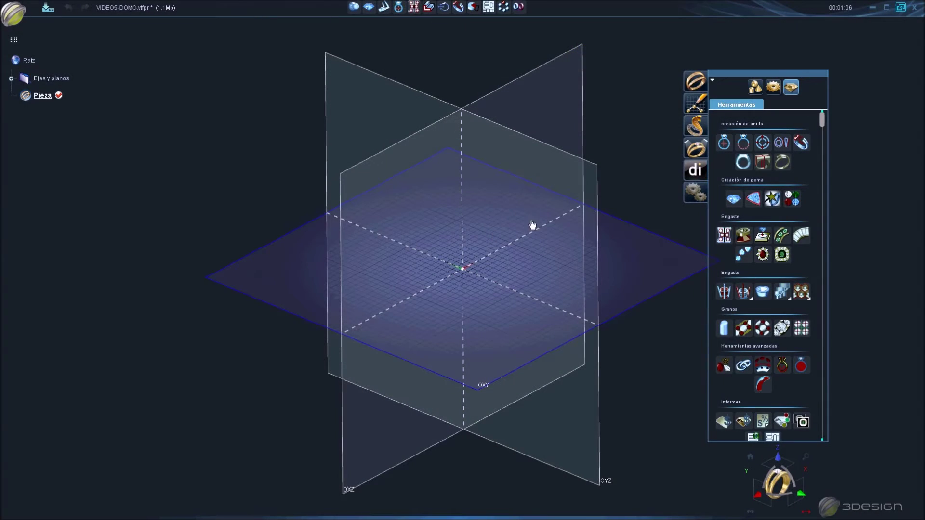
Draw a 10 mm circle centred at the origin in a new OXY sketch, then exit the sketch
click(696, 111)
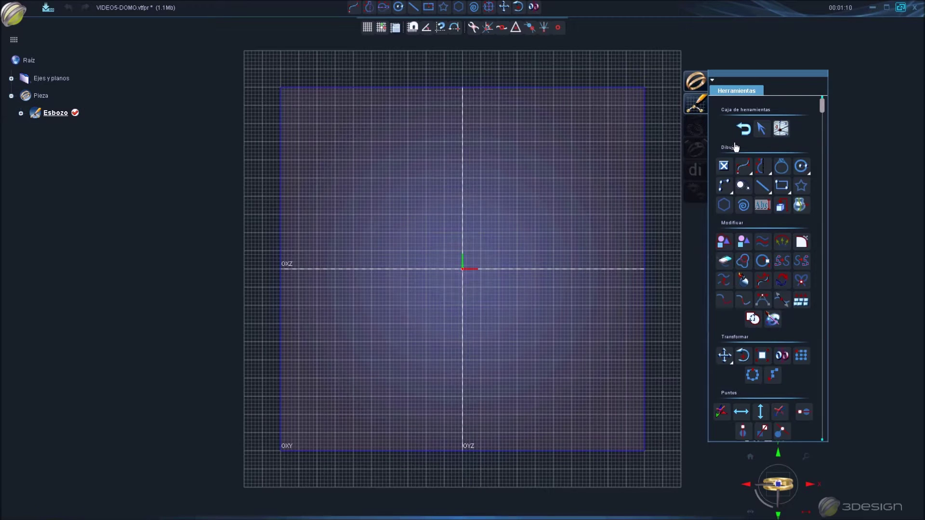
click(799, 165)
scroll(500, 264, up, 3)
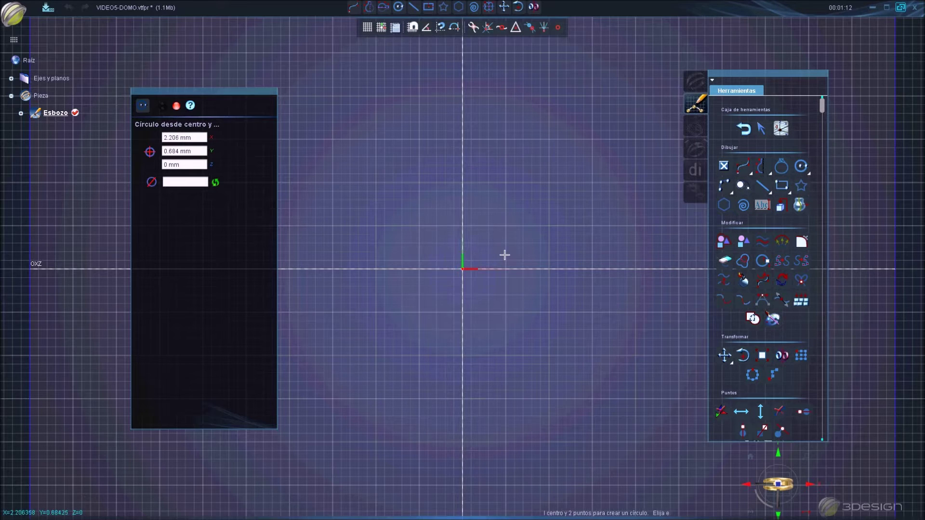
click(463, 268)
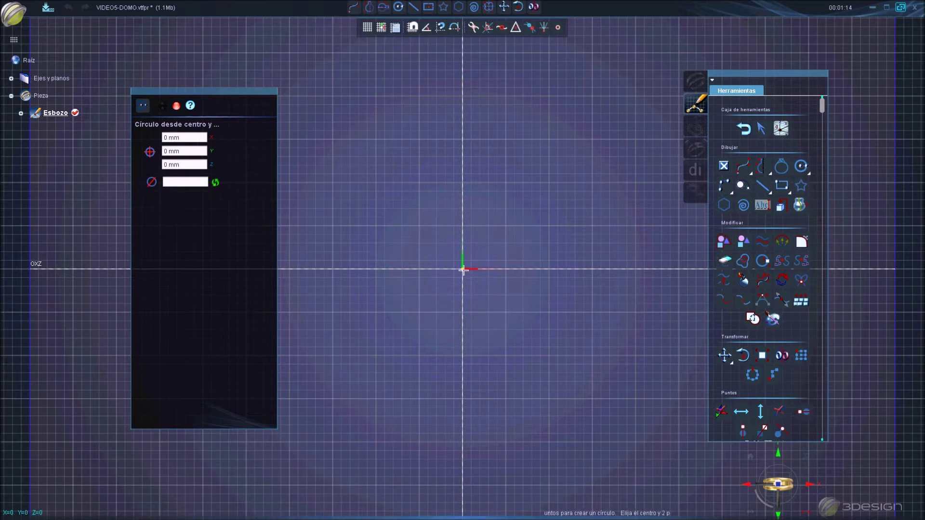
click(548, 269)
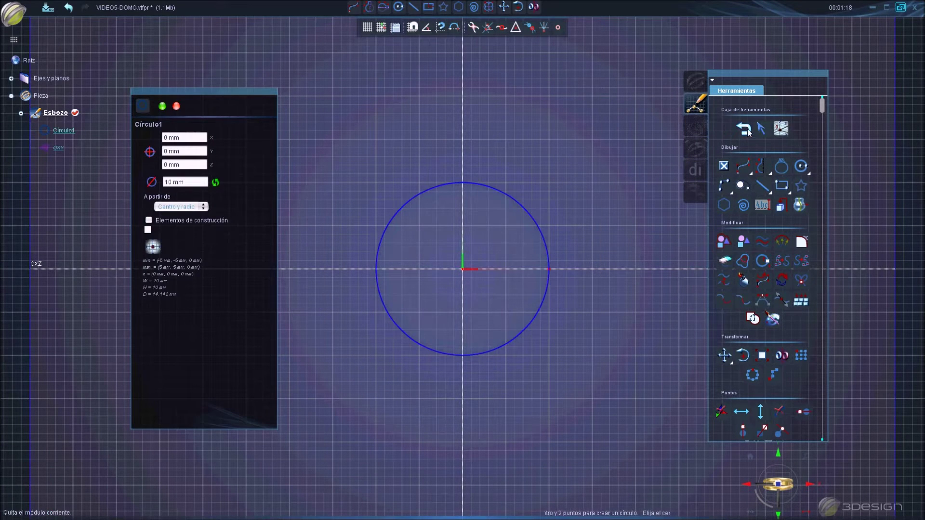
click(744, 134)
click(744, 134)
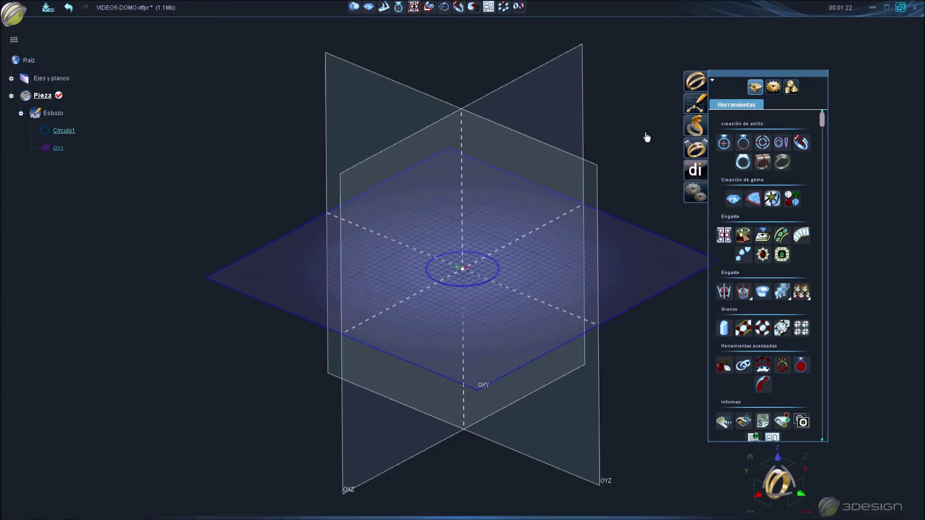
click(560, 96)
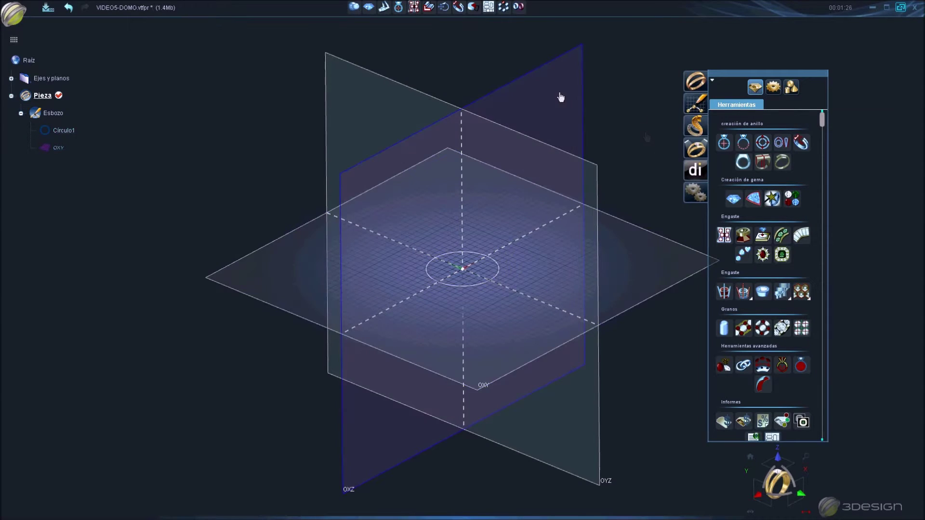
Start a sketch on the OXZ plane and add a size 7 ring curve
click(696, 106)
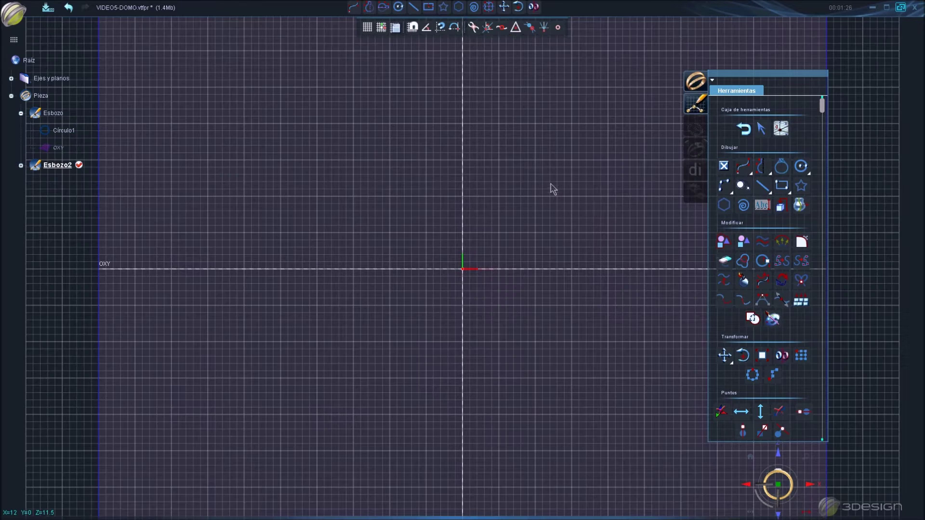
click(786, 169)
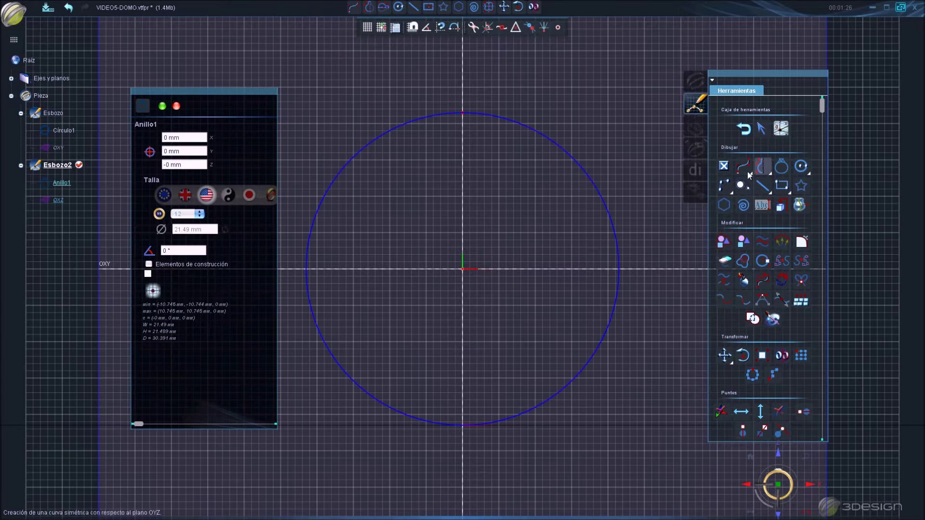
click(185, 214)
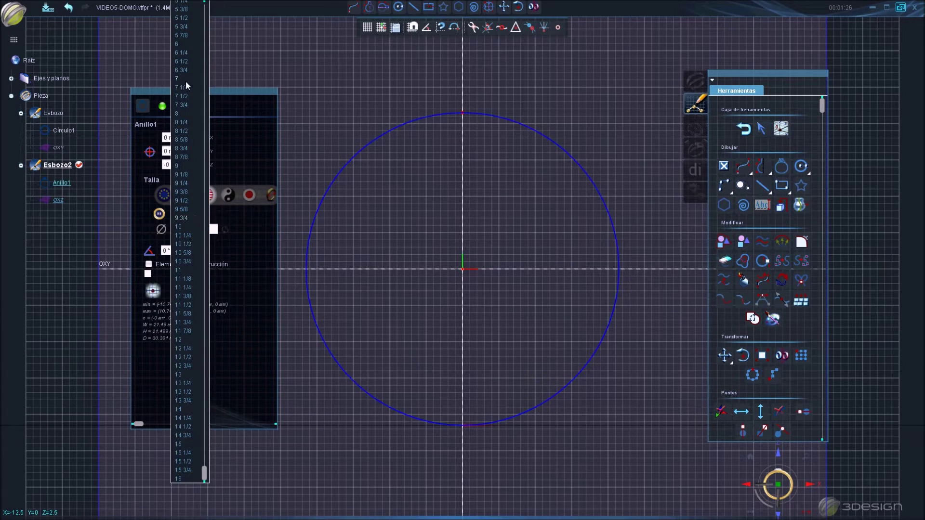
click(182, 85)
click(162, 106)
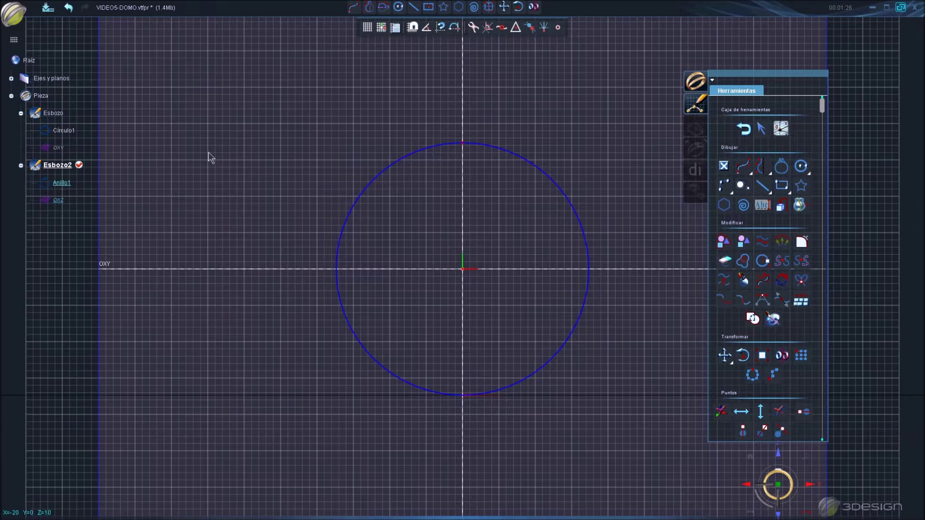
Add a 20 mm circle centred at the origin
click(801, 166)
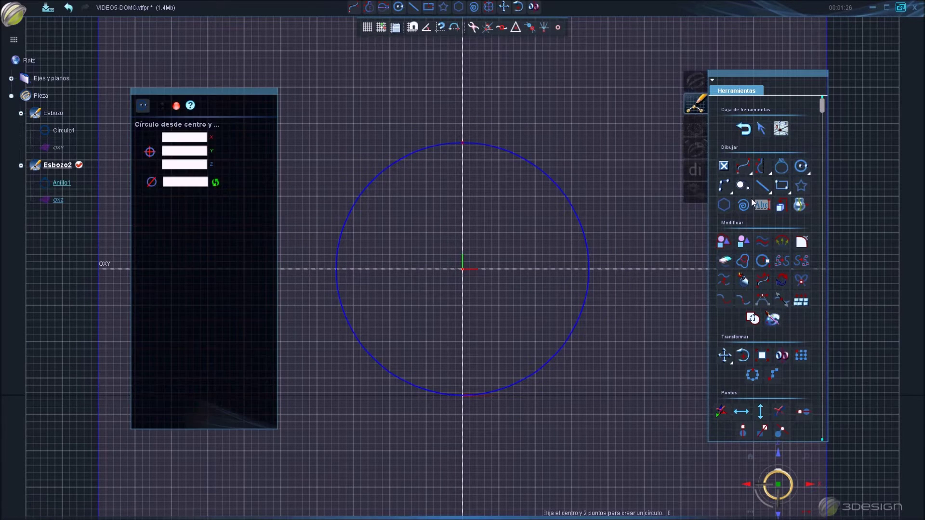
click(463, 269)
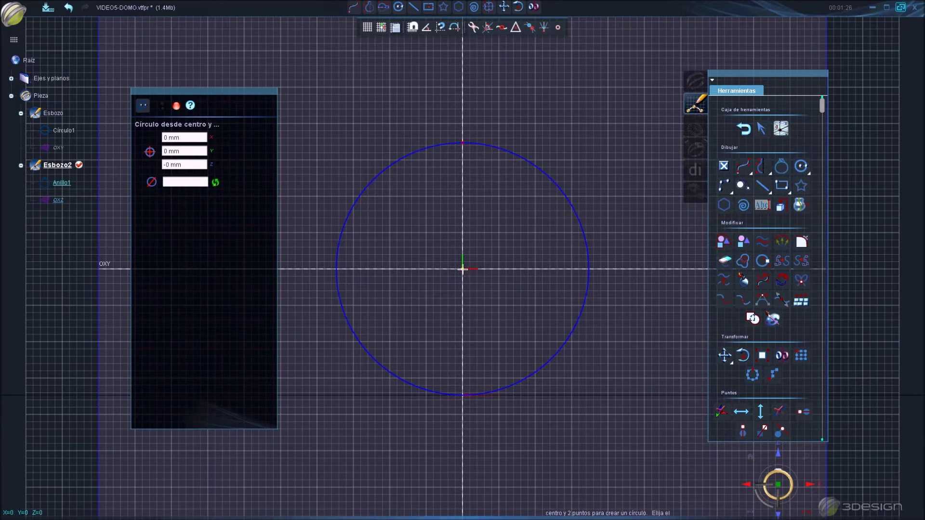
click(609, 269)
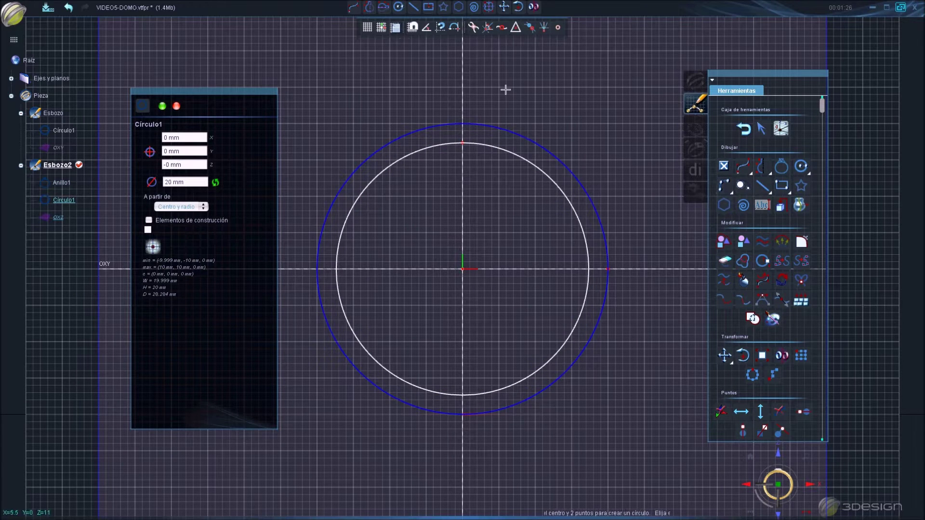
click(397, 29)
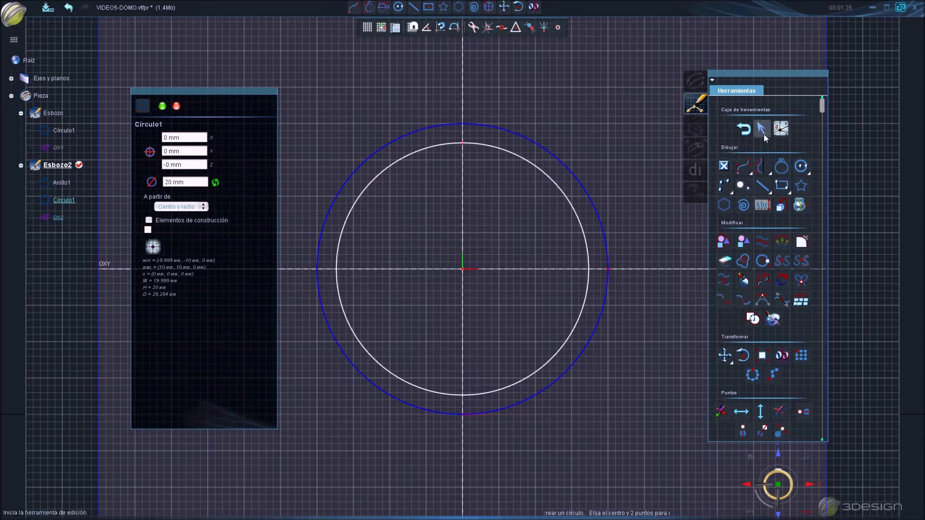
key(Escape)
Draw the right, top and left lines of a 20 mm wide, 11.5 mm tall frame
click(762, 186)
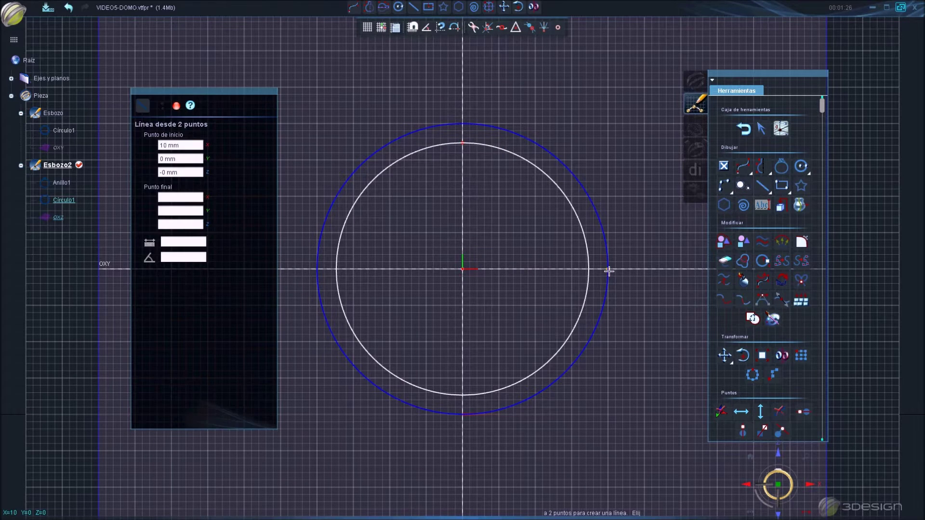
click(607, 236)
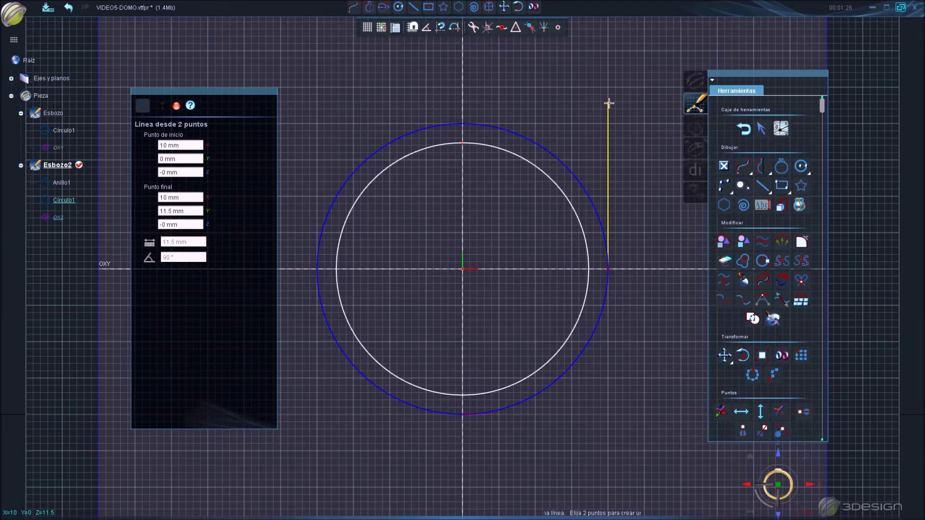
click(608, 103)
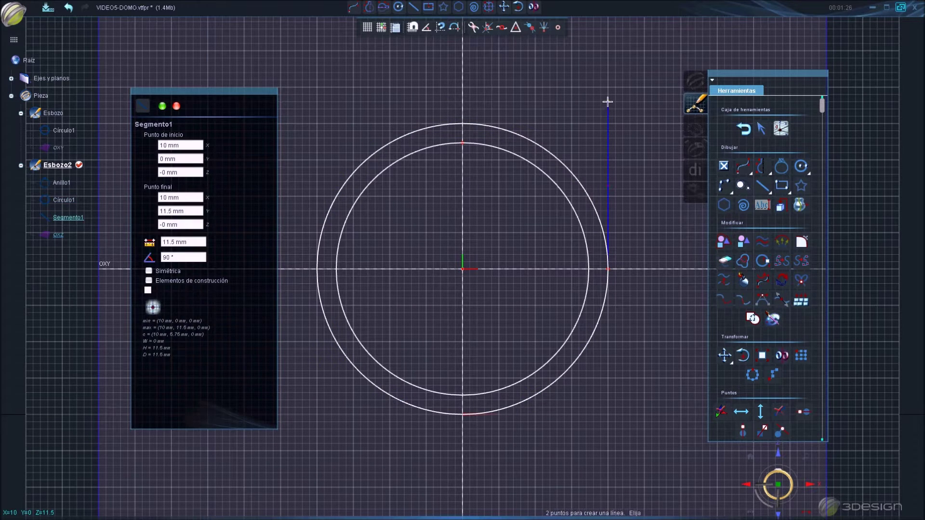
click(317, 102)
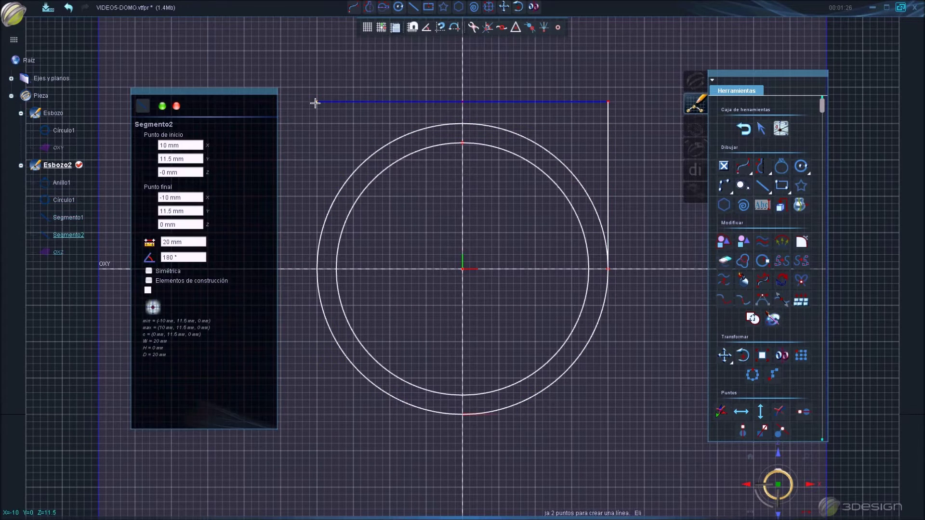
click(316, 268)
Draw a 23.5 mm horizontal axis line across the circle, then save the file
click(292, 269)
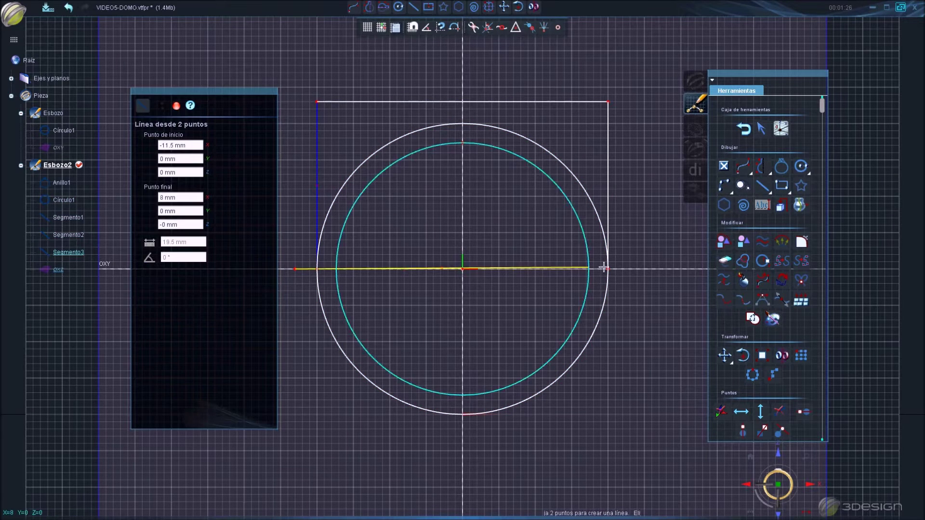
click(634, 269)
key(Escape)
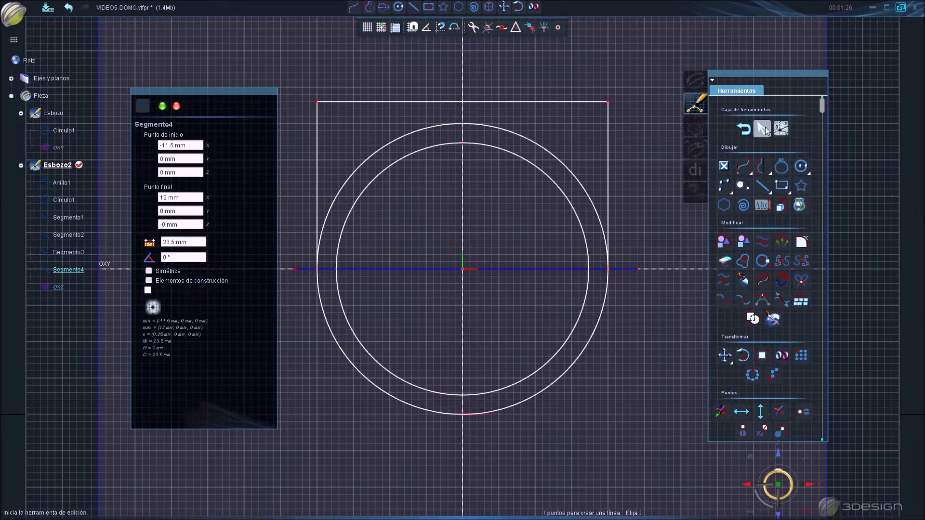
click(660, 241)
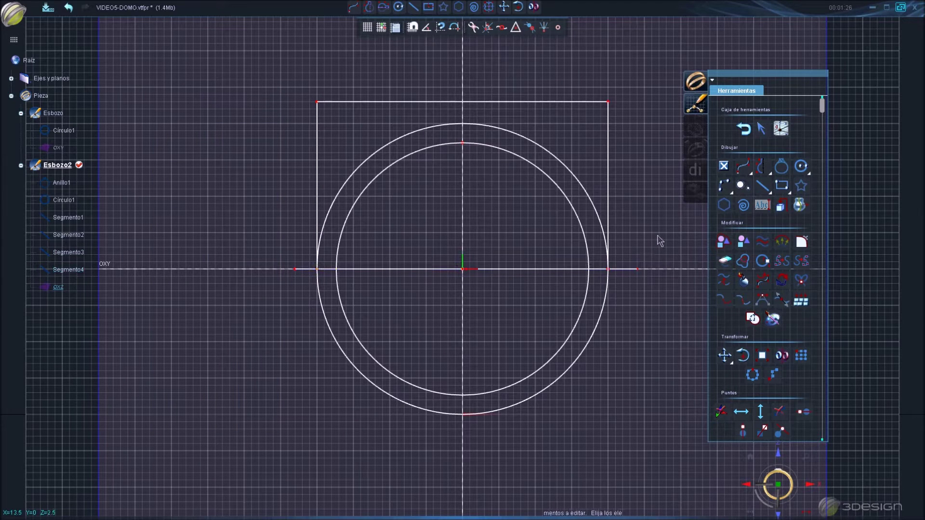
key(ctrl+s)
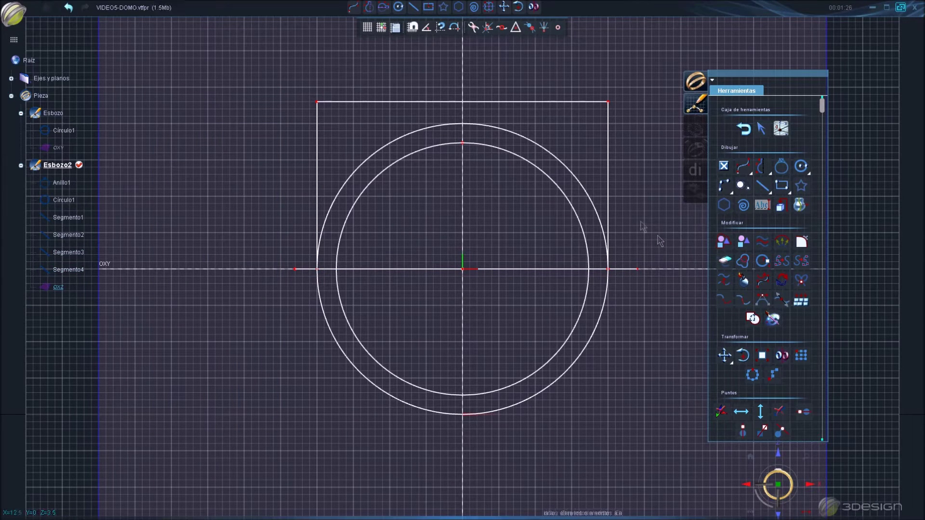
Trim the circle's upper half, join the frame and lower arc, and delete the axis line
click(725, 261)
click(594, 203)
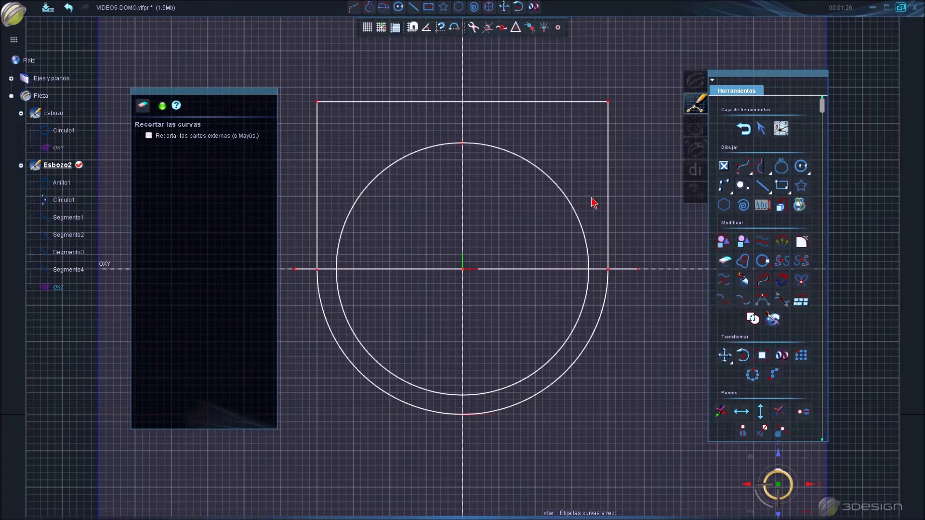
click(761, 128)
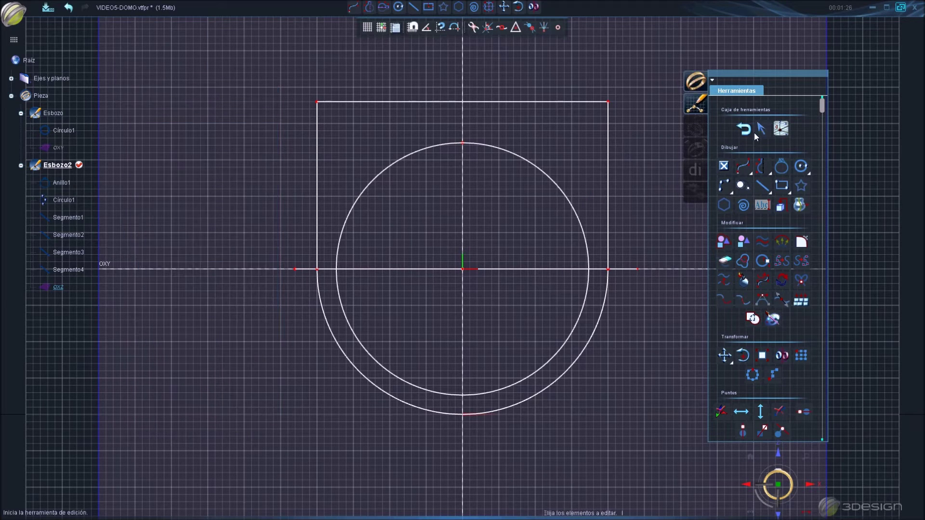
click(608, 192)
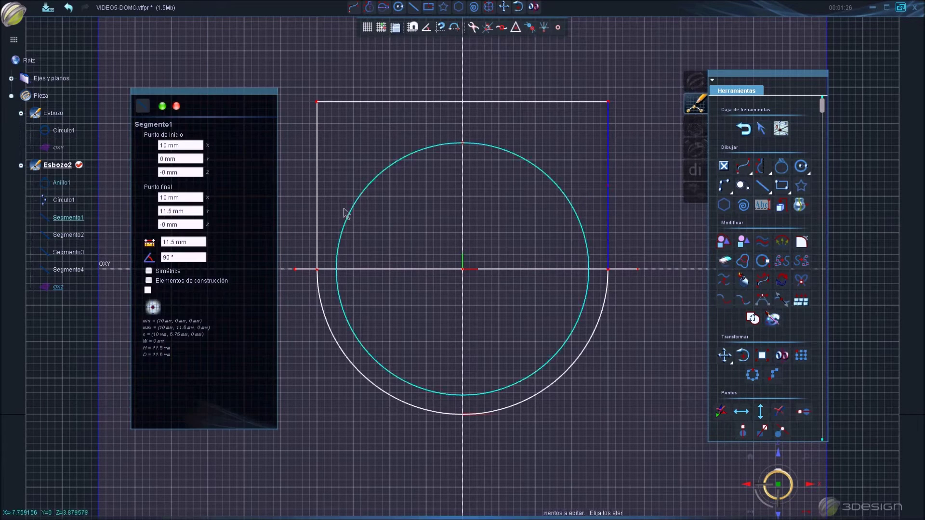
click(331, 107)
click(318, 143)
click(319, 292)
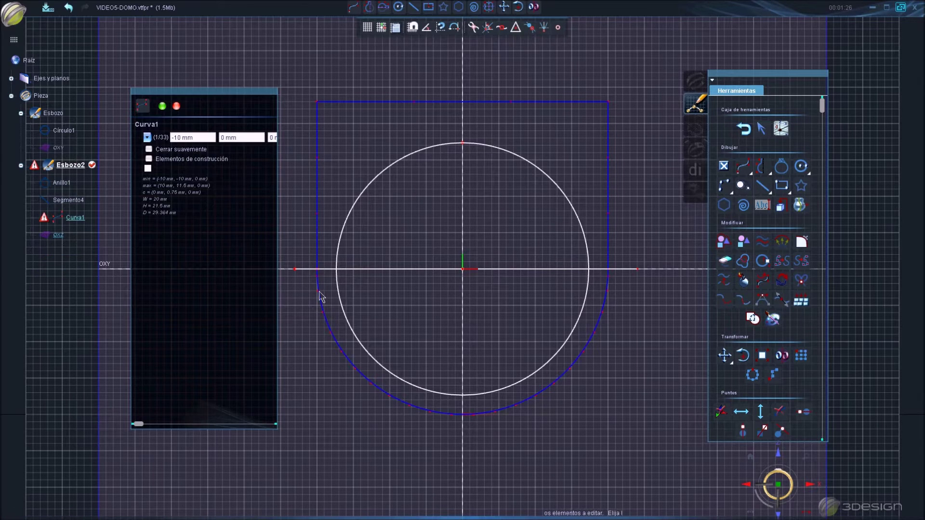
click(388, 272)
key(Delete)
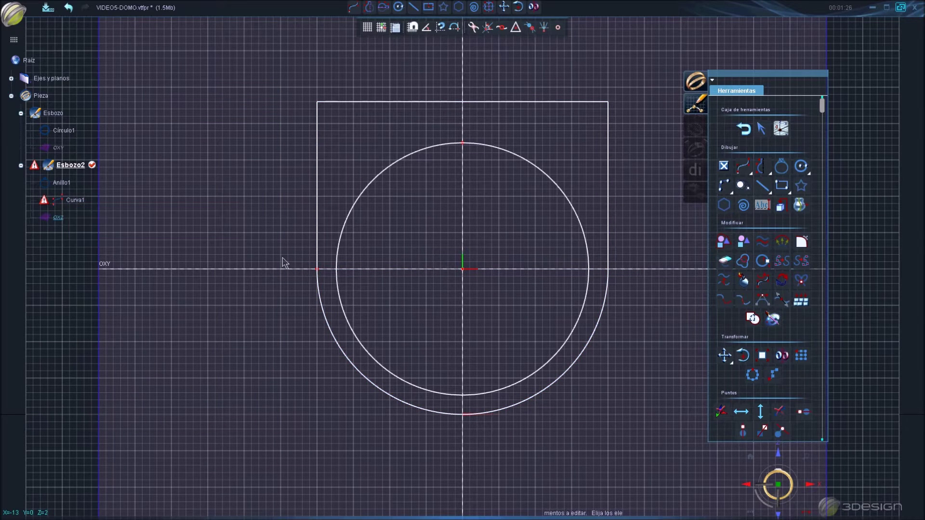
Set Curva1 to close smoothly, confirm it, and save the design
middle_drag(283, 263, 324, 285)
scroll(467, 291, up, 3)
click(477, 297)
scroll(492, 255, up, 1)
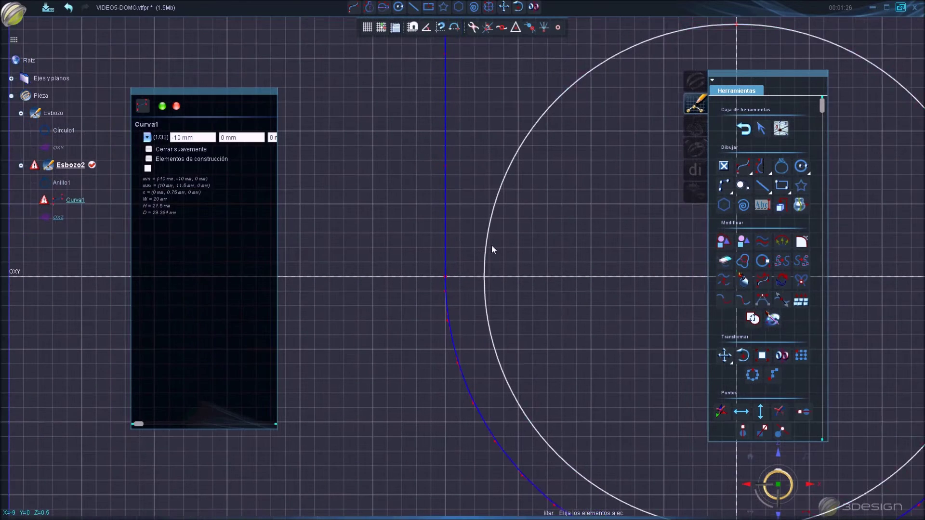
scroll(469, 289, up, 3)
scroll(433, 217, up, 3)
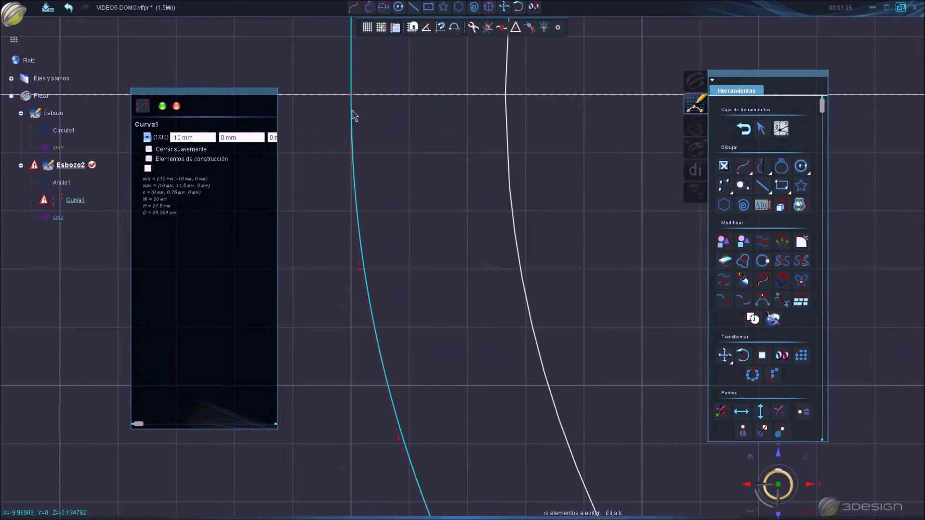
scroll(351, 103, up, 3)
scroll(451, 223, up, 3)
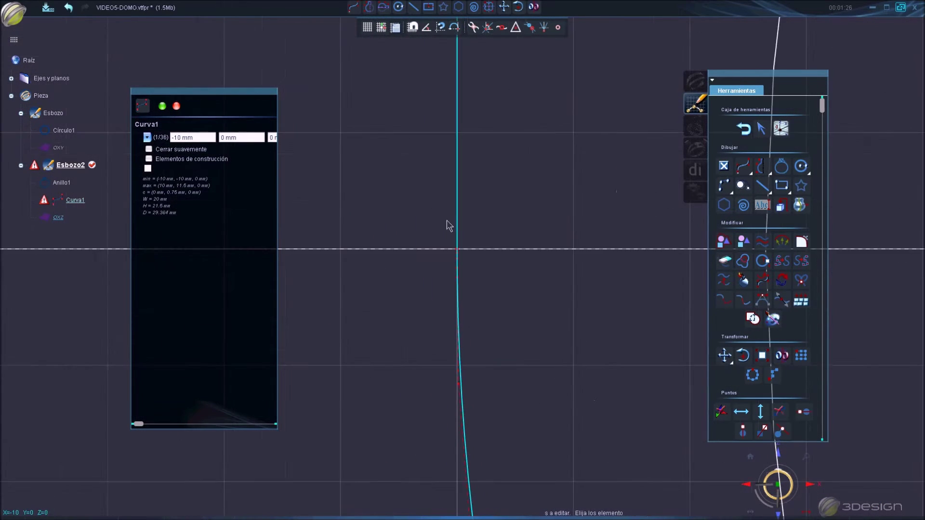
click(453, 230)
click(479, 242)
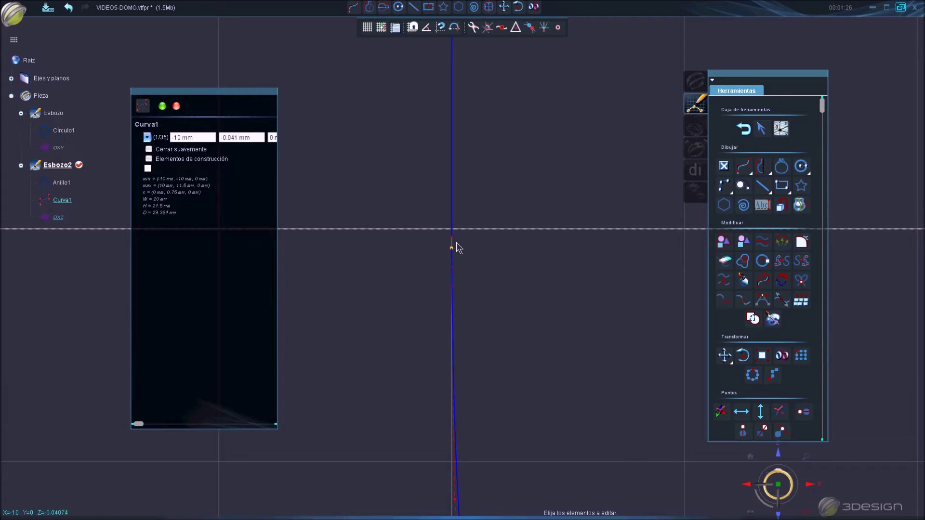
click(162, 106)
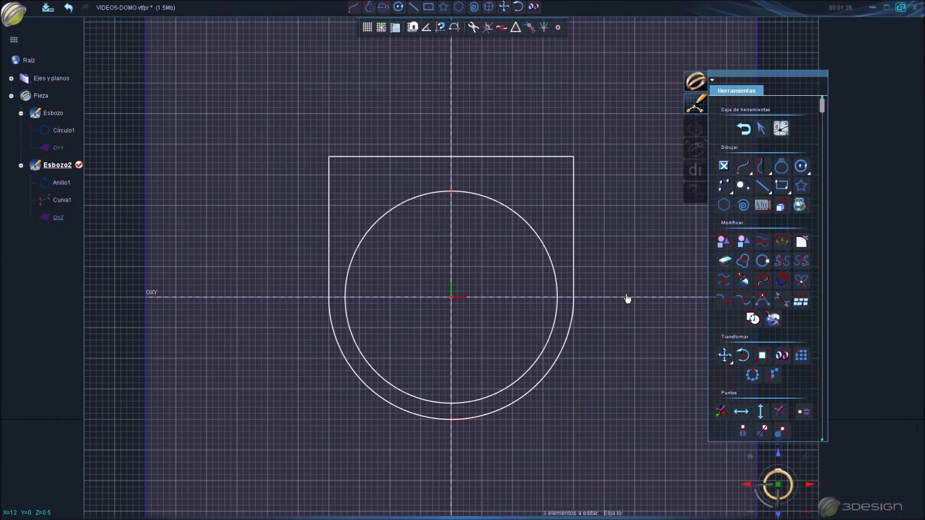
key(ctrl+s)
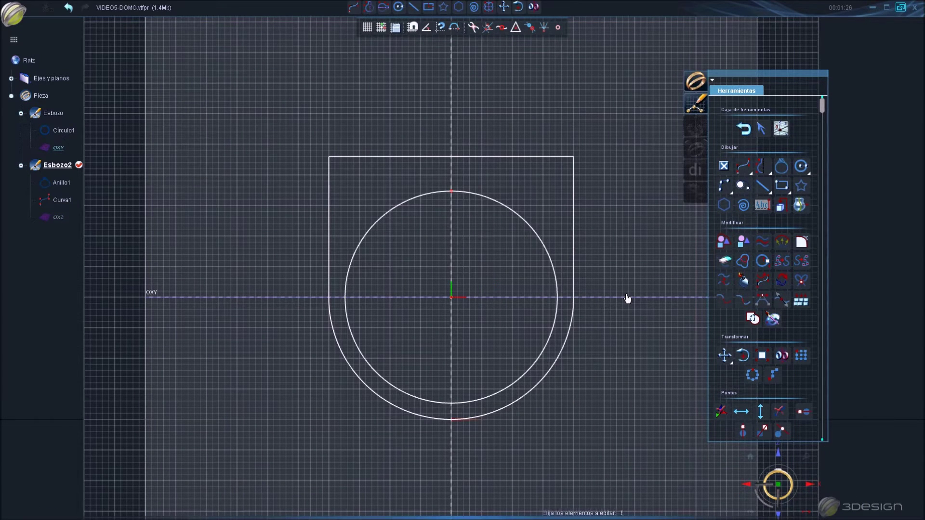
Exit the sketch, hide Anillo1, and add a 17.35 mm Tamaño del anillo feature
click(738, 130)
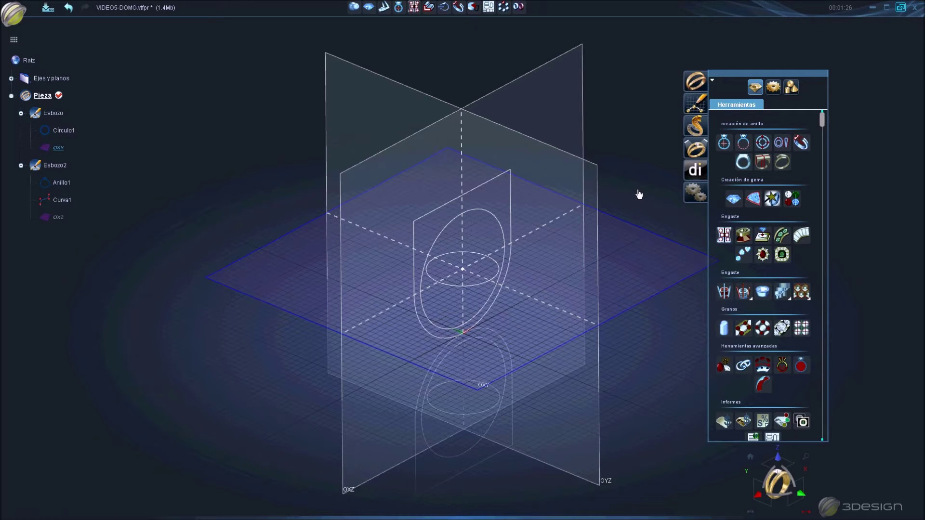
right_click(493, 210)
click(518, 235)
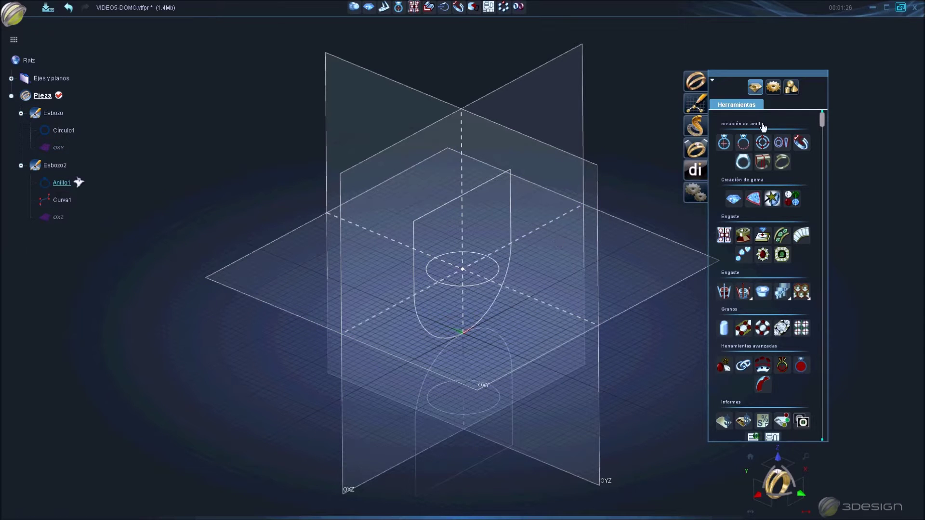
click(728, 146)
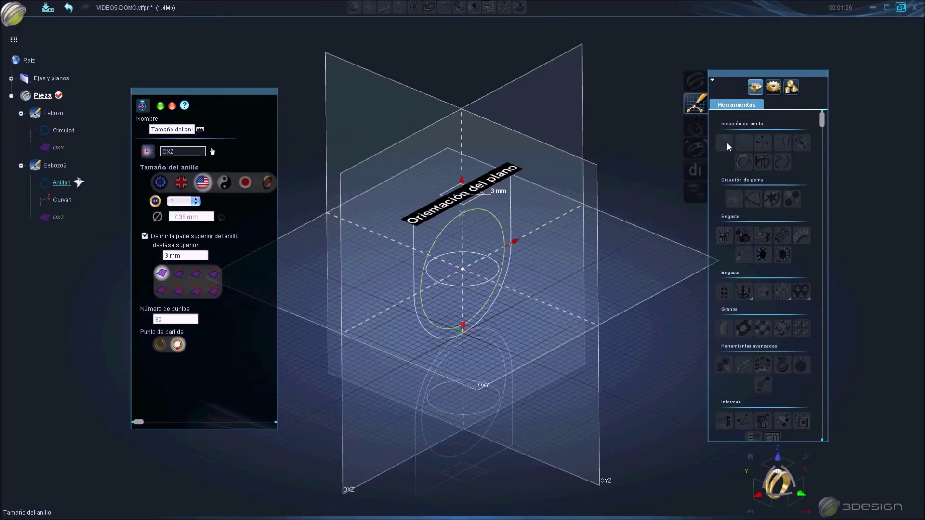
click(160, 106)
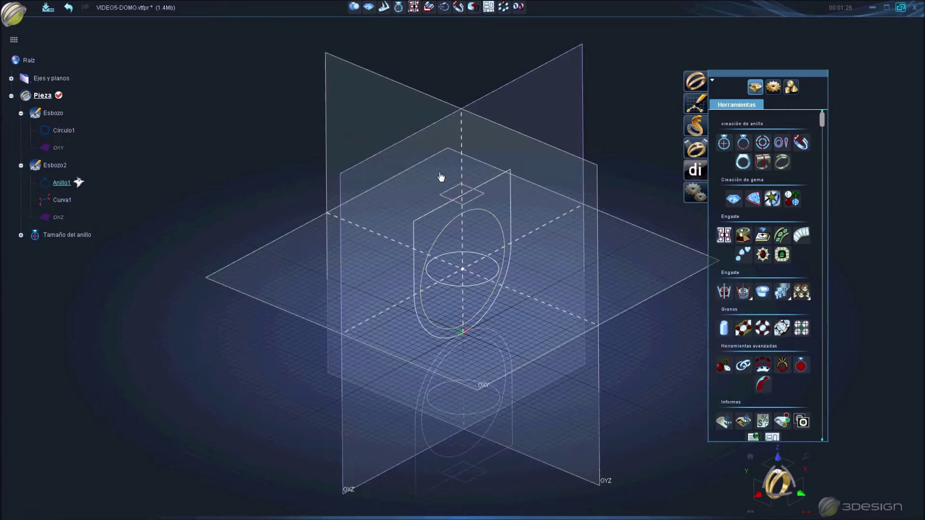
click(764, 163)
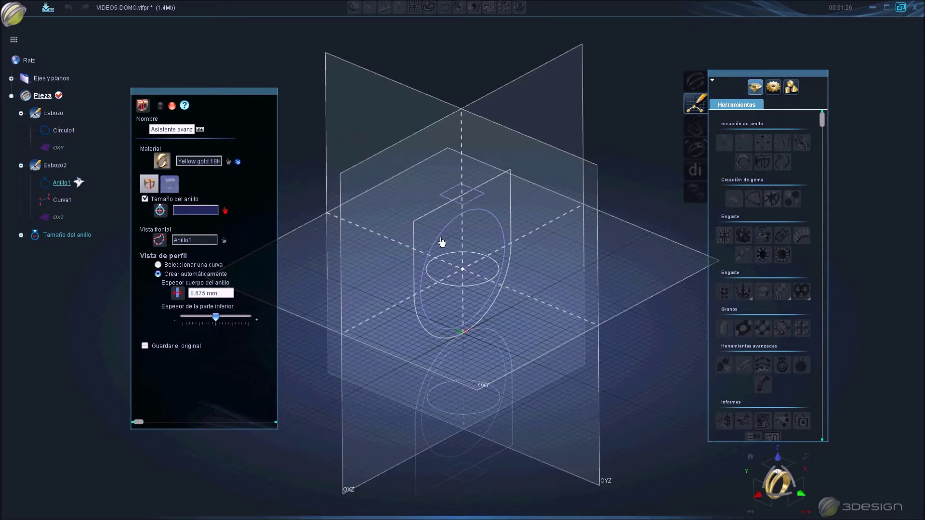
In the ring wizard, apply the ring size and use Curva1 as the front profile
click(397, 259)
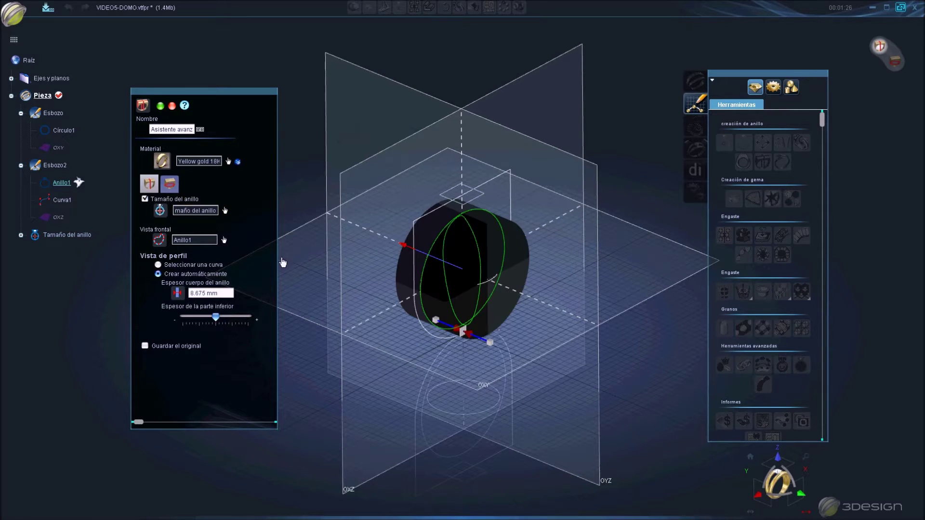
click(224, 240)
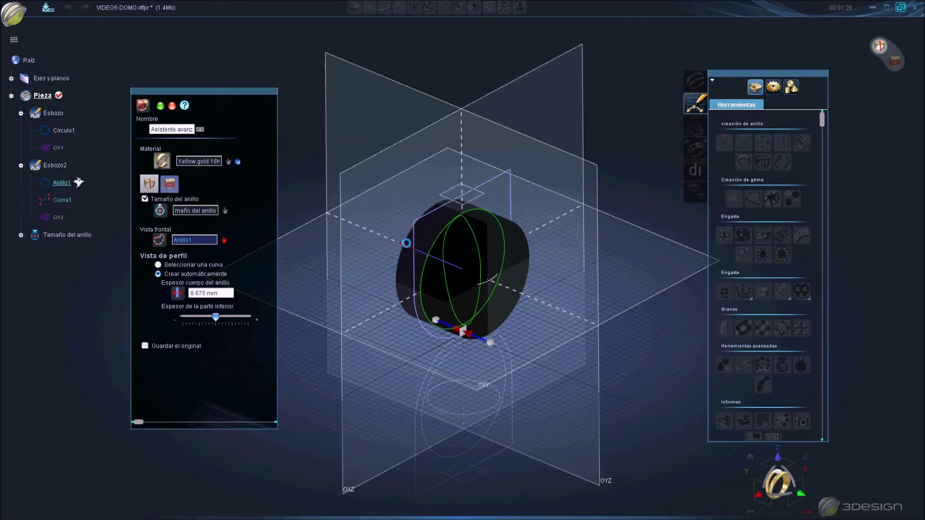
click(413, 238)
middle_drag(433, 233, 587, 202)
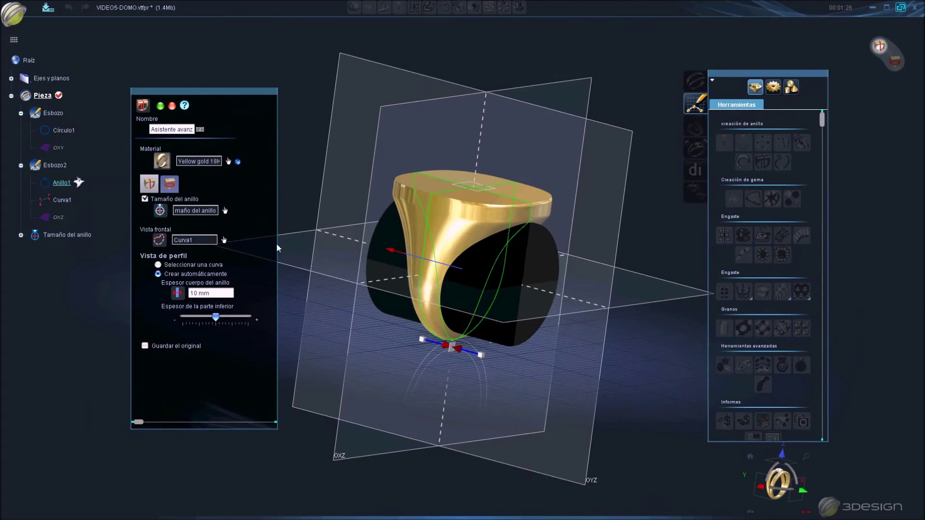
Set the cross-section to Curva seleccionada Circulo1 and finish the wizard
click(174, 189)
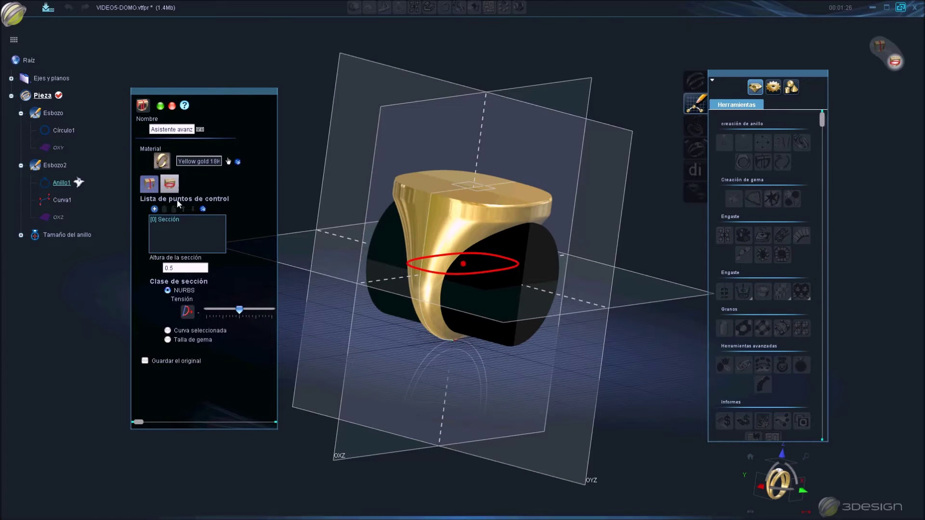
click(168, 331)
click(243, 313)
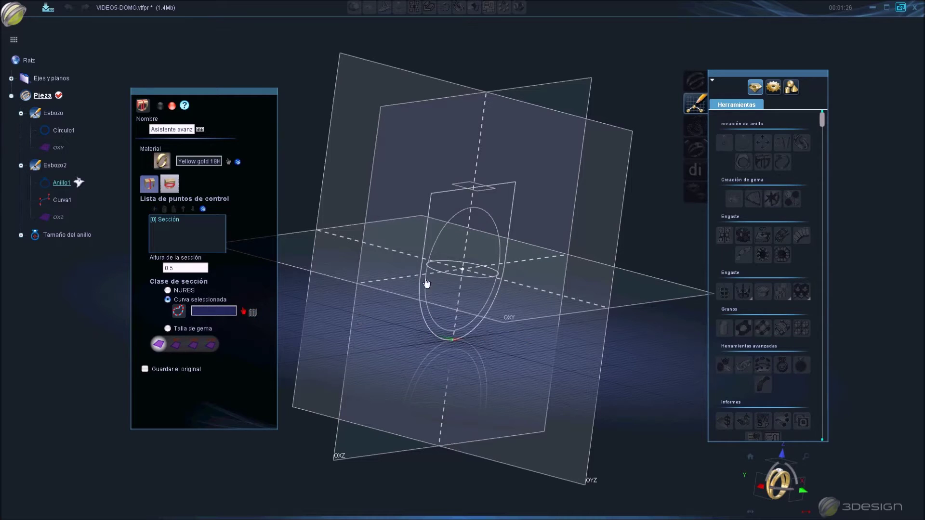
click(455, 280)
mouse_move(570, 236)
right_down()
mouse_move(507, 318)
mouse_move(406, 227)
mouse_move(404, 294)
right_up()
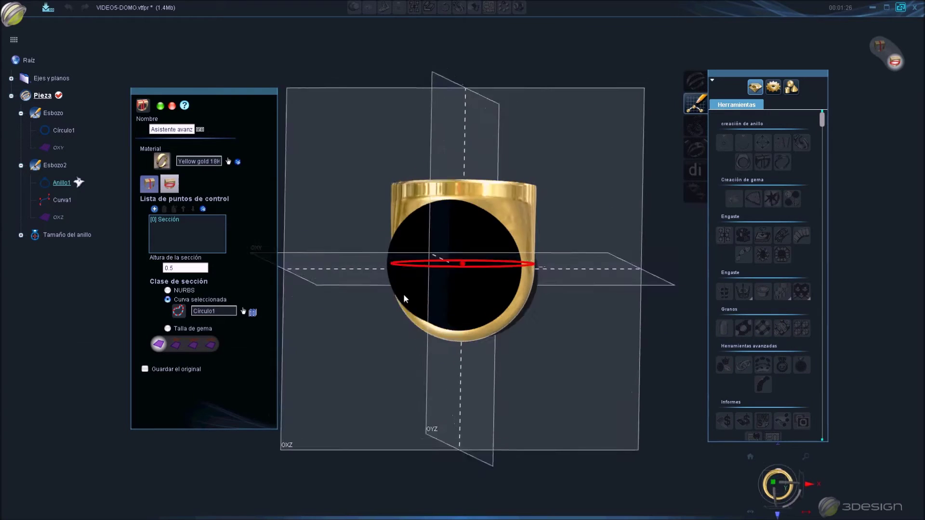
mouse_move(403, 330)
right_down()
mouse_move(320, 314)
mouse_move(312, 361)
right_up()
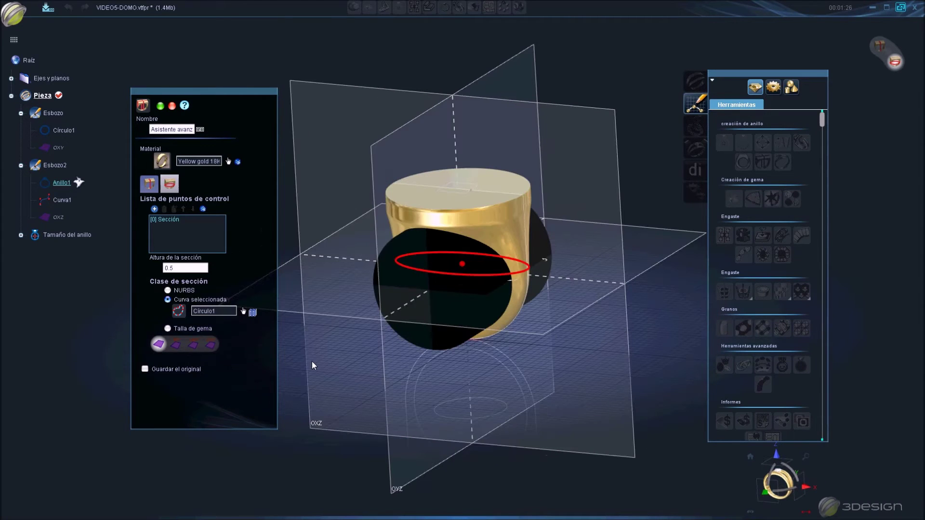
right_click(498, 381)
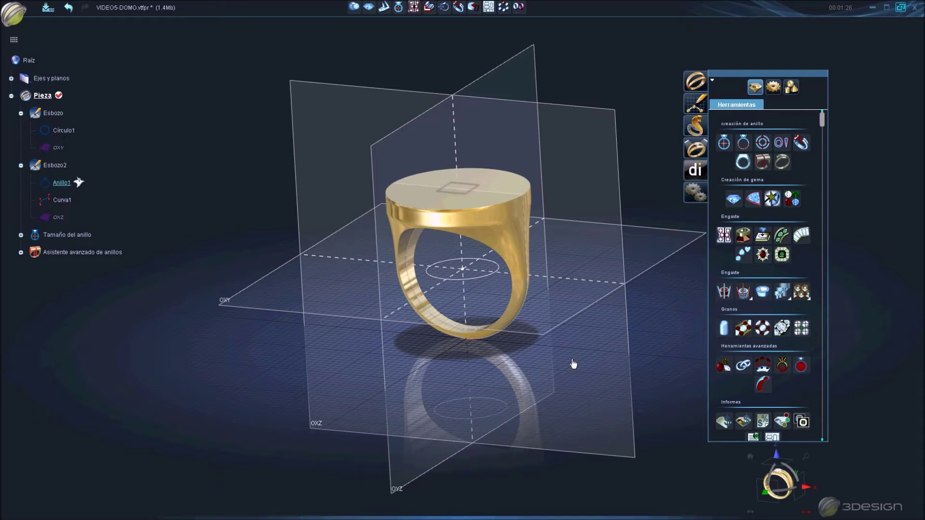
Save the design and tilt the view to see the ring's top
mouse_move(586, 347)
right_down()
mouse_move(402, 261)
mouse_move(553, 382)
right_up()
key(ctrl+s)
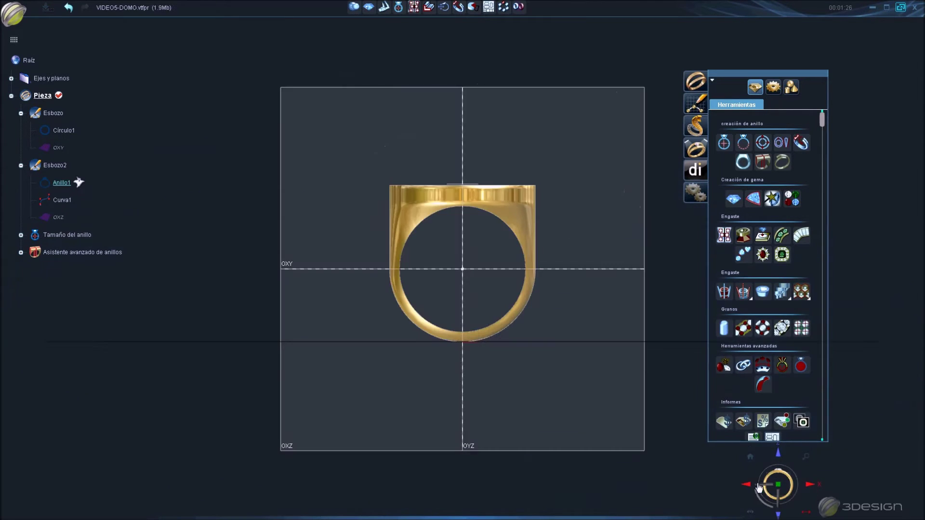
scroll(456, 182, up, 3)
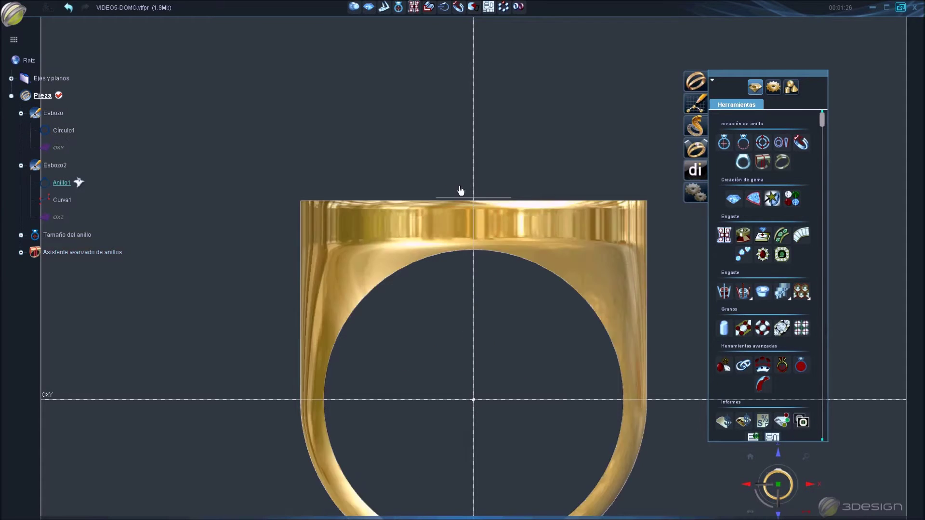
right_drag(495, 192, 482, 261)
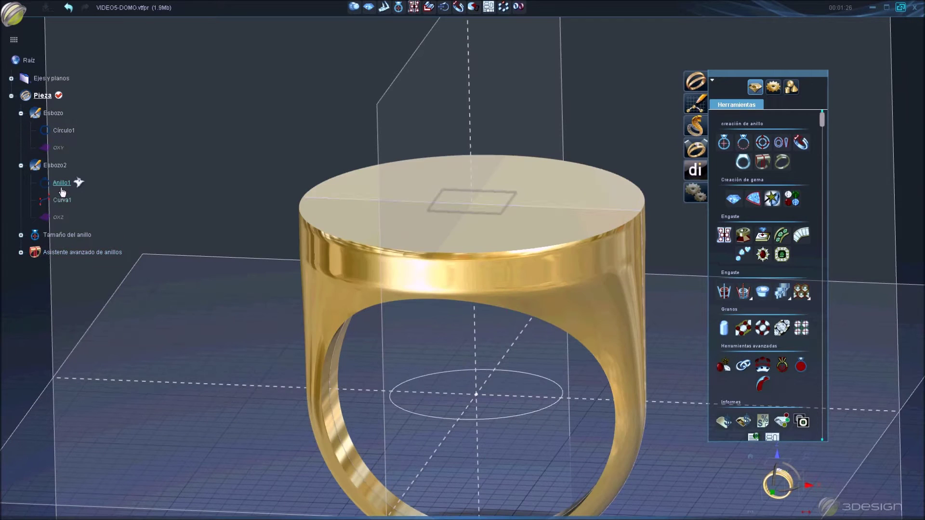
In Esbozo2, raise Curva1's top corner point from 11.5 mm to 13 mm
double_click(60, 198)
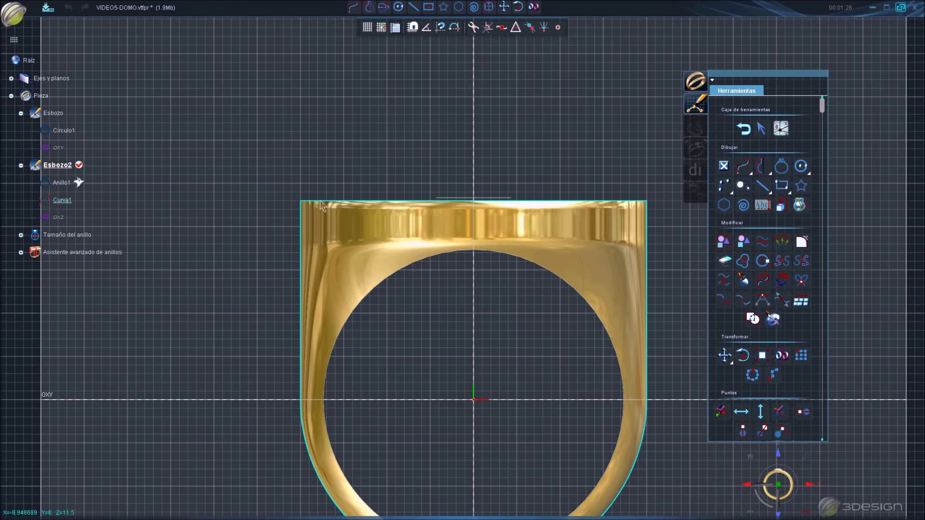
click(301, 208)
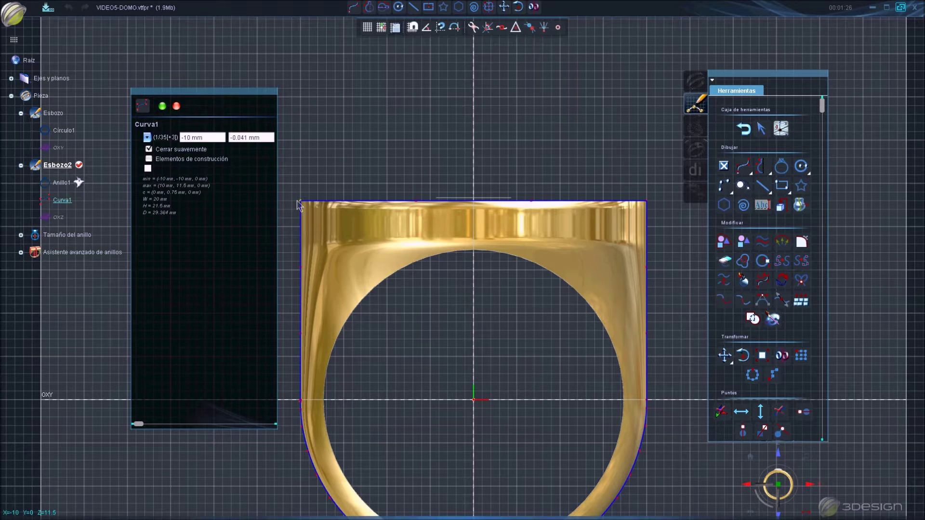
click(299, 206)
key(Escape)
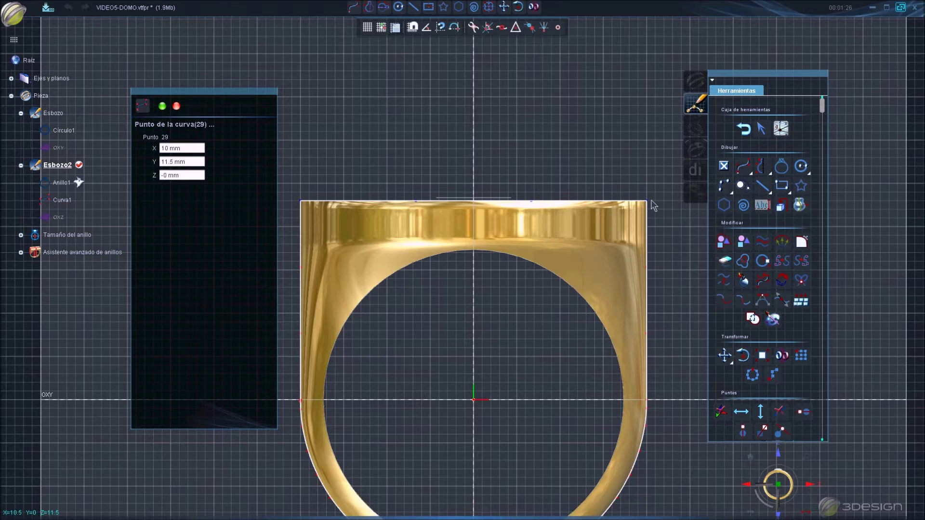
drag(648, 202, 647, 174)
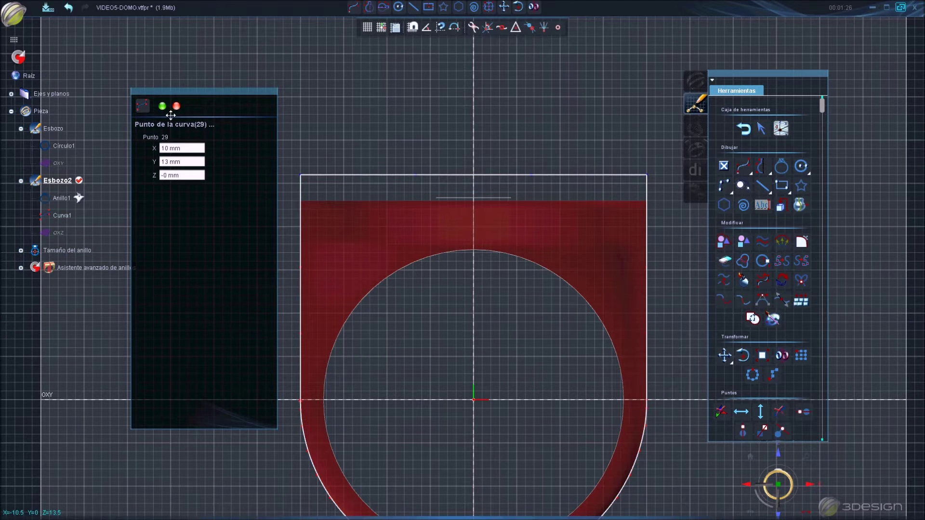
click(163, 107)
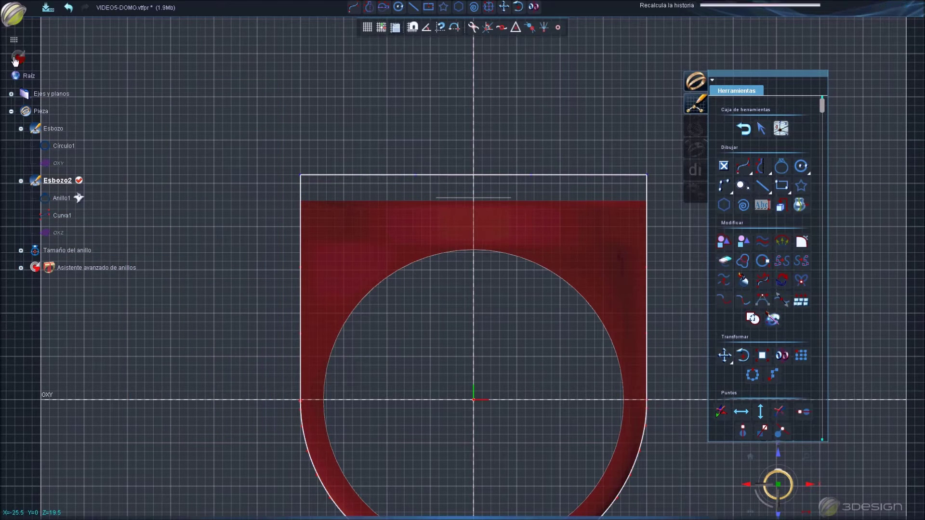
click(747, 133)
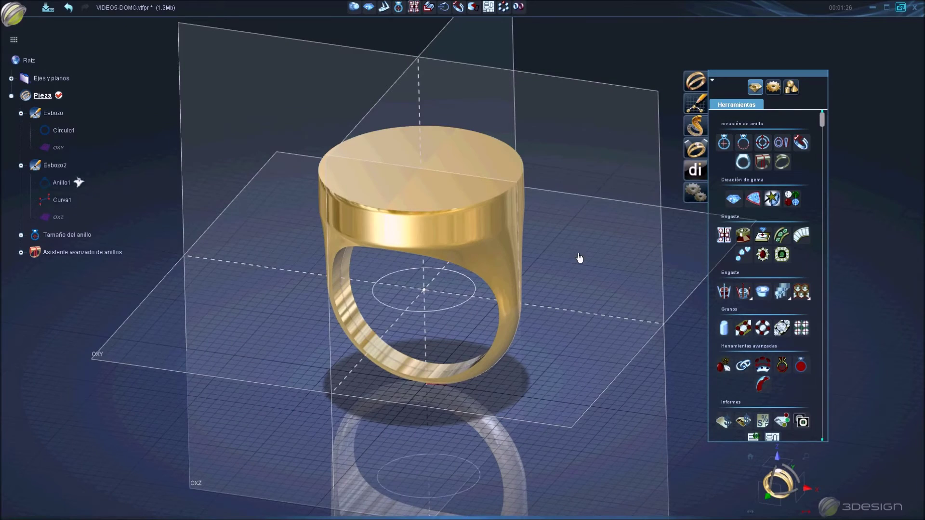
Rework the ring wizard settings to thicken the lower shank, and inspect the result
mouse_move(617, 331)
middle_down()
mouse_move(442, 315)
mouse_move(408, 321)
mouse_move(268, 296)
mouse_move(568, 305)
mouse_move(590, 289)
mouse_move(225, 246)
mouse_move(96, 252)
middle_up()
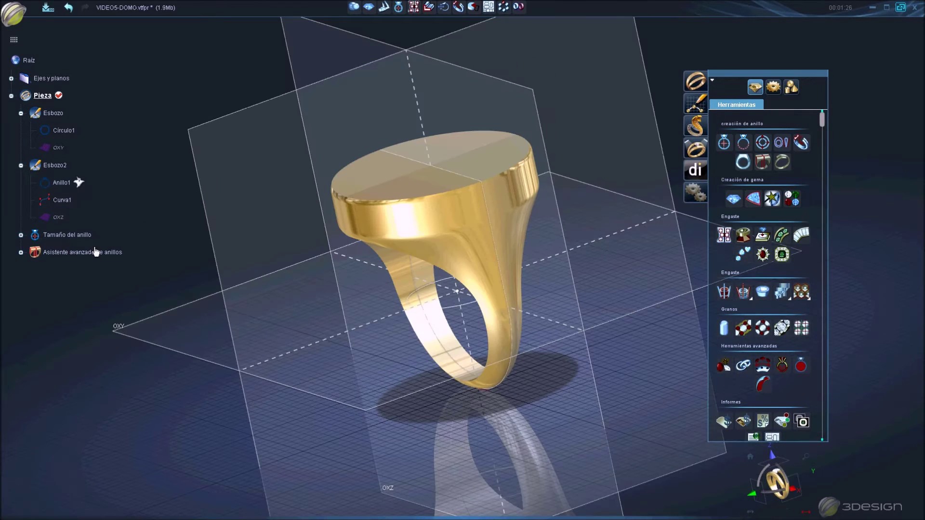
double_click(55, 254)
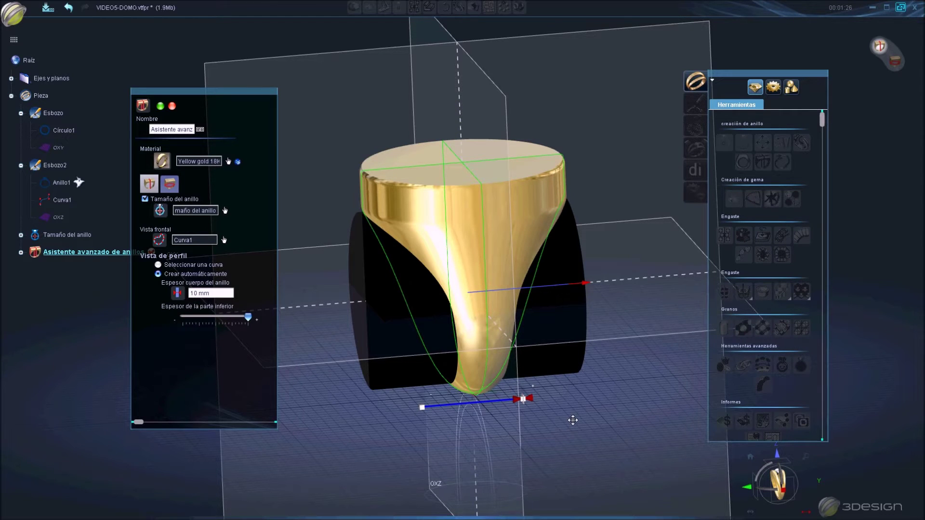
right_click(569, 426)
mouse_move(457, 274)
right_down()
mouse_move(548, 375)
mouse_move(504, 268)
right_up()
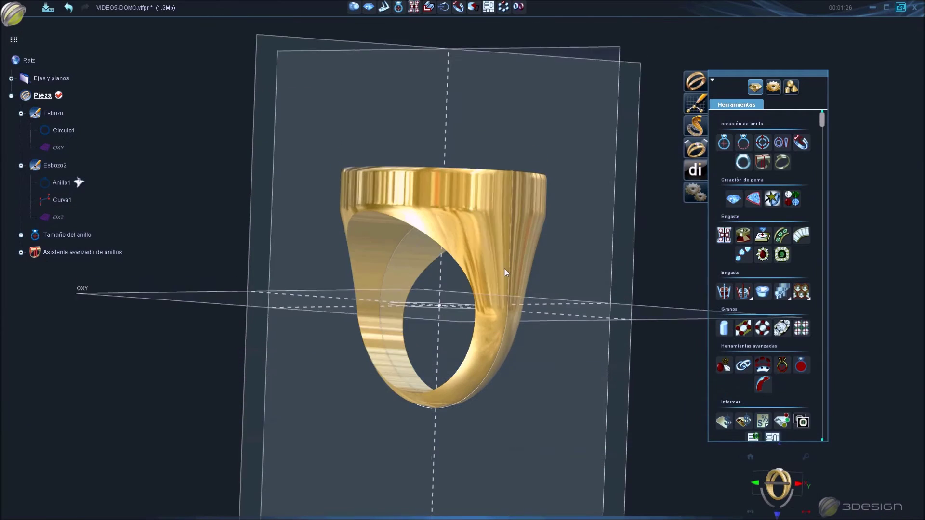
Save, then add a copy of the ring scaled to 0.875 with Mover/Rotar/Redimensionar
mouse_move(532, 378)
right_down()
mouse_move(548, 341)
mouse_move(506, 389)
right_up()
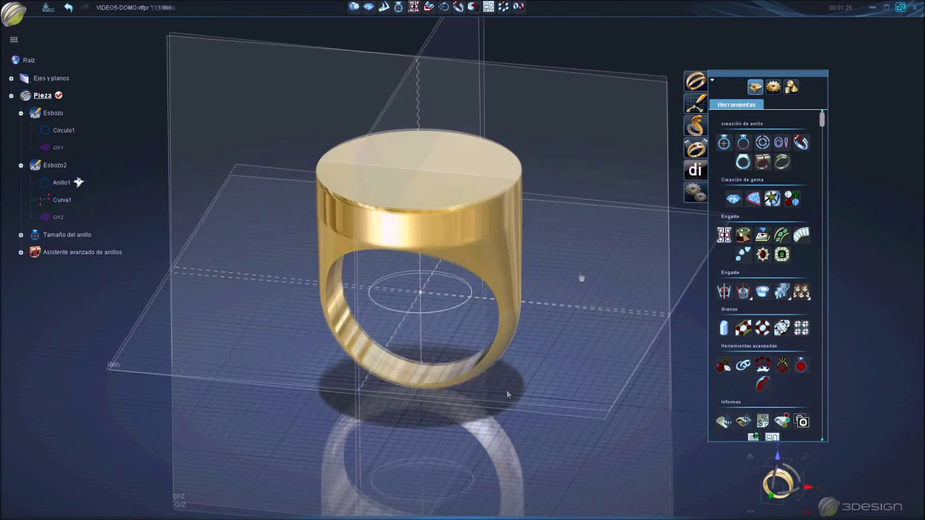
key(ctrl+s)
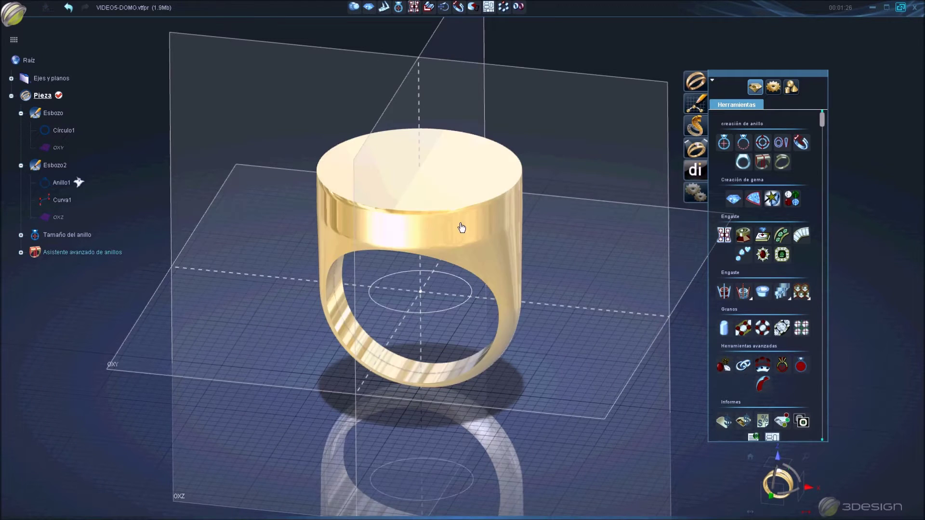
click(458, 227)
click(444, 7)
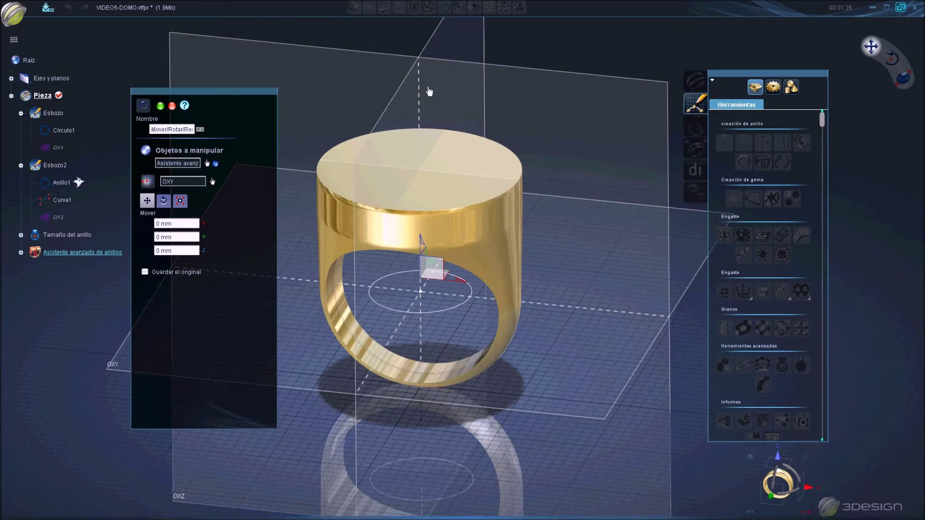
click(180, 201)
drag(347, 123, 361, 131)
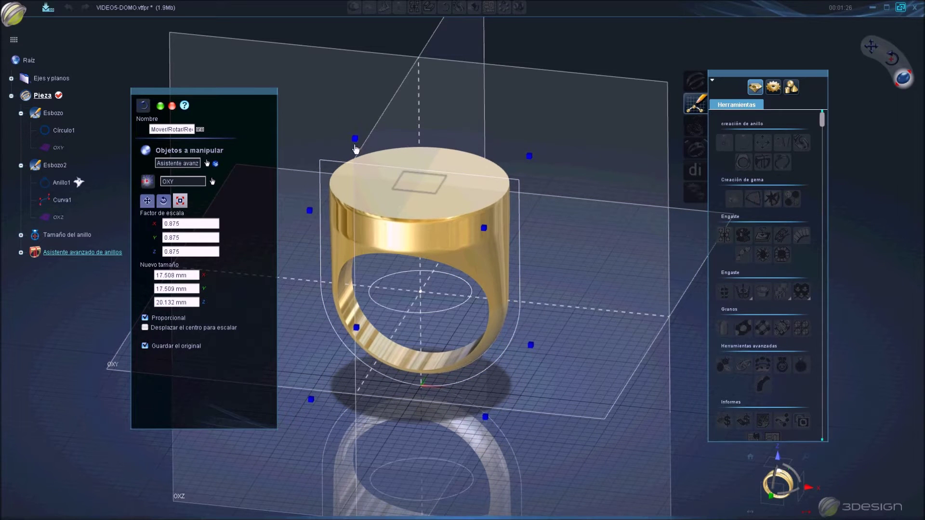
right_click(356, 148)
Reopen the resize step and set the scaled copy's vertical move offset to 0
right_click(443, 198)
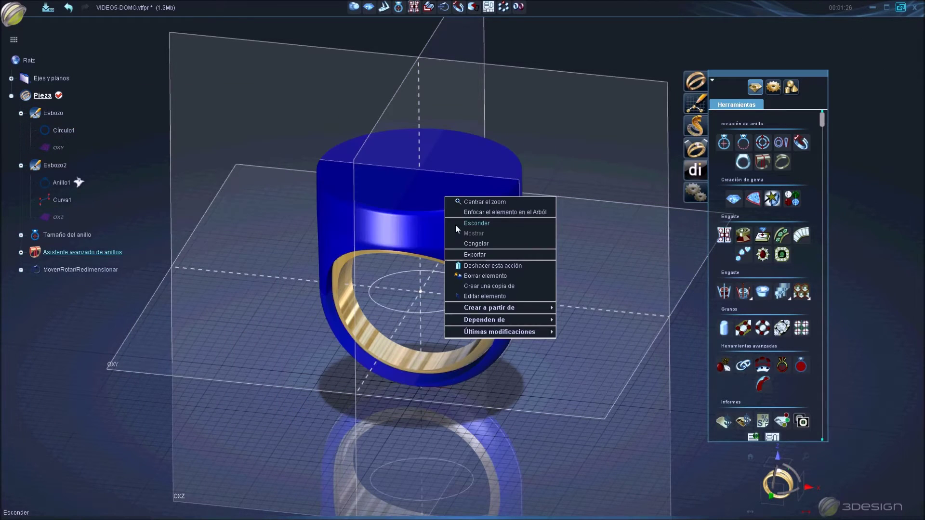
click(481, 296)
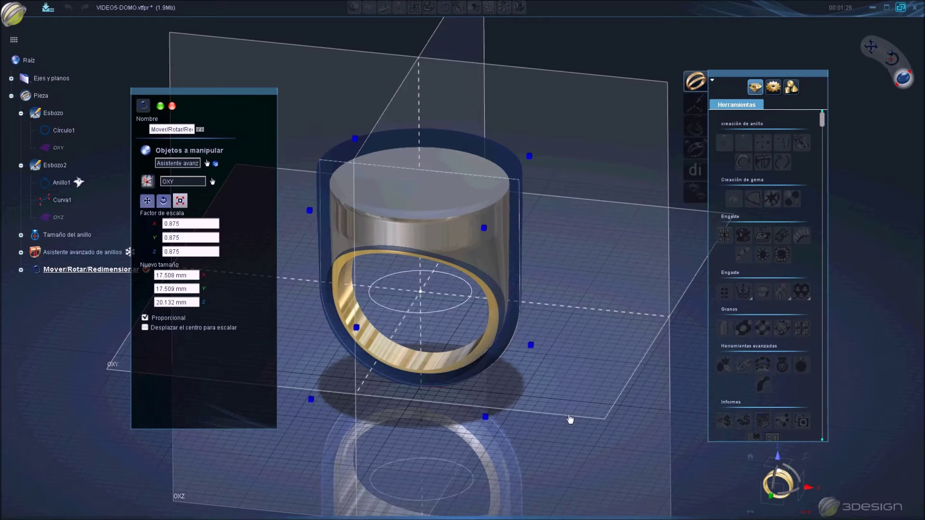
click(780, 500)
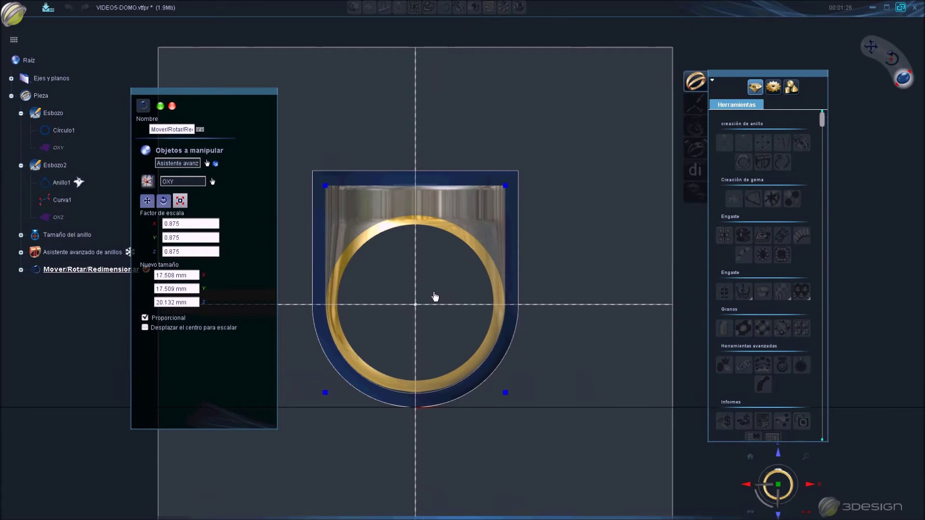
click(141, 202)
drag(417, 250, 417, 243)
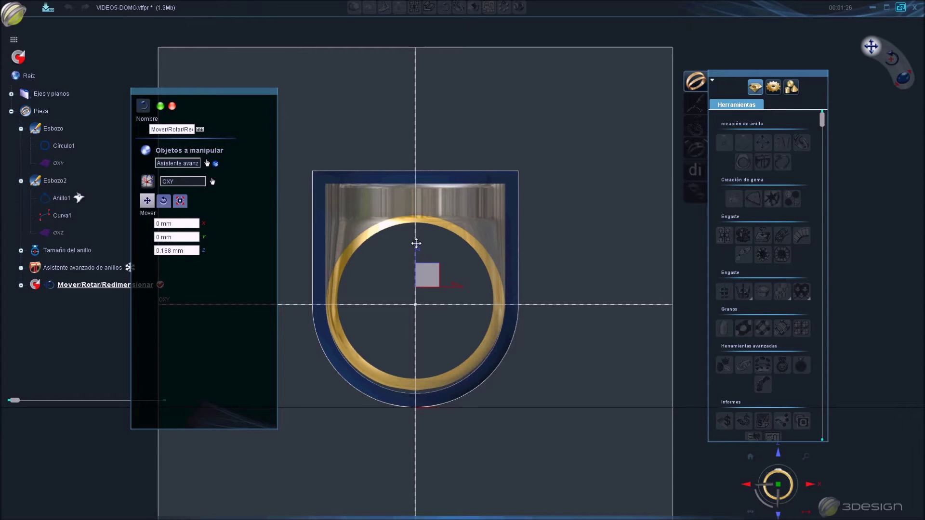
drag(417, 243, 417, 245)
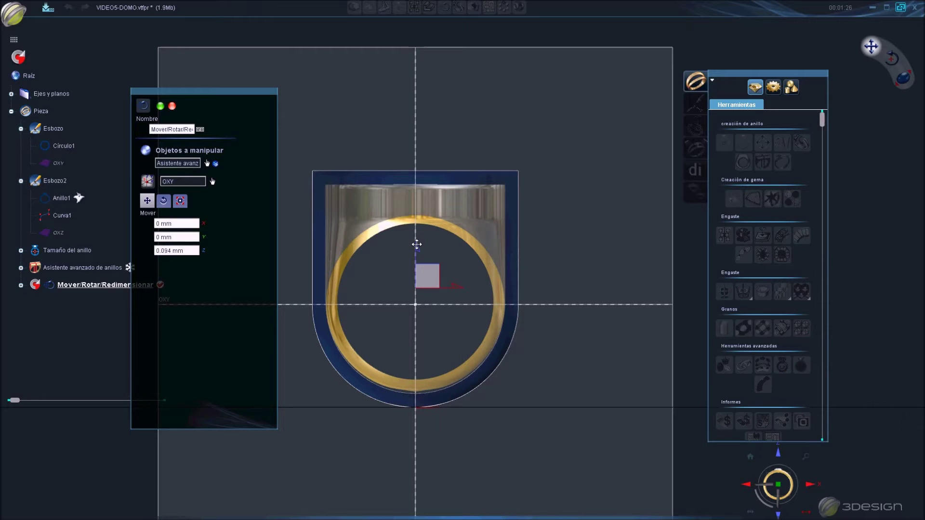
triple_click(191, 251)
text(0)
key(Return)
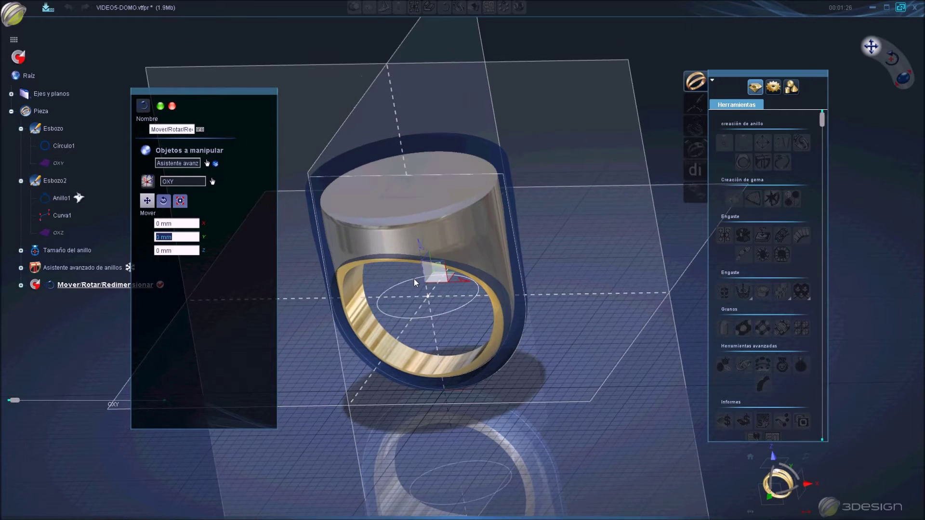
key(Return)
right_click(91, 251)
click(305, 299)
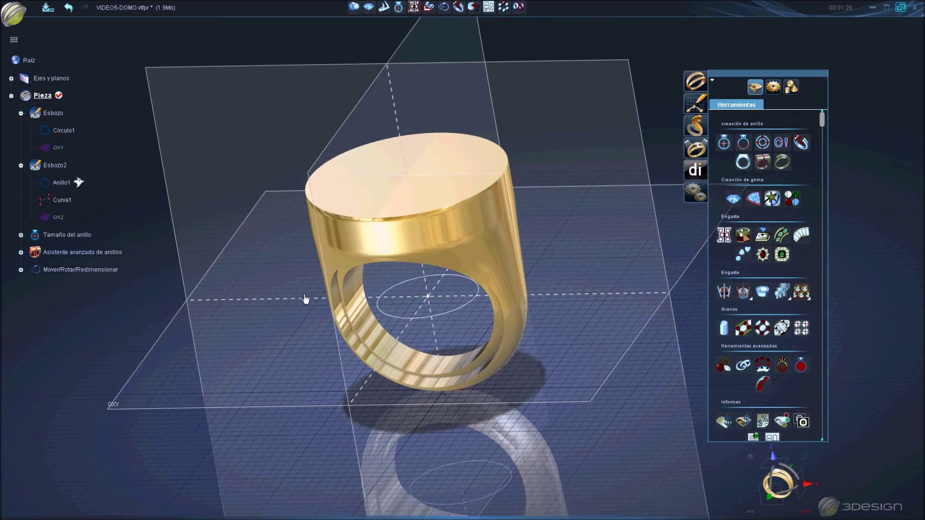
Subtract the 0.875 scaled copy from the ring with Operaciones booleanas
click(335, 344)
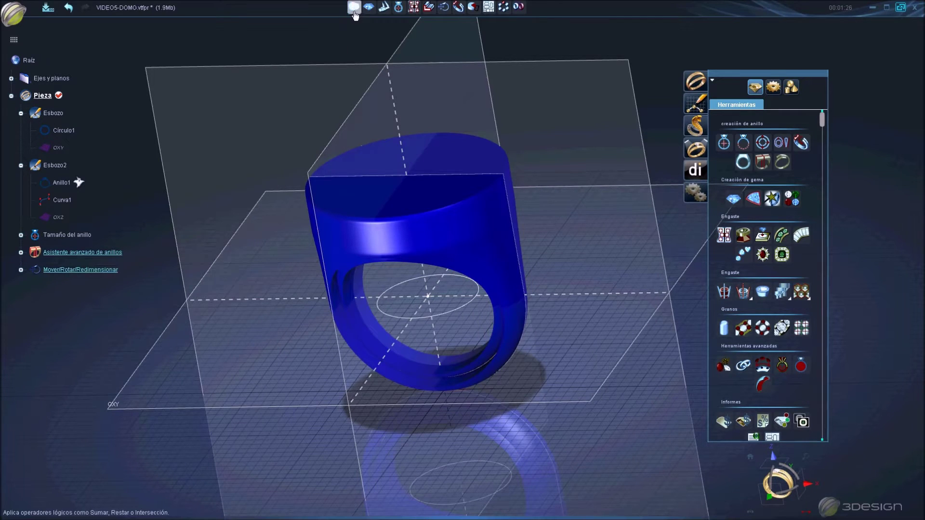
click(353, 11)
click(179, 254)
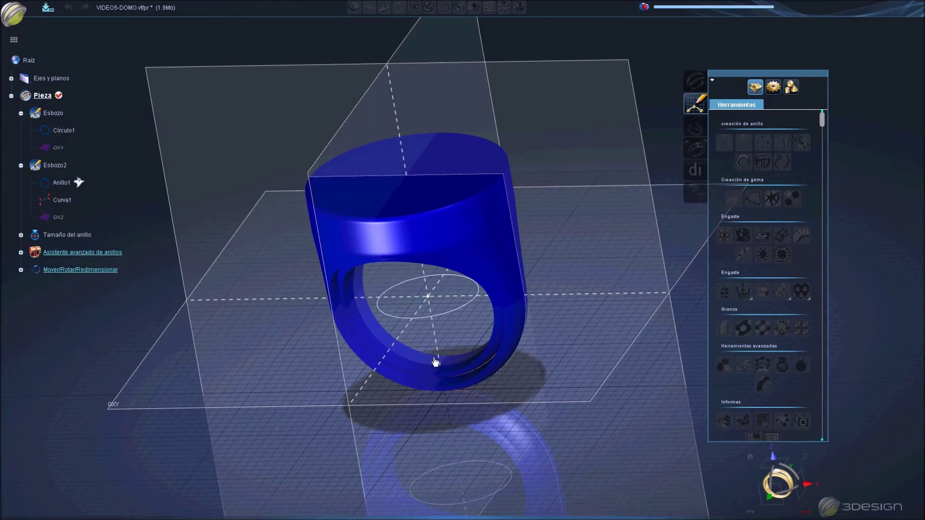
Orbit around the hollowed ring to inspect it from above and the front
mouse_move(435, 362)
middle_down()
mouse_move(286, 235)
mouse_move(262, 238)
middle_up()
click(458, 319)
middle_drag(458, 320, 441, 93)
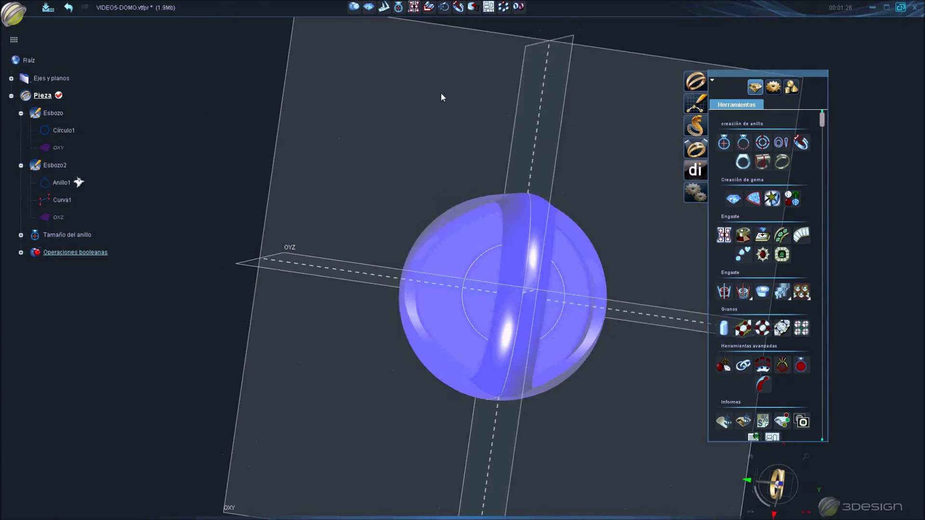
click(636, 303)
mouse_move(636, 304)
middle_down()
mouse_move(562, 234)
mouse_move(419, 216)
mouse_move(571, 334)
middle_up()
click(466, 140)
middle_drag(466, 140, 596, 269)
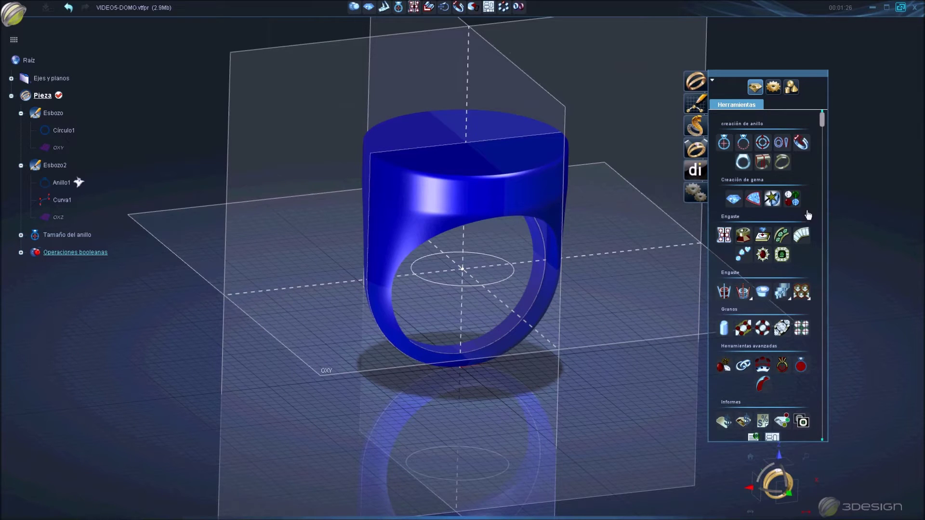
click(791, 86)
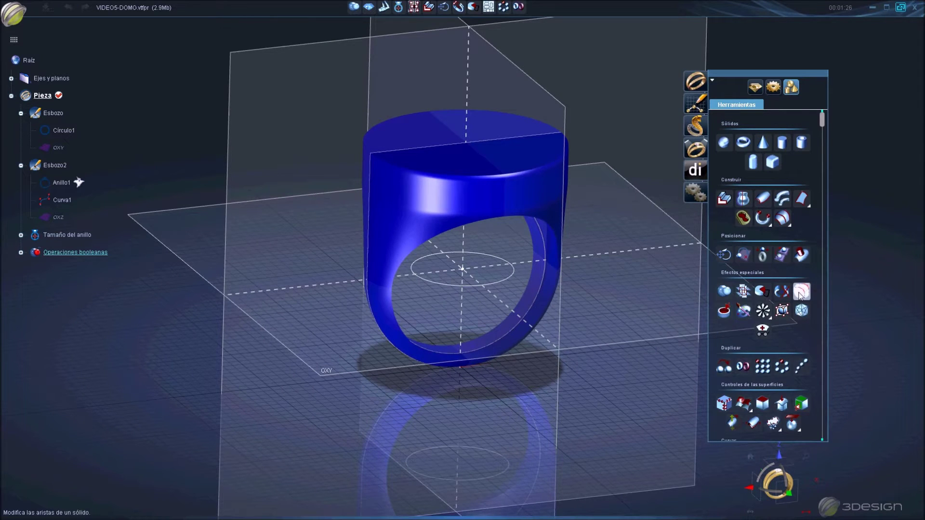
Round the ring's inner cutout edges with a 0.2 mm fillet
middle_drag(600, 308, 318, 322)
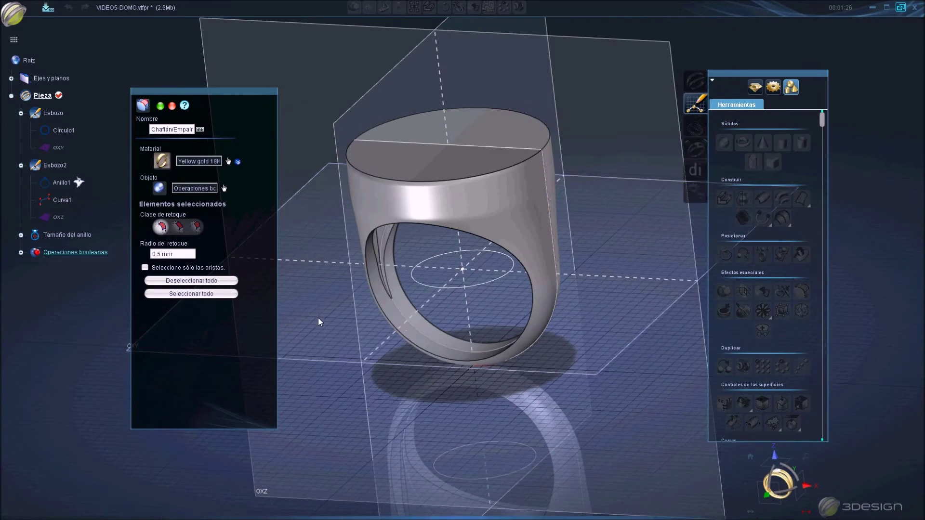
click(448, 339)
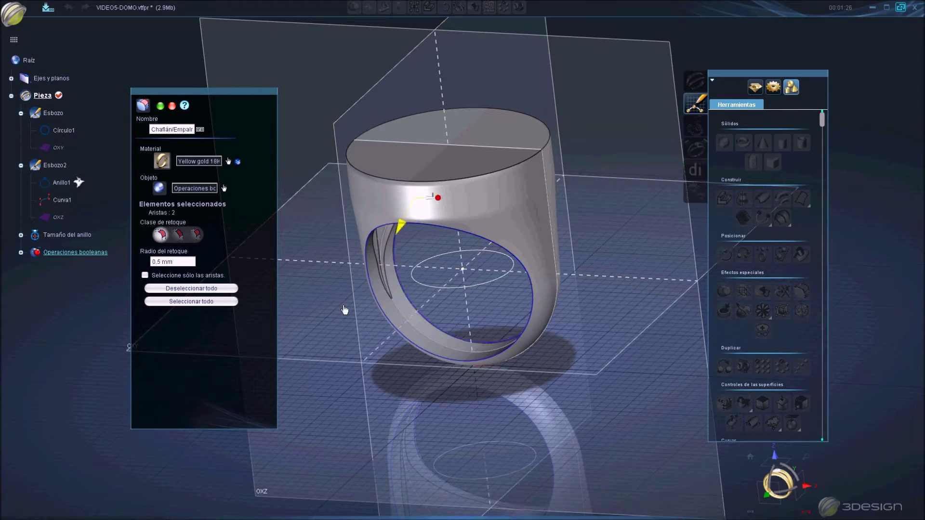
double_click(189, 262)
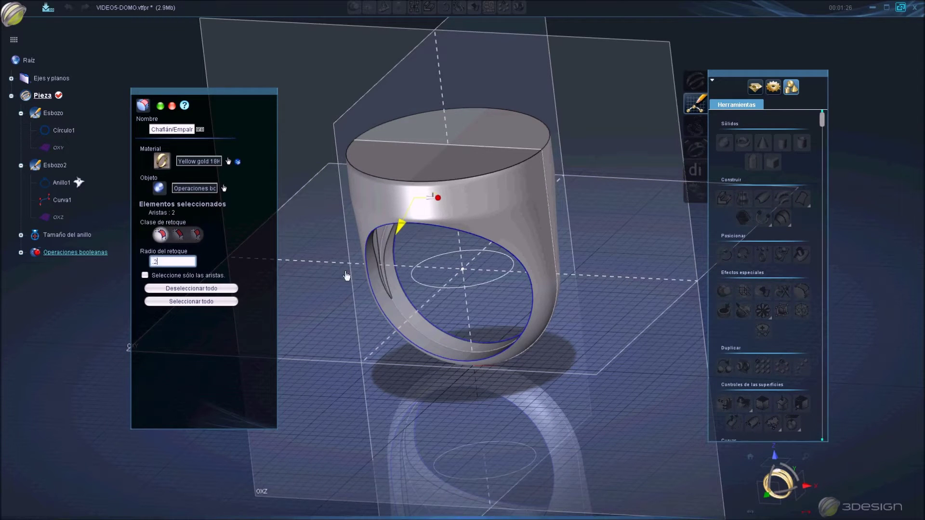
key(Return)
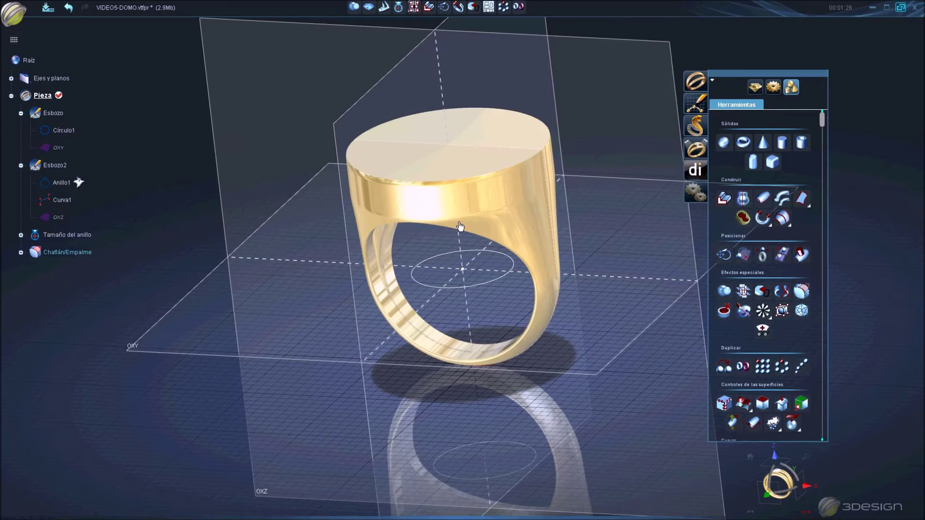
Fillet the remaining inner edges of the ring at 0.2 mm as well
middle_drag(510, 313, 410, 180)
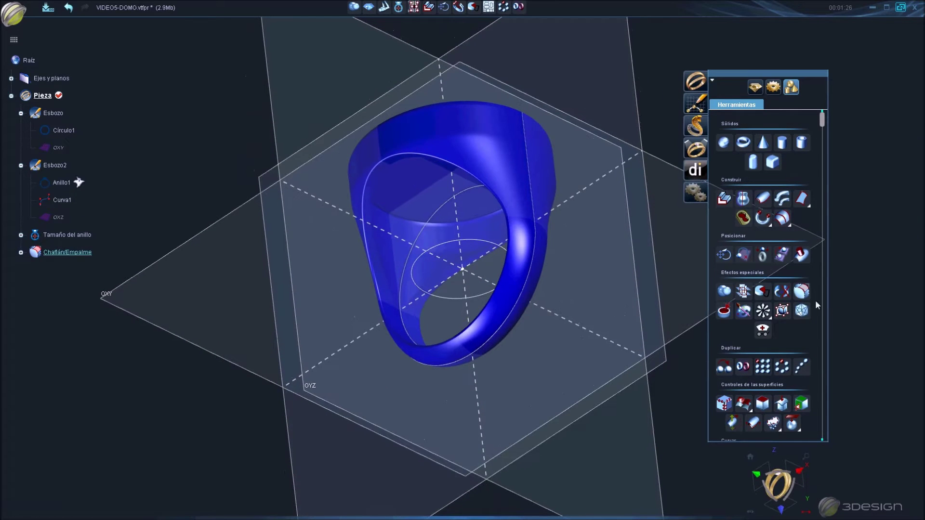
double_click(439, 274)
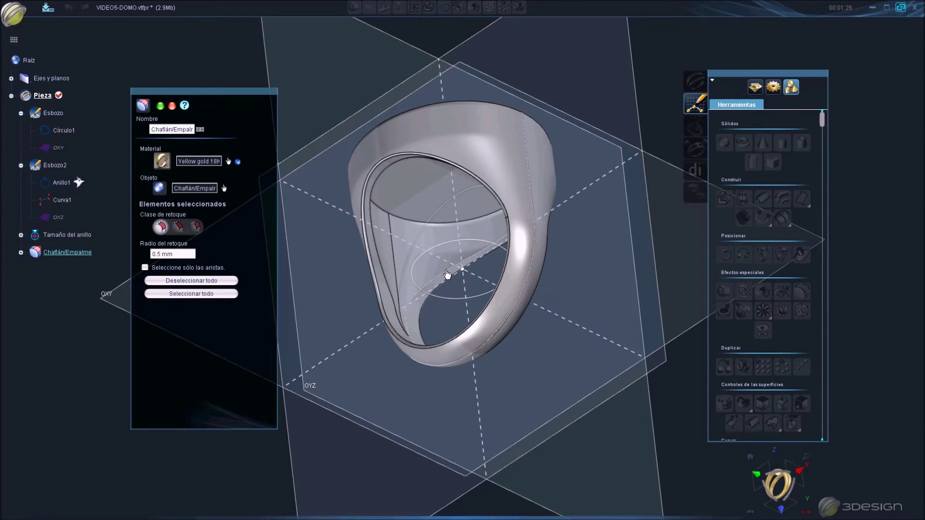
click(183, 261)
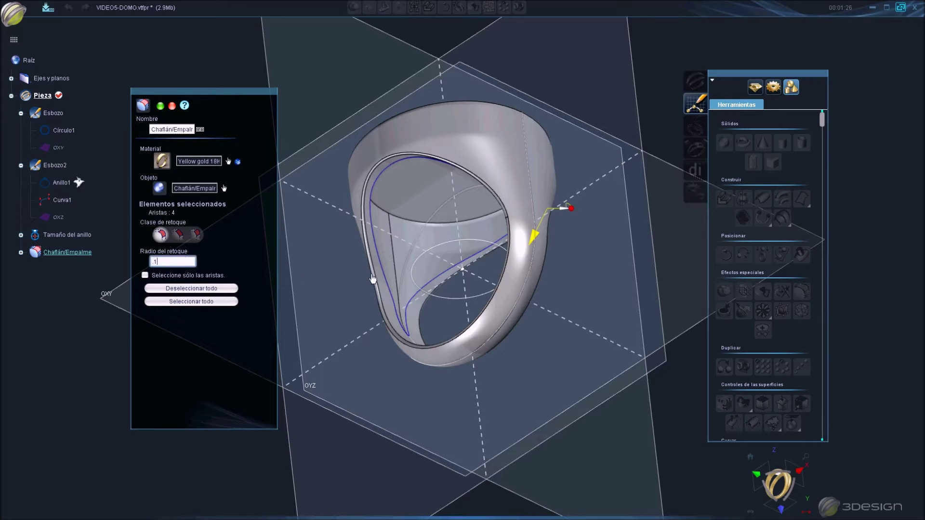
key(Return)
Save the ring file with Ctrl+S
mouse_move(525, 320)
middle_down()
mouse_move(396, 336)
mouse_move(457, 243)
middle_up()
mouse_move(472, 208)
middle_down()
mouse_move(380, 314)
mouse_move(333, 258)
mouse_move(525, 250)
middle_up()
key(ctrl+s)
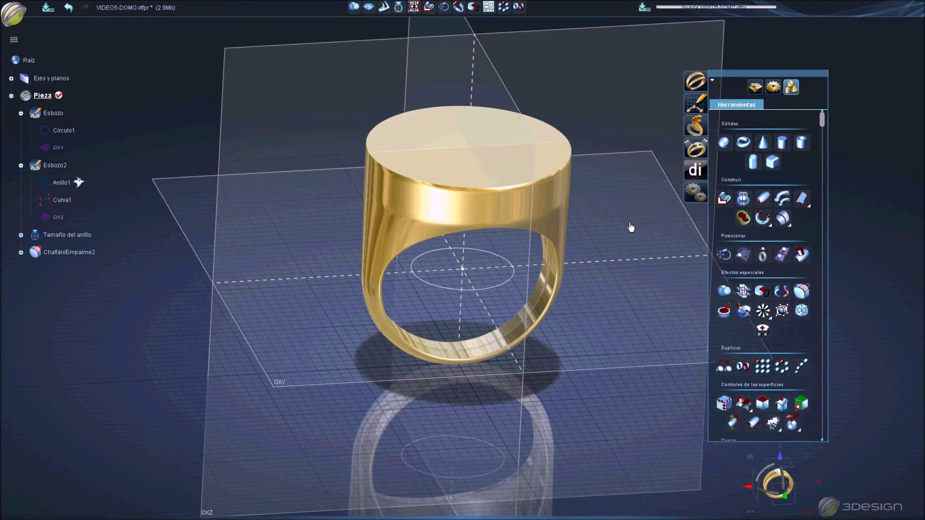
mouse_move(627, 229)
middle_down()
mouse_move(583, 263)
mouse_move(643, 211)
mouse_move(529, 183)
mouse_move(429, 176)
mouse_move(346, 326)
middle_up()
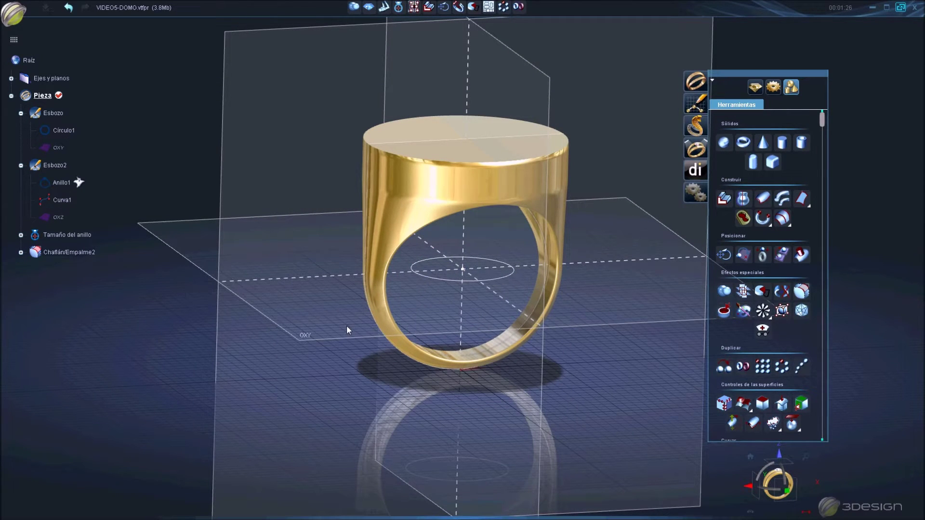
Fillet the ring head's top edge at 0.2 mm
click(429, 212)
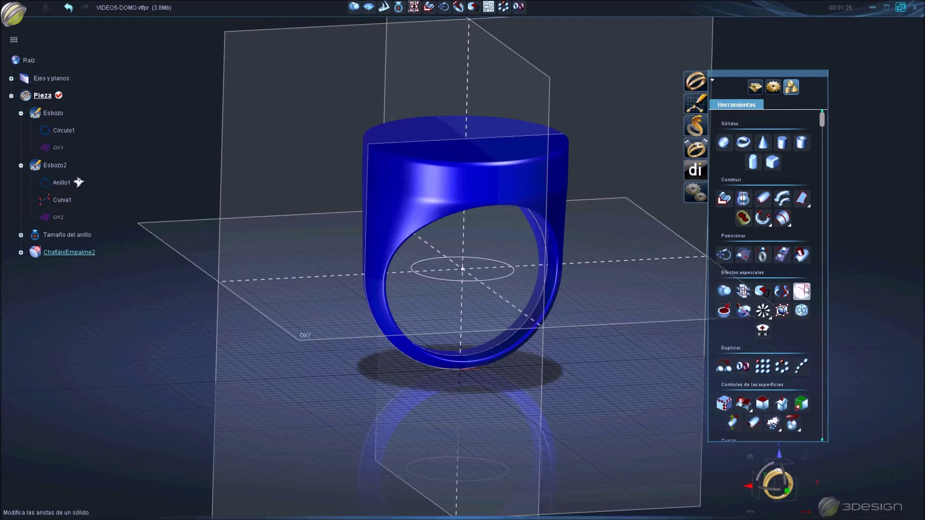
click(460, 177)
double_click(191, 258)
key(Return)
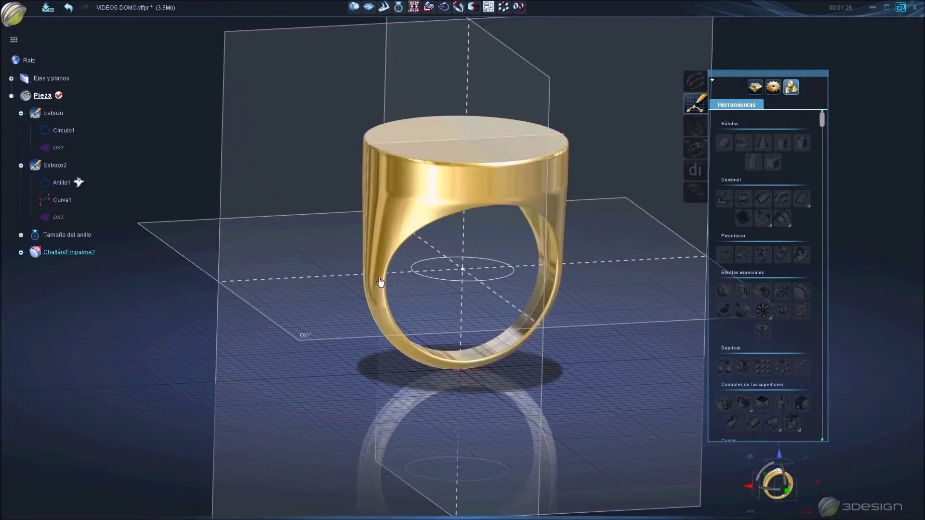
Start a new sketch on the OXZ plane from a near-front view
middle_drag(421, 199, 415, 340)
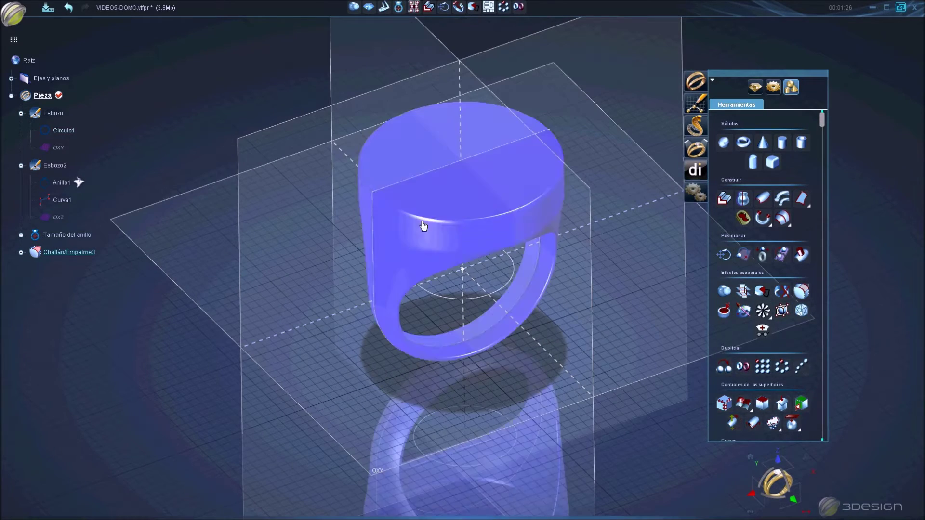
mouse_move(549, 150)
middle_down()
mouse_move(378, 312)
mouse_move(556, 252)
mouse_move(357, 208)
mouse_move(561, 70)
middle_up()
click(695, 103)
click(501, 216)
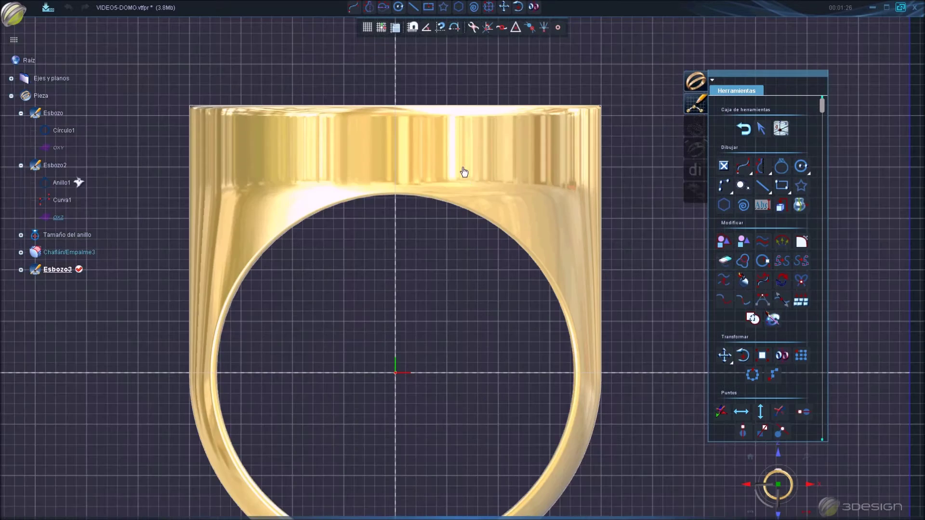
Draw a closed pointed-arch curve, Curva1, starting on the centre line of Esbozo3
scroll(521, 260, up, 2)
scroll(562, 288, up, 2)
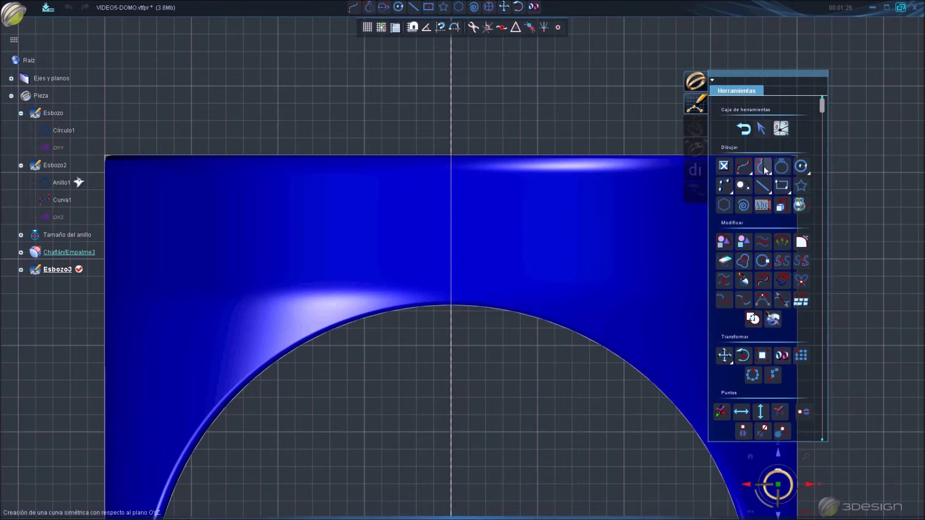
click(762, 167)
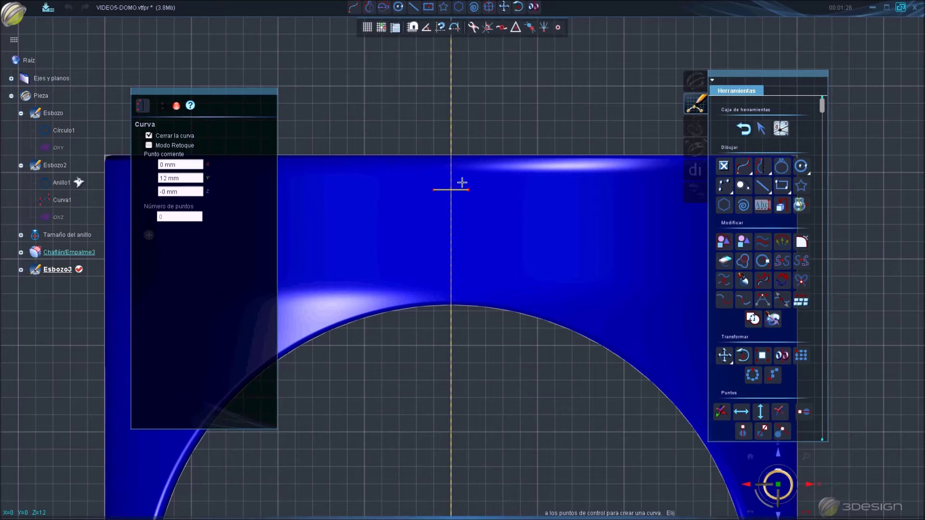
click(557, 28)
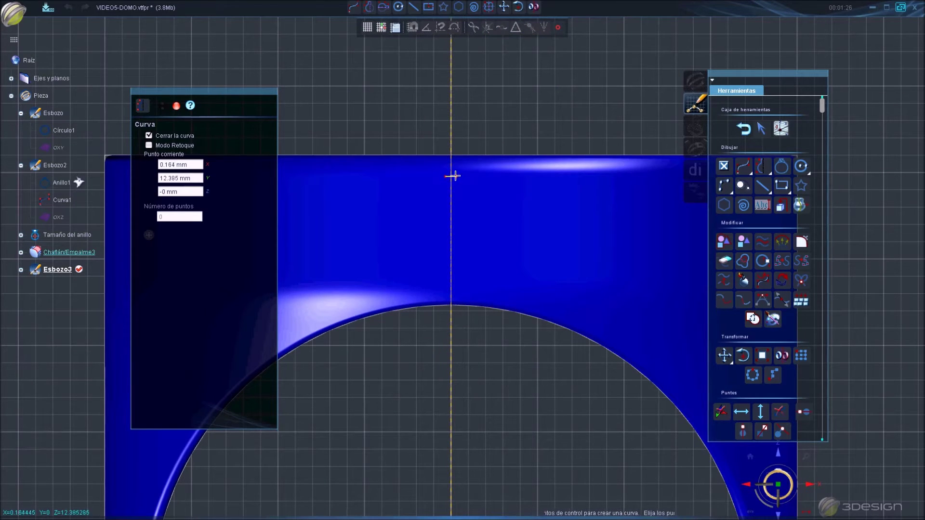
click(476, 194)
click(496, 219)
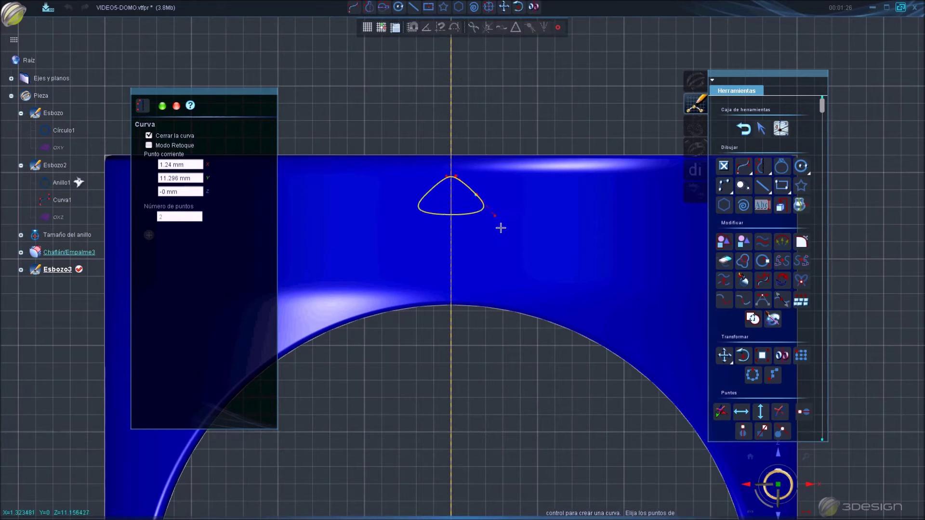
click(506, 247)
click(508, 273)
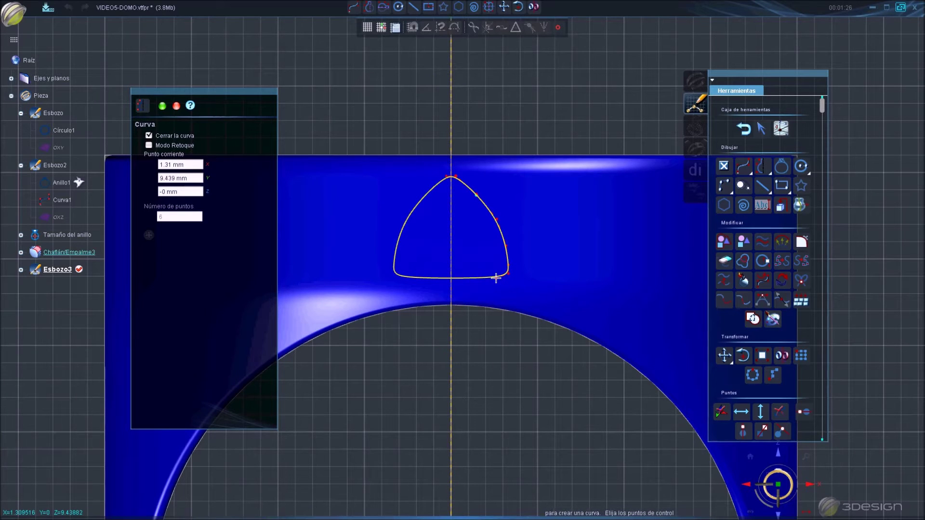
right_click(491, 277)
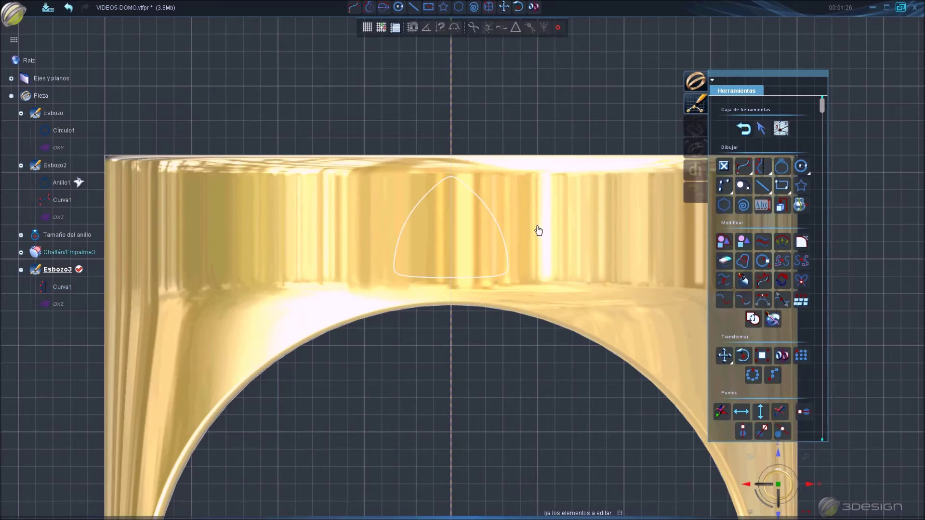
Adjust Curva1's control points to sharpen the arch and close the sketch
scroll(549, 219, up, 3)
double_click(472, 119)
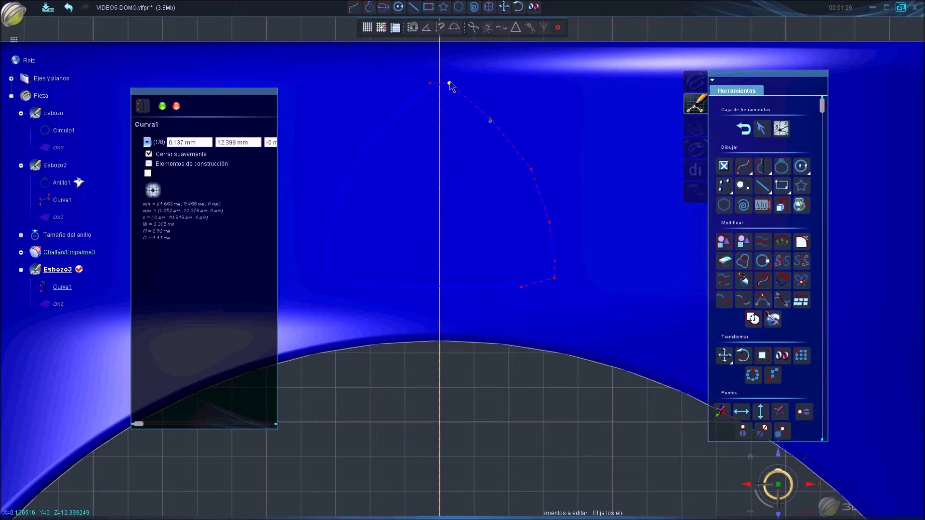
click(446, 84)
drag(490, 120, 489, 114)
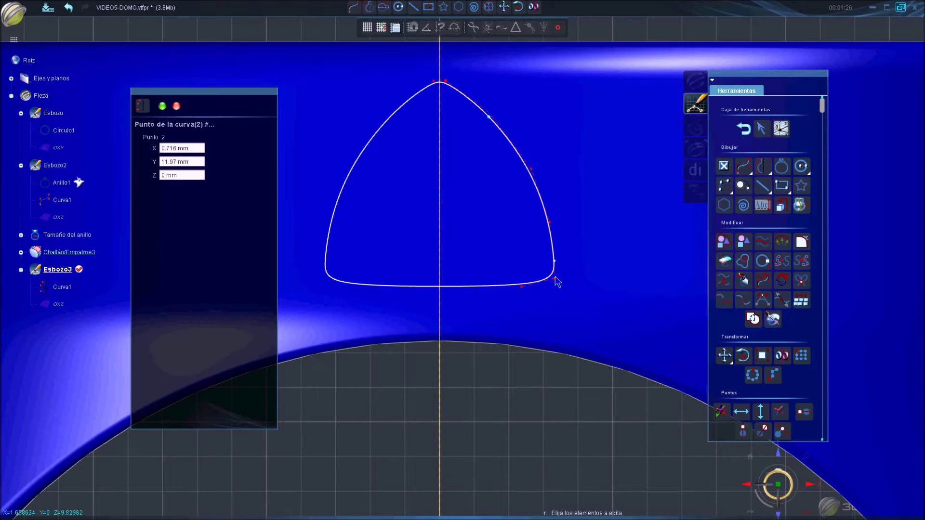
drag(554, 278, 554, 283)
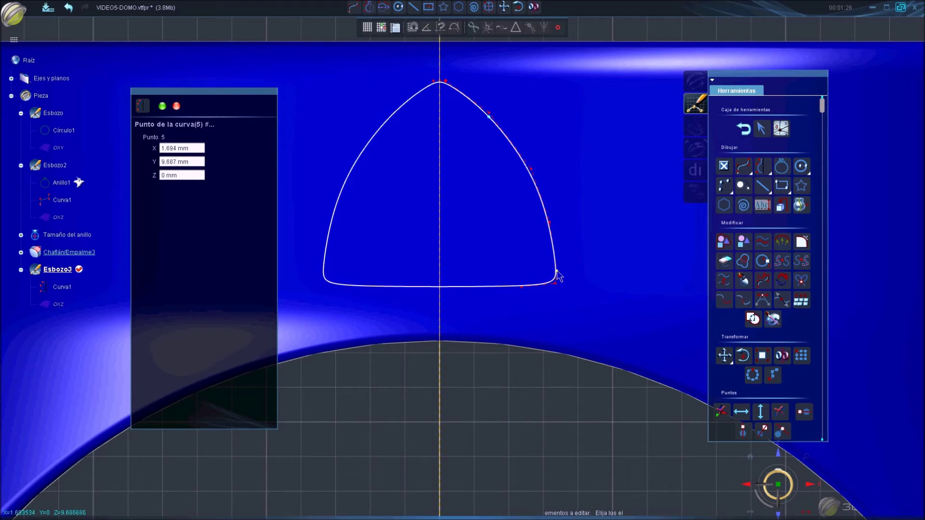
drag(551, 228, 554, 234)
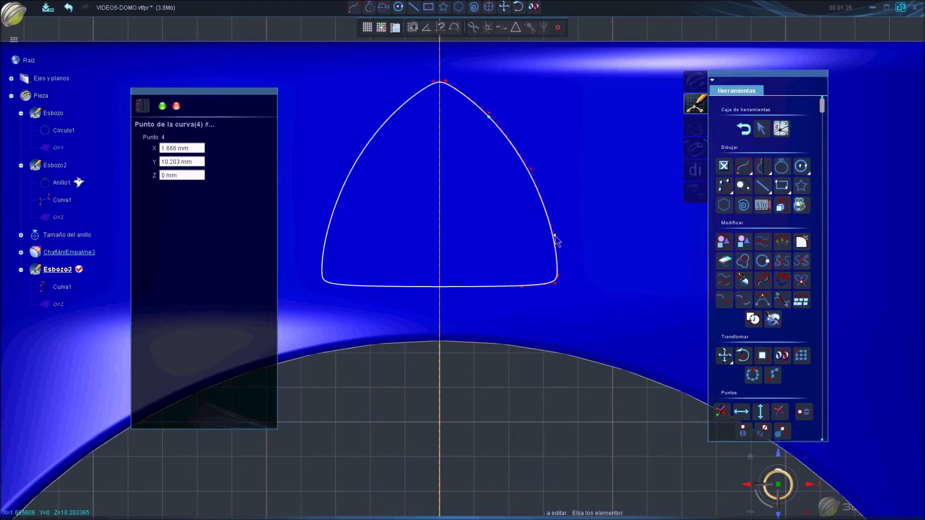
drag(489, 116, 489, 112)
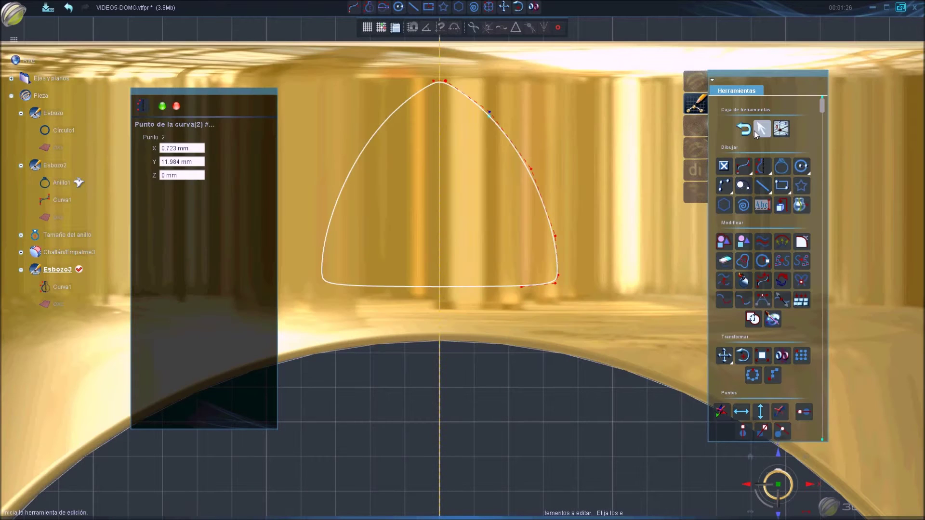
click(742, 131)
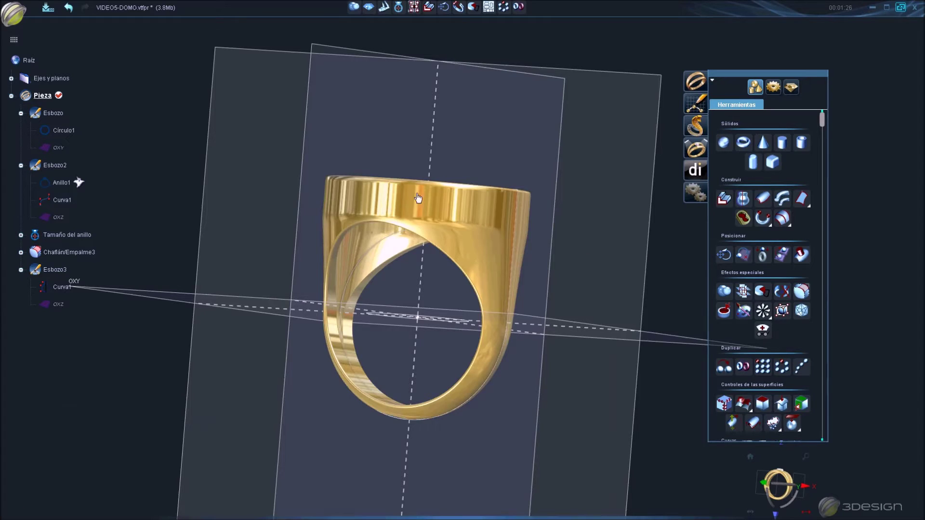
Move Curva1 along the Y axis toward the ring's side
mouse_move(399, 264)
middle_down()
mouse_move(469, 217)
mouse_move(490, 161)
mouse_move(421, 241)
mouse_move(504, 145)
middle_up()
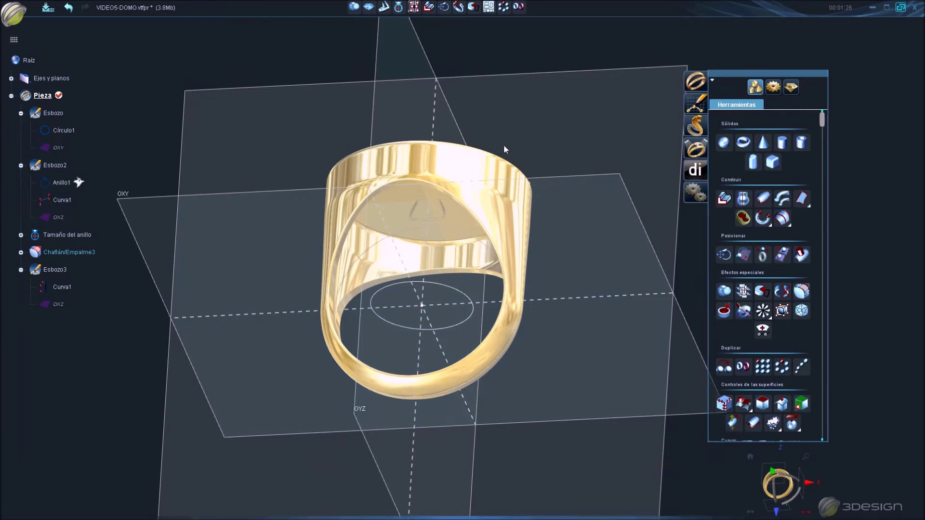
mouse_move(444, 215)
middle_down()
mouse_move(463, 288)
mouse_move(596, 262)
middle_up()
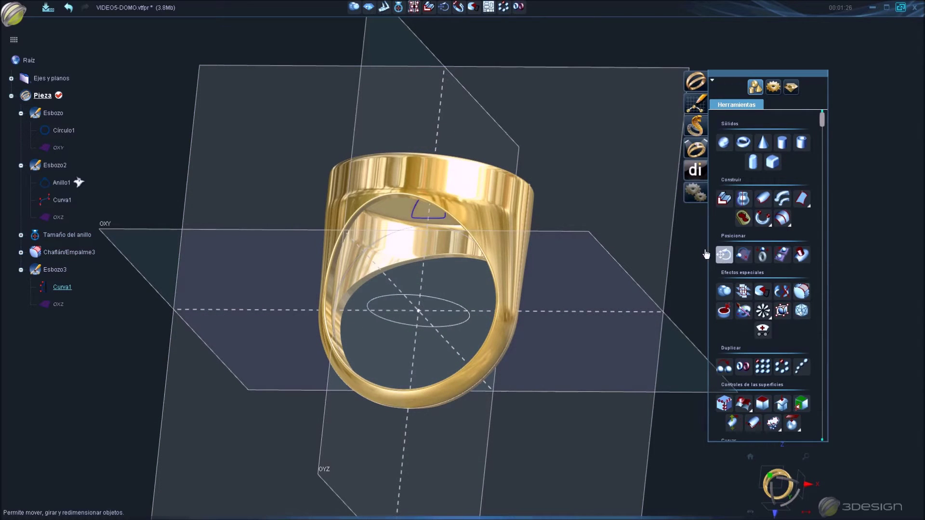
click(725, 254)
drag(450, 200, 366, 254)
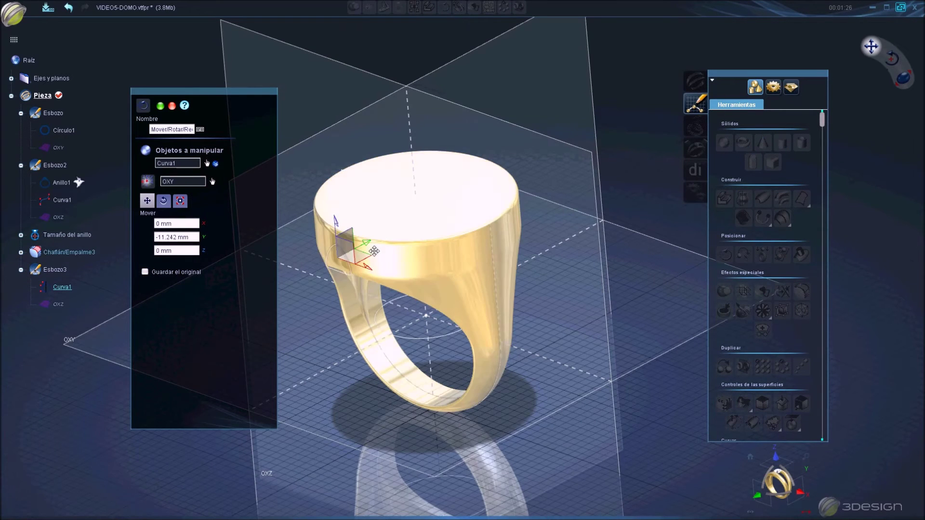
right_click(370, 258)
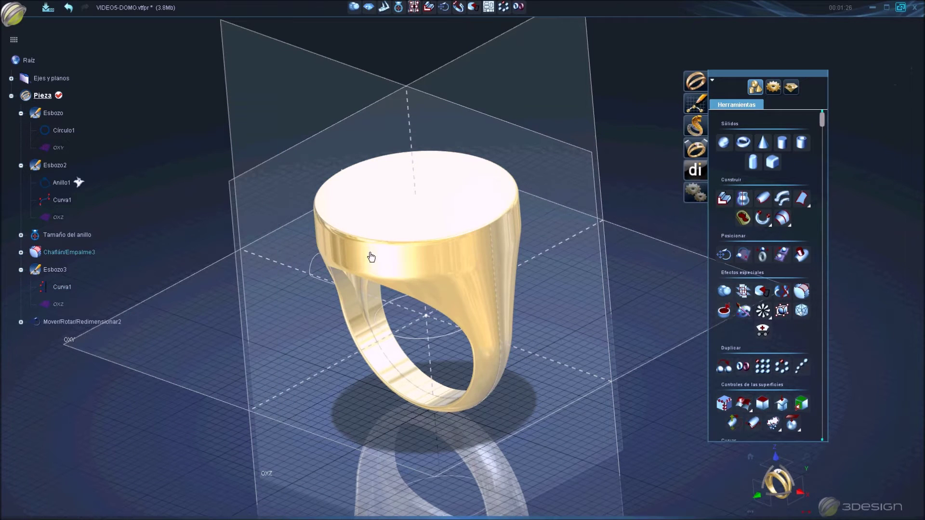
Extrude the moved arch curve 7.945 mm into a solid block
click(724, 207)
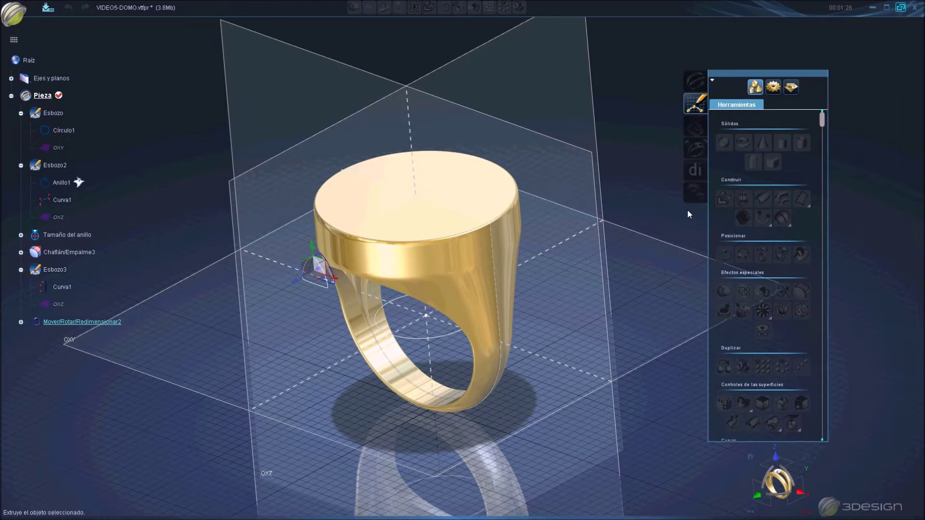
drag(333, 261, 352, 248)
key(Return)
mouse_move(461, 329)
middle_down()
mouse_move(336, 243)
mouse_move(270, 182)
mouse_move(487, 251)
mouse_move(432, 245)
middle_up()
scroll(432, 245, up, 3)
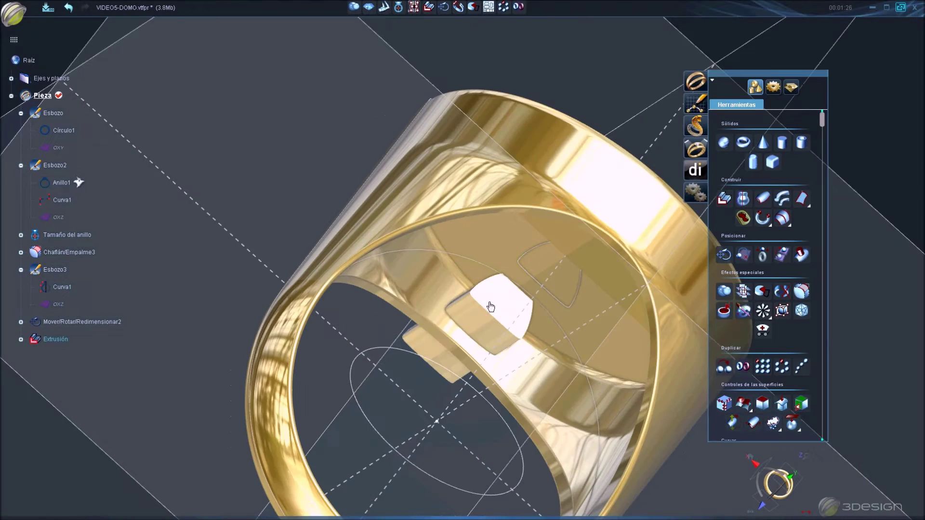
Resize the arch block non-proportionally to 2.319 mm thick and lower it 0.563 mm
click(489, 306)
click(444, 8)
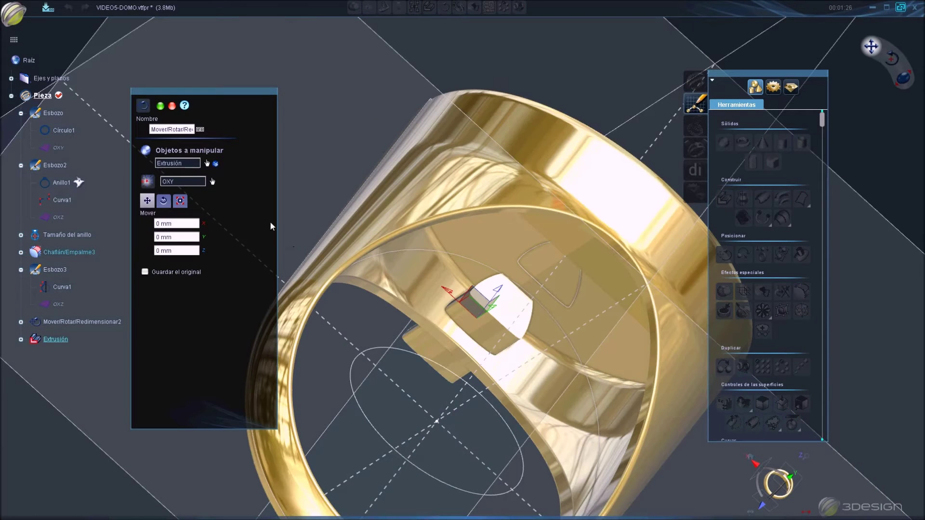
click(180, 202)
click(145, 318)
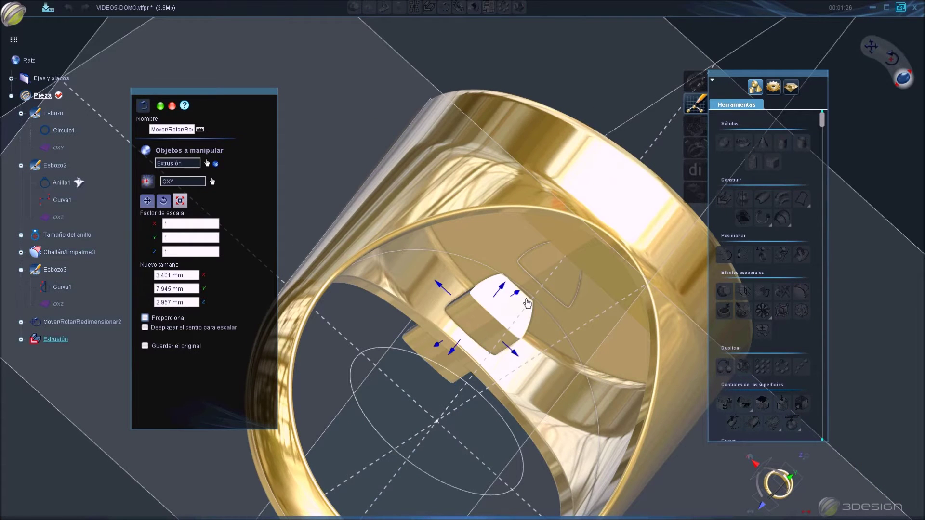
drag(533, 274, 529, 274)
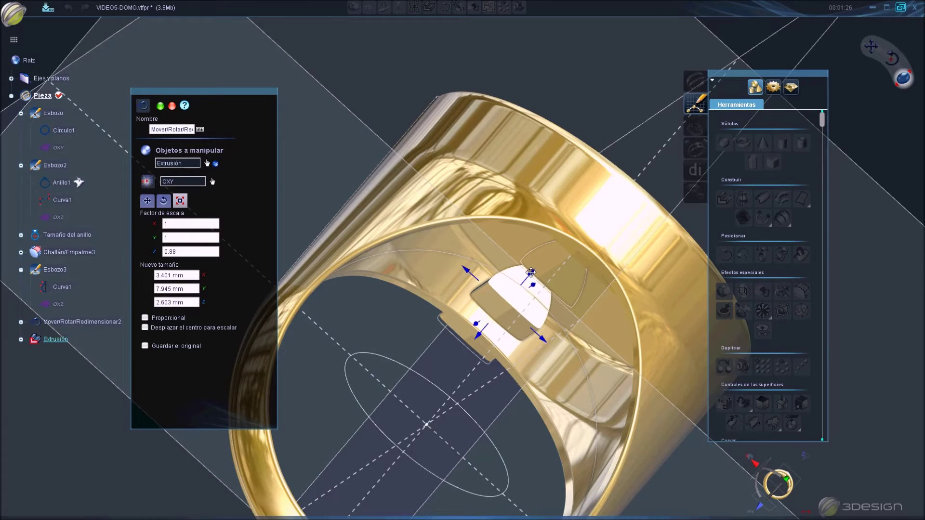
click(153, 203)
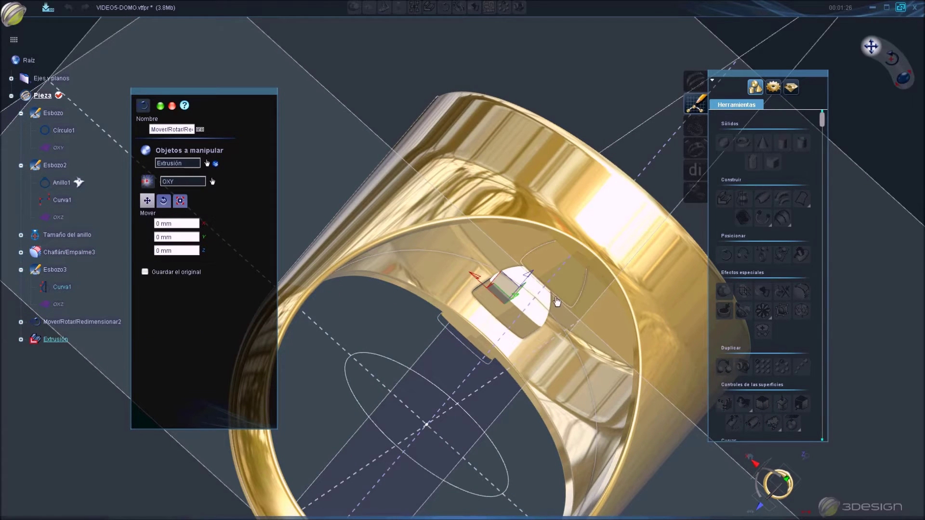
scroll(587, 291, up, 3)
drag(574, 313, 554, 323)
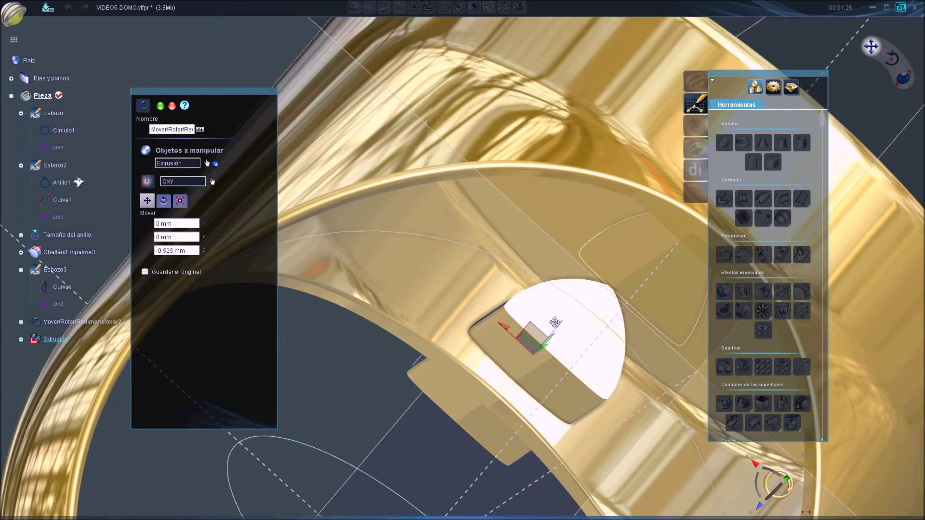
Narrow the arch block's width and validate the 3.076 × 7.945 × 2.319 mm size
middle_drag(473, 285, 526, 314)
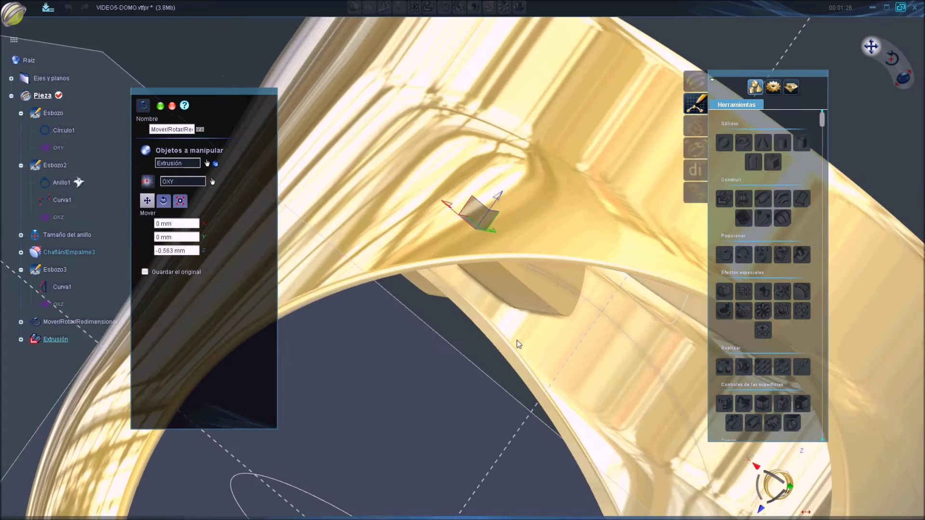
middle_drag(597, 288, 833, 450)
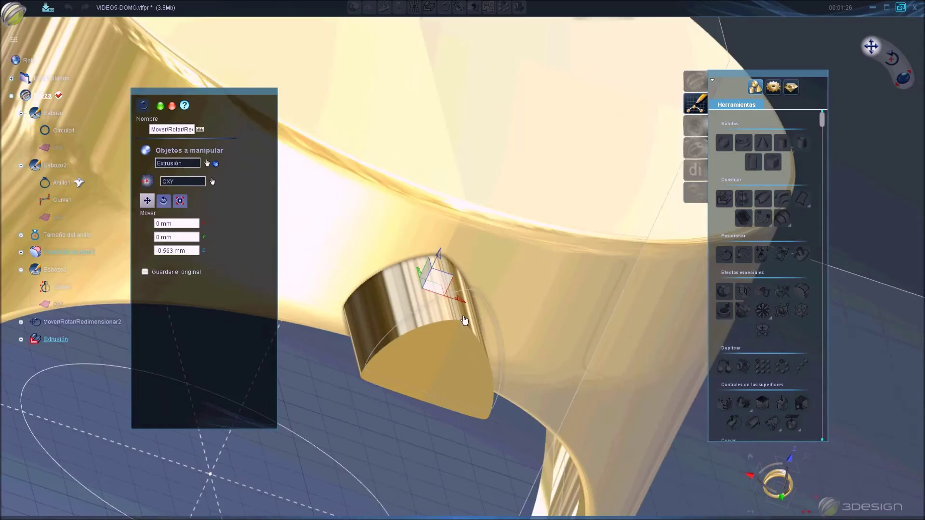
middle_drag(893, 406, 490, 208)
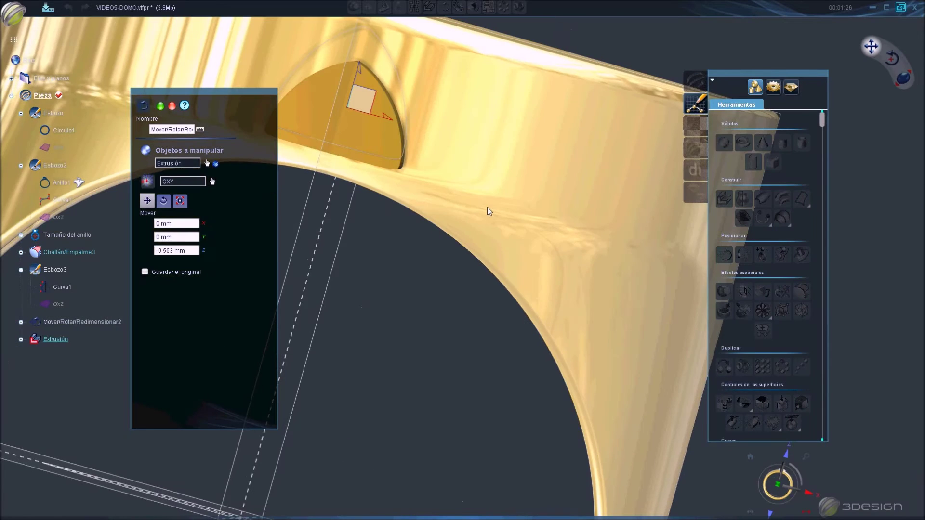
scroll(464, 289, up, 2)
mouse_move(464, 289)
middle_down()
mouse_move(444, 241)
mouse_move(441, 273)
middle_up()
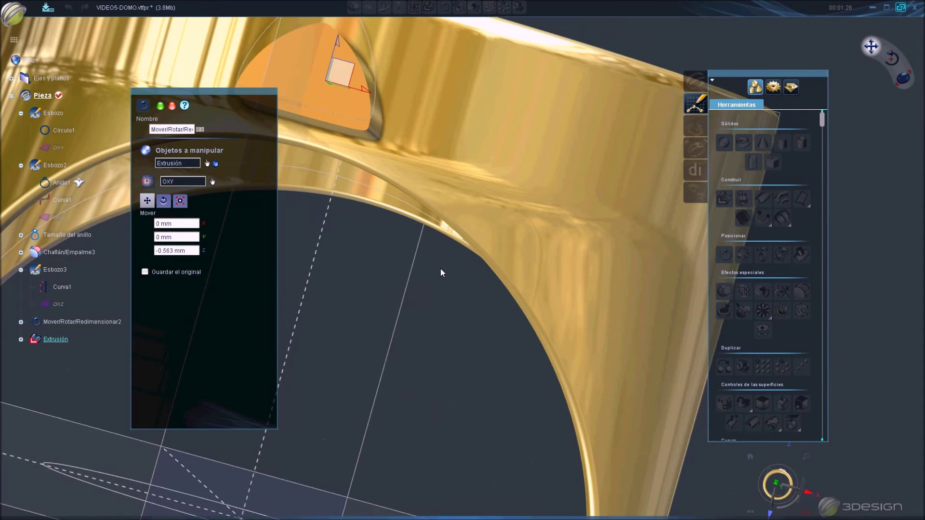
click(179, 201)
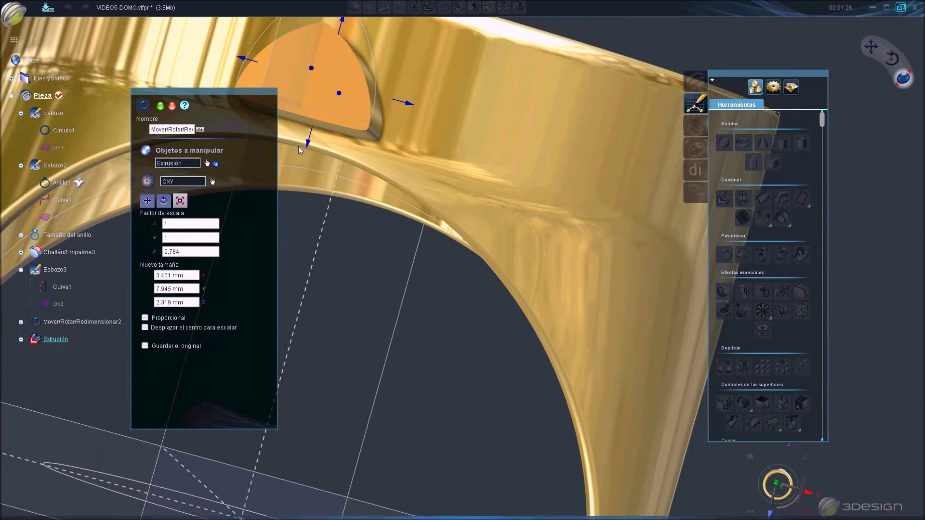
drag(408, 107, 401, 103)
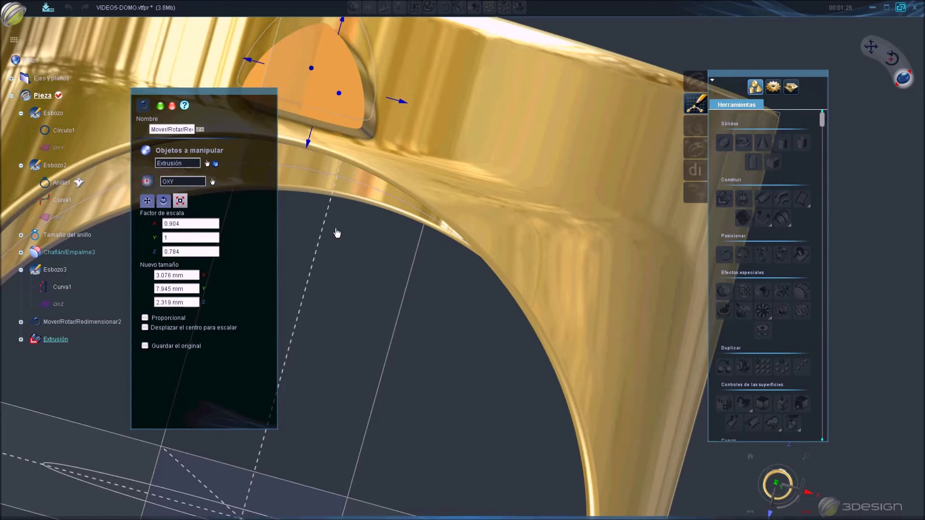
right_click(354, 238)
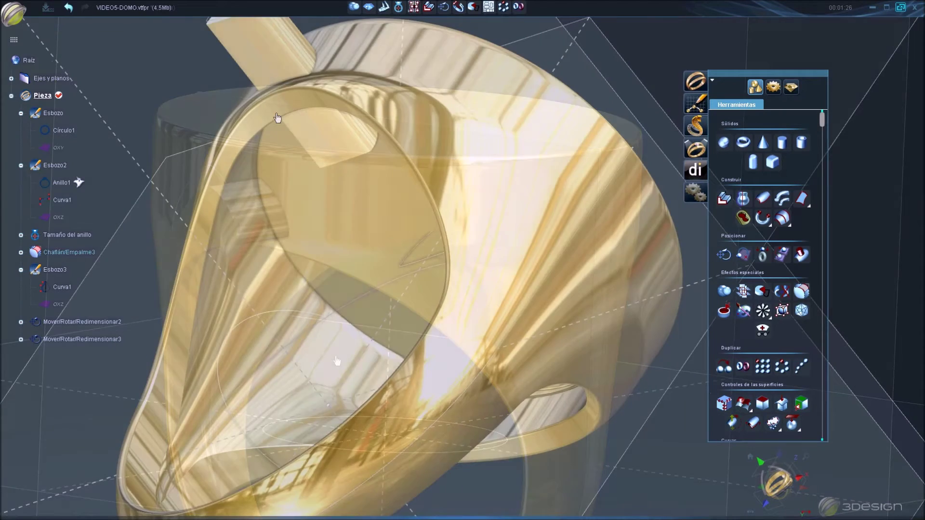
Taper the arch block's end face to about 69% (2.122 mm) with Deform a Face
scroll(749, 345, down, 3)
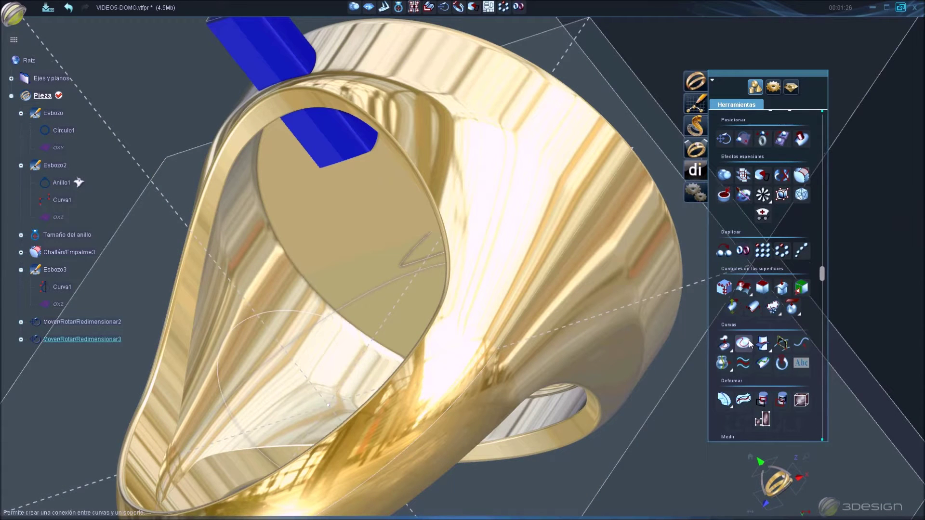
scroll(750, 344, down, 3)
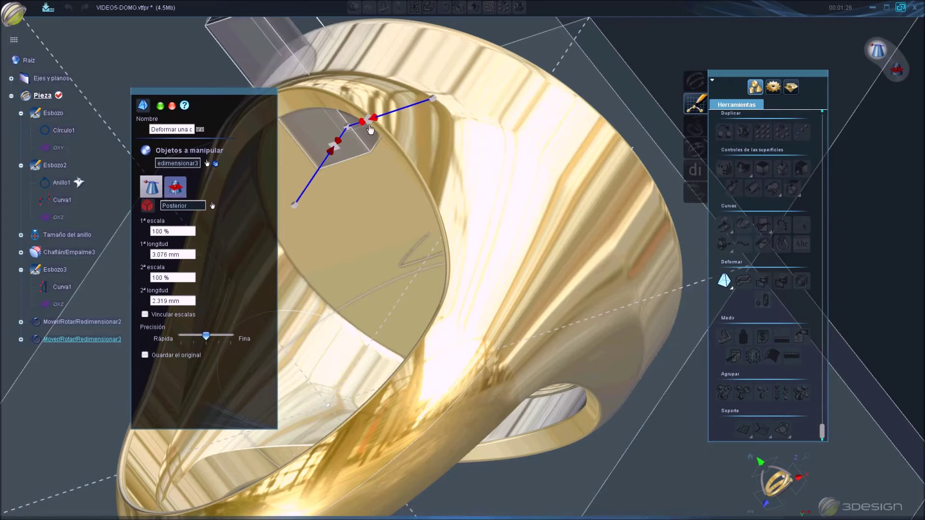
drag(370, 130, 366, 120)
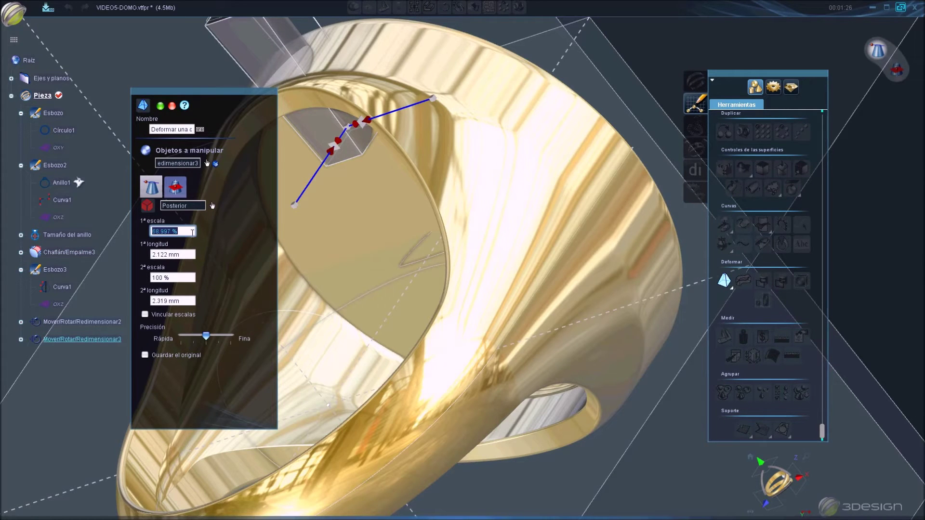
key(Return)
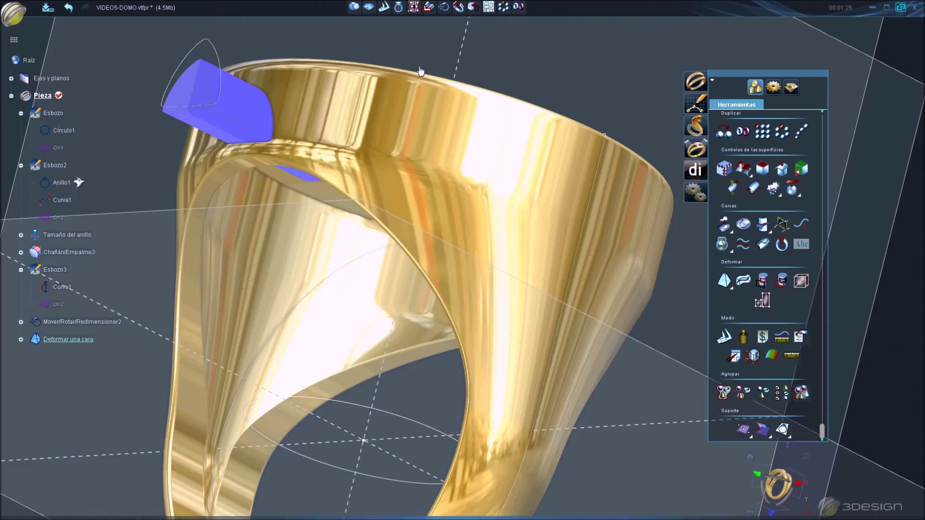
Circularly duplicate the tapered piece around OZ over 360° with 16 copies
click(504, 7)
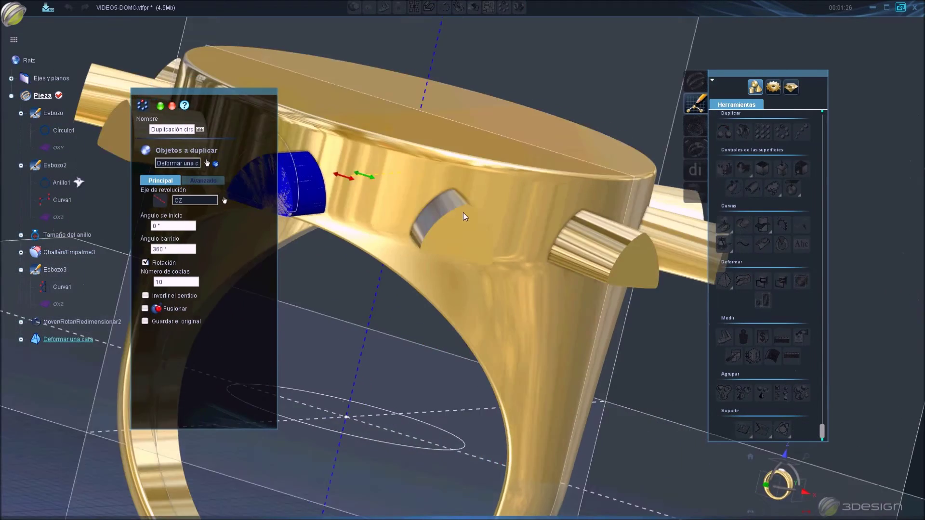
mouse_move(464, 212)
middle_down()
mouse_move(473, 198)
mouse_move(453, 181)
mouse_move(432, 175)
mouse_move(408, 186)
middle_up()
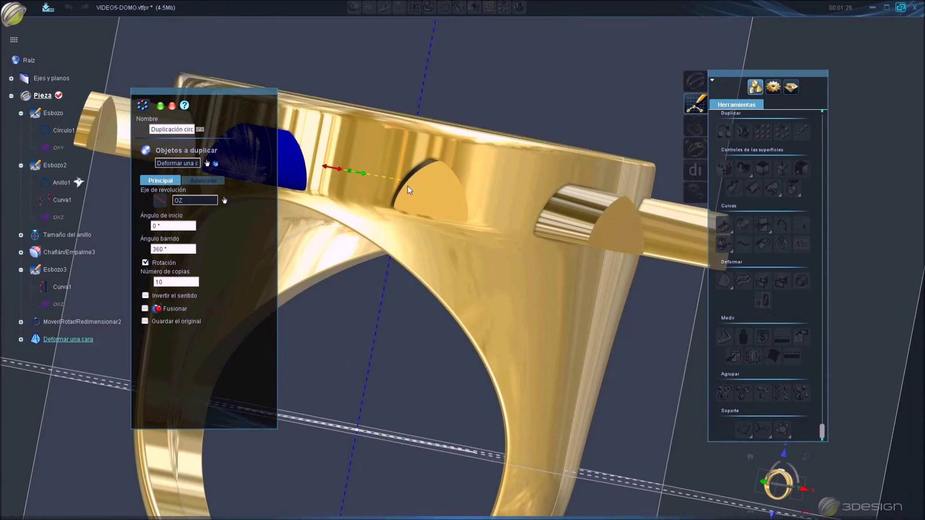
click(184, 250)
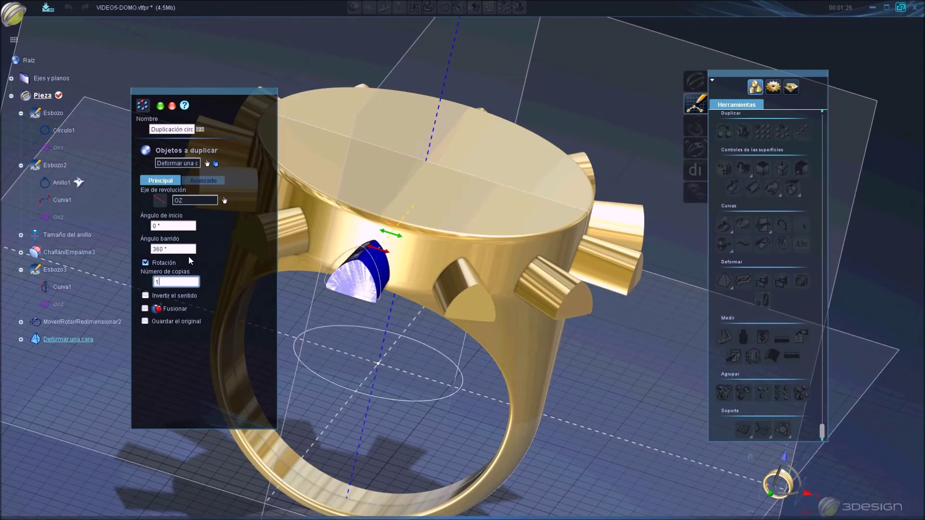
text(6)
click(189, 249)
middle_drag(272, 278, 530, 401)
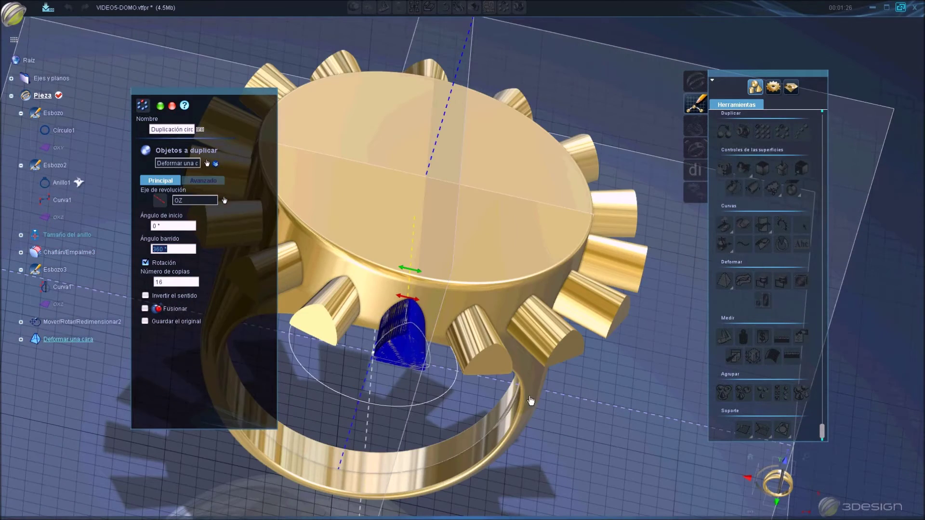
key(Return)
Make the ring body transparent to check the copies, then restore it to solid
click(506, 276)
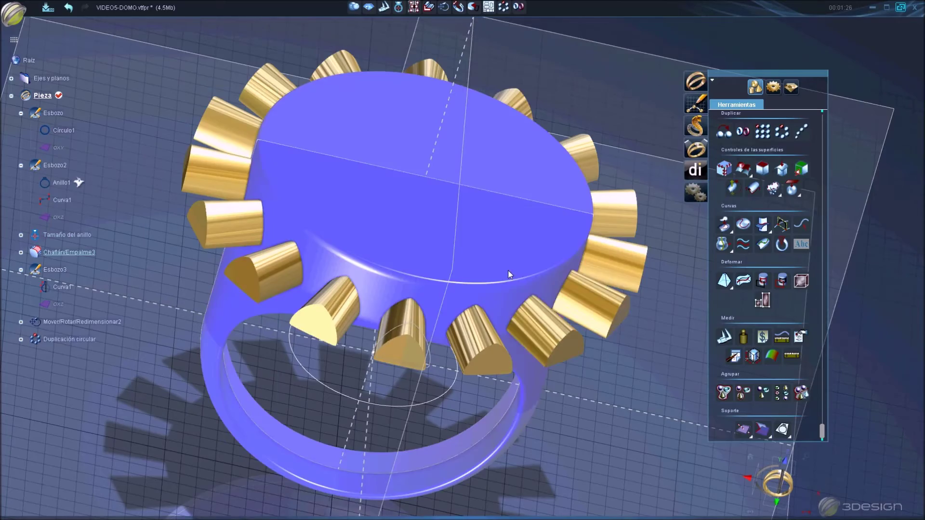
right_click(509, 275)
click(529, 325)
mouse_move(530, 325)
middle_down()
mouse_move(471, 392)
mouse_move(471, 417)
mouse_move(366, 413)
mouse_move(324, 354)
mouse_move(257, 308)
mouse_move(291, 352)
mouse_move(420, 334)
mouse_move(475, 210)
mouse_move(457, 199)
mouse_move(415, 199)
mouse_move(337, 217)
middle_up()
right_click(58, 252)
click(279, 285)
Boolean-subtract the sixteen arch copies from the ring body
mouse_move(279, 285)
middle_down()
mouse_move(328, 346)
mouse_move(316, 323)
middle_up()
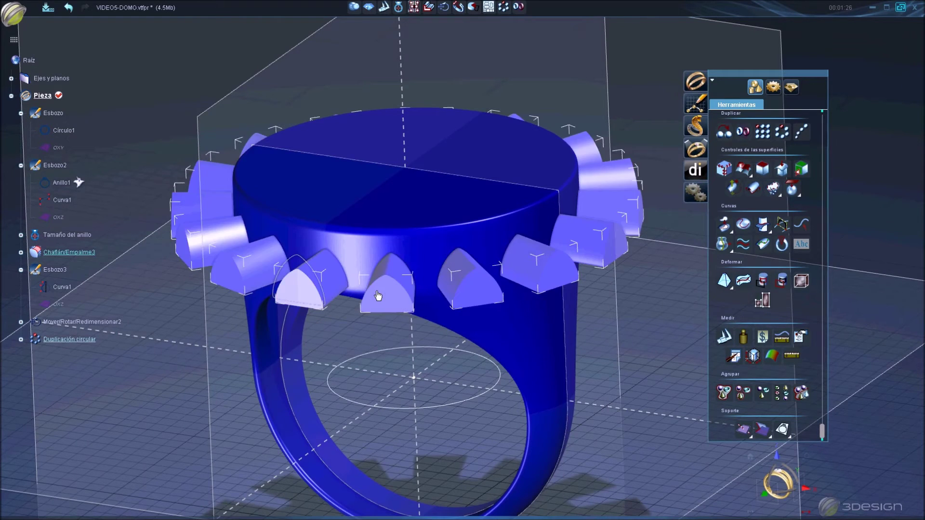
click(355, 7)
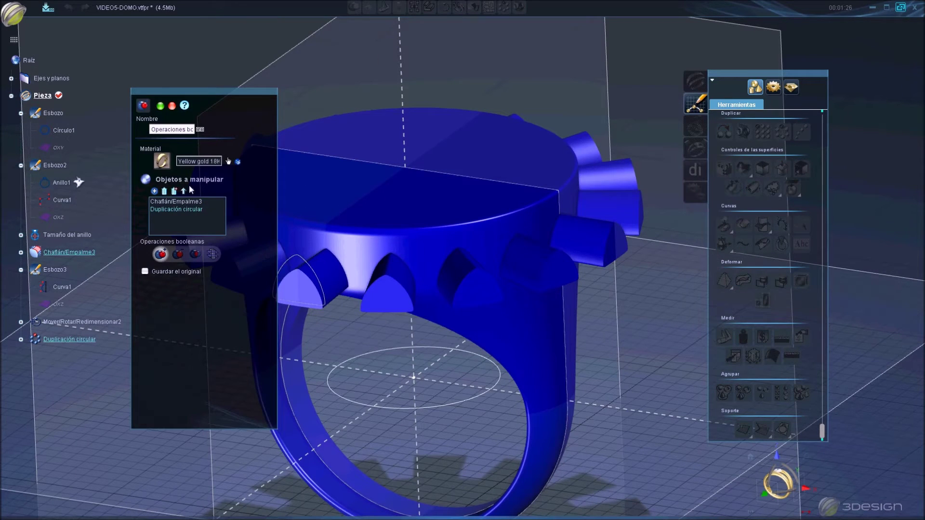
click(176, 259)
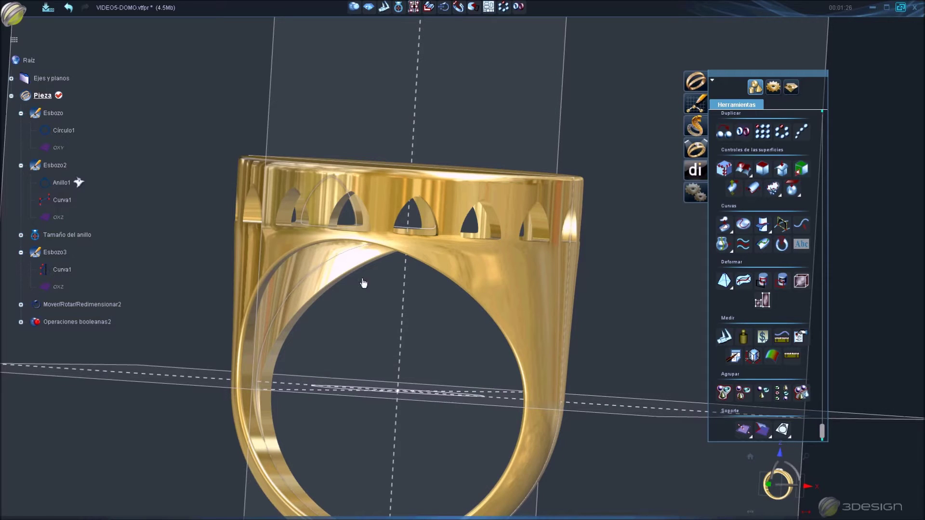
Open Mover/Rotar/Redimensionar2 without changes, then expand Duplicación circular and Deformar una cara
double_click(336, 231)
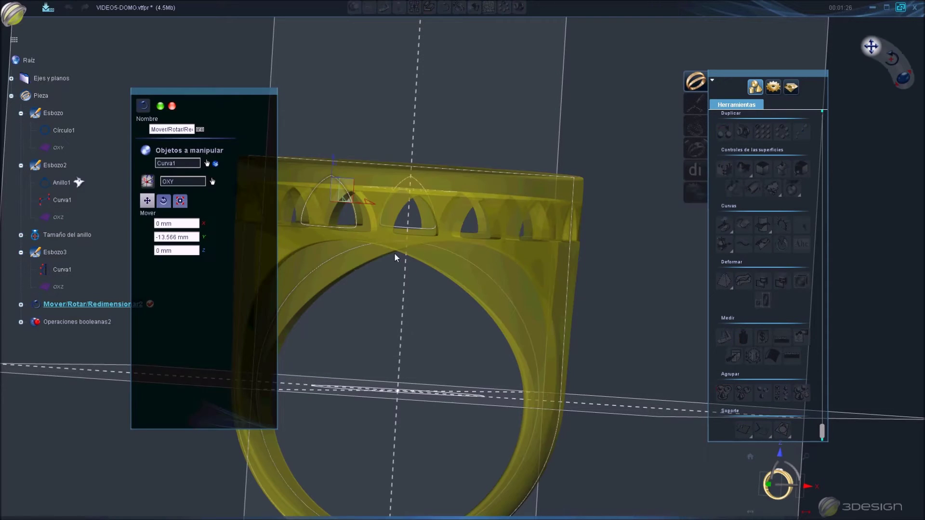
click(172, 106)
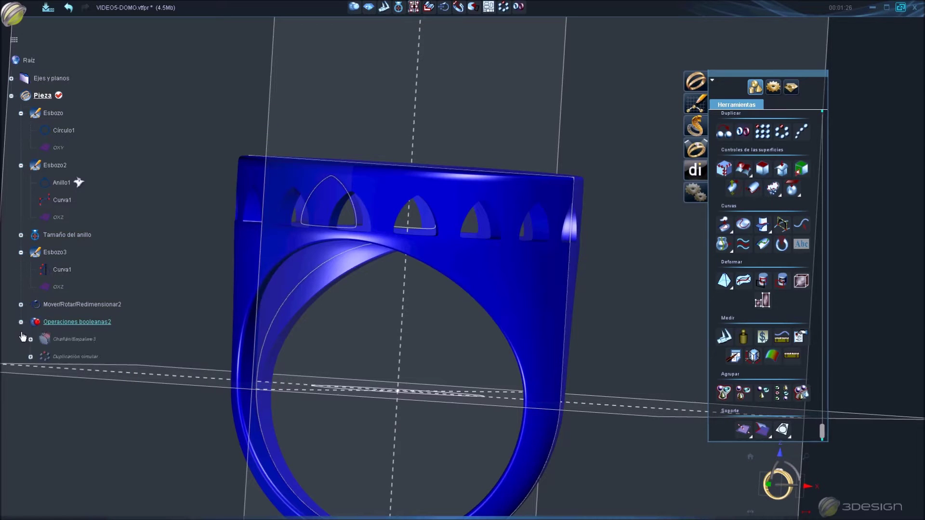
click(31, 357)
click(41, 374)
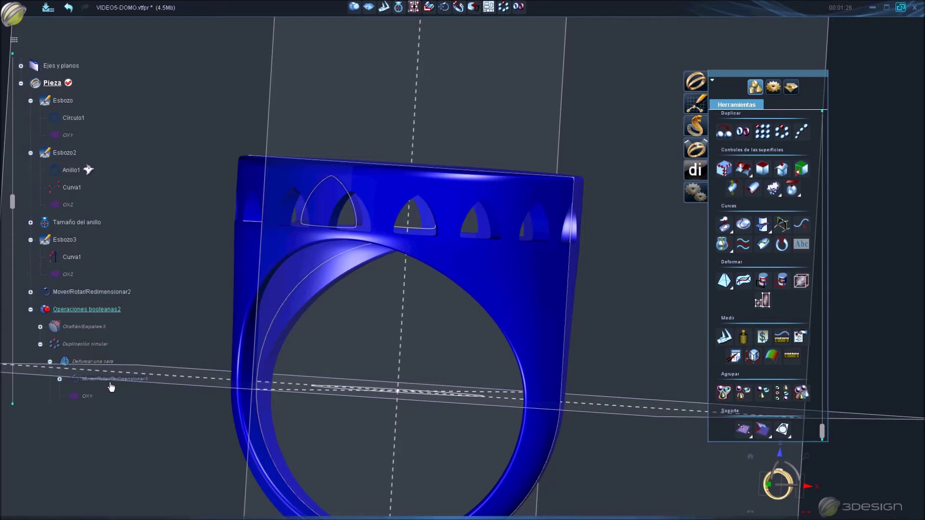
Rescale the arch block to 2.769 × 2.152 mm, lower it 0.479 mm, and rebuild
double_click(110, 384)
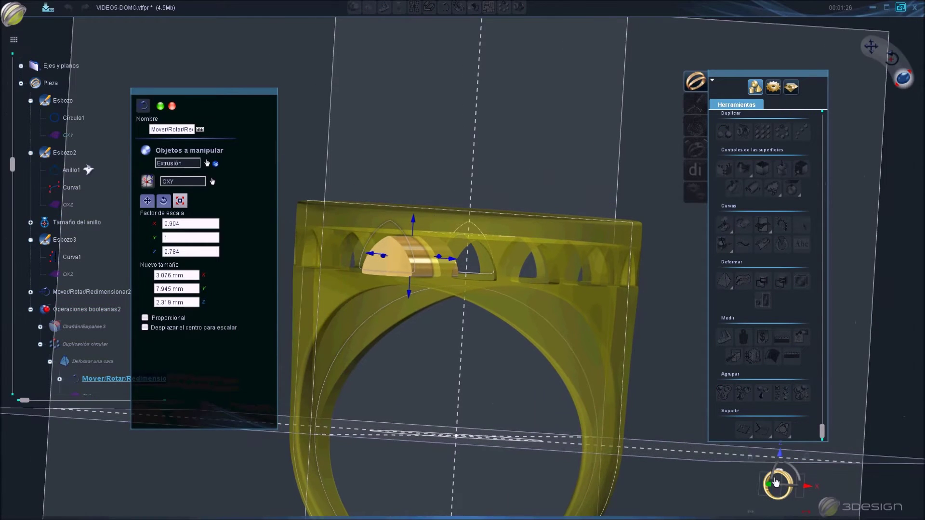
click(776, 482)
scroll(460, 203, up, 2)
scroll(461, 205, up, 2)
scroll(462, 205, up, 2)
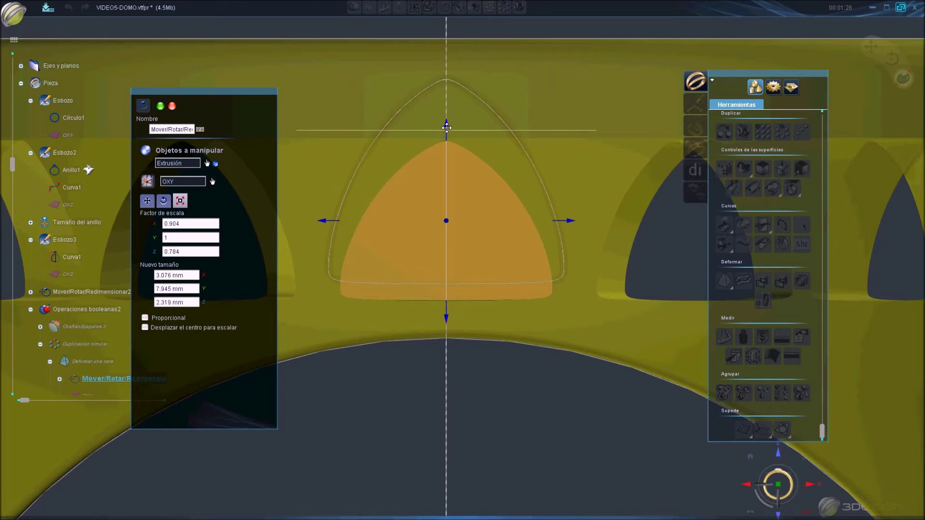
drag(446, 127, 447, 127)
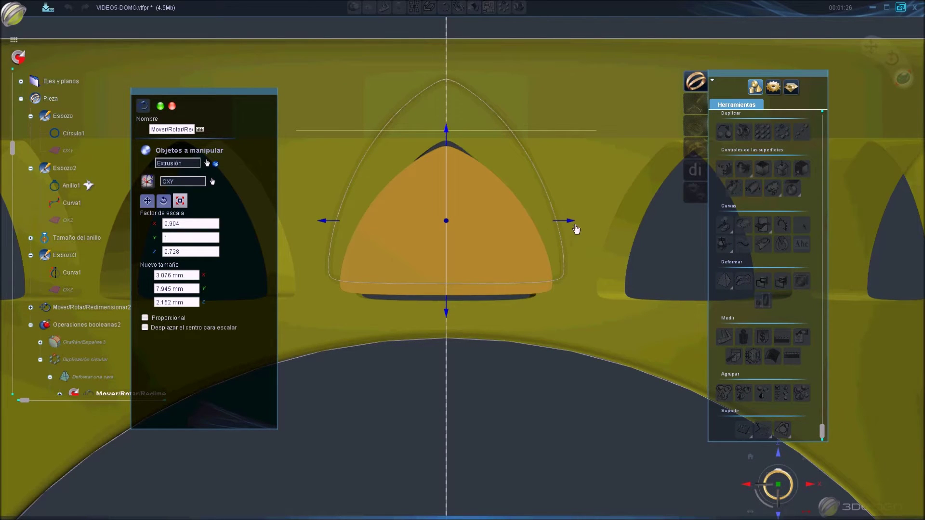
drag(570, 220, 564, 220)
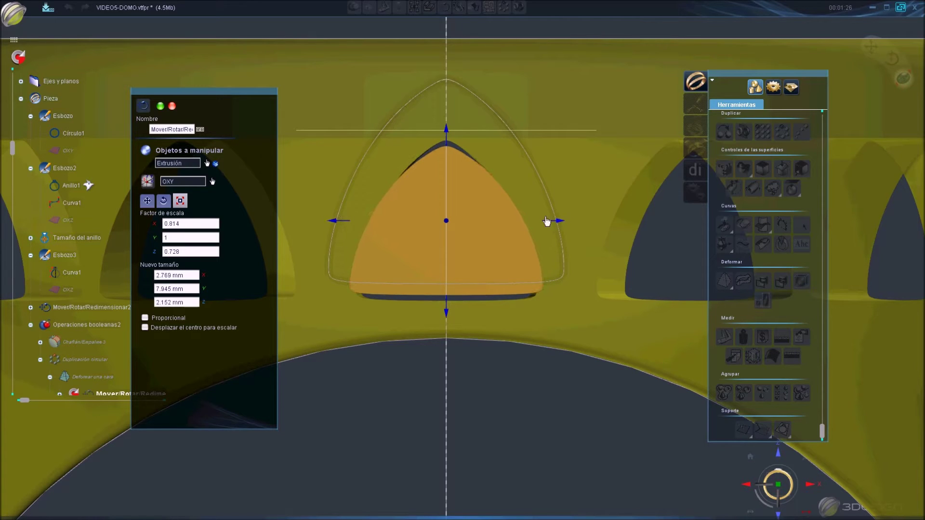
click(147, 201)
drag(450, 179, 450, 175)
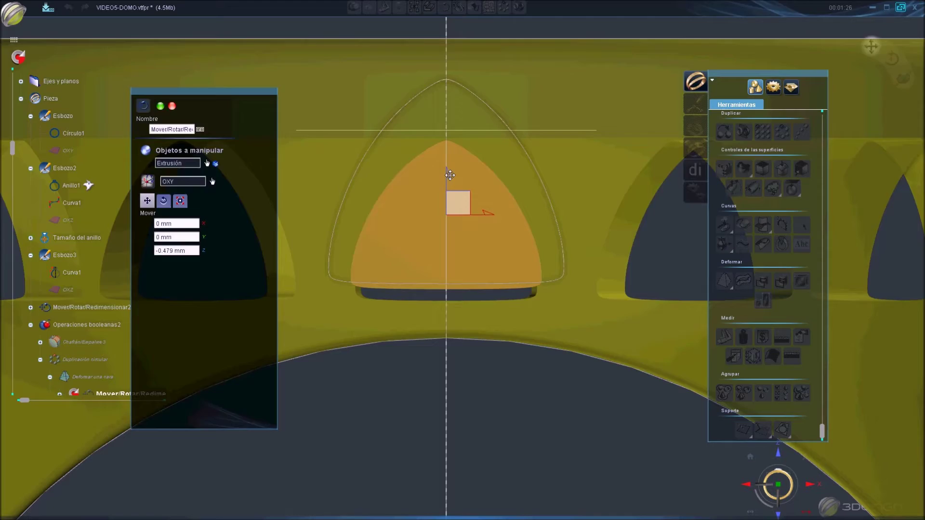
key(Return)
click(18, 57)
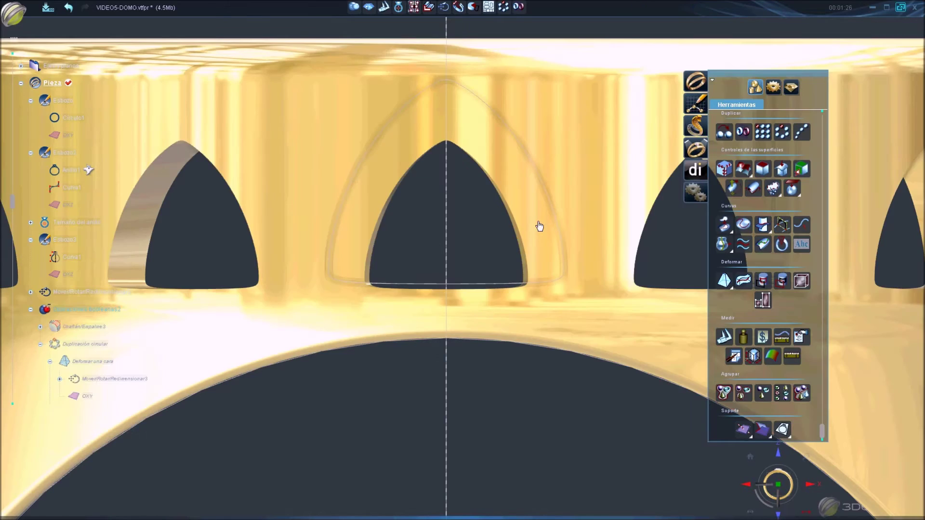
Zoom out and orbit to inspect the rebuilt ring's smaller pointed-arch openings
scroll(539, 226, down, 3)
scroll(542, 229, down, 3)
scroll(543, 241, down, 2)
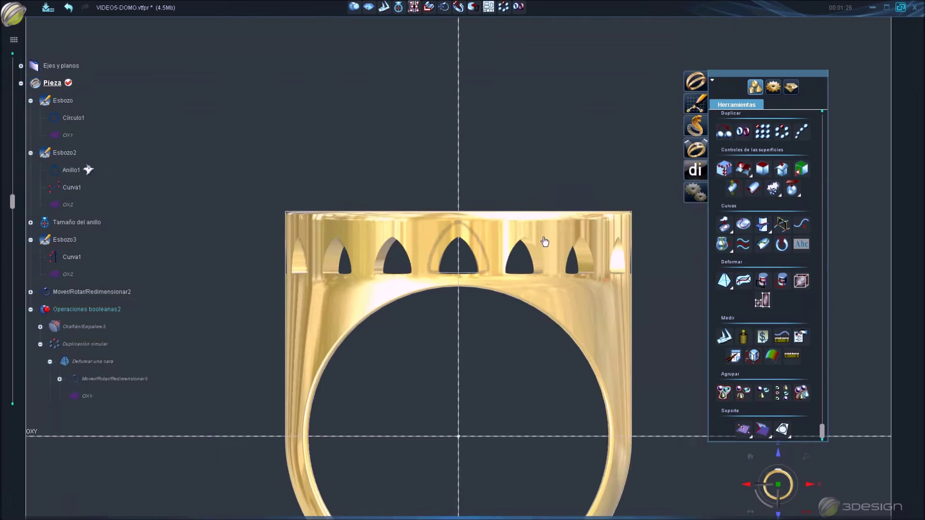
scroll(543, 244, down, 2)
middle_drag(543, 243, 469, 267)
scroll(458, 289, up, 1)
middle_drag(451, 308, 401, 318)
Switch to Front view and start a new sketch on the OXZ plane
right_click(408, 325)
click(439, 327)
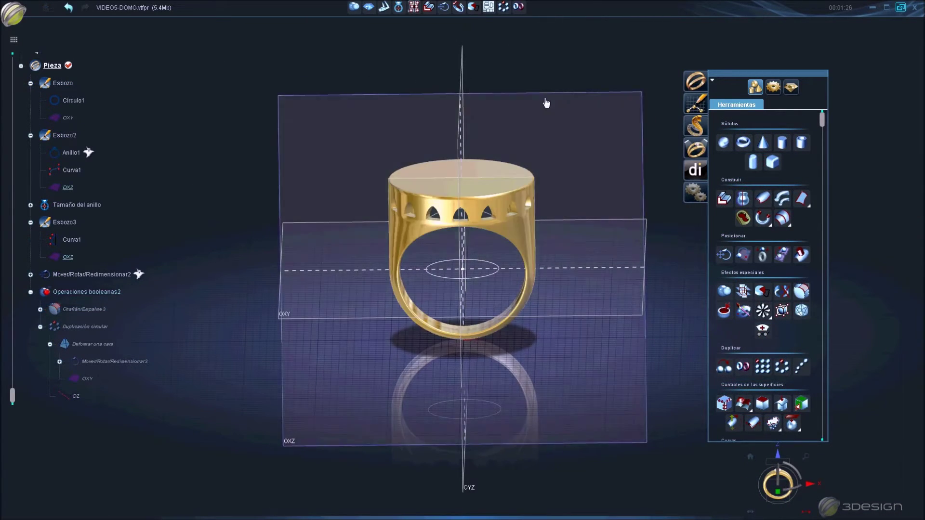
click(696, 102)
Draw a four-point curve over the central arch cutout
scroll(506, 159, up, 2)
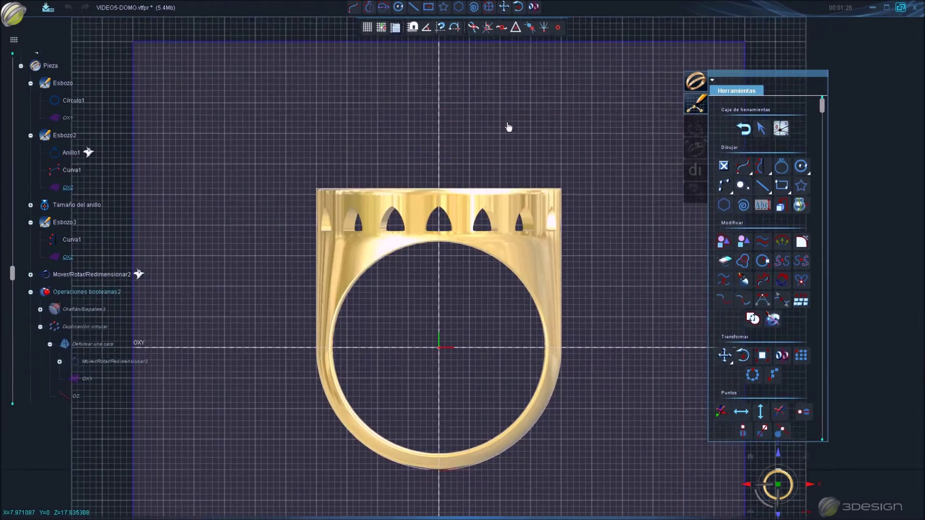
scroll(487, 172, up, 1)
scroll(475, 202, up, 3)
scroll(386, 254, up, 1)
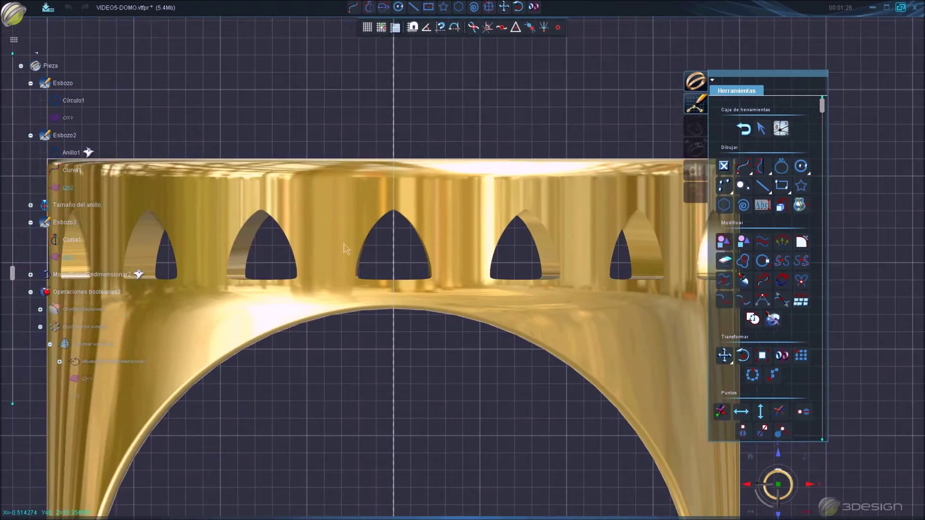
scroll(400, 251, up, 1)
scroll(413, 248, up, 2)
click(763, 166)
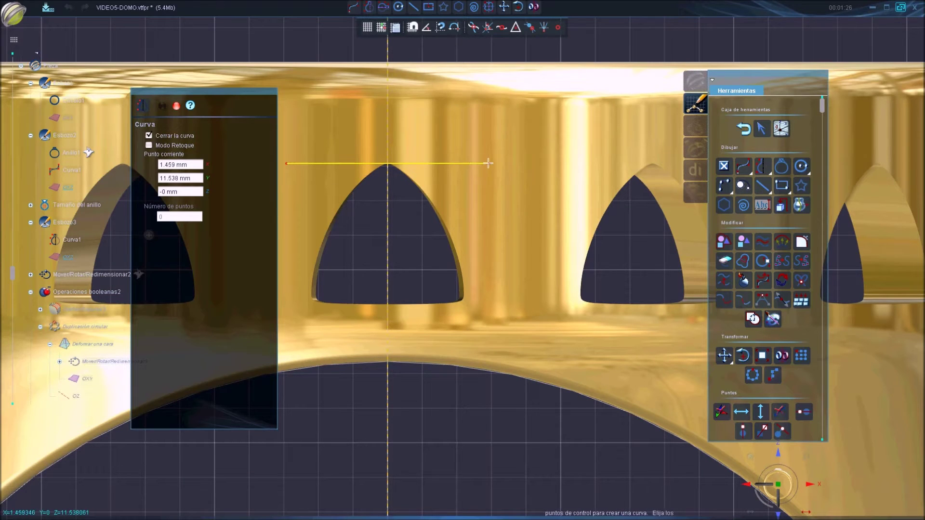
click(488, 163)
click(483, 167)
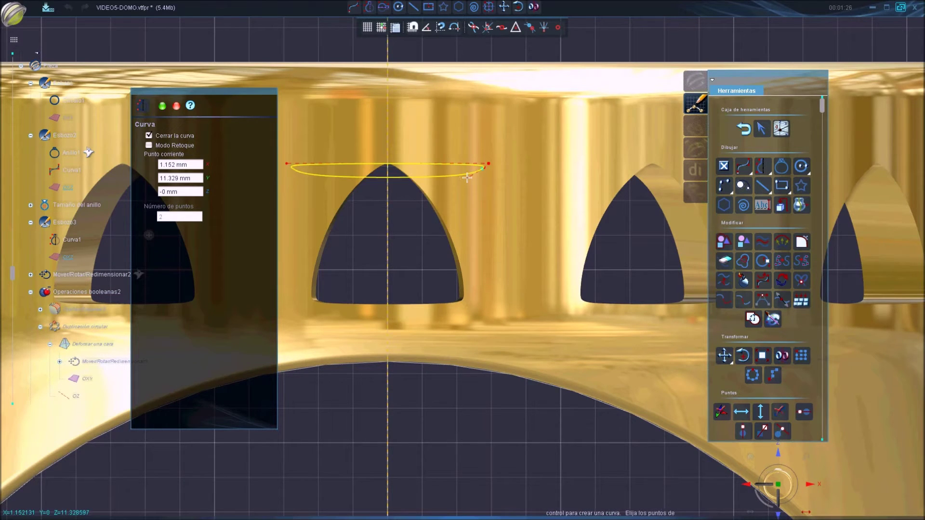
click(426, 205)
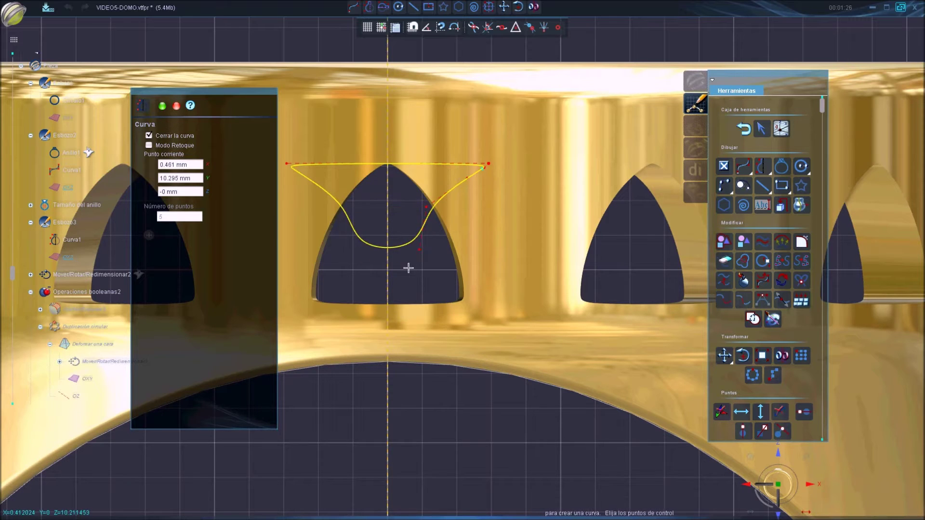
click(395, 303)
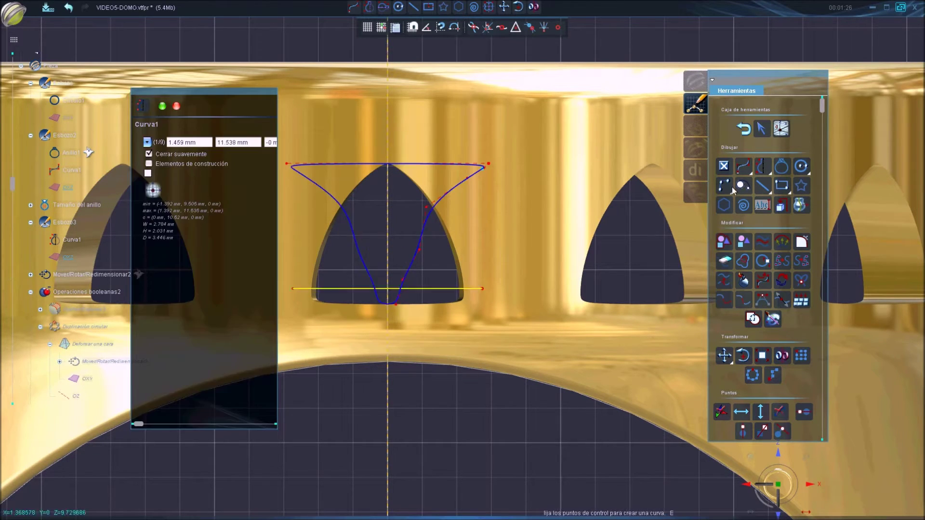
click(162, 106)
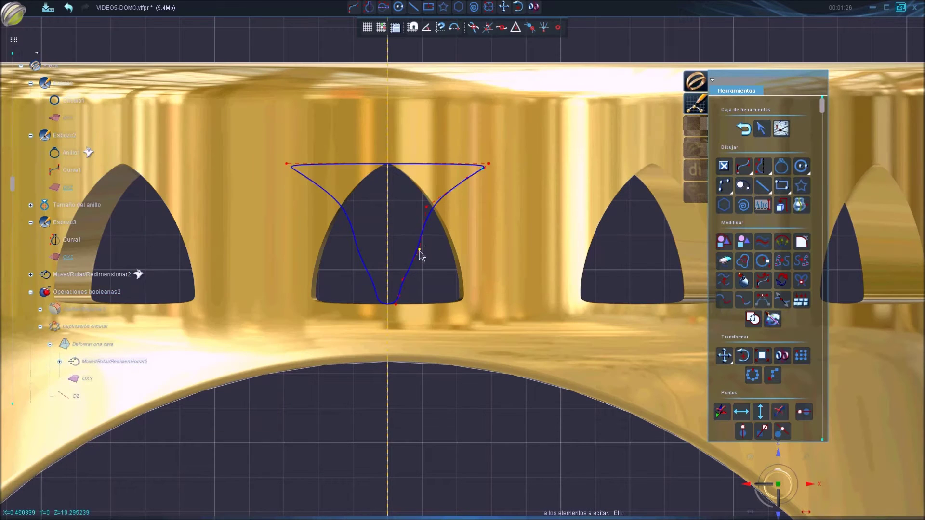
Drag the curve's control points into a top-flaring funnel profile and exit the sketch
click(419, 249)
drag(415, 310, 439, 204)
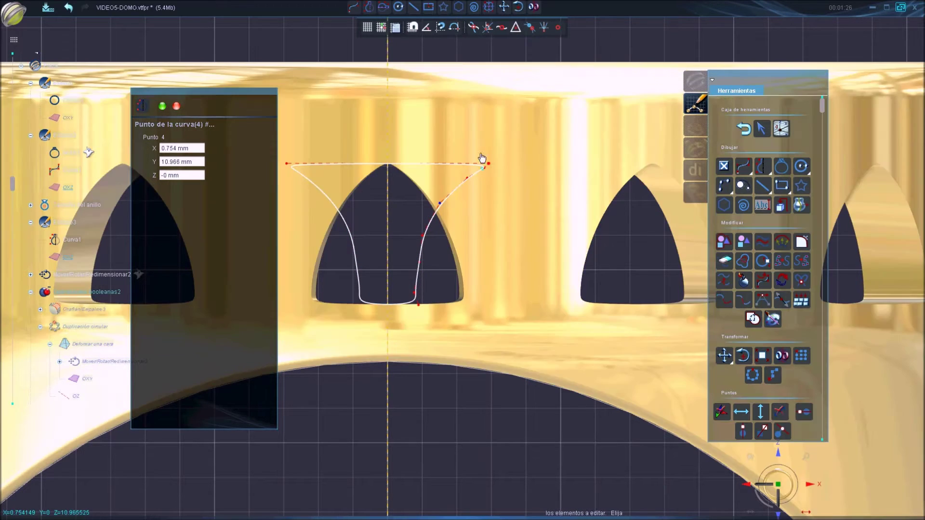
click(489, 165)
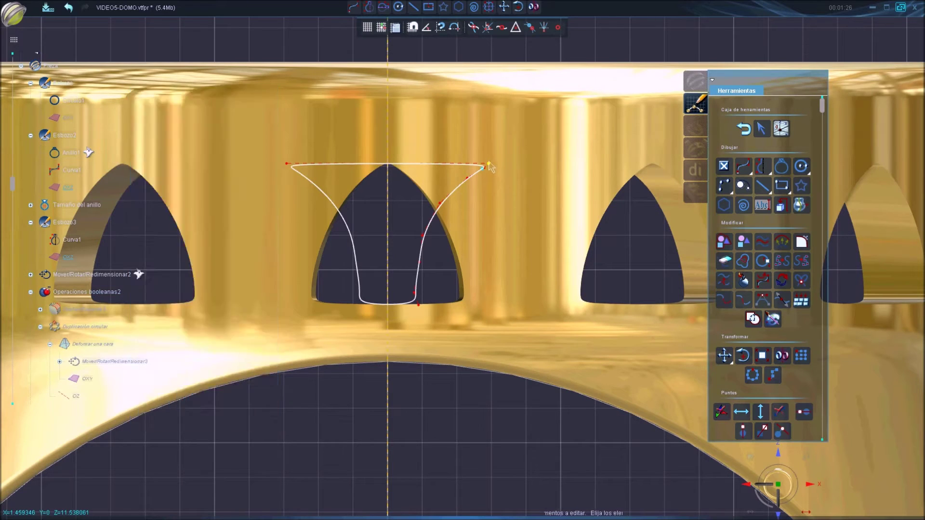
drag(489, 165, 491, 162)
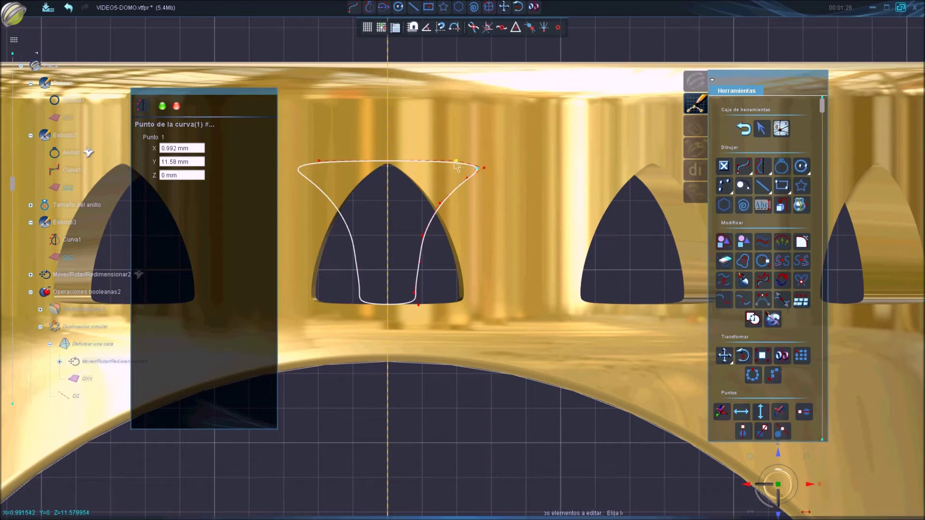
drag(484, 168, 426, 247)
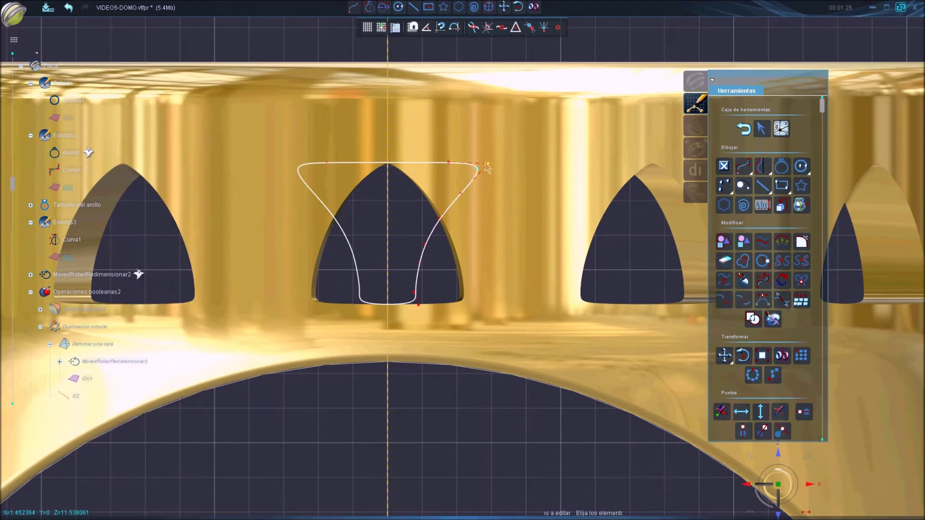
drag(486, 165, 478, 179)
click(460, 192)
click(433, 223)
right_click(435, 226)
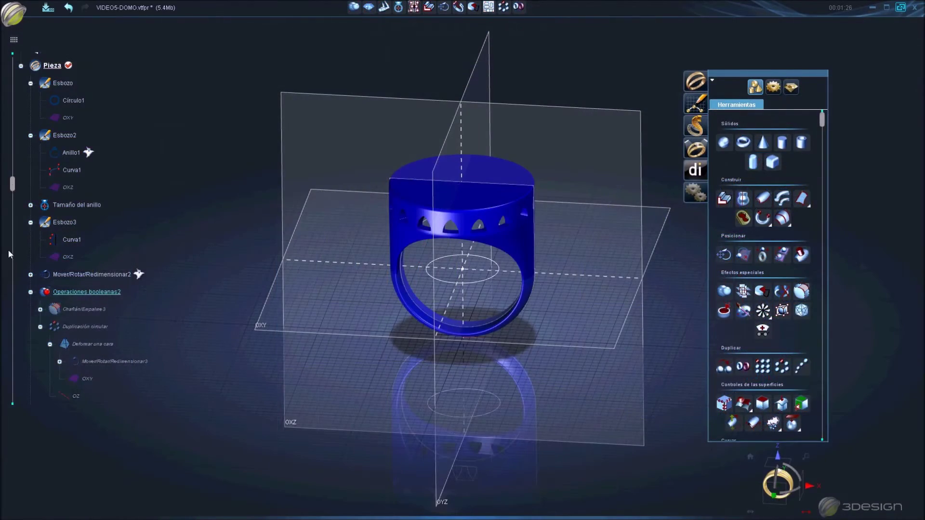
Move Curva1 -13.172 mm along Y
drag(12, 186, 21, 433)
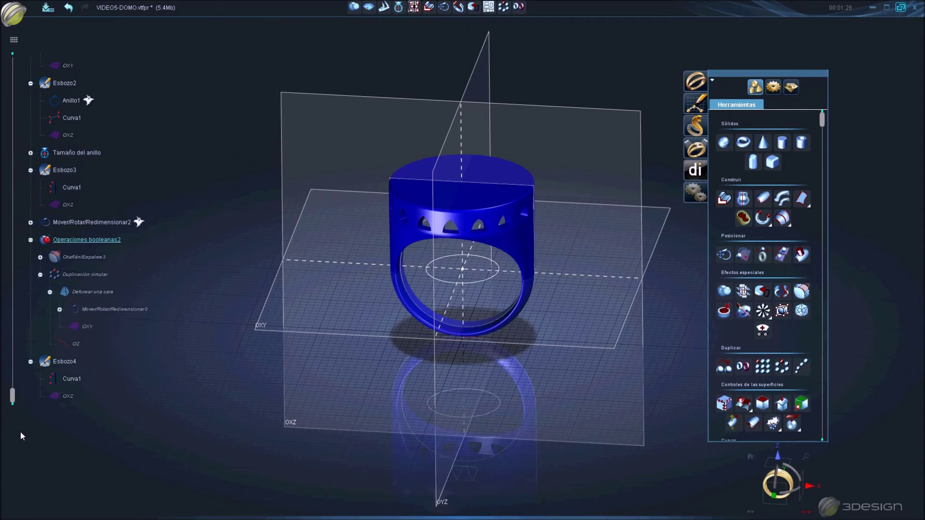
click(724, 254)
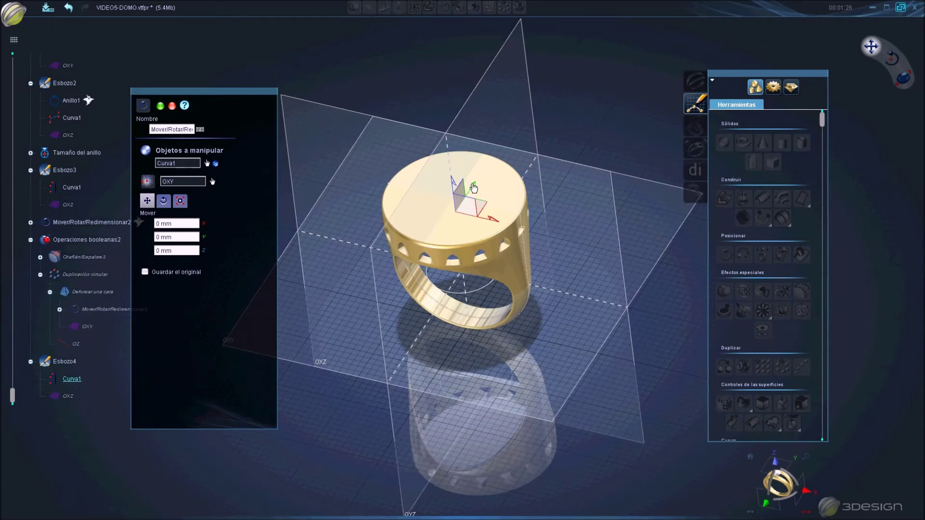
drag(474, 187, 442, 246)
right_click(444, 246)
Extrude the curve about 5.5 mm into a solid block
scroll(452, 240, up, 5)
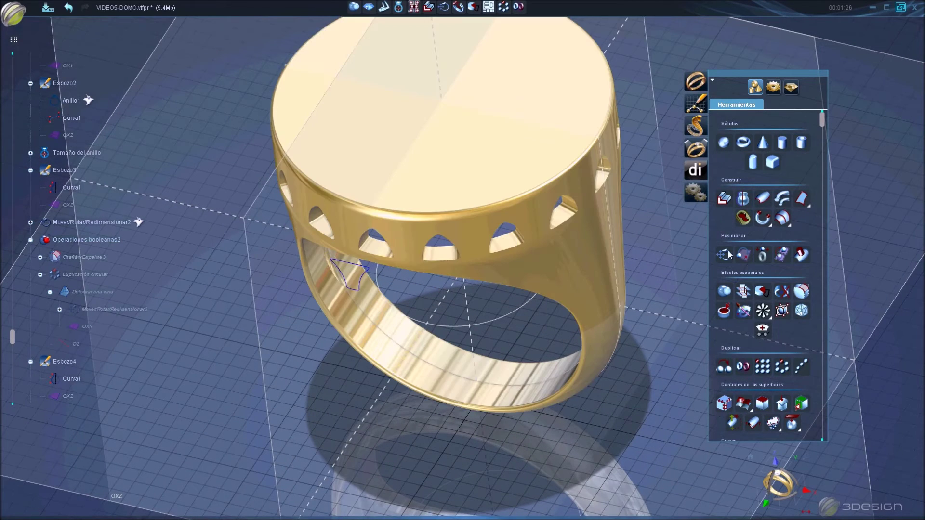
click(724, 198)
drag(364, 251, 374, 236)
mouse_move(374, 235)
middle_down()
mouse_move(425, 37)
mouse_move(431, 376)
middle_up()
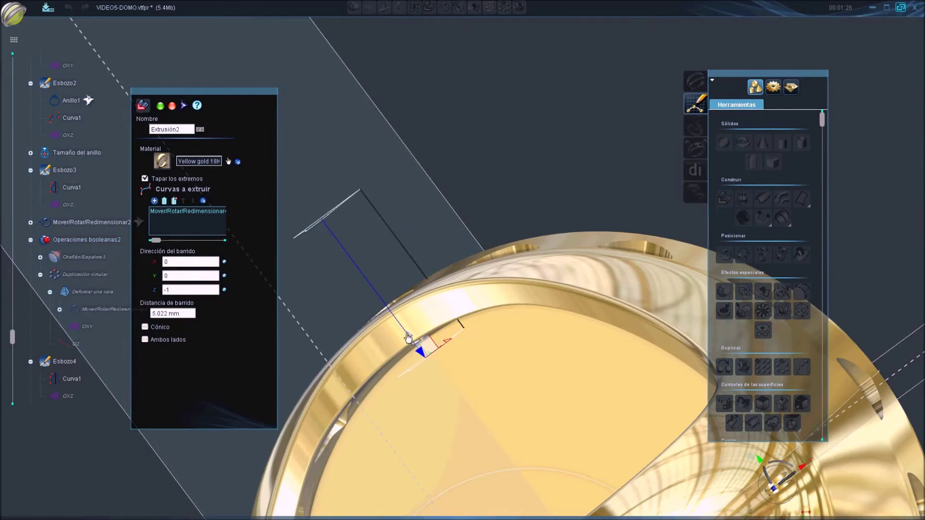
drag(409, 343, 415, 349)
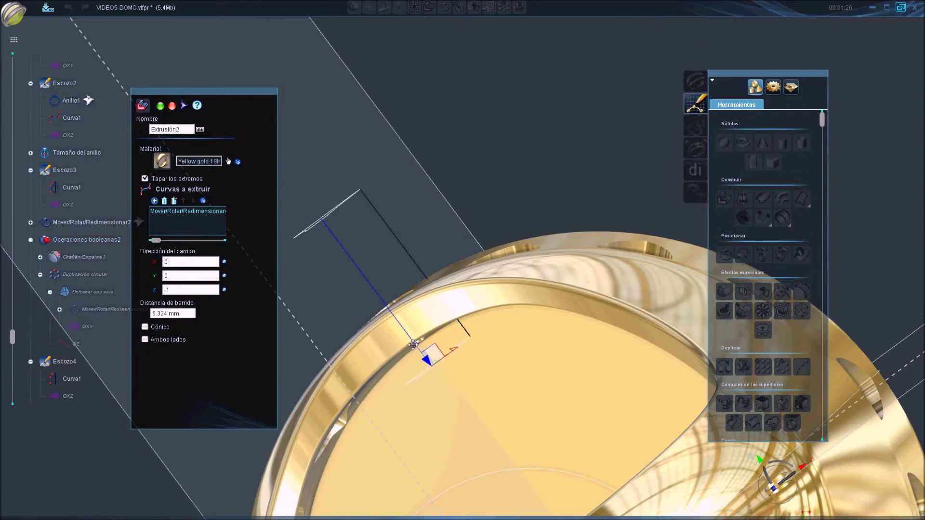
right_click(416, 355)
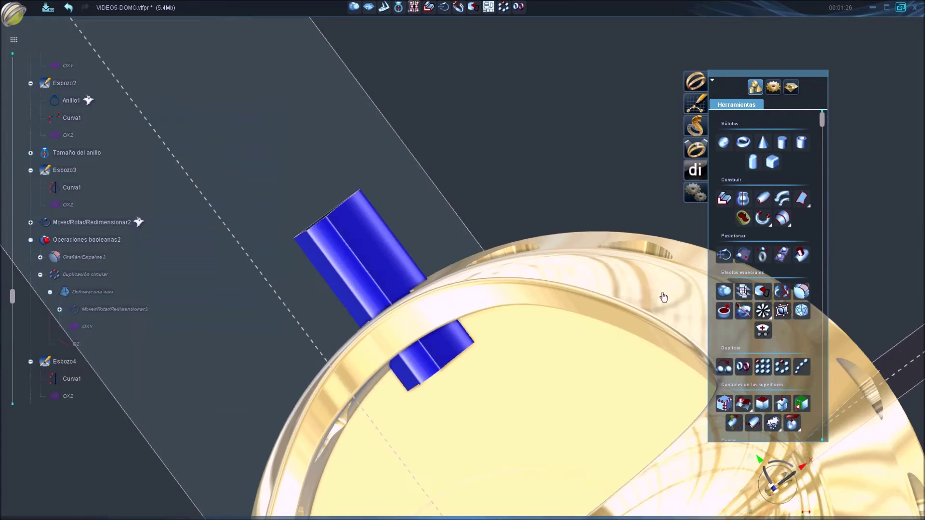
Taper the extruded block with Deformar una cara and select the result
scroll(739, 348, down, 3)
click(724, 341)
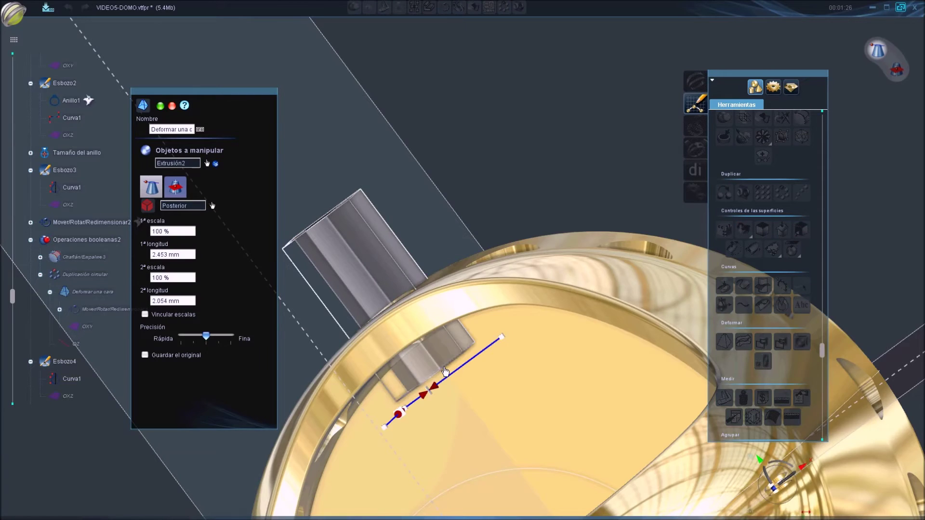
drag(445, 371, 435, 380)
key(Return)
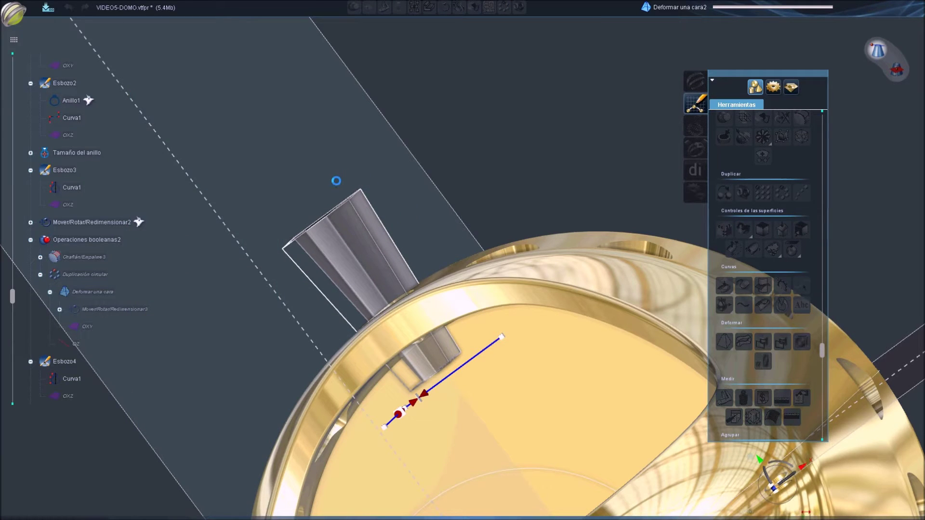
mouse_move(336, 173)
middle_down()
mouse_move(490, 206)
mouse_move(359, 274)
middle_up()
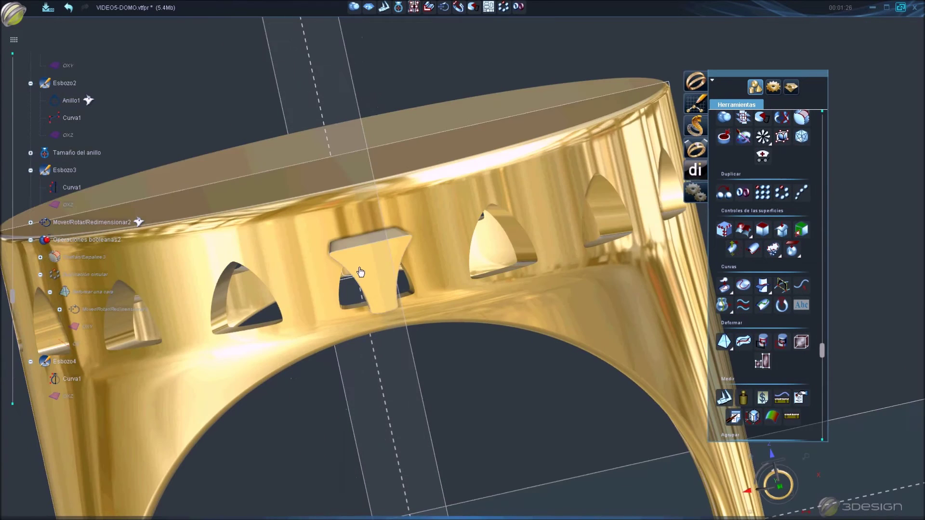
click(359, 274)
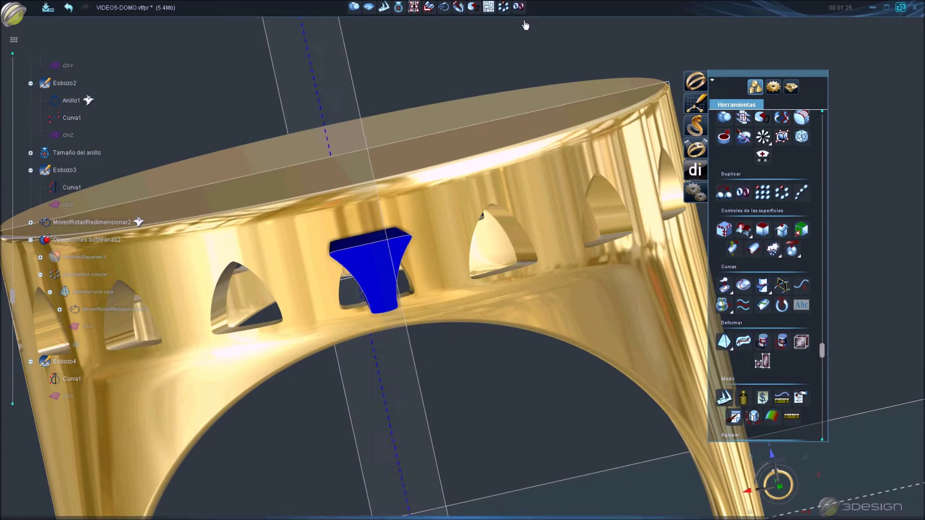
Duplicate the flared block circularly into 16 copies around the ring
click(504, 6)
double_click(185, 282)
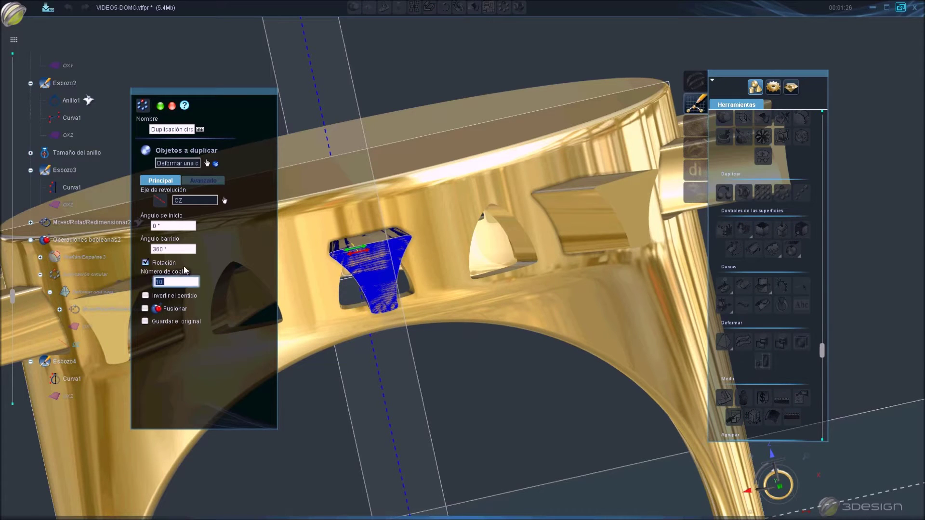
text(16)
double_click(187, 250)
key(Return)
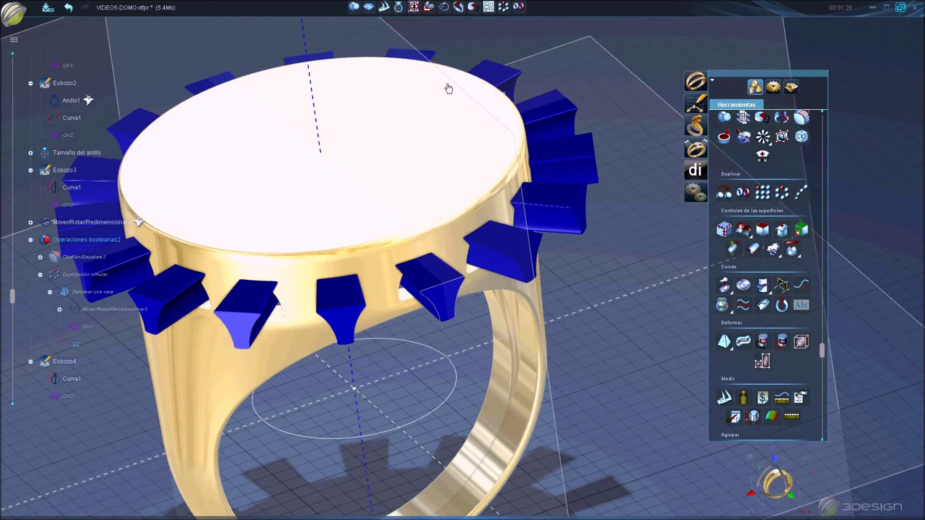
Rotate the 16 copies -11.2° about the OZ axis
click(446, 8)
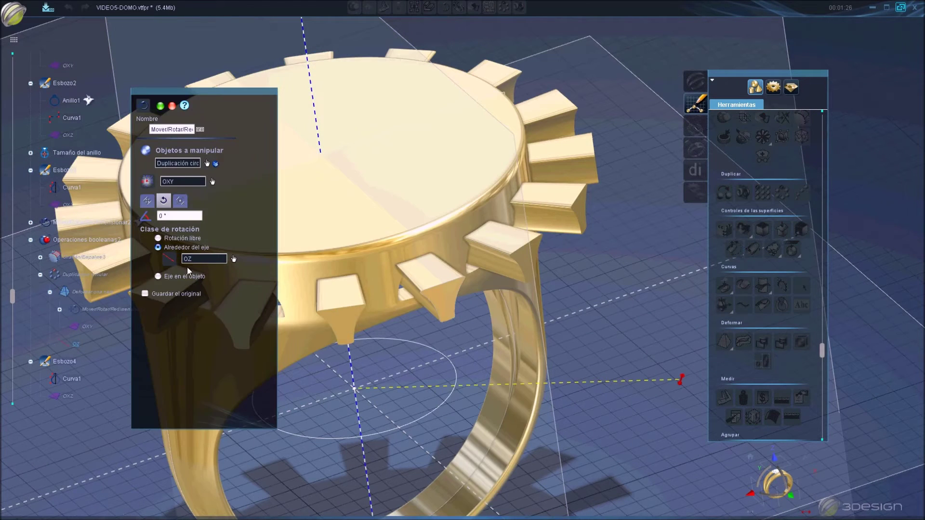
drag(683, 383, 644, 410)
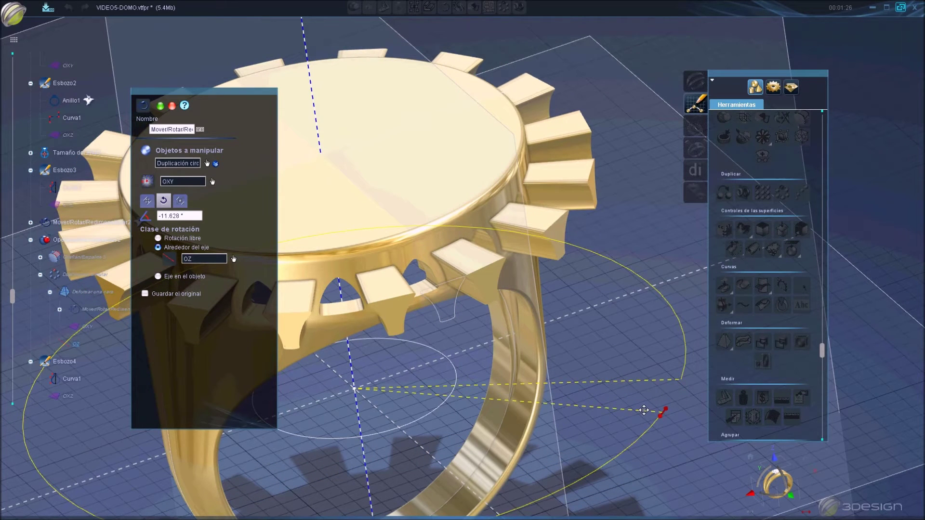
double_click(197, 215)
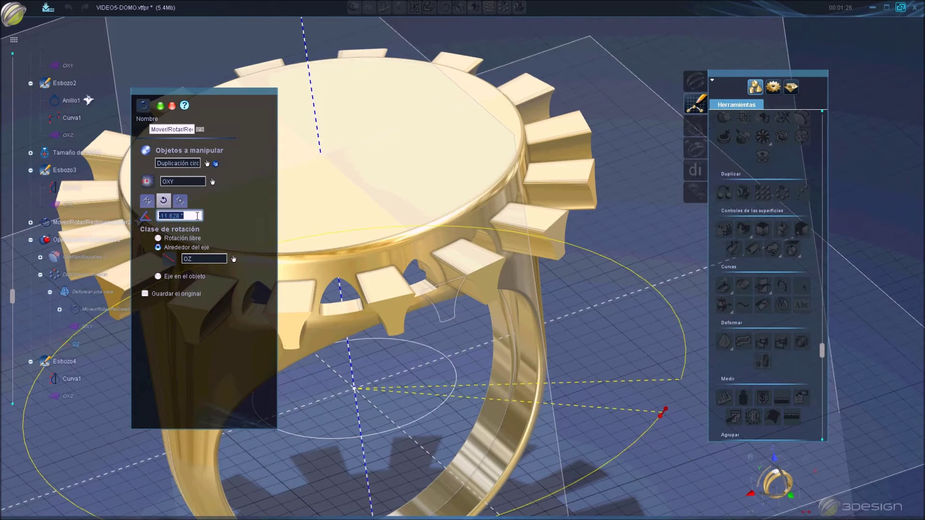
text(-)
key(Return)
mouse_move(377, 376)
middle_down()
mouse_move(414, 287)
mouse_move(486, 257)
mouse_move(338, 378)
middle_up()
Save the ring model and reopen the funnel curve's sketch for editing
key(ctrl+s)
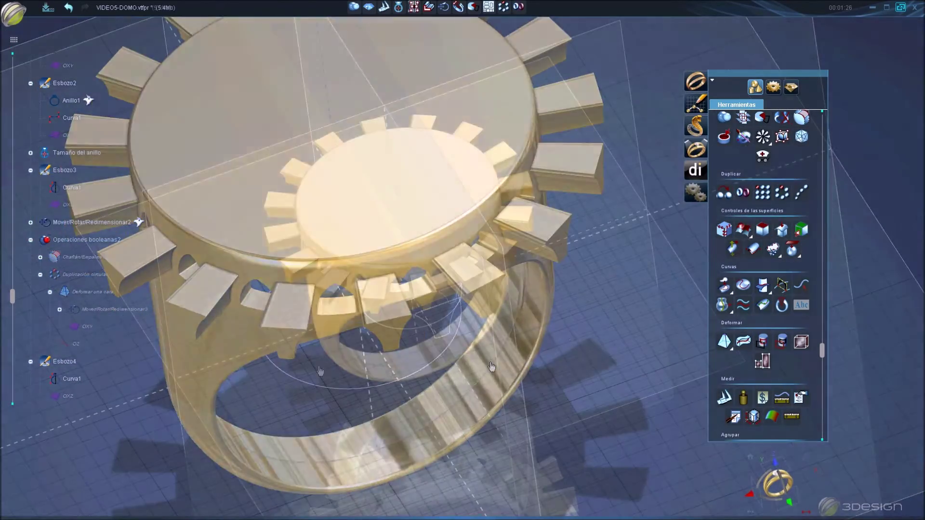
double_click(76, 384)
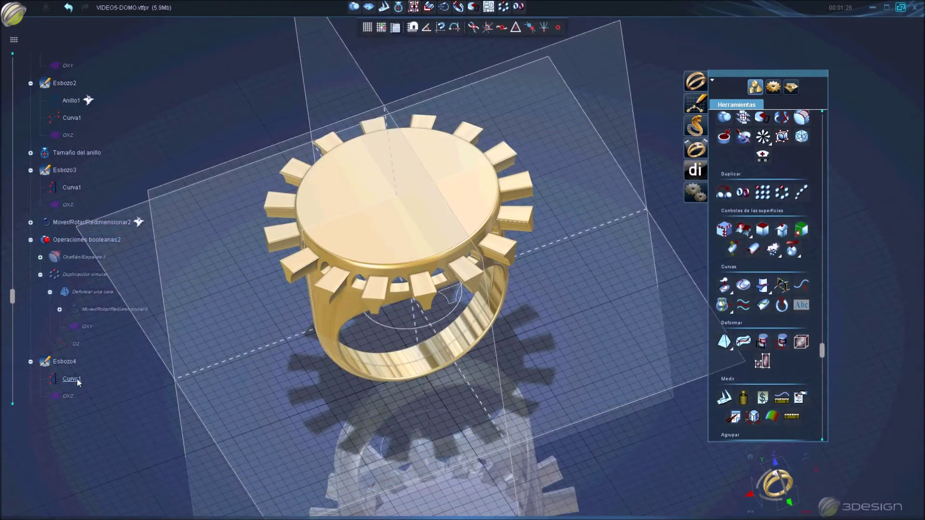
scroll(463, 262, up, 5)
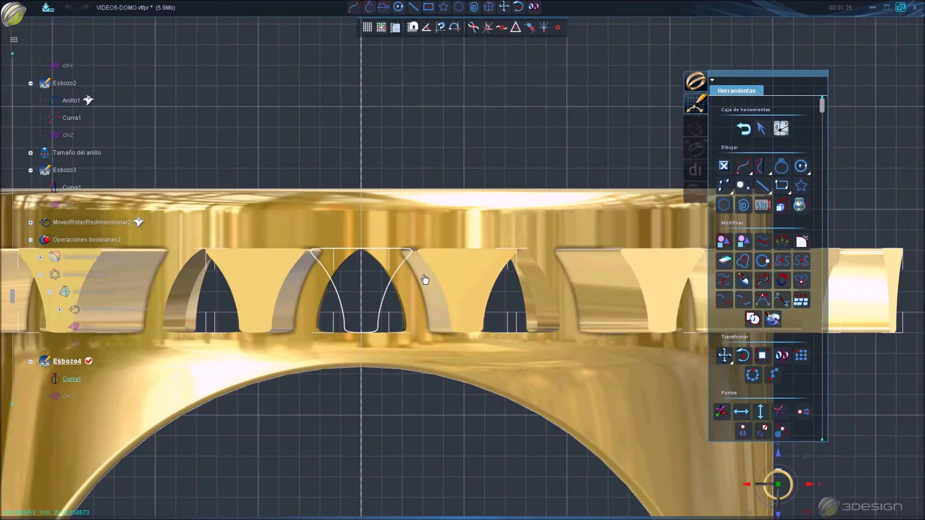
scroll(423, 269, up, 3)
click(379, 270)
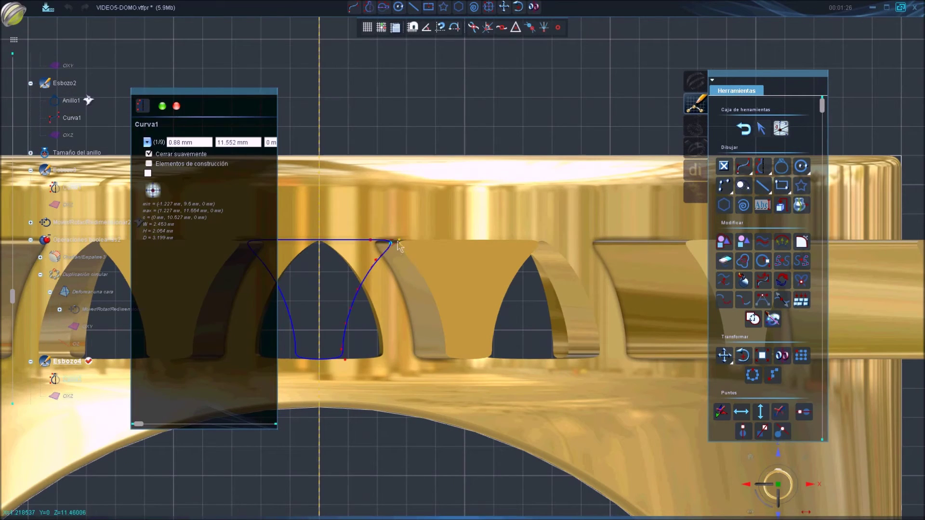
Reshape the arch curve's sides and base (point 3 at X 0.719, Y 11.229 mm) and regenerate
drag(393, 241, 382, 240)
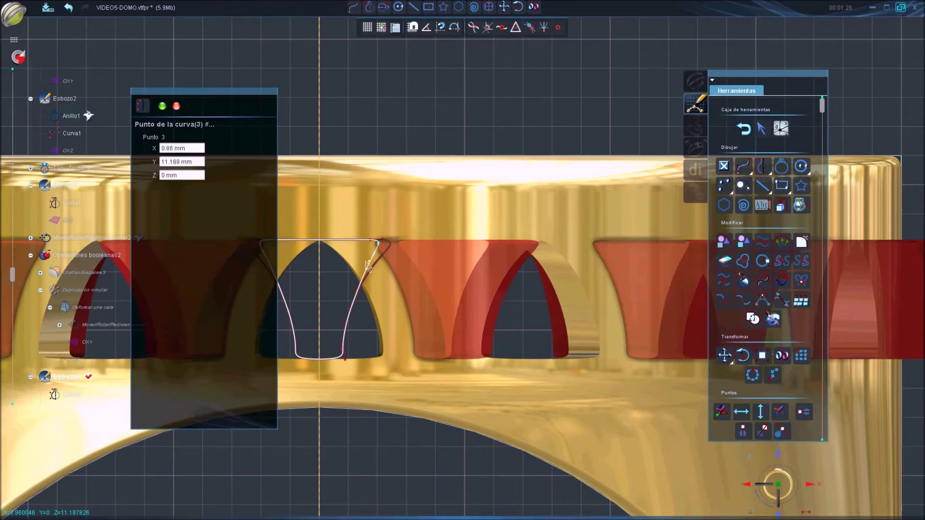
mouse_move(358, 289)
mouse_down()
mouse_move(336, 332)
mouse_move(340, 316)
mouse_up()
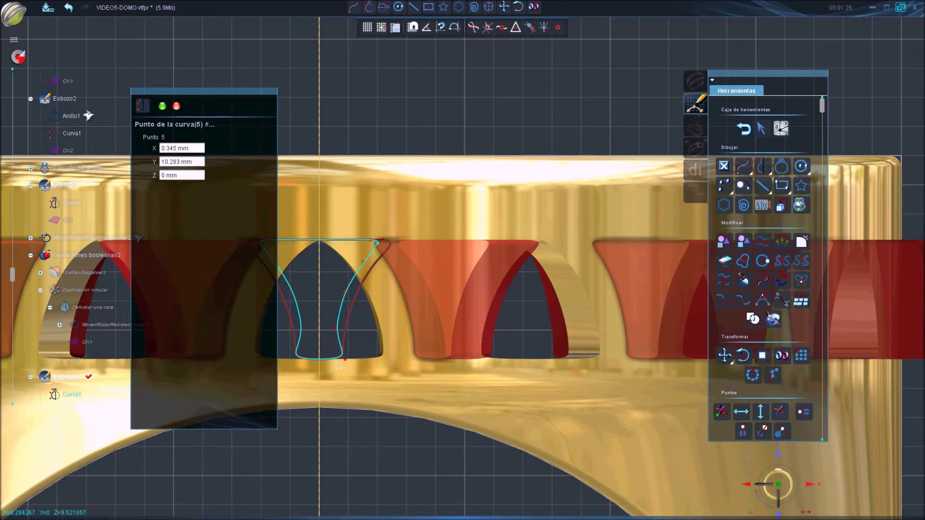
drag(339, 352, 332, 366)
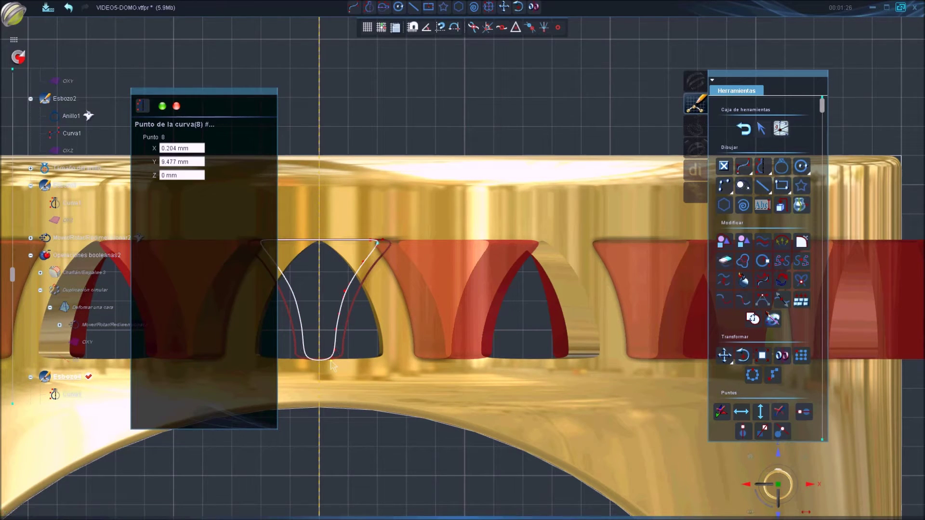
drag(337, 355, 334, 357)
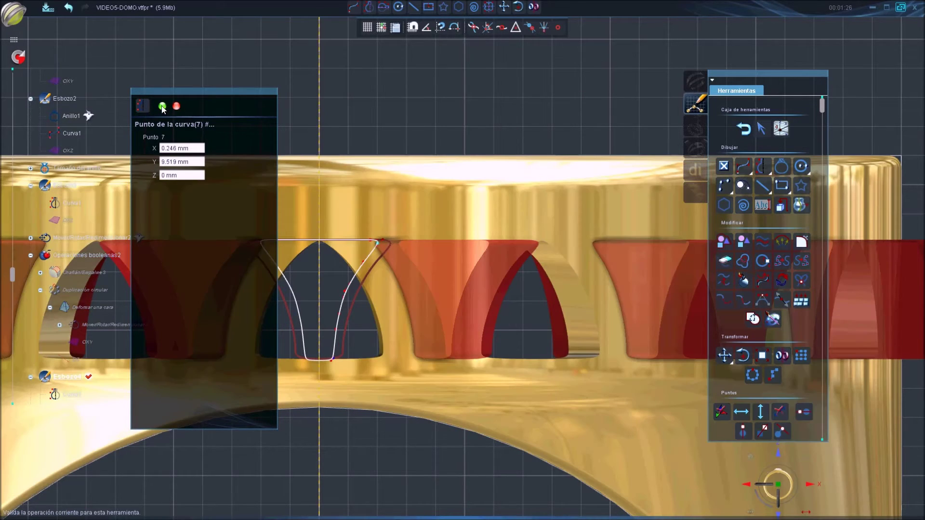
click(176, 106)
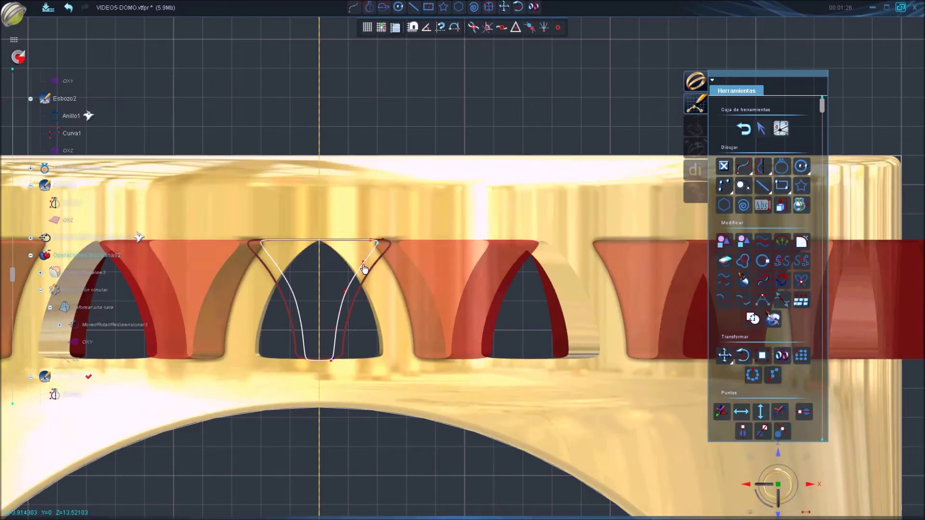
click(363, 263)
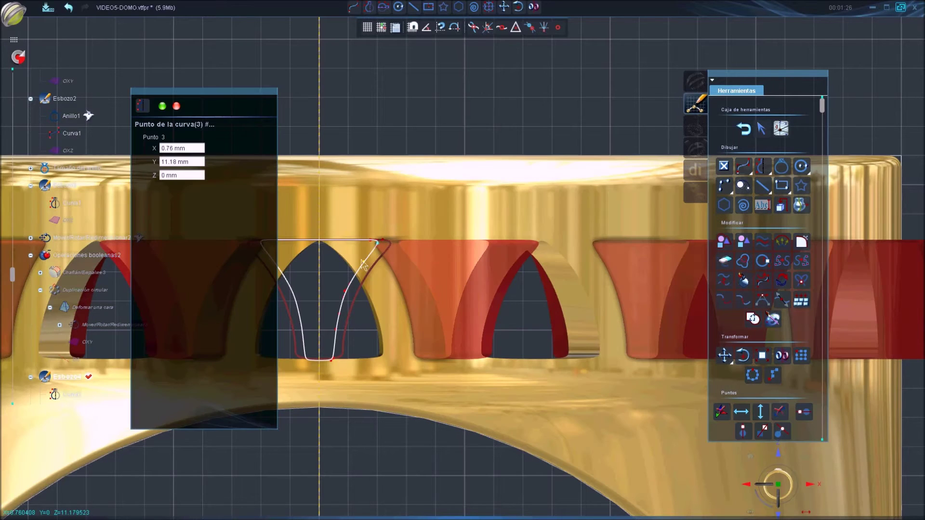
drag(360, 260, 362, 263)
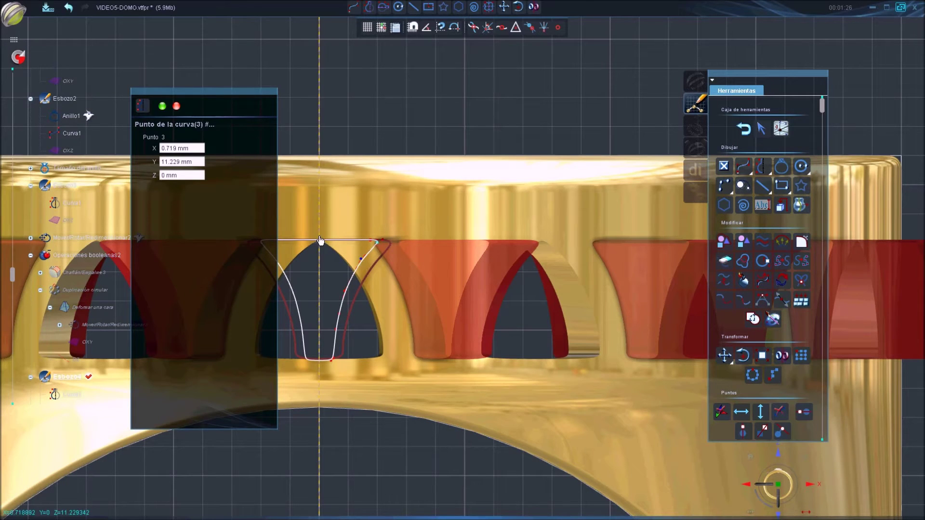
click(19, 58)
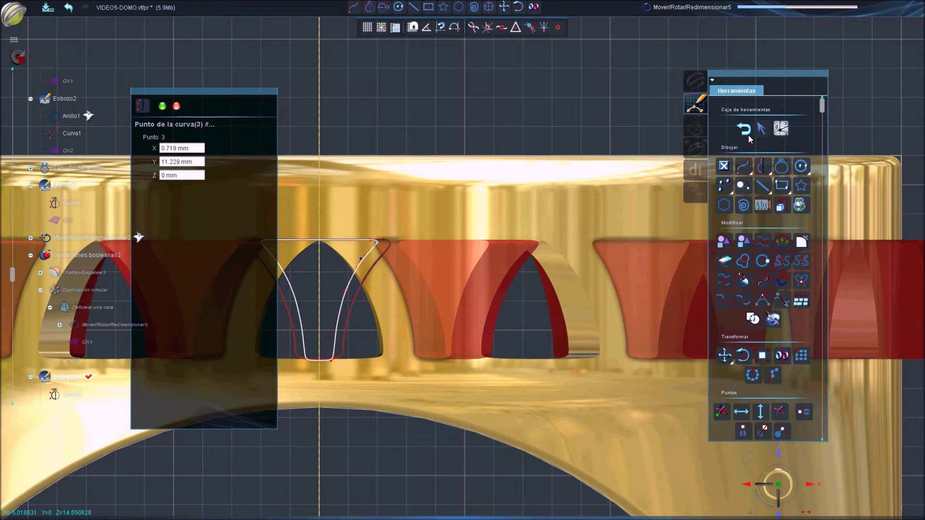
click(747, 134)
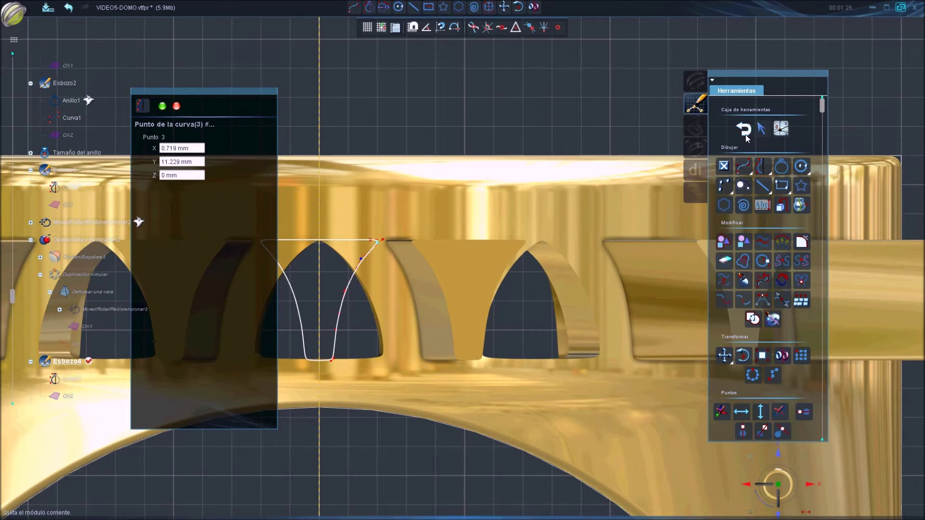
Subtract the rotated flared blocks from the ring's bezel as Operaciones booleanas3
click(363, 355)
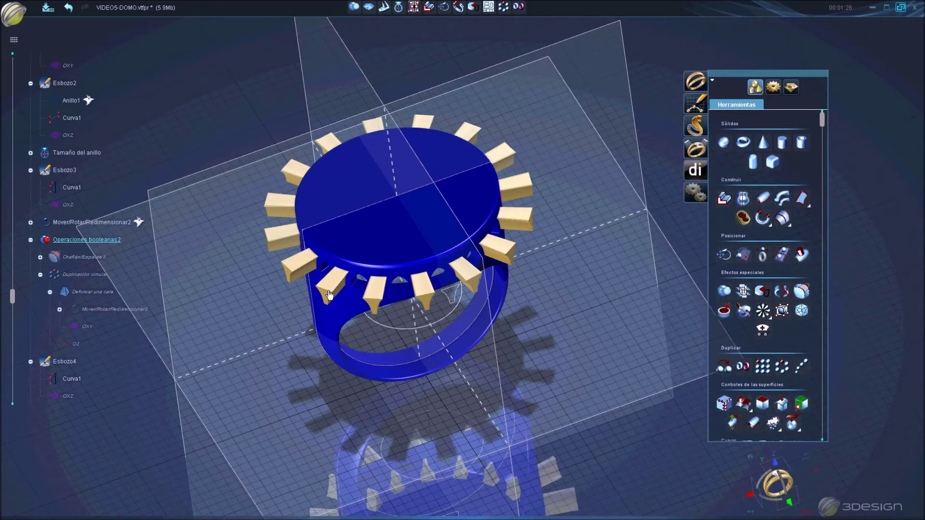
click(354, 15)
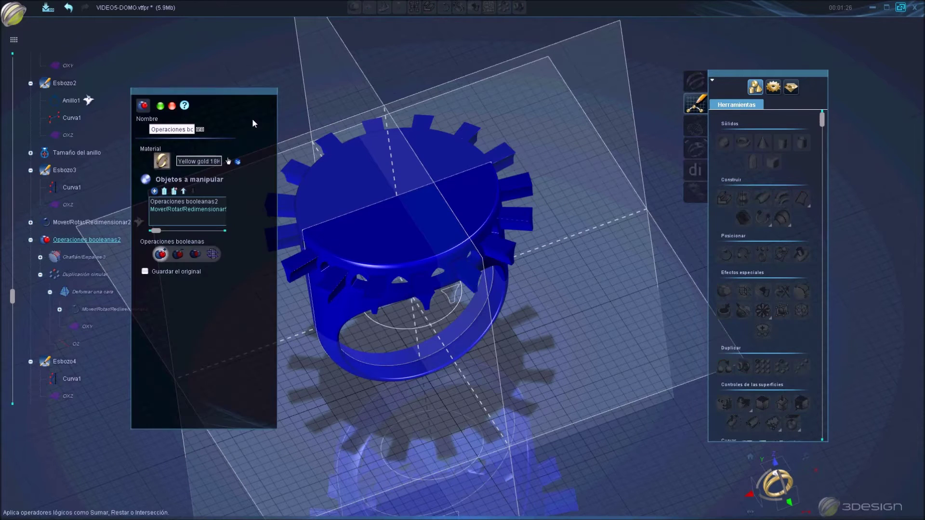
click(161, 255)
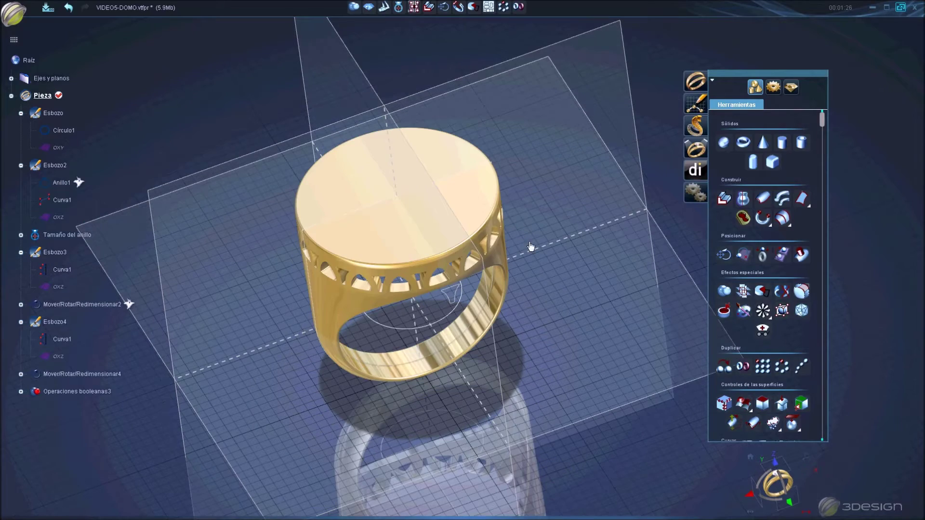
mouse_move(528, 361)
middle_down()
mouse_move(458, 211)
mouse_move(548, 207)
mouse_move(585, 253)
mouse_move(513, 302)
mouse_move(339, 293)
mouse_move(578, 311)
mouse_move(563, 255)
middle_up()
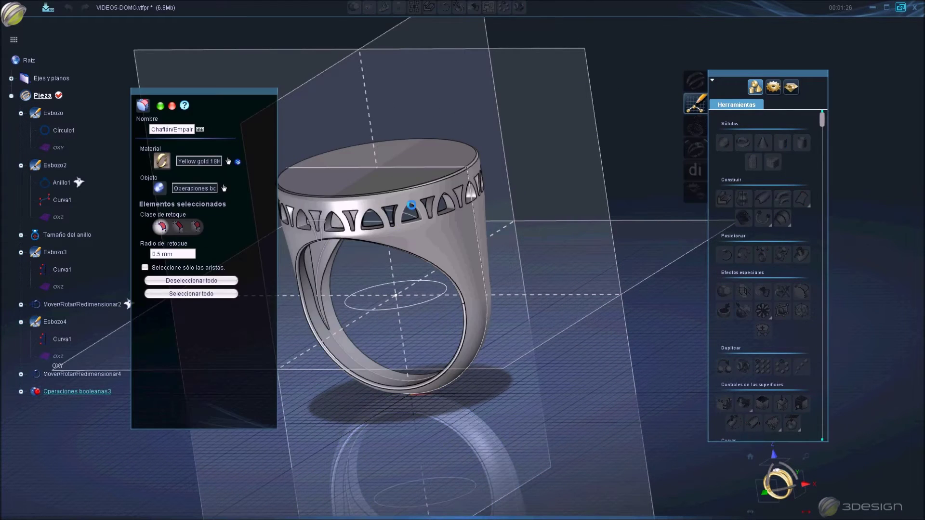
Round the 34 bezel-opening edges with a 0.1 mm radius using the third retouch class
middle_drag(431, 233, 237, 236)
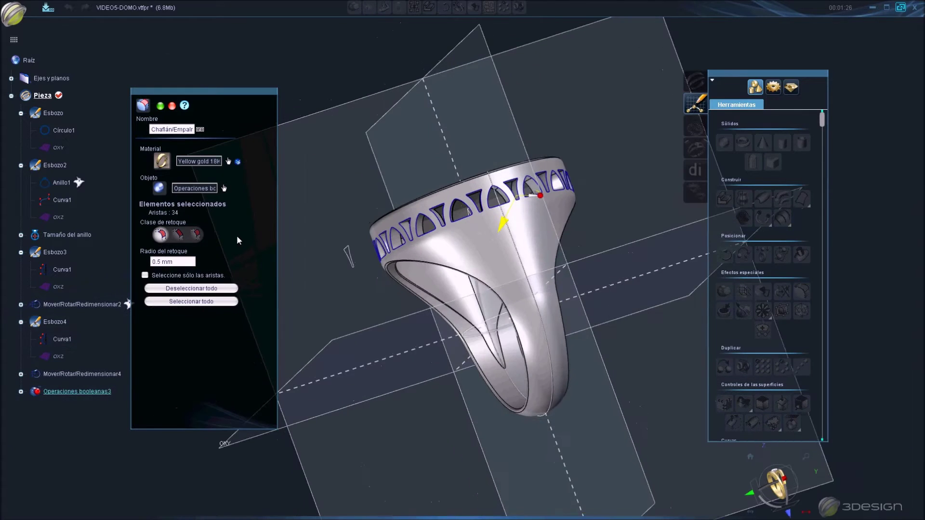
triple_click(188, 262)
text(.1)
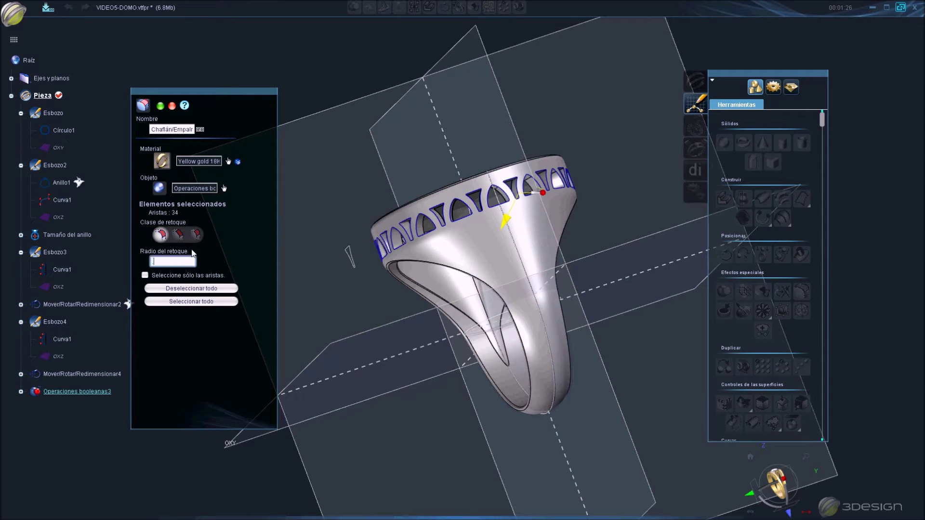
click(197, 235)
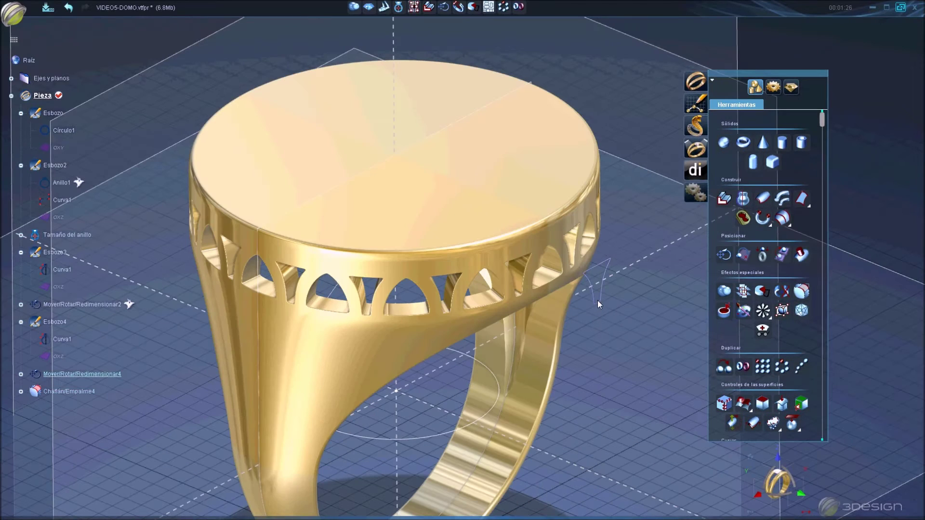
Select the filleted ring and start a new sketch on the OXY plane
right_click(600, 307)
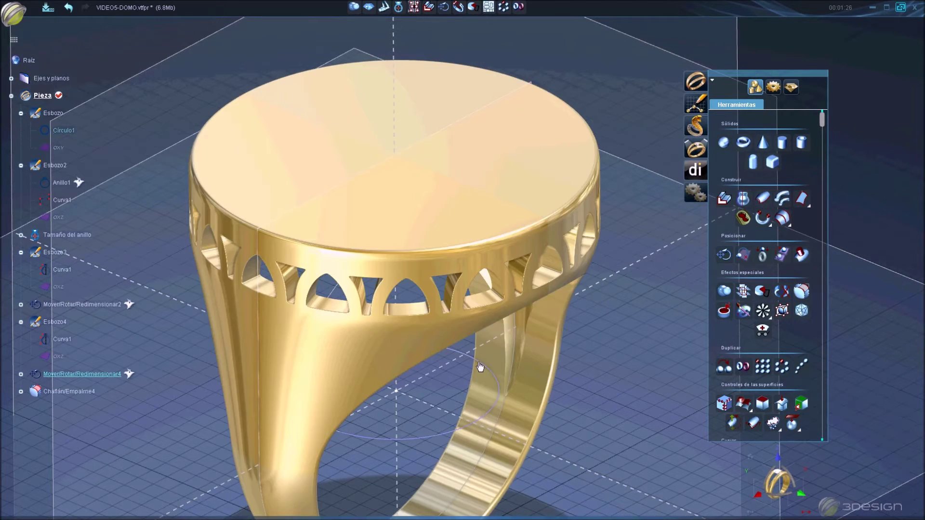
right_click(480, 264)
click(498, 326)
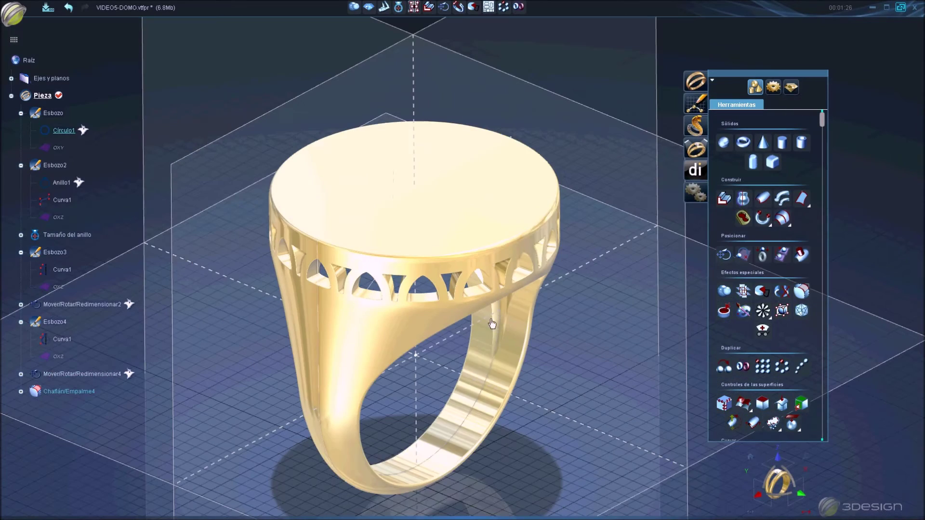
click(360, 224)
right_click(358, 221)
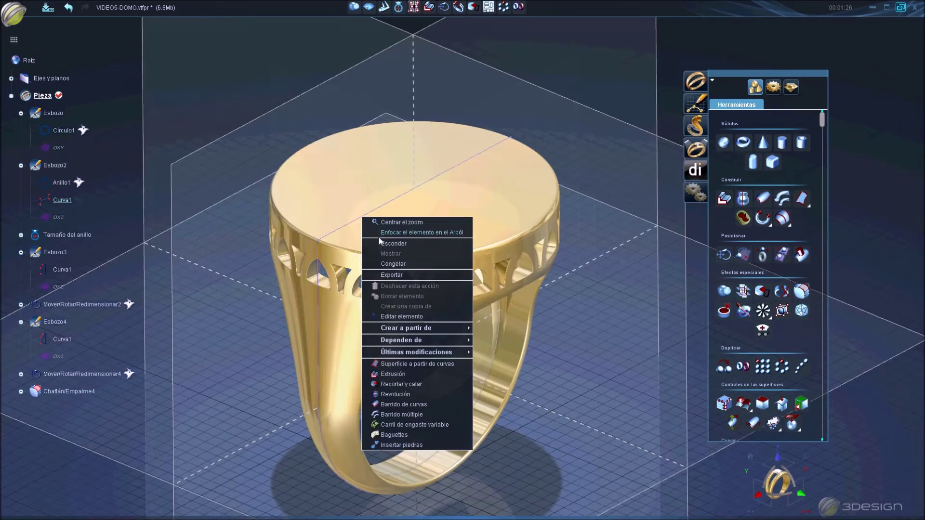
click(386, 333)
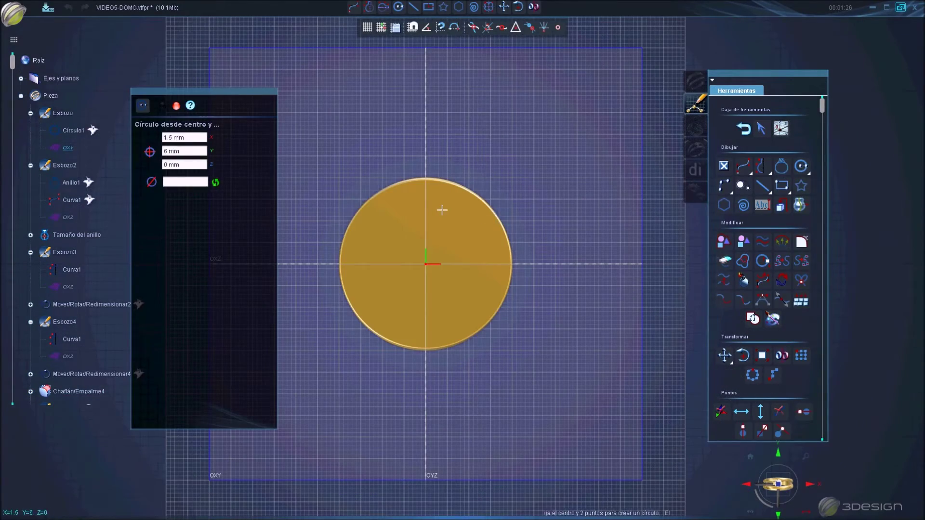
Draw a 16 mm circle centred on the origin in Esbozo5
right_click(448, 210)
click(426, 264)
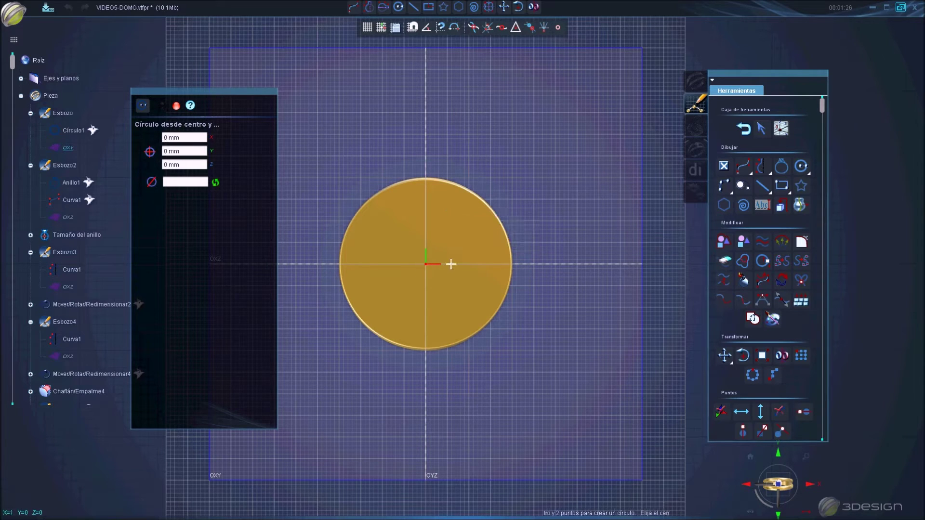
click(495, 265)
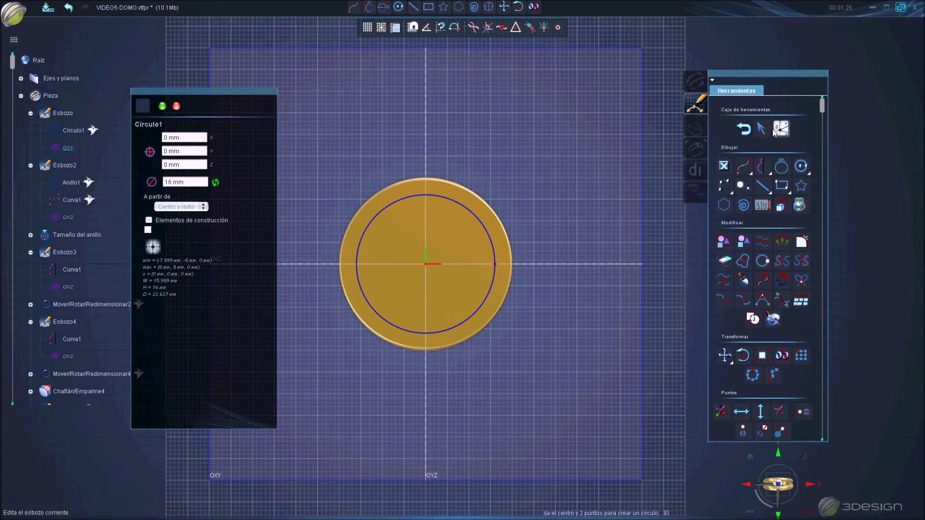
key(Escape)
Freeze the filleted ring, adjust the circle, and return to the 3D view
click(468, 252)
right_click(470, 248)
click(502, 295)
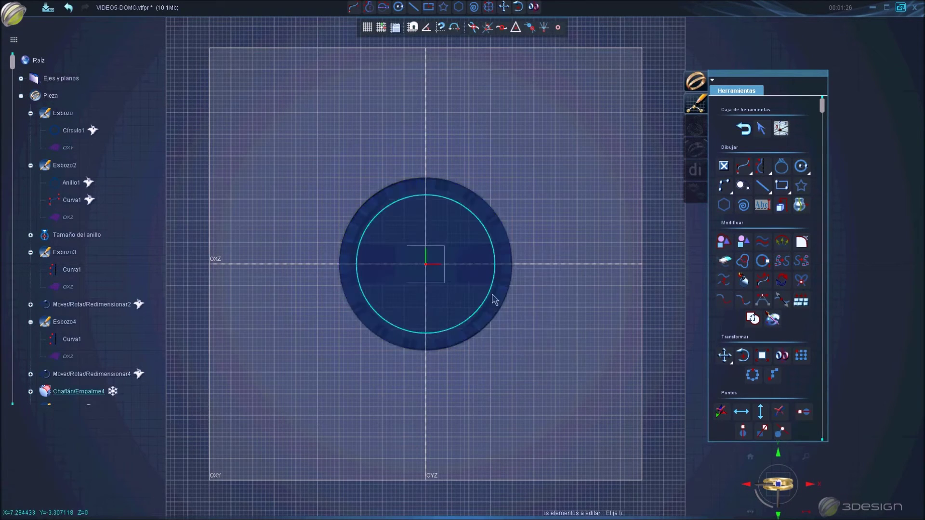
scroll(496, 289, up, 1)
scroll(501, 277, up, 3)
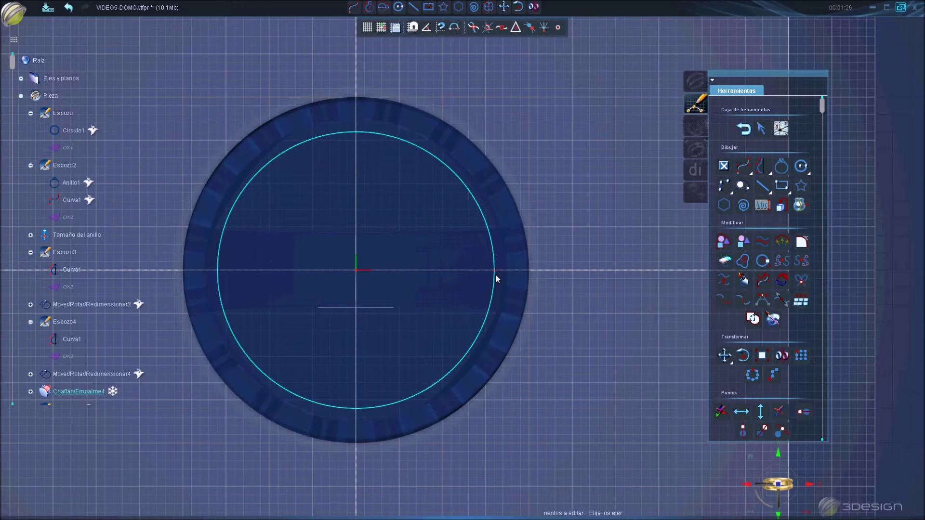
double_click(496, 274)
key(Escape)
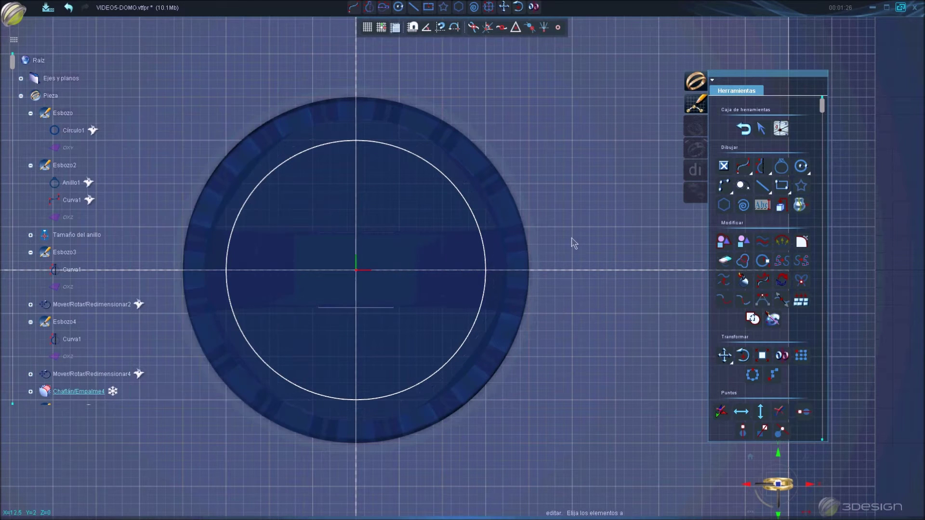
click(743, 129)
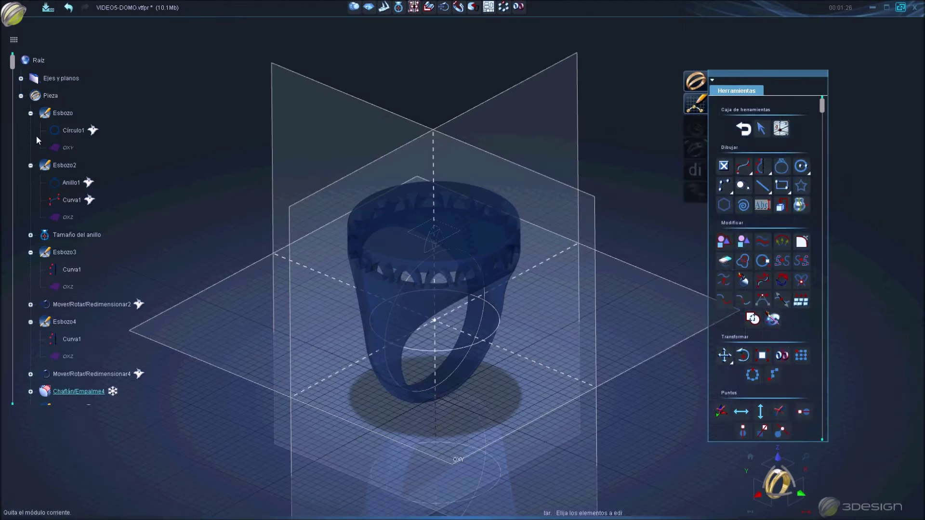
drag(12, 65, 12, 412)
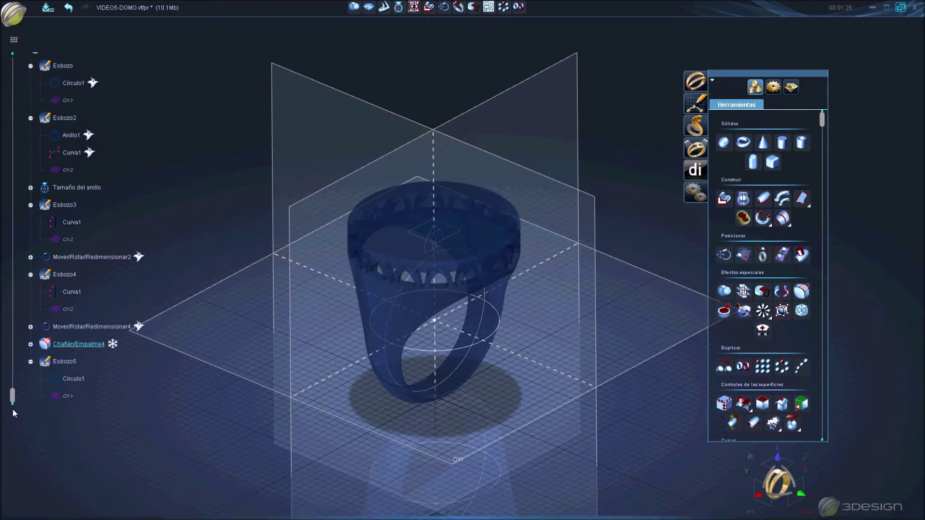
Raise Circulo1 about 12.97 mm along Z to the ring top and recenter the view
click(724, 255)
drag(429, 289, 425, 182)
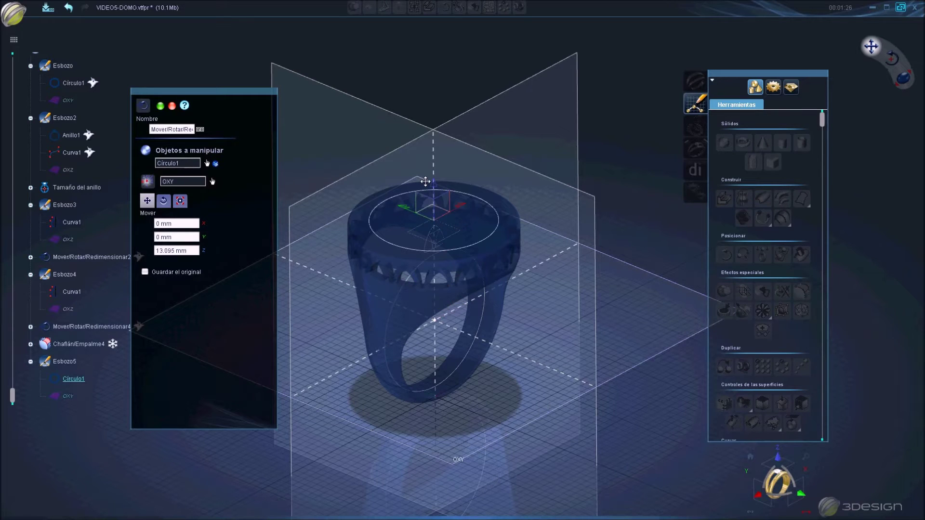
click(792, 490)
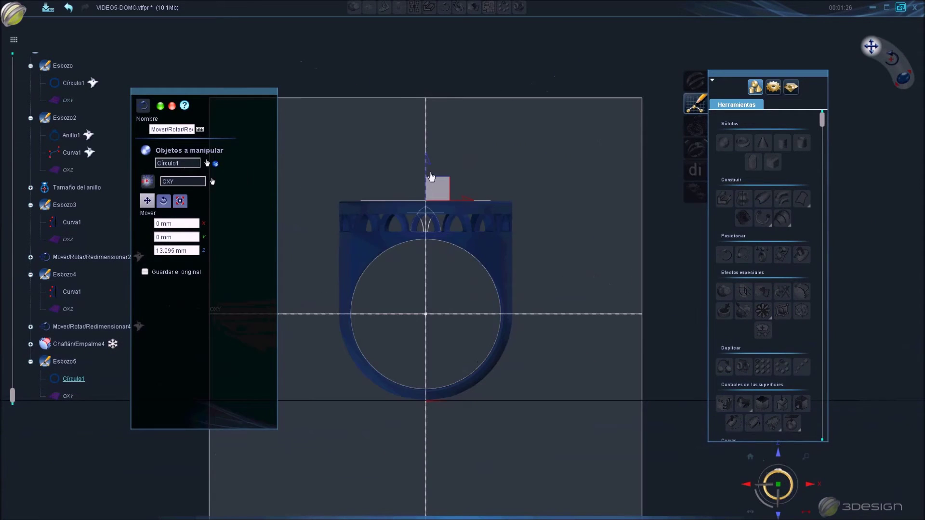
scroll(443, 219, up, 5)
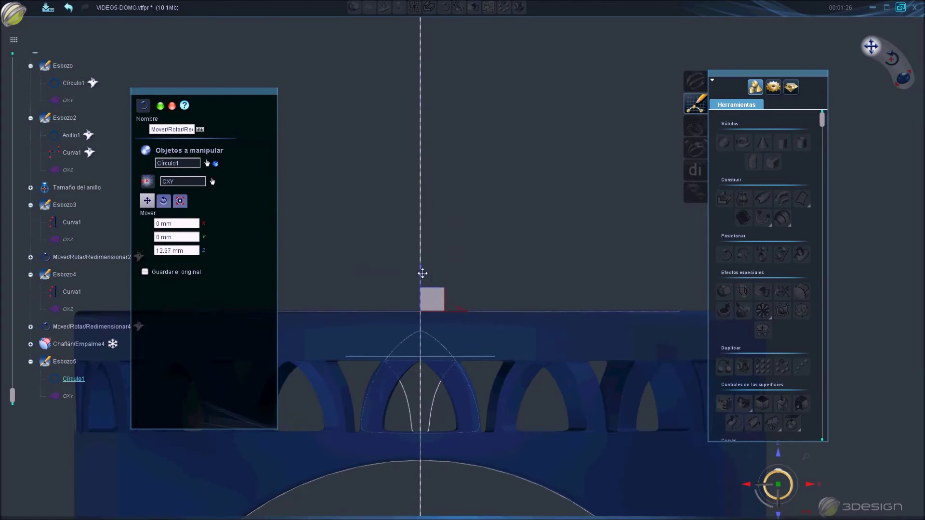
right_click(443, 268)
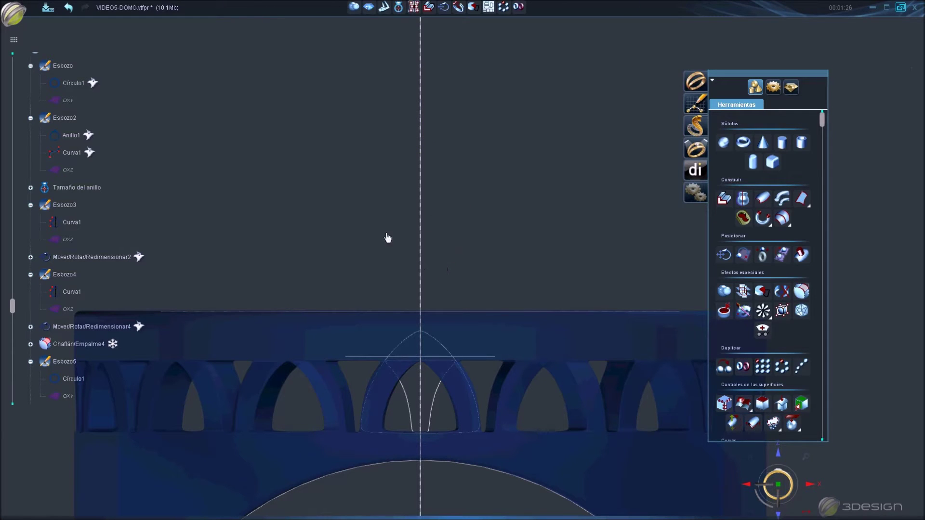
click(751, 459)
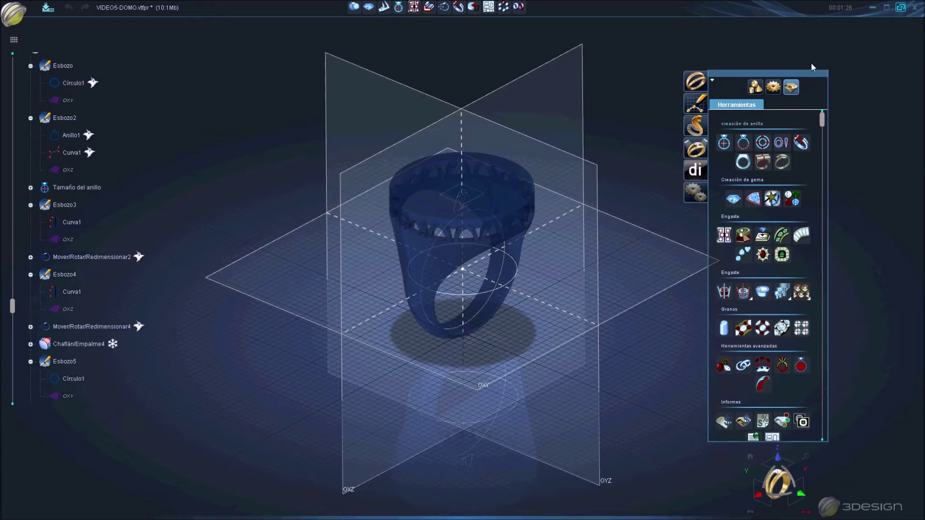
Trim the bezel-top circle (Círculo1) down to its upper half arc with Modificar curvas
click(754, 87)
scroll(780, 334, down, 2)
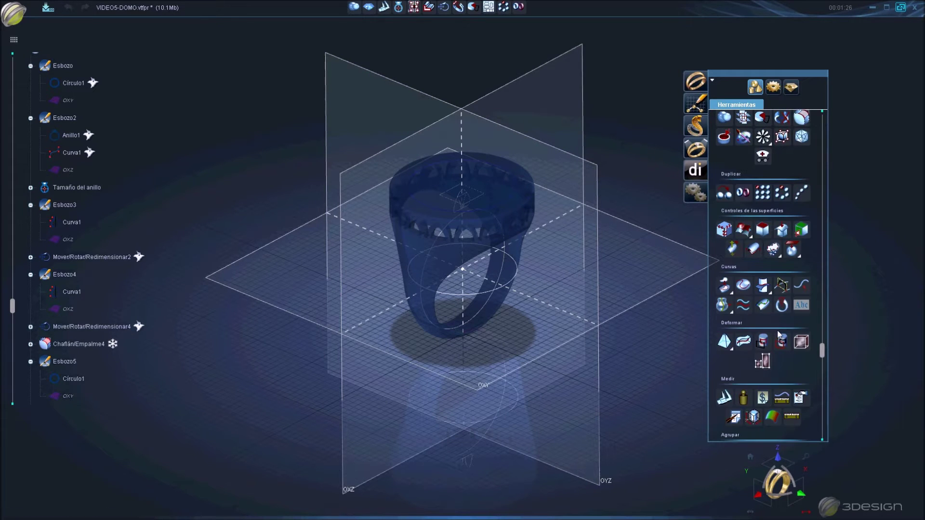
click(801, 286)
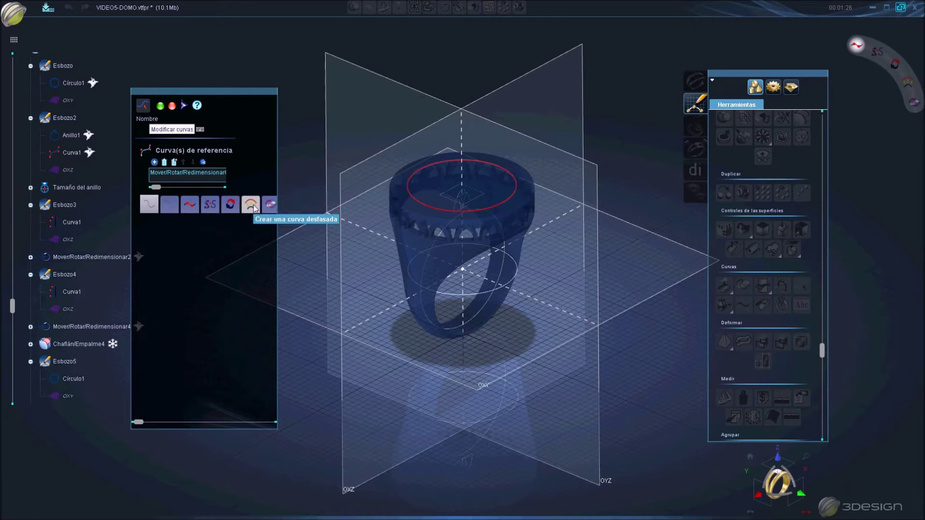
click(189, 207)
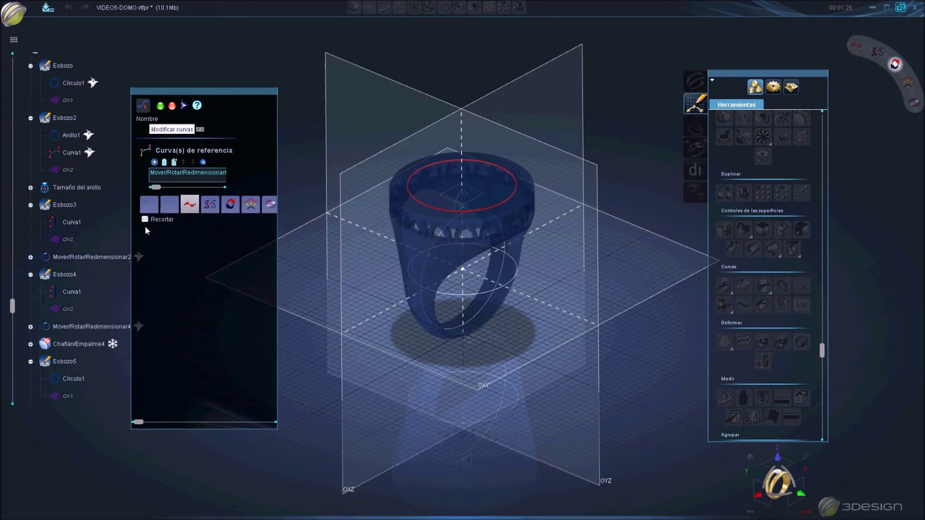
click(804, 483)
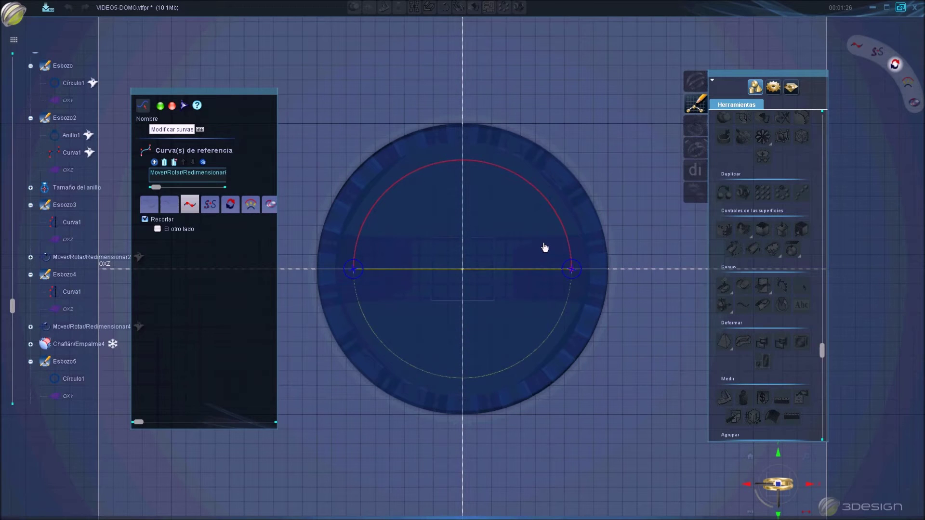
key(Return)
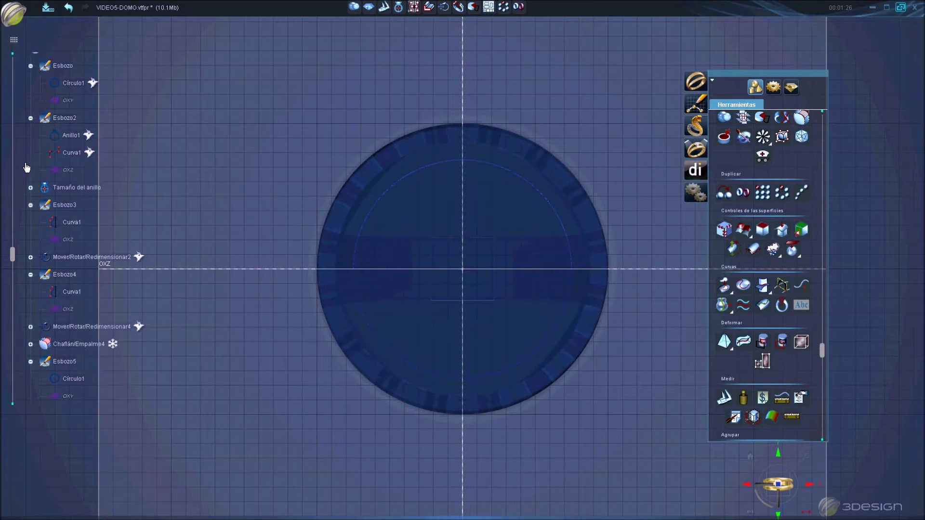
Hide the guide curves, including Esbozo3 Curva1, from the view
drag(15, 263, 15, 409)
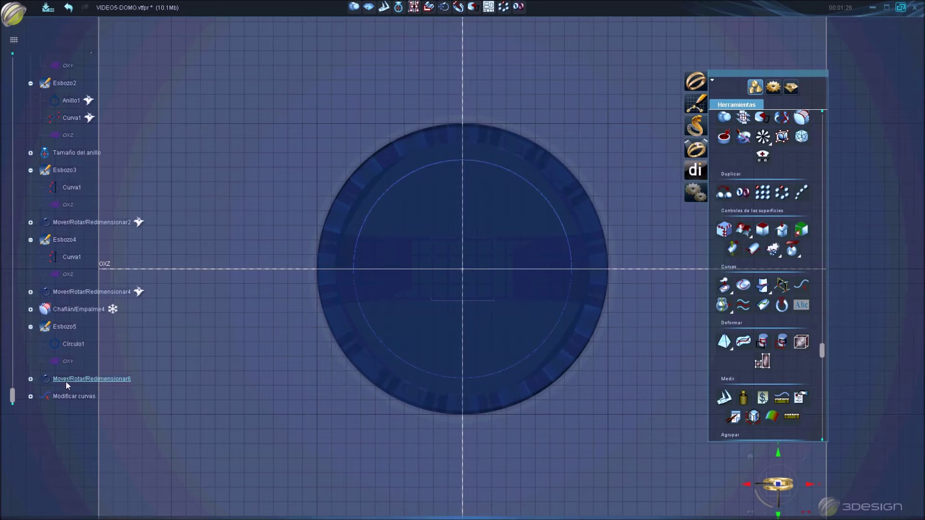
right_click(67, 380)
click(94, 244)
right_click(395, 193)
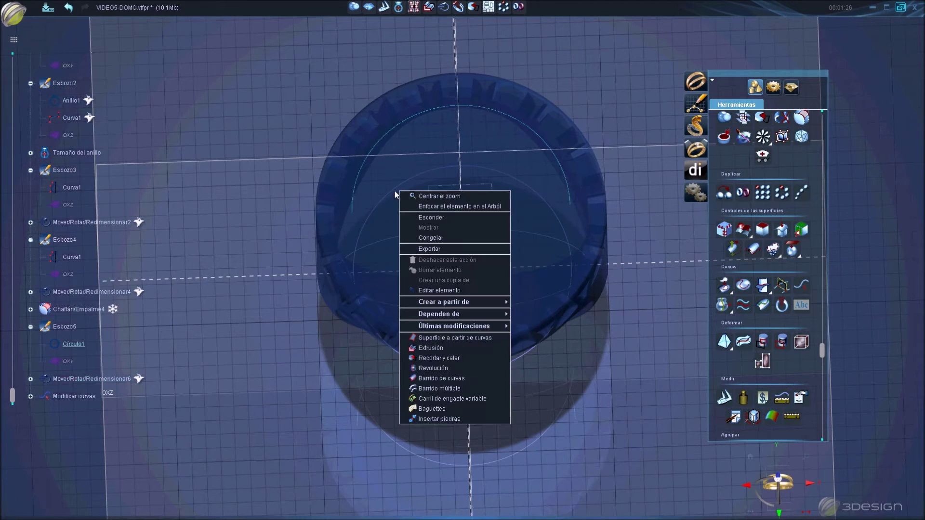
click(417, 219)
right_click(483, 224)
click(512, 247)
Hide the last guide curve and refocus on the ring from directly above
right_click(476, 220)
click(499, 222)
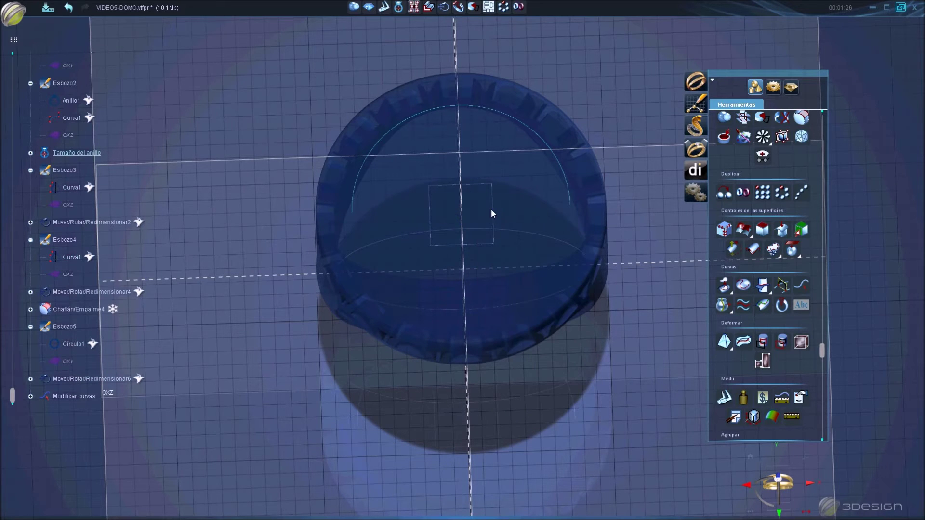
right_click(491, 213)
click(508, 350)
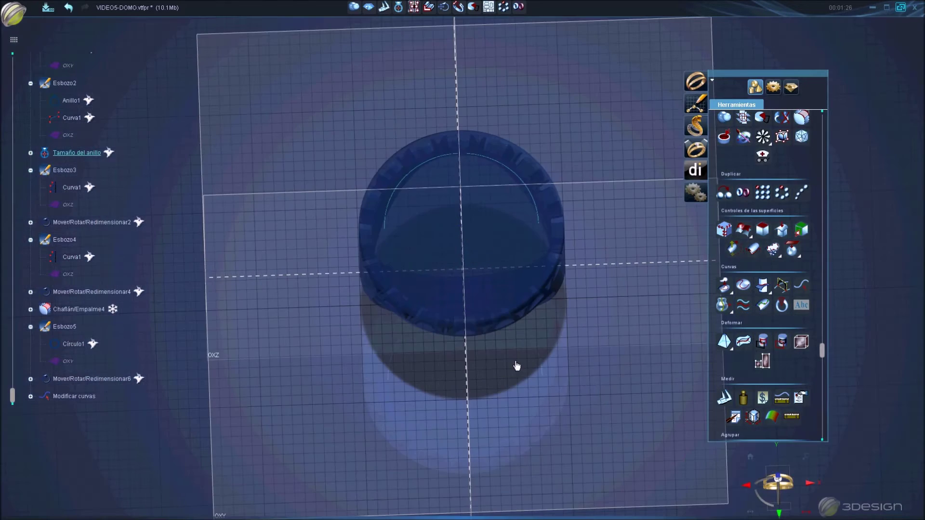
click(781, 473)
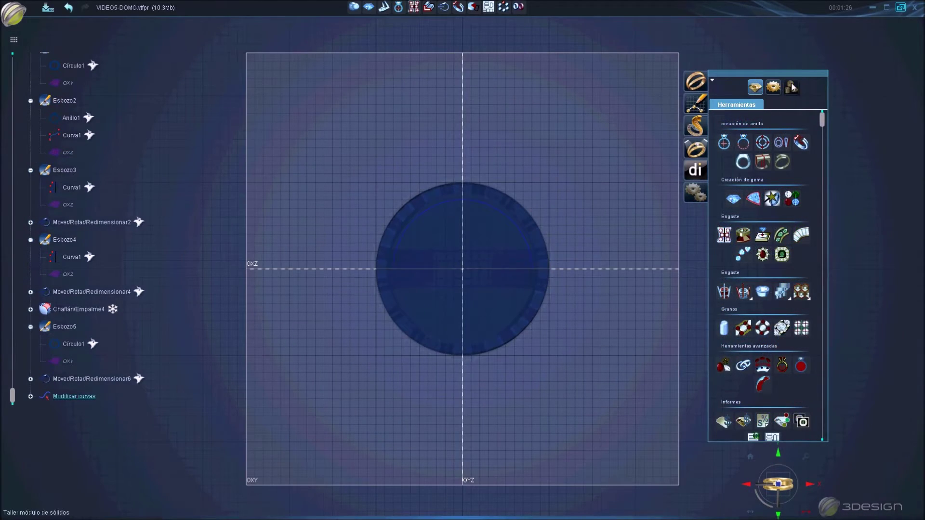
click(781, 236)
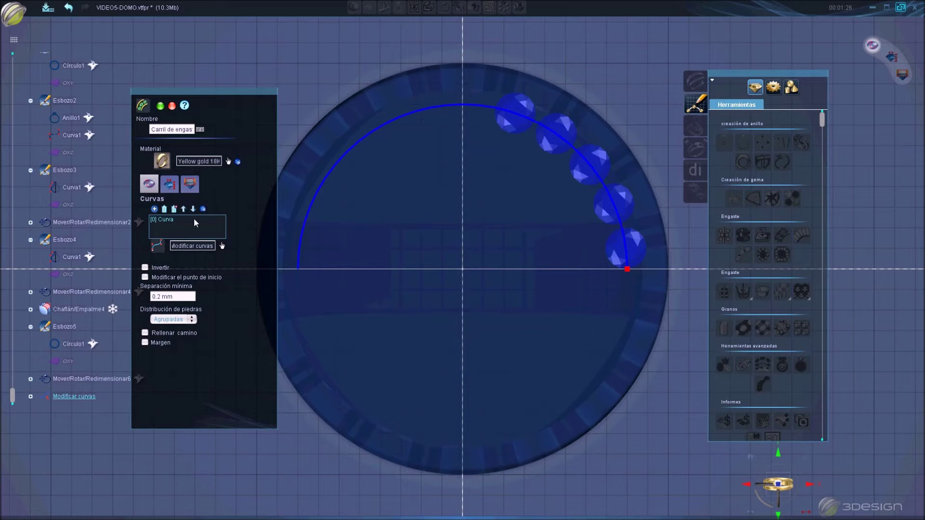
Set the rail stones to 1 mm diameter with Dispersas distribution along the arc
click(169, 188)
click(226, 294)
text(1)
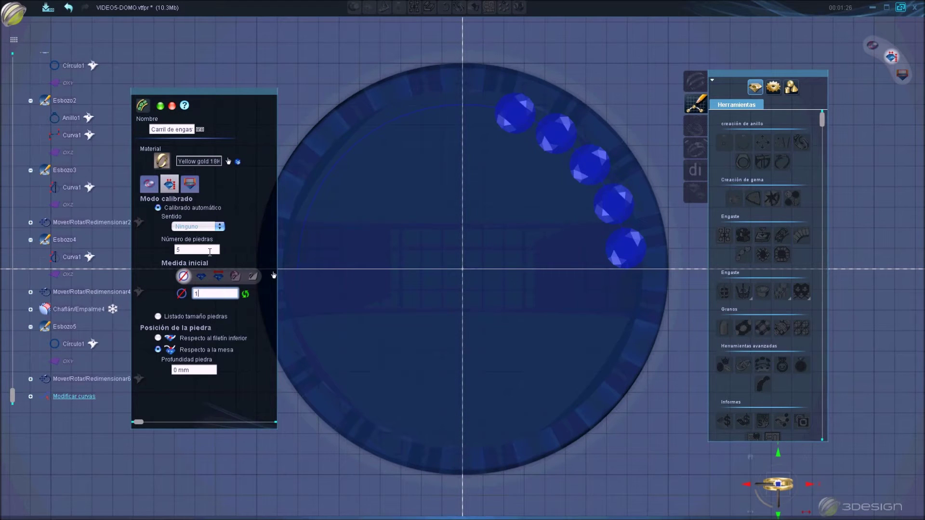
click(209, 250)
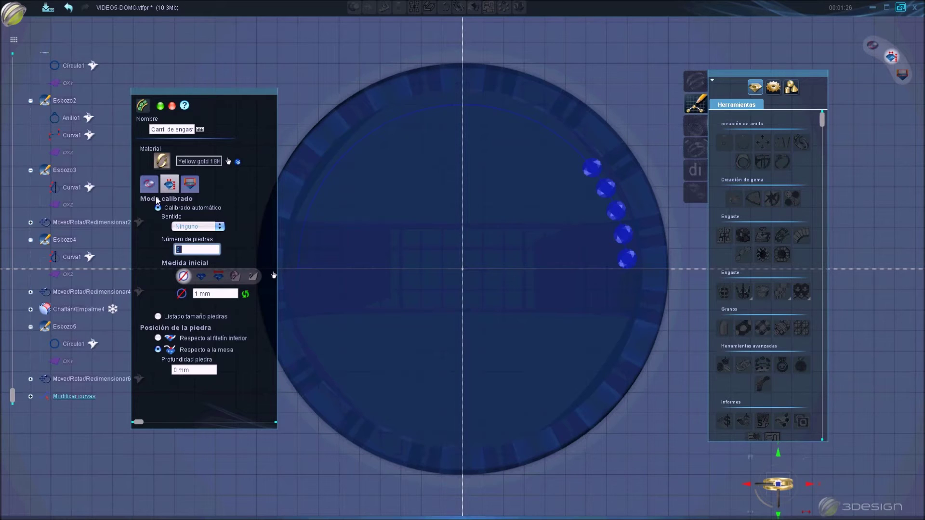
click(150, 184)
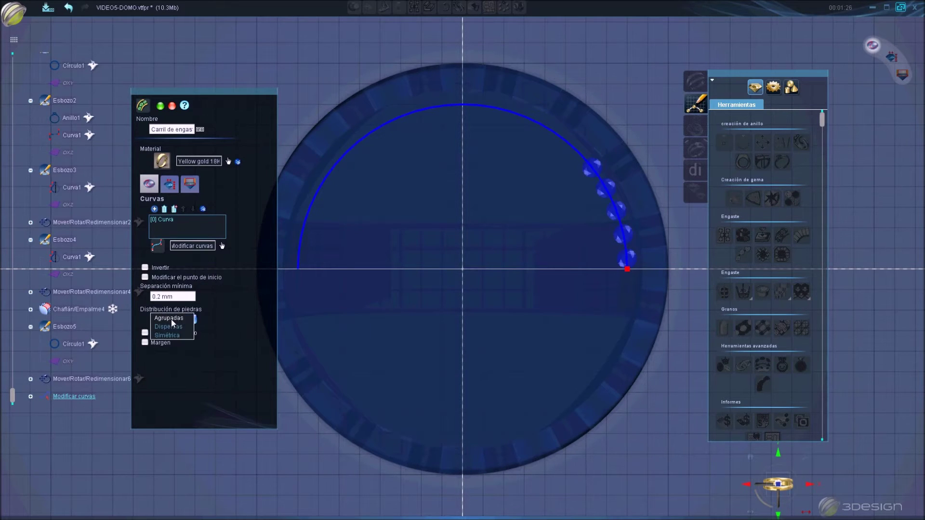
click(170, 326)
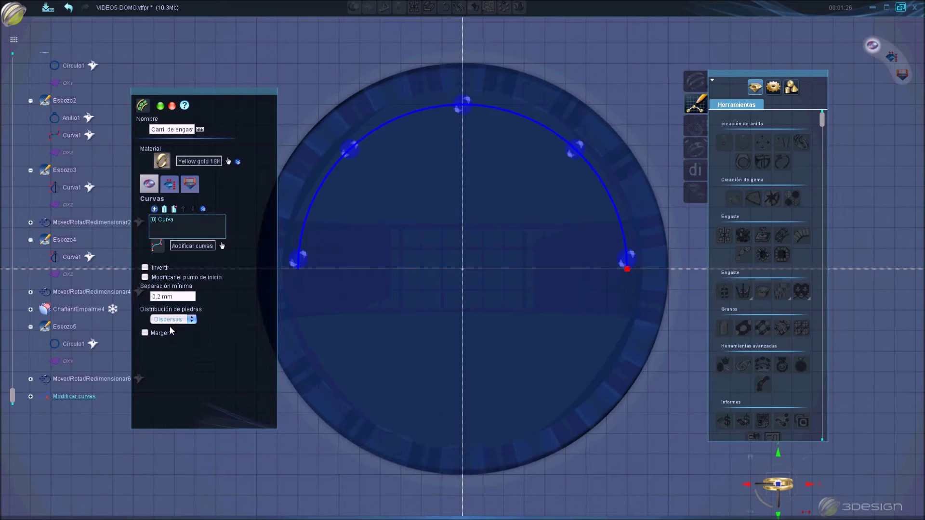
Set the number of stones to 24 after trying other counts
click(176, 183)
click(195, 250)
text(6)
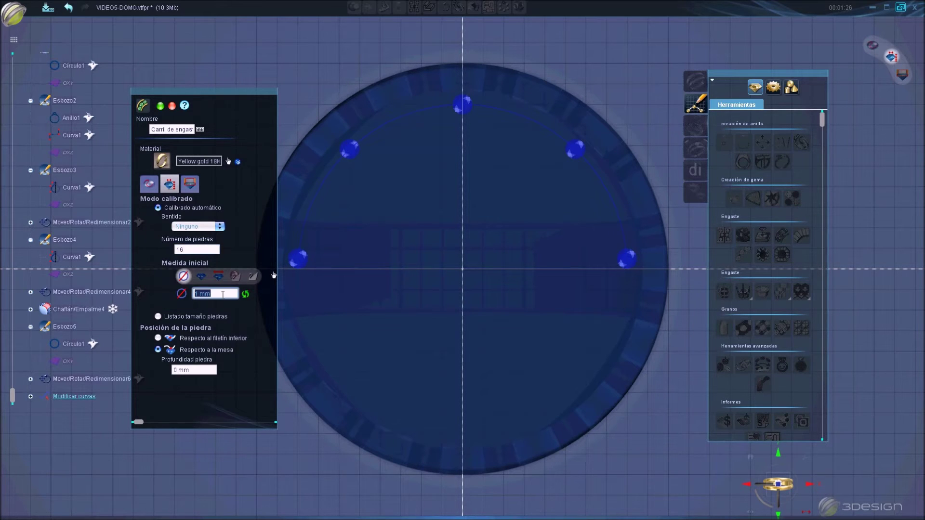
click(209, 250)
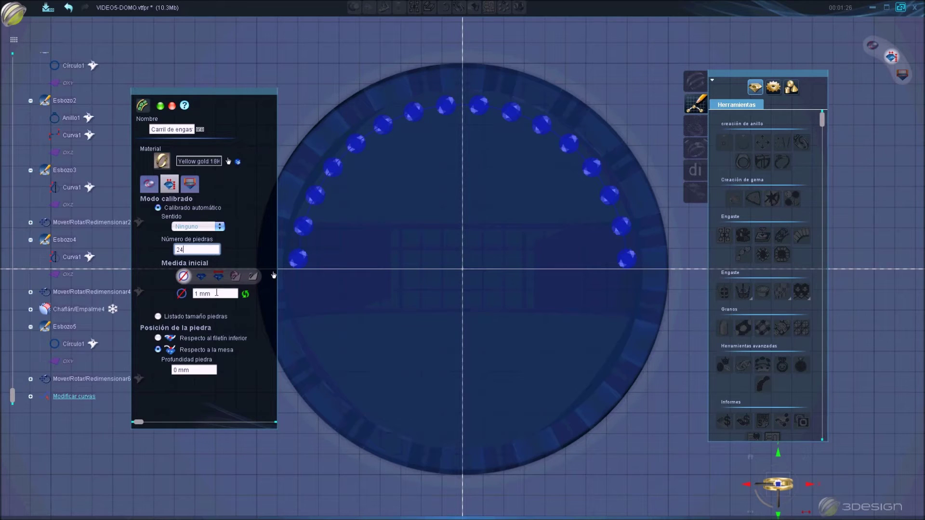
click(218, 293)
click(210, 250)
text(18)
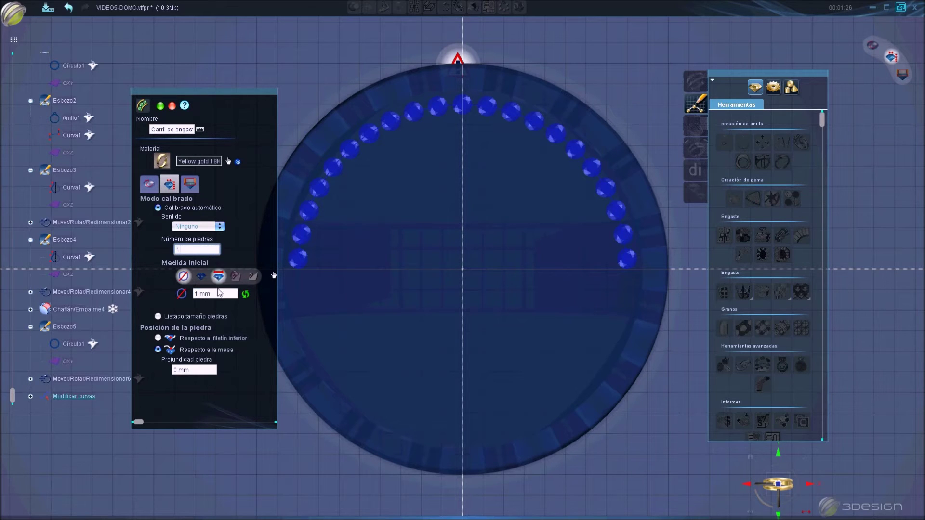
click(218, 294)
click(154, 186)
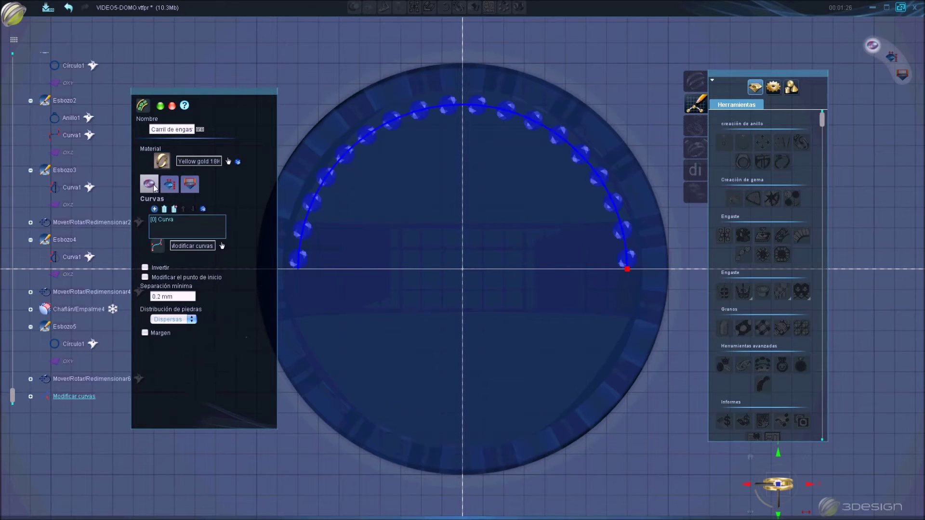
click(169, 185)
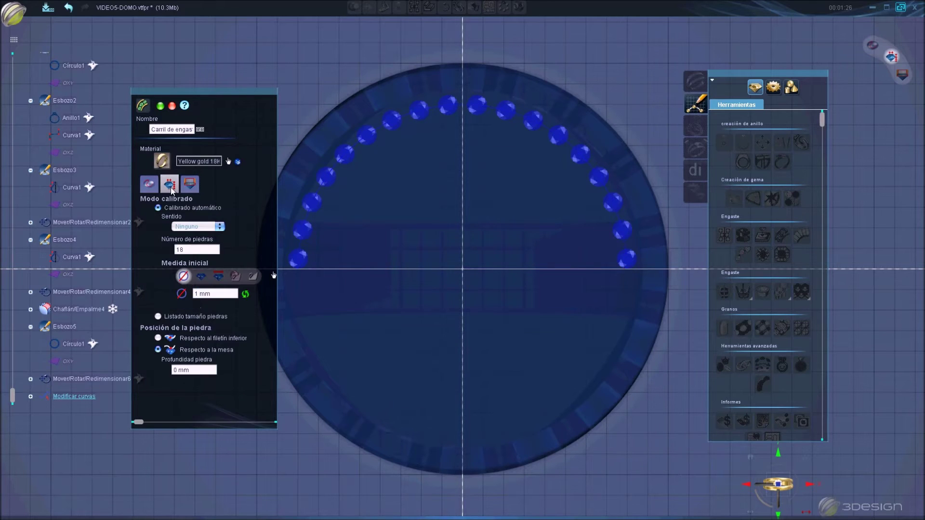
double_click(199, 248)
text(24)
click(219, 294)
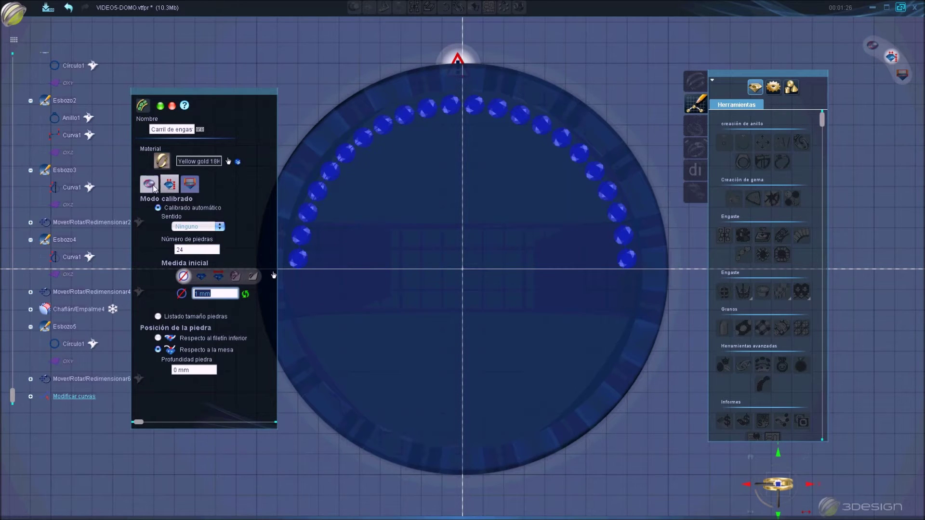
Set the minimum stone spacing to 0 mm and validate the rail
click(149, 183)
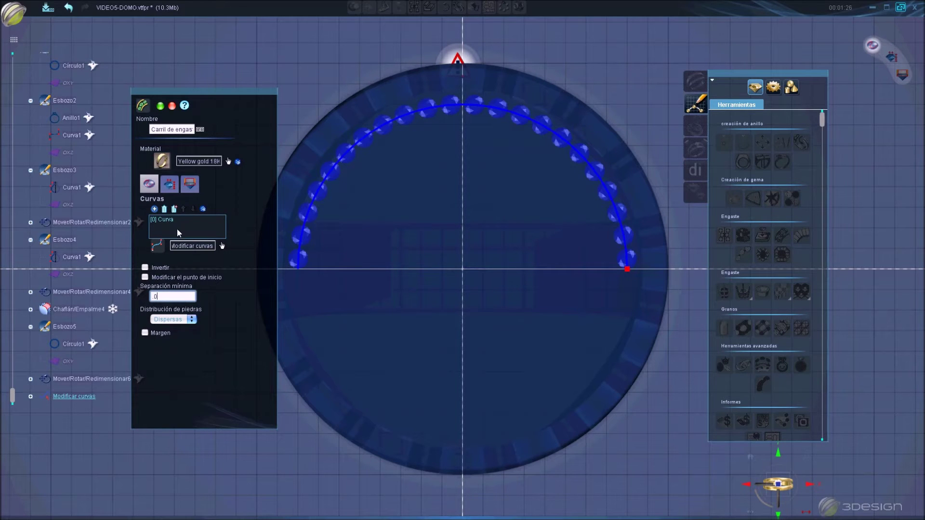
click(174, 129)
click(172, 296)
text(0)
click(182, 130)
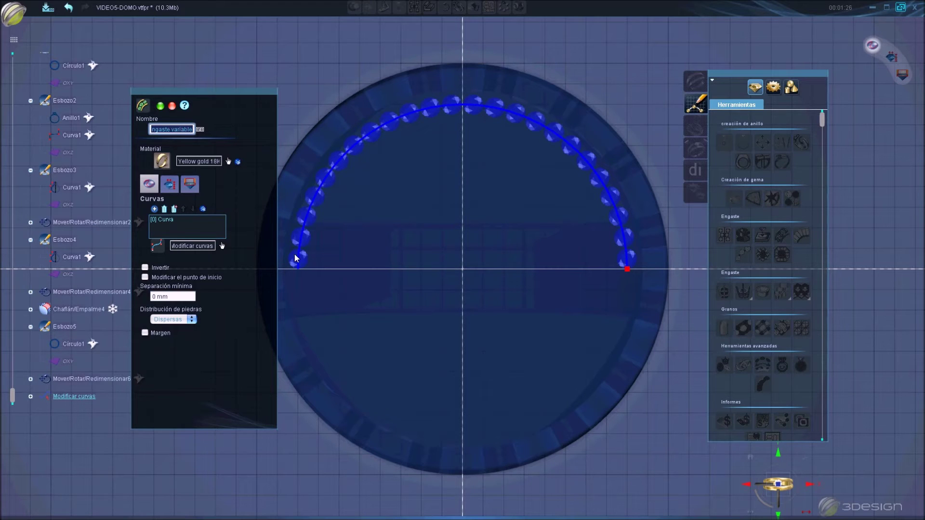
right_click(409, 322)
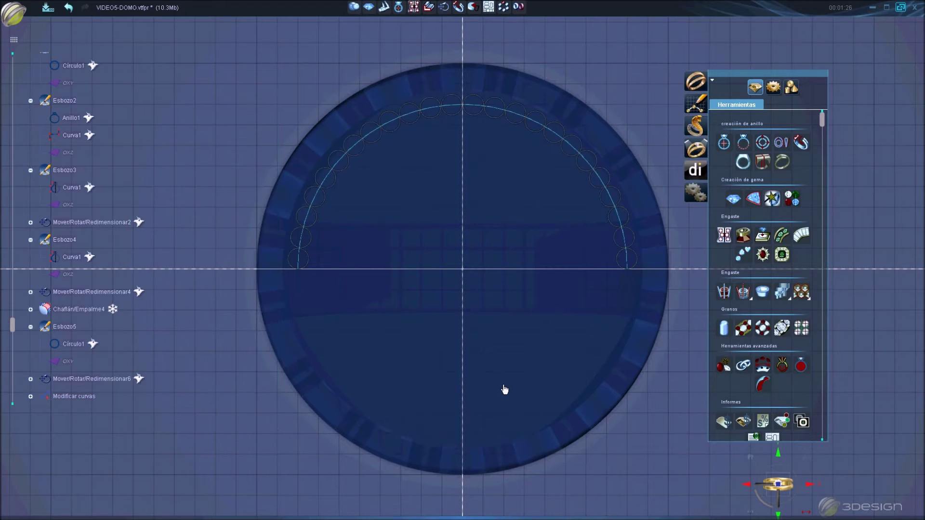
Create a round gem using the PT_Black material
mouse_move(502, 379)
right_down()
mouse_move(530, 351)
mouse_move(542, 276)
mouse_move(503, 124)
mouse_move(517, 294)
right_up()
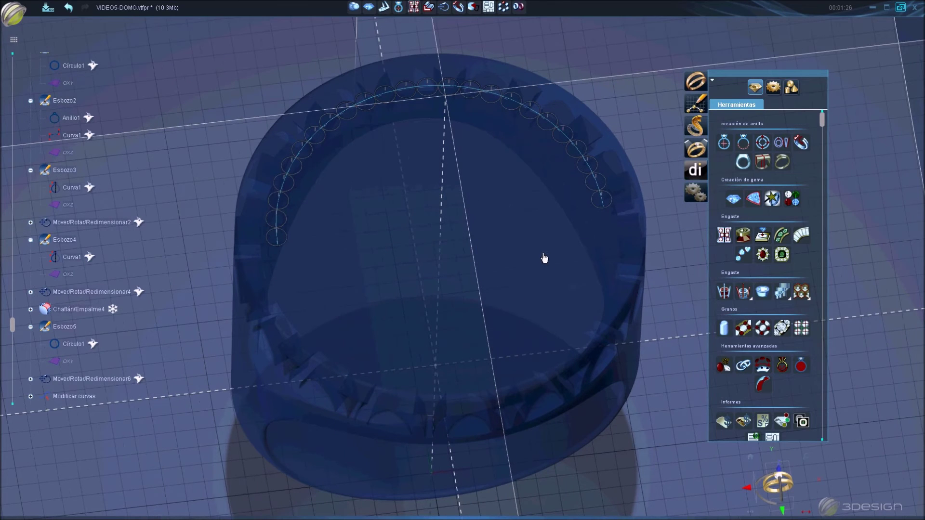
click(733, 198)
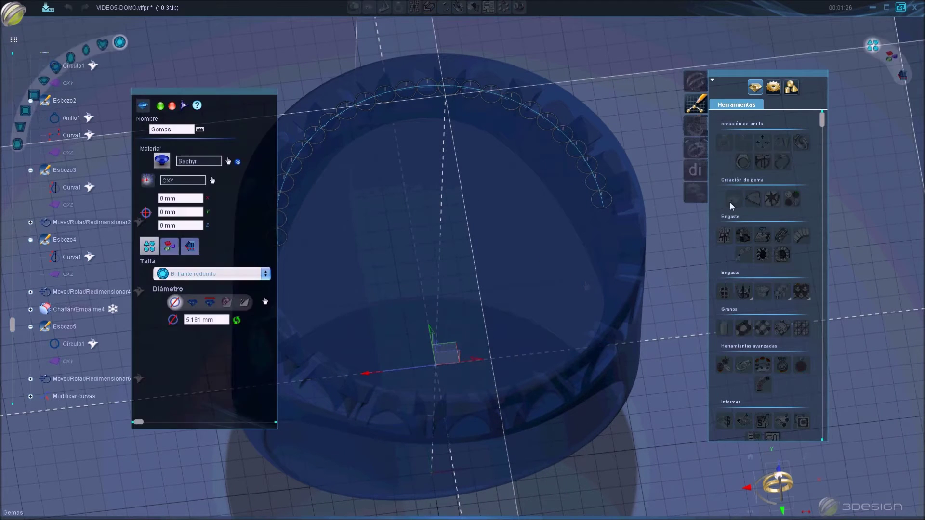
click(229, 162)
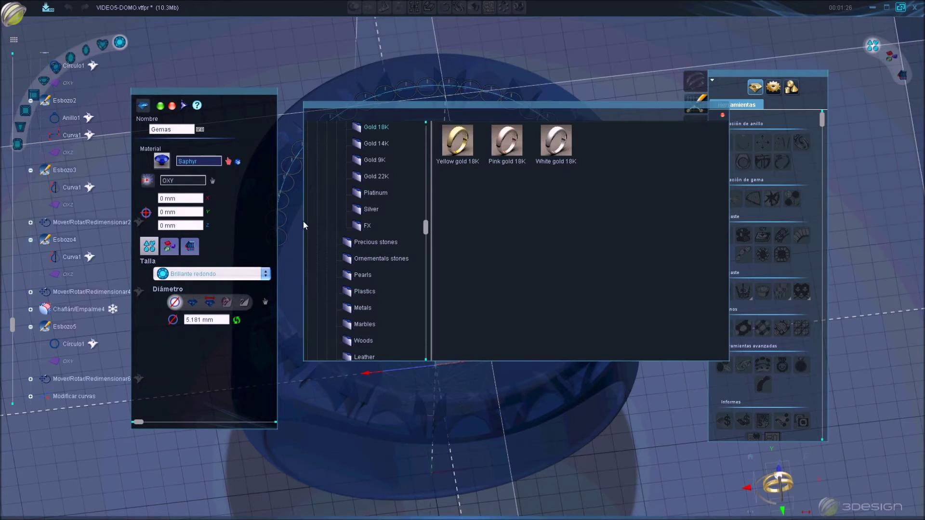
click(366, 244)
double_click(498, 233)
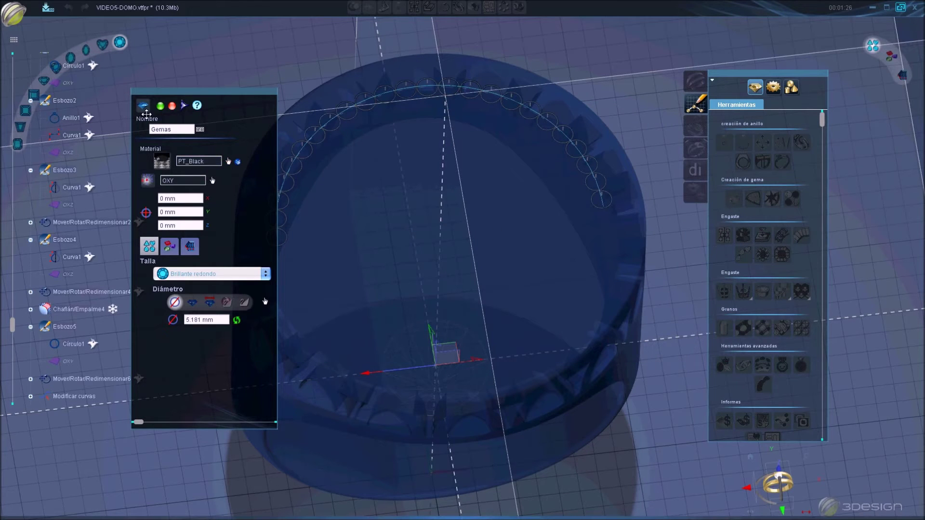
click(161, 107)
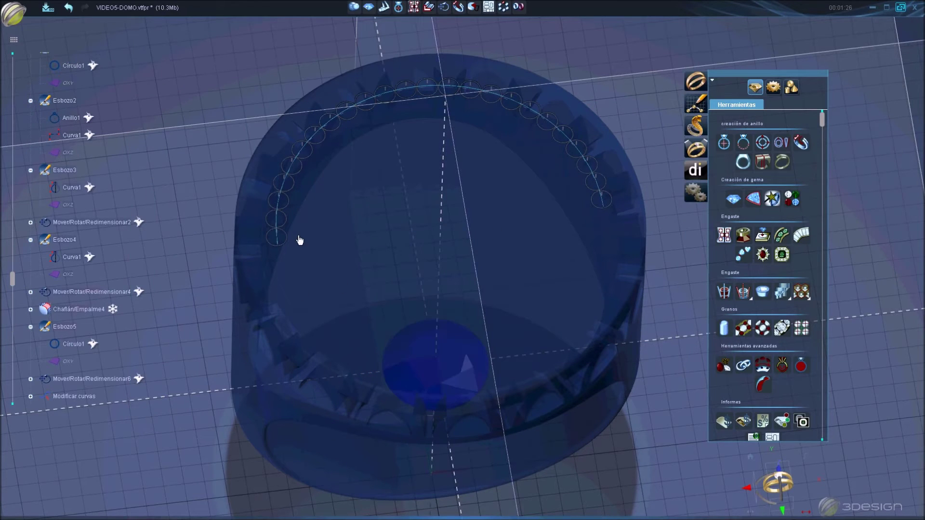
Fill the arc with Engaste stones and adjust the Carril and Modificar curvas items
click(763, 254)
right_click(478, 212)
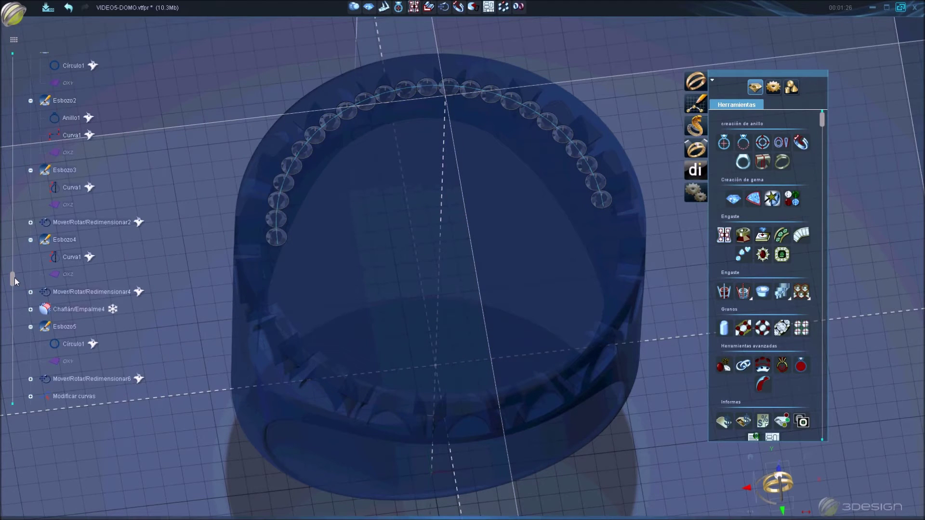
drag(14, 279, 17, 415)
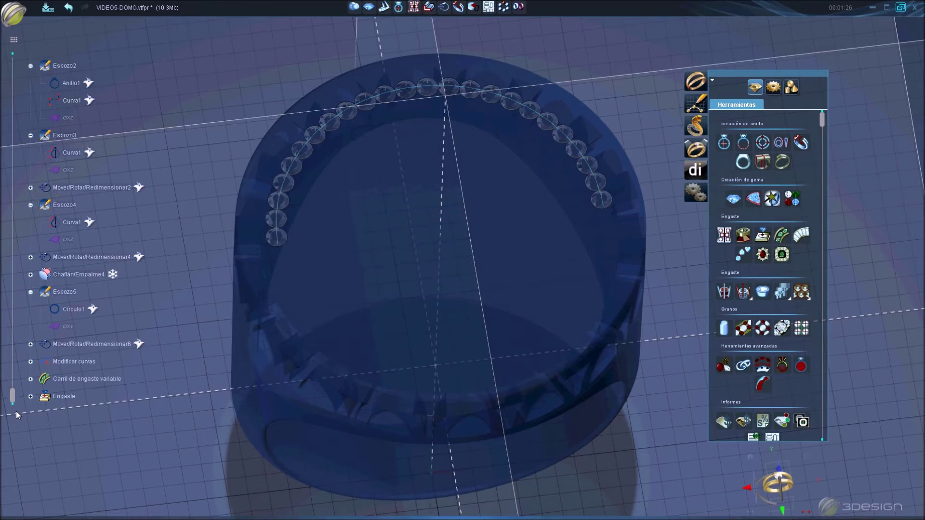
right_click(62, 379)
click(97, 334)
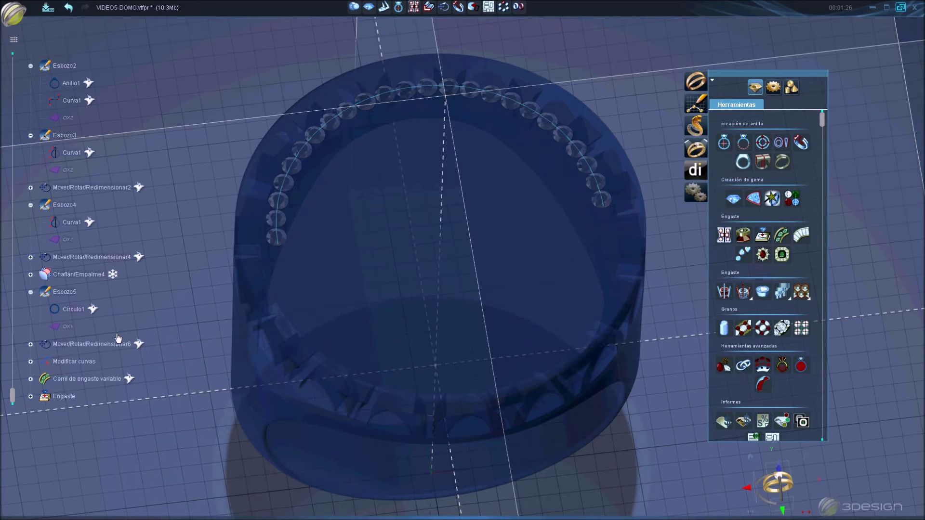
right_click(80, 371)
click(115, 253)
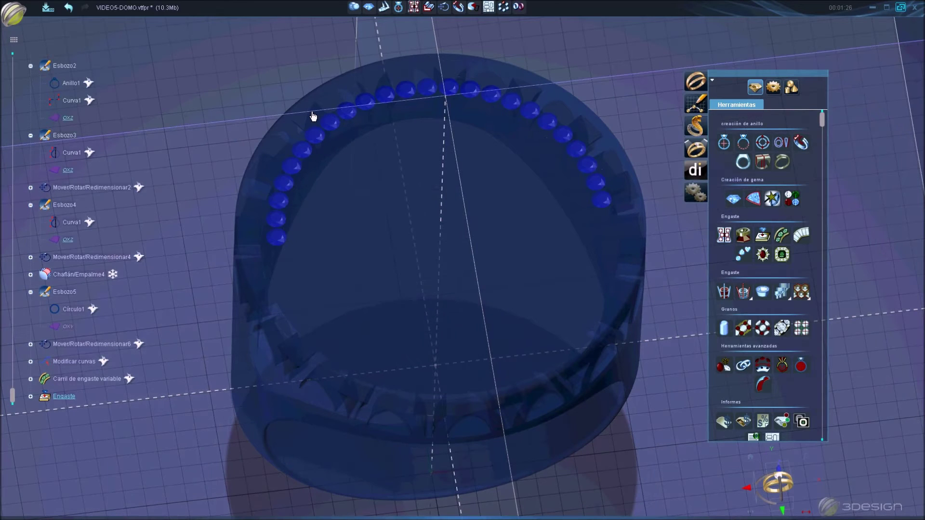
click(519, 8)
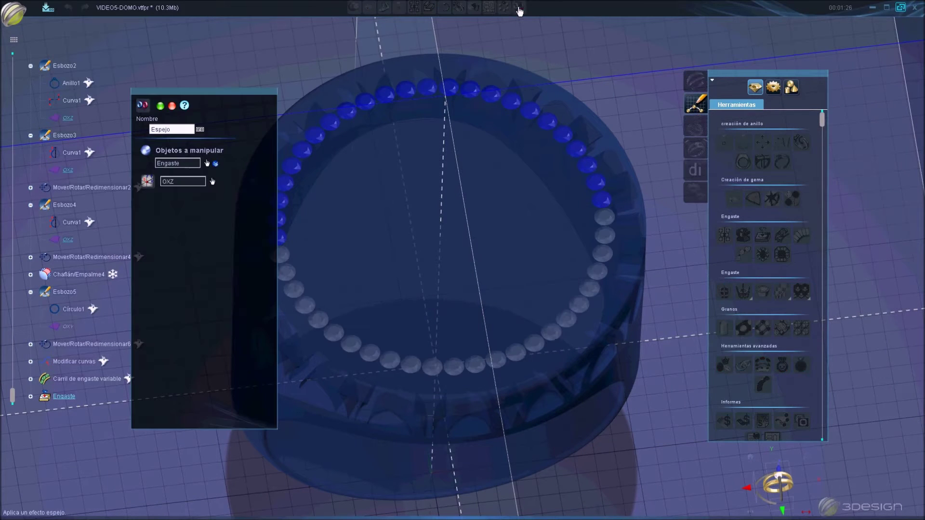
Confirm the Espejo mirror of the stones across OXZ and zoom to the ring top
right_click(477, 135)
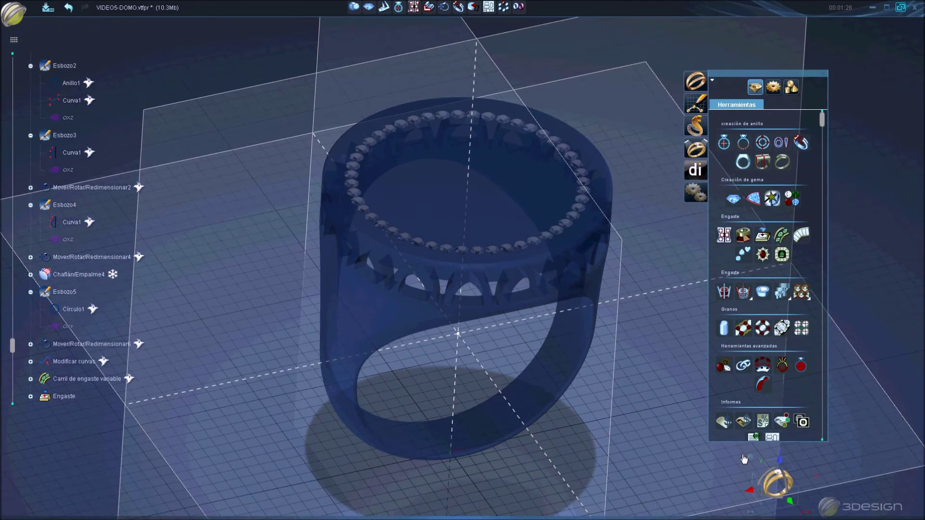
scroll(477, 248, up, 5)
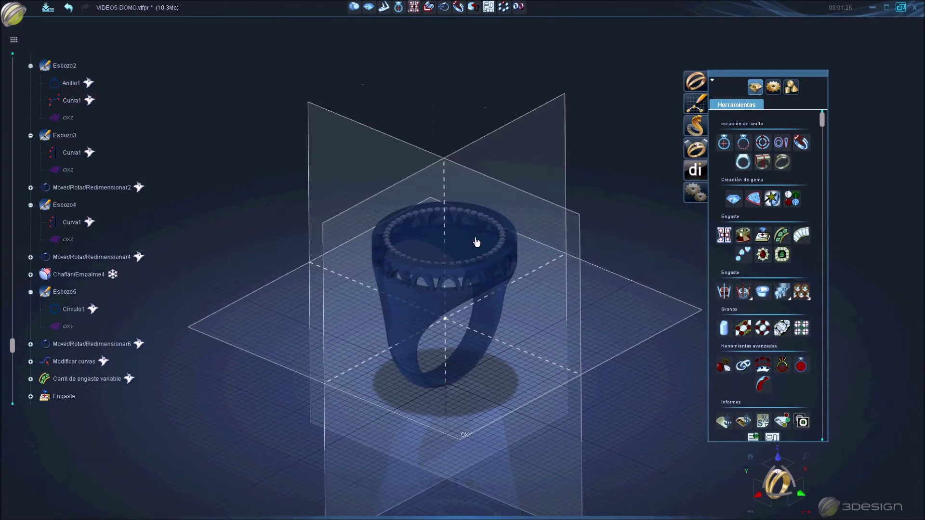
scroll(477, 249, up, 3)
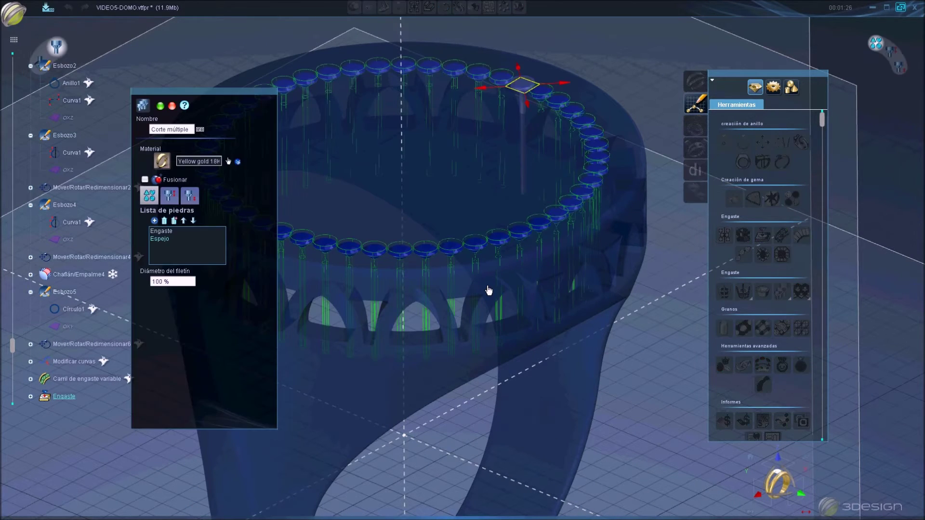
Show the hidden Chaflán/Empalme4 gold ring body again
mouse_move(580, 384)
middle_down()
mouse_move(423, 311)
mouse_move(388, 79)
middle_up()
right_click(95, 272)
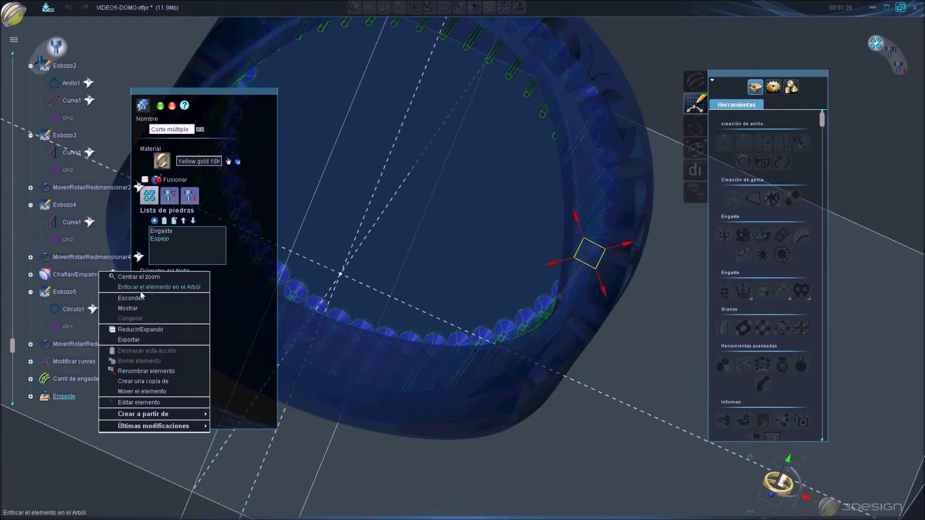
click(126, 308)
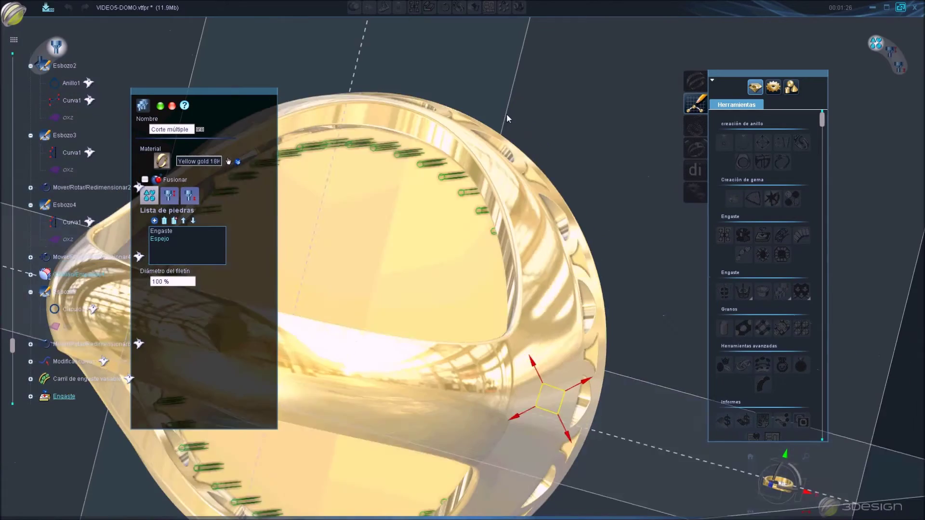
mouse_move(508, 111)
middle_down()
mouse_move(392, 196)
mouse_move(440, 194)
mouse_move(362, 235)
mouse_move(512, 99)
middle_up()
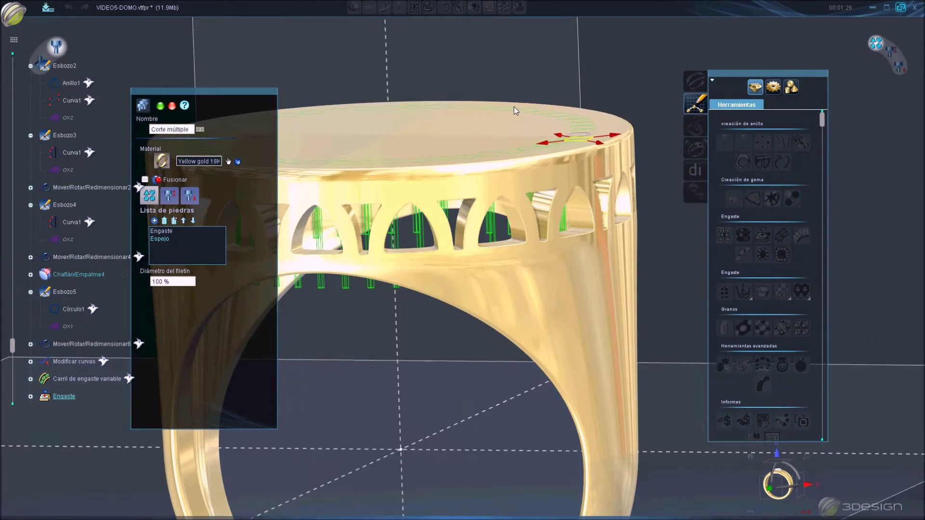
Give the stone seats a drill cut with its first size at 290.521 %
click(168, 195)
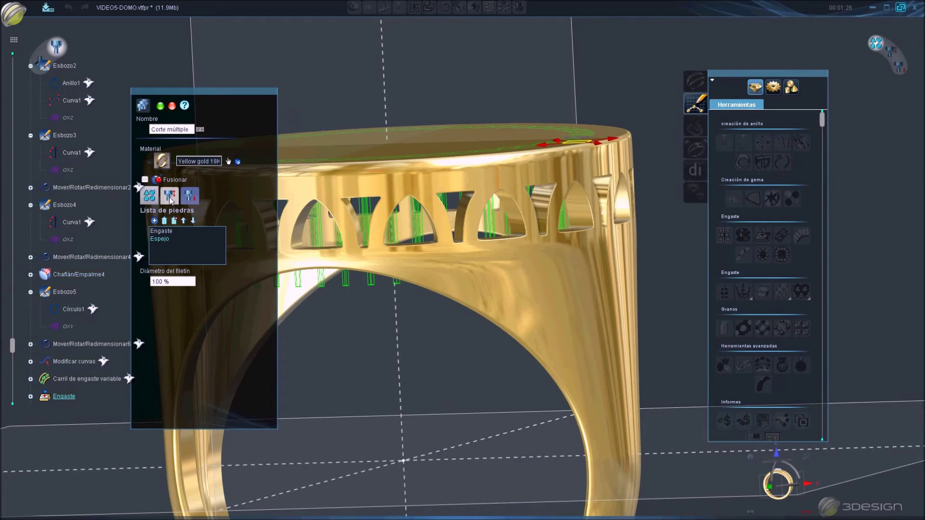
scroll(568, 144, up, 2)
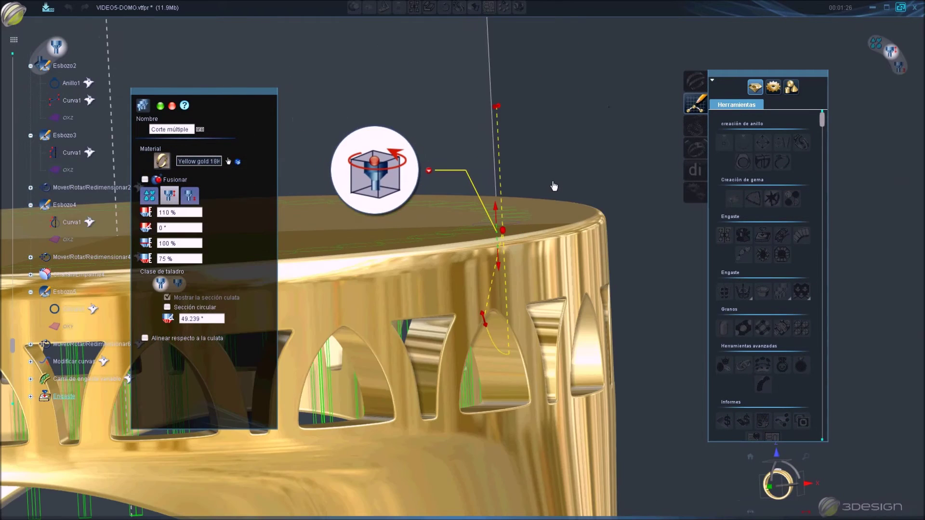
scroll(546, 186, up, 2)
scroll(530, 167, up, 2)
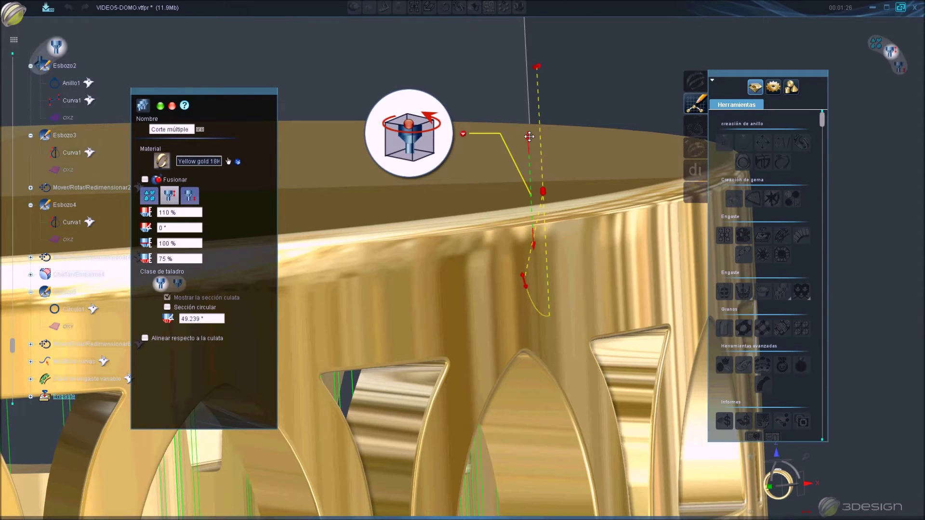
drag(529, 137, 534, 165)
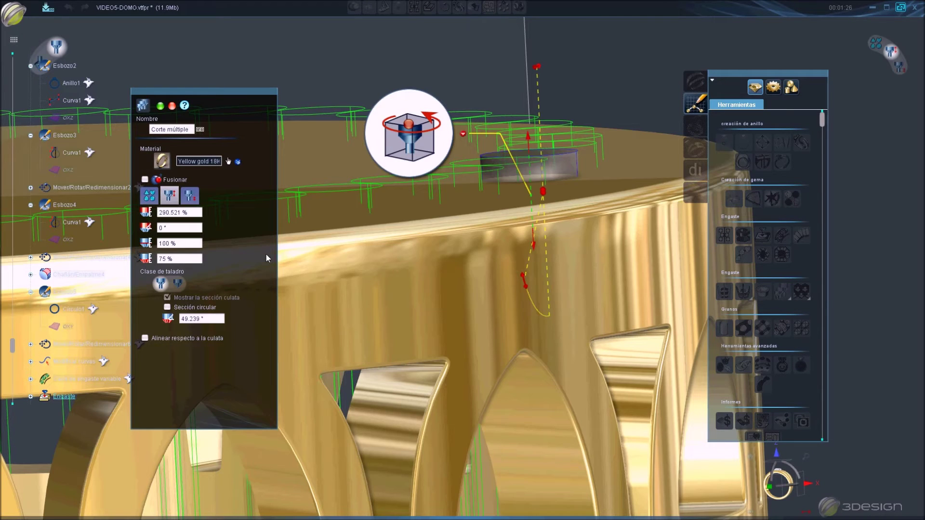
click(189, 195)
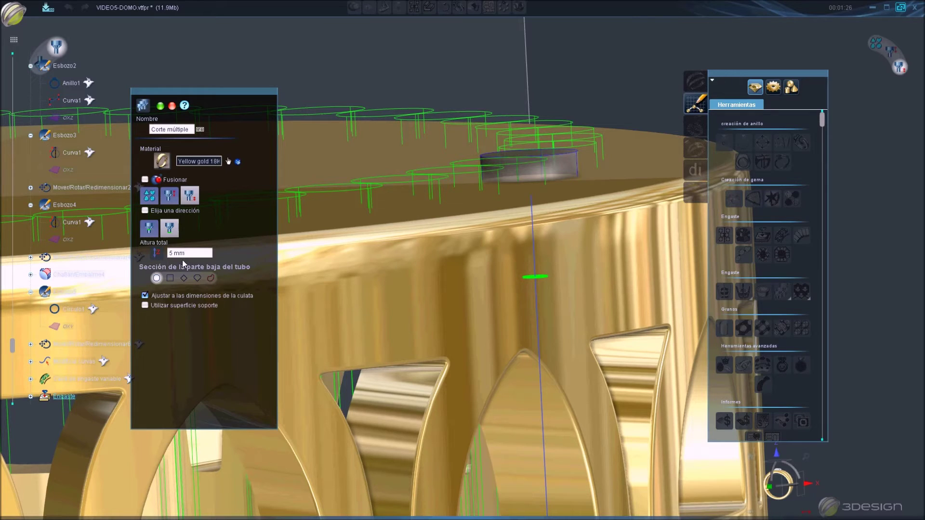
Use fixed 0.5 mm tube cuts with Fusionar on and Light green plastic material, then validate
click(145, 295)
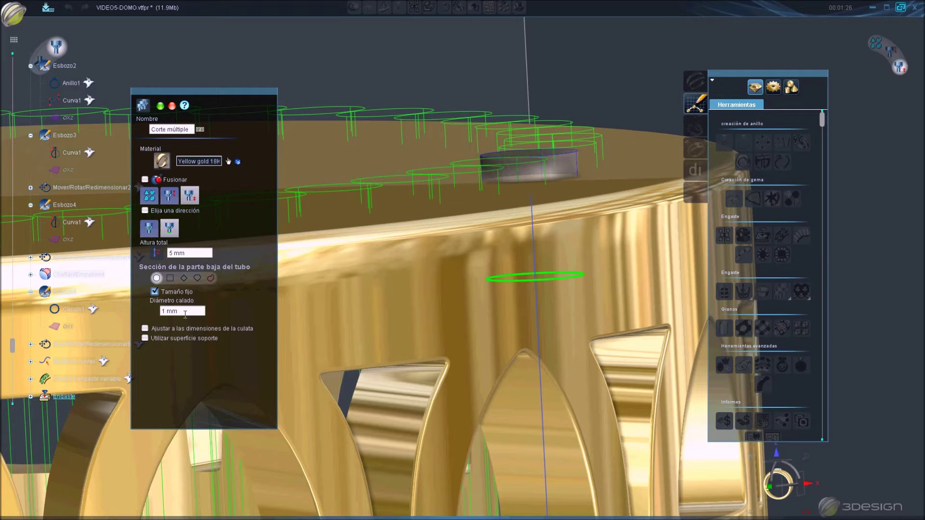
click(155, 291)
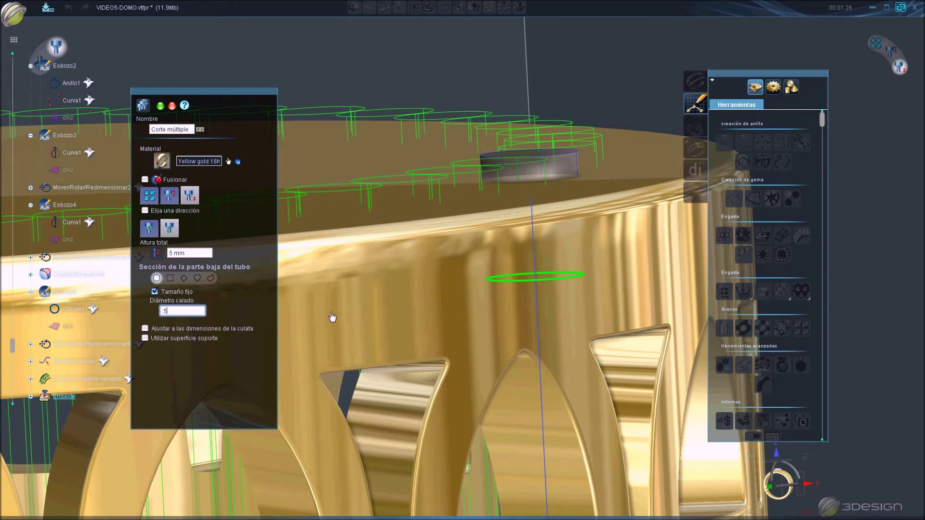
key(Return)
mouse_move(458, 351)
middle_down()
mouse_move(496, 236)
mouse_move(475, 262)
mouse_move(473, 221)
mouse_move(458, 209)
middle_up()
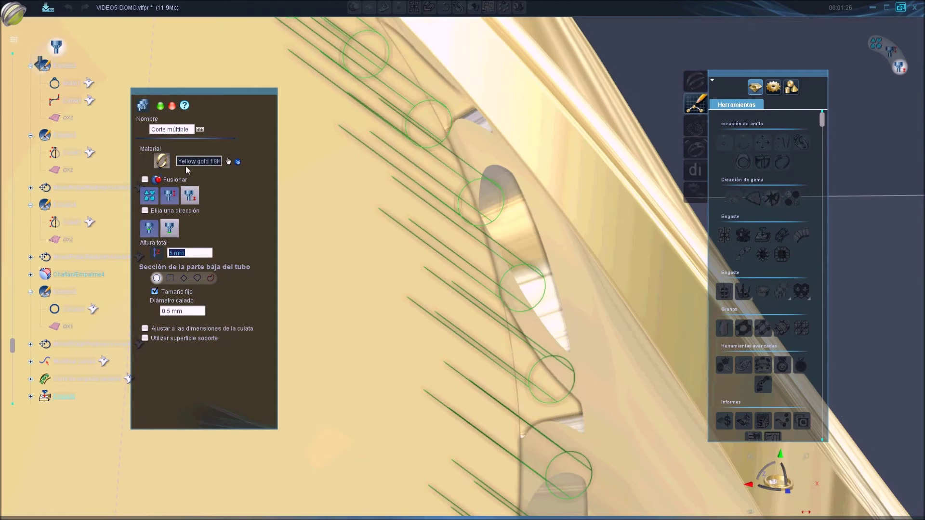
click(145, 179)
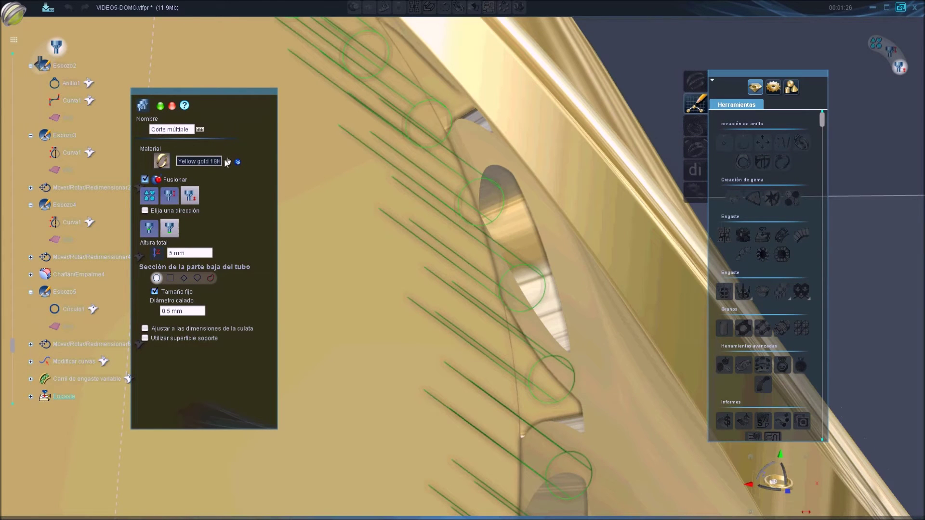
click(230, 163)
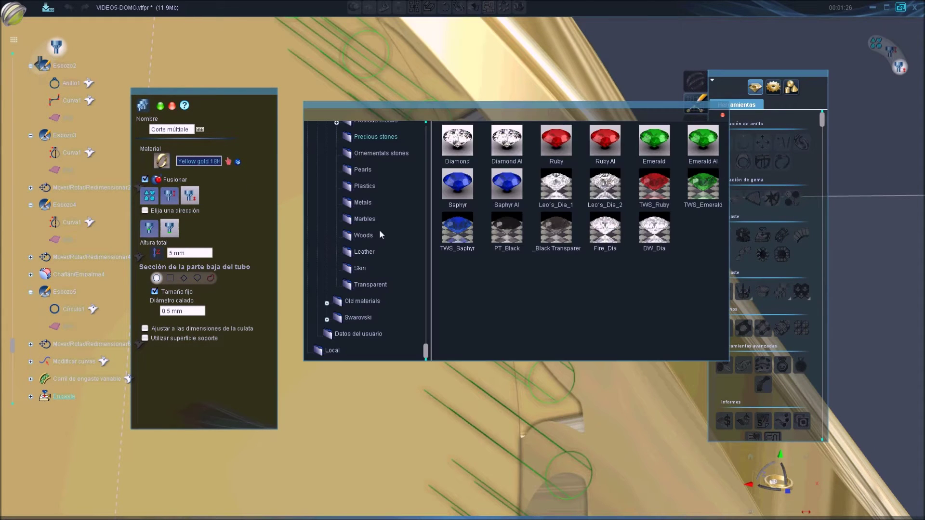
click(364, 186)
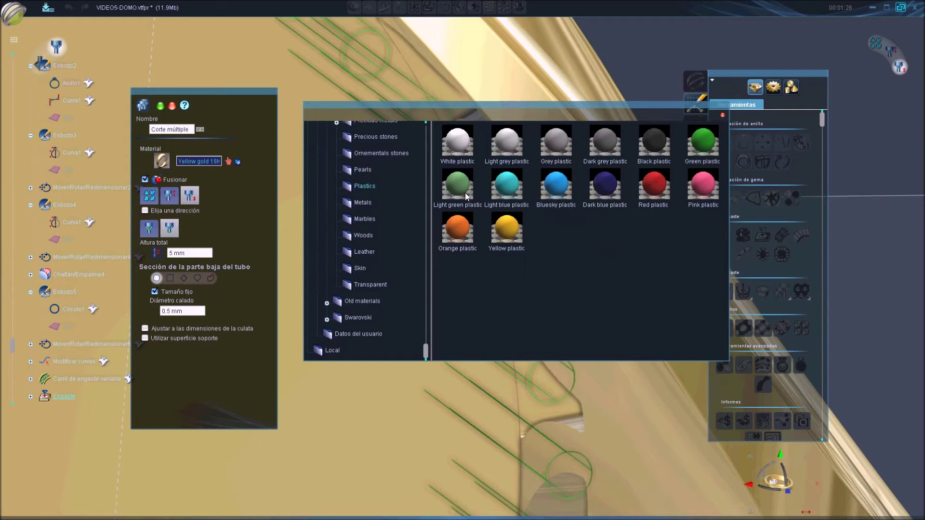
click(465, 195)
right_click(449, 216)
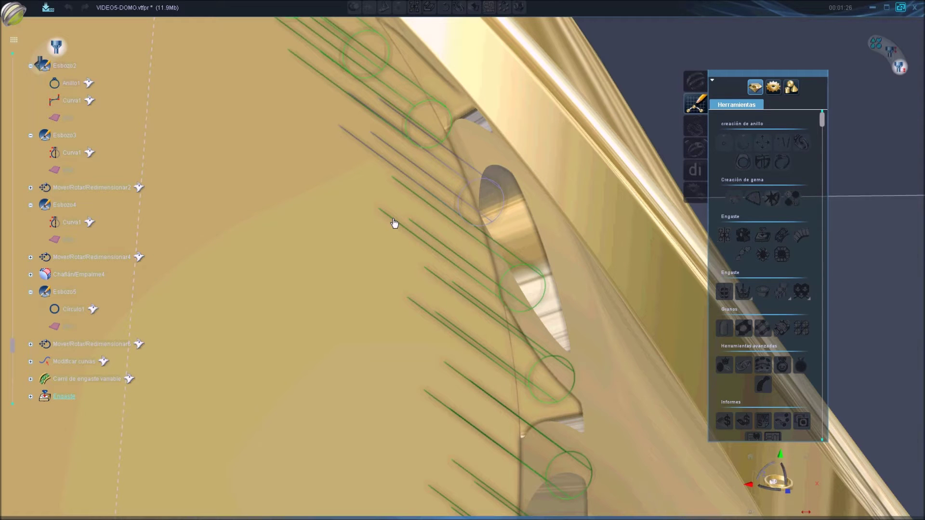
Confirm the small-stone setting along the ring's top rim
right_click(393, 215)
mouse_move(393, 212)
middle_down()
mouse_move(385, 273)
mouse_move(366, 311)
middle_up()
scroll(395, 275, down, 3)
scroll(409, 276, down, 3)
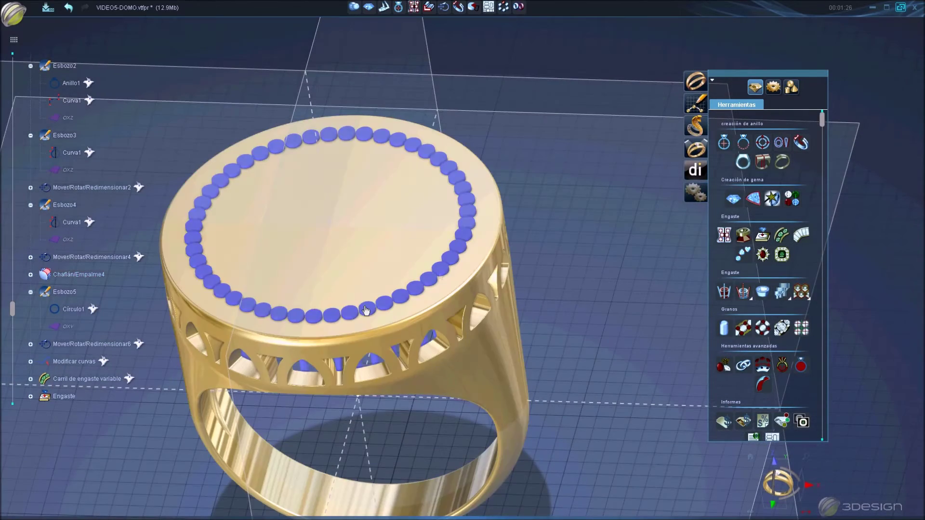
Subtract the gems from the ring body with a Boolean operation
click(355, 7)
click(178, 254)
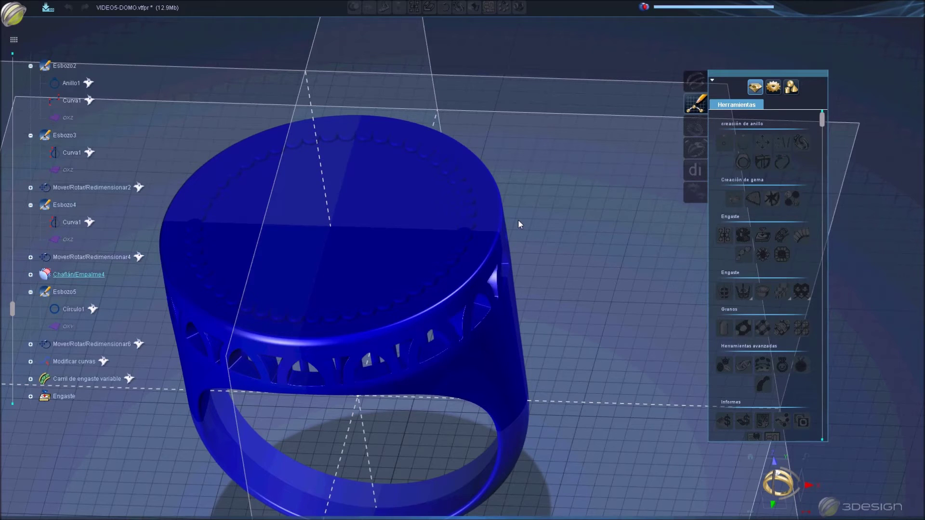
mouse_move(358, 225)
middle_down()
mouse_move(399, 316)
mouse_move(330, 186)
mouse_move(390, 276)
mouse_move(380, 219)
mouse_move(353, 236)
mouse_move(320, 403)
mouse_move(344, 342)
mouse_move(351, 265)
middle_up()
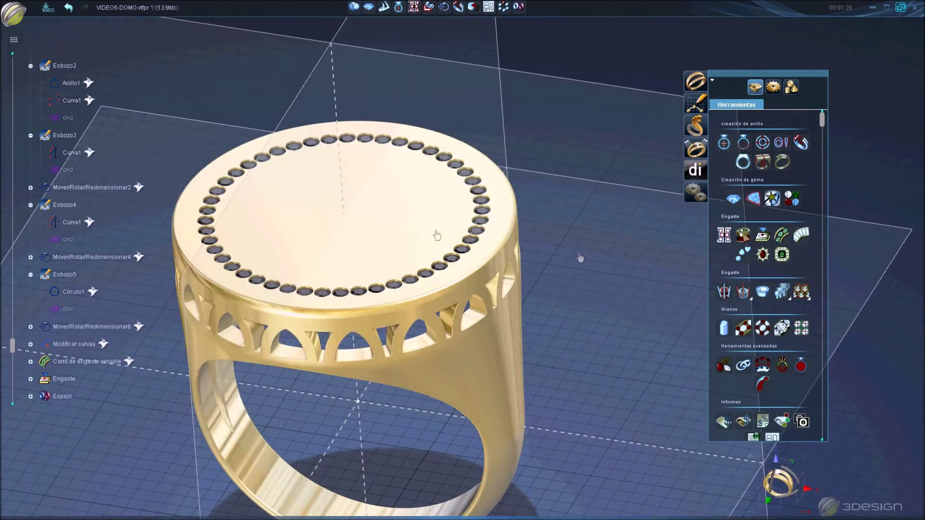
middle_drag(437, 235, 405, 87)
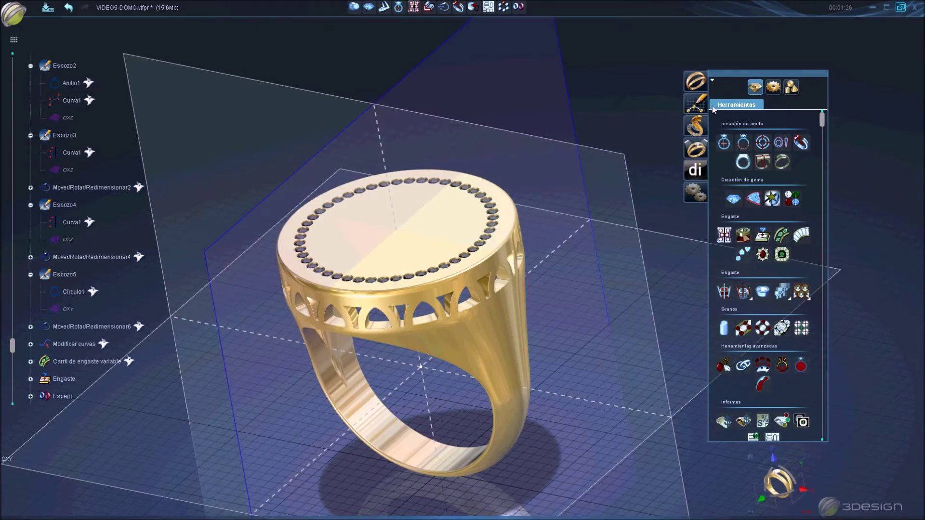
click(696, 103)
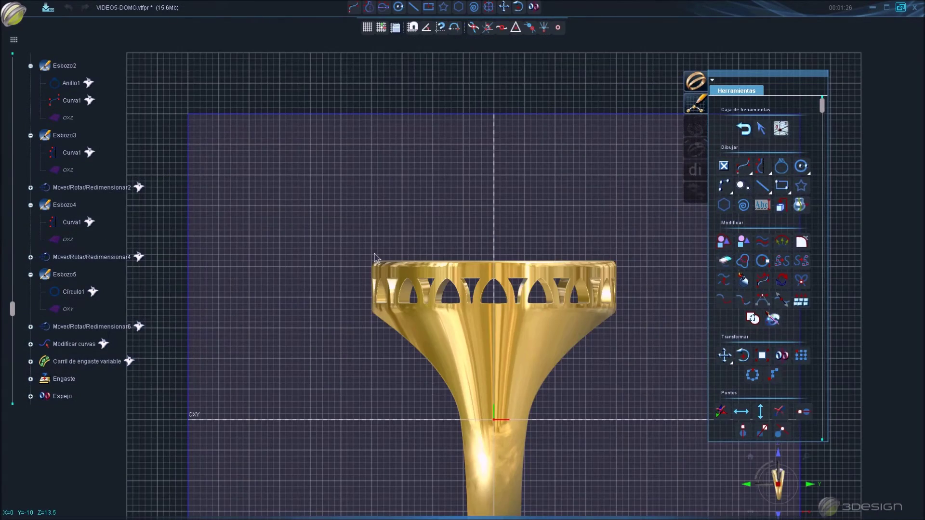
Draw a 2 mm centre-and-radius circle beside the ring's rim on the OXY sketch
scroll(371, 263, up, 2)
scroll(381, 270, up, 2)
scroll(390, 280, up, 2)
scroll(398, 289, up, 2)
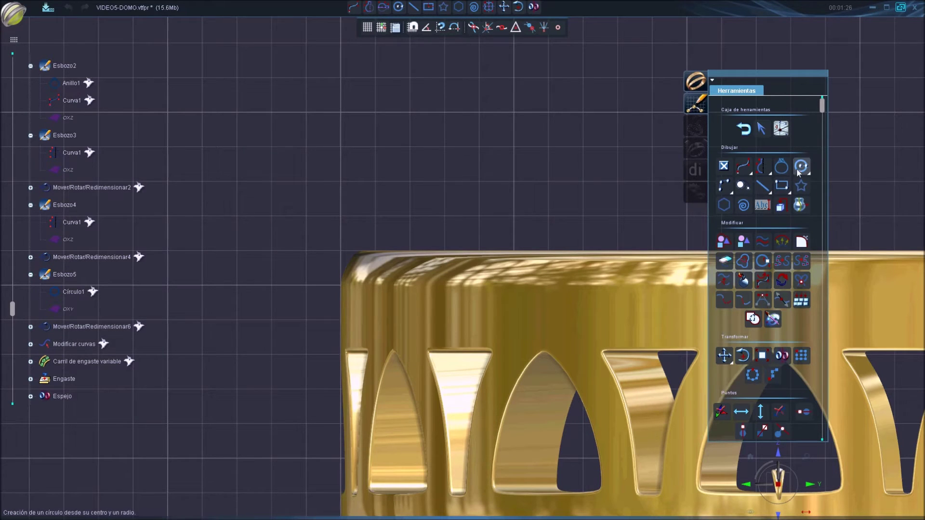
click(799, 167)
click(364, 319)
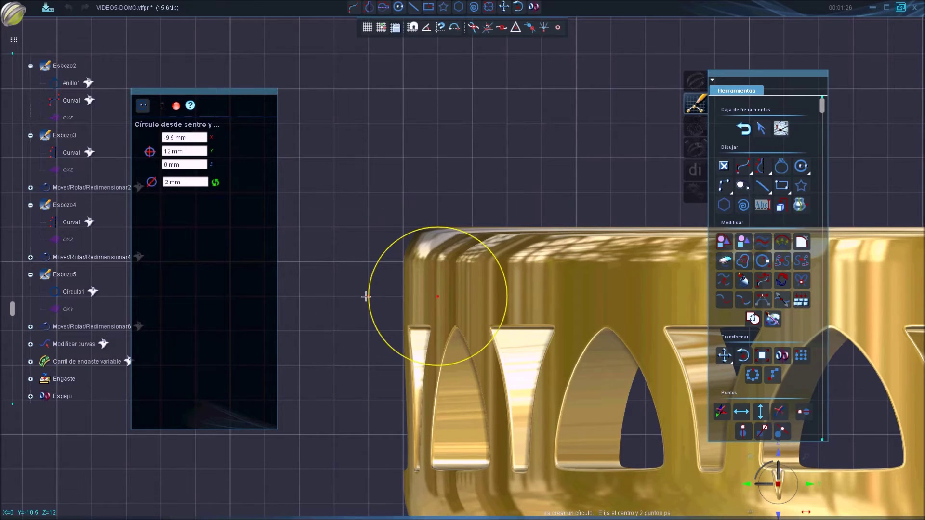
click(360, 296)
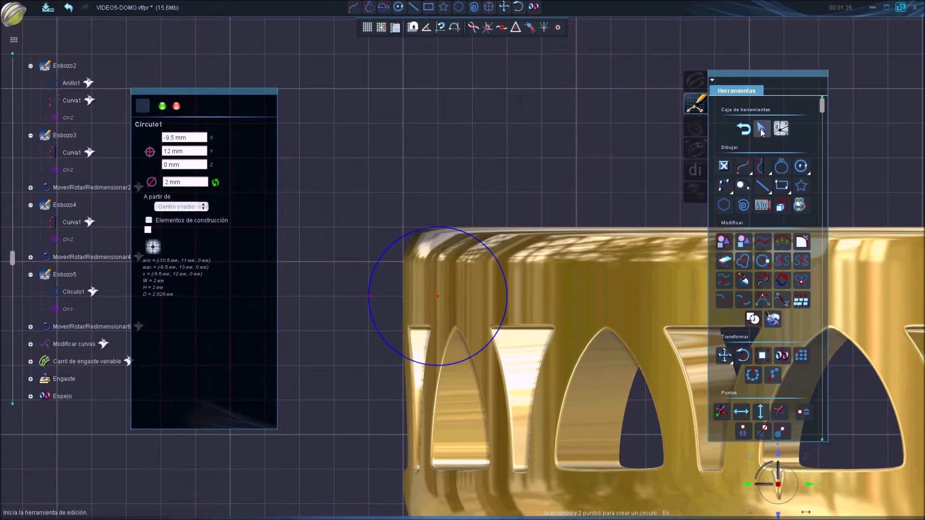
Move the circle's centre to about X -9.3 mm, Y 12.38 mm
click(437, 297)
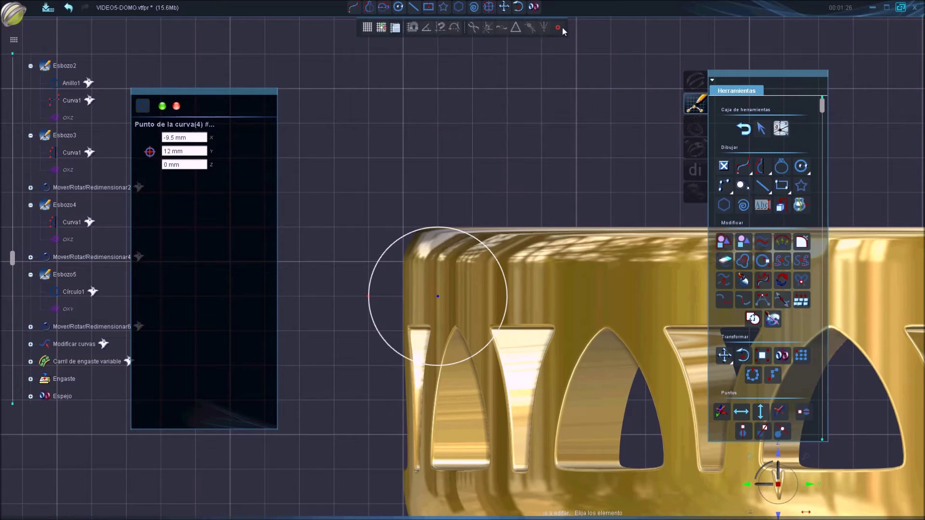
drag(437, 296, 454, 273)
middle_drag(466, 279, 539, 271)
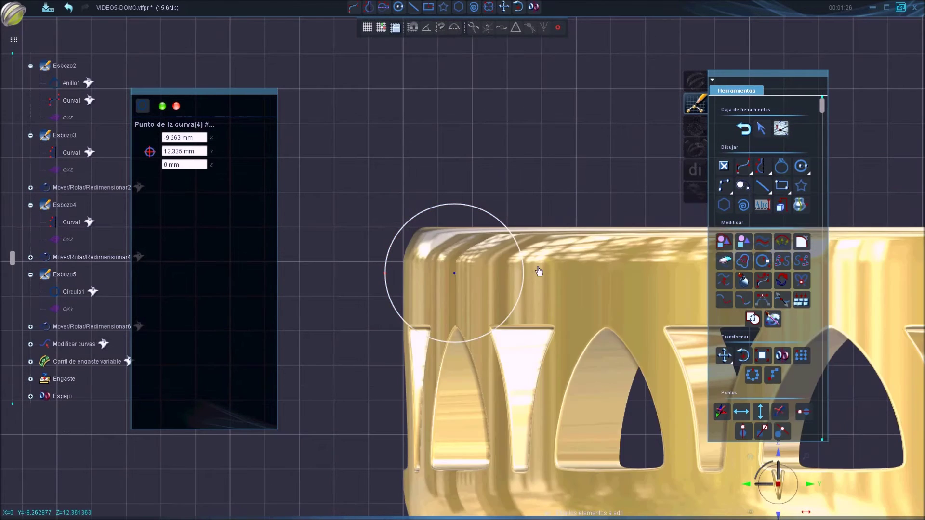
click(522, 268)
drag(522, 269, 522, 269)
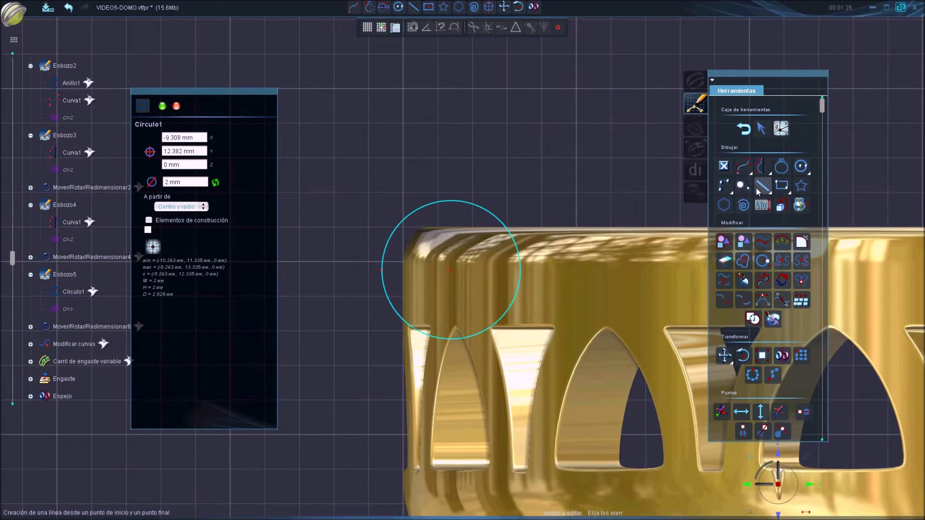
click(762, 186)
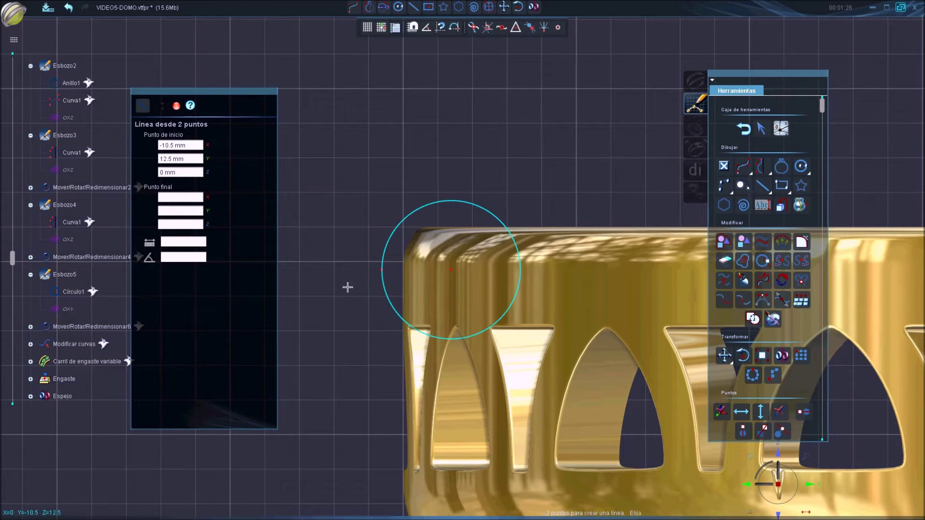
Draw a horizontal and a vertical line crossing the circle
click(331, 296)
click(561, 296)
click(473, 158)
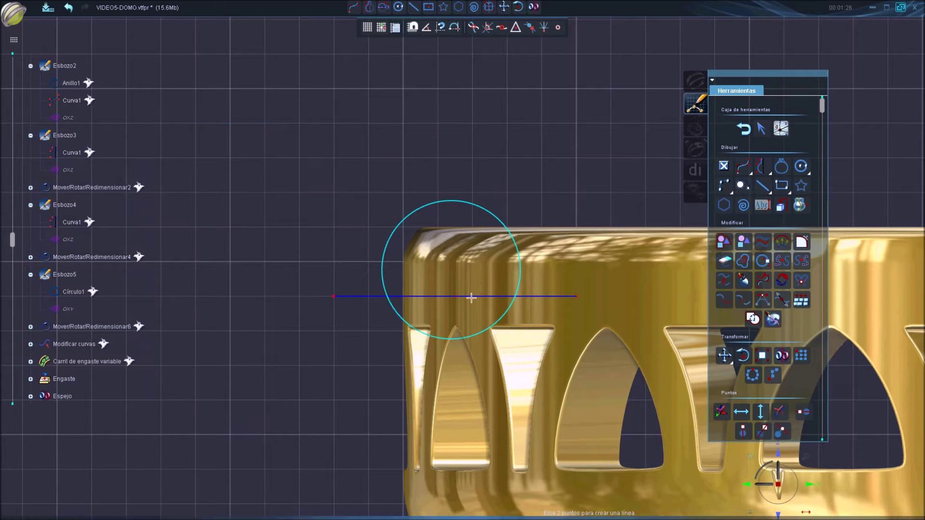
click(473, 364)
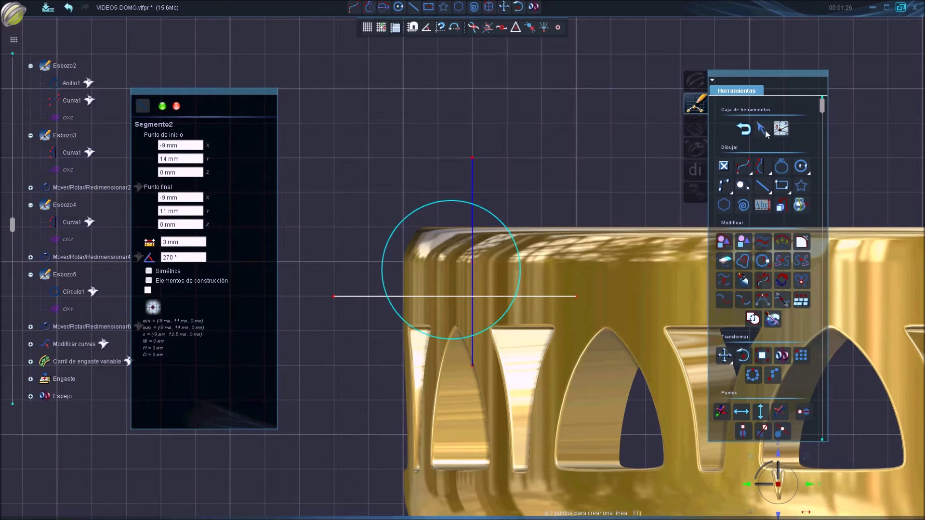
click(762, 129)
middle_drag(607, 214, 764, 469)
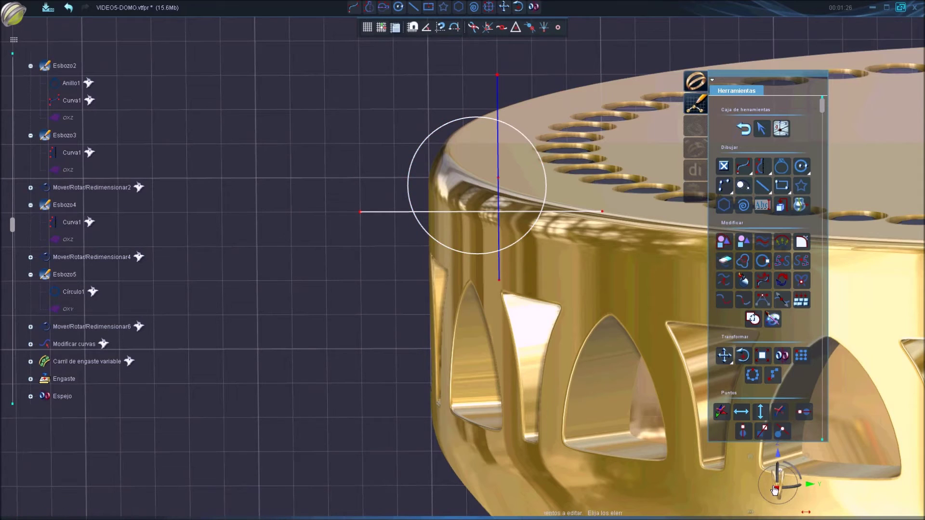
click(774, 490)
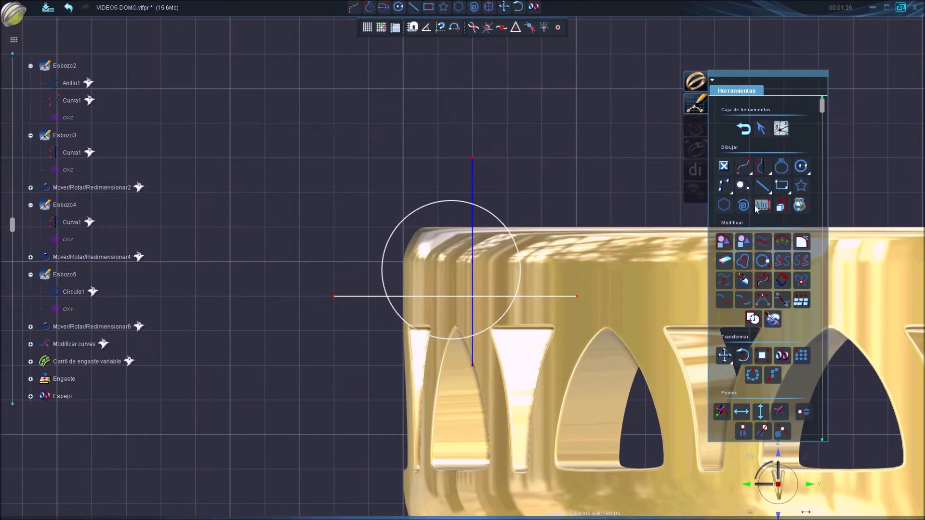
Trim the circle and lines into curved profile Curva2 and close sketch Esbozo6
click(724, 261)
click(517, 257)
click(506, 298)
click(440, 338)
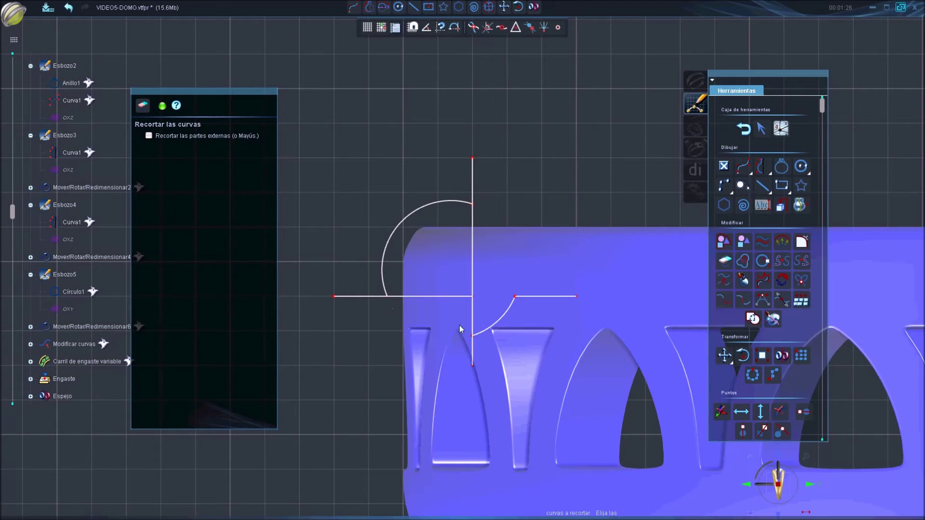
click(473, 321)
click(368, 297)
click(473, 186)
key(Escape)
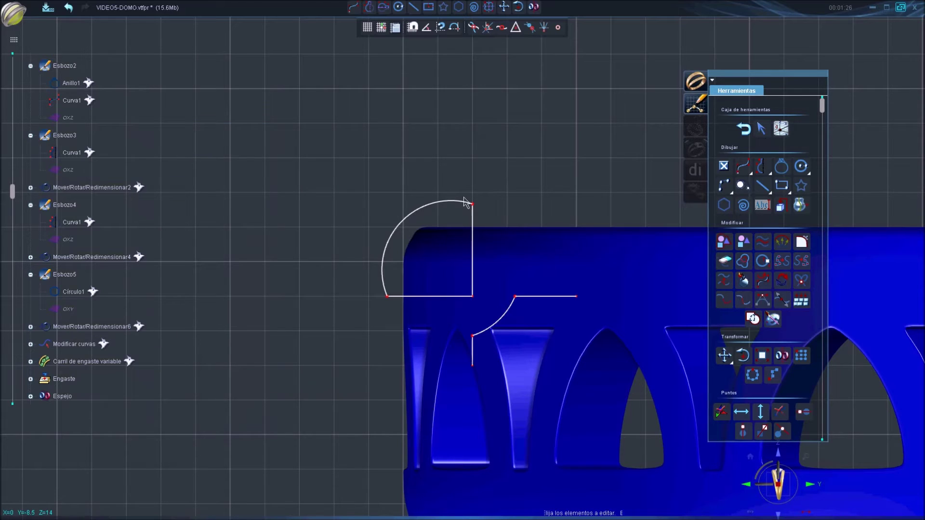
click(432, 295)
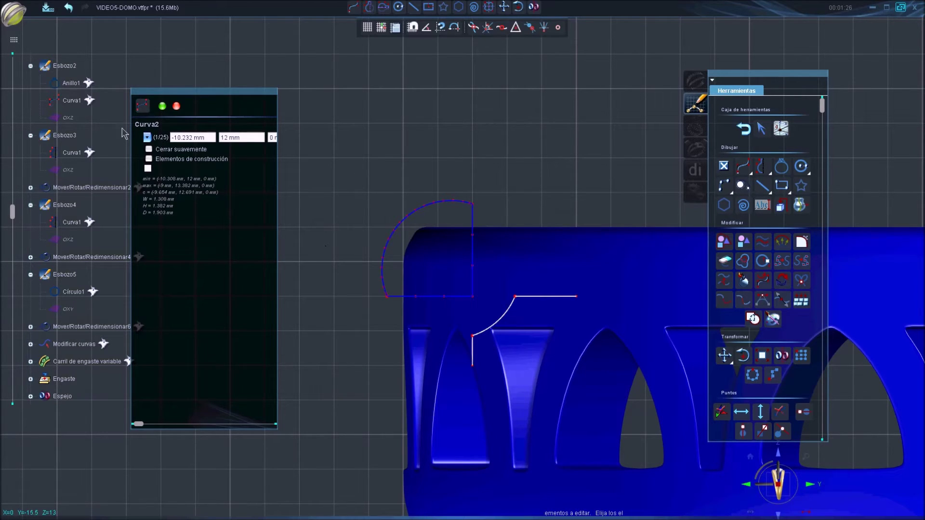
drag(12, 213, 15, 407)
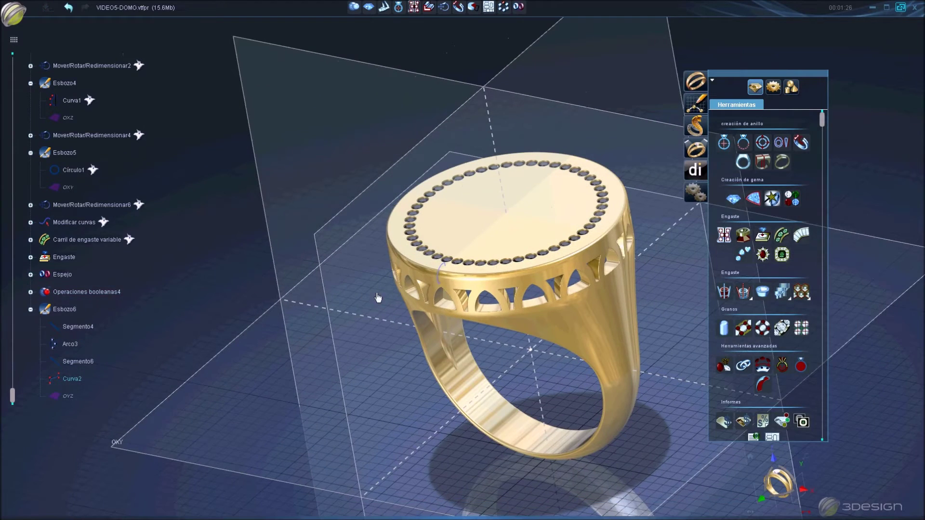
Extrude Curva2 symmetrically 0.75 mm into a solid block
scroll(424, 303, up, 3)
scroll(440, 289, up, 2)
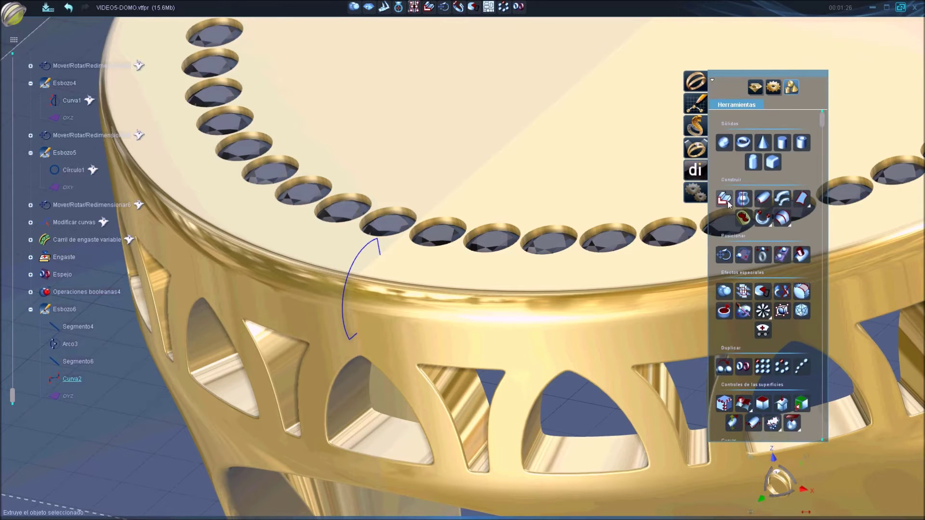
click(725, 199)
click(145, 339)
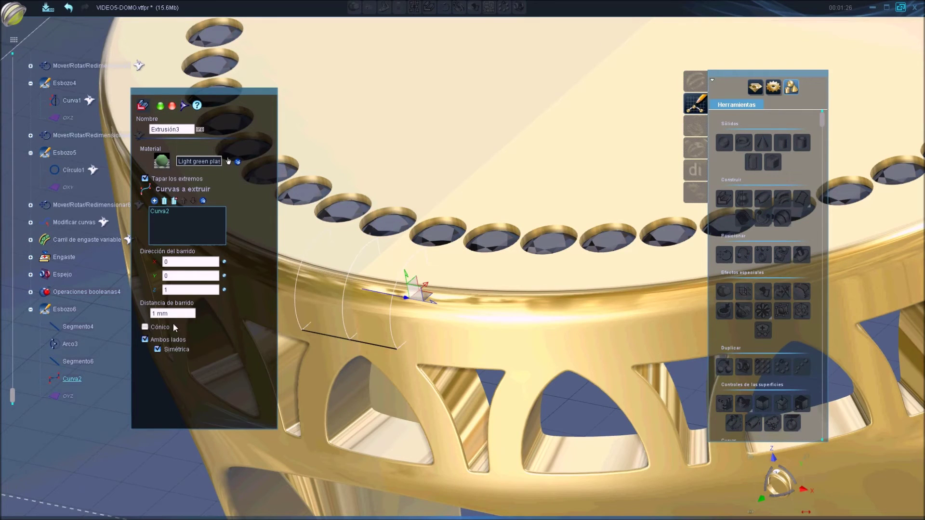
text(0.5)
key(Return)
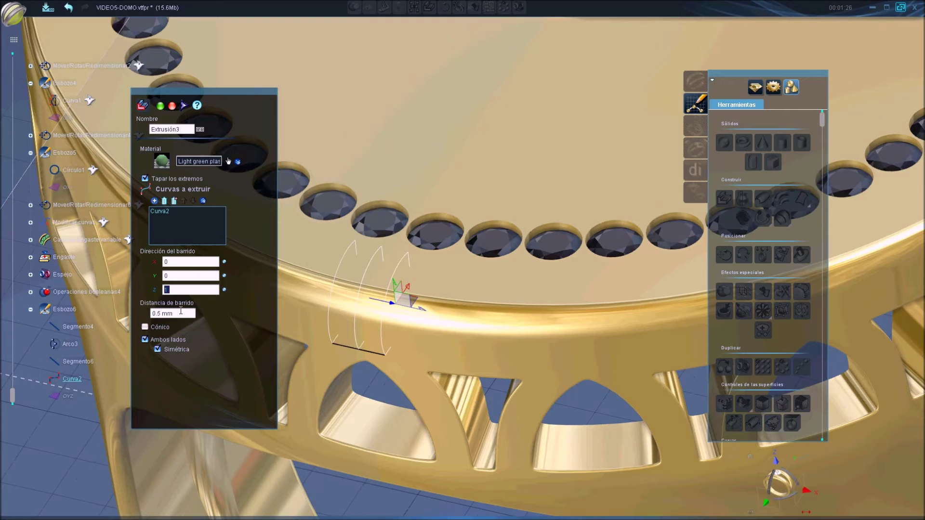
click(181, 312)
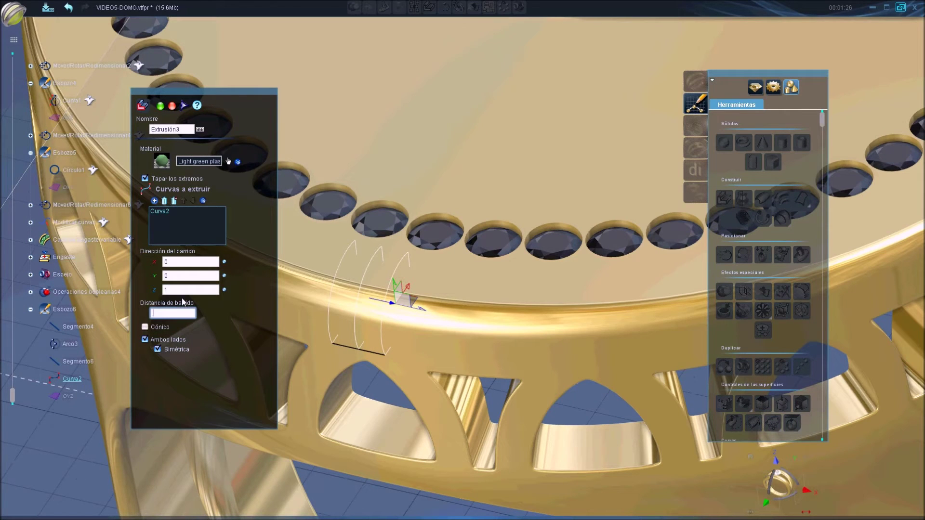
text(75)
key(Return)
key(Return)
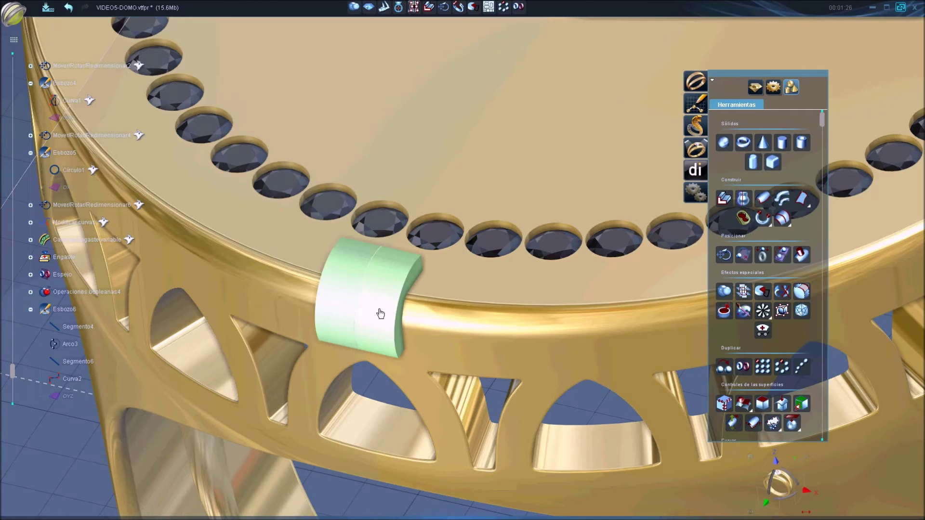
Give the block an 18K yellow gold material
double_click(384, 307)
click(228, 162)
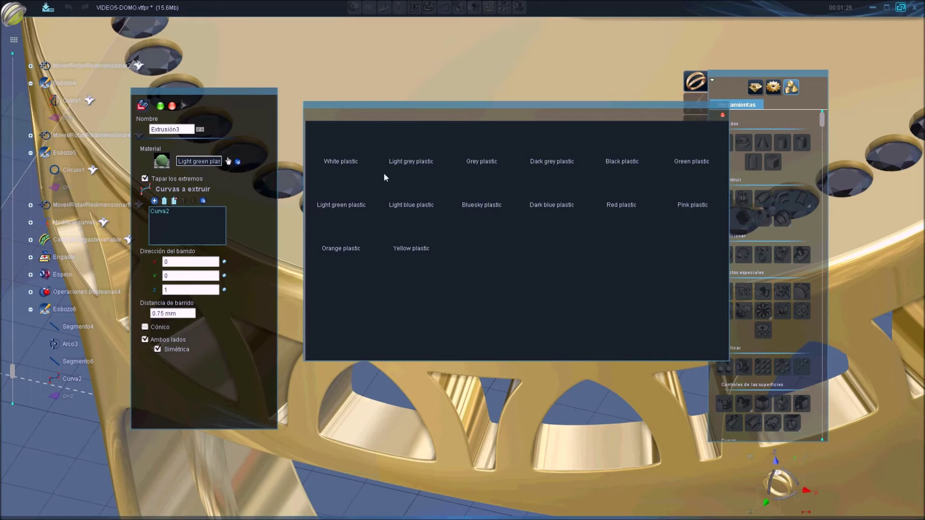
scroll(352, 177, up, 3)
click(336, 195)
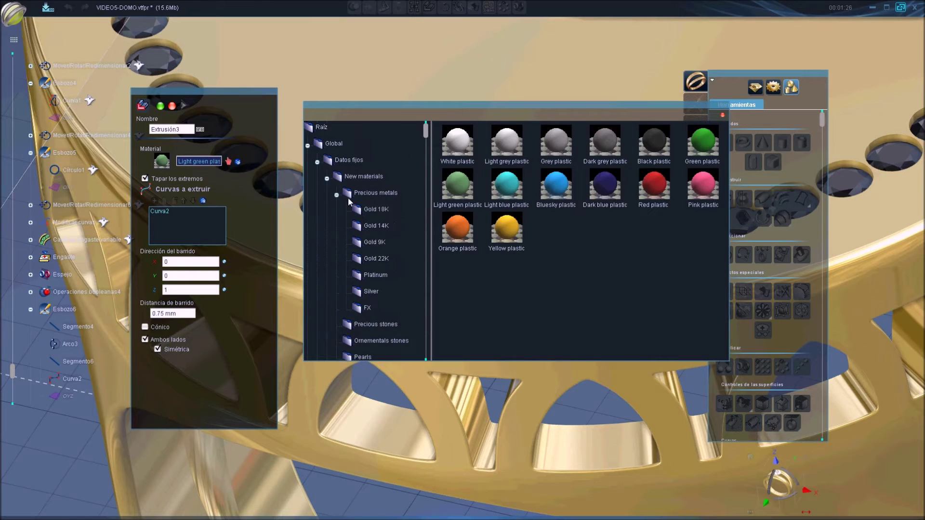
click(375, 209)
double_click(449, 150)
key(Return)
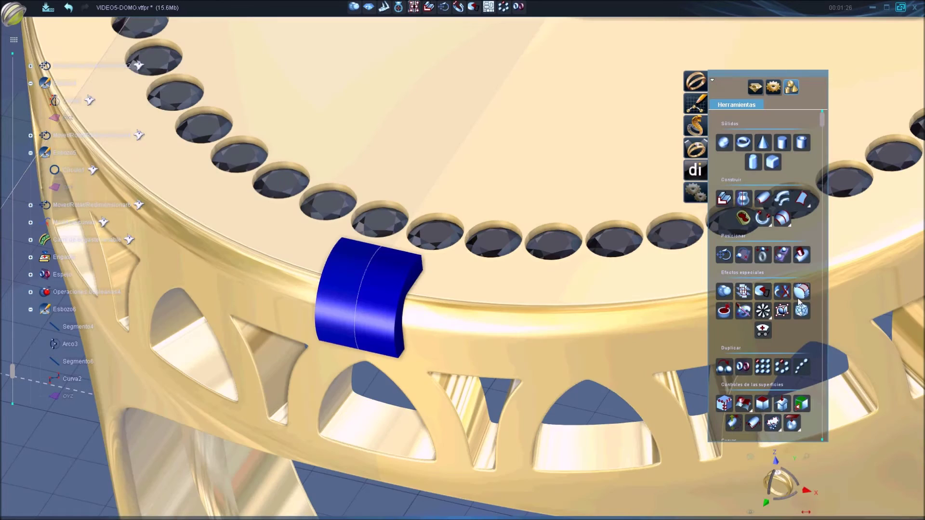
Round the block's edges with a 0.5 mm fillet
click(799, 297)
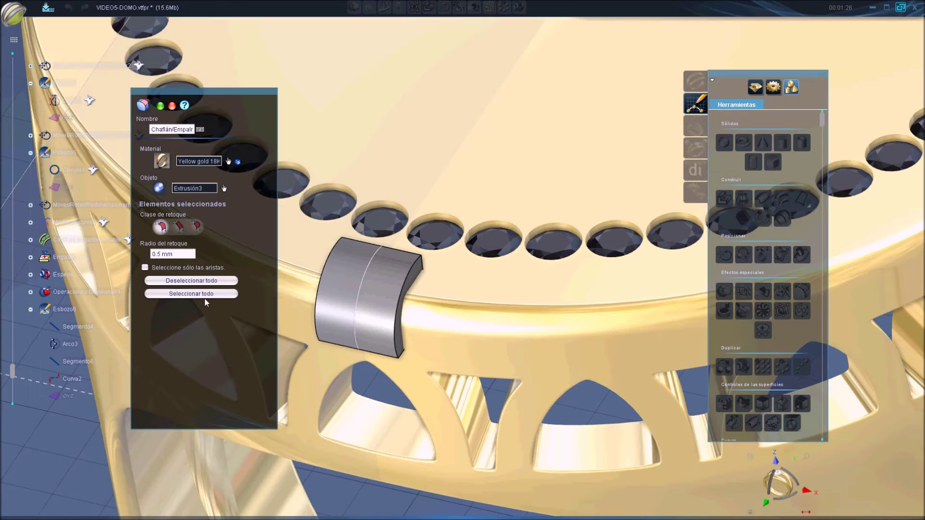
key(Return)
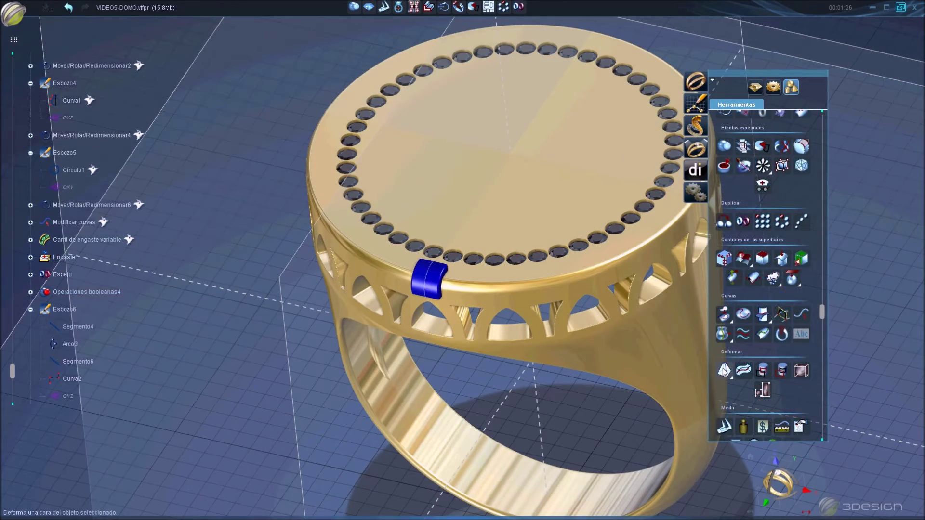
click(724, 371)
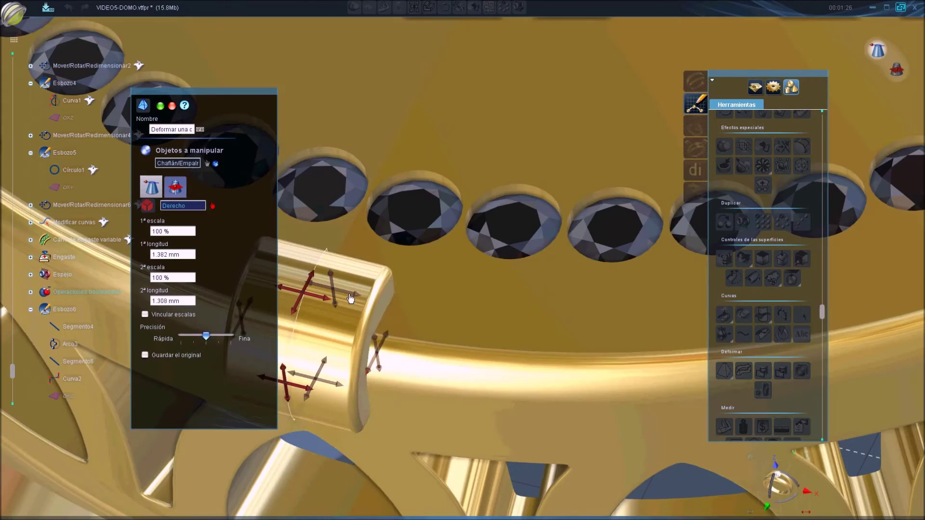
Choose the block's back face to deform and preview the taper in front view
click(351, 298)
drag(304, 235, 289, 230)
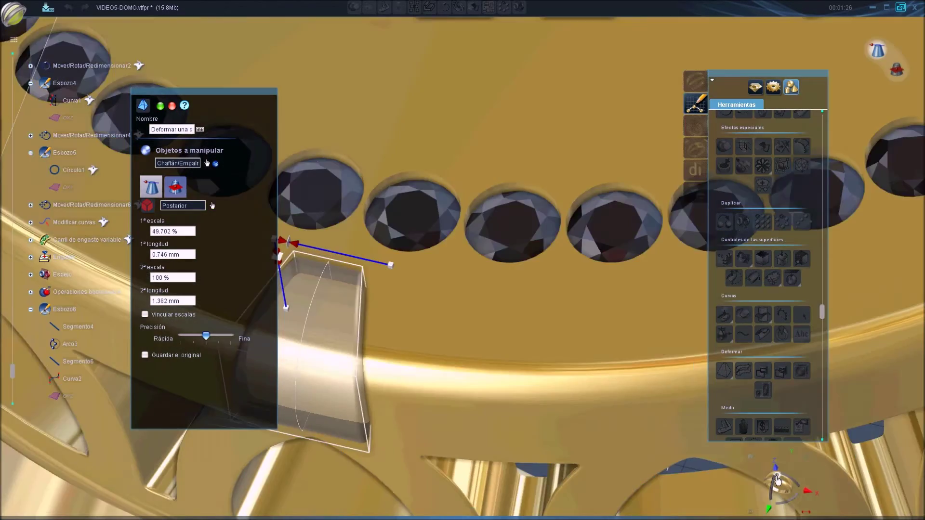
click(769, 480)
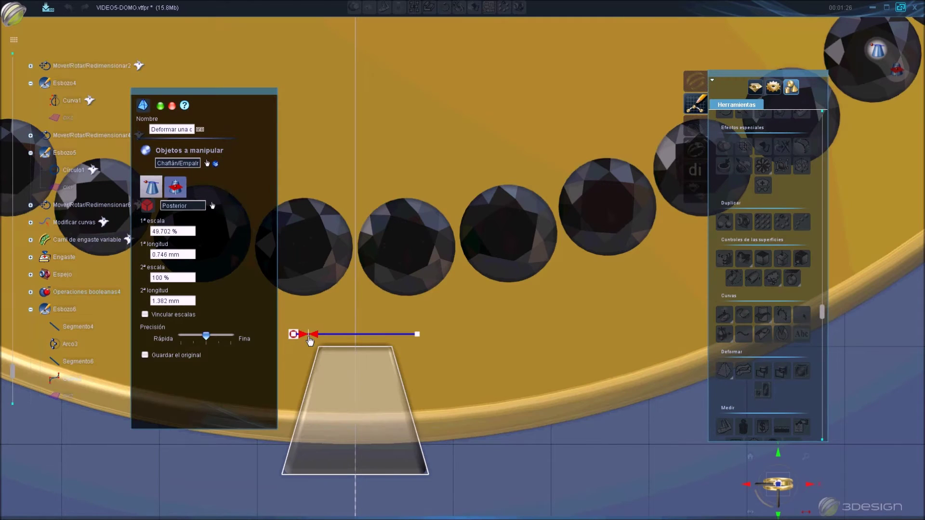
drag(312, 335, 318, 335)
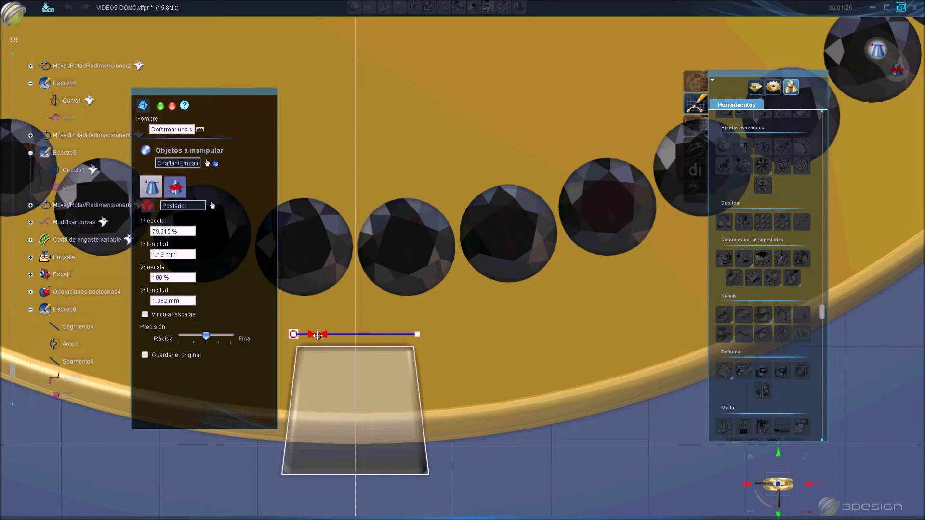
Set the first scale to 88% and apply the face deformation
double_click(187, 239)
text(80)
triple_click(186, 254)
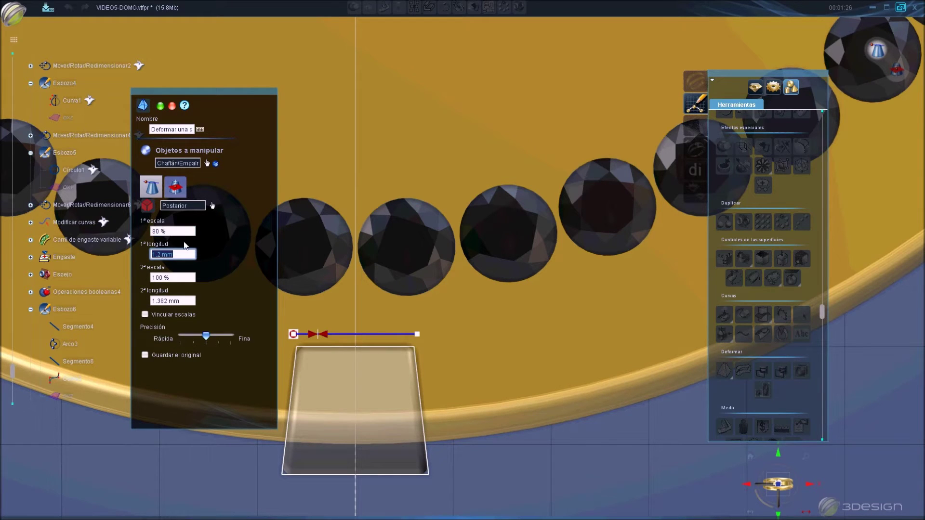
triple_click(183, 231)
text(85)
key(Tab)
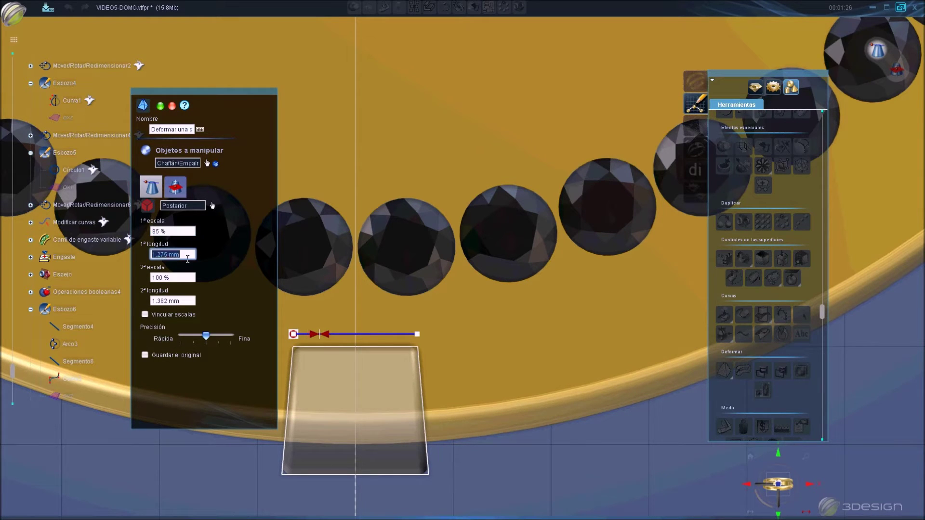
triple_click(187, 233)
text(88)
key(Tab)
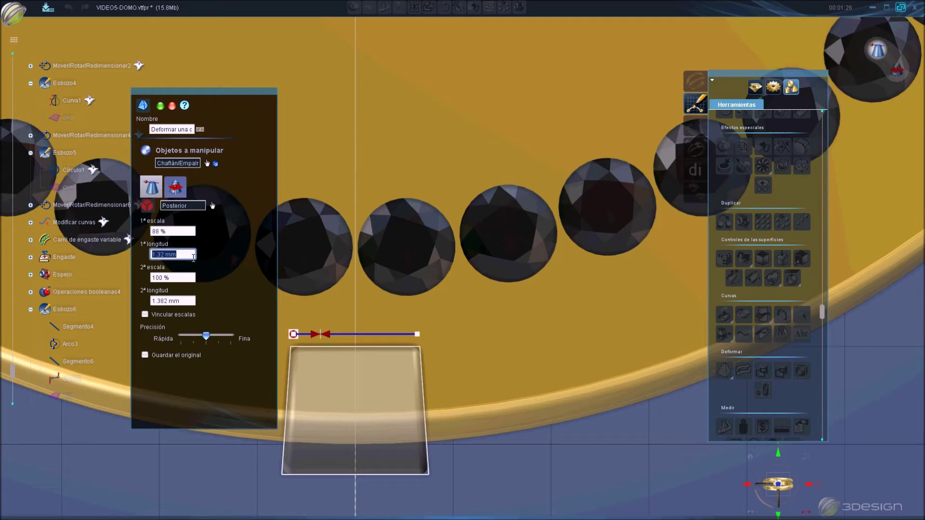
key(Return)
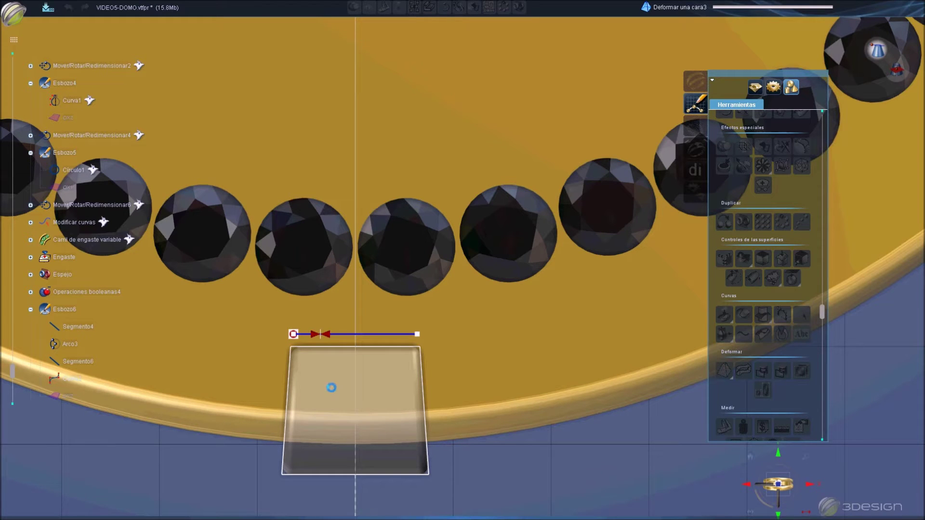
scroll(378, 379, down, 3)
scroll(382, 380, down, 2)
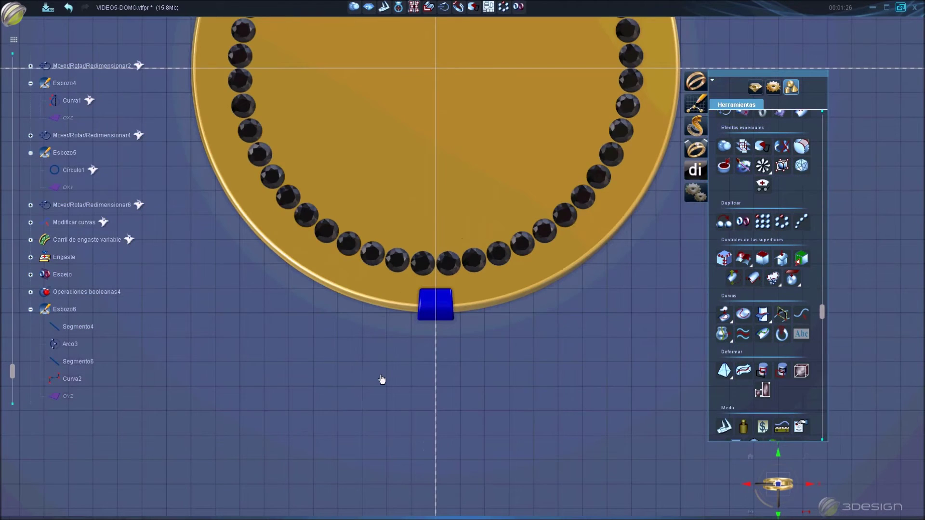
Duplicate the tapered block 42 times around OZ over 360°
mouse_move(296, 259)
middle_down()
mouse_move(282, 158)
mouse_move(536, 80)
middle_up()
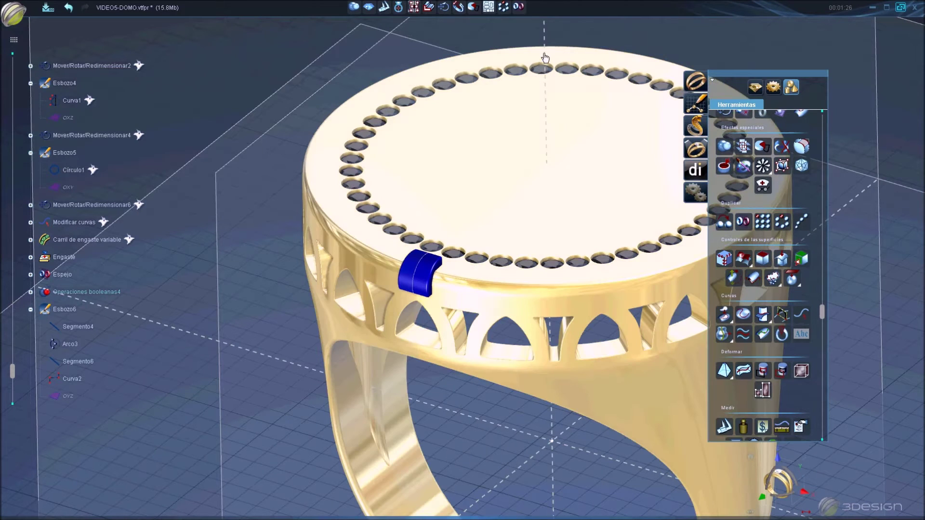
click(505, 7)
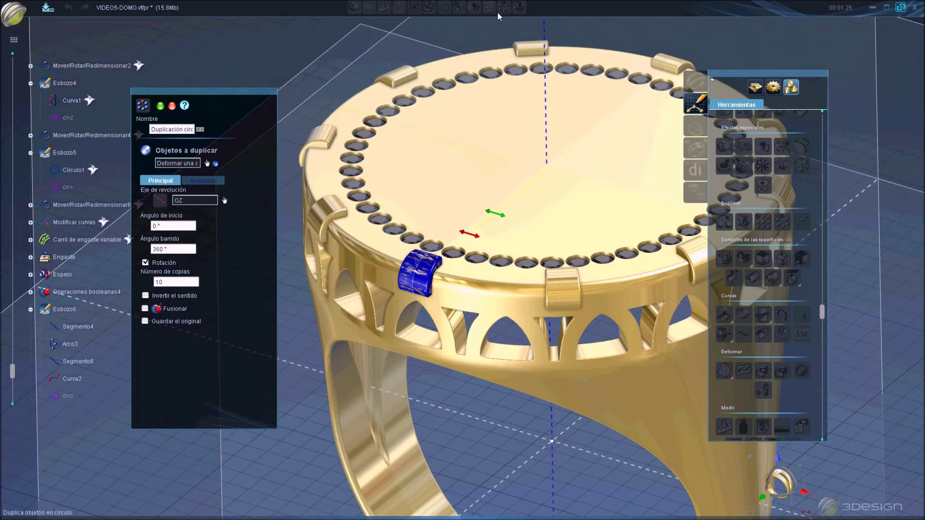
double_click(185, 282)
text(0)
click(184, 250)
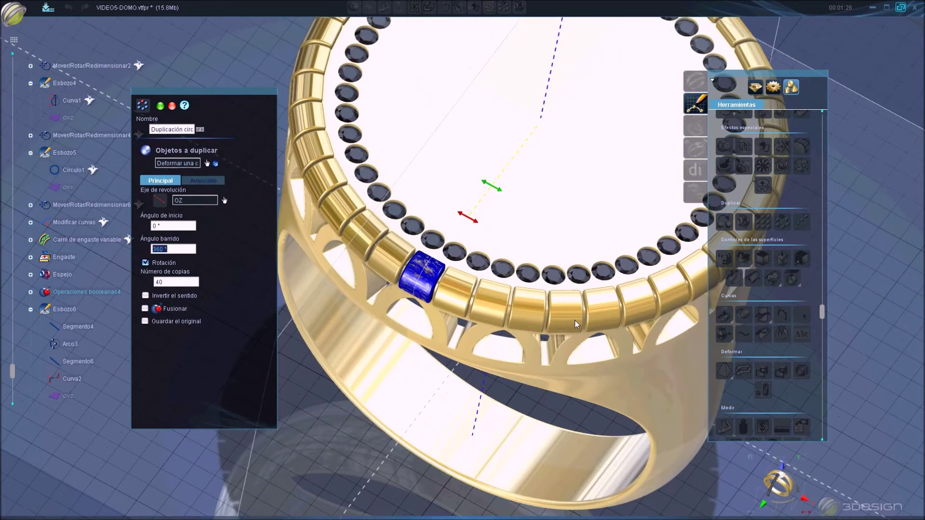
double_click(187, 280)
text(42)
click(185, 248)
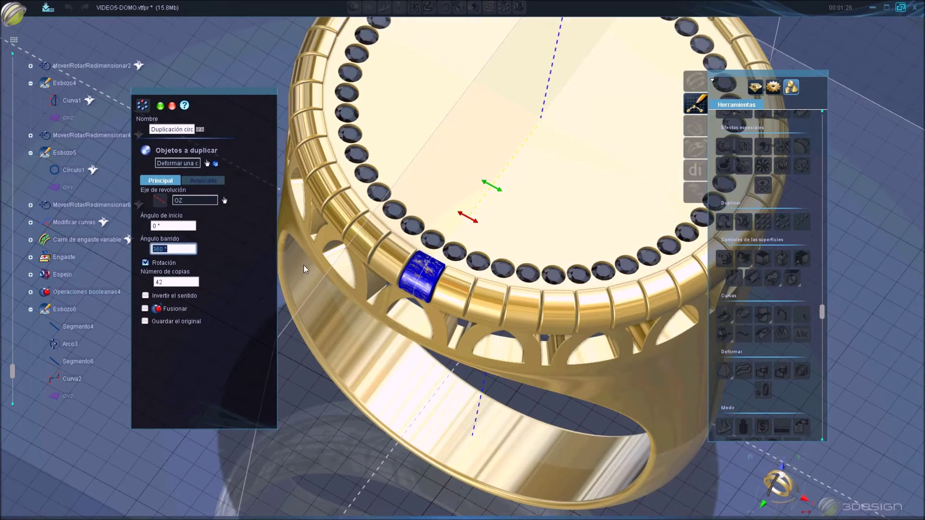
key(Return)
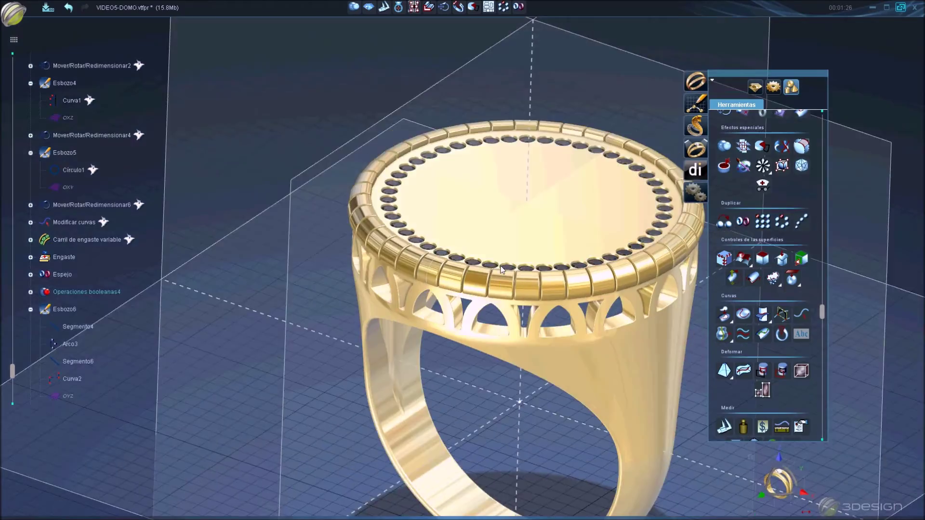
mouse_move(501, 270)
right_down()
mouse_move(523, 193)
mouse_move(571, 265)
mouse_move(568, 310)
mouse_move(423, 316)
mouse_move(612, 331)
mouse_move(383, 212)
mouse_move(383, 201)
mouse_move(553, 347)
right_up()
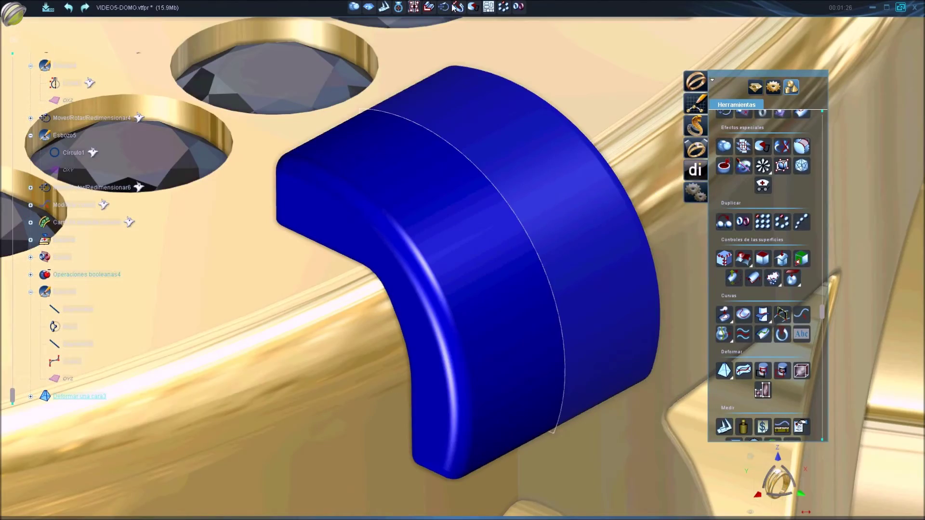
Create a 0.8-scaled copy of a rim block, keeping the original, with proportional scaling off
click(454, 7)
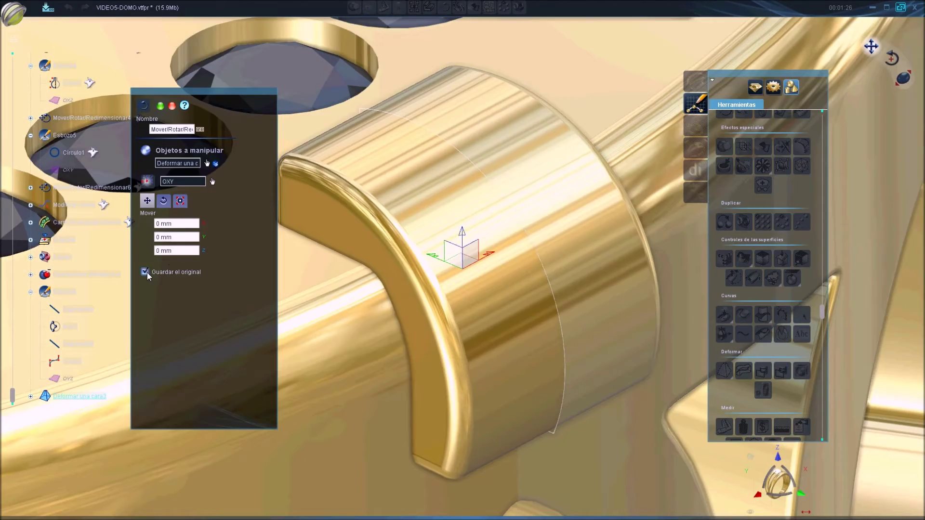
mouse_move(471, 302)
right_down()
mouse_move(578, 252)
mouse_move(624, 207)
right_up()
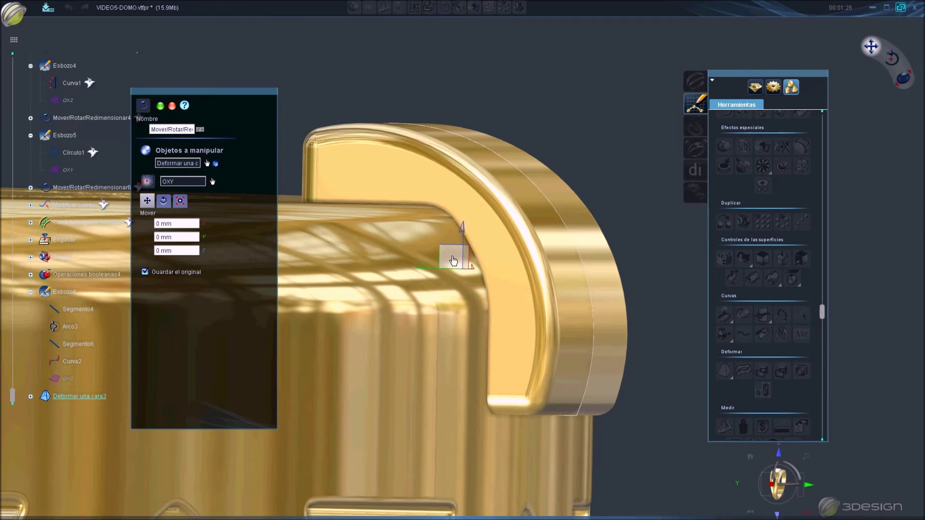
drag(460, 265, 449, 259)
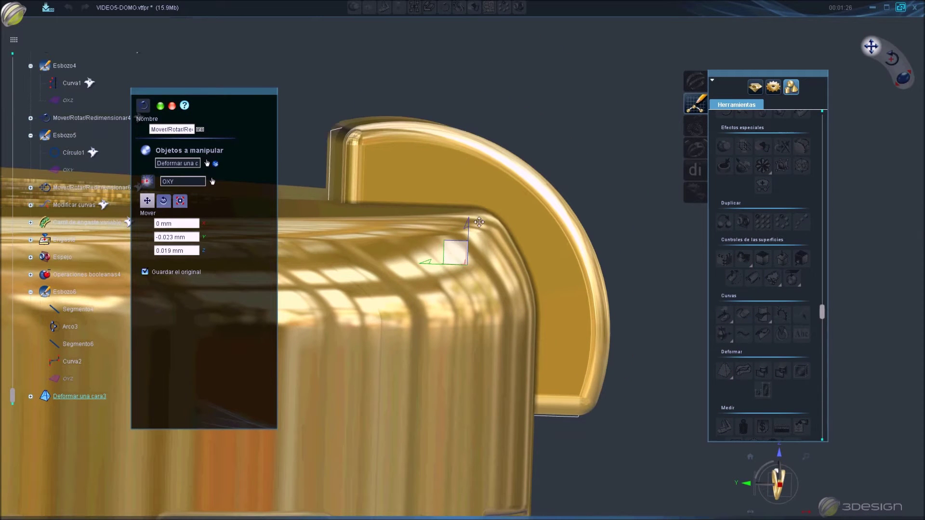
right_drag(450, 259, 519, 182)
drag(520, 183, 522, 180)
click(180, 203)
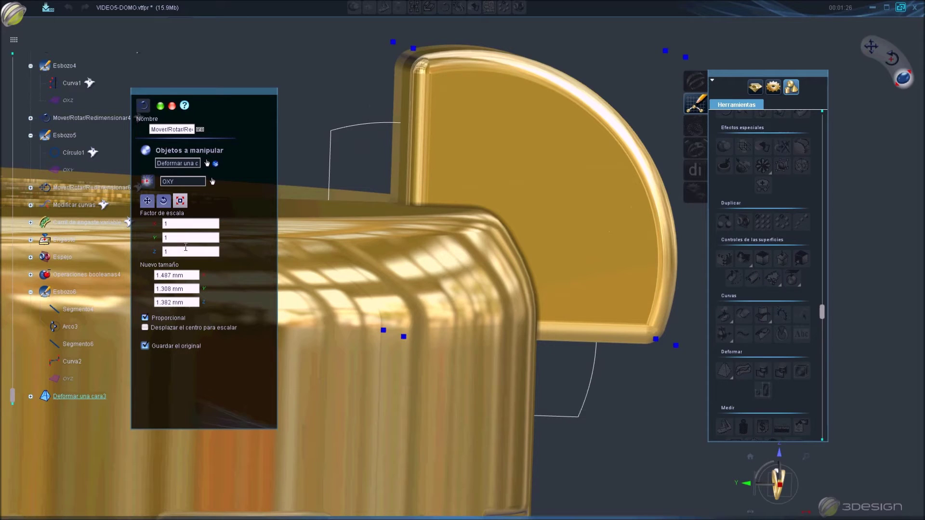
key(Tab)
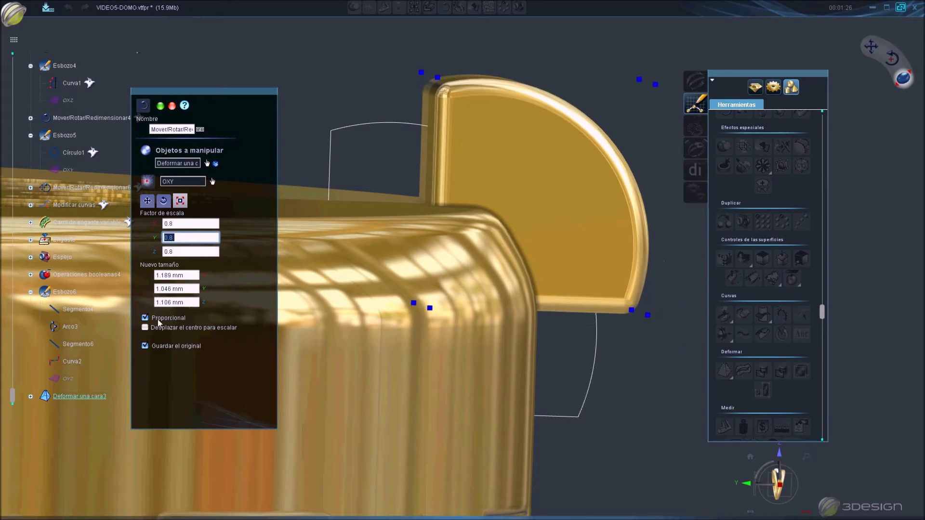
click(145, 318)
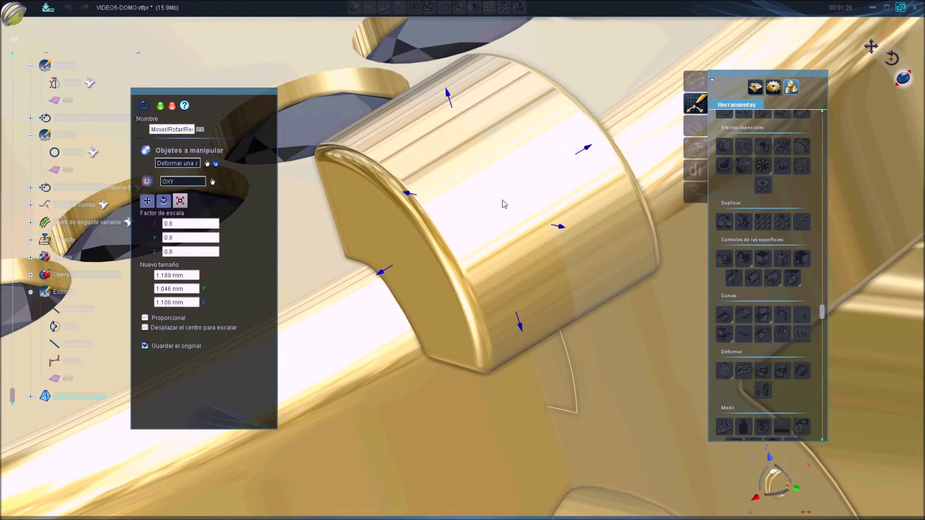
key(Return)
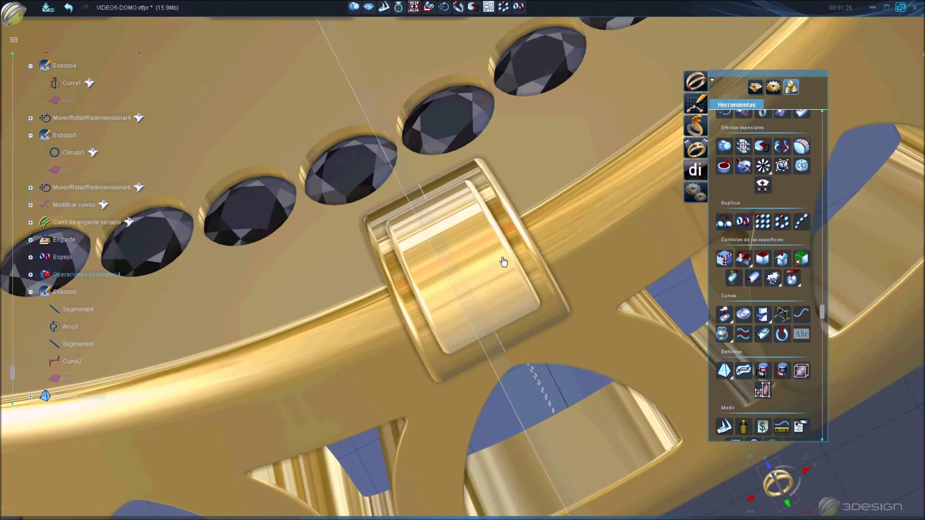
Narrow the smaller copy to 0.609 along X
click(503, 262)
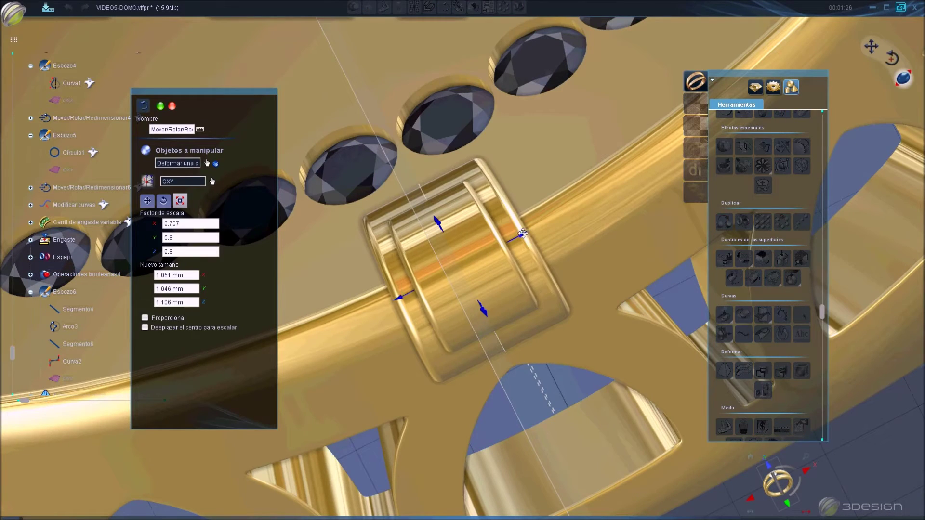
drag(522, 235, 520, 235)
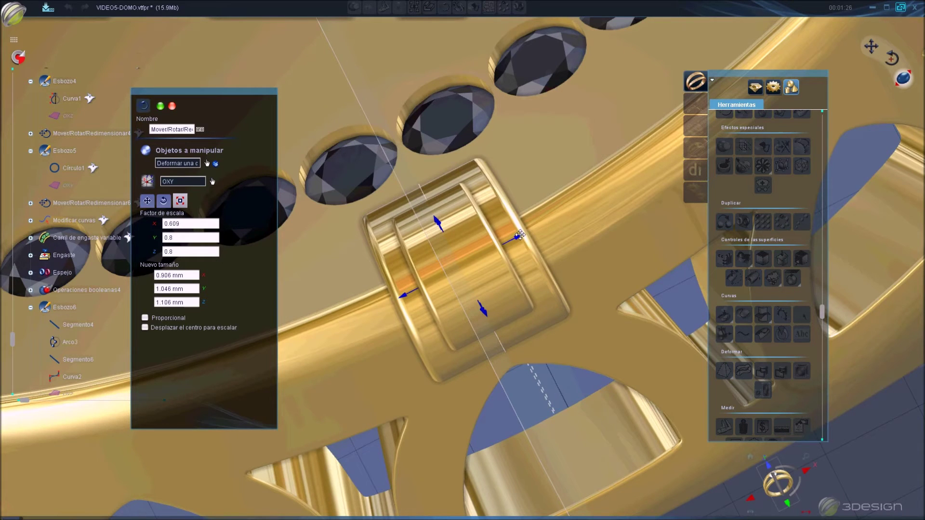
middle_drag(436, 294, 501, 323)
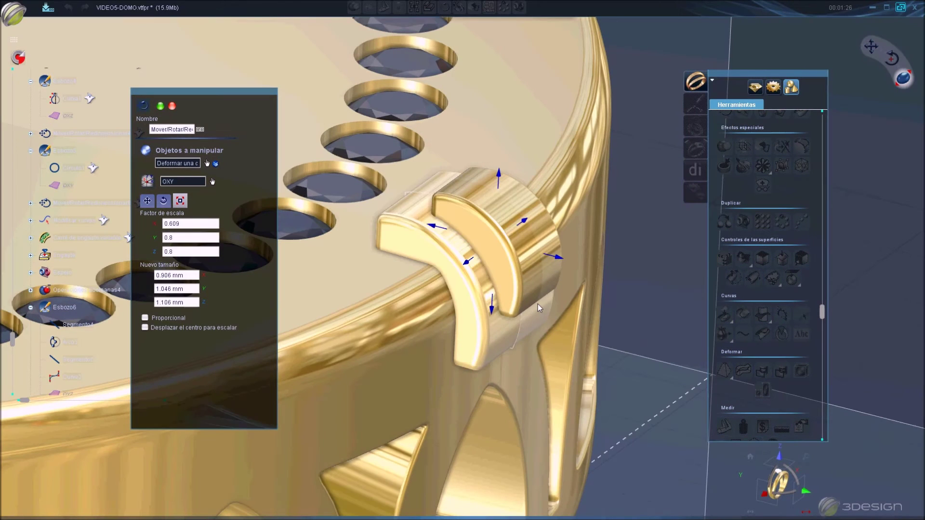
click(479, 312)
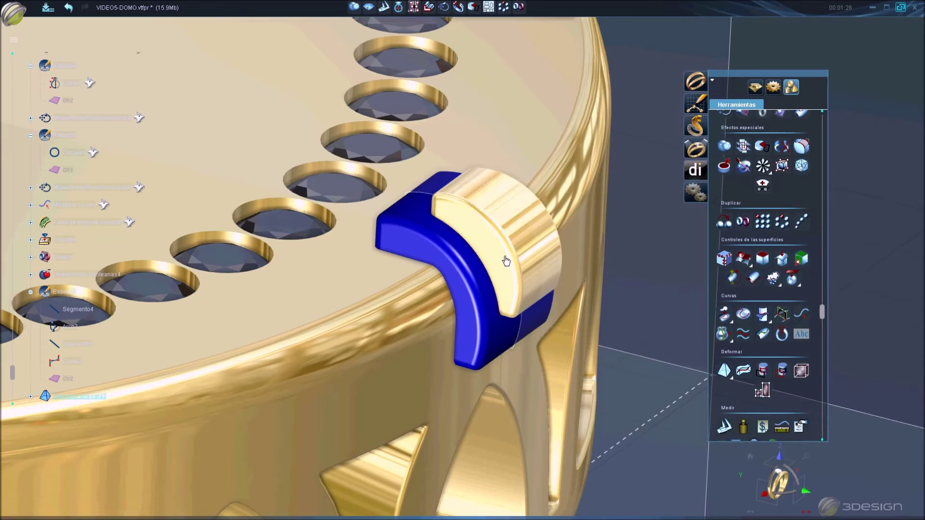
Subtract the smaller copy to cut a square window through the rim block
click(355, 7)
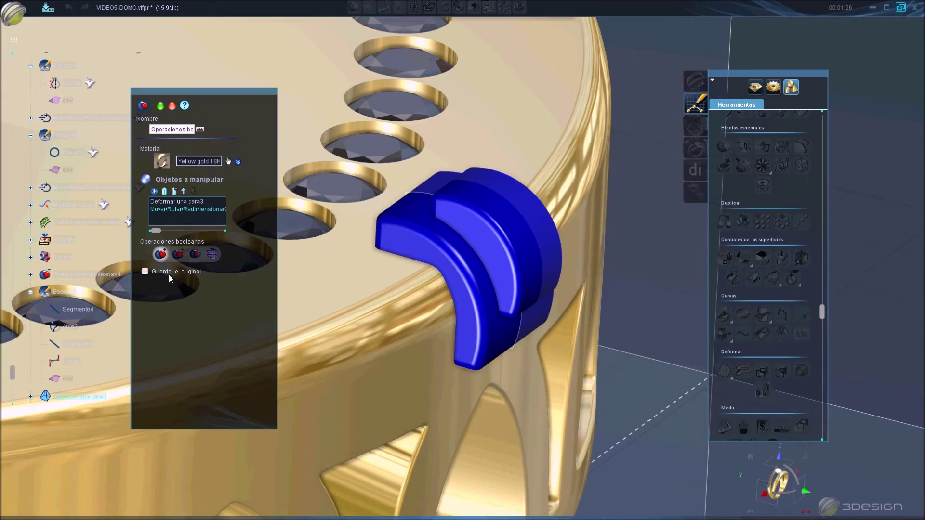
click(178, 255)
middle_drag(615, 262, 278, 333)
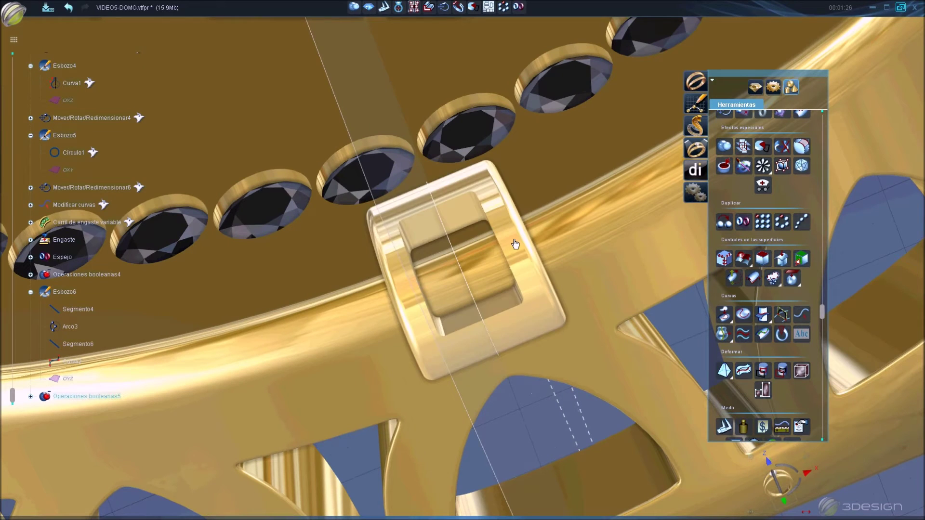
Fillet the windowed block's edges at 0.5 mm and view the whole ring
click(530, 248)
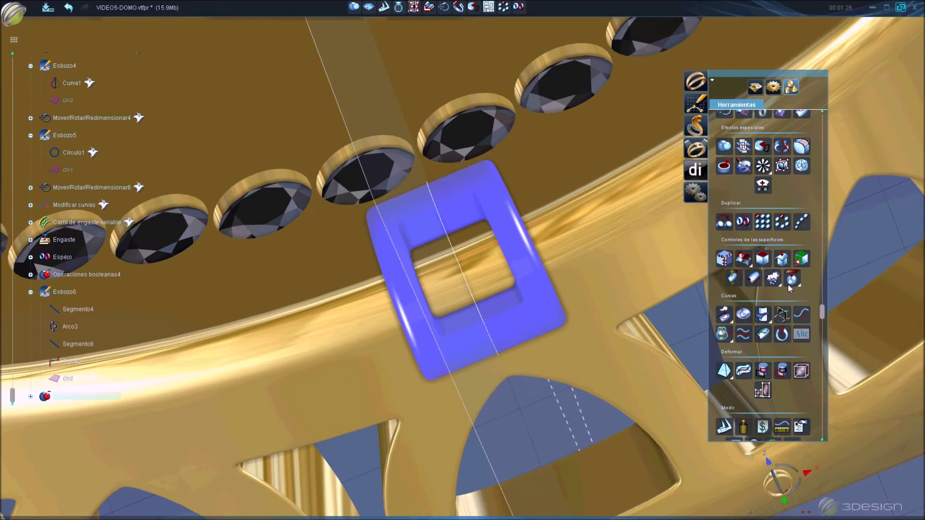
click(801, 146)
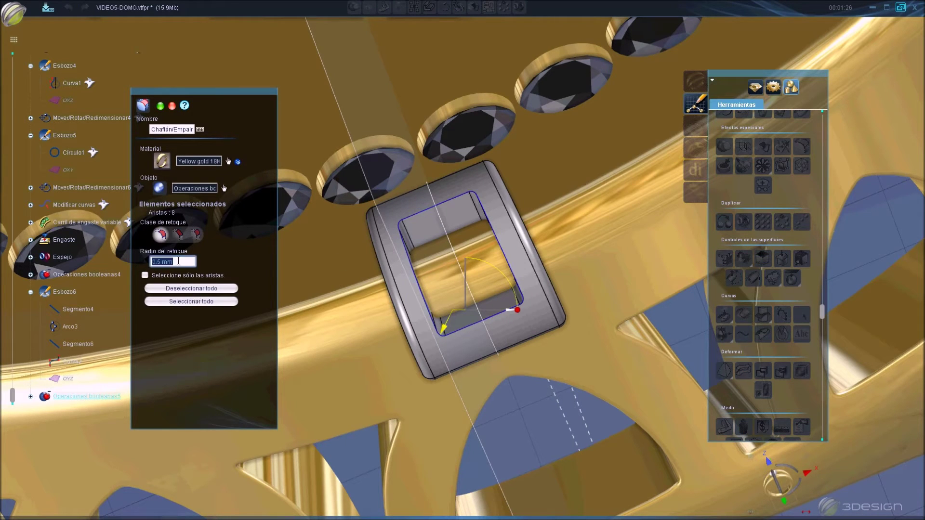
key(Return)
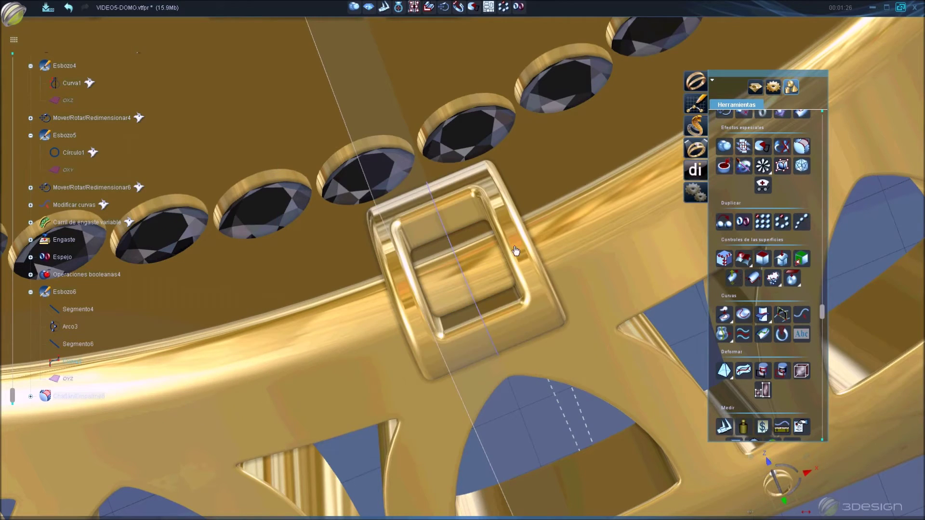
click(480, 307)
scroll(480, 307, down, 10)
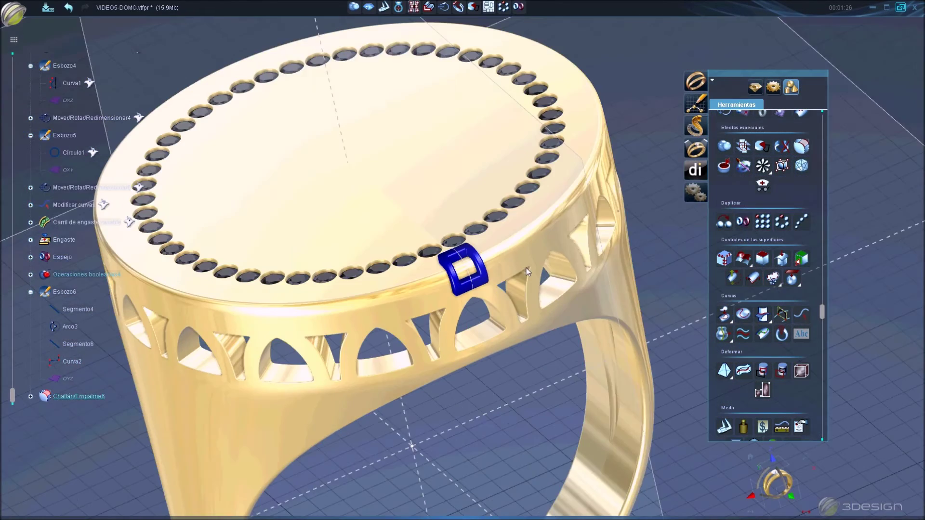
middle_drag(526, 268, 298, 60)
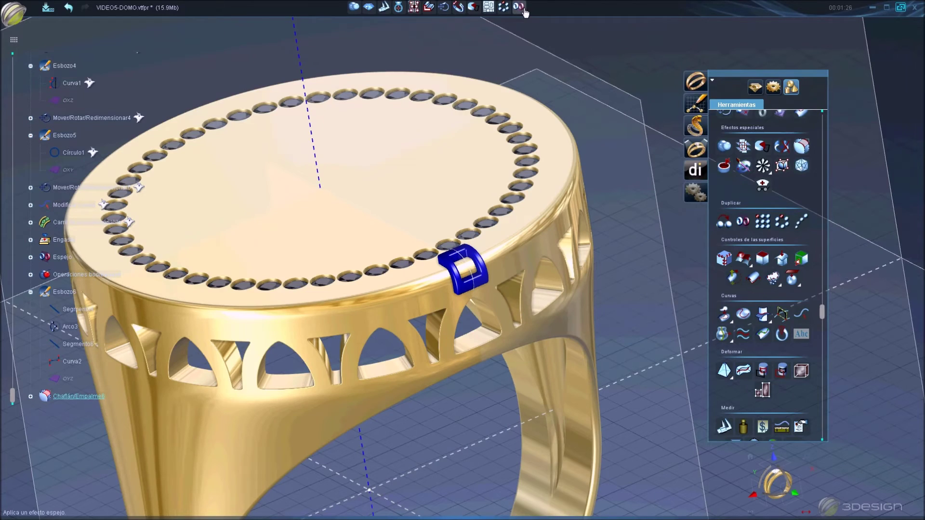
Duplicate the windowed link 42 times around OZ over 360°
click(506, 7)
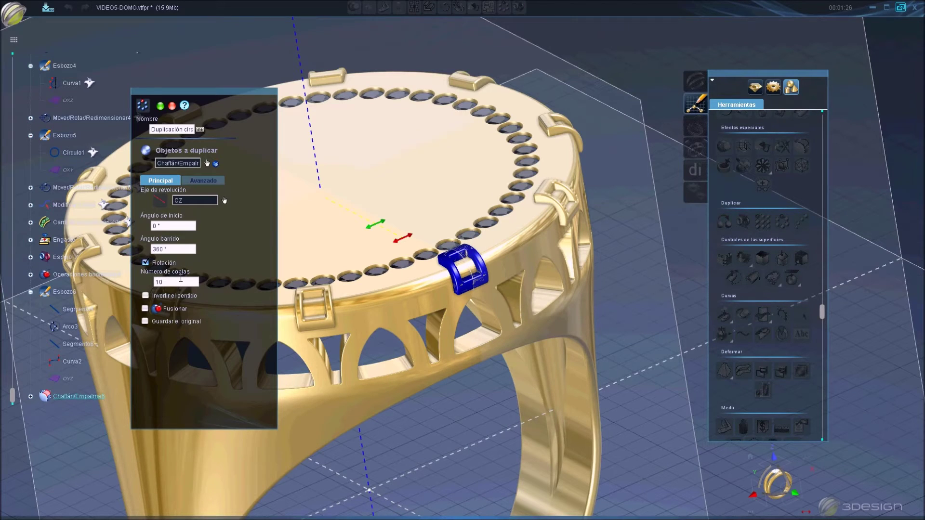
click(184, 249)
middle_drag(466, 276, 441, 382)
key(Return)
Inspect the ring from several angles, reset the view and save the file
scroll(441, 383, up, 2)
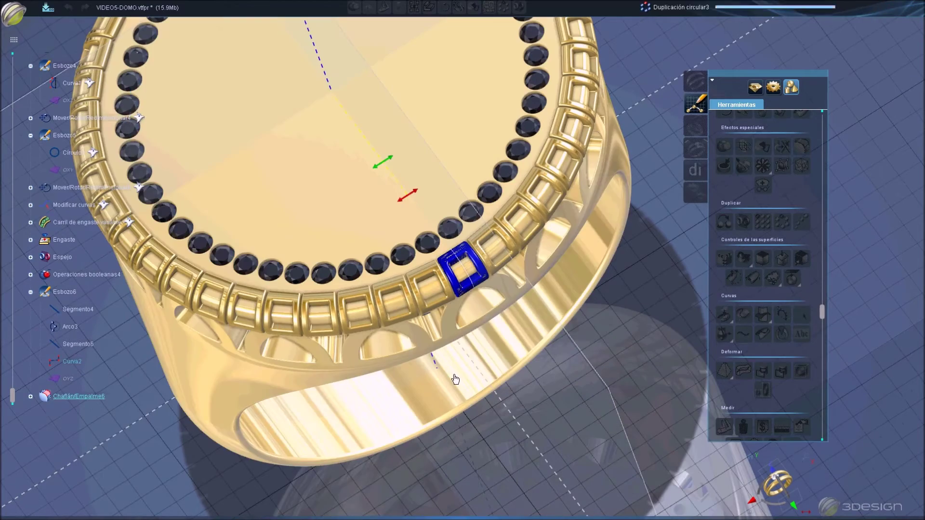
scroll(456, 379, down, 5)
middle_drag(332, 256, 386, 214)
scroll(589, 190, up, 2)
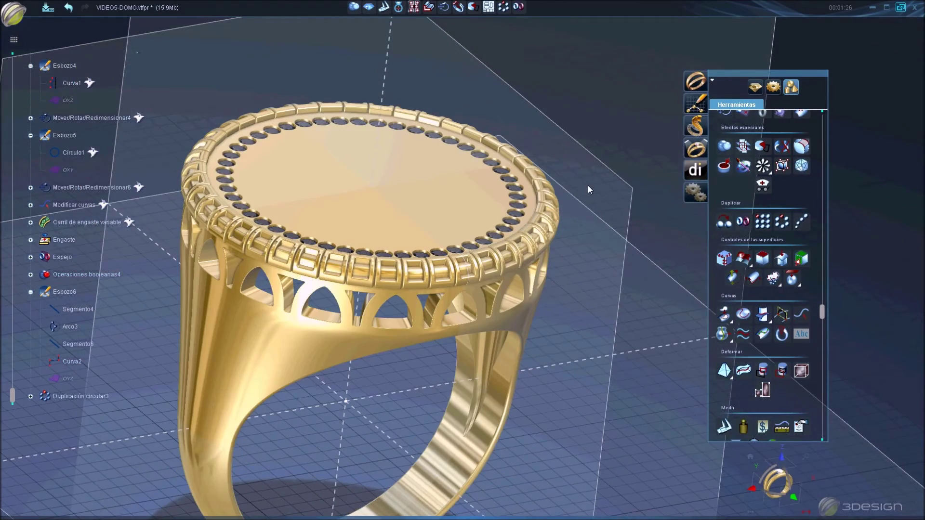
middle_drag(571, 230, 560, 353)
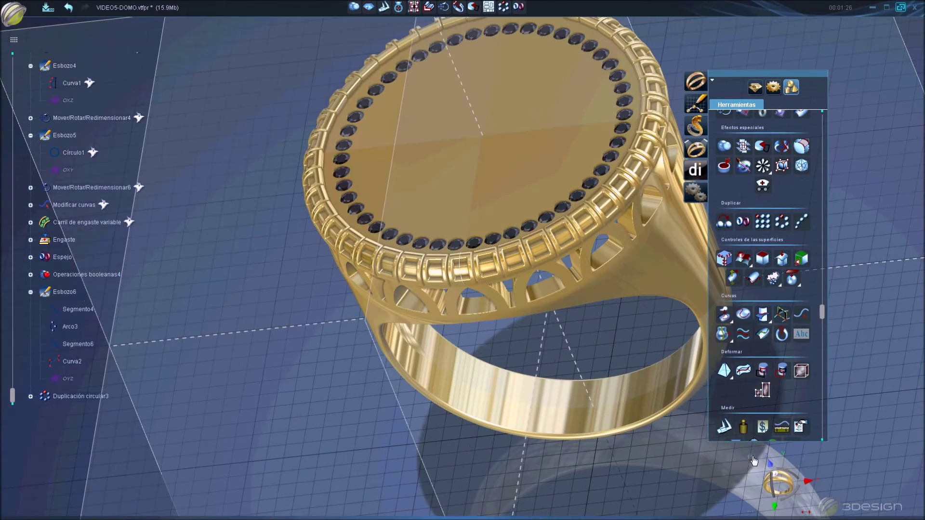
click(754, 461)
key(ctrl+s)
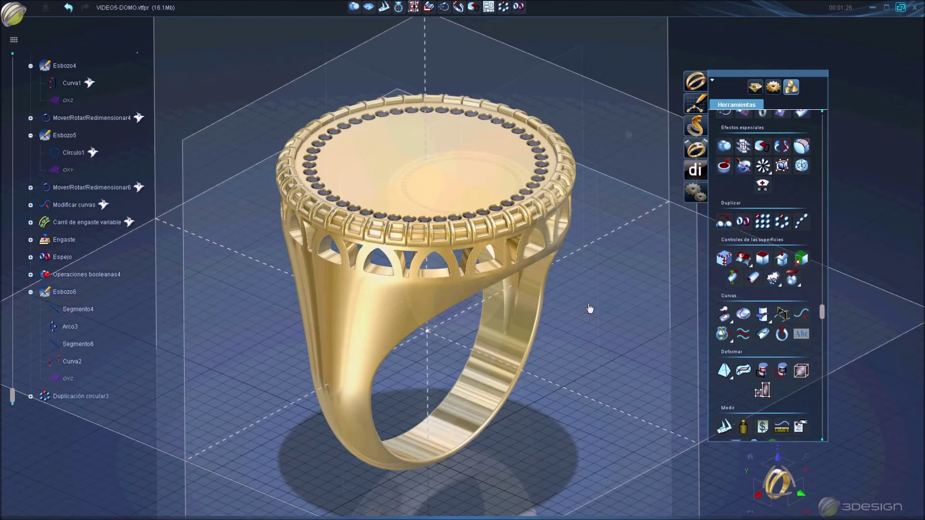
Start a Grano bead at the origin with the Redondeado end shape
click(755, 88)
click(722, 329)
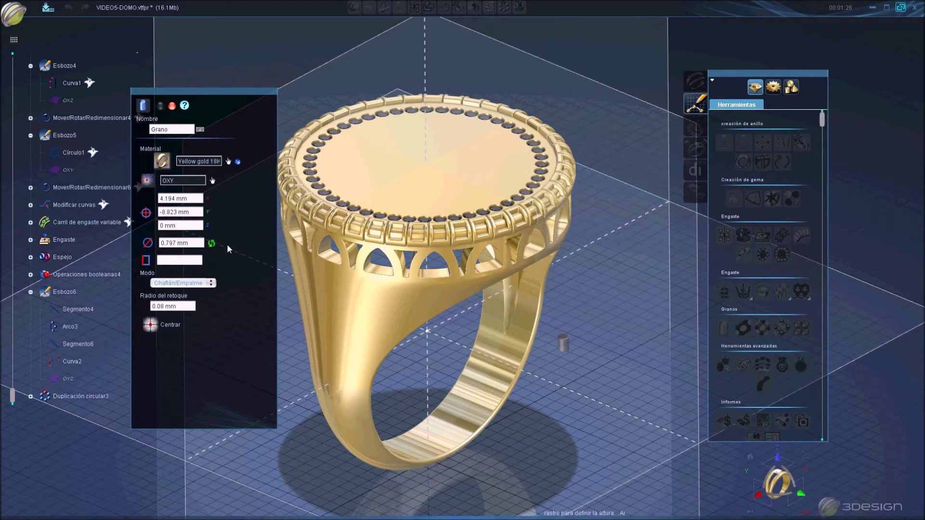
double_click(195, 242)
key(BackSpace)
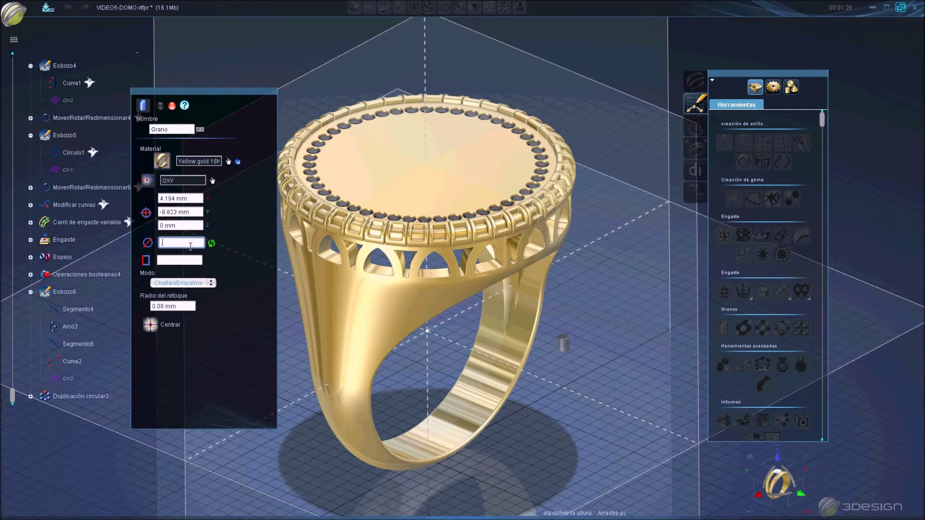
text(.5)
key(Return)
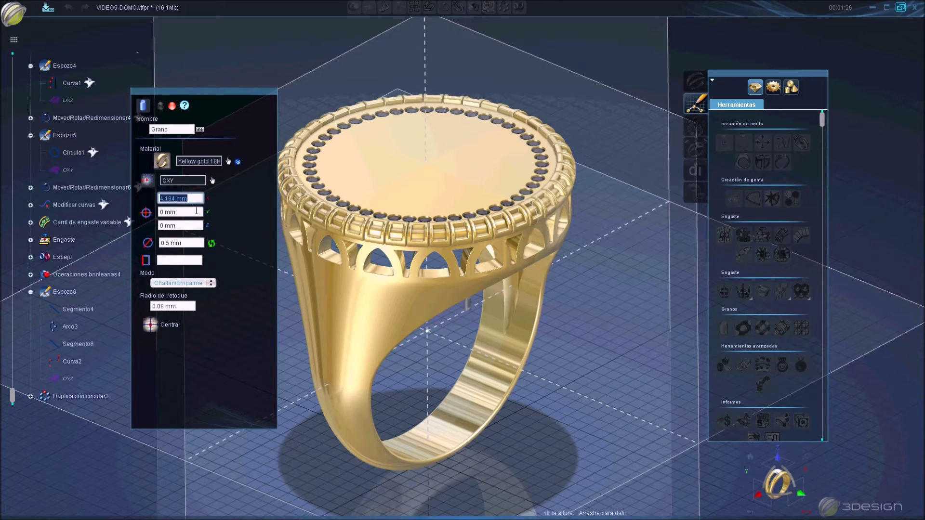
click(176, 283)
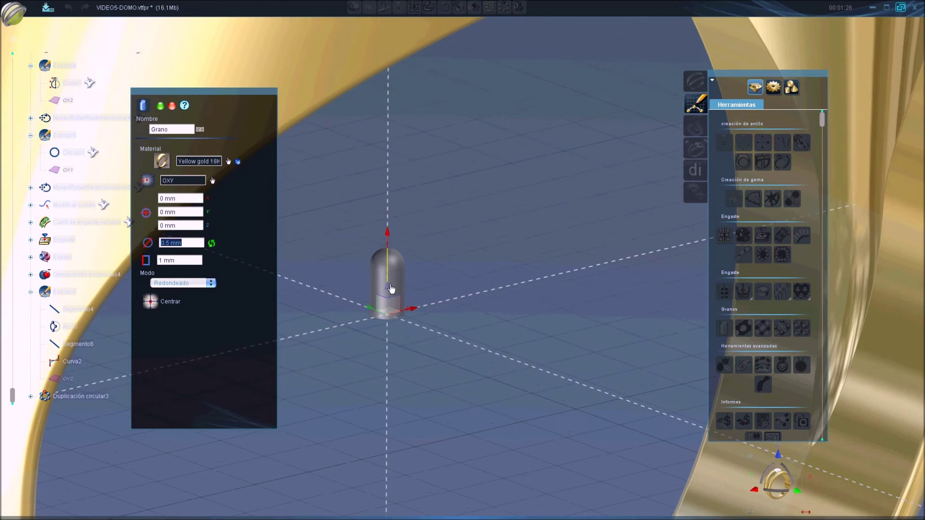
Size the bead to 0.4 mm diameter, about 0.8 mm tall, at Z -0.25 mm
drag(391, 289, 389, 304)
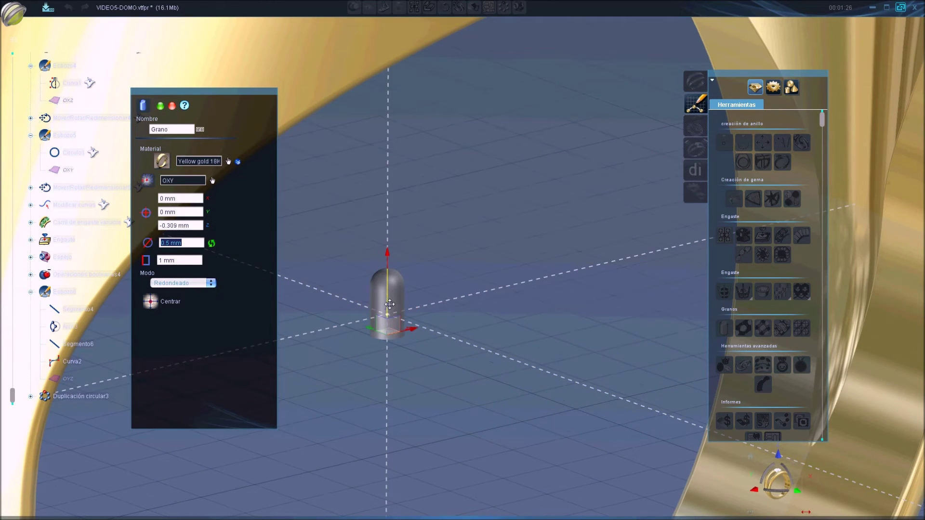
drag(390, 265, 388, 273)
drag(388, 307, 388, 307)
click(196, 243)
text(0.4)
key(shift+Tab)
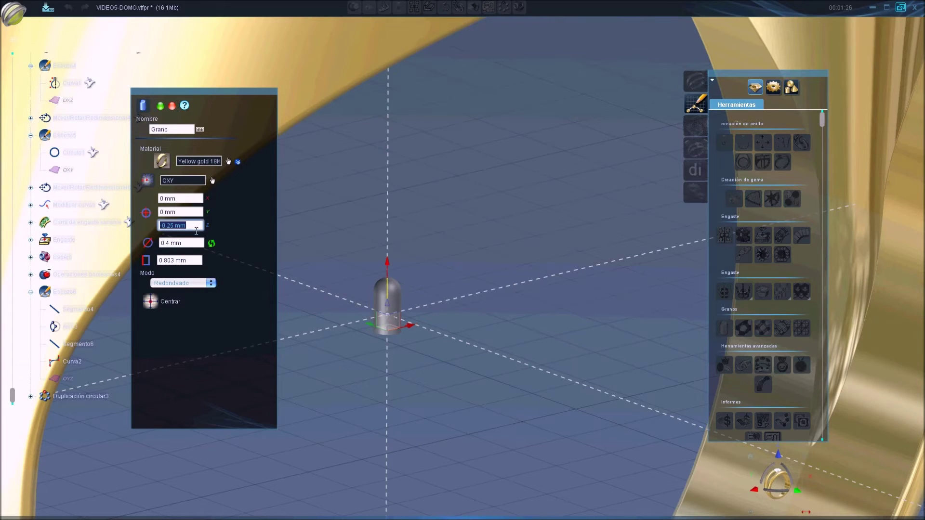
key(Return)
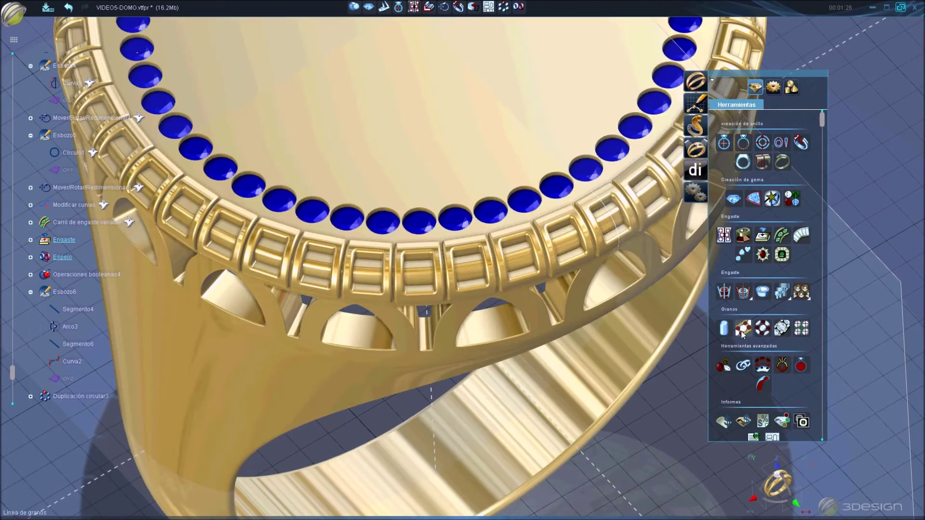
Line both sides of the stones with Grano beads at an 80° opening angle
click(743, 328)
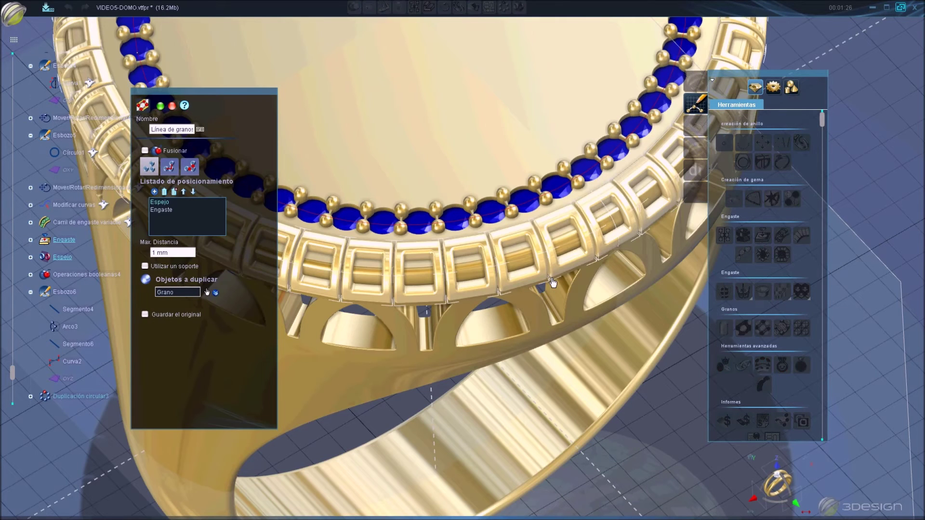
click(169, 166)
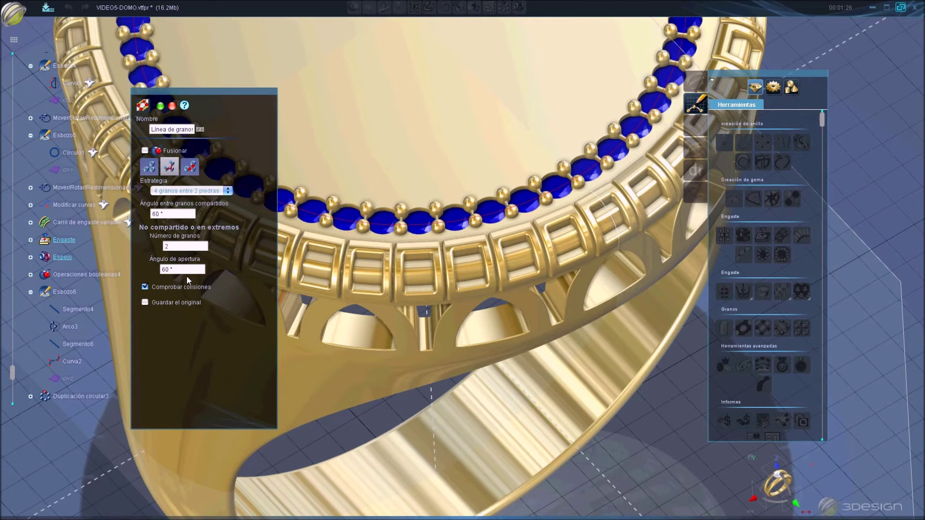
double_click(174, 269)
text(80)
double_click(190, 246)
double_click(190, 270)
key(Return)
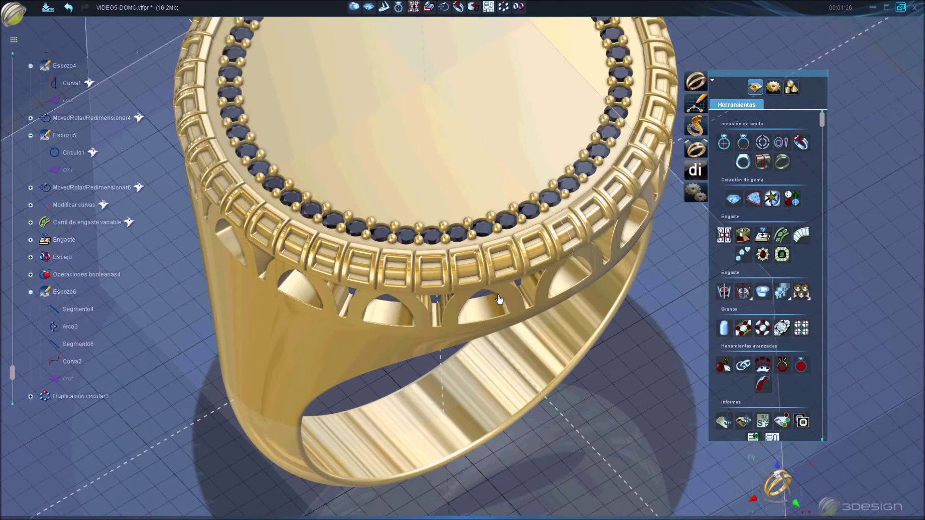
Save the ring file with the new bead lines
scroll(498, 300, down, 5)
mouse_move(508, 345)
middle_down()
mouse_move(390, 330)
mouse_move(309, 247)
mouse_move(457, 230)
mouse_move(541, 286)
mouse_move(560, 354)
mouse_move(420, 355)
mouse_move(659, 216)
middle_up()
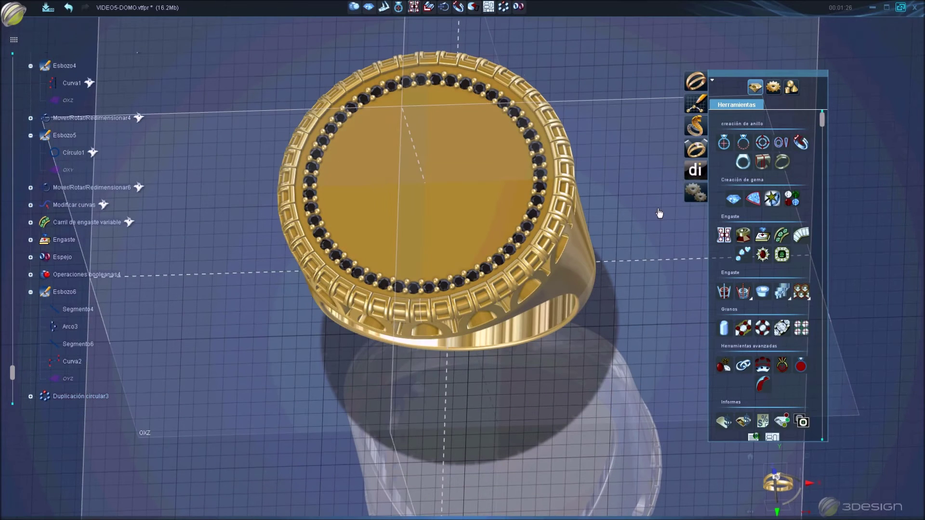
key(ctrl+s)
mouse_move(565, 214)
middle_down()
mouse_move(476, 195)
mouse_move(462, 252)
mouse_move(537, 124)
middle_up()
scroll(537, 124, down, 3)
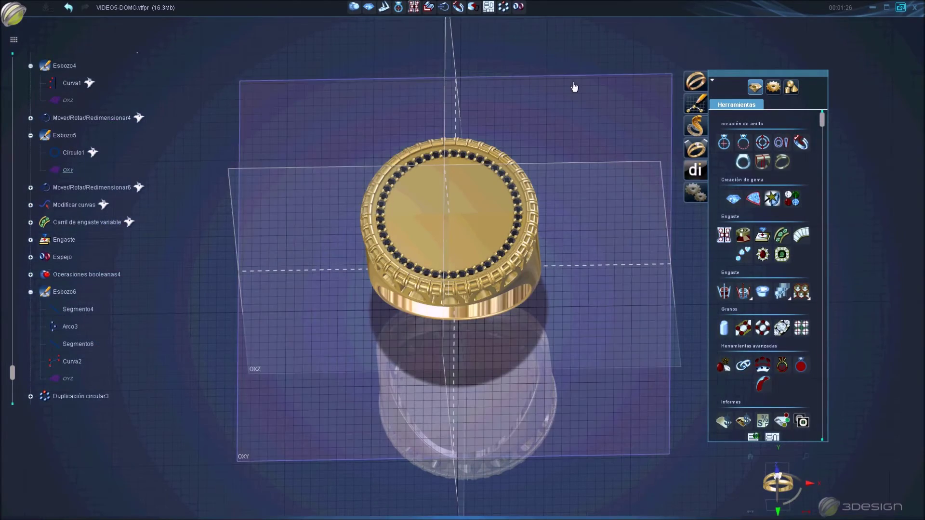
click(695, 103)
Draw a 14 mm centre-radius circle at the origin of an OXY sketch
click(432, 206)
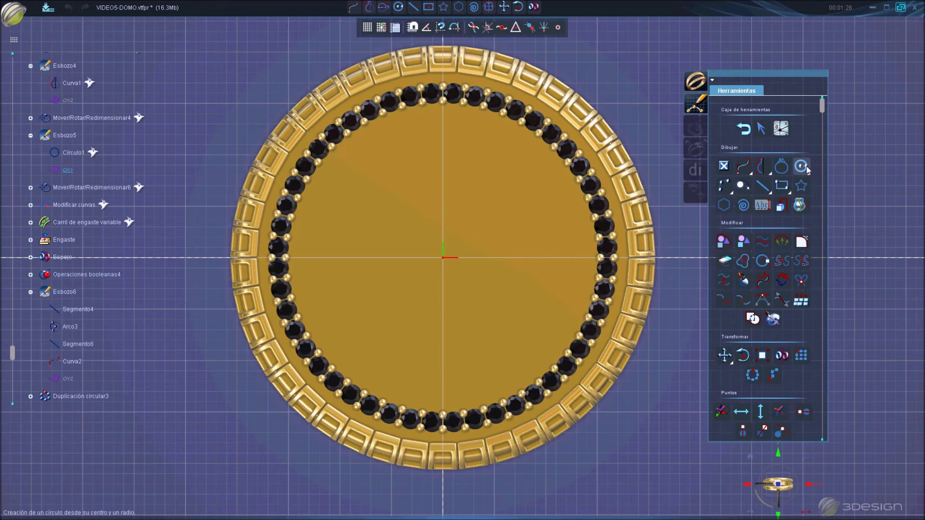
click(801, 167)
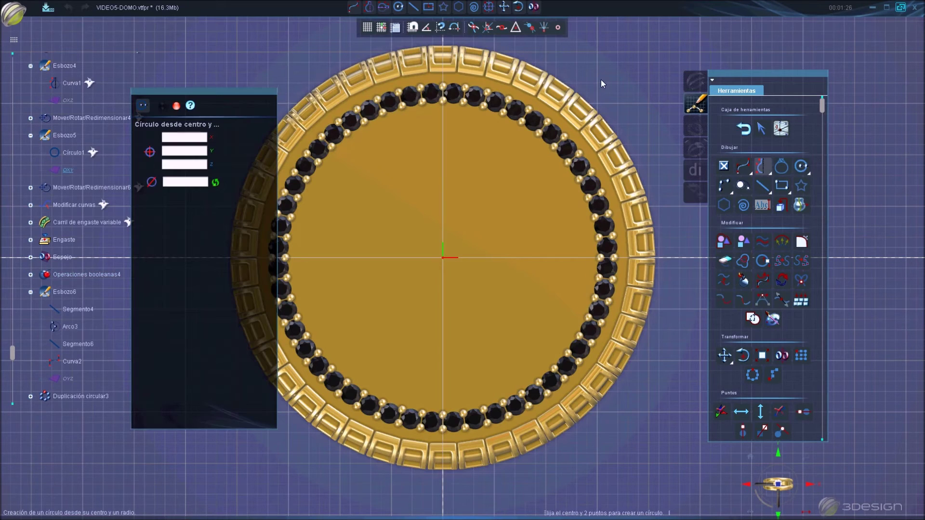
click(445, 260)
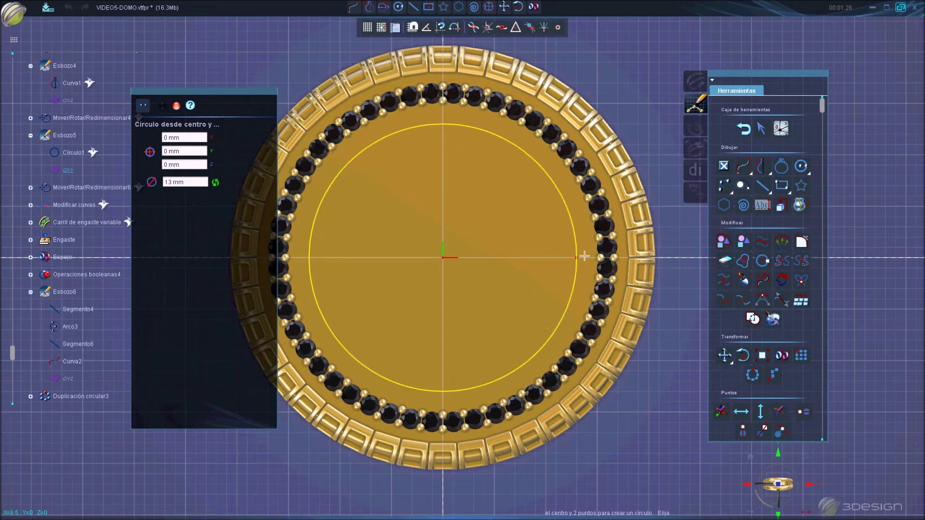
click(584, 257)
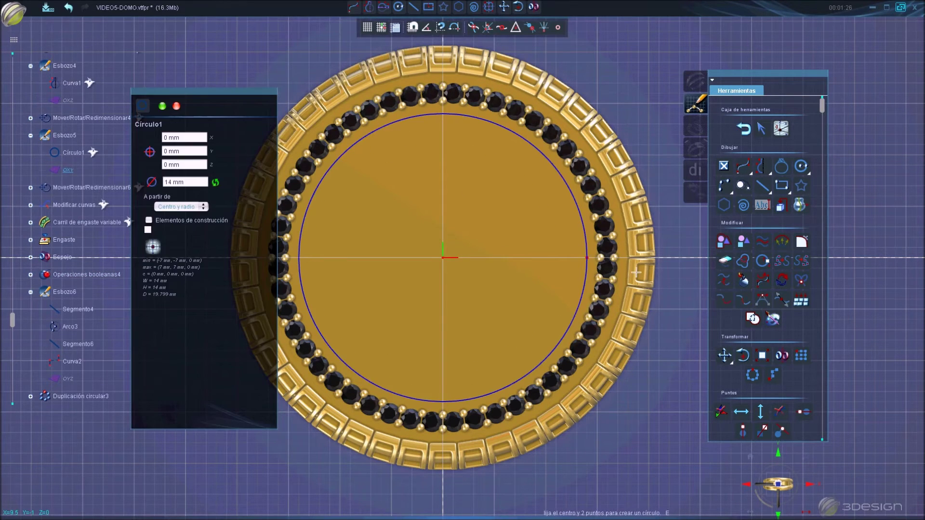
click(761, 129)
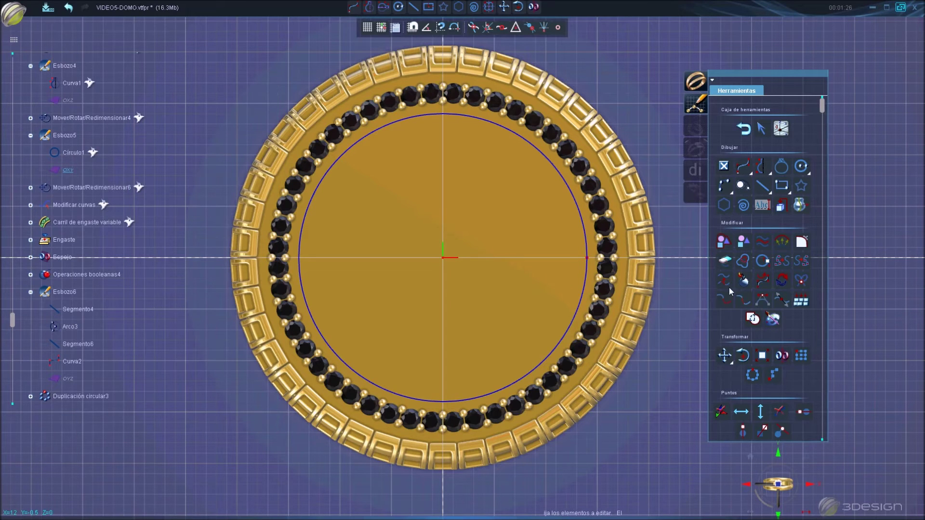
Add a 1×1 mm Rectángulo with 0.1 mm Redondeado corners beside the circle
click(781, 185)
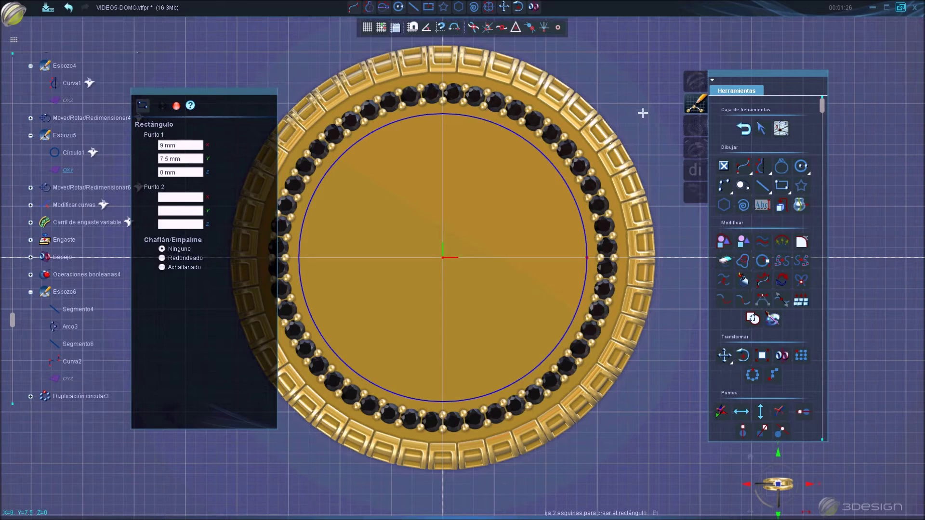
drag(643, 112, 649, 123)
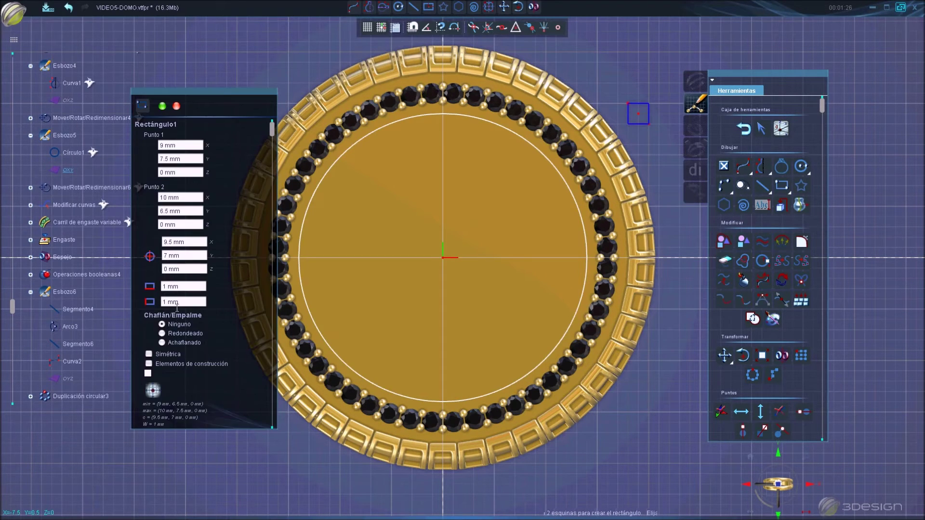
click(162, 334)
double_click(198, 352)
text(0.1)
key(Return)
click(162, 106)
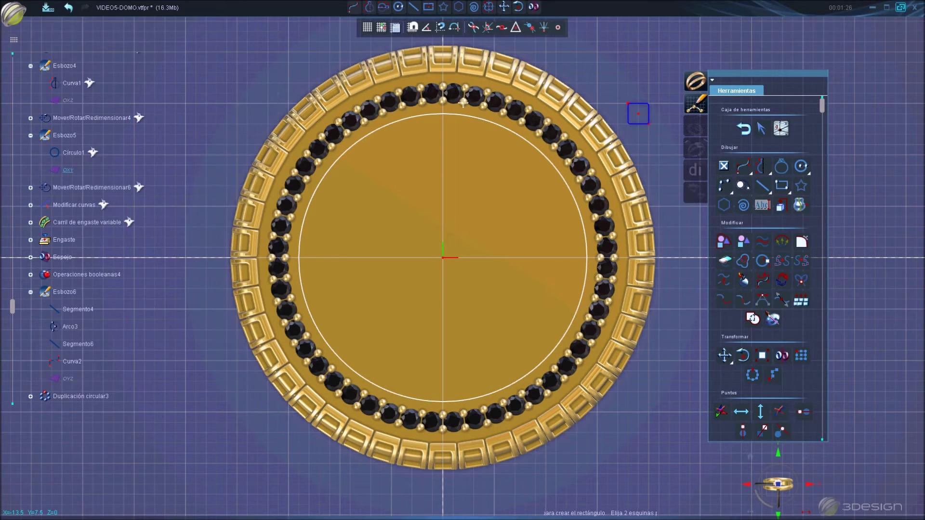
click(744, 128)
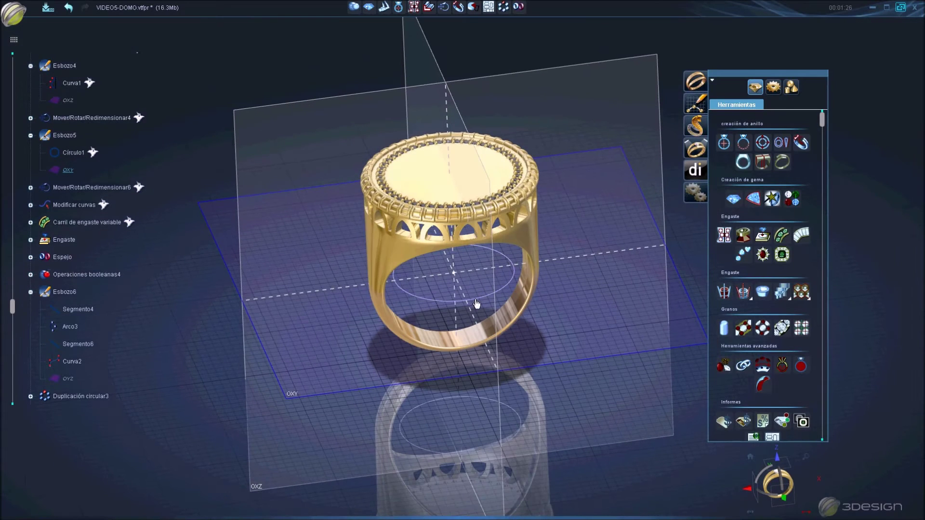
Lift Circulo1 about 13 mm along Z to the top of the bezel
click(444, 7)
drag(456, 220, 453, 127)
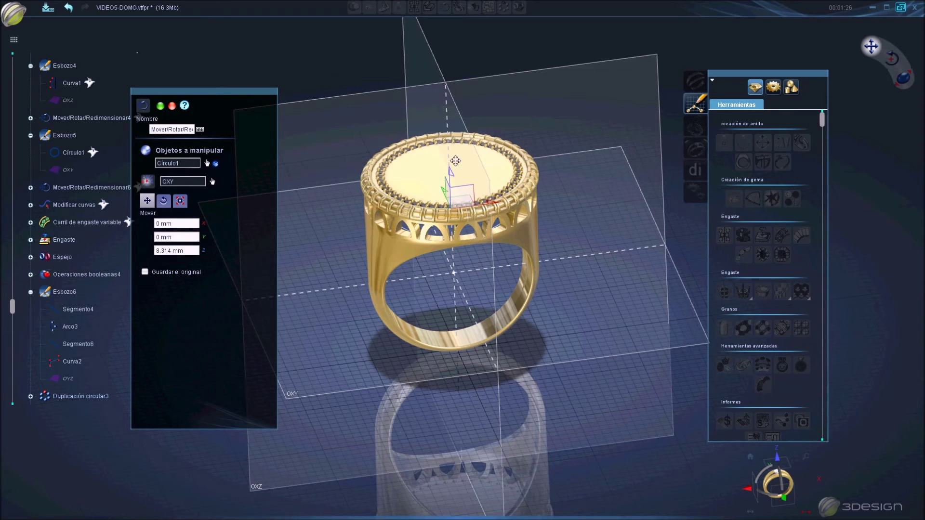
click(775, 492)
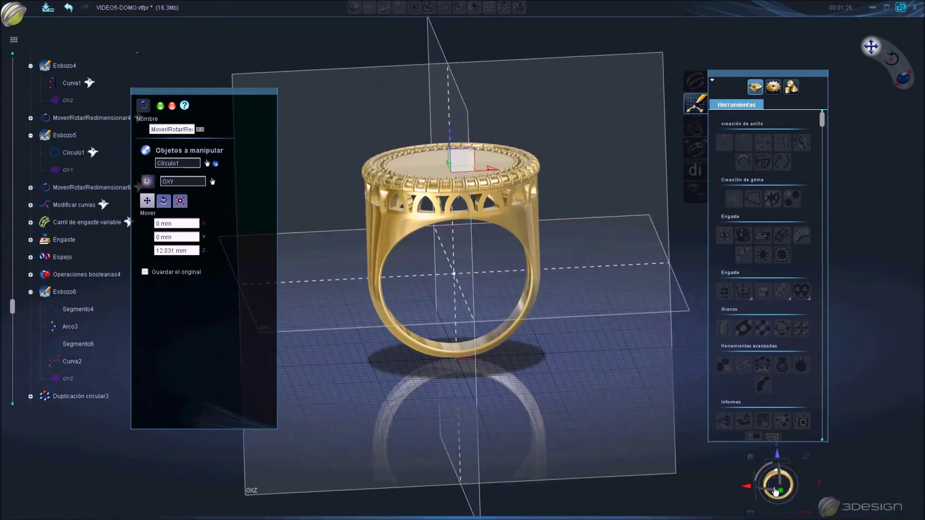
drag(460, 142, 457, 125)
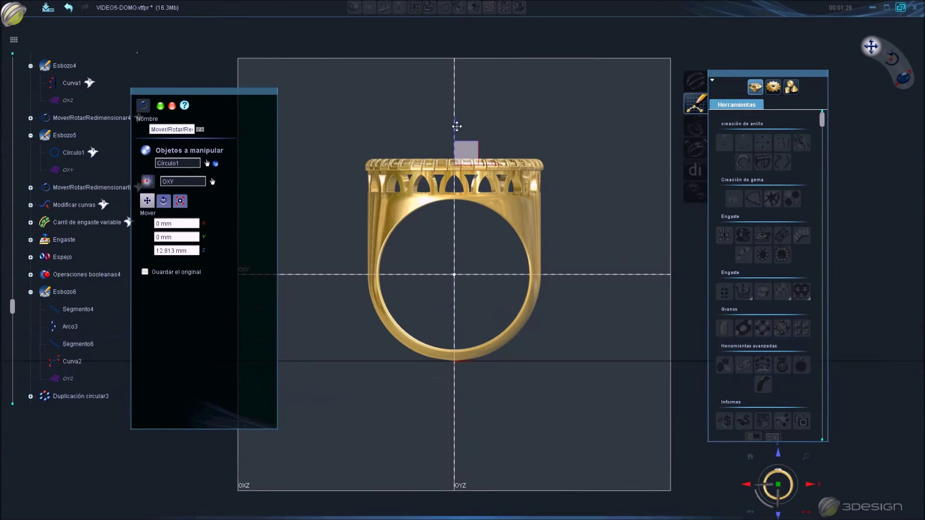
right_drag(479, 181, 512, 173)
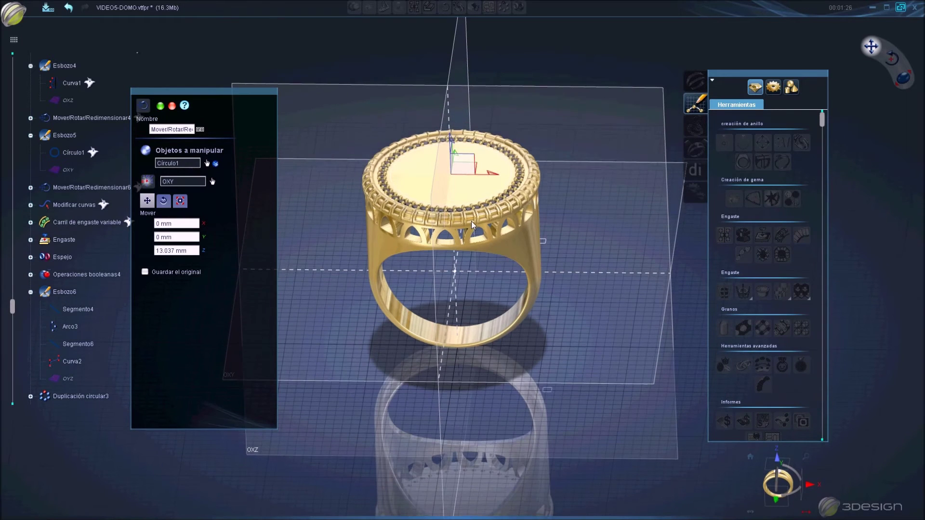
key(Return)
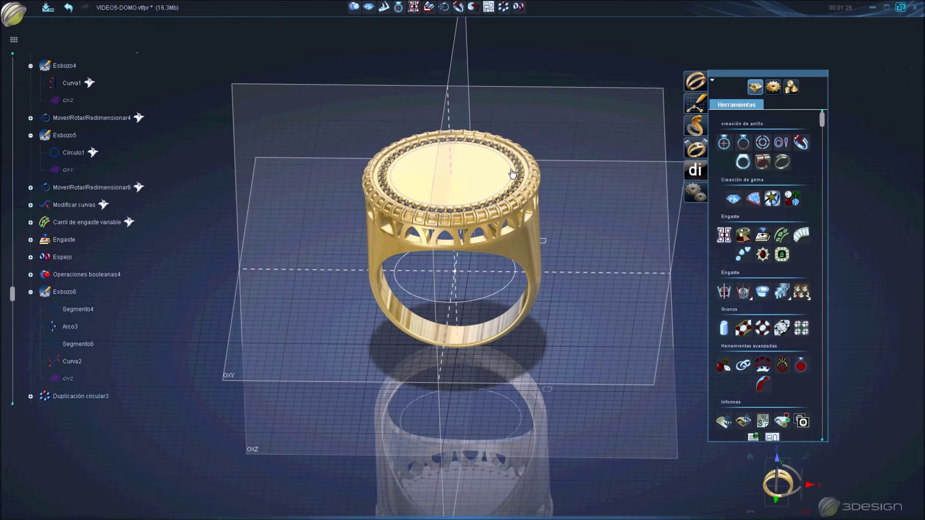
Sweep Rectángulo1 along the raised circle with Multicurvas at 45° and 0.8 mm size
click(790, 87)
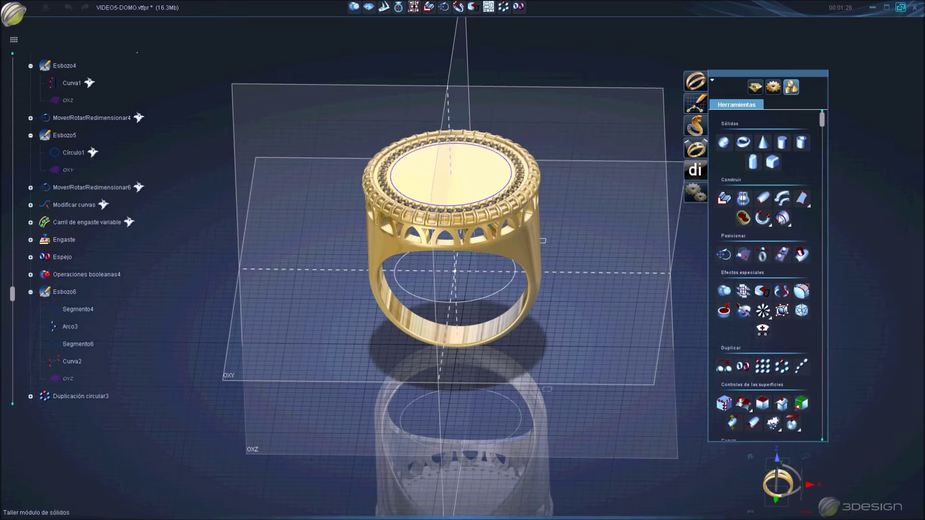
click(782, 198)
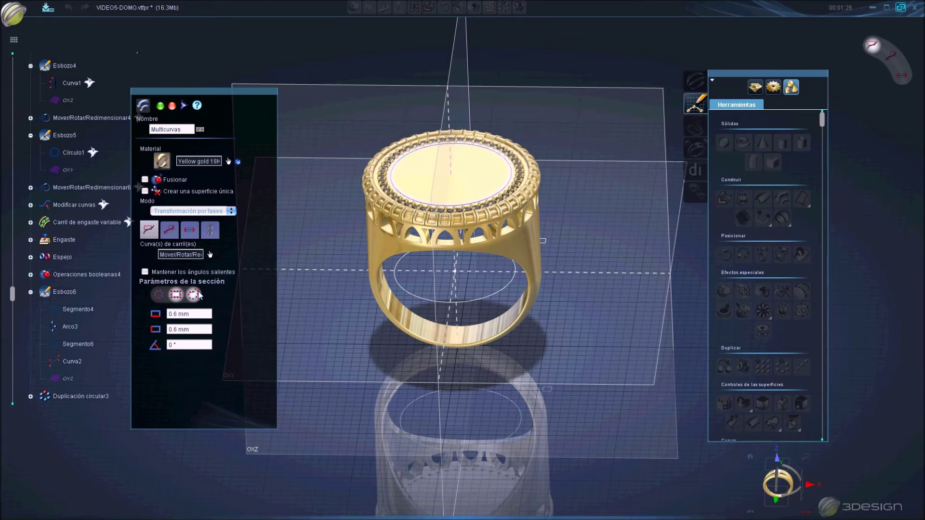
click(198, 294)
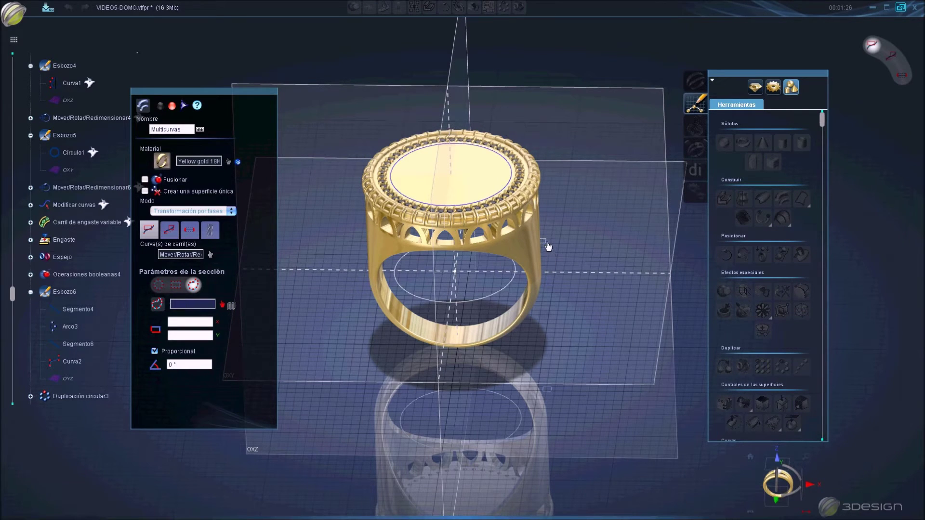
click(547, 244)
text(45)
click(203, 346)
text(0.8)
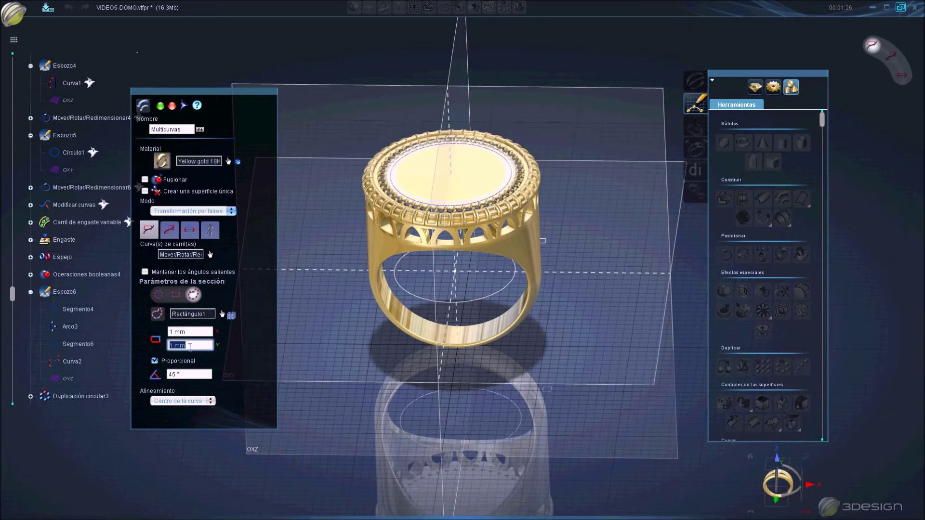
click(197, 332)
key(Return)
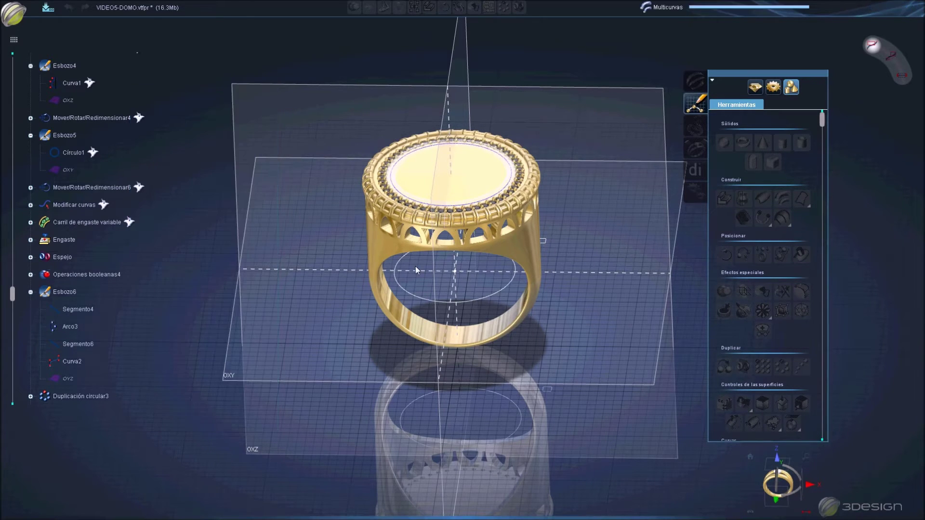
Re-edit the rim sweep, setting its section size to .8 mm
mouse_move(486, 177)
middle_down()
mouse_move(476, 220)
mouse_move(481, 313)
middle_up()
scroll(476, 221, up, 5)
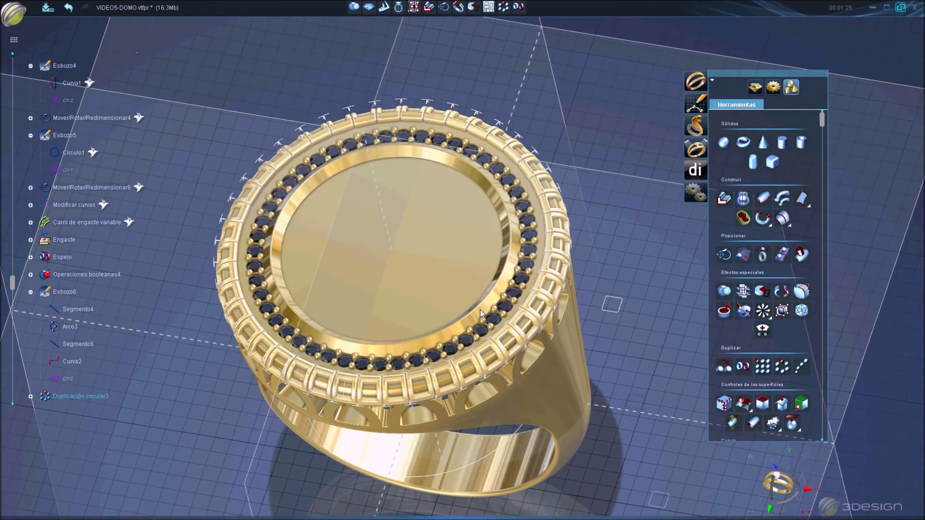
double_click(480, 313)
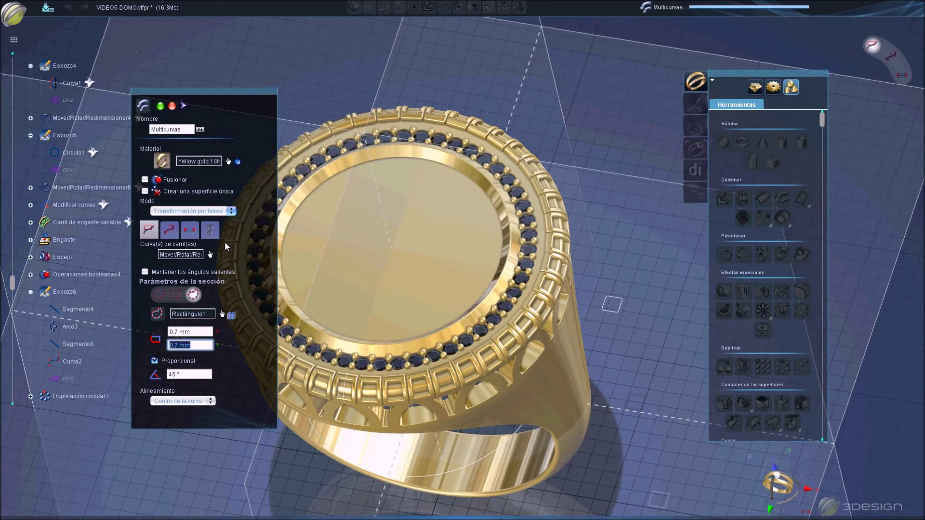
key(Return)
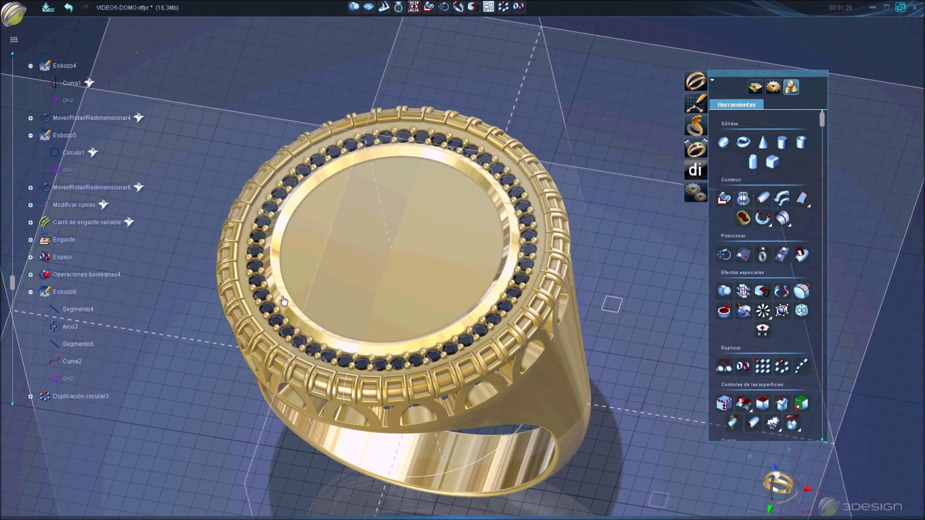
double_click(209, 267)
double_click(204, 346)
text(.8)
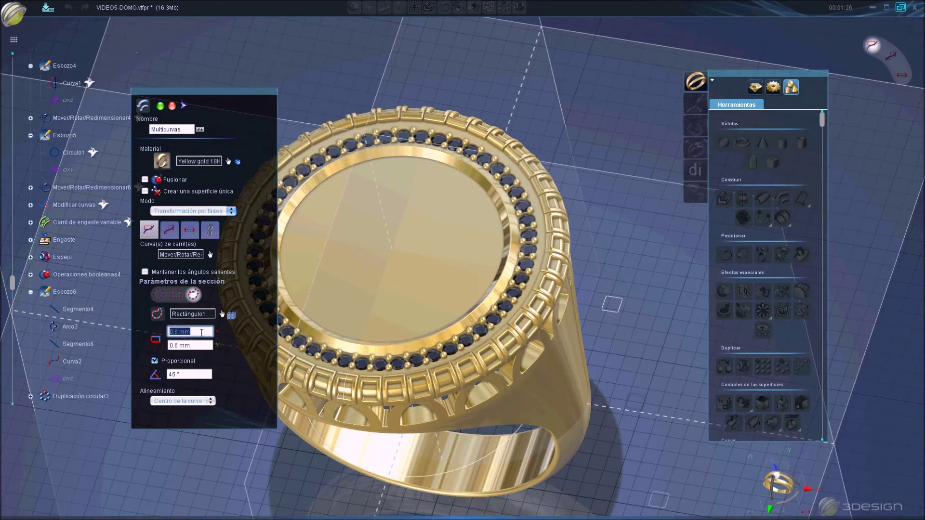
key(Return)
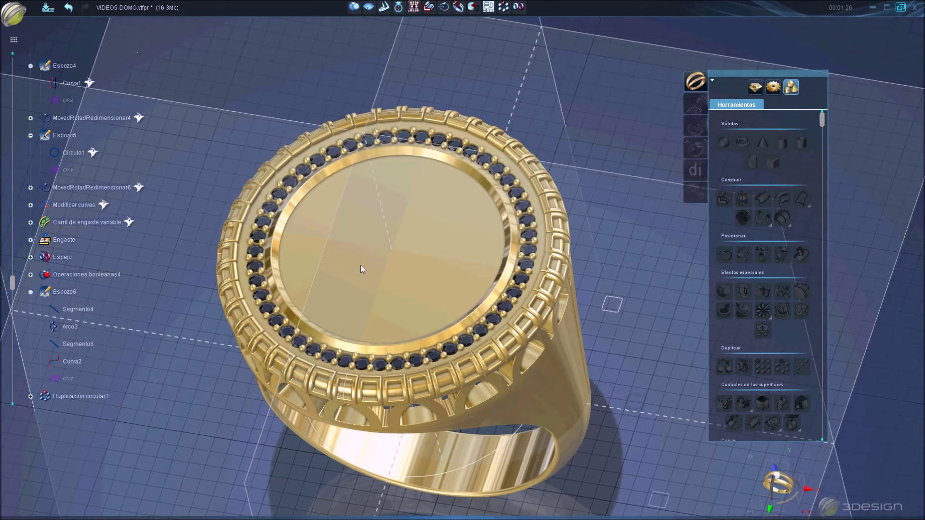
mouse_move(401, 291)
middle_down()
mouse_move(424, 233)
mouse_move(446, 219)
middle_up()
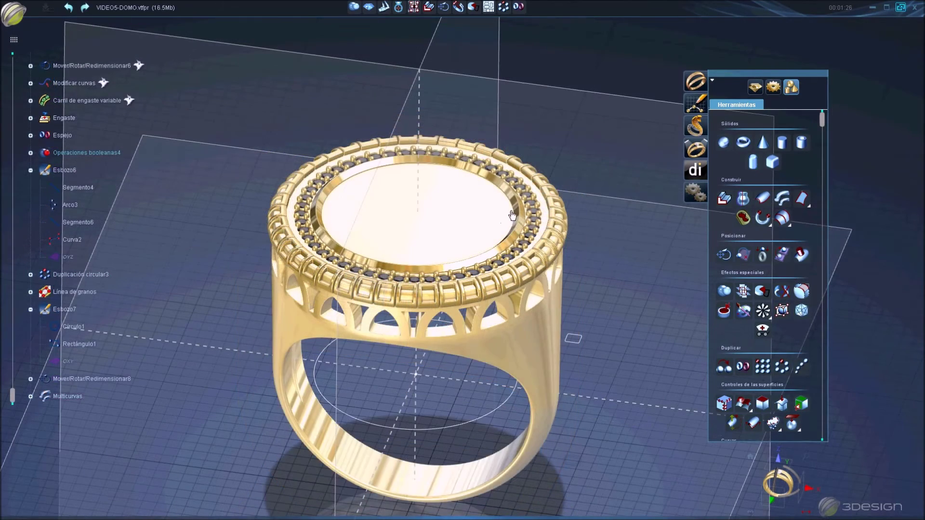
Freeze the Multicurvas rim and extrude the raised circle into a disc
right_click(518, 208)
click(538, 253)
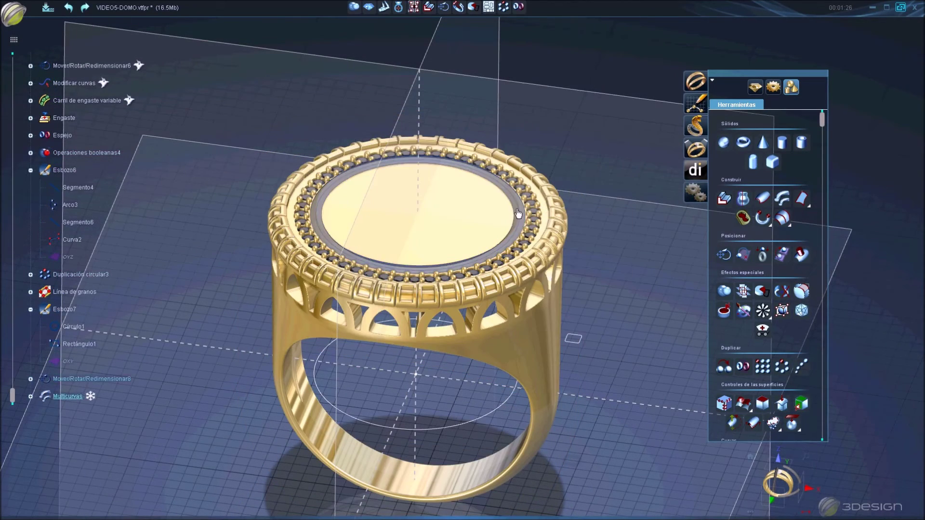
click(429, 7)
drag(405, 138, 405, 120)
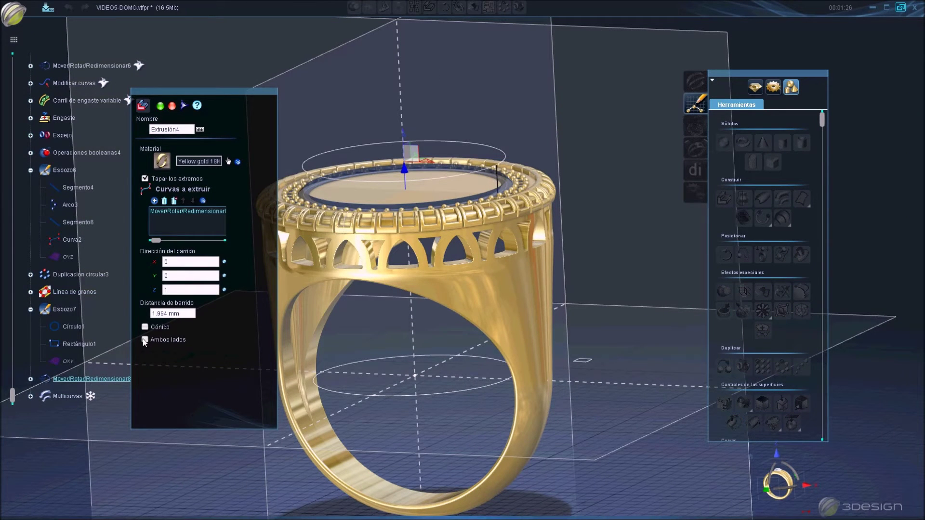
key(Return)
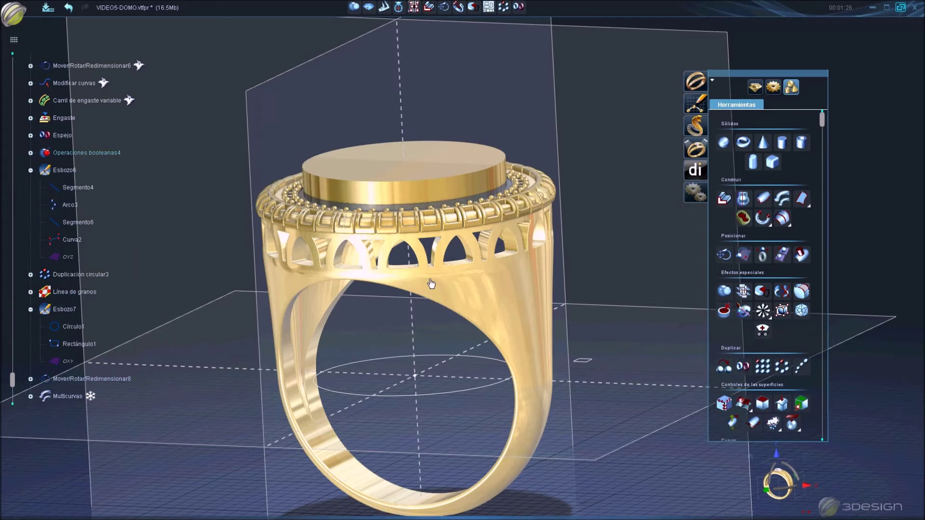
Increase the disc extrusion height to 2.792 mm
middle_drag(432, 283, 425, 156)
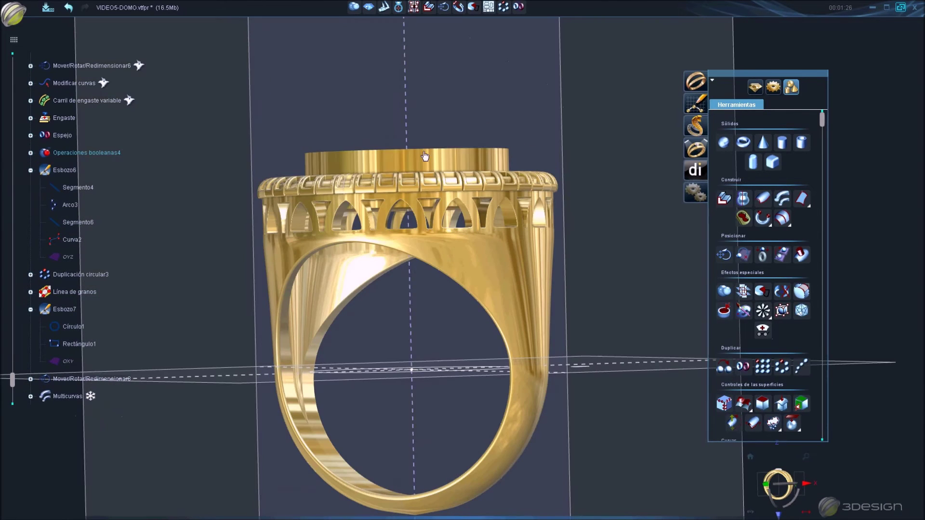
double_click(430, 154)
drag(408, 128, 407, 113)
right_click(422, 158)
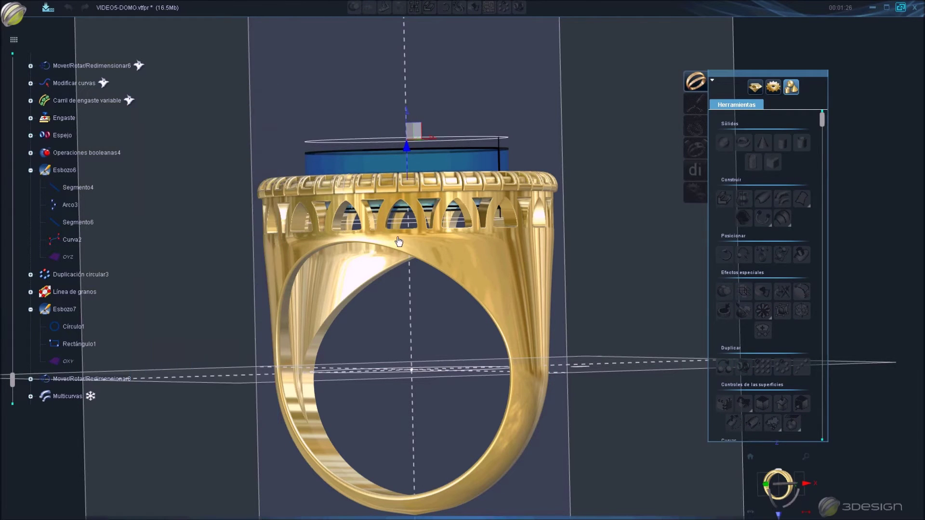
mouse_move(422, 158)
middle_down()
mouse_move(383, 127)
mouse_move(350, 187)
middle_up()
Subtract the disc Extrusión4 from the ring body with Operaciones booleanas
click(348, 179)
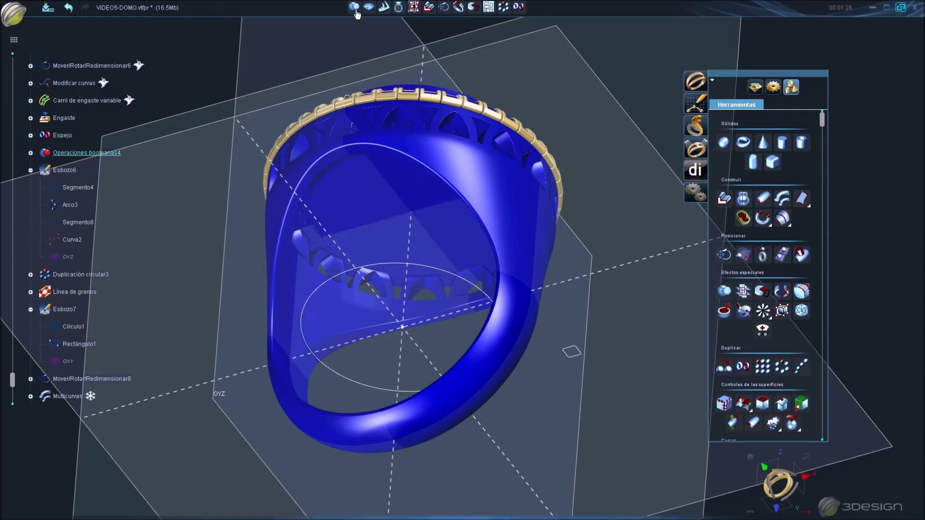
click(354, 7)
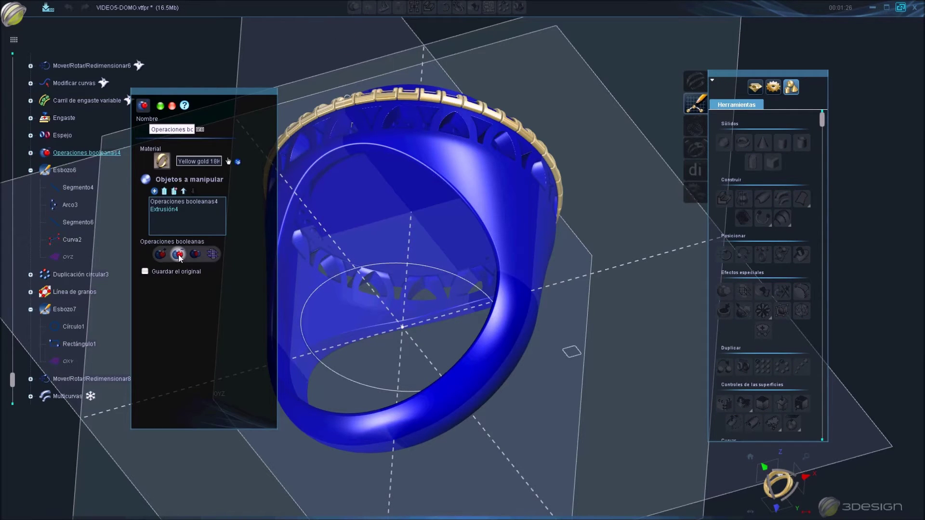
click(178, 255)
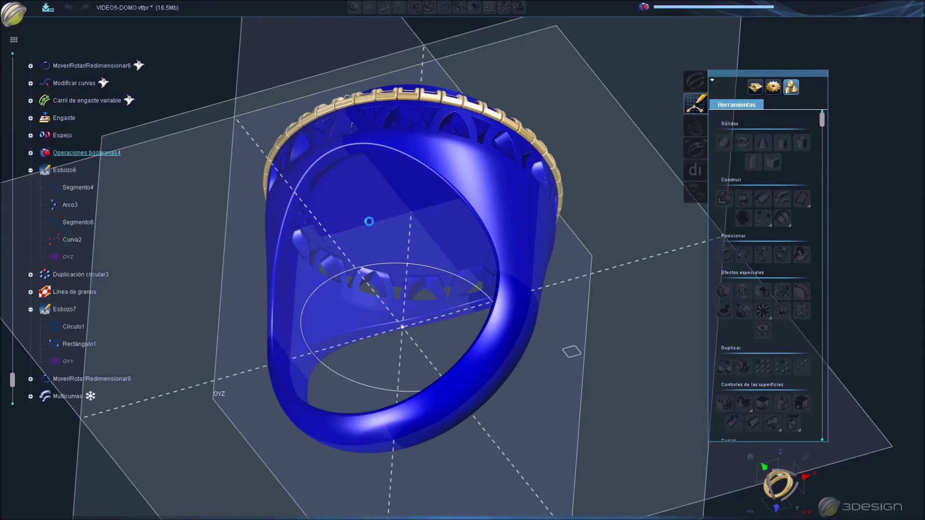
mouse_move(375, 211)
middle_down()
mouse_move(342, 237)
mouse_move(407, 409)
mouse_move(381, 255)
mouse_move(479, 228)
mouse_move(175, 343)
middle_up()
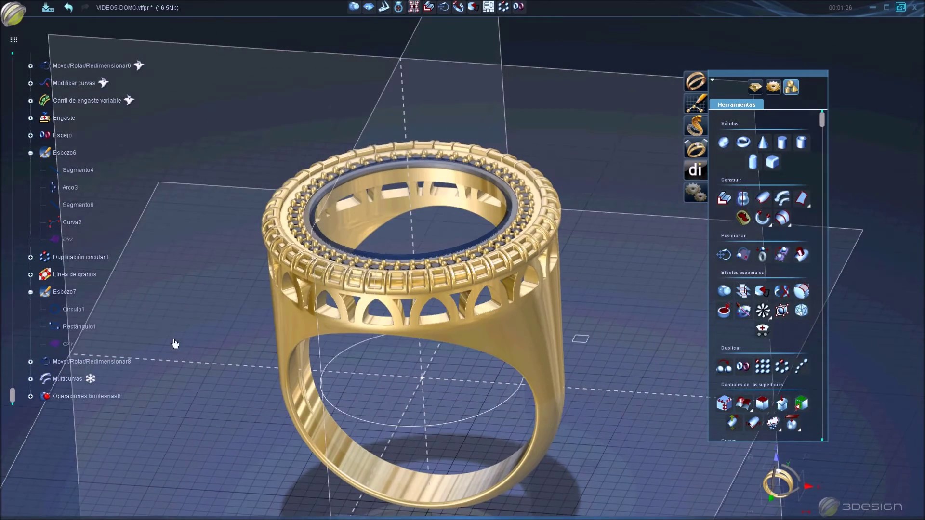
Fill the bezel opening with a solid disc, Extrusión5, extruded from the circle
right_click(84, 379)
click(98, 366)
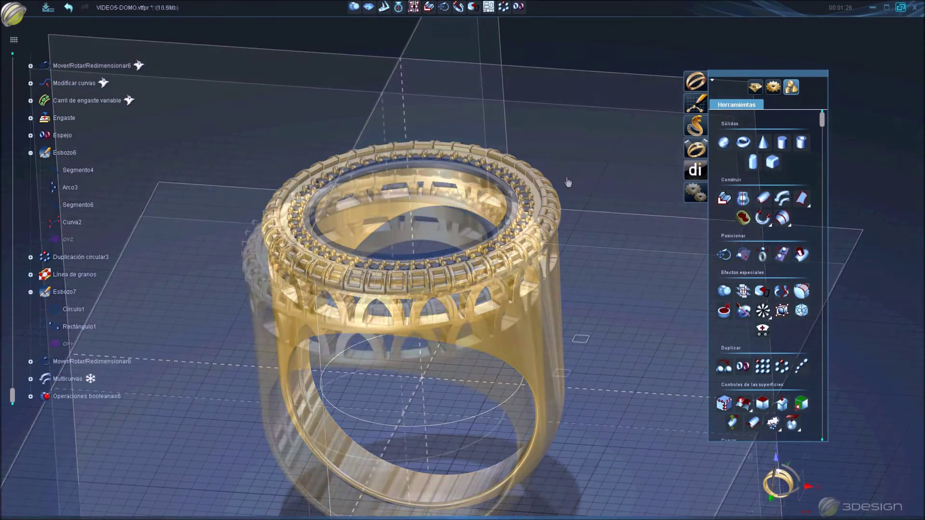
scroll(494, 253, up, 5)
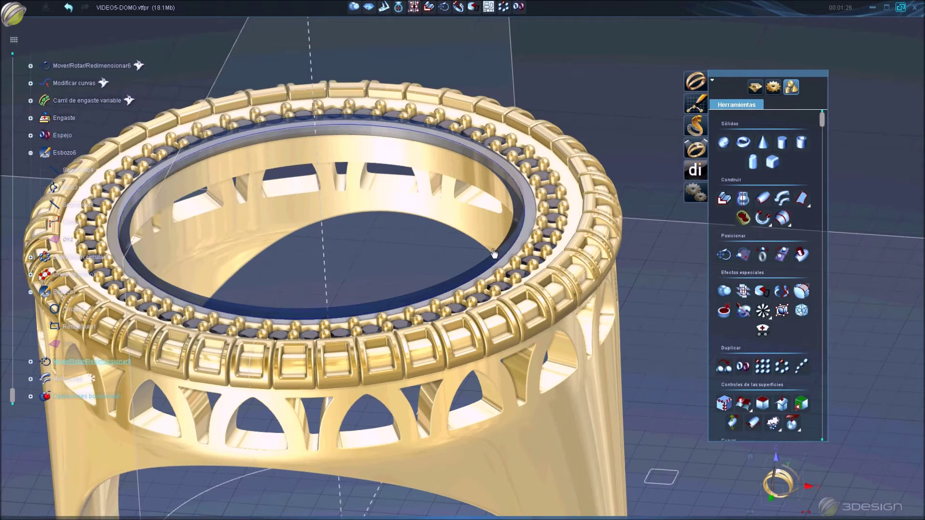
click(724, 198)
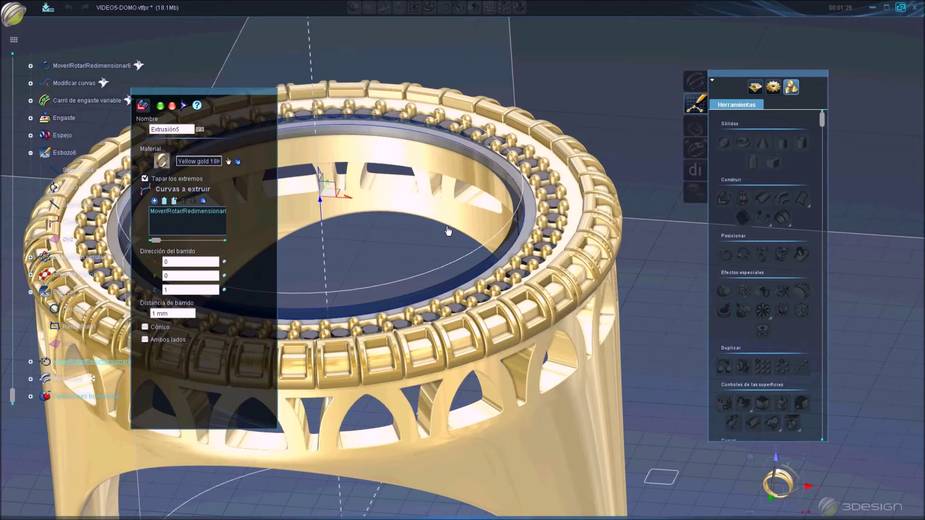
click(184, 313)
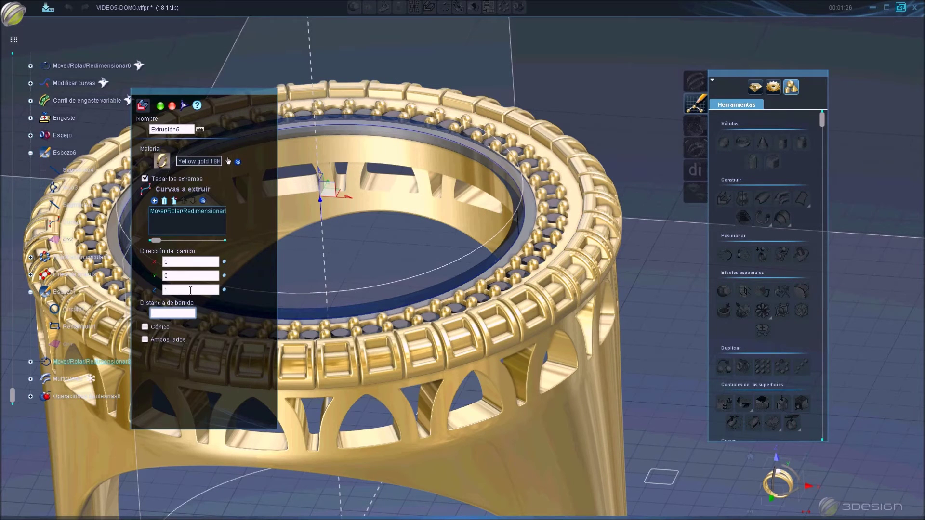
text(9)
key(Return)
key(Return)
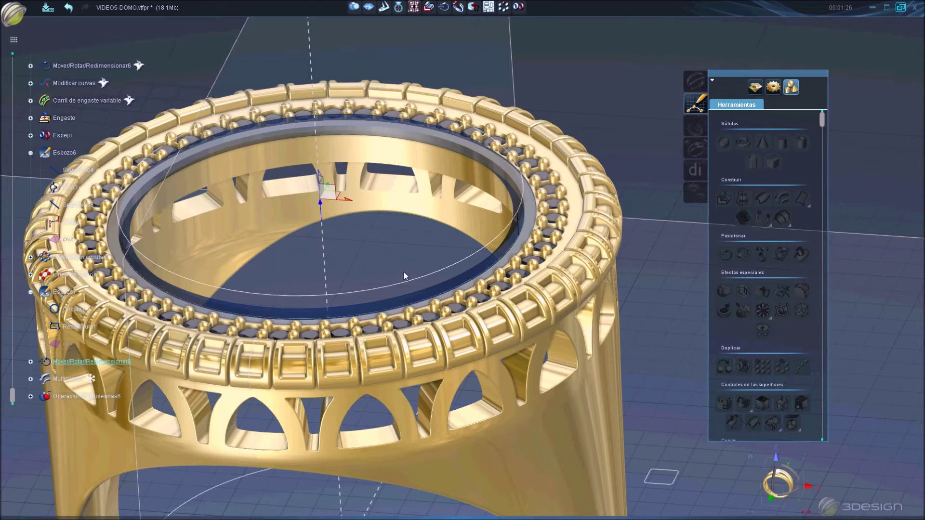
Bend the disc into a shallow dome with Curvar en dos sentidos
scroll(735, 329, down, 3)
scroll(735, 298, down, 3)
scroll(733, 256, down, 3)
click(724, 280)
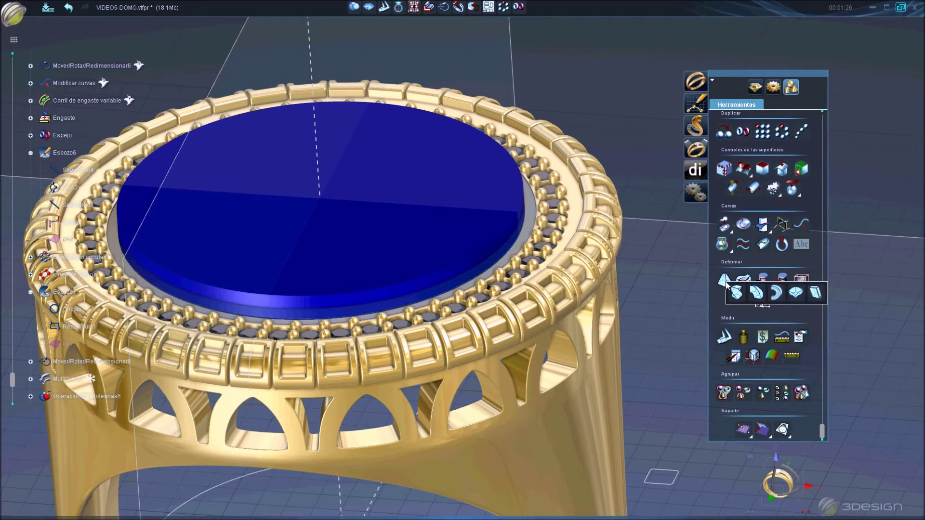
click(788, 295)
drag(339, 241, 288, 233)
double_click(186, 223)
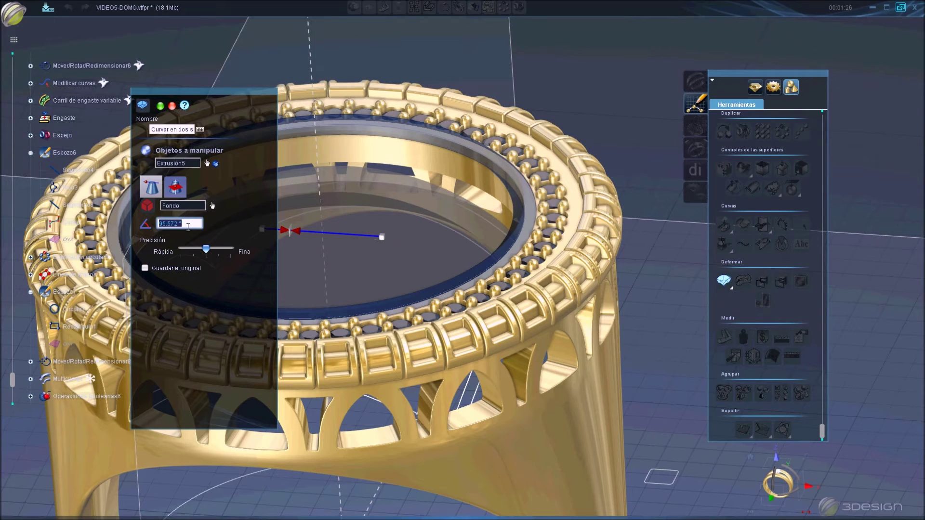
key(Return)
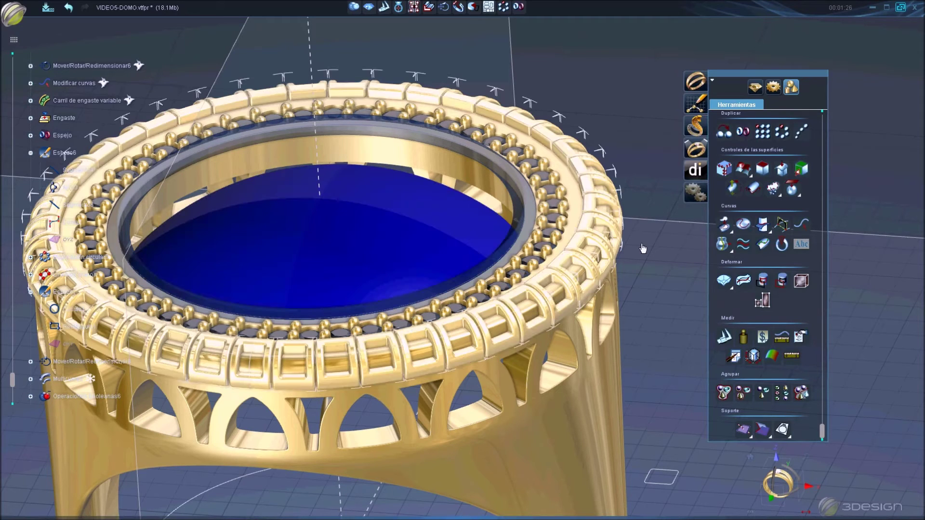
click(443, 7)
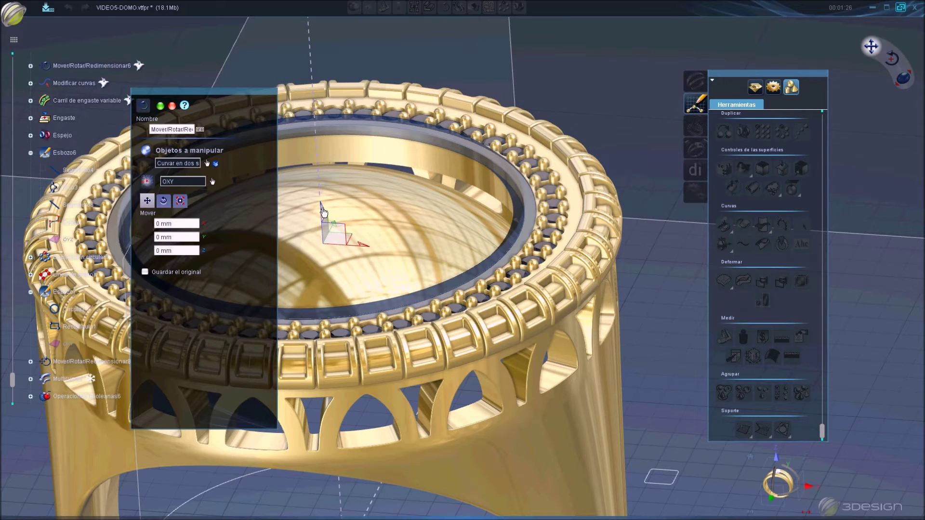
Raise the dome about 2 mm along Z inside the beaded rim
drag(320, 202, 316, 158)
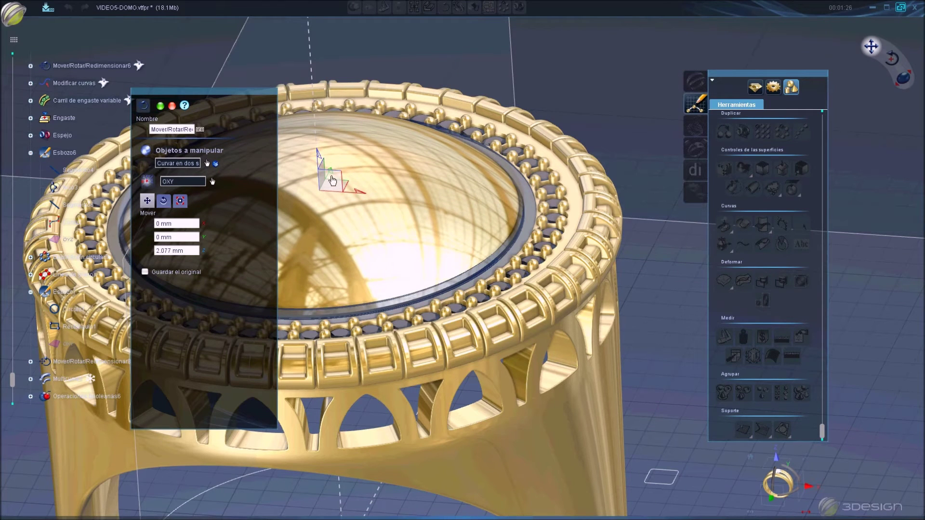
right_click(351, 223)
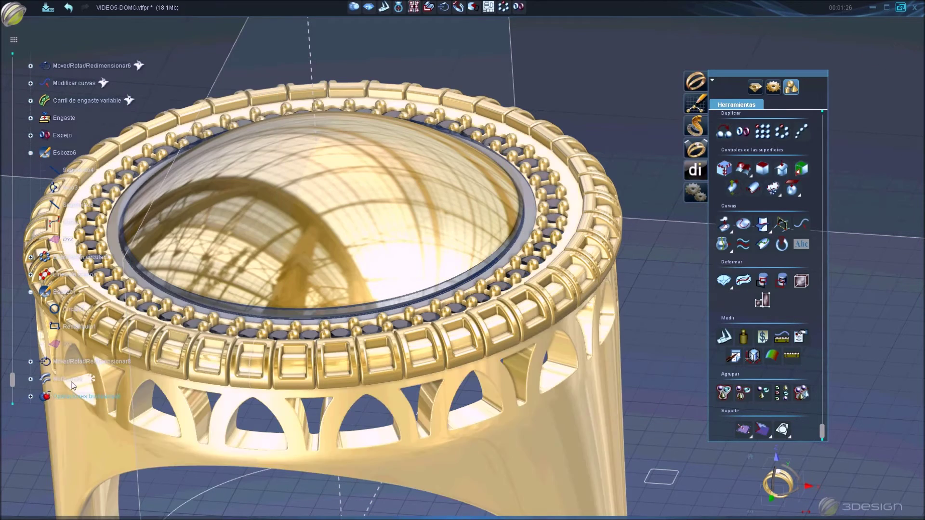
right_click(67, 382)
click(92, 338)
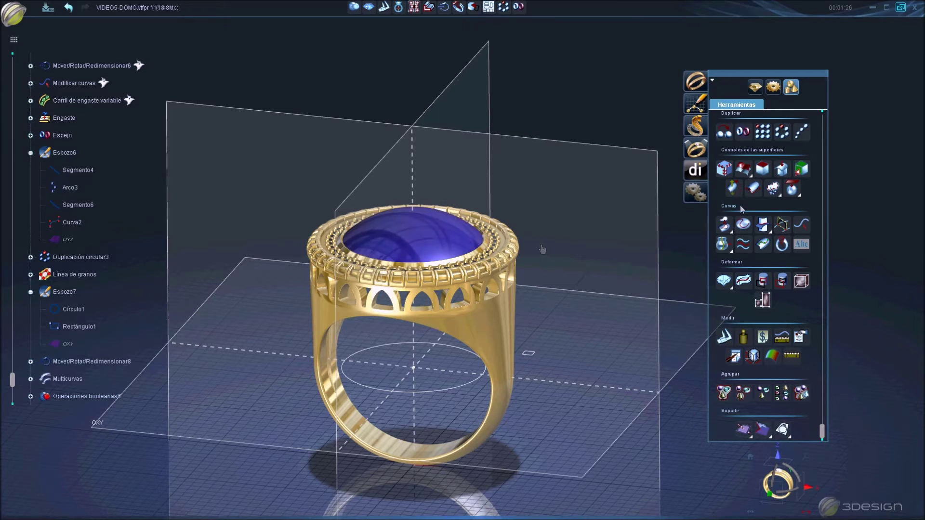
Assign White gold 18K to the dome from the material library
scroll(750, 202, up, 2)
click(744, 157)
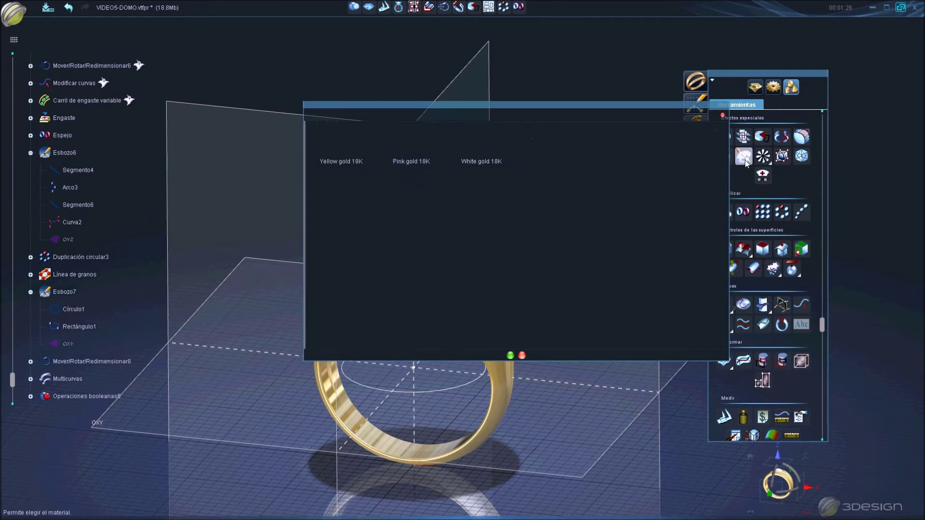
double_click(551, 163)
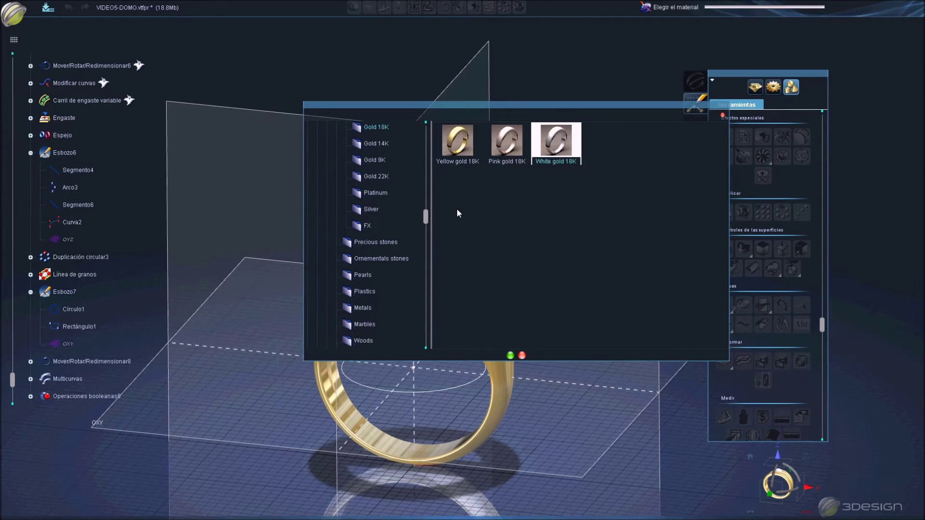
middle_drag(456, 209, 430, 263)
scroll(444, 257, up, 5)
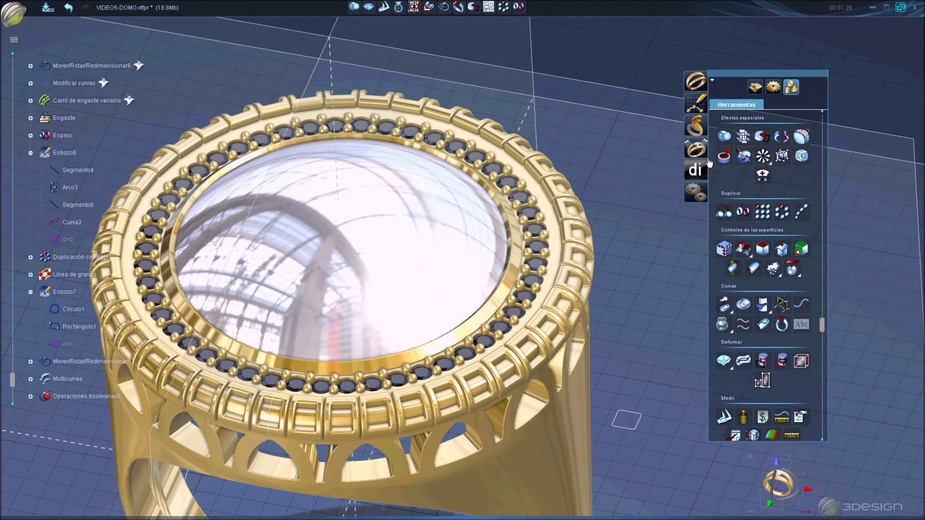
click(755, 87)
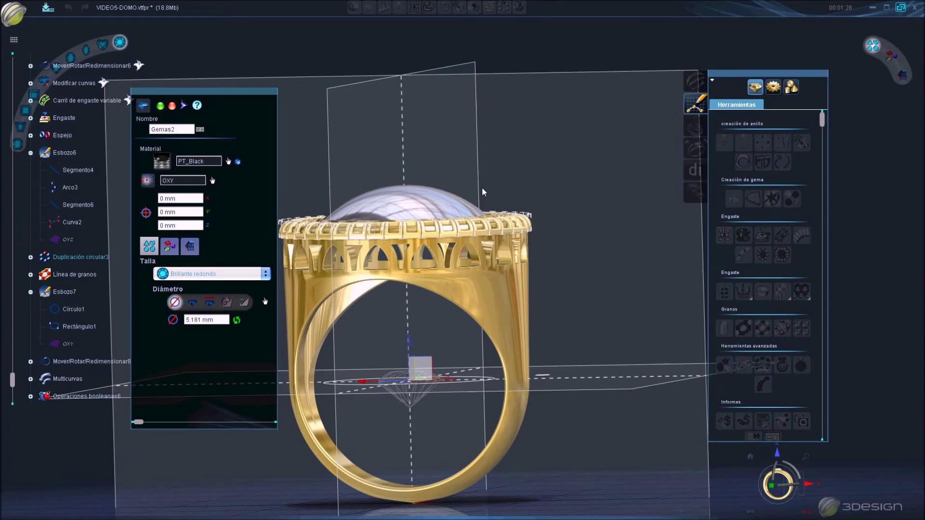
Size the round brilliant gem at 1 ct and lift it above the dome
click(194, 303)
text(1)
click(198, 228)
drag(410, 359, 411, 157)
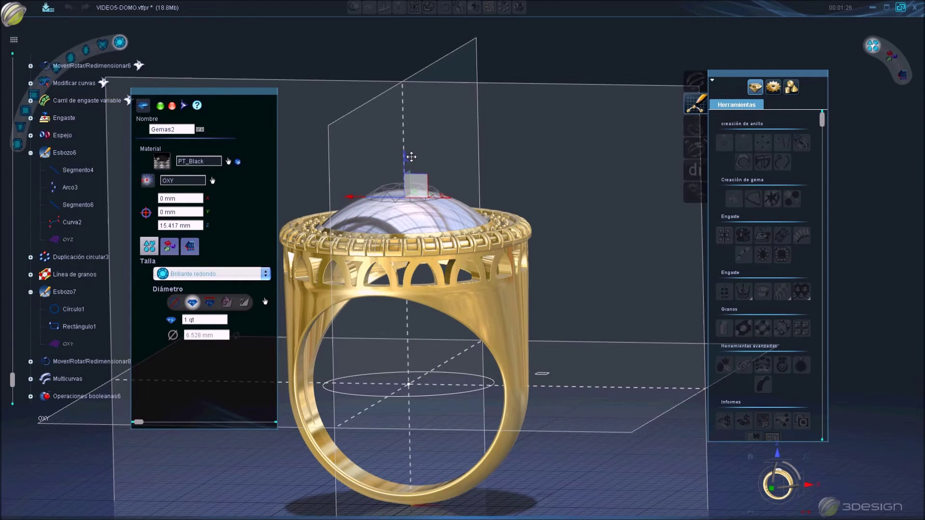
Give the centre gem a stone material from the library and confirm it
click(229, 162)
click(373, 242)
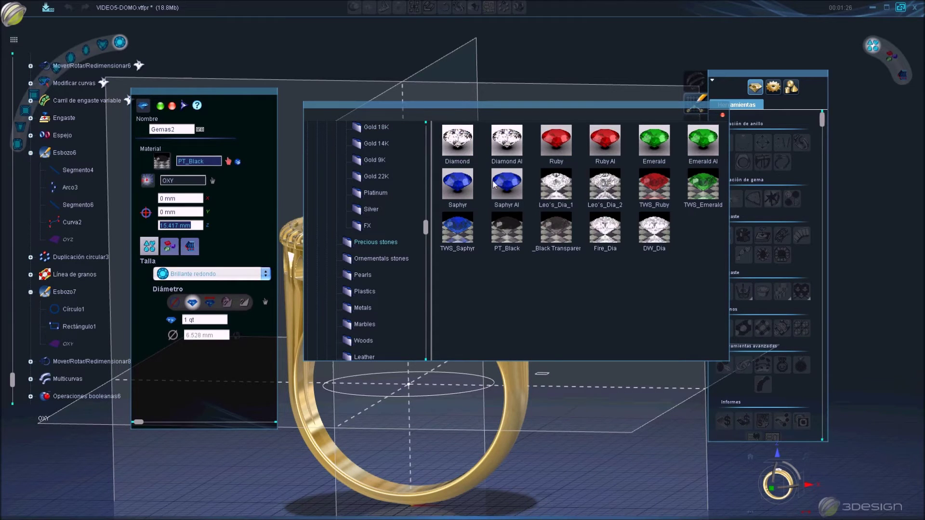
click(380, 259)
click(558, 183)
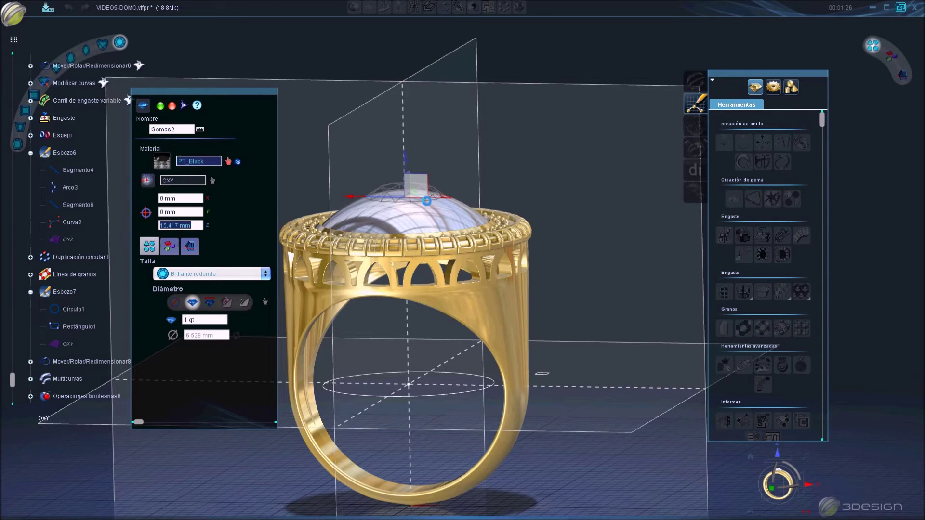
key(Return)
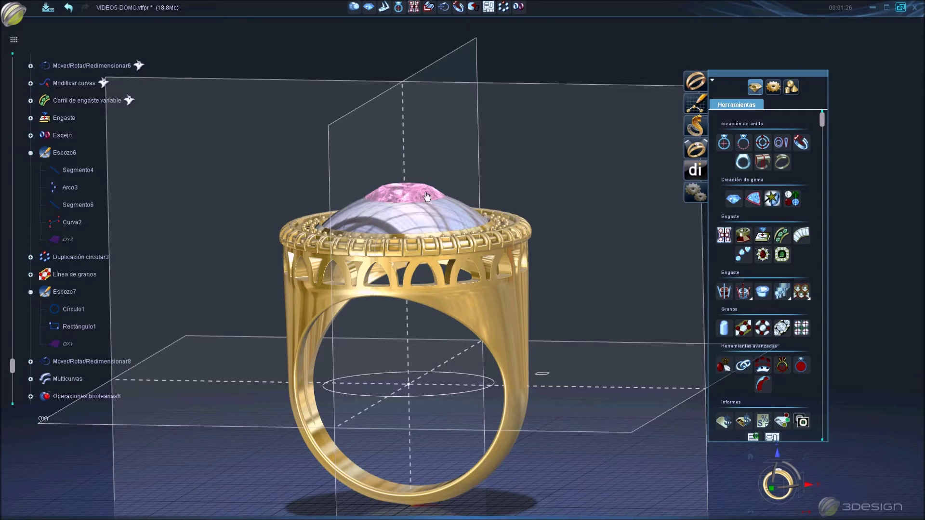
Cut a Calado de piedras seat through the dome's centre and hide the gem
click(797, 299)
mouse_move(457, 288)
middle_down()
mouse_move(416, 316)
mouse_move(417, 308)
middle_up()
key(Return)
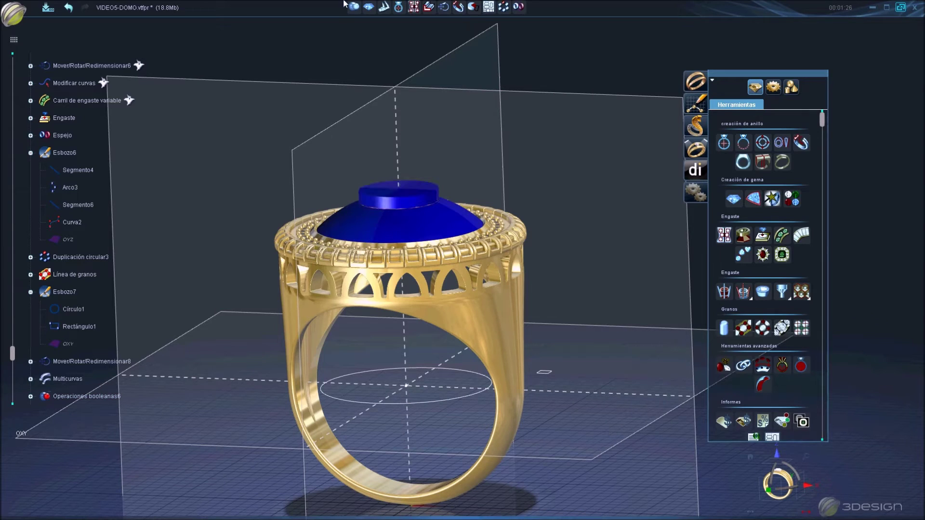
click(354, 6)
click(179, 254)
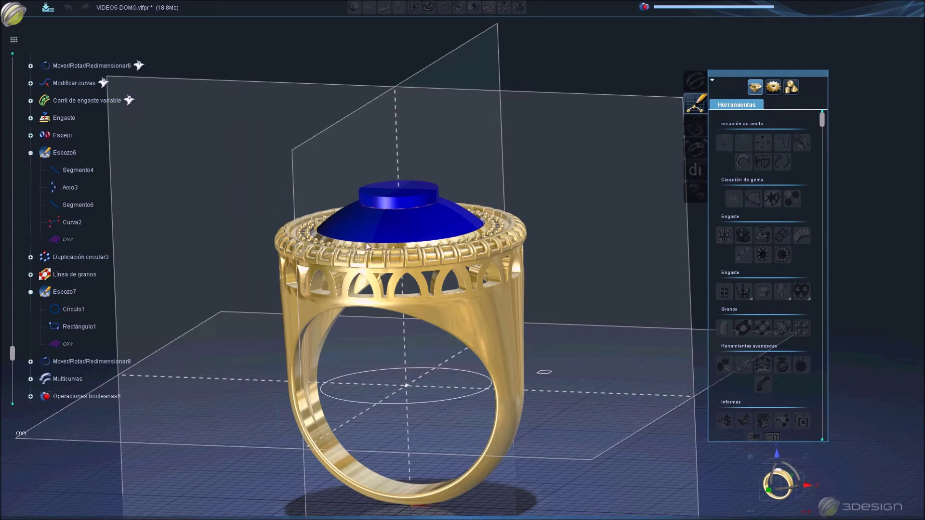
middle_drag(423, 182, 438, 246)
right_click(438, 246)
click(462, 244)
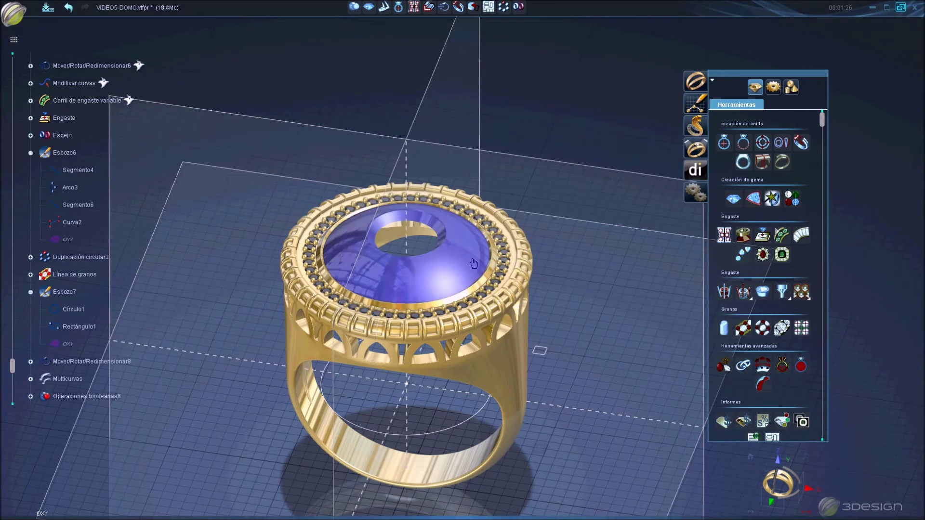
Extract curves from the hole's two rim edges with Reconstruir enabled
click(792, 88)
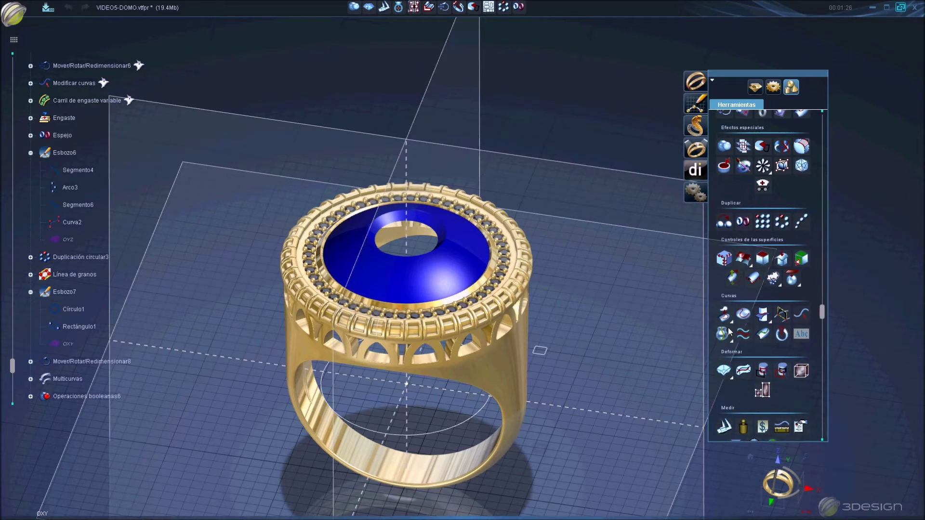
scroll(438, 241, up, 1)
scroll(438, 241, up, 4)
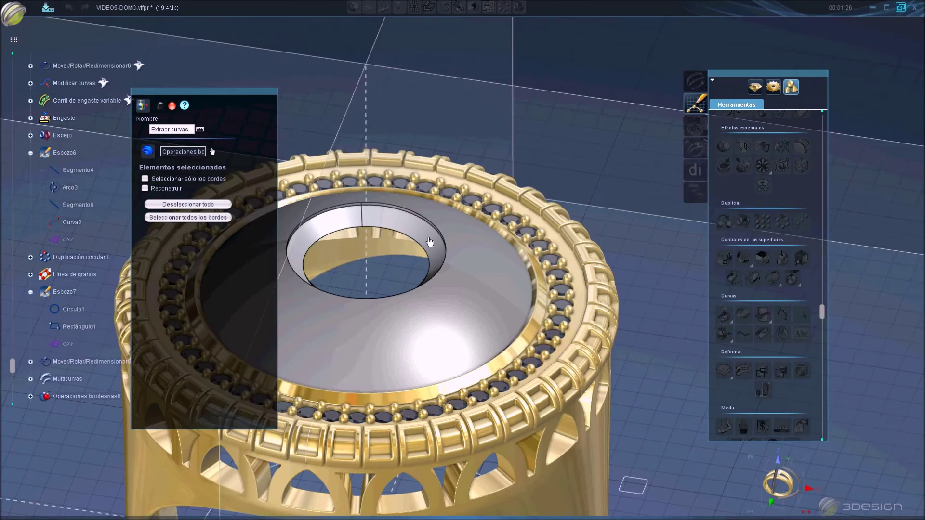
click(446, 247)
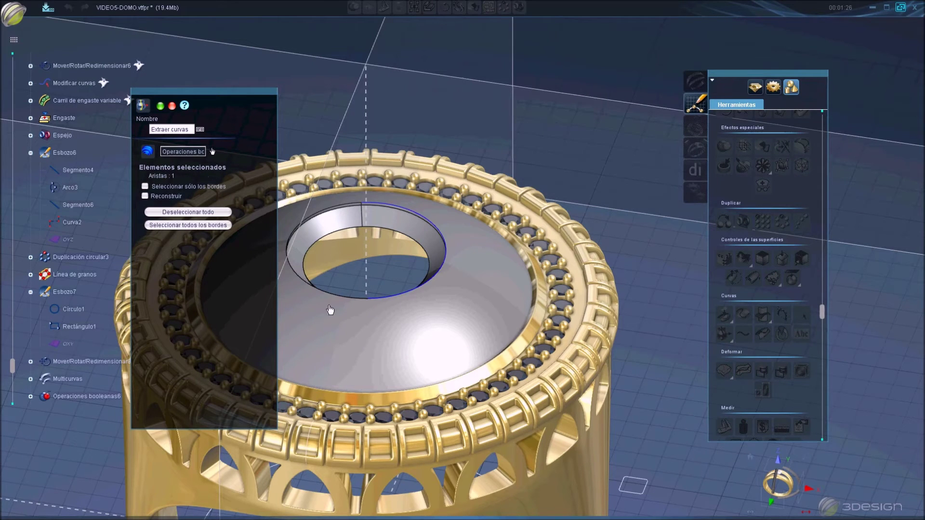
click(316, 294)
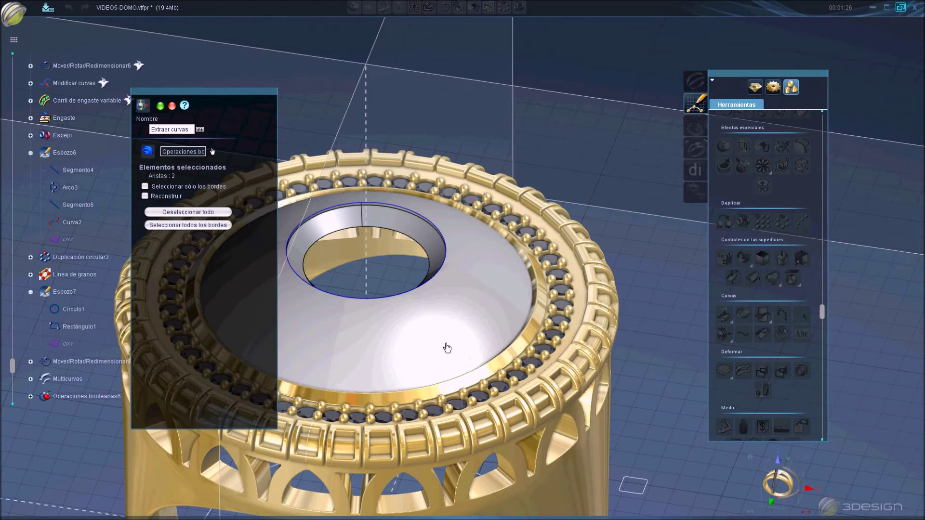
click(145, 196)
double_click(192, 214)
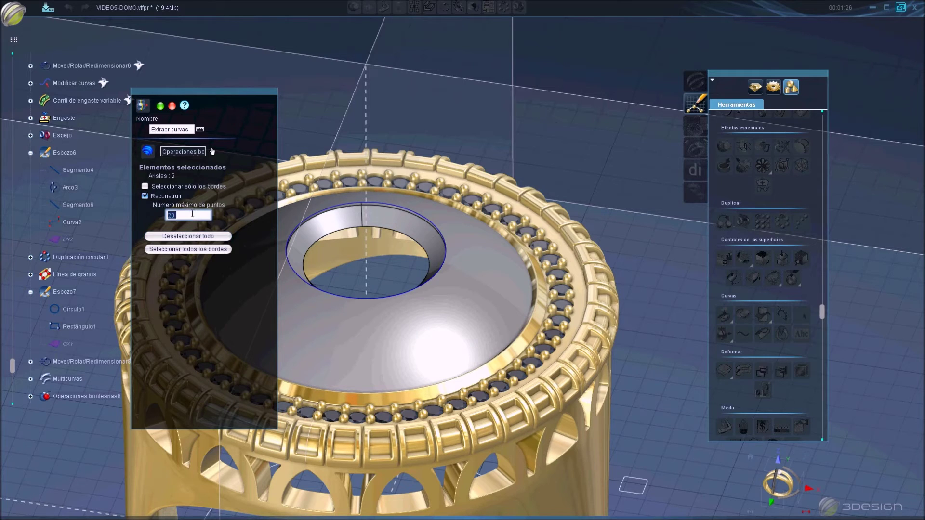
key(Return)
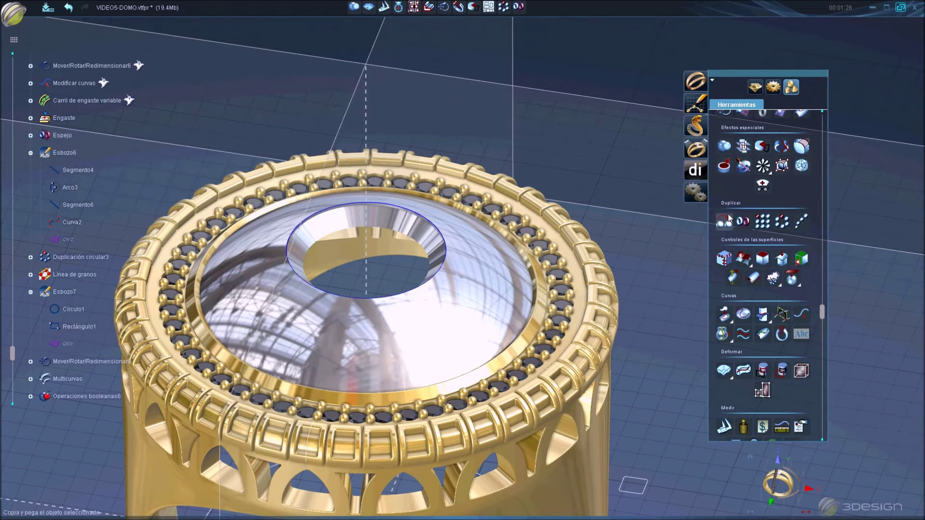
scroll(788, 174, up, 5)
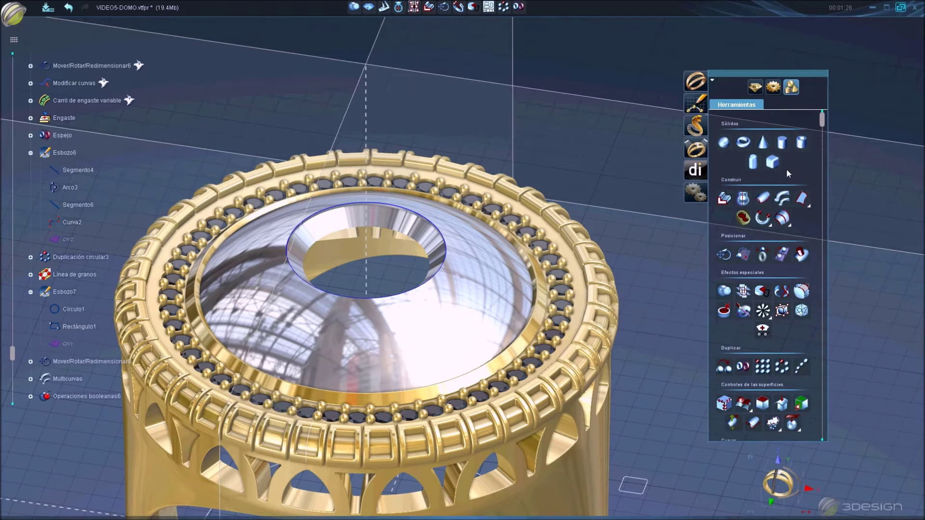
Try a Barrido de curva with Rectángulo1 as profile, then cancel it to edit Esbozo7
click(782, 198)
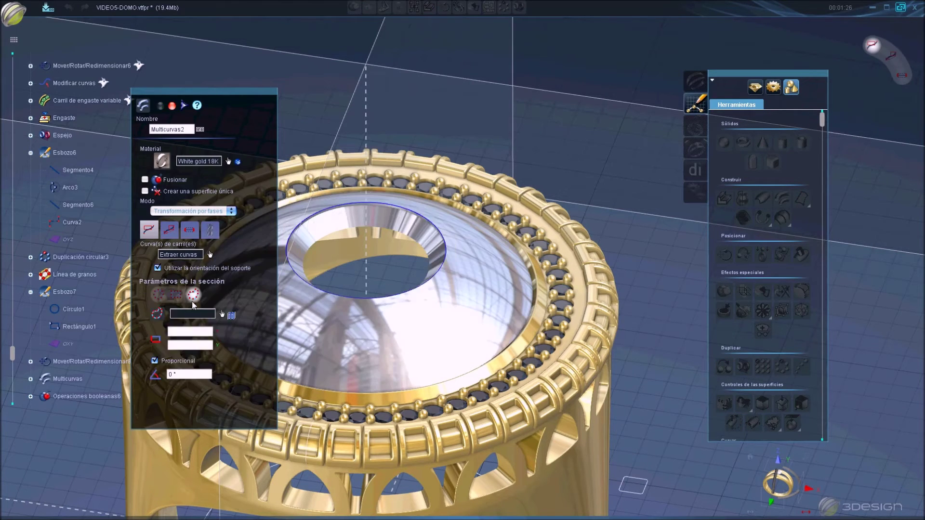
click(222, 315)
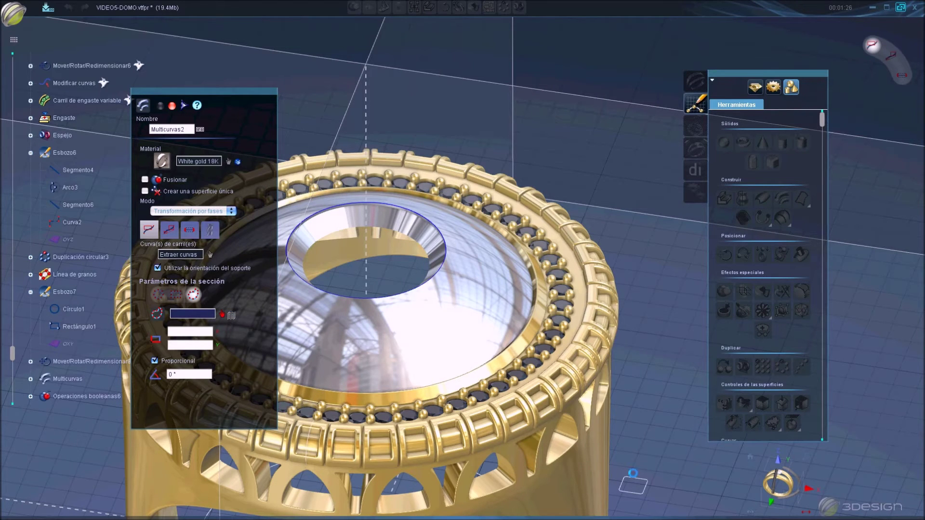
click(633, 481)
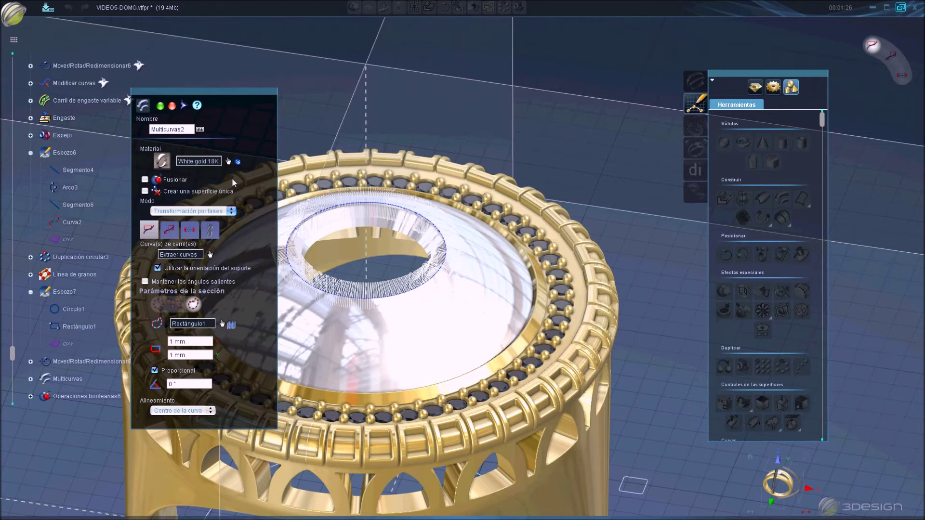
click(172, 107)
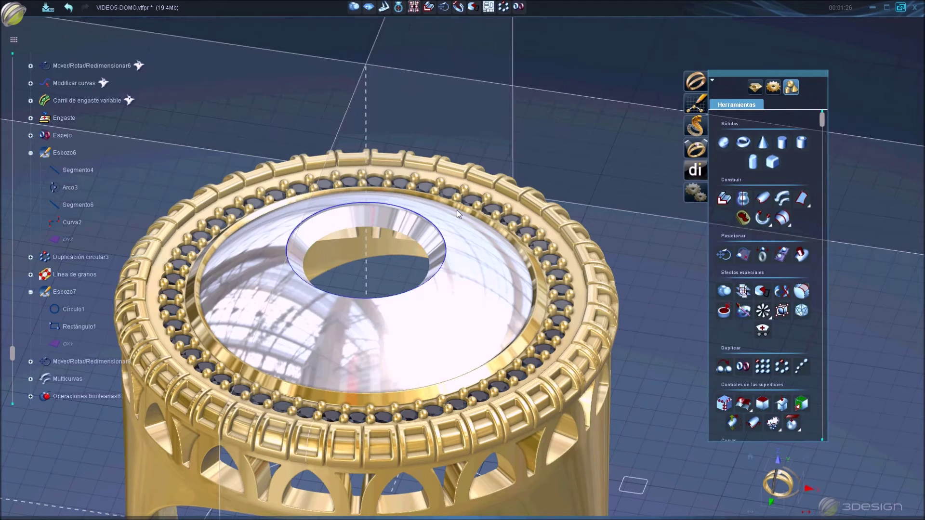
click(762, 199)
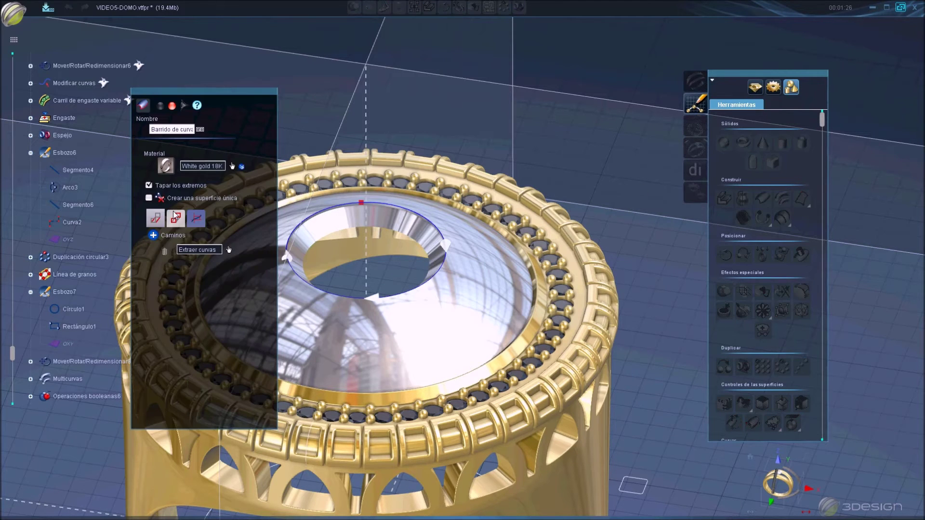
click(637, 494)
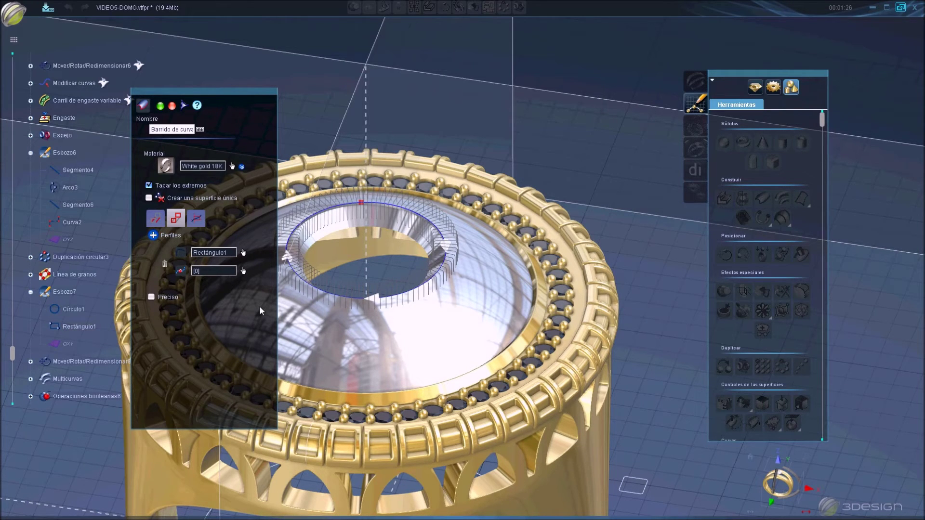
click(173, 108)
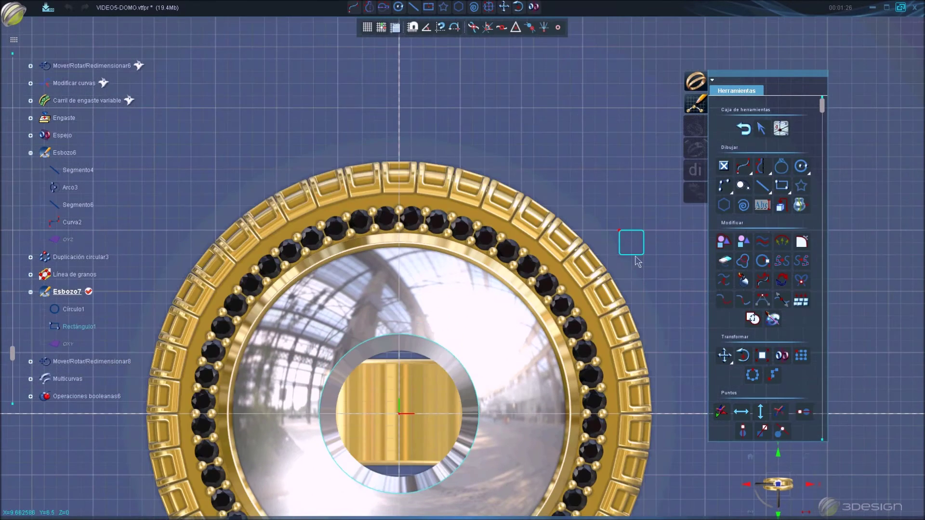
Copy Rectángulo1 2.271 mm upward, keeping the original, to create Rectángulo2
double_click(636, 255)
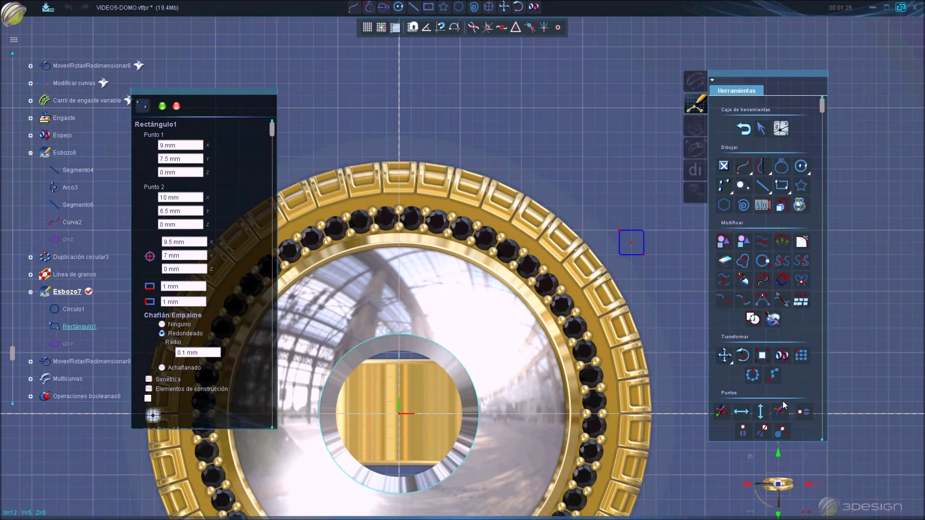
scroll(783, 403, down, 2)
click(725, 300)
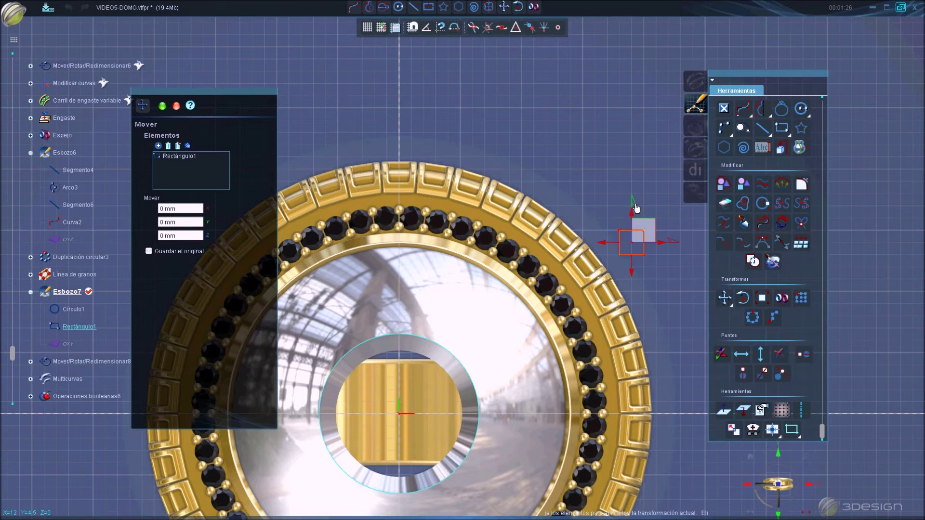
drag(635, 208, 635, 148)
click(149, 251)
click(162, 105)
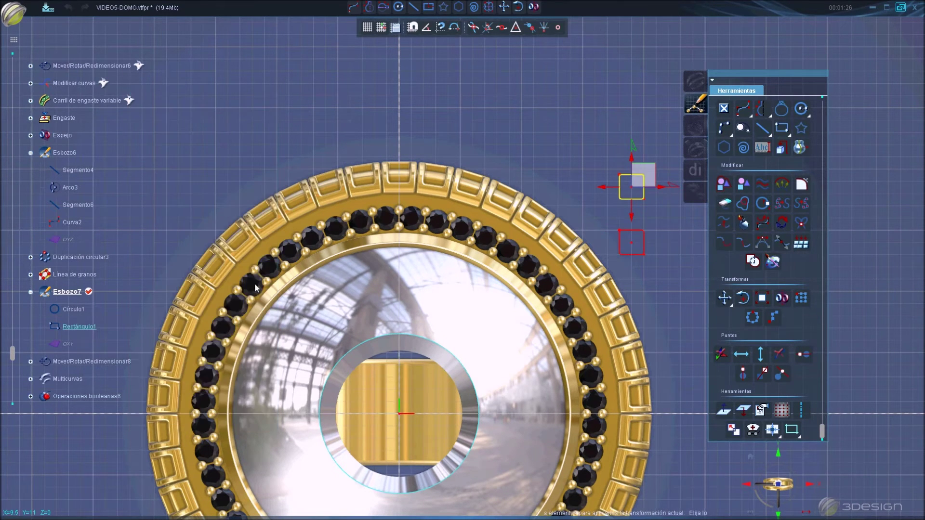
Rotate Rectángulo2 45° about OZ into a diamond and close sketch editing
double_click(637, 193)
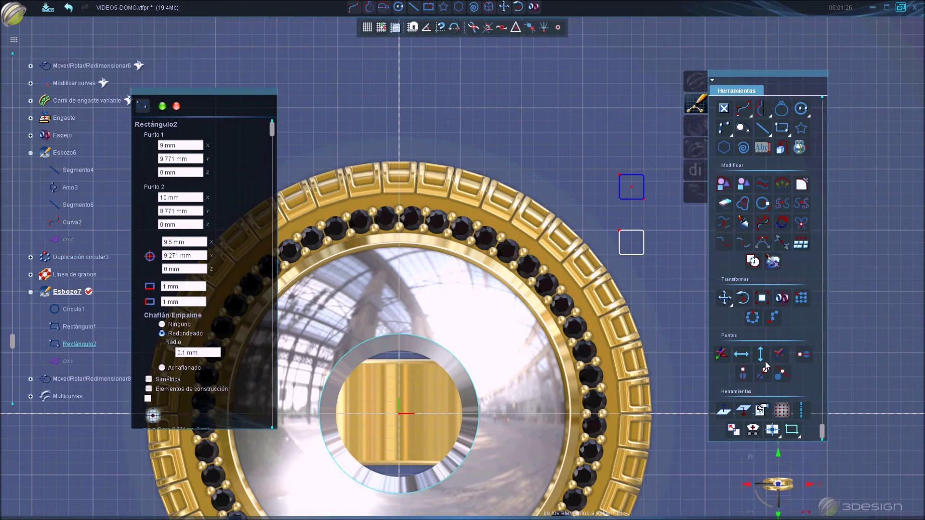
click(744, 298)
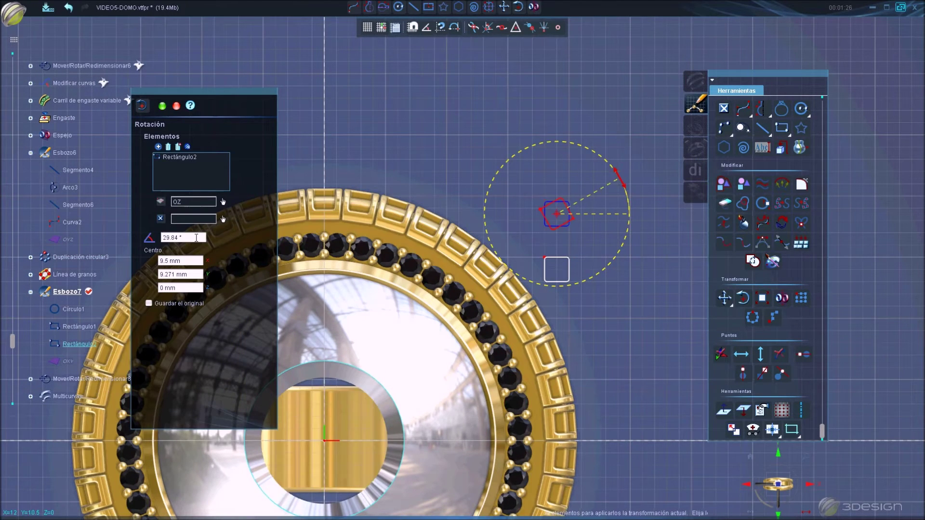
click(195, 237)
text(45)
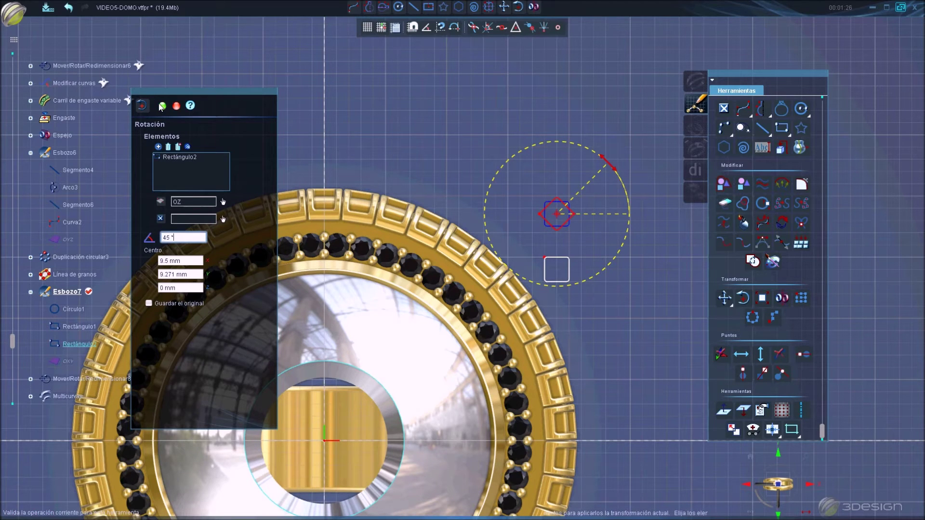
key(Return)
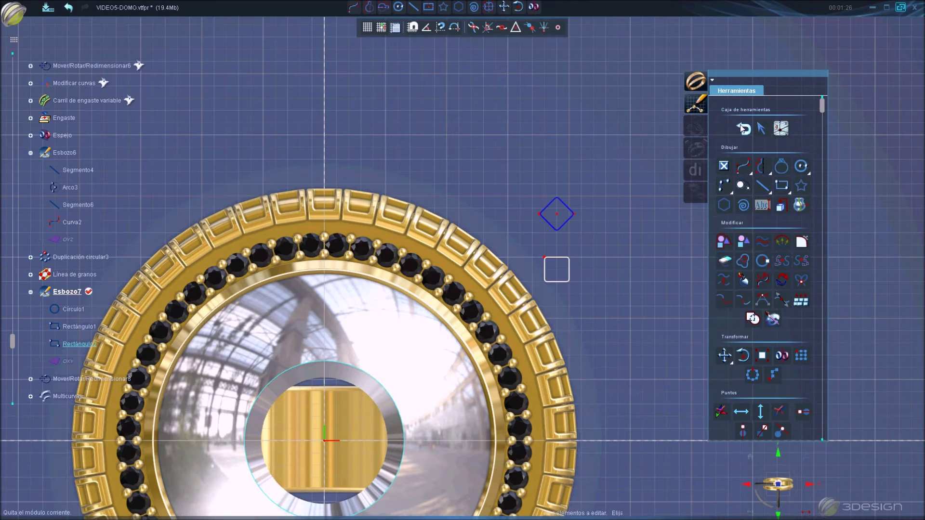
click(744, 128)
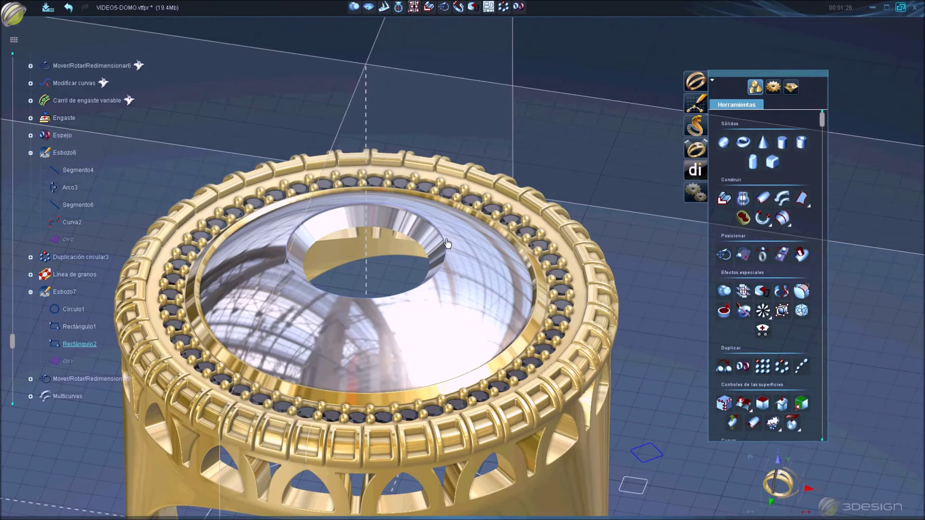
Sweep Rectángulo2 as the profile to form the white-gold bezel around the dome's opening
click(763, 198)
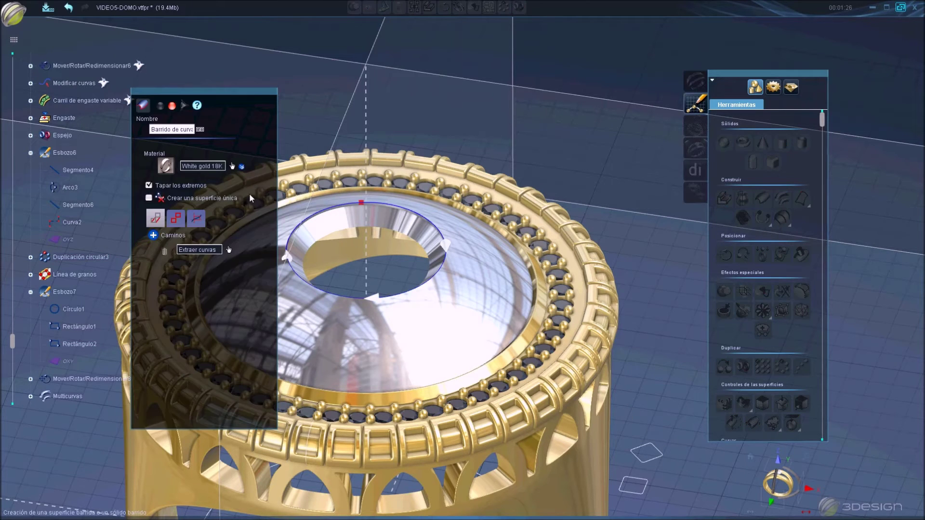
click(244, 257)
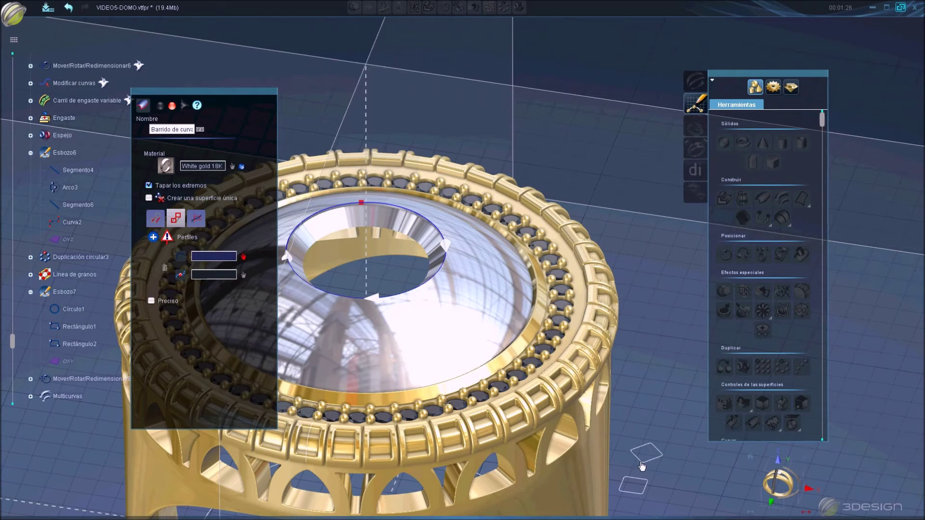
click(647, 464)
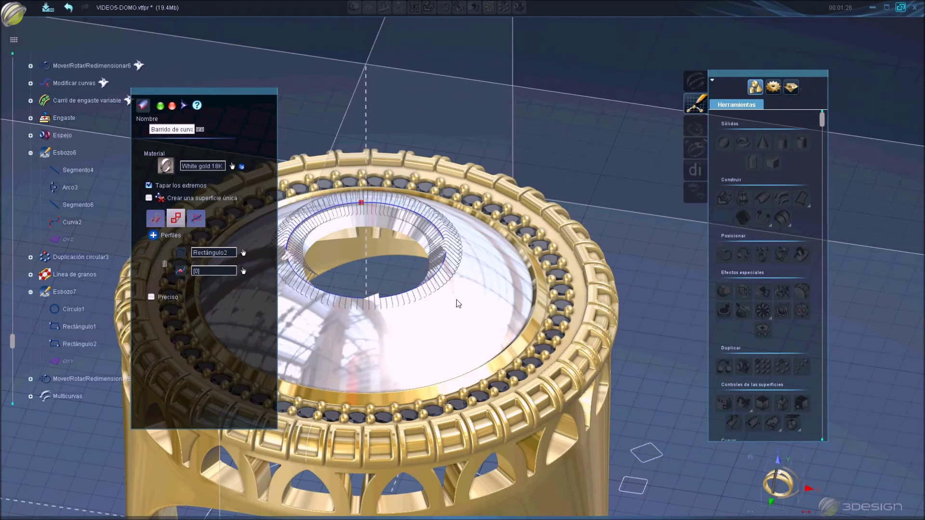
middle_drag(460, 305, 456, 255)
key(Return)
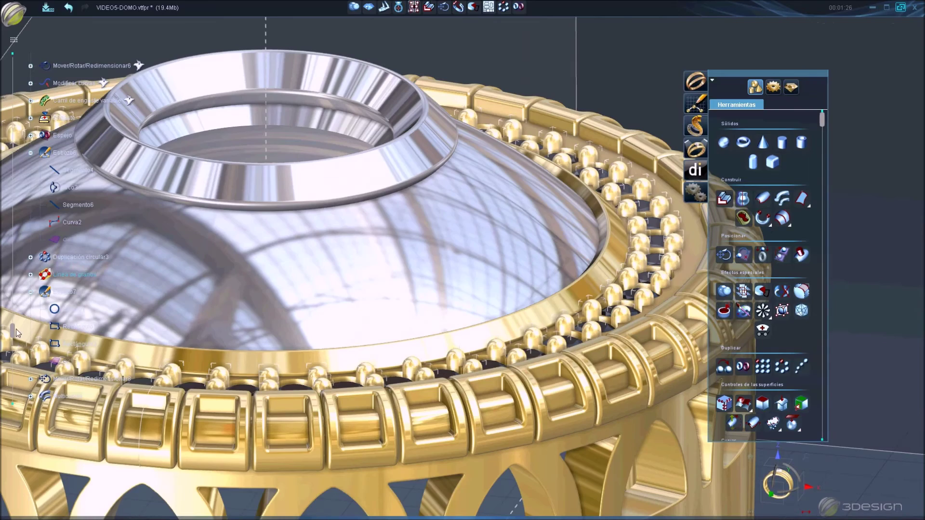
Show the hidden pink centre gem and select the bezel for Mover/Rotar/Redimensionar
scroll(78, 366, down, 3)
right_click(70, 364)
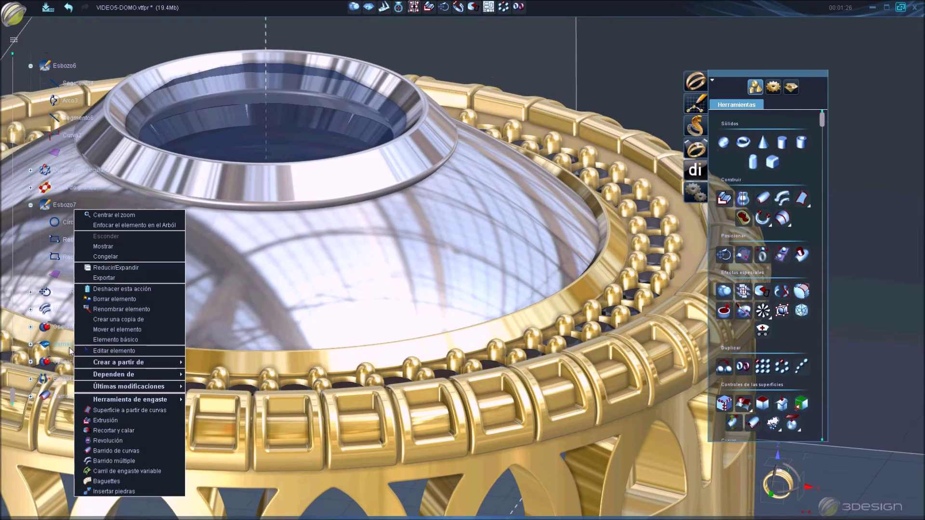
click(109, 247)
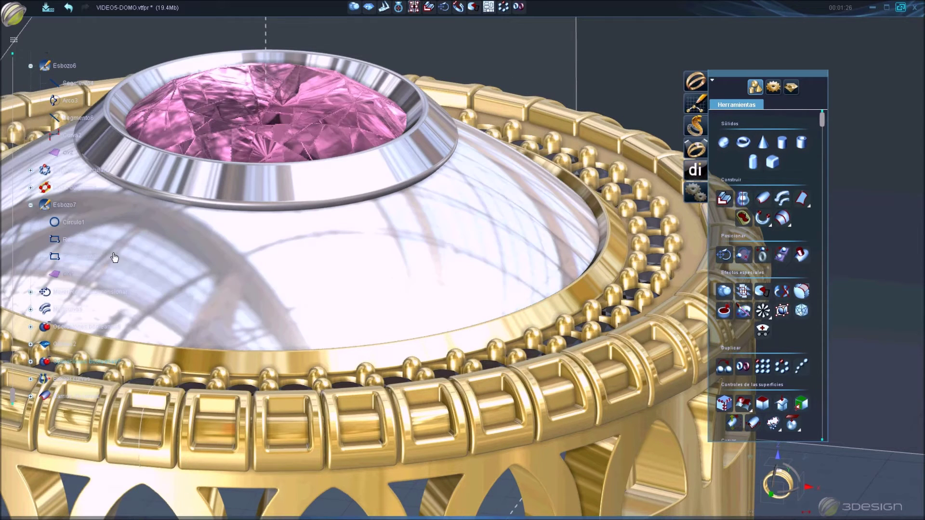
click(355, 182)
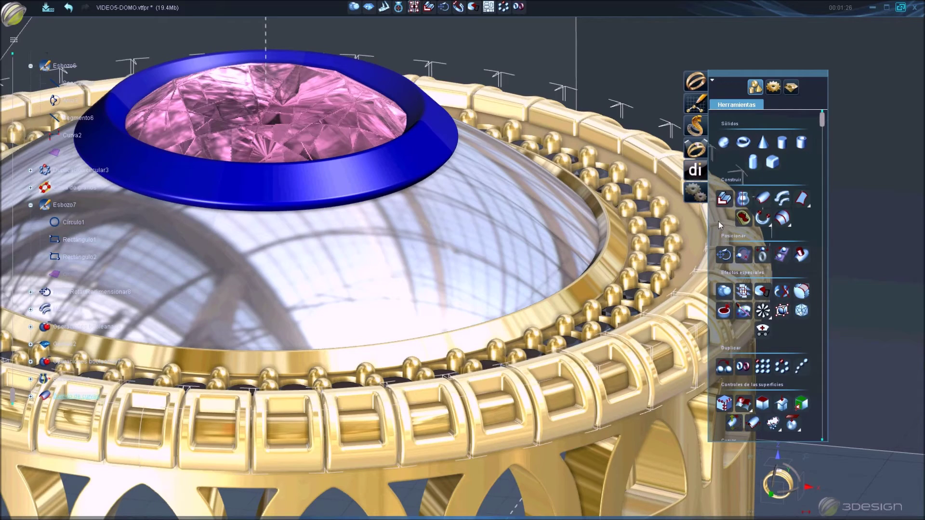
click(723, 255)
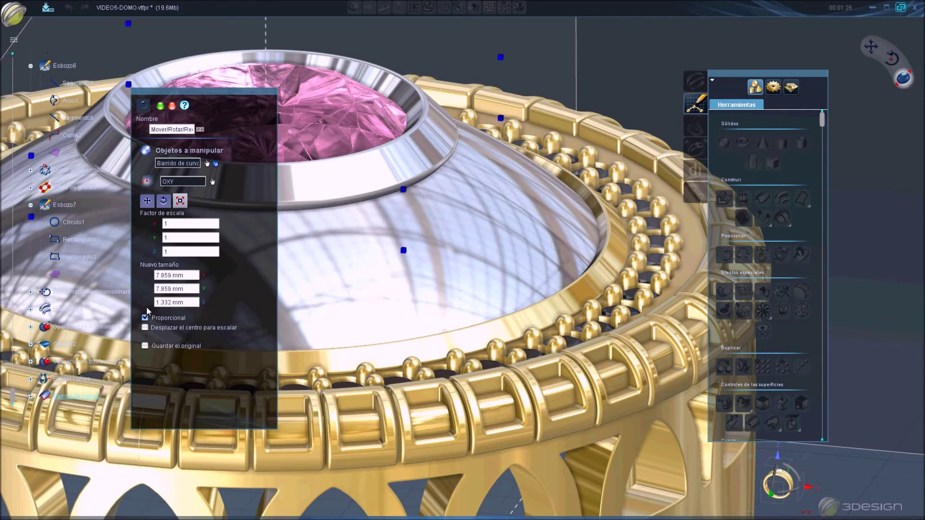
With Proporcional off, copy the bezel 0.525 mm up on Z
click(145, 318)
scroll(365, 201, up, 3)
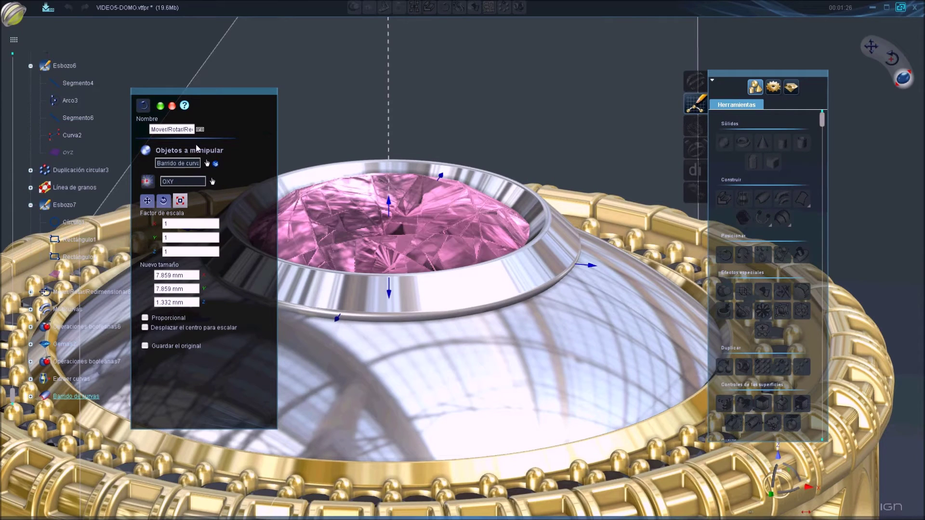
click(147, 200)
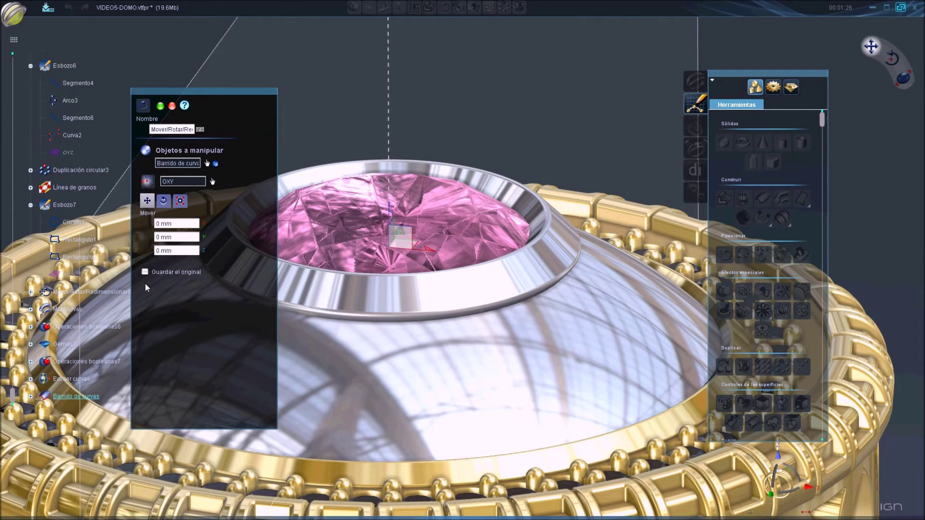
drag(392, 212, 391, 181)
right_click(392, 182)
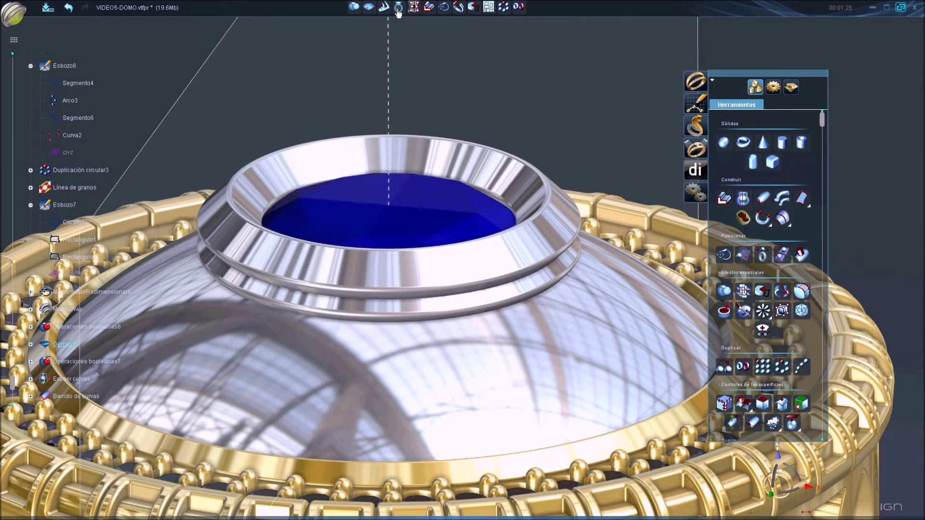
Raise the pink gem Gemas2 0.179 mm on Z and view the whole ring
click(444, 9)
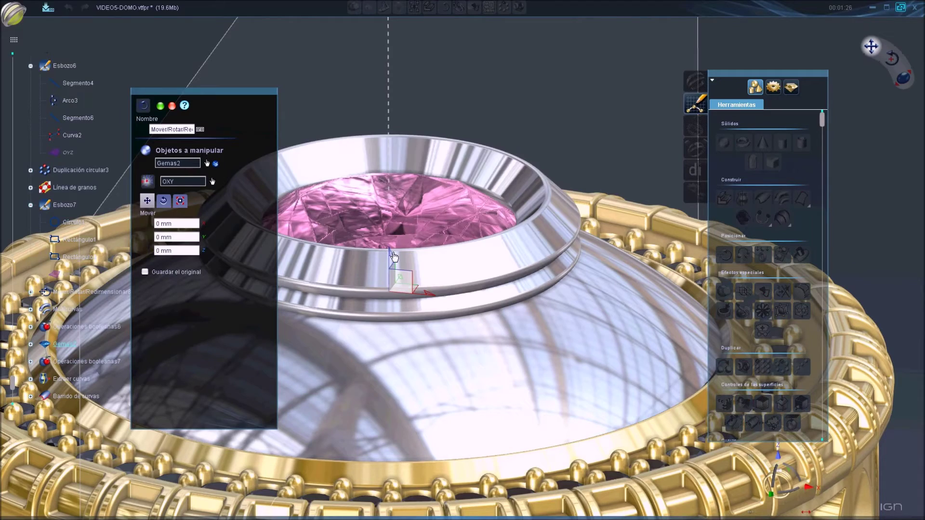
drag(393, 244, 393, 244)
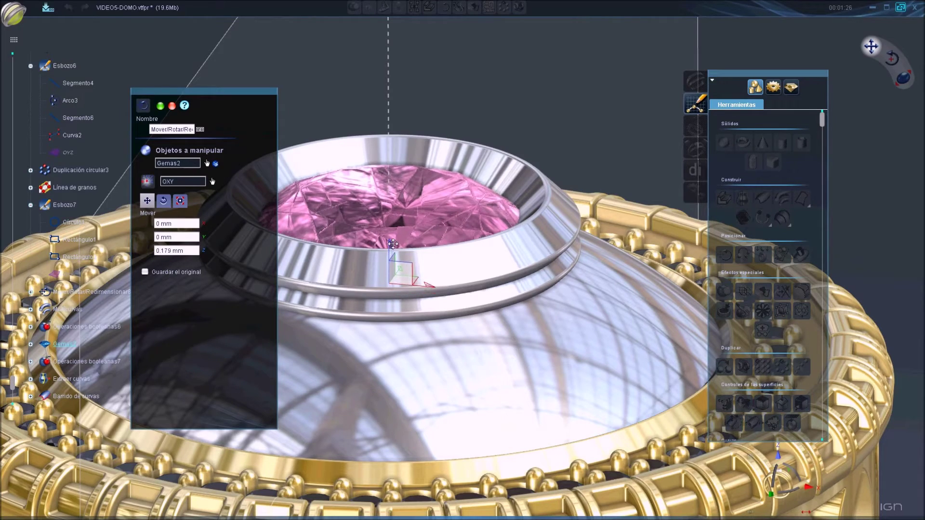
right_click(389, 186)
scroll(398, 186, down, 5)
mouse_move(395, 232)
middle_down()
mouse_move(452, 325)
mouse_move(575, 138)
mouse_move(574, 112)
mouse_move(460, 186)
mouse_move(450, 226)
mouse_move(501, 255)
mouse_move(495, 325)
mouse_move(322, 241)
mouse_move(337, 171)
mouse_move(433, 236)
mouse_move(374, 292)
mouse_move(471, 226)
middle_up()
scroll(501, 255, down, 3)
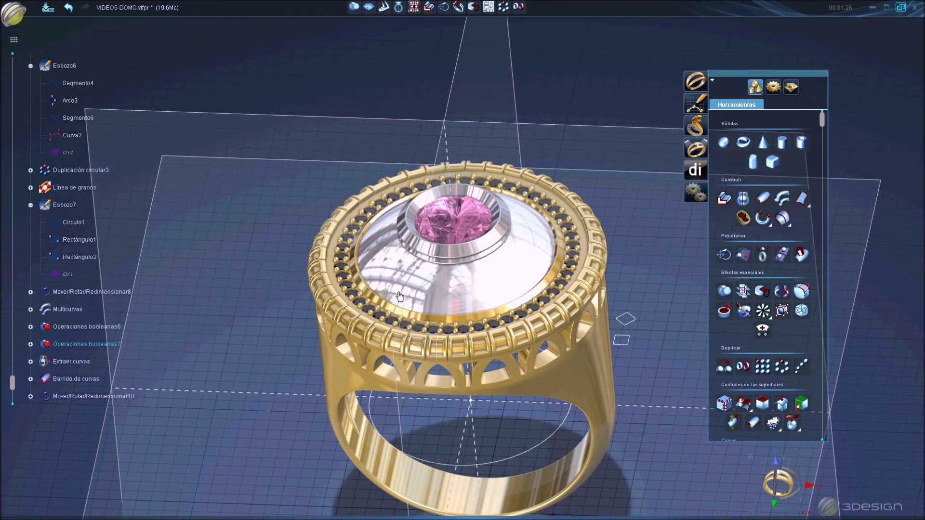
Change Gemas2's weight to 0.5 ct, making it 5.181 mm across
click(471, 225)
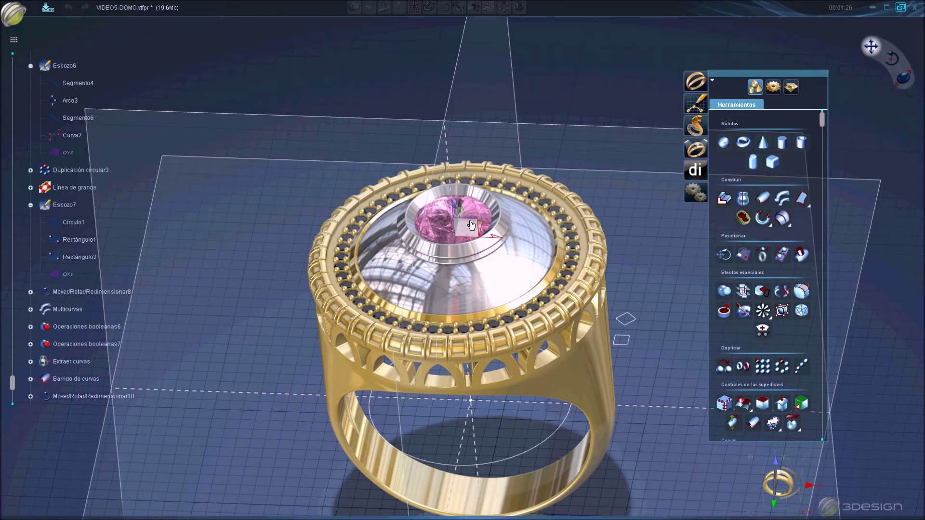
click(160, 105)
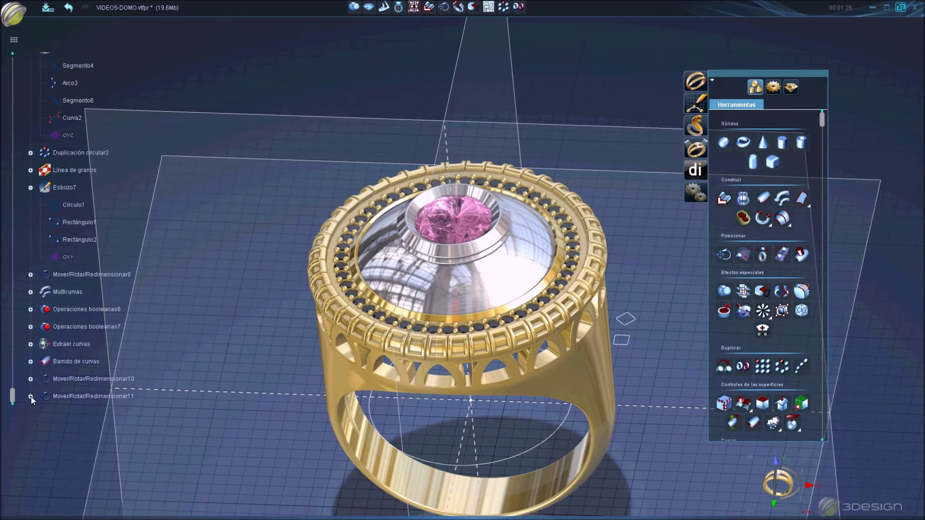
click(30, 397)
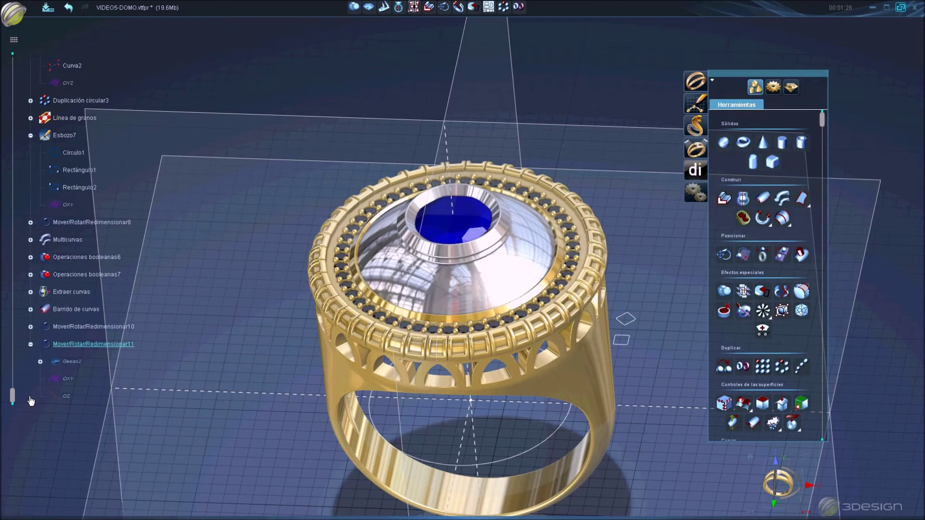
double_click(76, 361)
click(208, 319)
text(0.5)
click(193, 225)
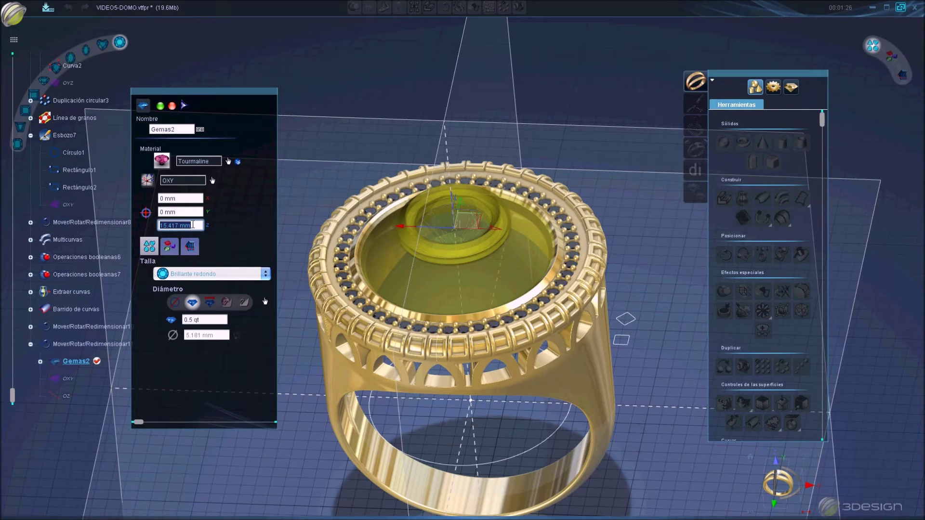
key(Return)
Rebuild the model with the smaller gem and open sketch Esbozo7 for editing
click(18, 57)
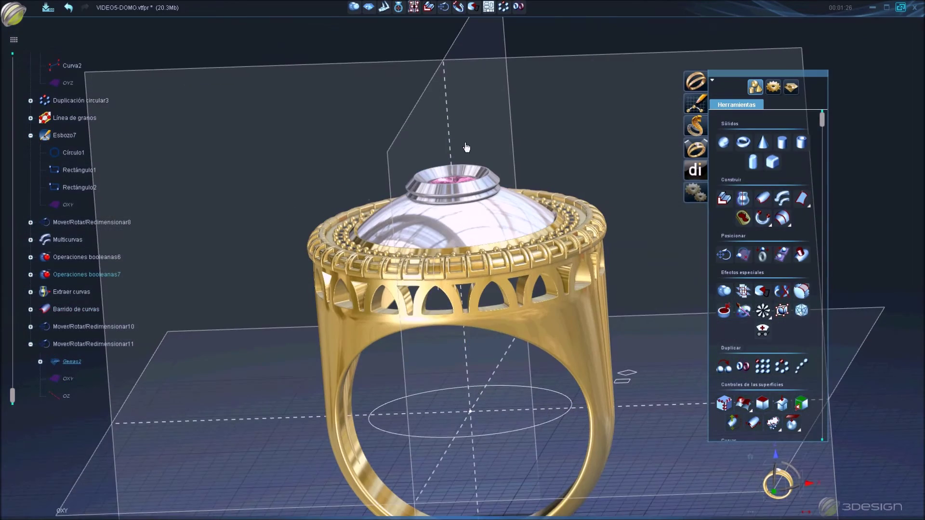
middle_drag(460, 225, 463, 140)
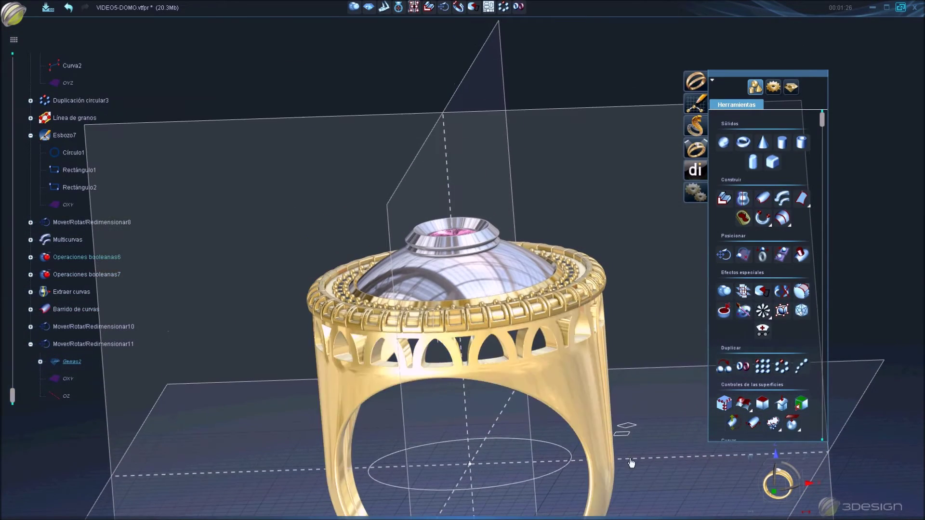
click(635, 428)
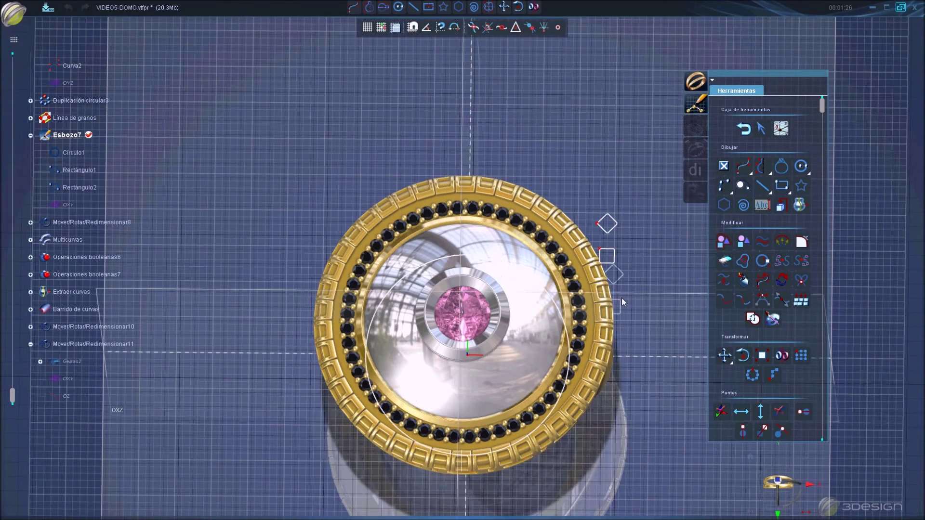
Scale Rectángulo2 to 1 mm wide and rebuild the bezel around it
click(611, 189)
click(762, 356)
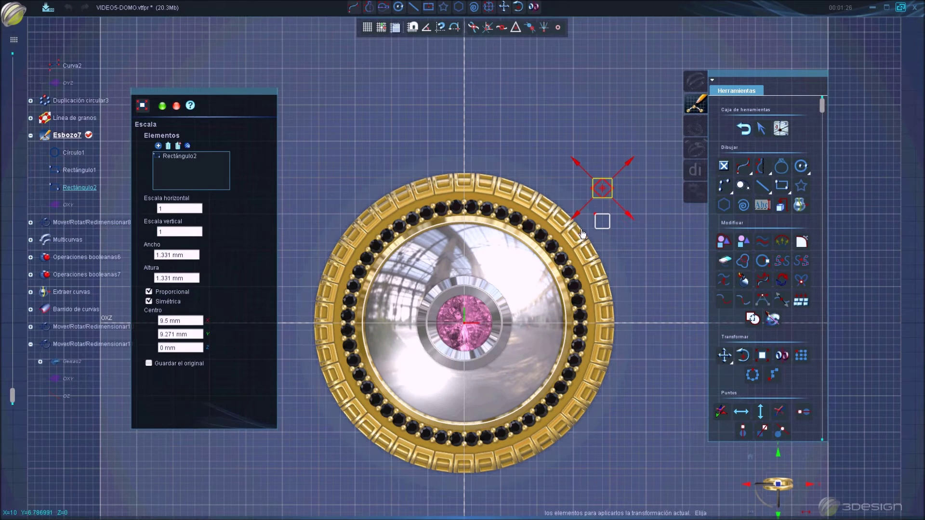
triple_click(195, 257)
text(1)
key(Tab)
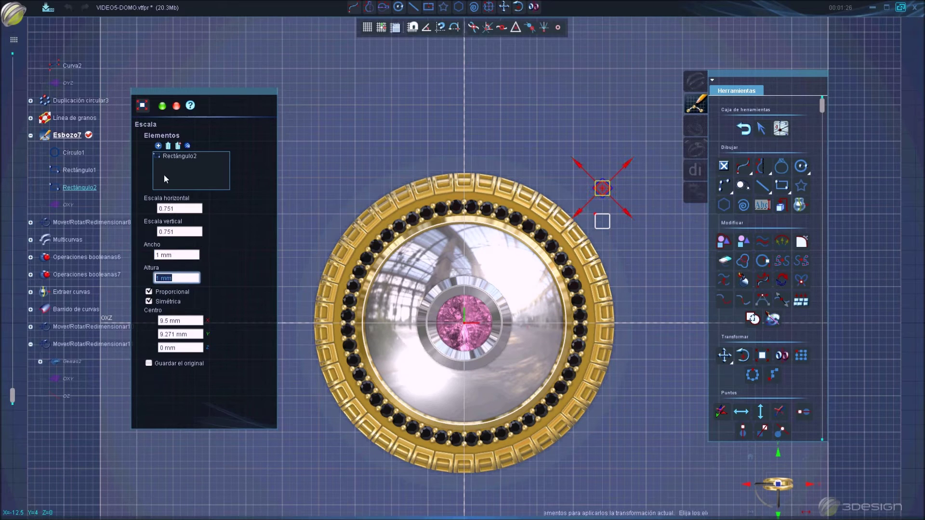
click(161, 106)
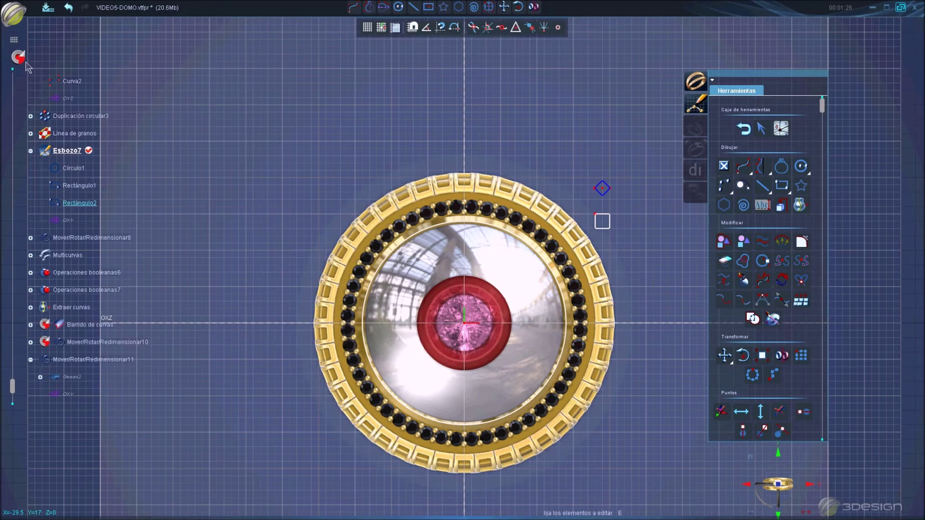
click(747, 135)
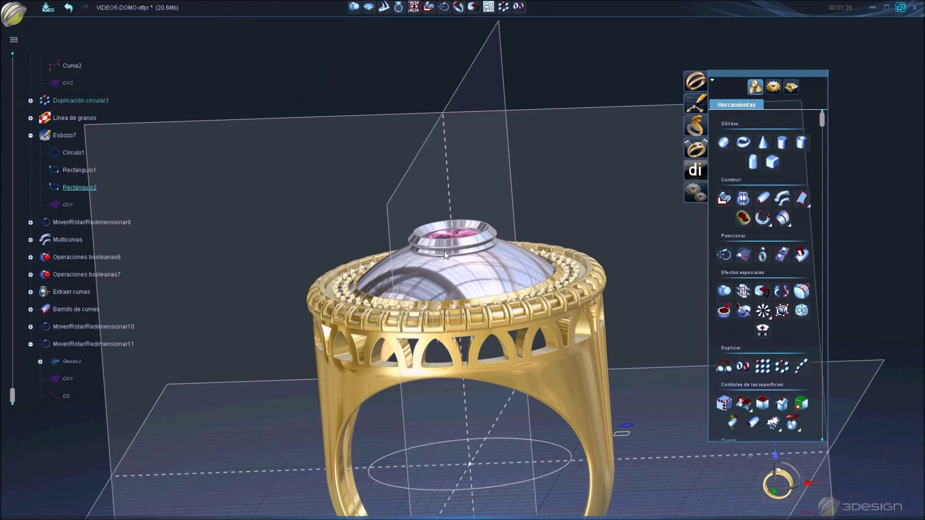
Edit the gem's move step to raise Gemas2 to a 0.39 mm Z offset
mouse_move(444, 250)
middle_down()
mouse_move(467, 268)
mouse_move(442, 210)
middle_up()
scroll(442, 210, up, 3)
double_click(453, 203)
drag(449, 198, 448, 201)
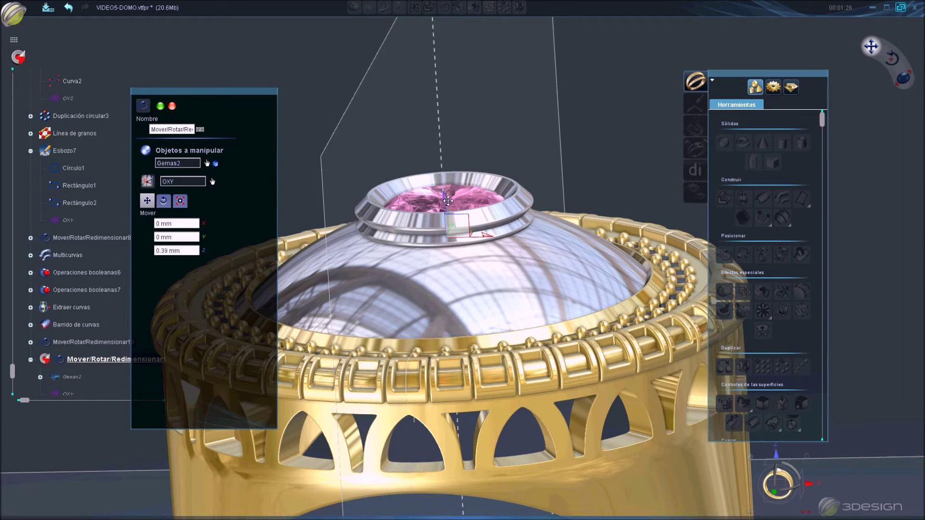
right_click(459, 184)
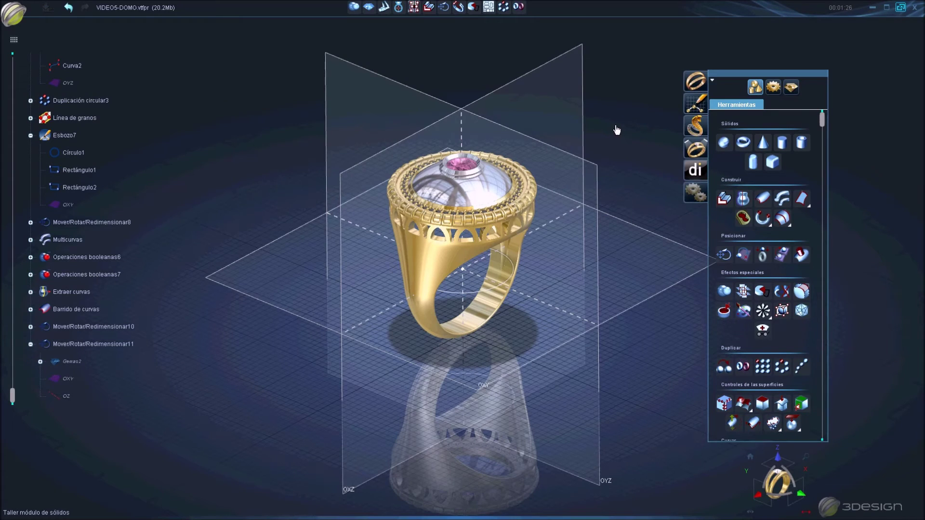
Set Operaciones booleanas7 as the Retopología support solid in the mesh workshop
click(697, 127)
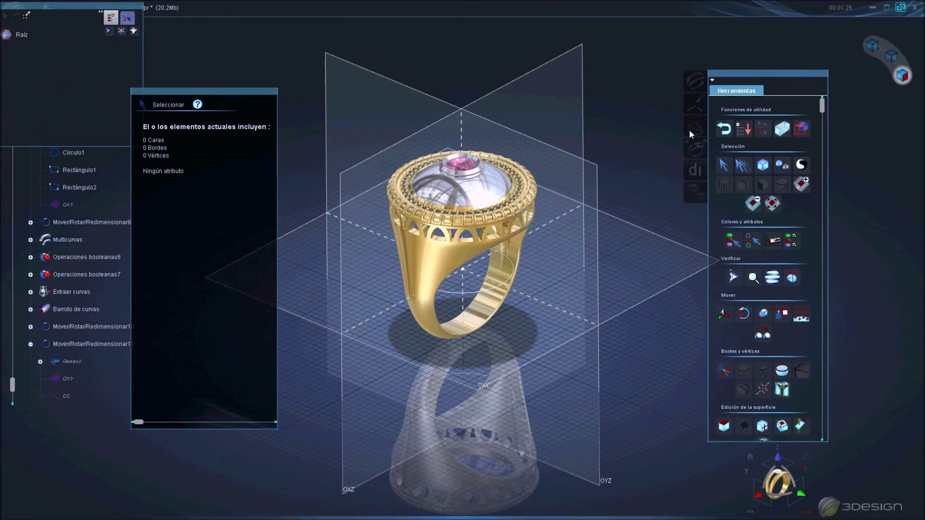
scroll(757, 286, down, 3)
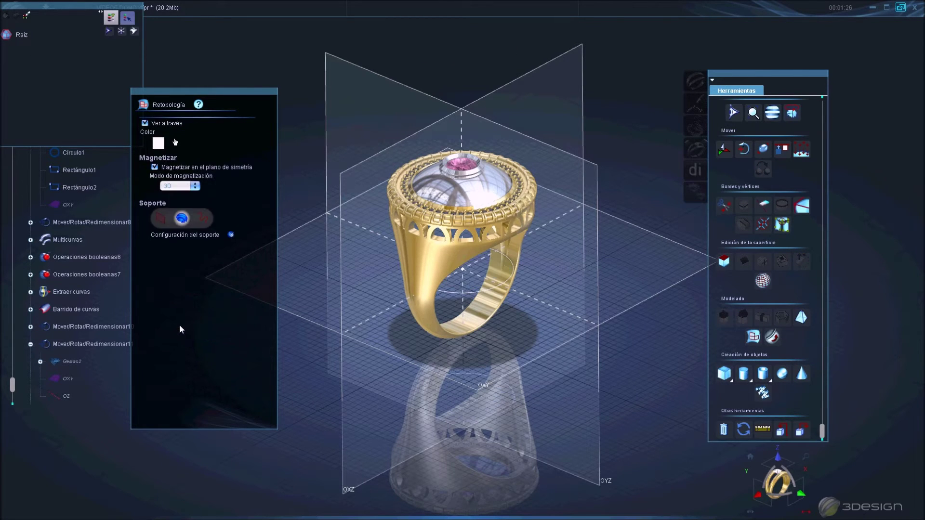
click(231, 235)
click(164, 254)
click(458, 231)
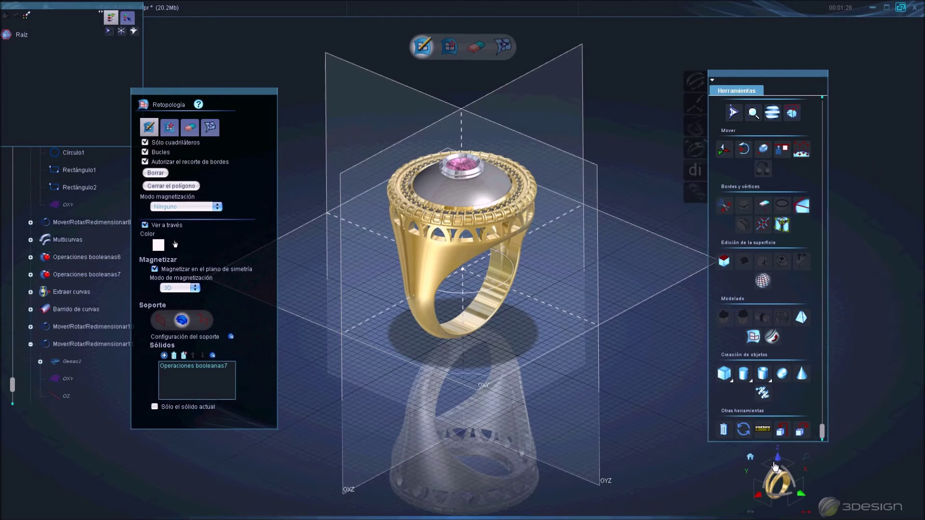
Switch to top view and place the first retopology point on the dome
click(775, 466)
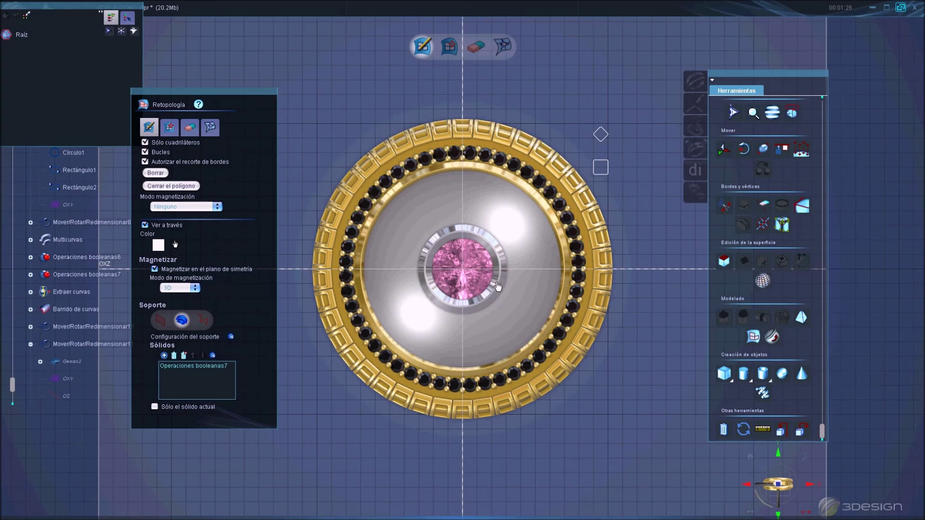
scroll(539, 197, up, 3)
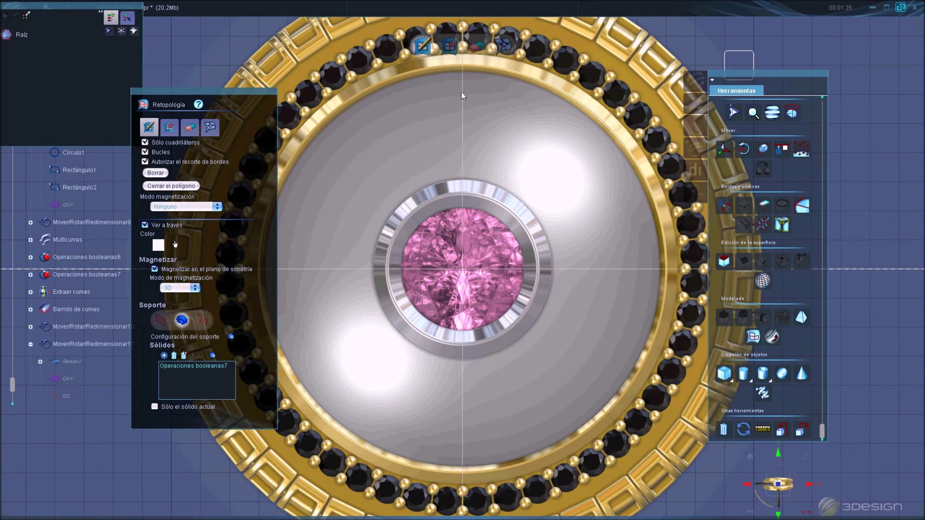
click(471, 168)
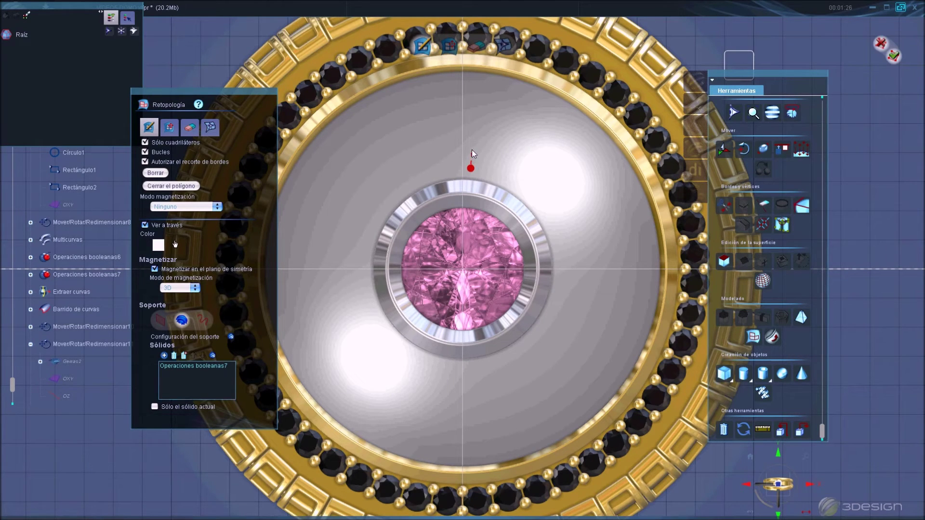
Close the first quad and extrude new quads up and down from its edges
click(488, 173)
click(450, 45)
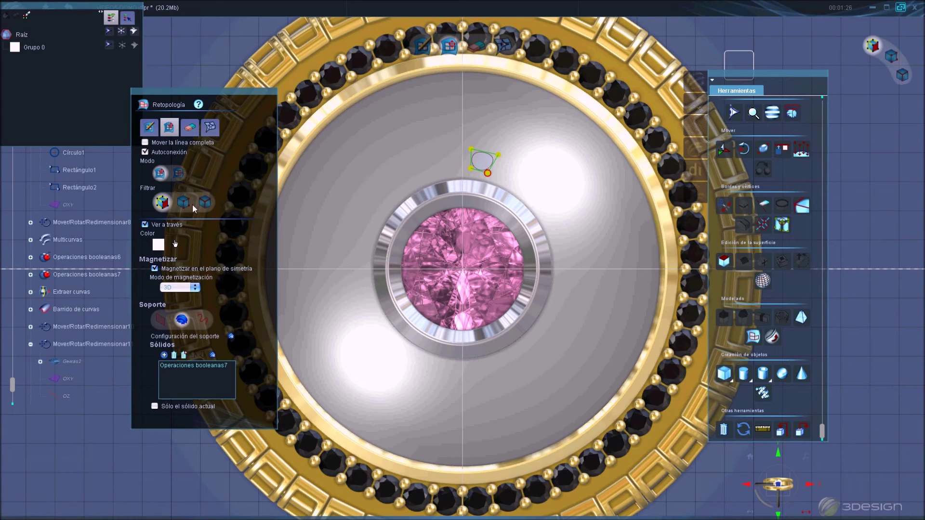
click(178, 173)
drag(485, 154, 487, 86)
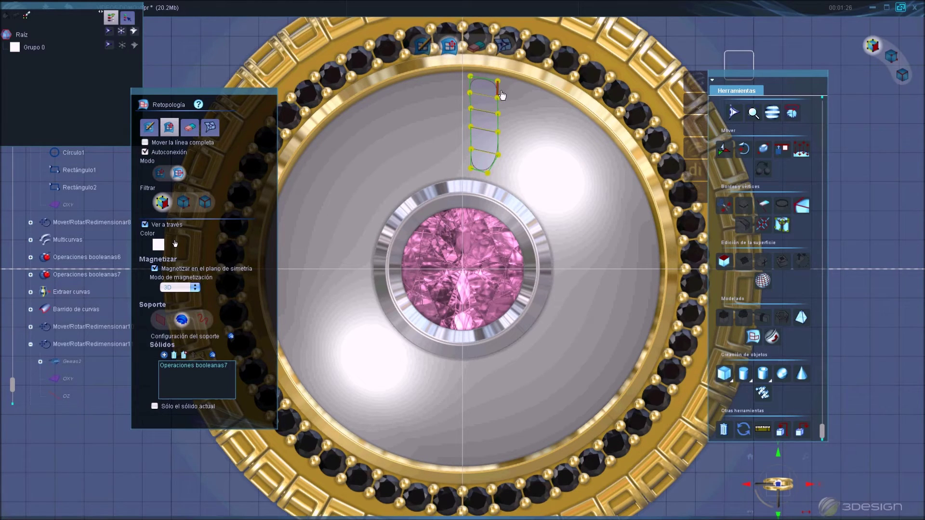
drag(516, 96, 542, 105)
drag(544, 119, 530, 171)
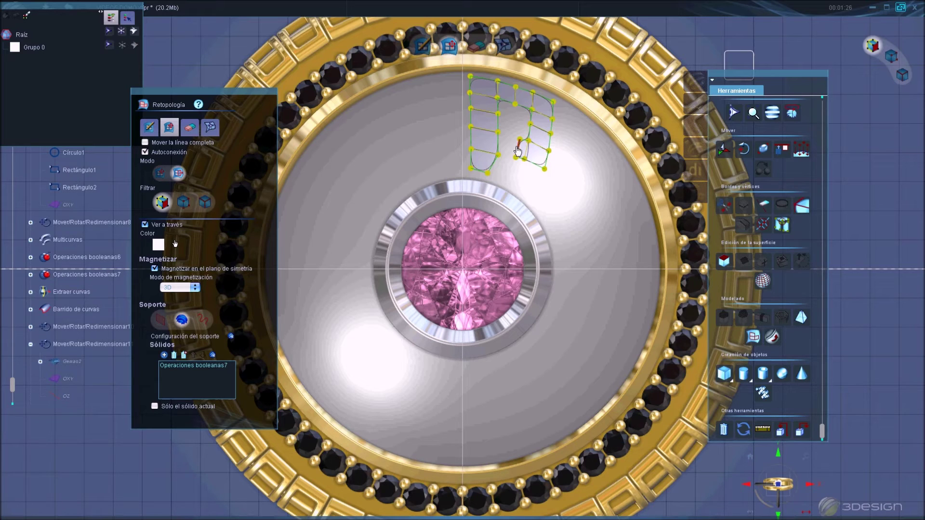
drag(504, 149, 500, 149)
Extrude another quad upward from the left column's edge
scroll(511, 140, up, 1)
scroll(506, 145, up, 4)
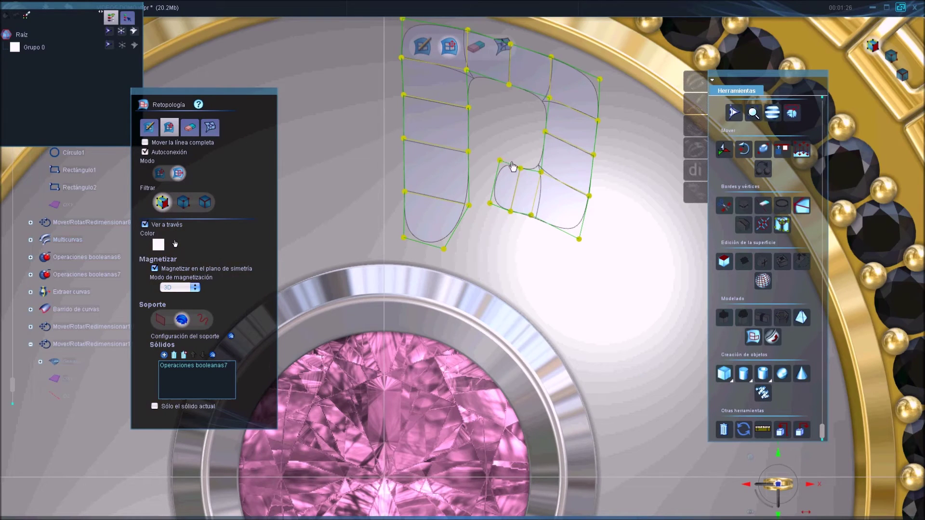
drag(506, 146, 508, 108)
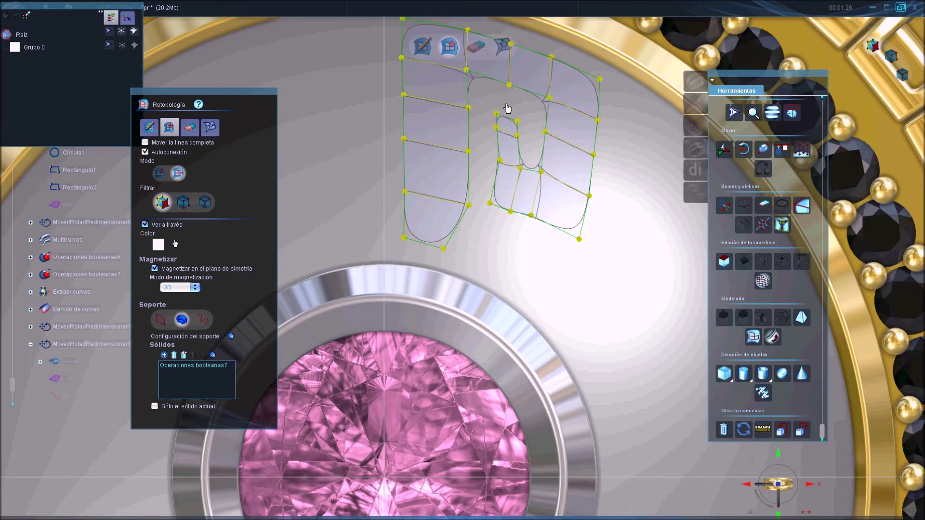
click(423, 48)
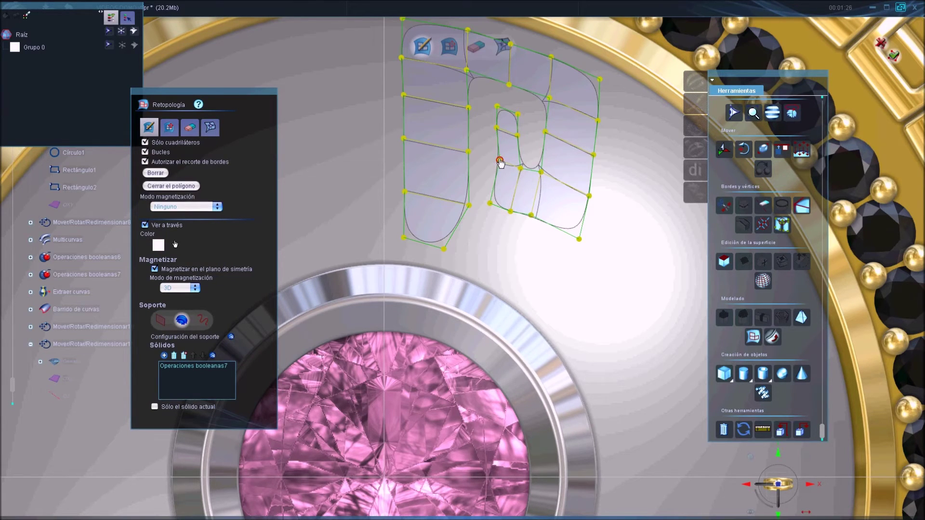
scroll(502, 178, down, 2)
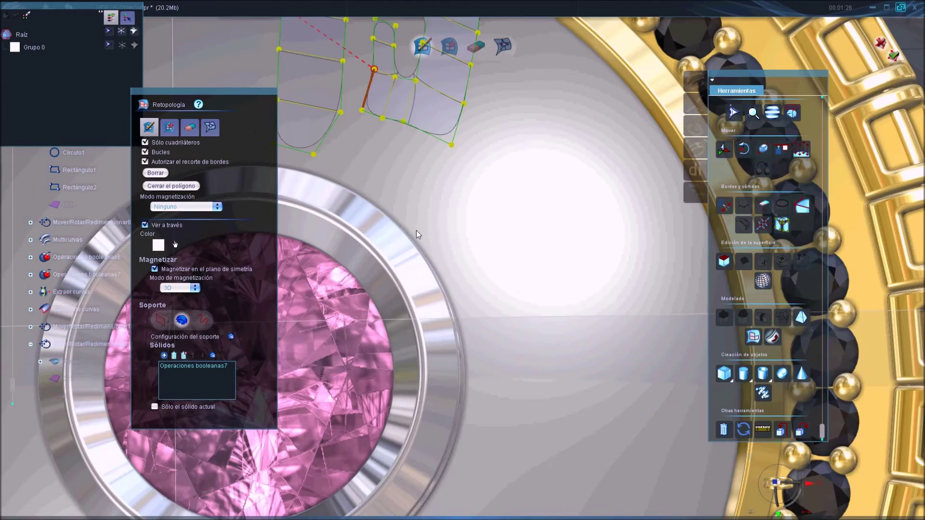
scroll(416, 230, down, 1)
scroll(423, 218, down, 2)
scroll(427, 207, down, 1)
click(450, 47)
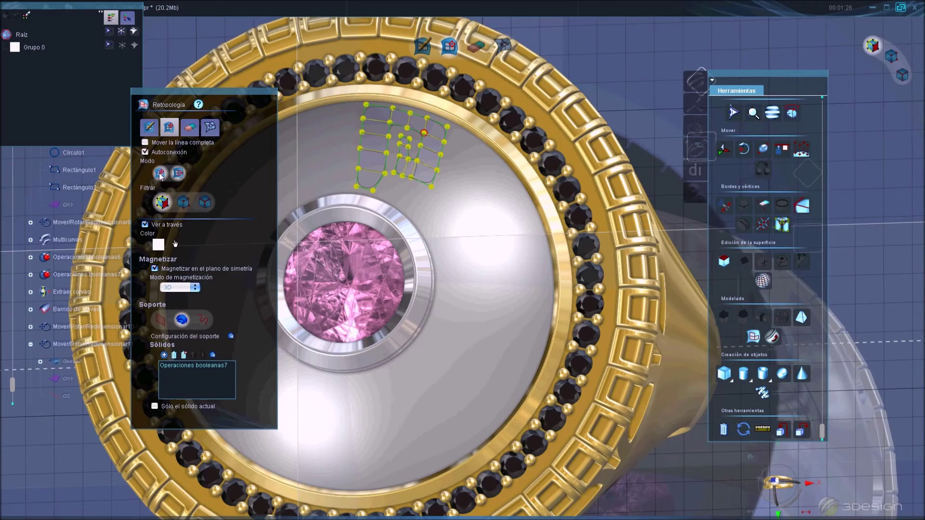
From a top-down view, reshape the left patch's bottom vertex and right edge
middle_drag(414, 113, 446, 231)
mouse_move(776, 485)
middle_down()
mouse_move(533, 341)
mouse_move(486, 327)
middle_up()
scroll(510, 326, up, 1)
scroll(545, 415, up, 1)
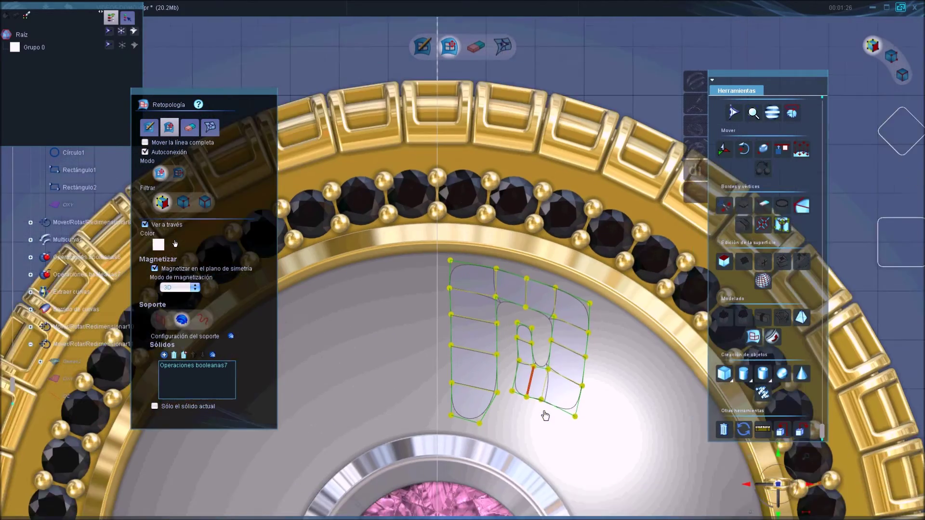
scroll(522, 355, up, 2)
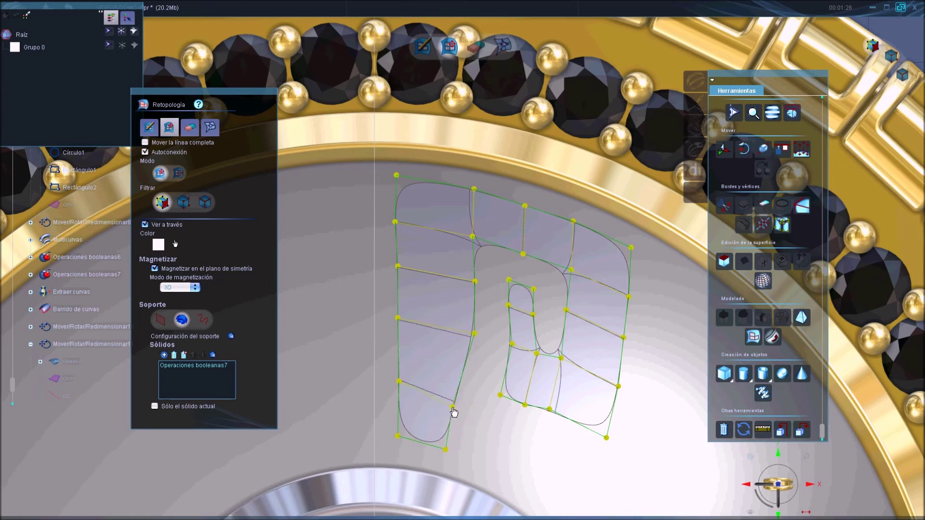
drag(445, 449, 424, 453)
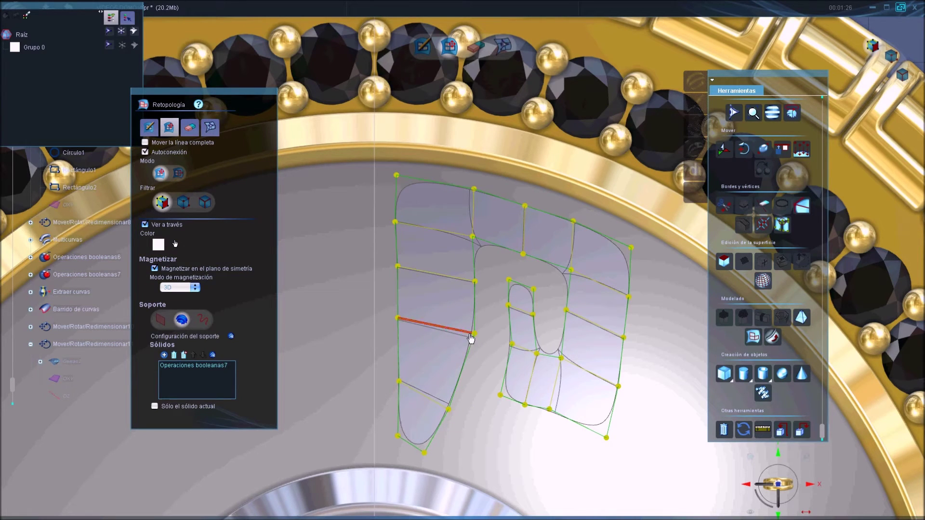
drag(472, 336, 463, 350)
drag(473, 284, 472, 290)
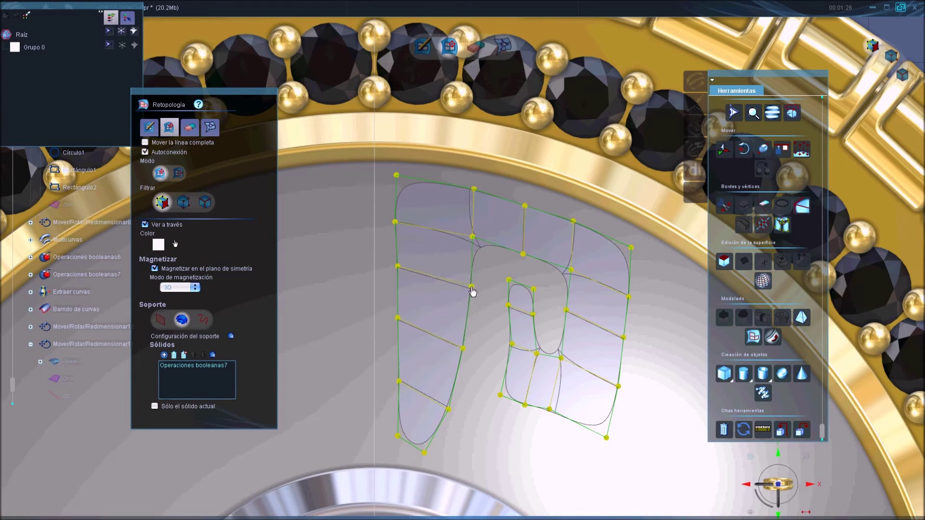
Shift a top-edge vertex right and reshape the inner patch's left edge and lower corners
drag(524, 206, 584, 221)
mouse_move(509, 305)
mouse_down()
mouse_move(498, 300)
mouse_move(500, 273)
mouse_up()
drag(512, 349, 491, 344)
drag(500, 396, 485, 383)
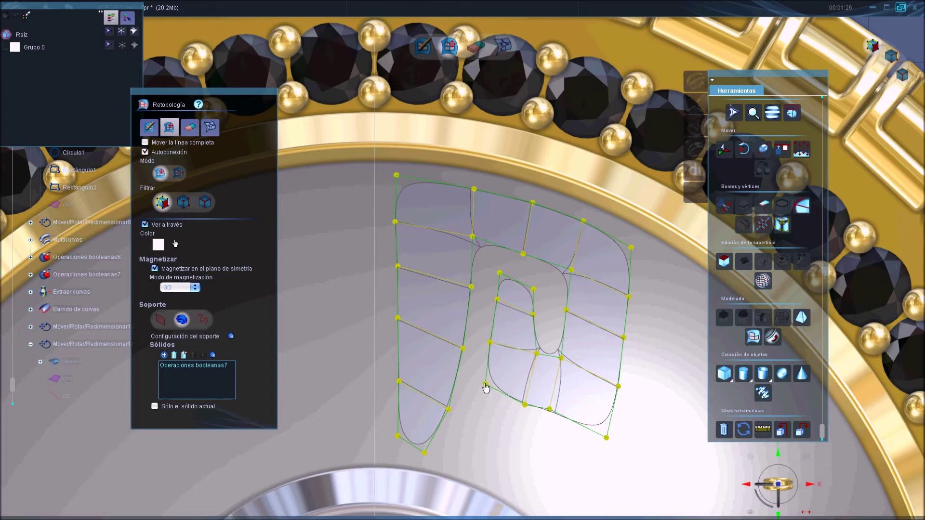
mouse_move(607, 438)
mouse_down()
mouse_move(601, 412)
mouse_move(588, 411)
mouse_move(605, 380)
mouse_up()
Pull out the top-right corner, adjust right-side and inner-loop vertices, and finish retopology
drag(631, 249, 653, 255)
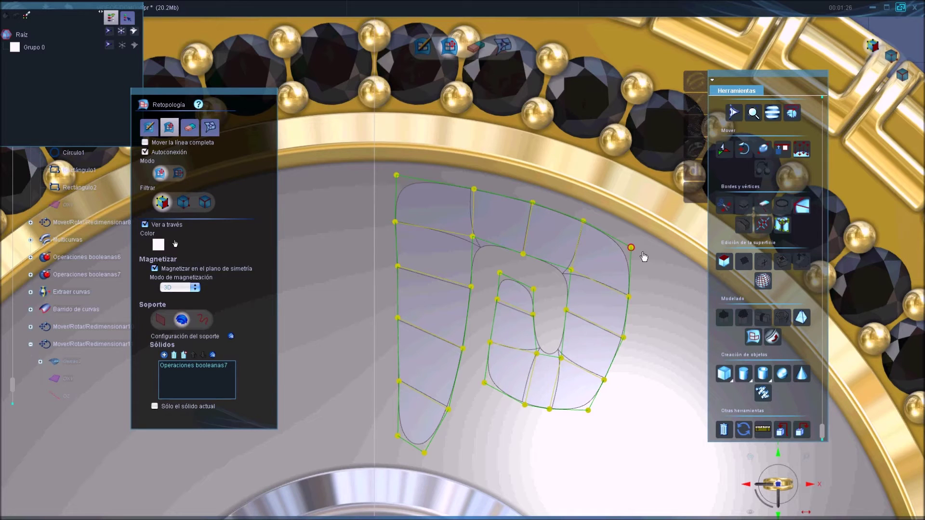
drag(629, 298, 627, 292)
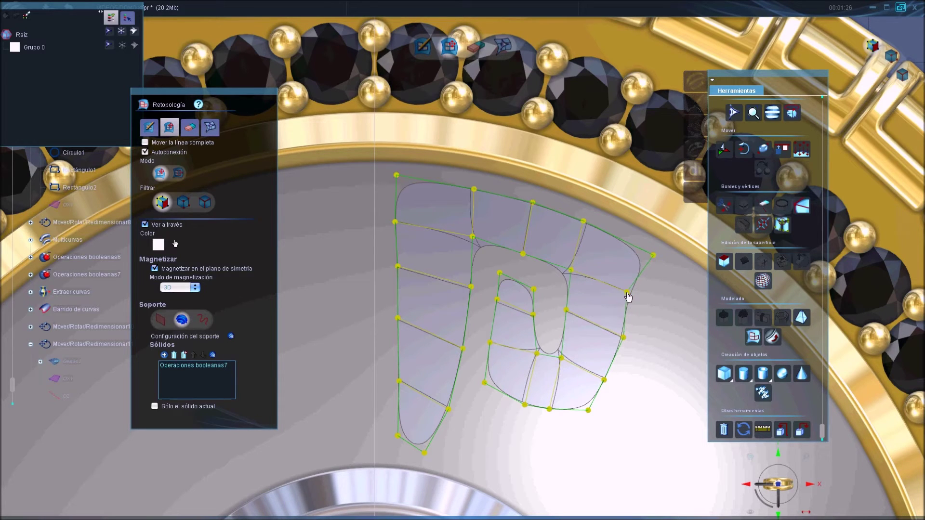
drag(623, 339, 619, 332)
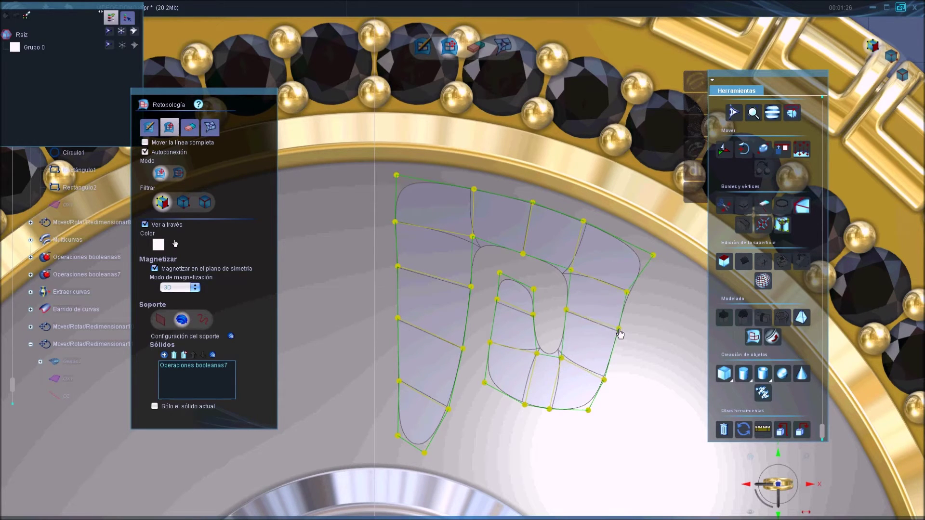
drag(533, 291, 546, 290)
drag(483, 383, 480, 410)
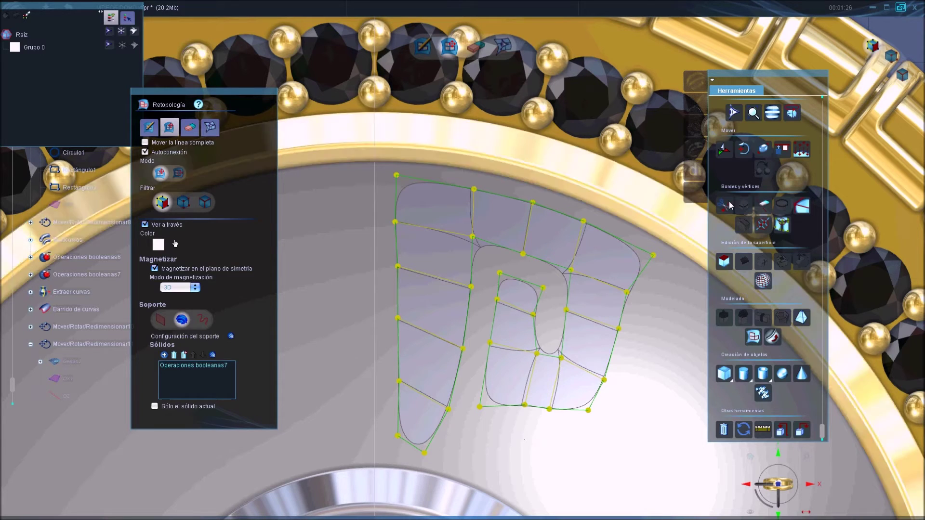
scroll(762, 184, up, 3)
click(728, 168)
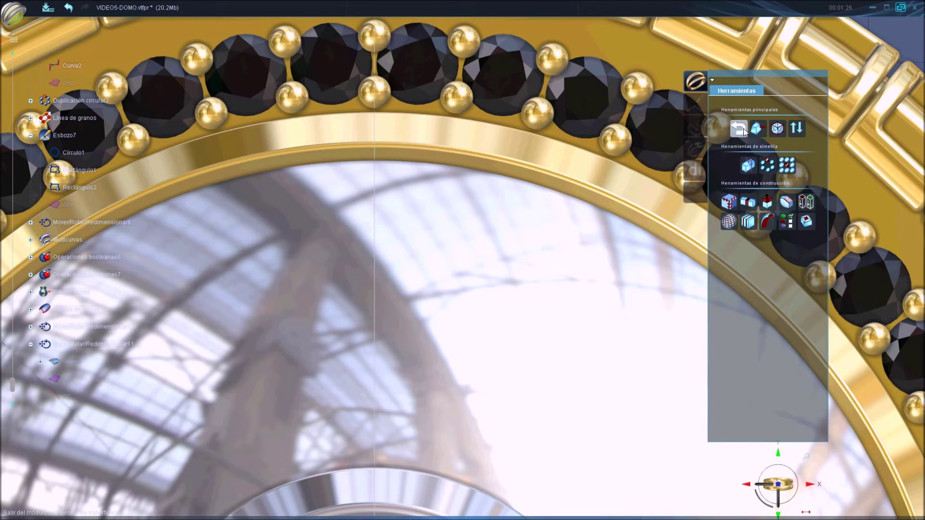
Exit the surface module and freeze the solid Operaciones booleanas7
click(744, 128)
right_click(579, 271)
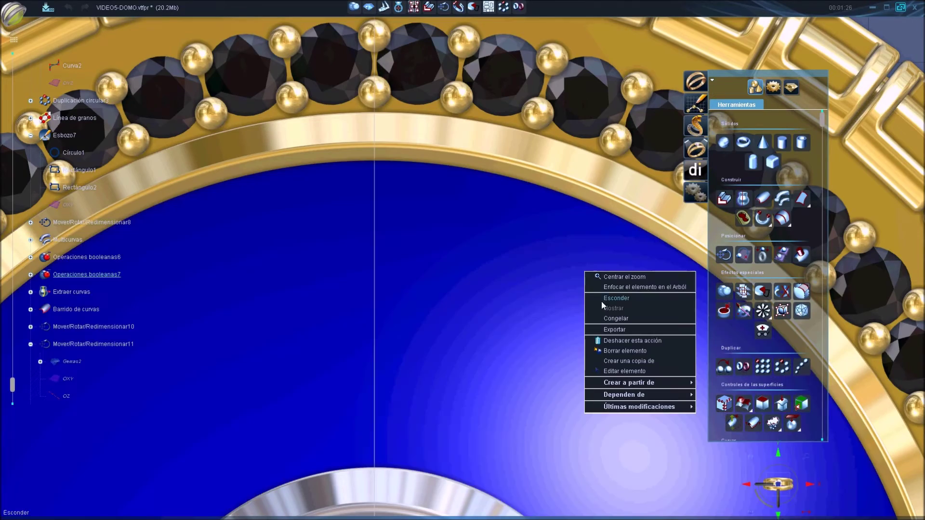
click(605, 318)
Reopen the 15-face, 32-vertex lettering surface through Manipular superficie under Modelado
scroll(536, 313, down, 3)
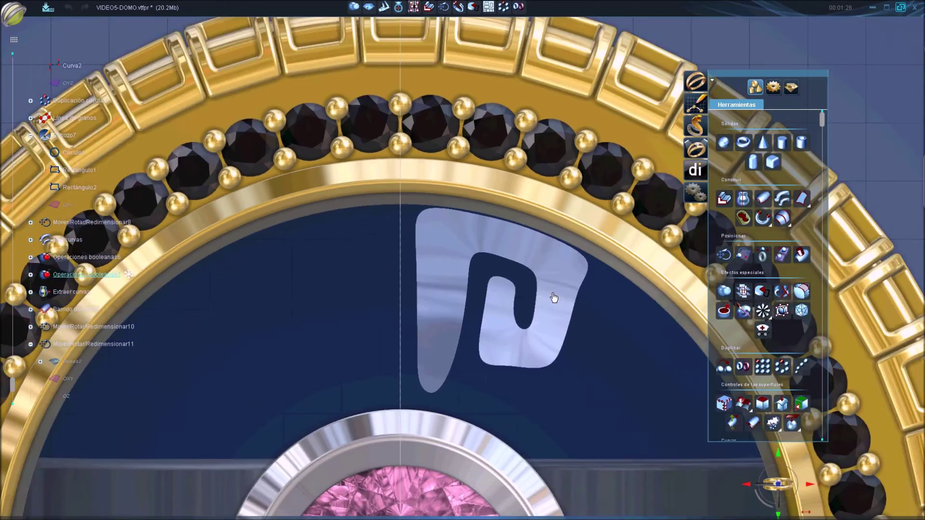
scroll(554, 300, down, 3)
middle_drag(436, 355, 524, 244)
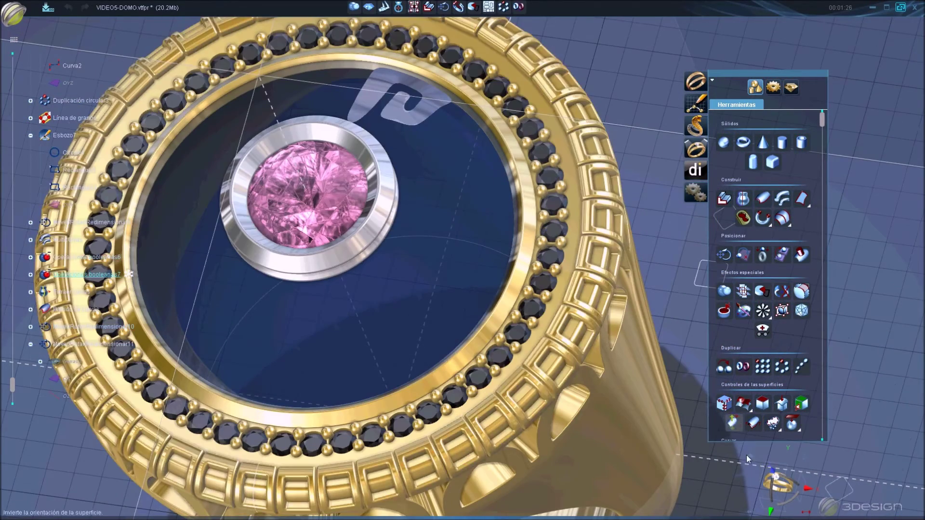
scroll(524, 244, up, 2)
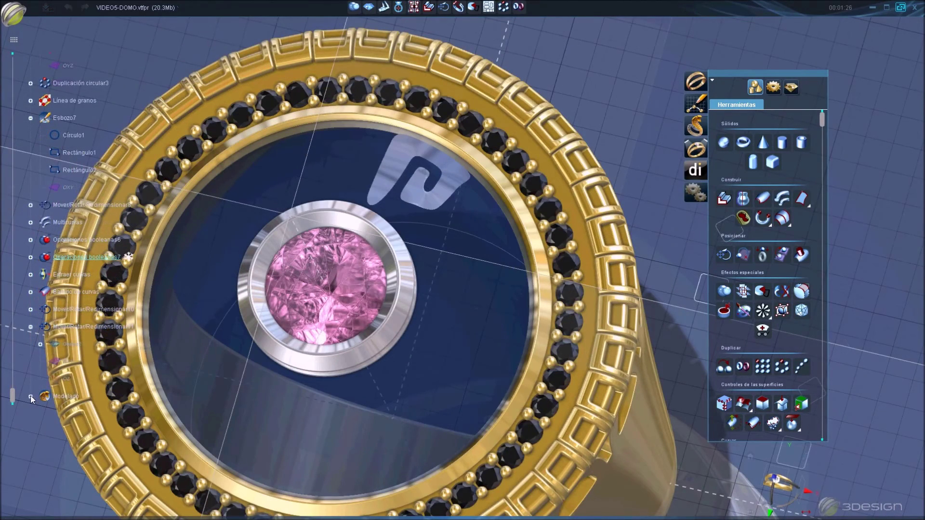
click(31, 396)
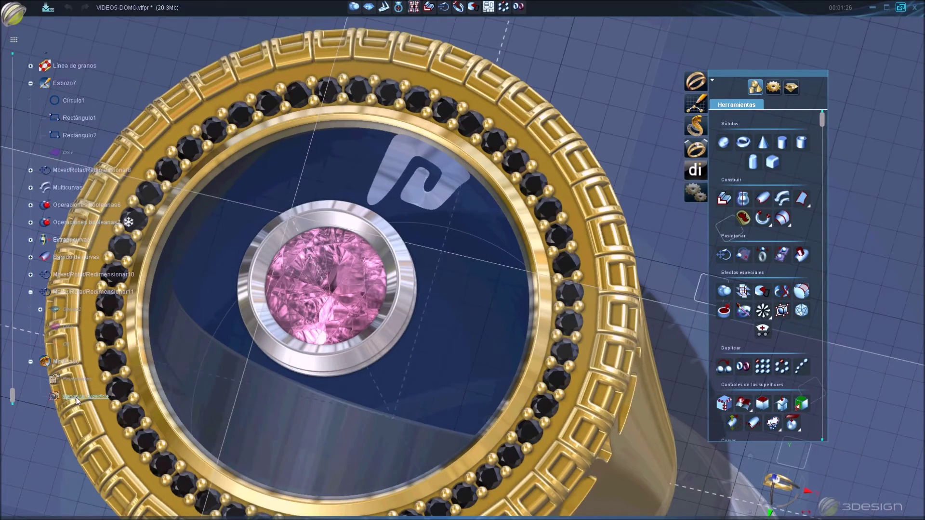
click(76, 399)
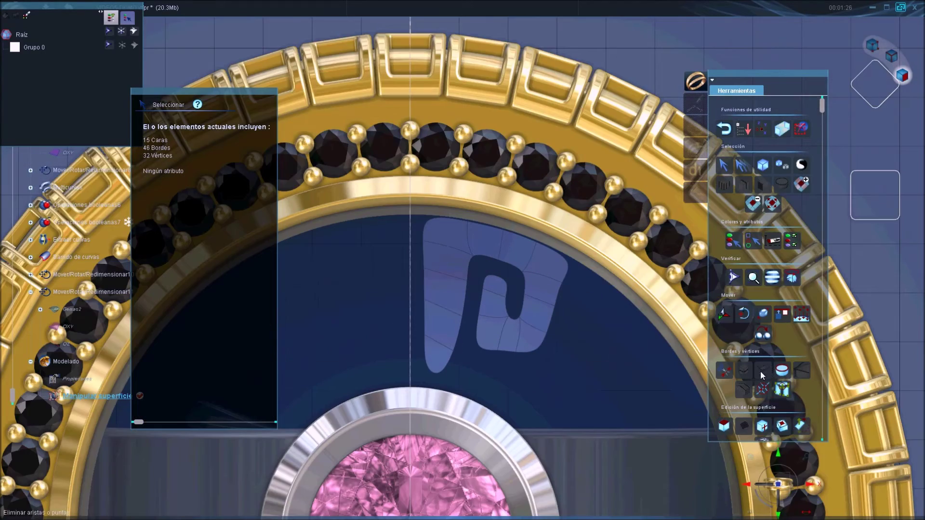
Draw a small new quad for the second letter and extend a quad off its edge
scroll(761, 373, down, 3)
click(755, 358)
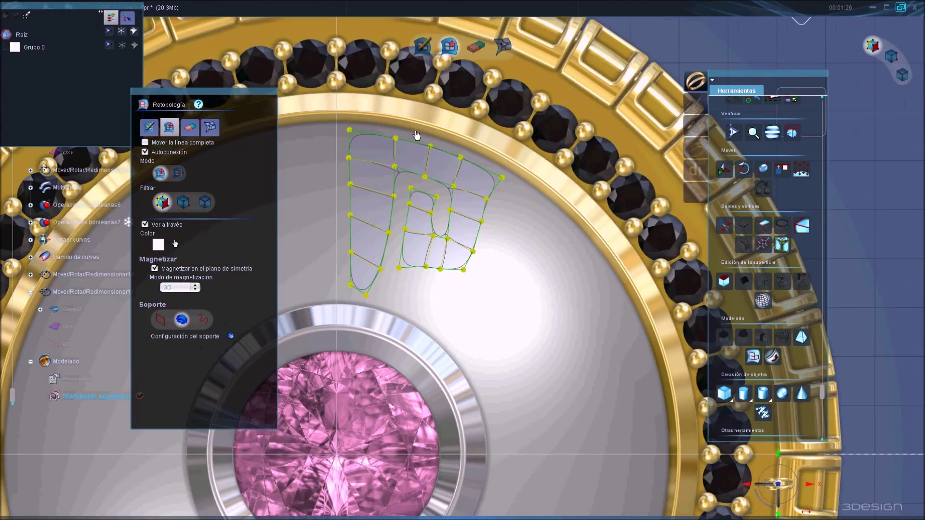
click(422, 52)
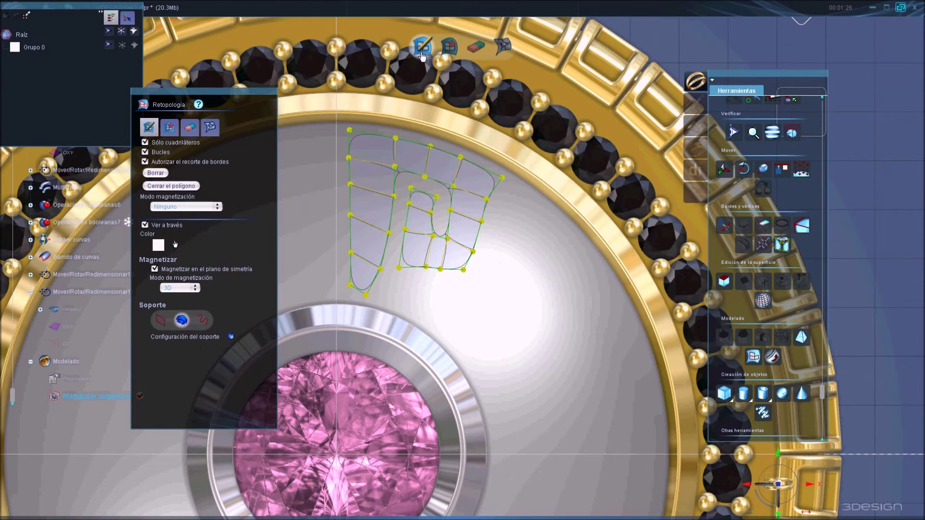
click(392, 295)
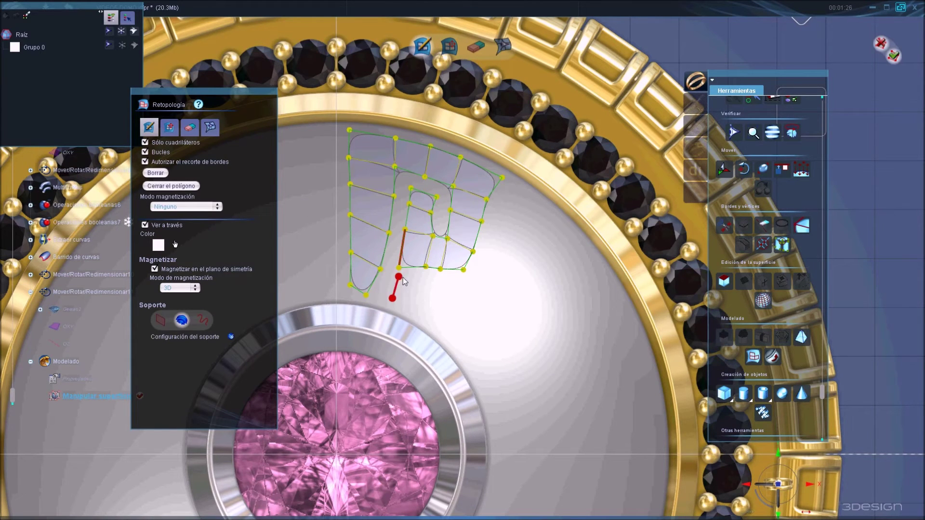
click(412, 310)
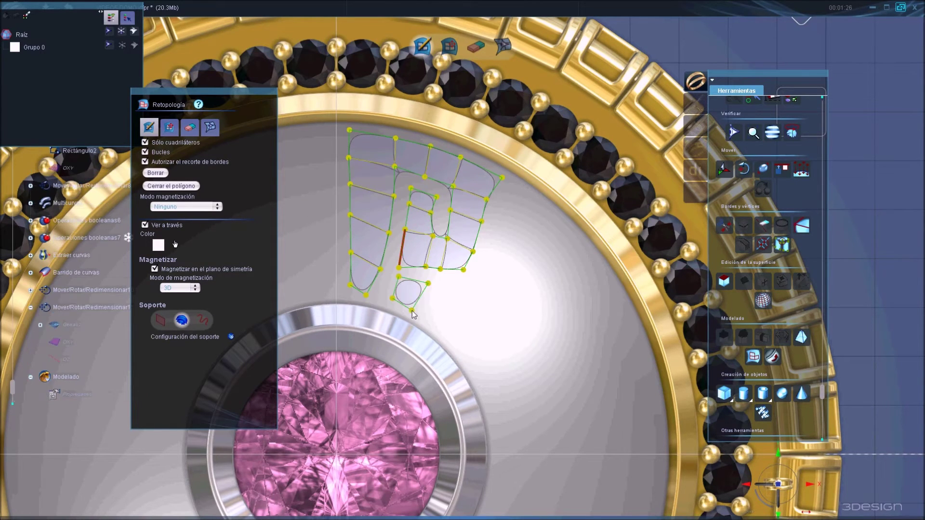
click(451, 48)
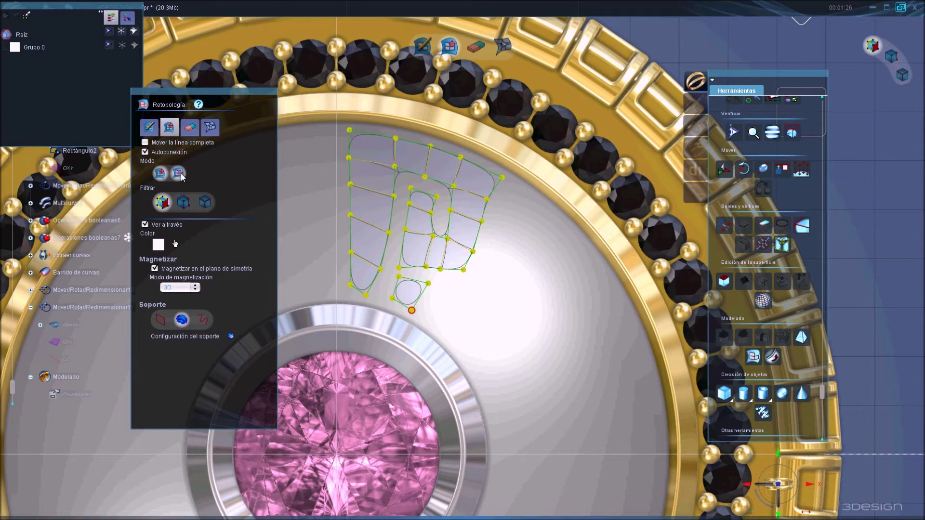
mouse_move(425, 299)
mouse_down()
mouse_move(501, 351)
mouse_move(512, 295)
mouse_move(499, 250)
mouse_move(537, 202)
mouse_move(598, 288)
mouse_up()
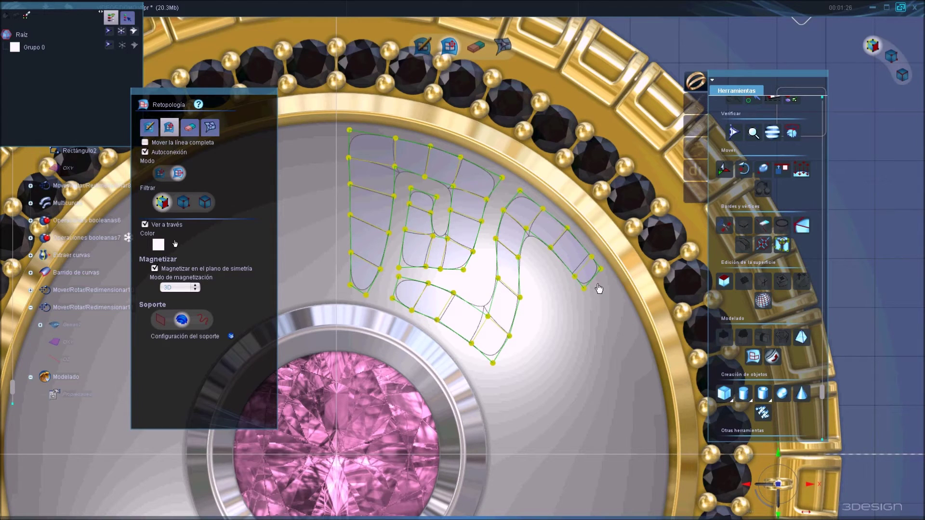
Join the lower patch to the upper one and drag vertices to smooth the letter's curve
click(424, 51)
mouse_move(489, 319)
mouse_down()
mouse_move(475, 299)
mouse_move(487, 282)
mouse_up()
mouse_move(498, 359)
mouse_down()
mouse_move(491, 380)
mouse_move(412, 308)
mouse_up()
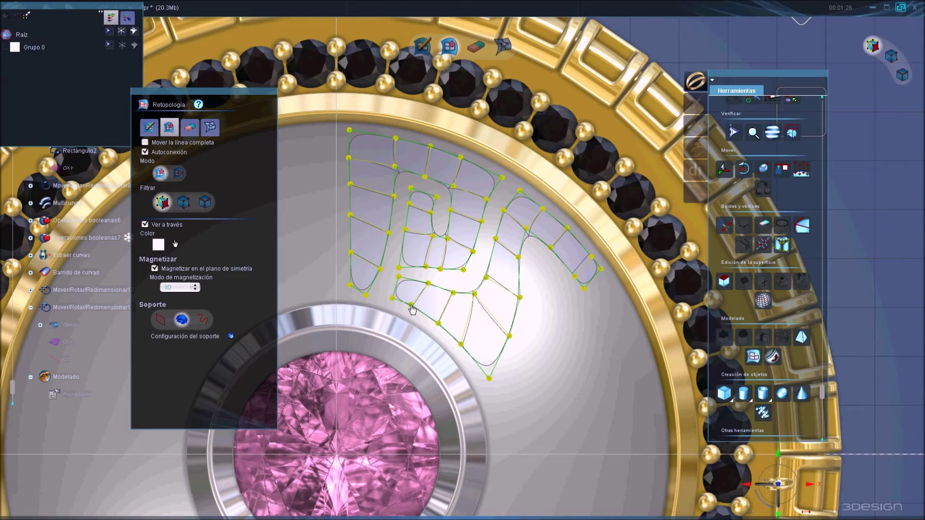
drag(521, 303, 517, 316)
drag(522, 271, 522, 272)
drag(585, 294, 566, 314)
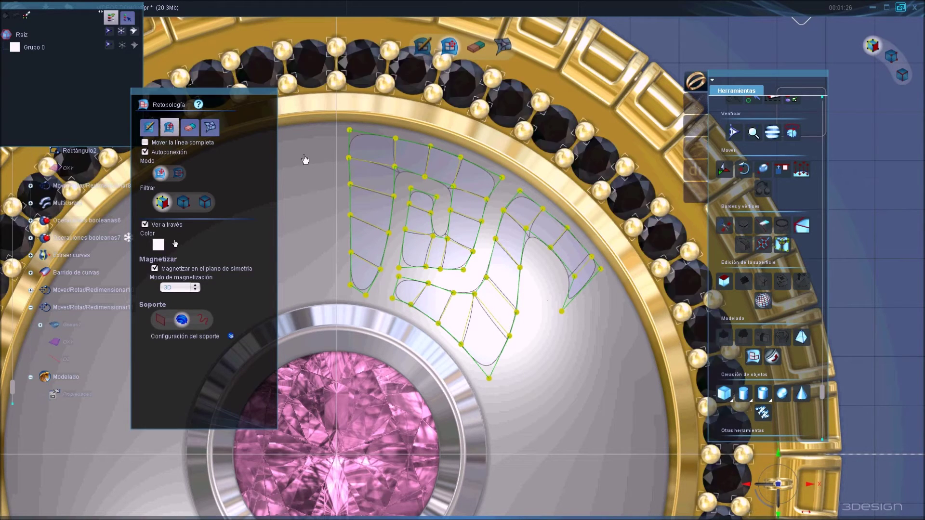
Draw another quad for the next letter and extend it downward with a new face
click(423, 47)
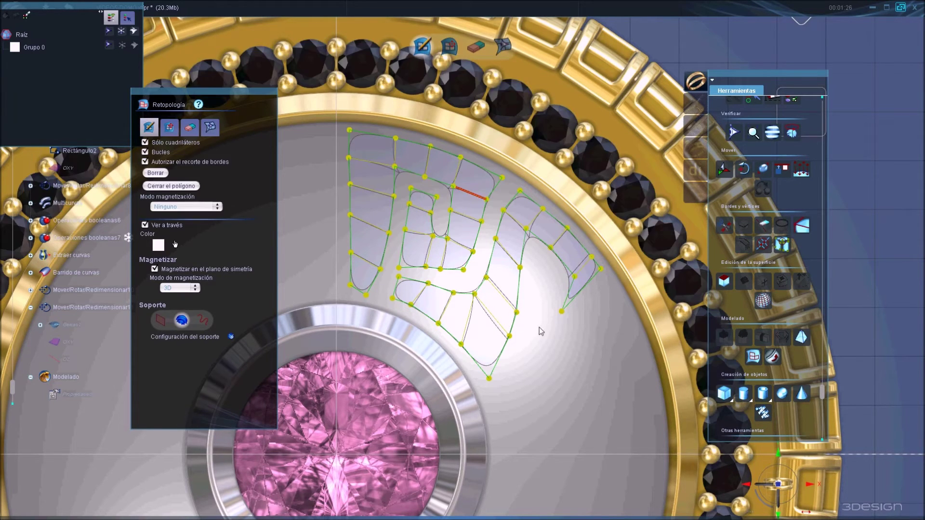
click(538, 264)
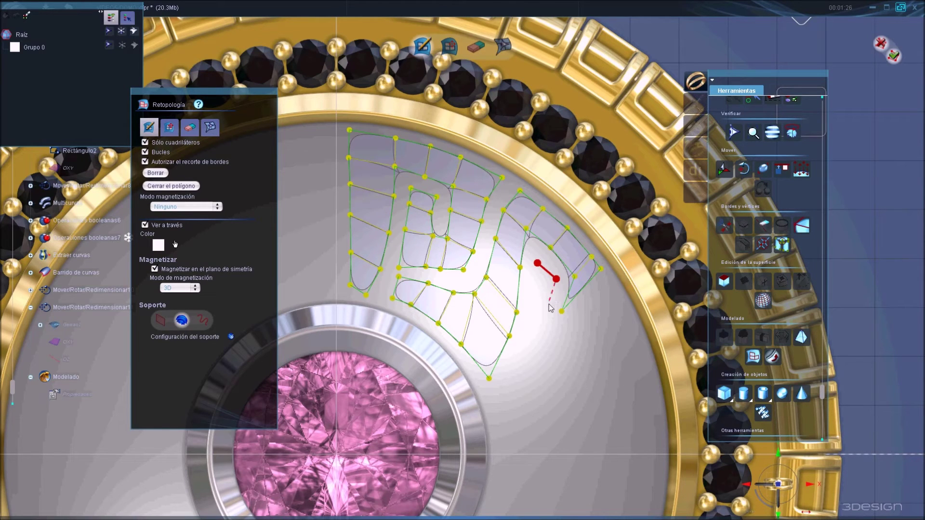
click(529, 292)
click(449, 47)
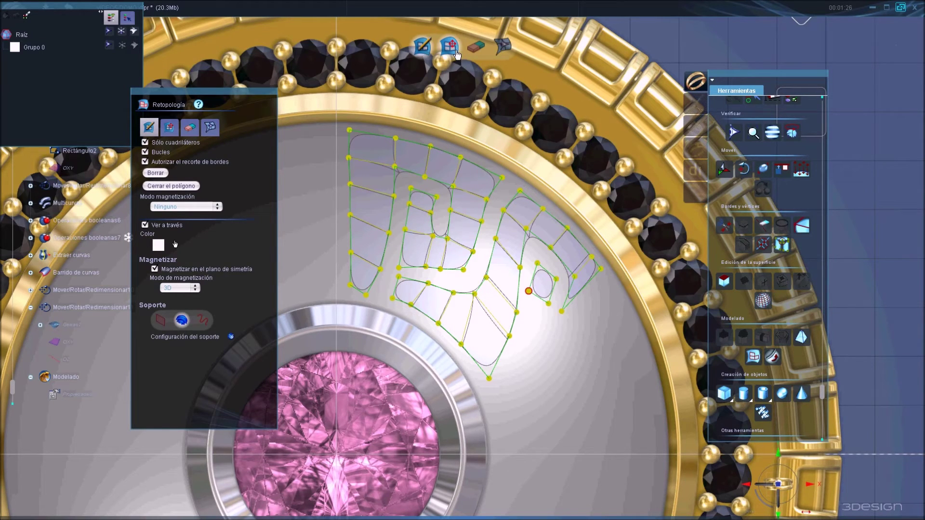
click(177, 172)
mouse_move(540, 300)
mouse_down()
mouse_move(540, 347)
mouse_move(573, 337)
mouse_move(595, 347)
mouse_up()
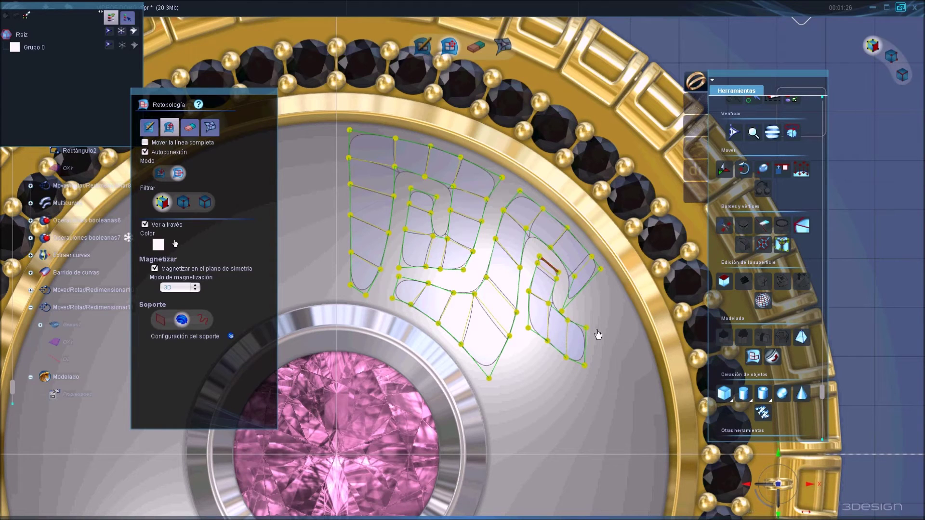
Extend quads along the lower-right stroke, undoing one, and adjust the rightmost quad's edges
drag(599, 345, 615, 344)
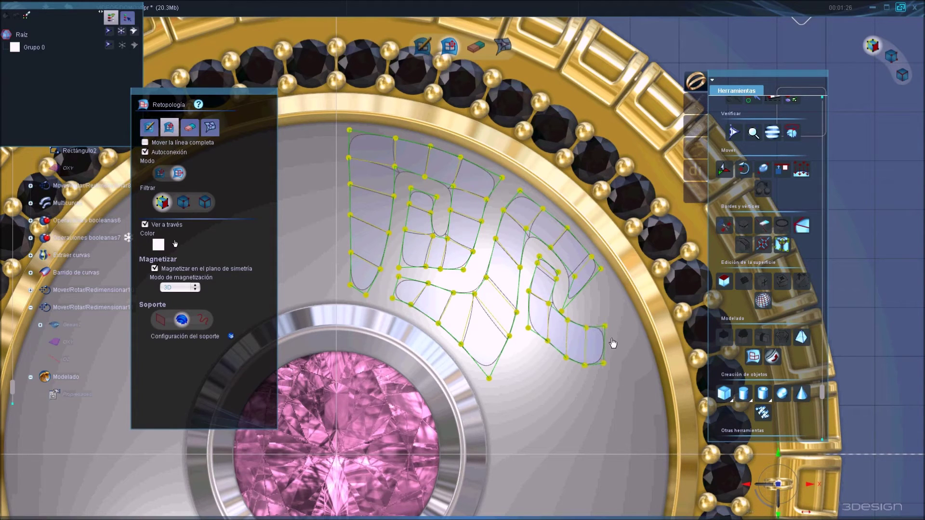
key(ctrl+z)
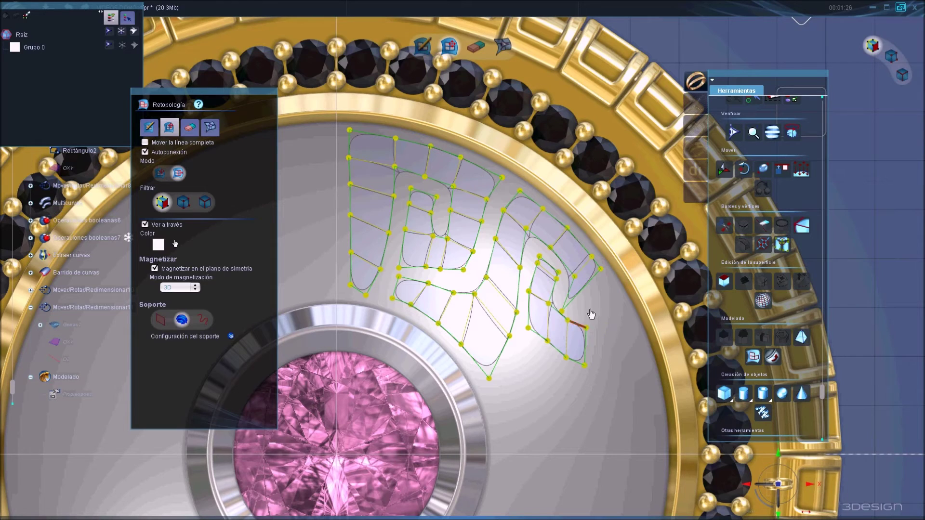
drag(581, 328, 584, 326)
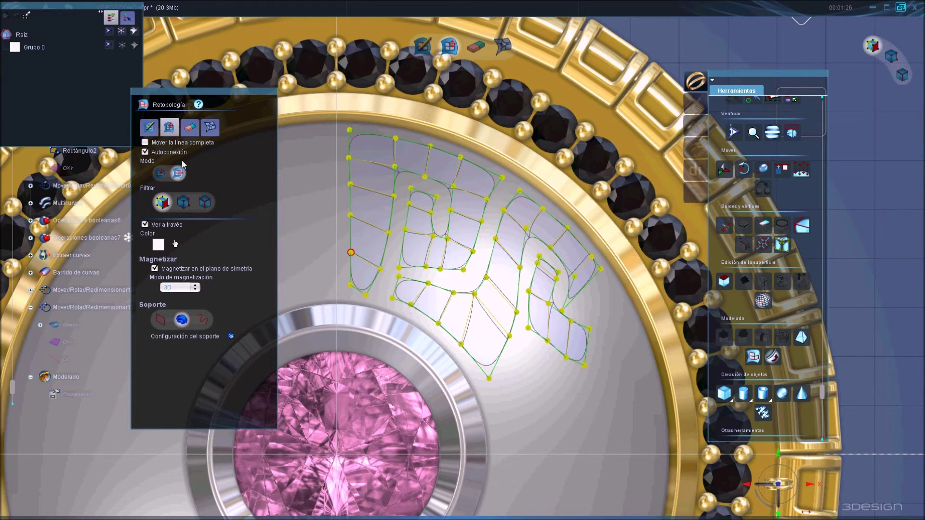
click(177, 175)
drag(574, 365, 576, 355)
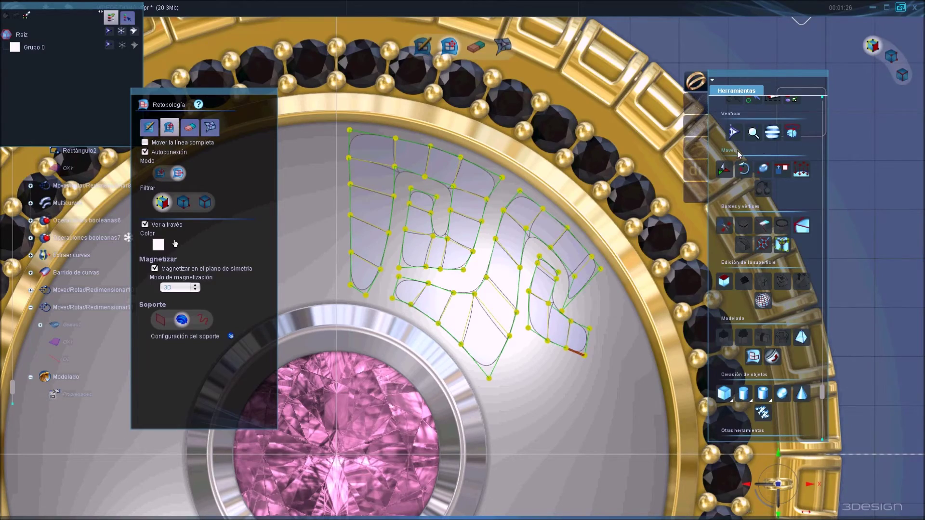
Exit Retopología to build the meander as a solid subdivision surface
scroll(731, 133, up, 3)
click(729, 109)
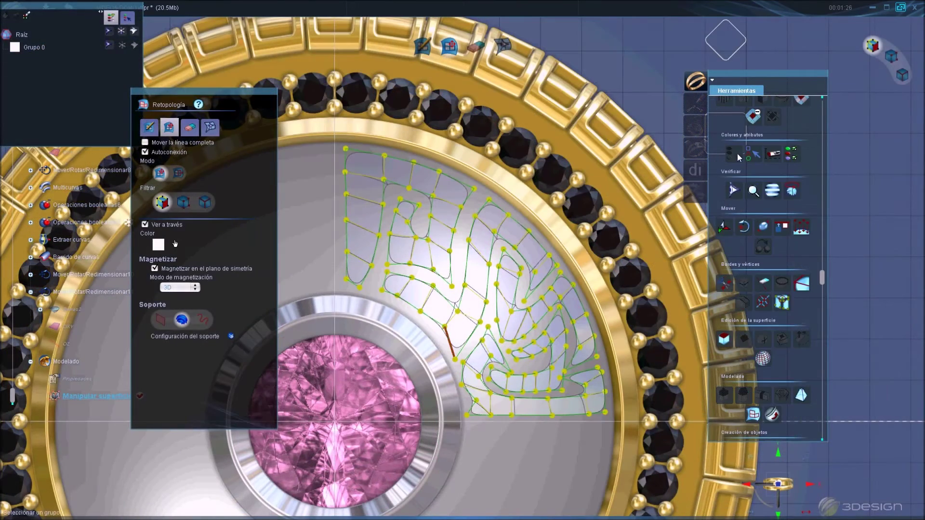
scroll(737, 153, up, 2)
Select all 58 faces of the new meander surface and orbit to inspect them
click(726, 139)
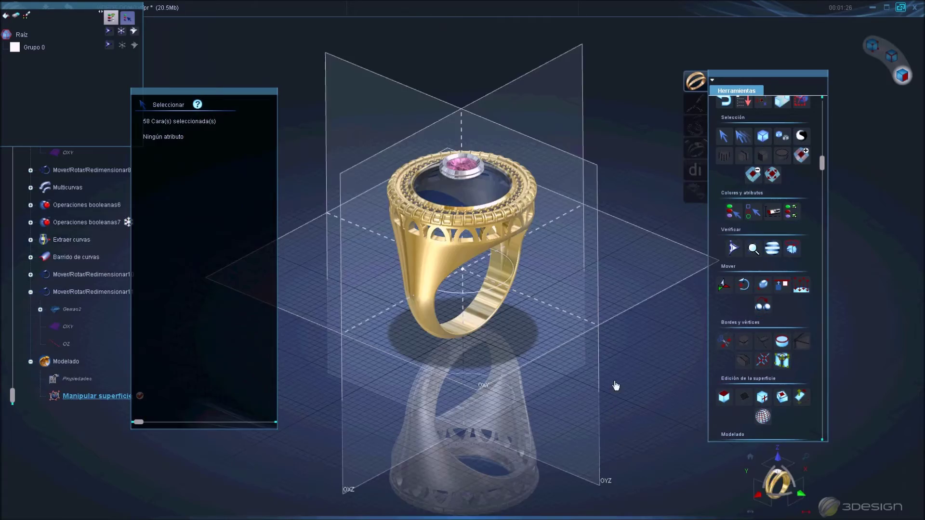
mouse_move(613, 384)
middle_down()
mouse_move(345, 344)
mouse_move(365, 291)
mouse_move(351, 241)
mouse_move(560, 251)
middle_up()
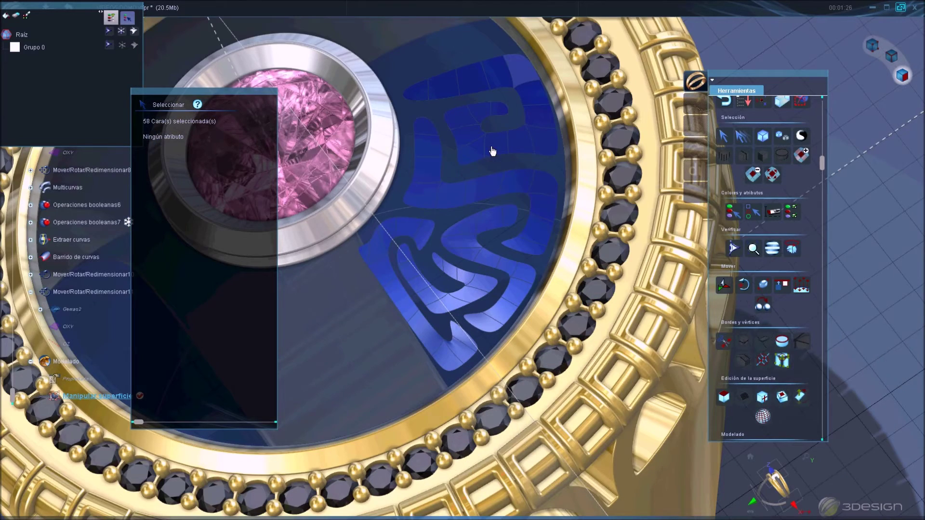
scroll(805, 355, down, 3)
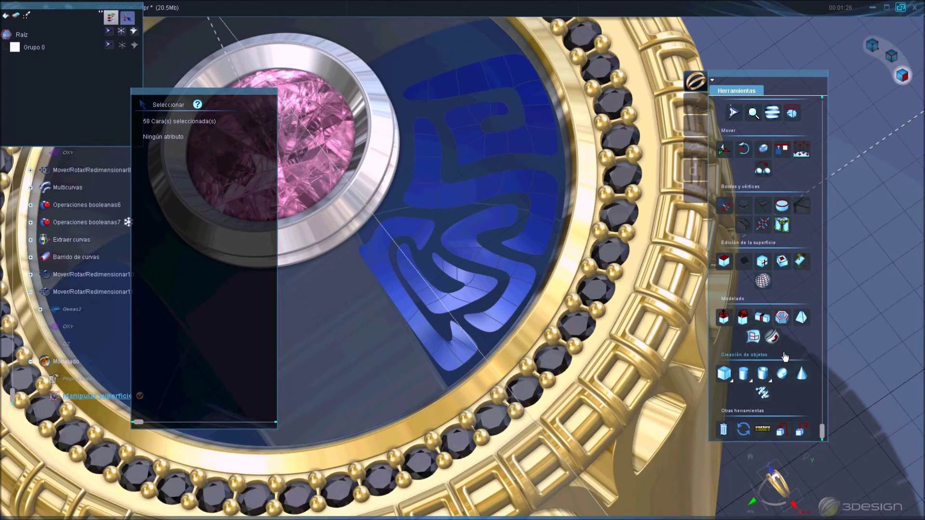
click(782, 317)
Apply a 0.7 mm Cáscara shell thickness to the meander faces
middle_drag(698, 301, 571, 234)
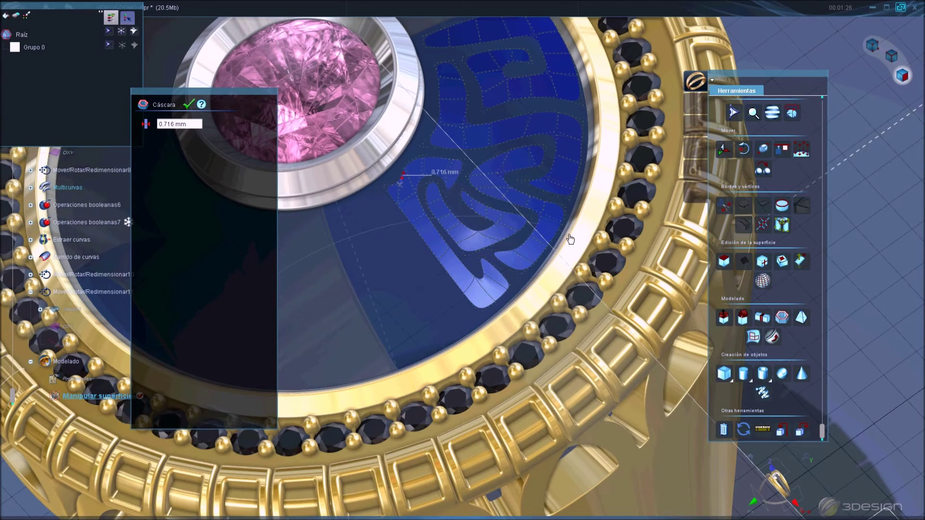
double_click(191, 125)
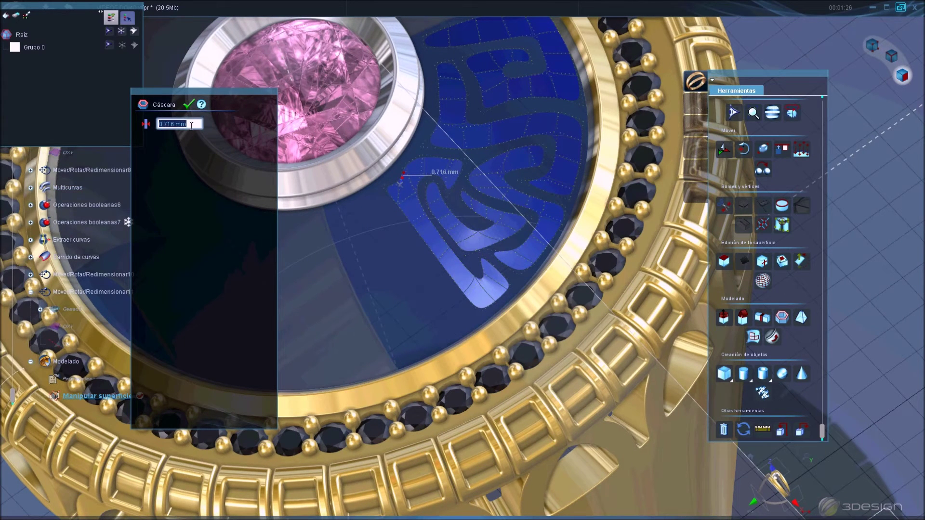
text(7)
key(Return)
Round the raised meander's edges with Bordes y vértices, then select the relief
mouse_move(478, 253)
middle_down()
mouse_move(552, 323)
mouse_move(531, 335)
middle_up()
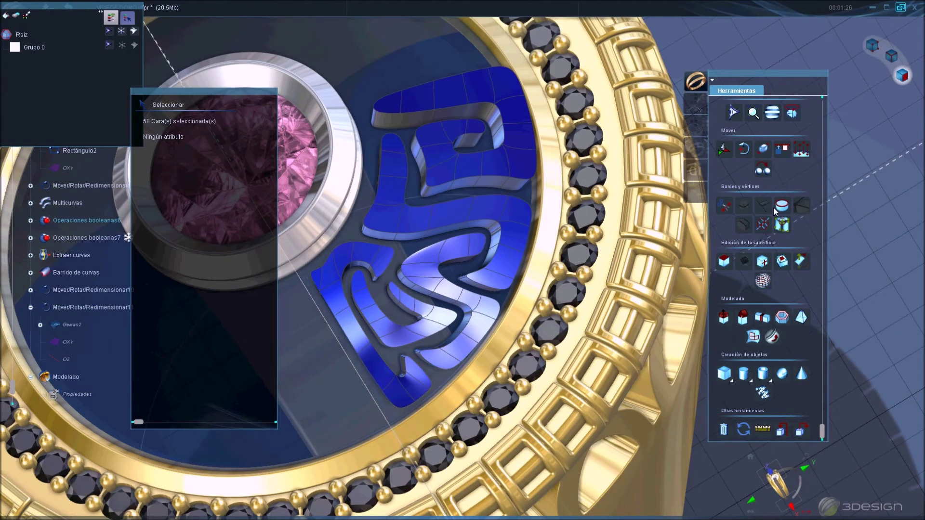
click(776, 210)
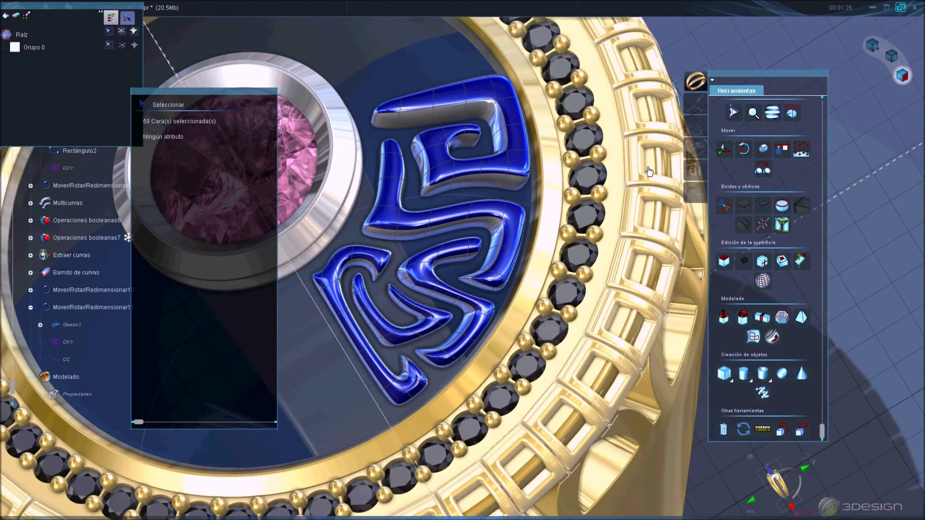
scroll(736, 144, up, 3)
scroll(735, 144, up, 2)
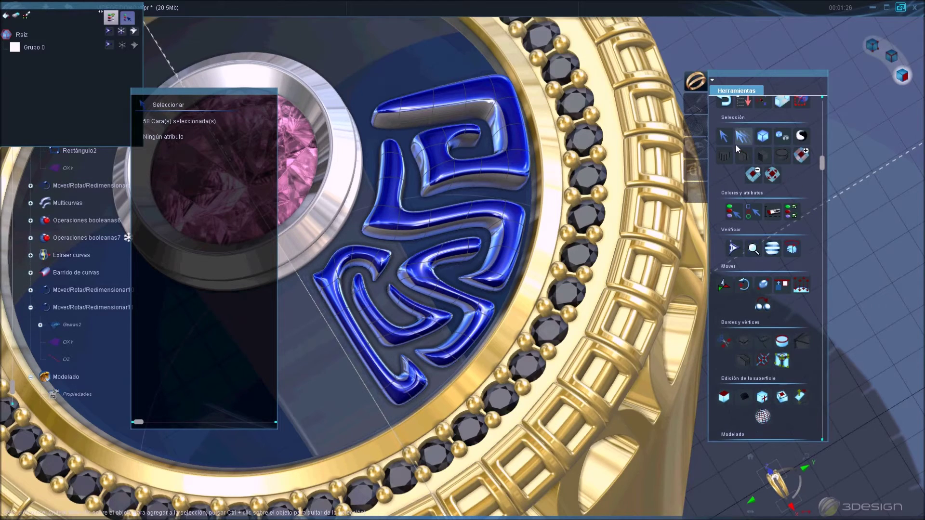
click(724, 103)
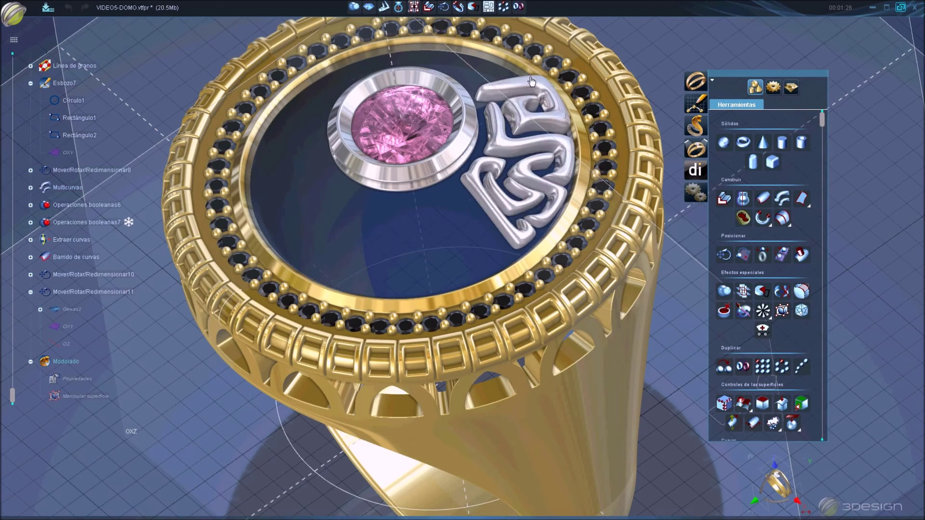
click(545, 213)
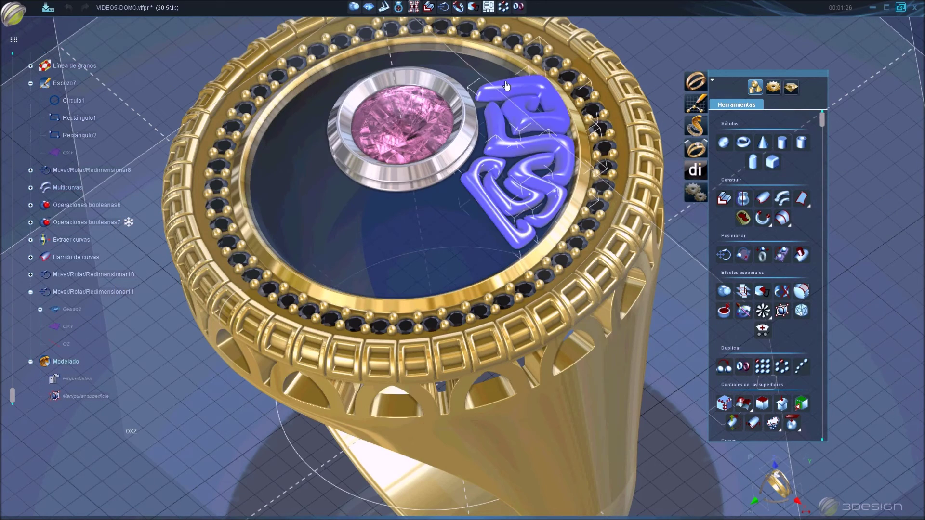
Duplicate the meander relief circularly into 4 copies over 360°, viewed from above
click(504, 9)
double_click(176, 282)
text(4)
double_click(183, 249)
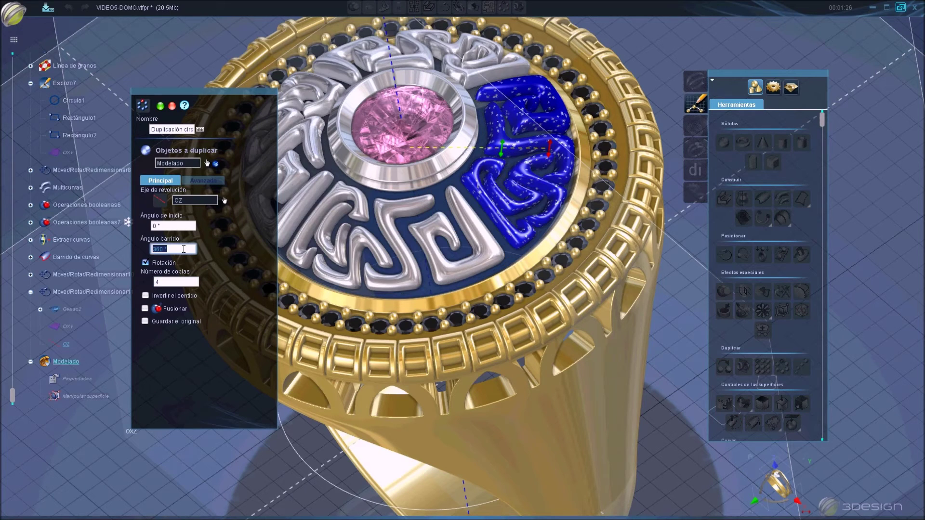
double_click(176, 282)
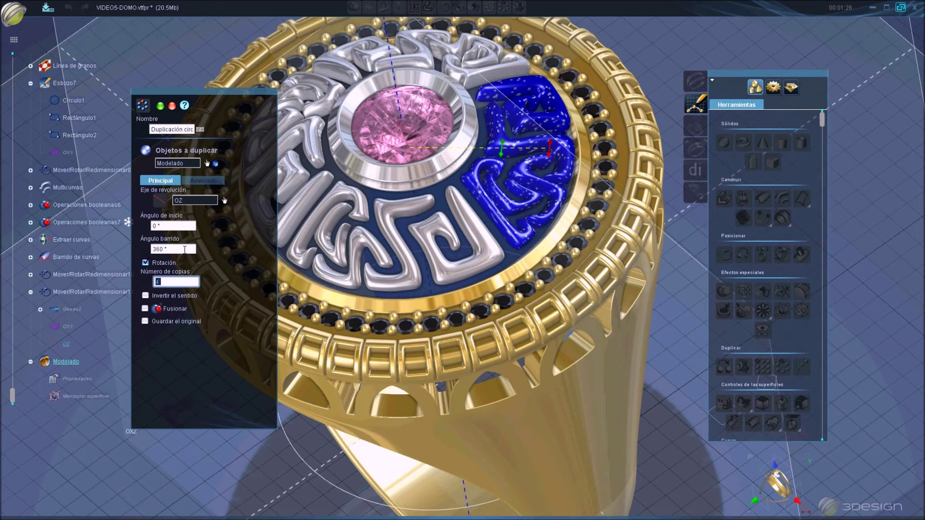
text(6)
double_click(184, 249)
double_click(183, 282)
text(4)
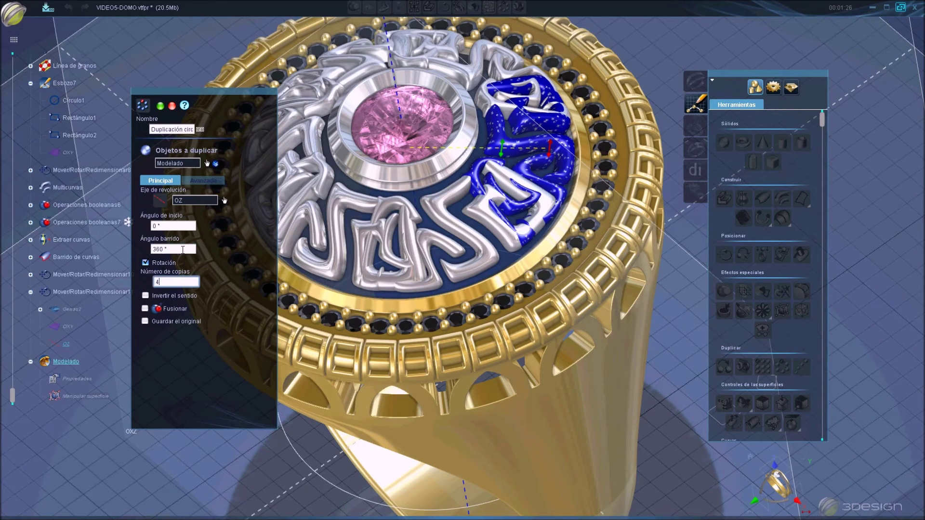
double_click(184, 249)
key(Return)
mouse_move(427, 249)
middle_down()
mouse_move(485, 322)
mouse_move(458, 144)
middle_up()
scroll(485, 321, down, 5)
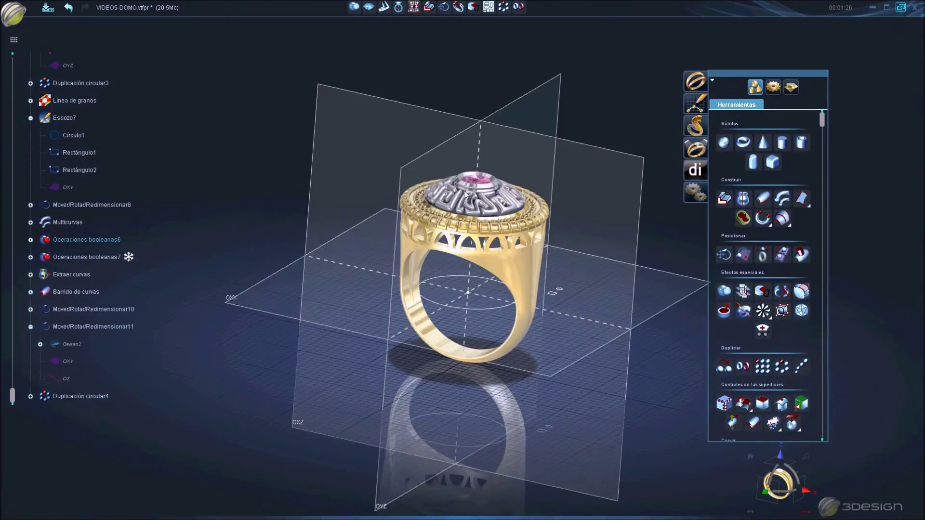
Lower the duplicated meander top (Duplicación circular4) by 0.158 mm along Z
middle_drag(450, 177, 444, 203)
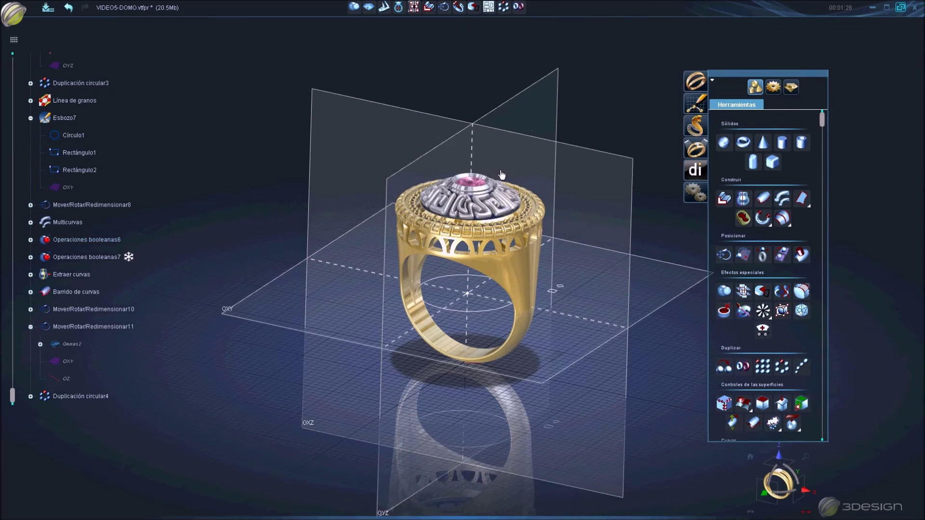
scroll(506, 170, up, 3)
click(505, 170)
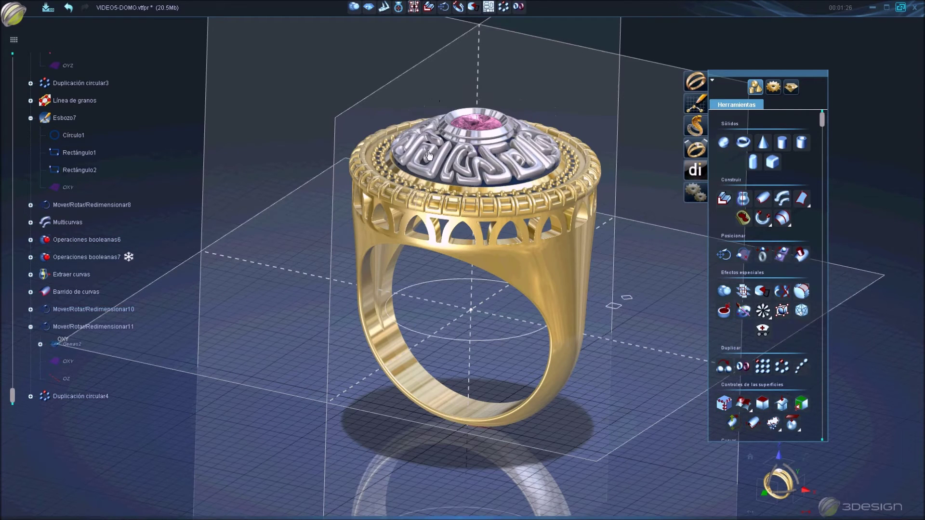
click(443, 7)
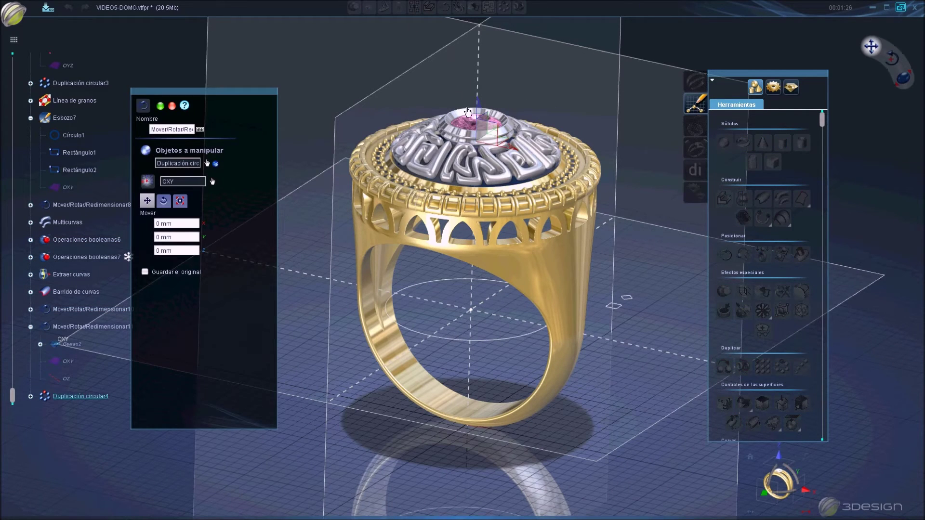
drag(478, 107, 478, 104)
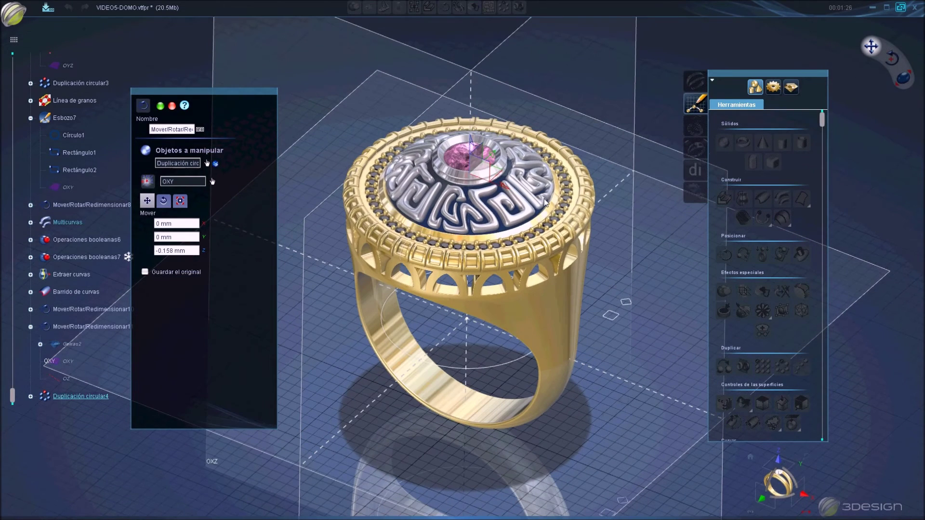
right_click(550, 199)
Unfreeze Operaciones booleanas7 so it recomputes, and reset to the home view
right_click(99, 256)
click(129, 291)
mouse_move(501, 393)
middle_down()
mouse_move(387, 435)
mouse_move(566, 311)
middle_up()
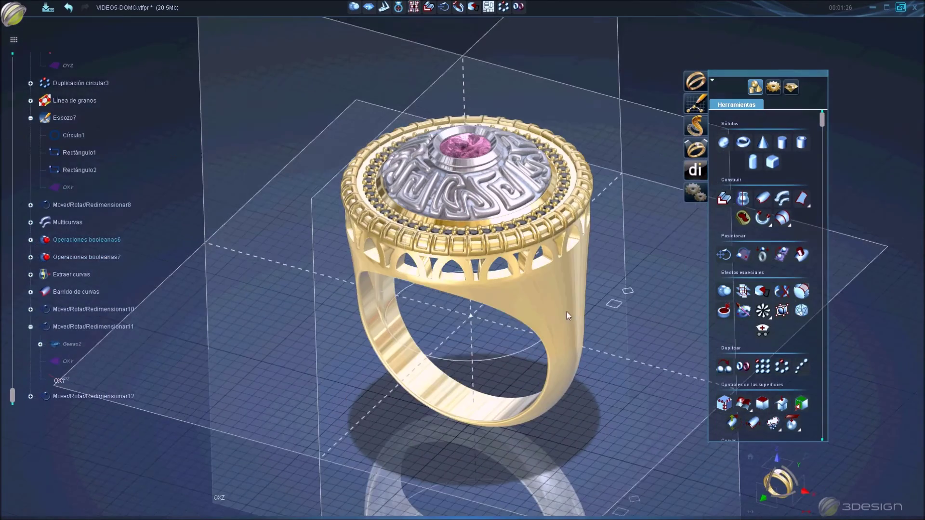
click(752, 460)
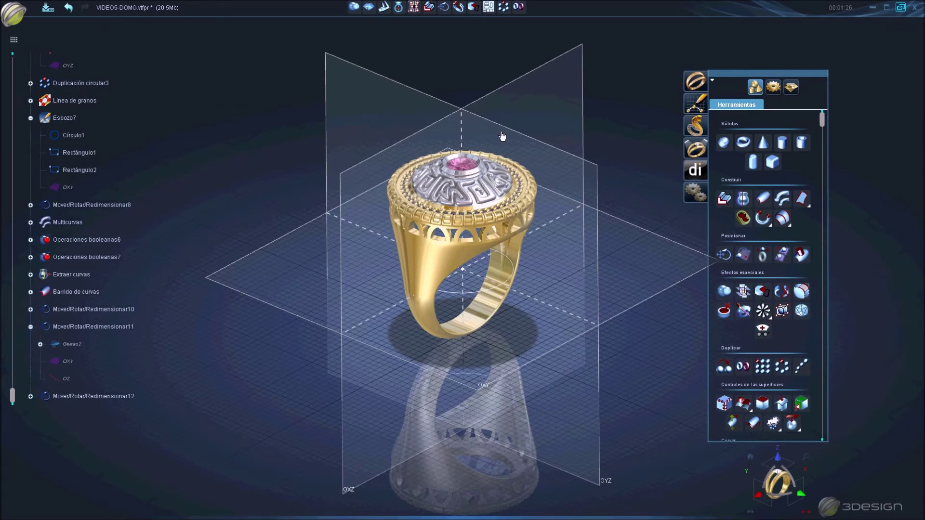
Select the Círculo1 sketch curve and orbit to an angled view
right_click(488, 316)
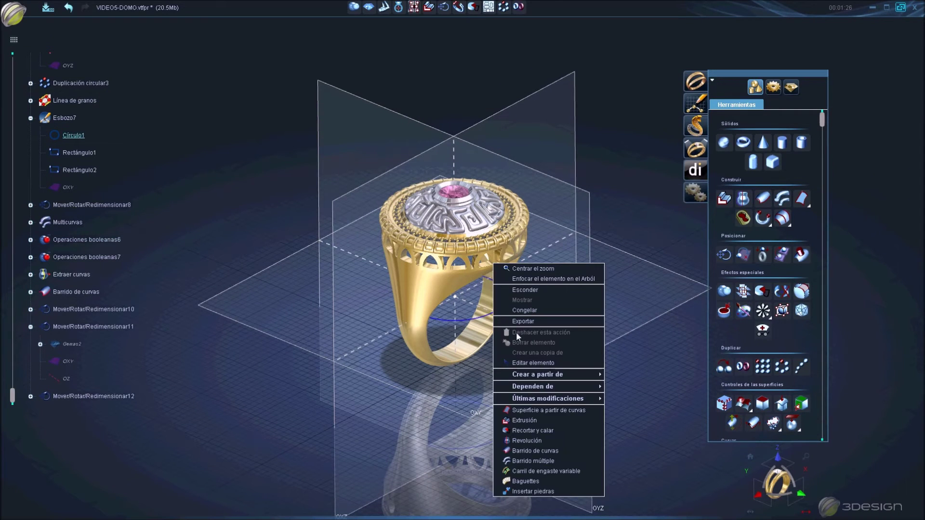
click(517, 291)
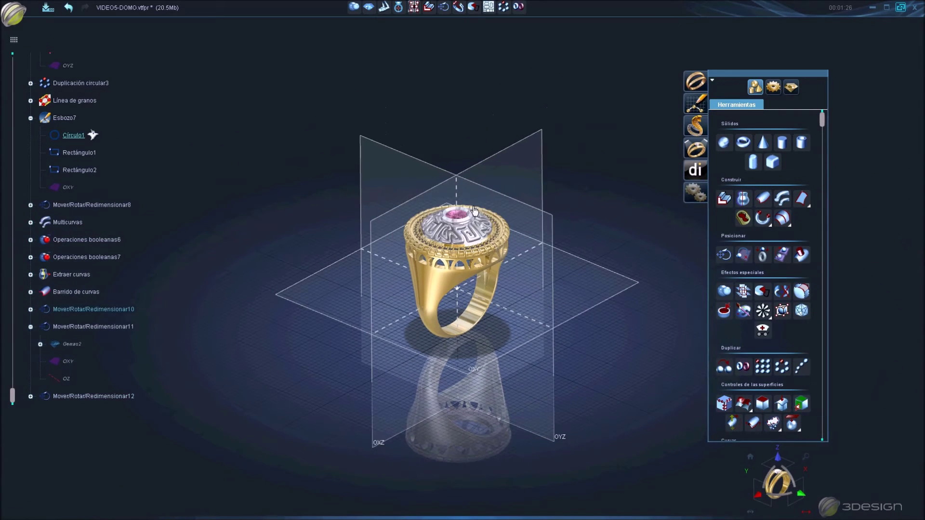
scroll(477, 216, up, 3)
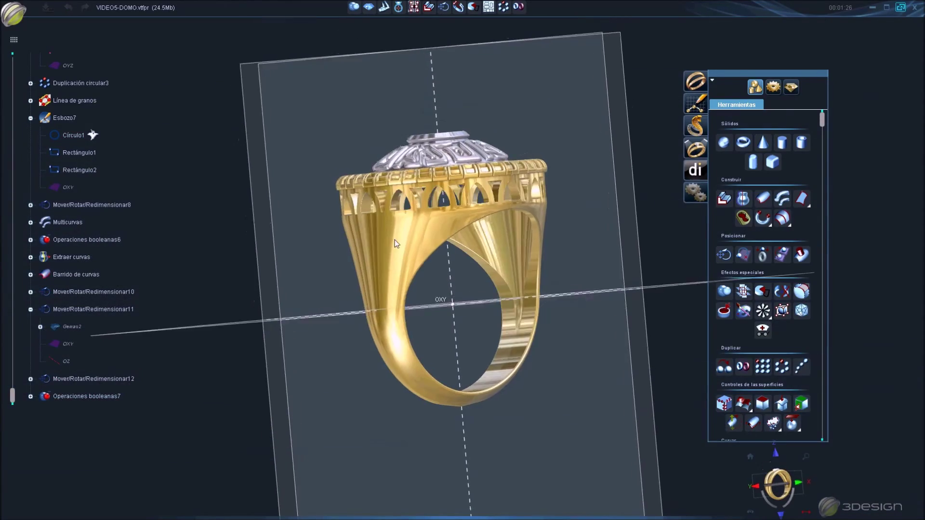
mouse_move(369, 234)
right_down()
mouse_move(550, 278)
mouse_move(551, 297)
mouse_move(435, 314)
right_up()
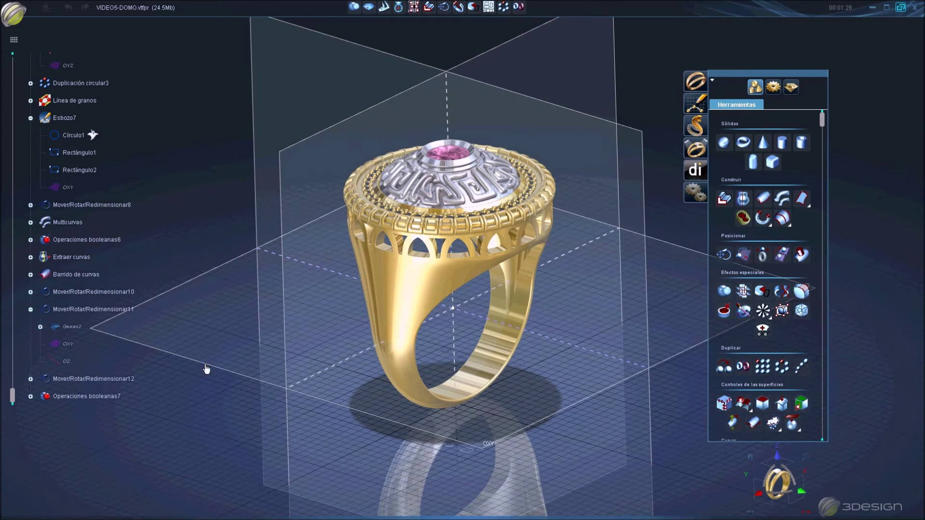
Unhide Círculo1 and raise it along Z to about 9.06 mm
right_click(93, 169)
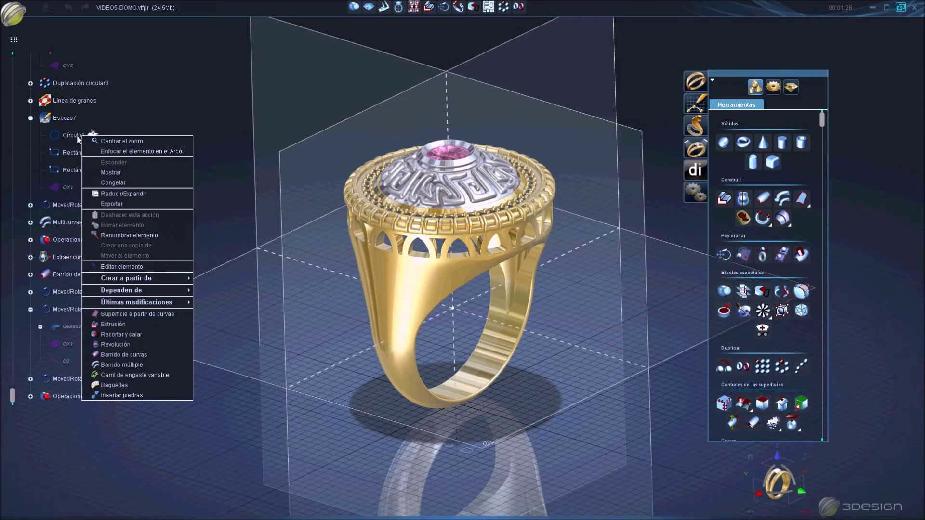
click(97, 172)
click(481, 337)
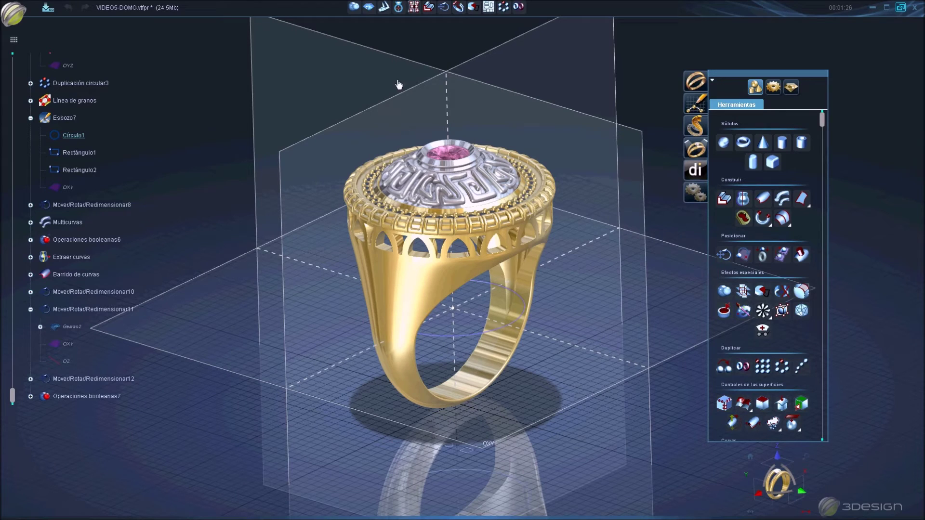
drag(453, 275, 455, 213)
click(771, 491)
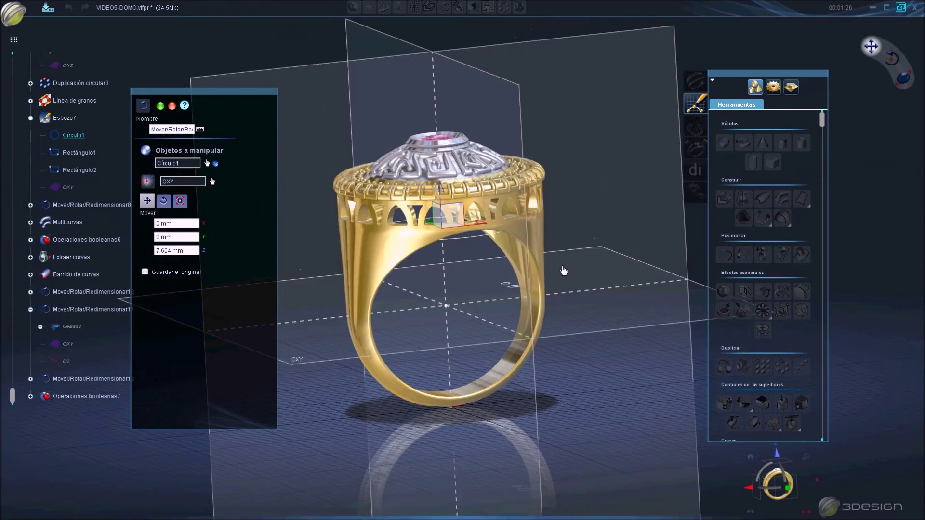
drag(443, 189, 442, 169)
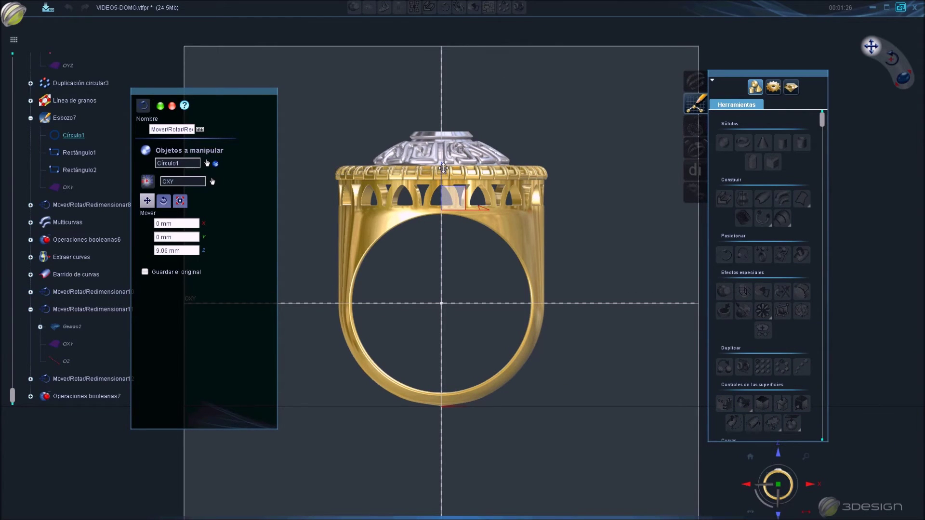
Scale Círculo1 proportionally by 1.436 to about 20.1 mm across
click(180, 200)
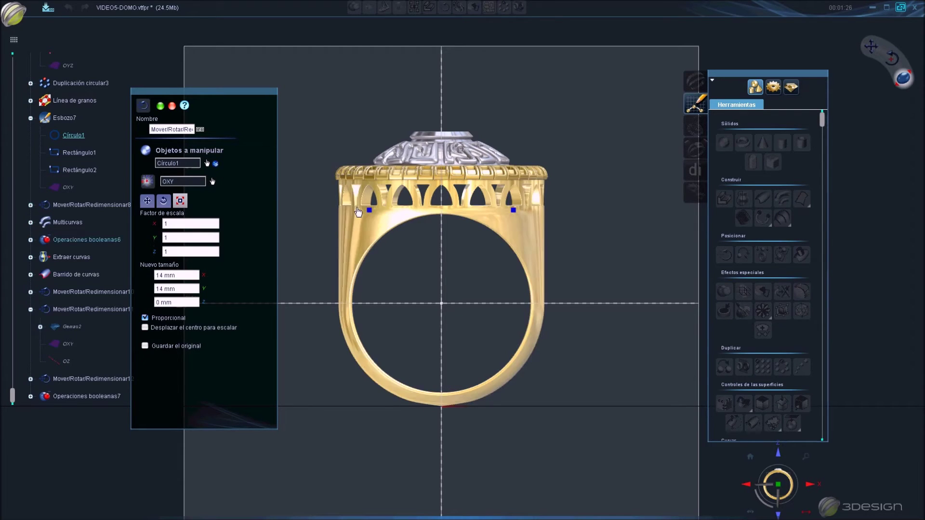
drag(368, 212, 302, 219)
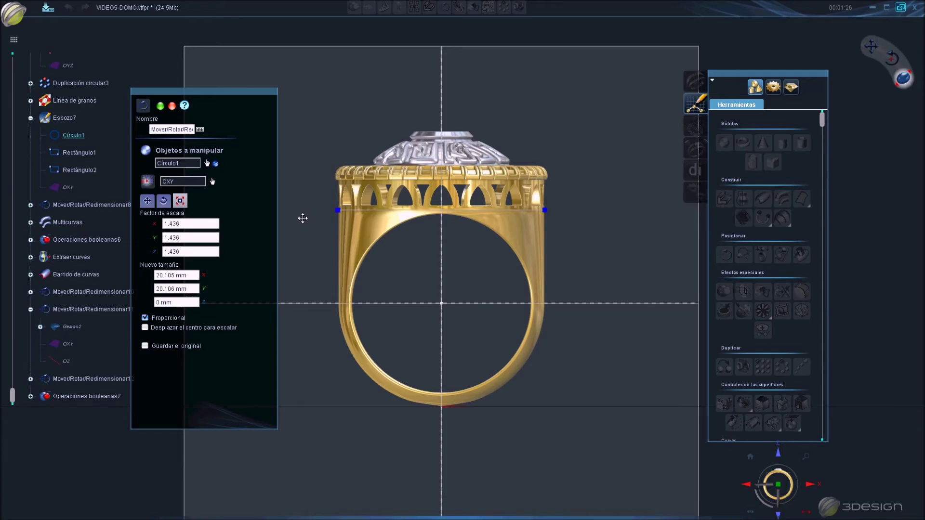
right_click(402, 268)
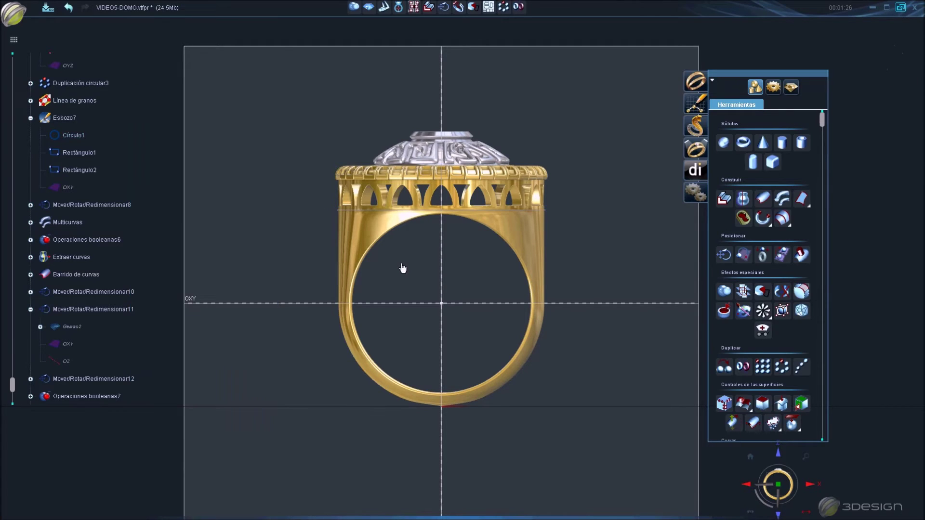
mouse_move(397, 268)
right_down()
mouse_move(467, 334)
mouse_move(523, 326)
right_up()
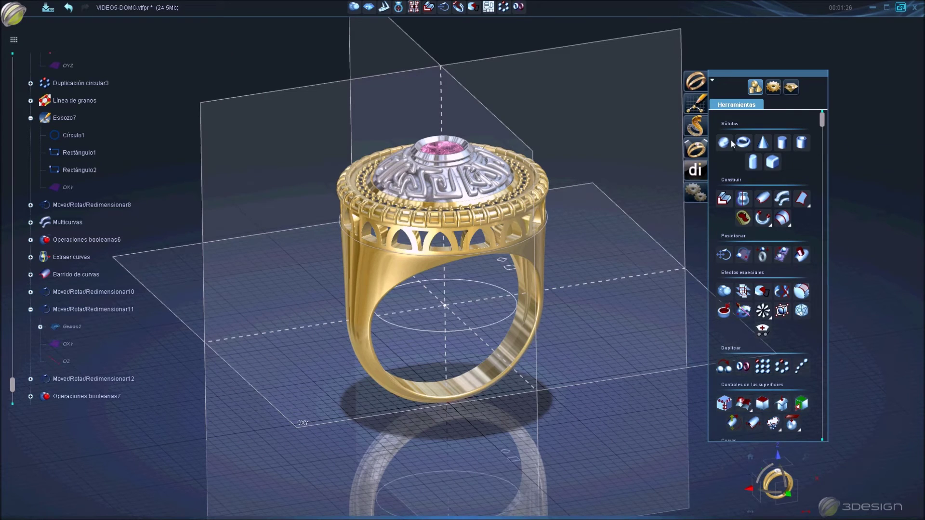
Create a 1 mm diameter sphere centred at the origin
click(732, 143)
click(601, 347)
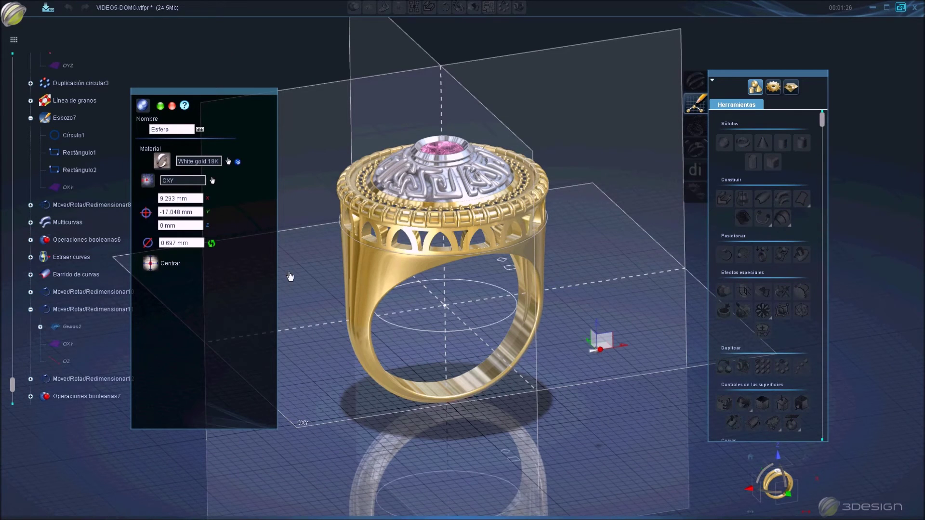
click(181, 243)
text(1)
click(180, 212)
text(00)
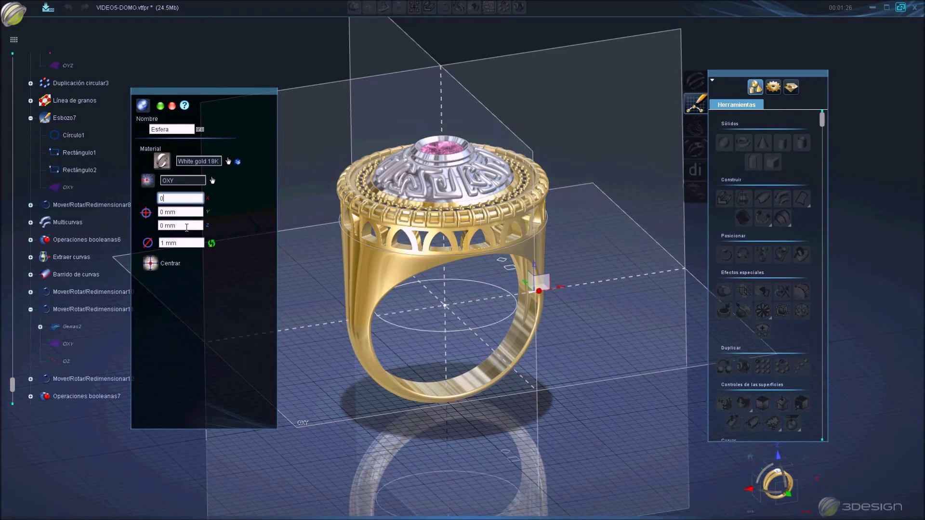
key(Return)
key(Return)
Give the sphere the Yellow gold 18K material from Precious metals
scroll(453, 324, up, 2)
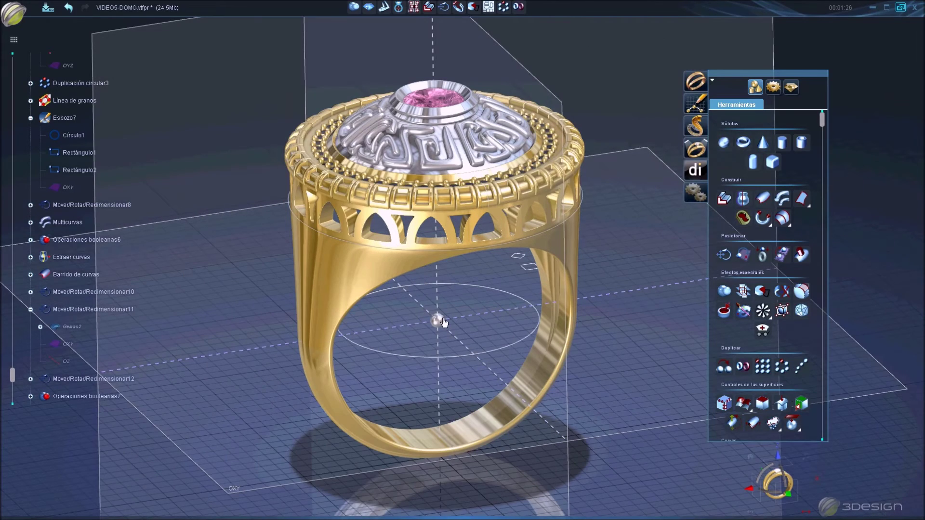
scroll(438, 324, up, 3)
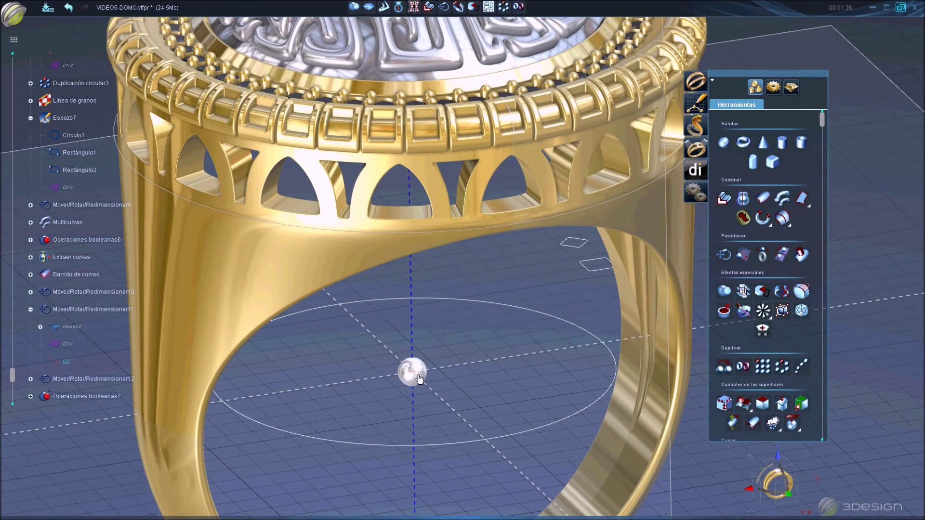
click(418, 377)
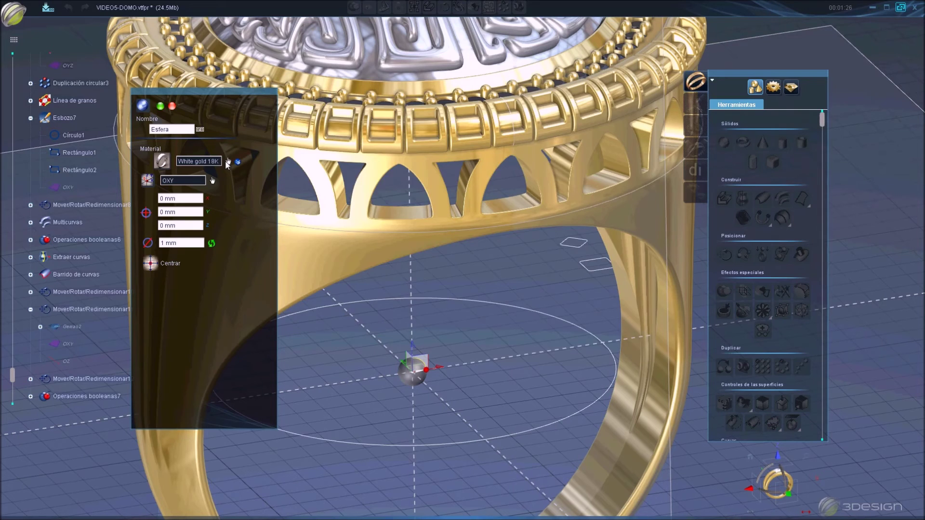
click(229, 161)
scroll(385, 178, up, 3)
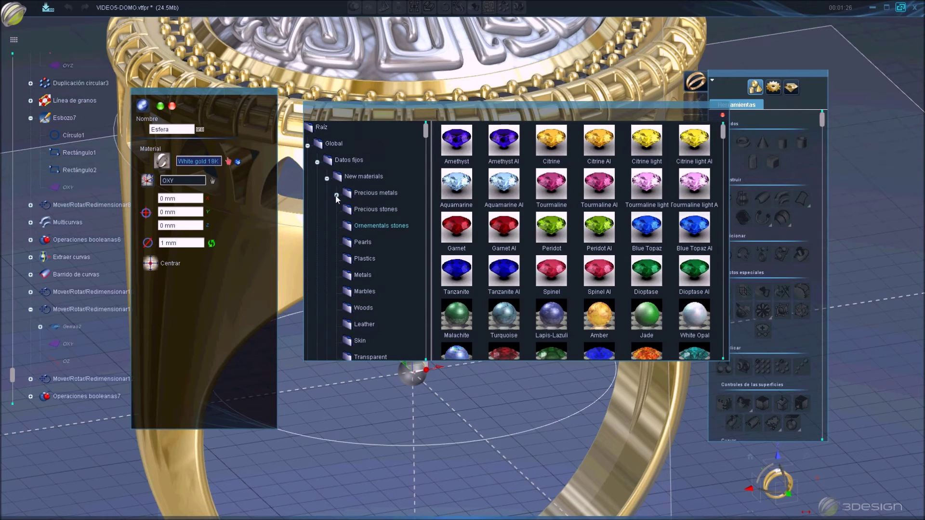
click(336, 196)
click(381, 196)
double_click(457, 142)
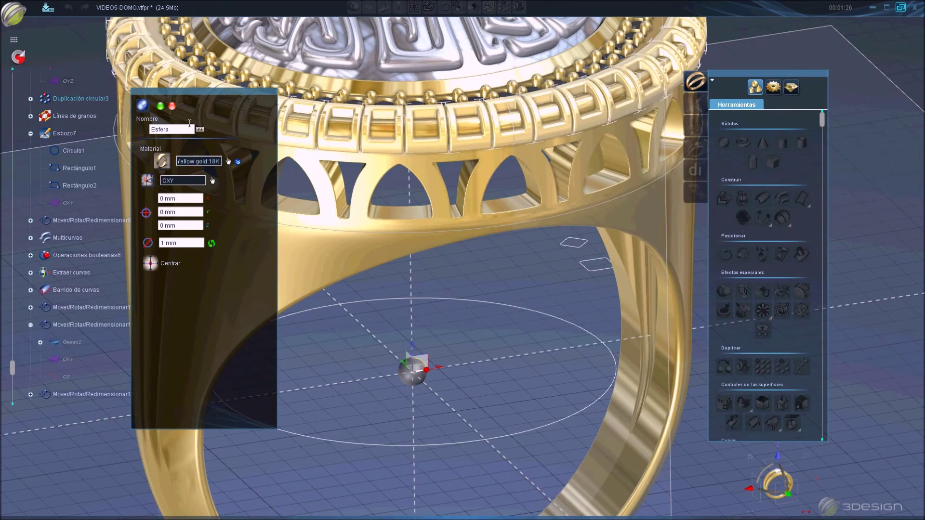
click(161, 106)
Duplicate the gold sphere along the scaled circle with 0.7 mm spacing
click(402, 379)
click(365, 237)
click(801, 368)
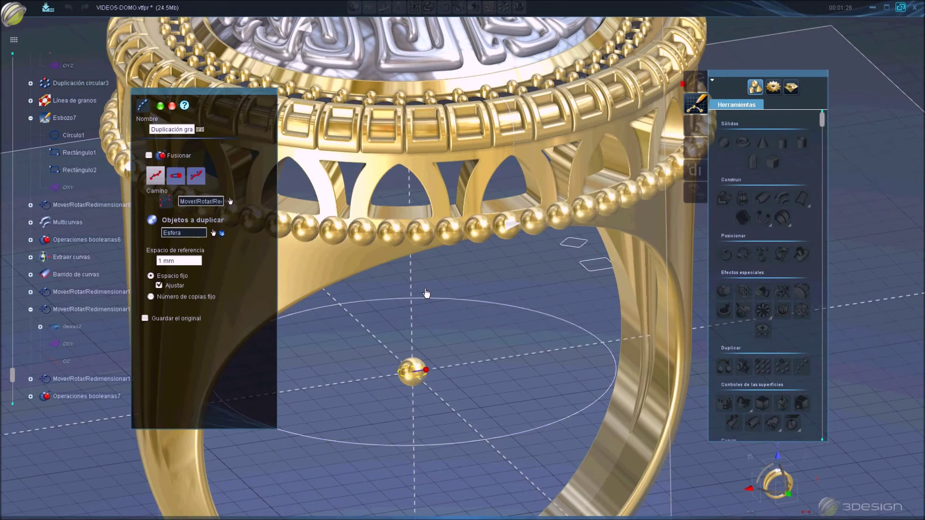
click(191, 261)
click(184, 128)
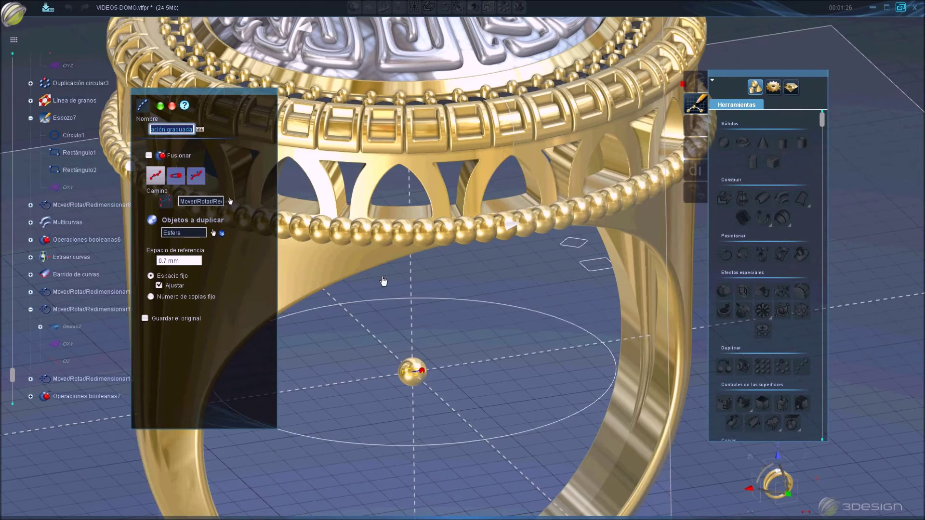
right_click(382, 279)
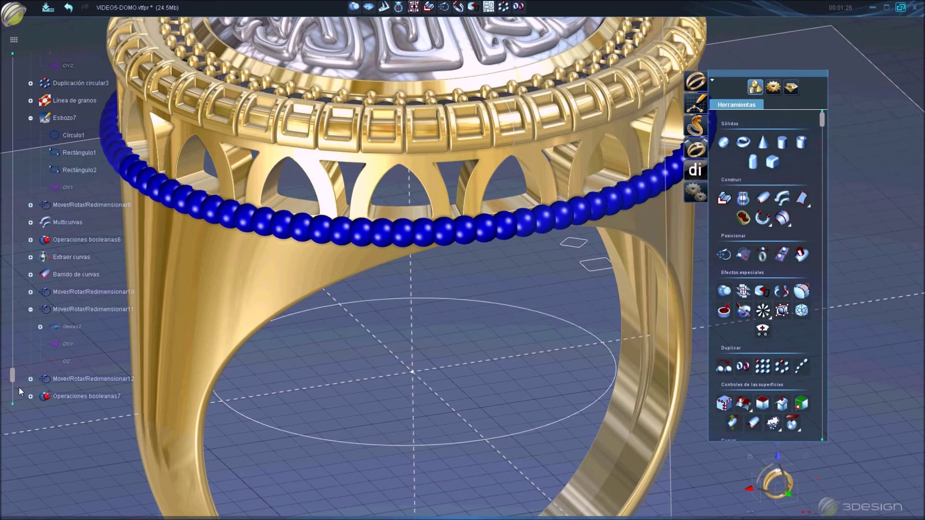
Revisit the sphere and bead-duplication settings and re-apply the bead spacing
drag(12, 379, 12, 398)
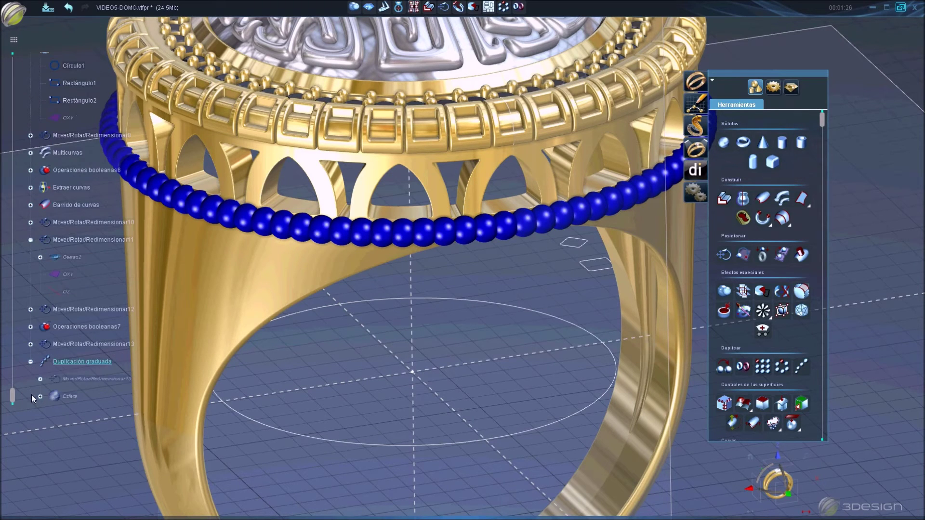
double_click(72, 398)
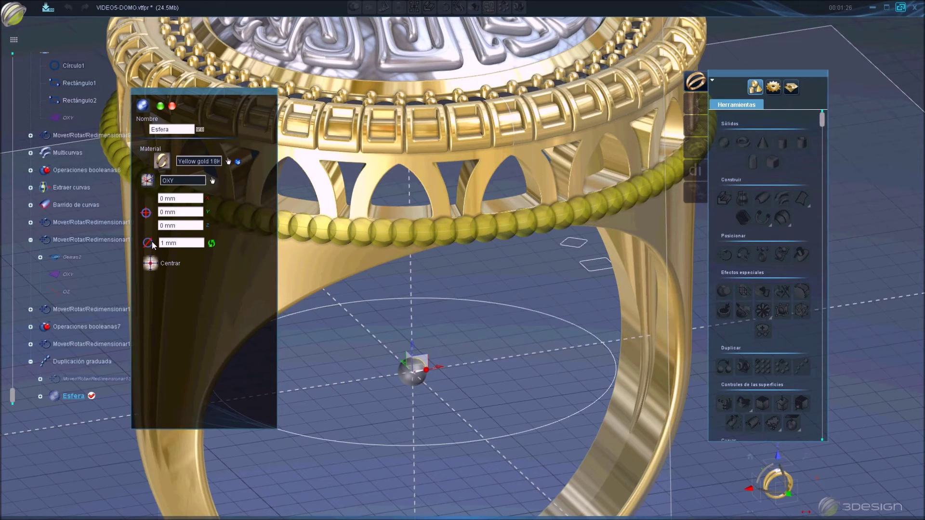
key(Return)
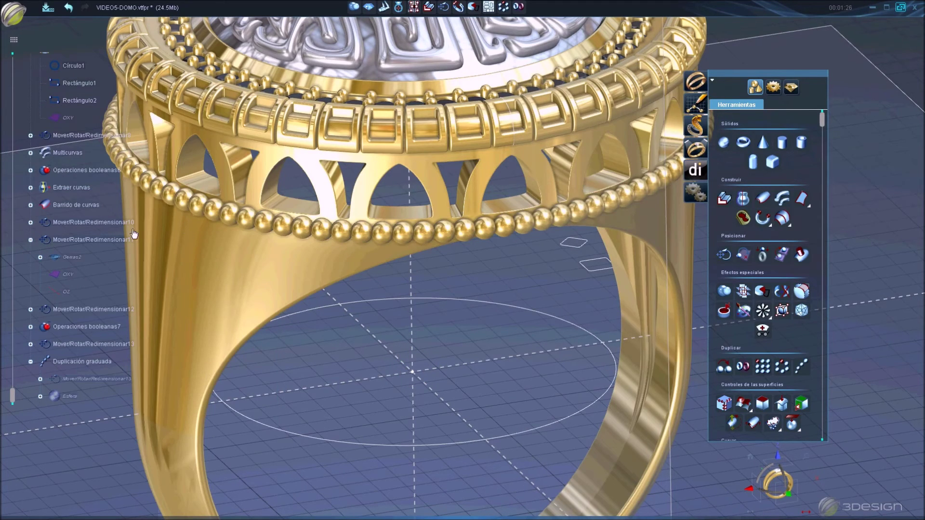
double_click(73, 363)
click(198, 260)
text(5)
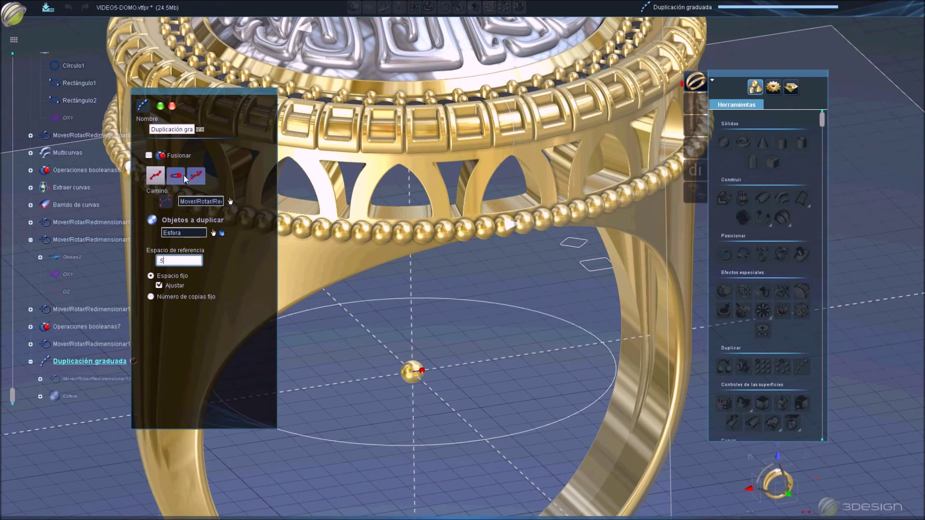
key(Return)
Deselect the bead row, orbit around the ring, and begin a new sketch
click(390, 276)
scroll(400, 308, down, 5)
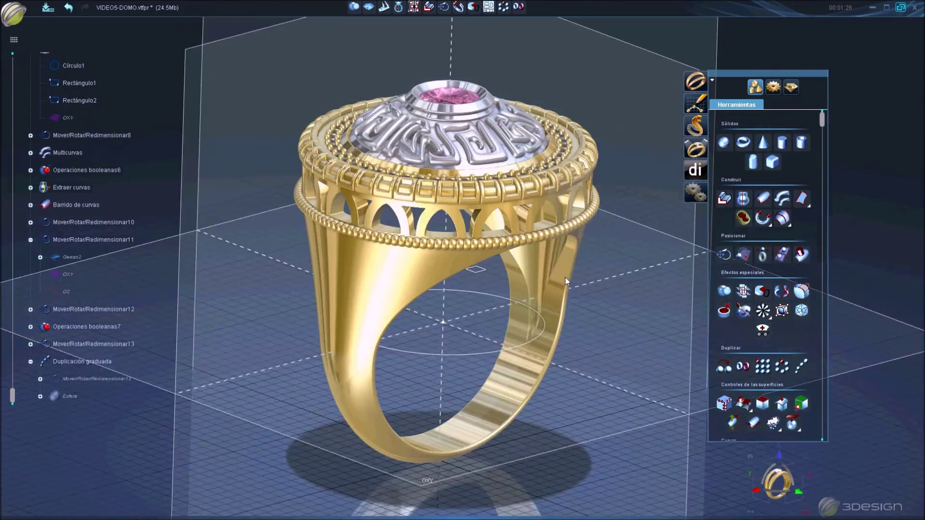
mouse_move(565, 276)
right_down()
mouse_move(274, 258)
mouse_move(503, 289)
mouse_move(566, 269)
mouse_move(478, 352)
right_up()
click(695, 103)
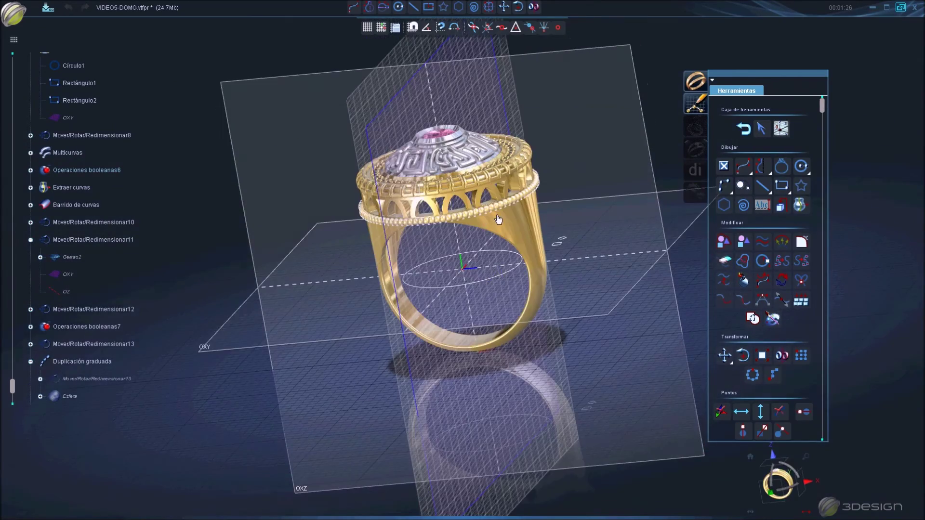
Zoom in and freeze the ring body as a reference
scroll(494, 197, up, 2)
scroll(496, 201, up, 2)
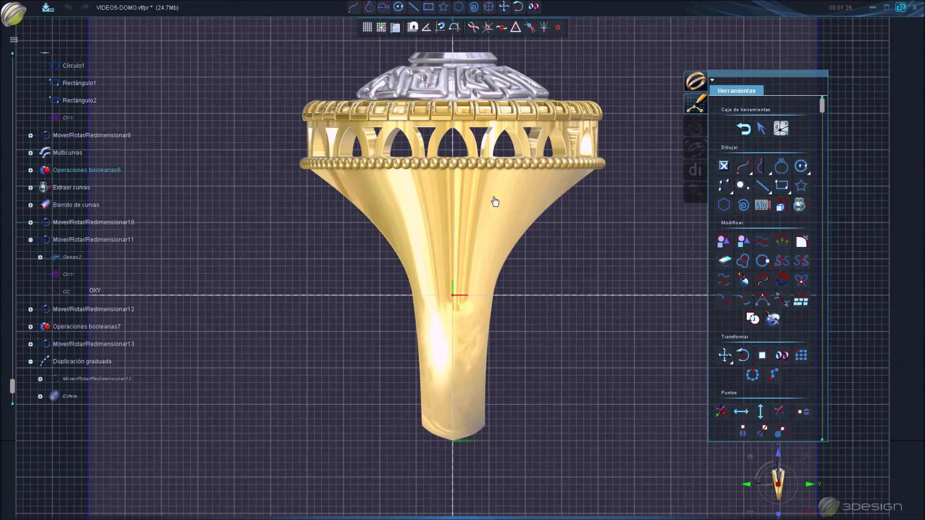
scroll(502, 200, up, 2)
right_click(495, 175)
click(533, 217)
scroll(508, 162, up, 2)
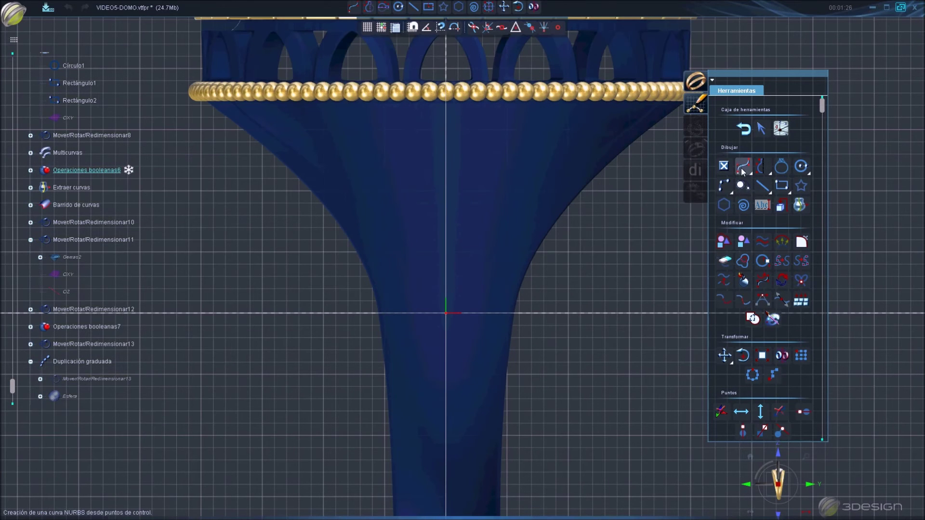
Draw Curva1, a curved triangular NURBS outline just below the bead row
click(743, 166)
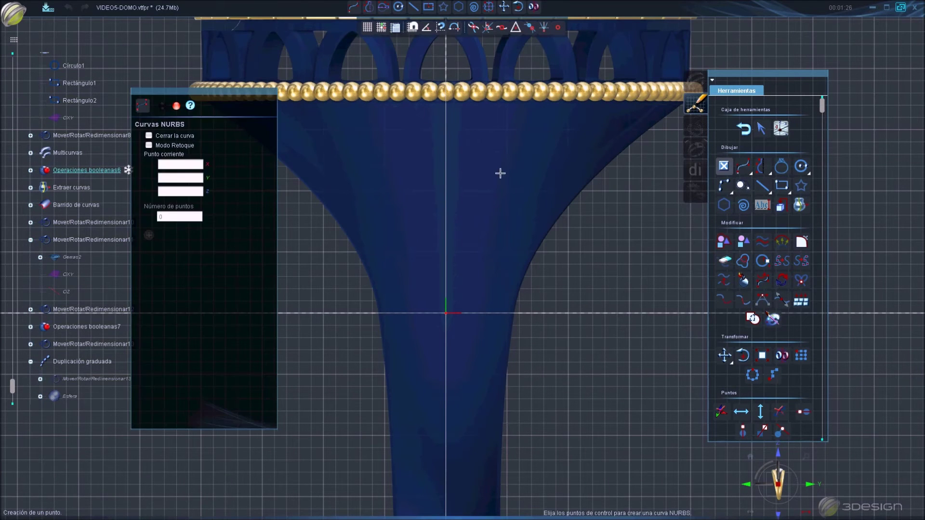
click(456, 208)
click(456, 123)
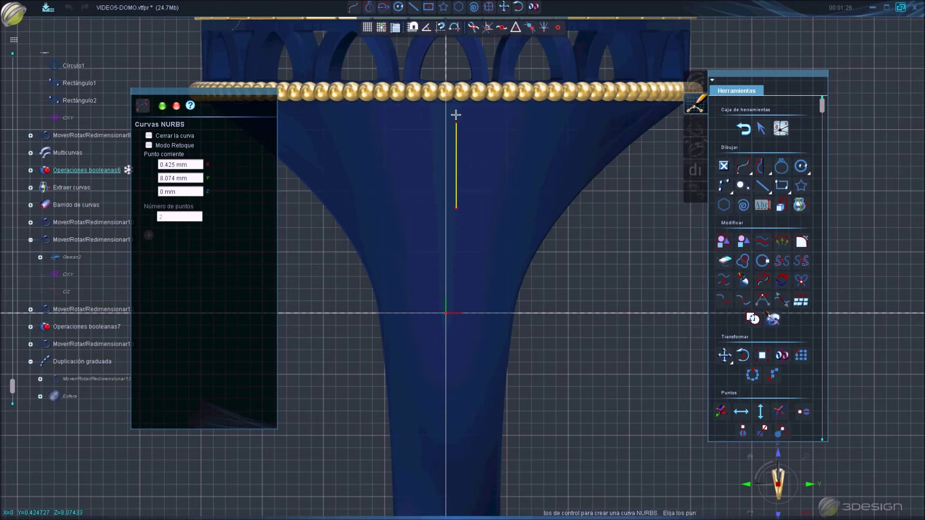
click(458, 110)
click(501, 110)
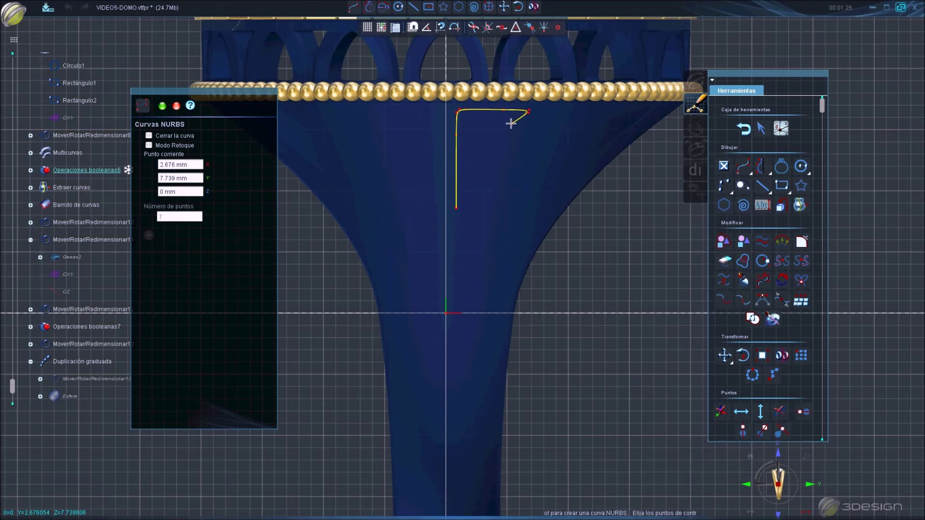
click(479, 172)
click(466, 200)
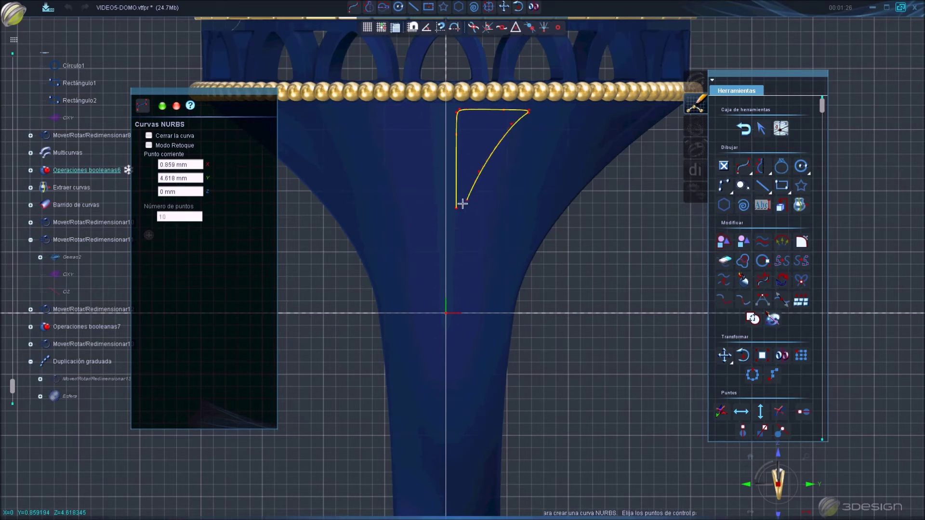
click(162, 105)
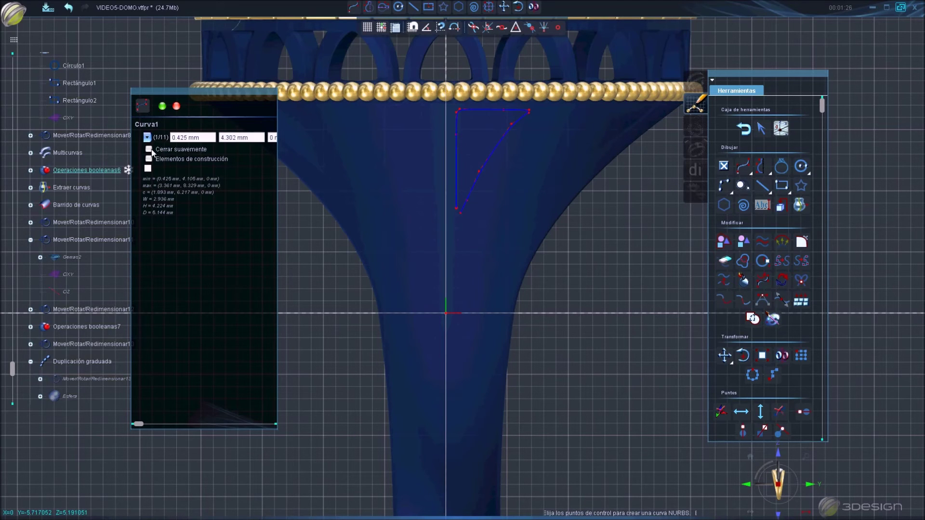
click(176, 106)
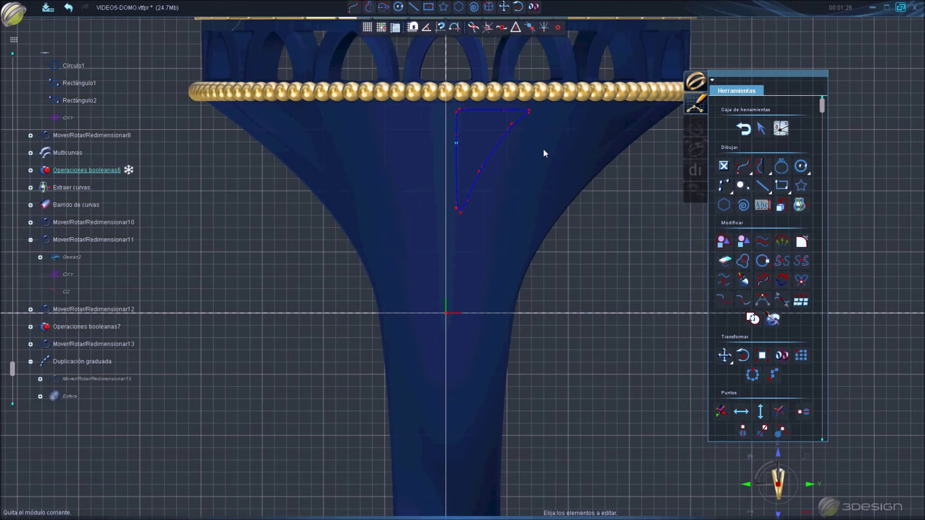
Drag Curva1's top-right corner, top and lower-left points to reshape it
scroll(542, 149, down, 2)
scroll(542, 151, up, 5)
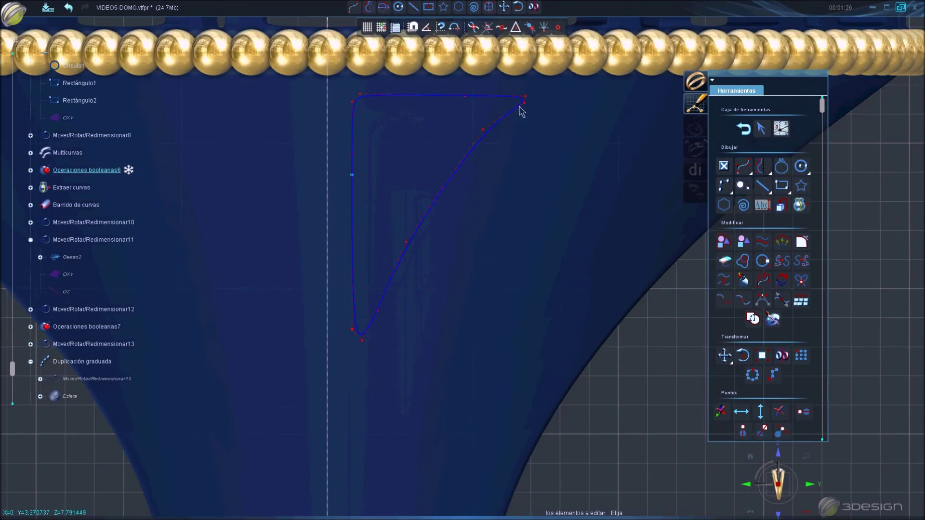
drag(527, 97, 540, 94)
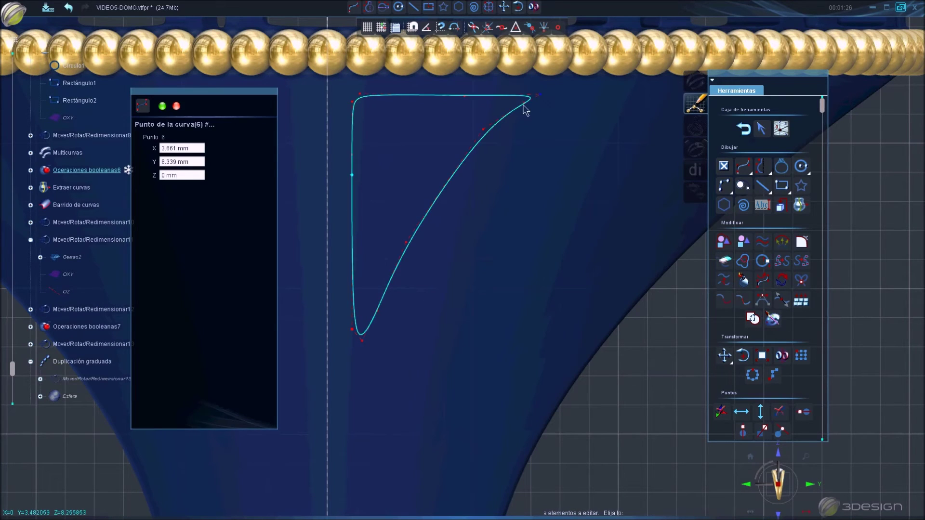
click(463, 145)
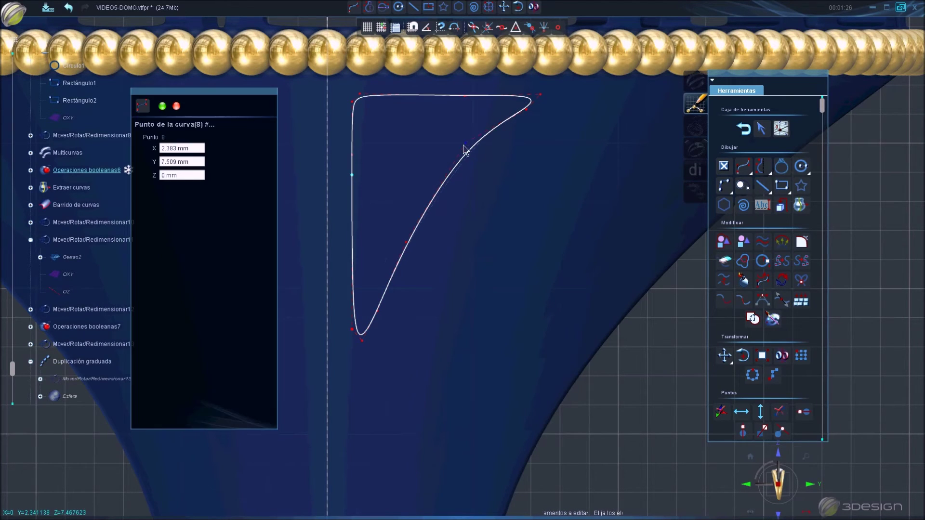
click(456, 101)
drag(456, 101, 453, 99)
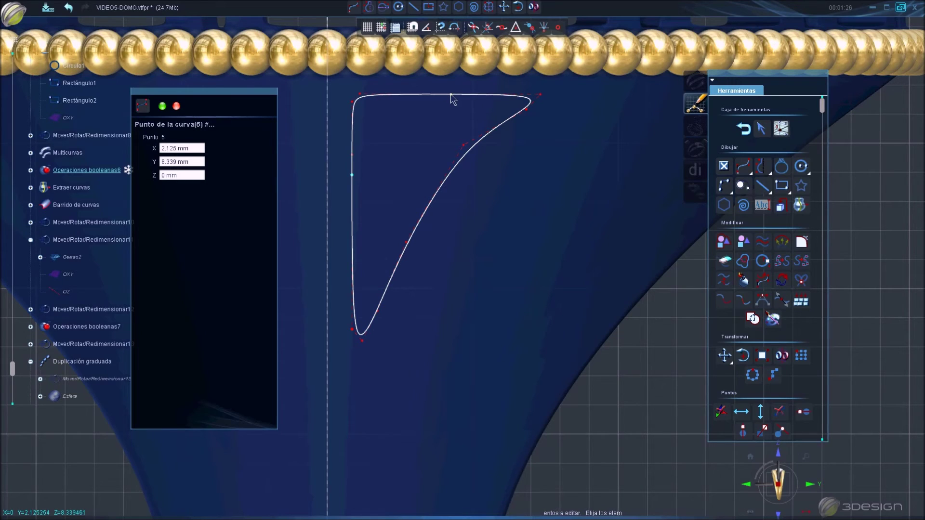
drag(351, 332, 341, 345)
Move the upper-left, diagonal and upper-right points into a smoother curved triangle
drag(347, 141, 355, 109)
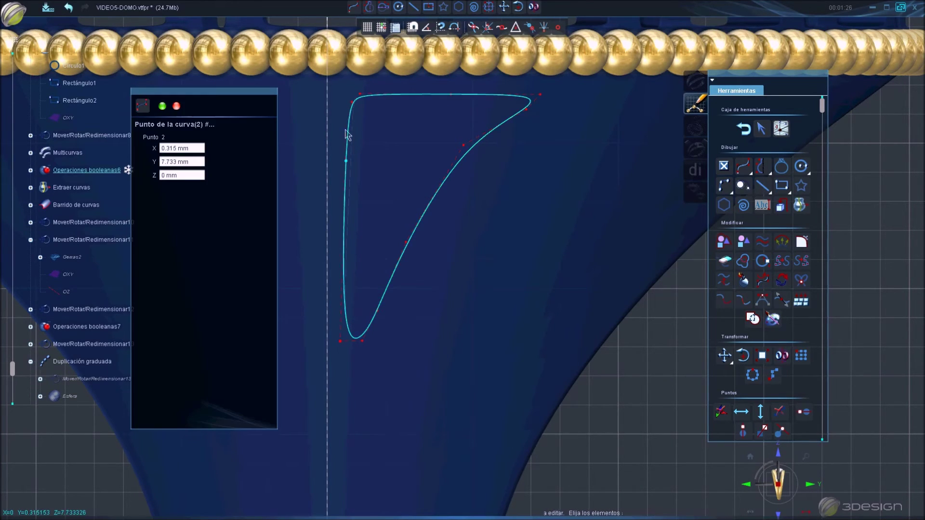
drag(347, 101, 349, 107)
drag(464, 145, 459, 165)
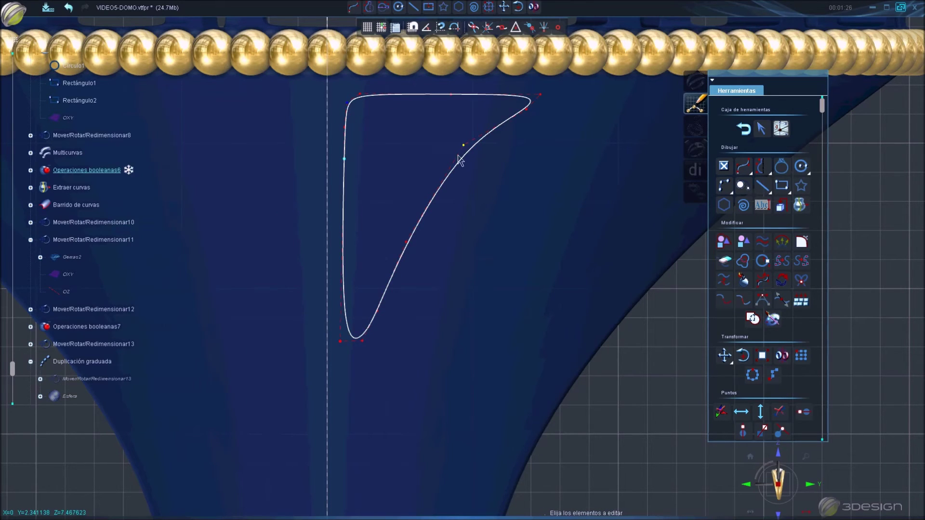
drag(406, 243, 395, 259)
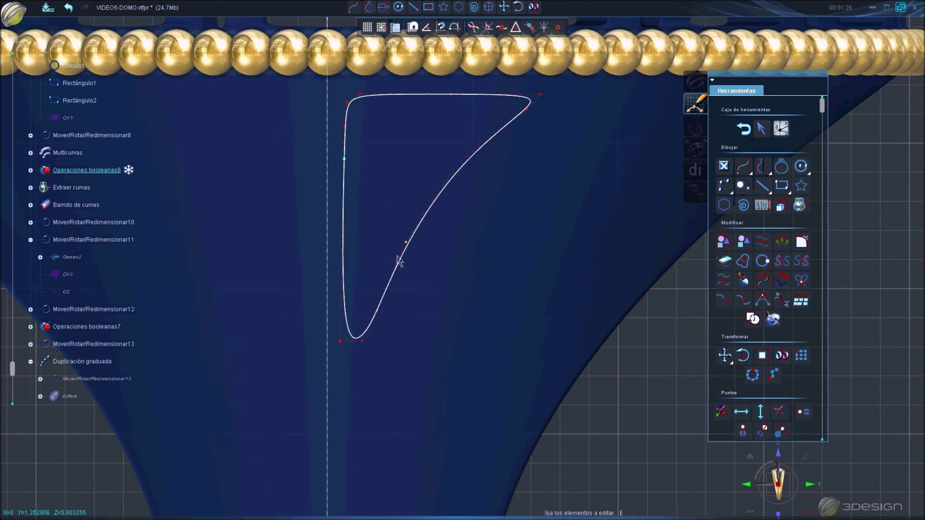
drag(379, 312, 369, 318)
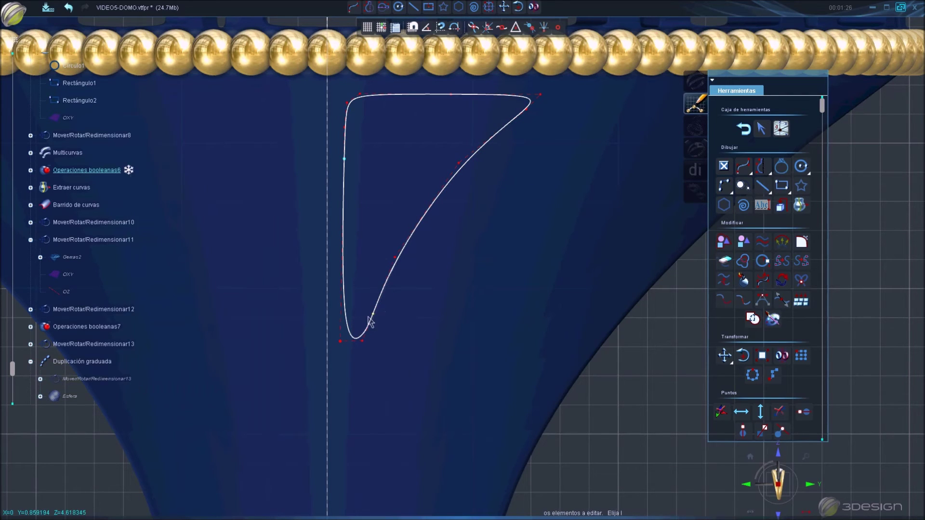
drag(536, 97, 532, 114)
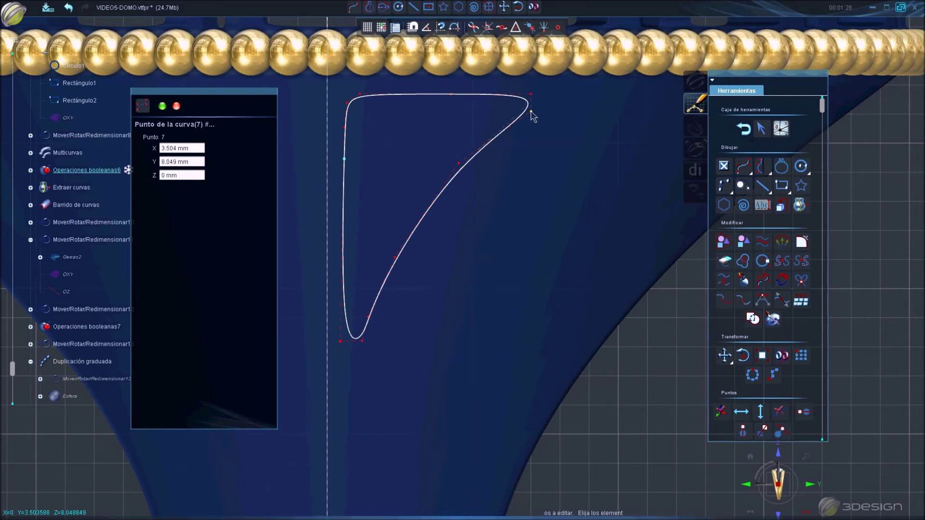
right_click(535, 161)
scroll(512, 212, down, 2)
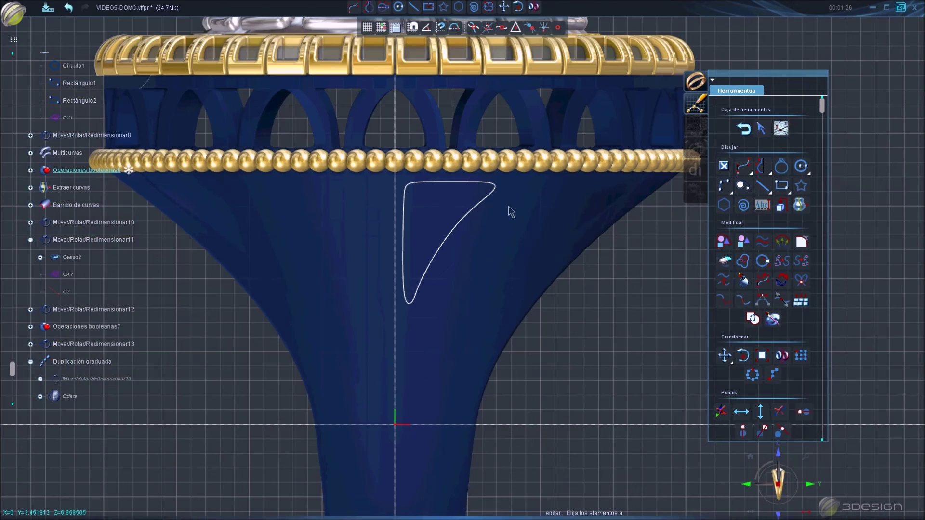
scroll(511, 212, up, 2)
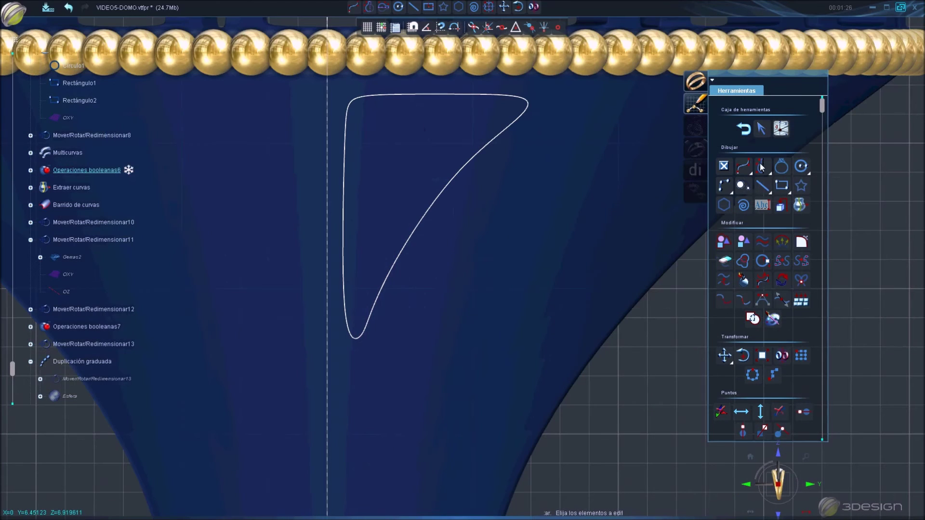
click(744, 166)
Trace the outer edge of a hook-shaped NURBS curve up the shoulder and back
click(346, 378)
click(378, 368)
click(405, 338)
click(420, 288)
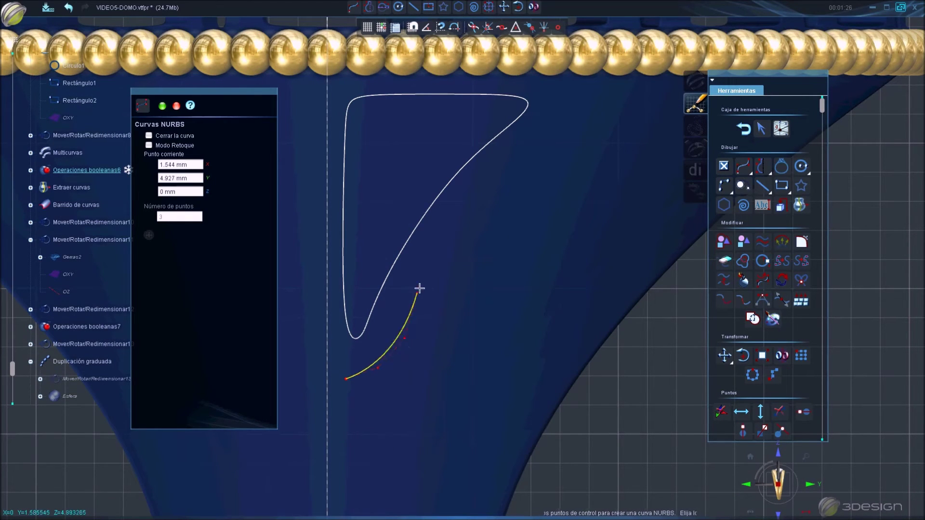
click(447, 228)
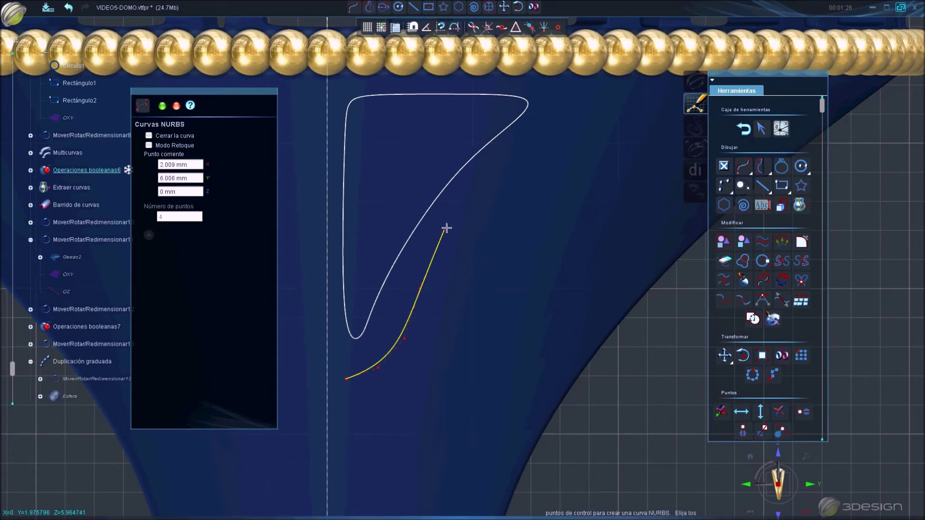
click(490, 184)
click(574, 201)
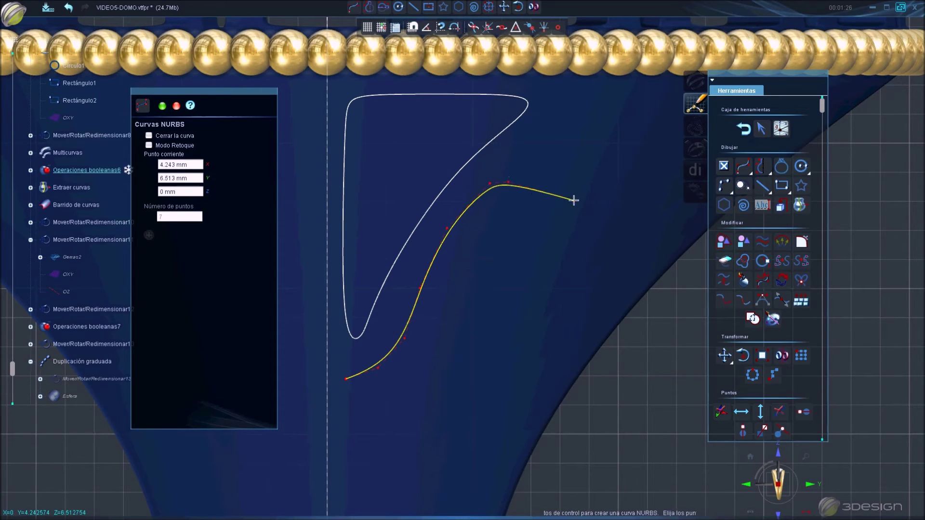
click(621, 238)
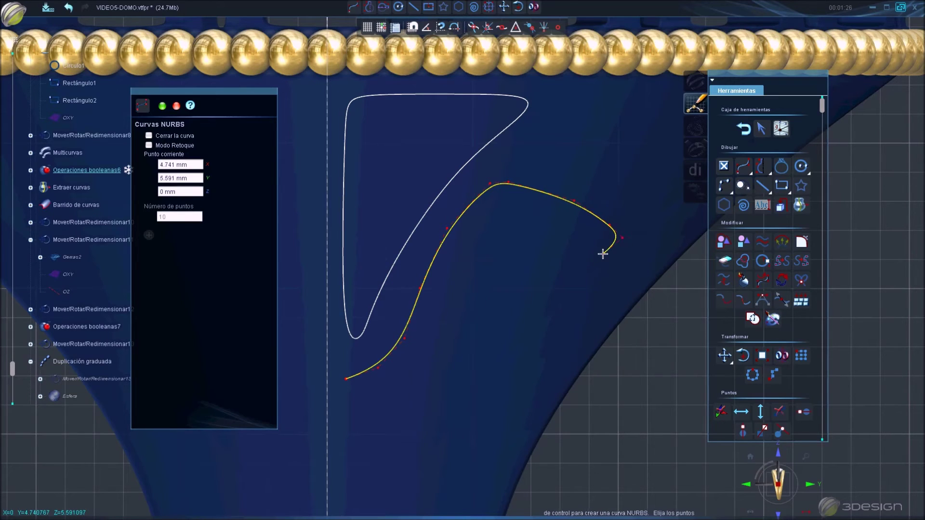
click(590, 264)
click(529, 308)
click(495, 315)
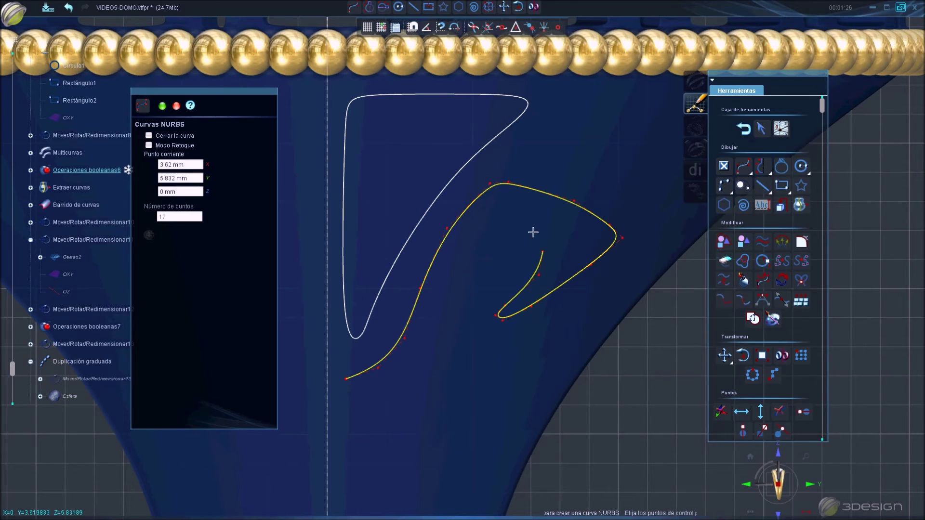
Trace the hook's inner line back to the start and close Curva2 smoothly
click(547, 238)
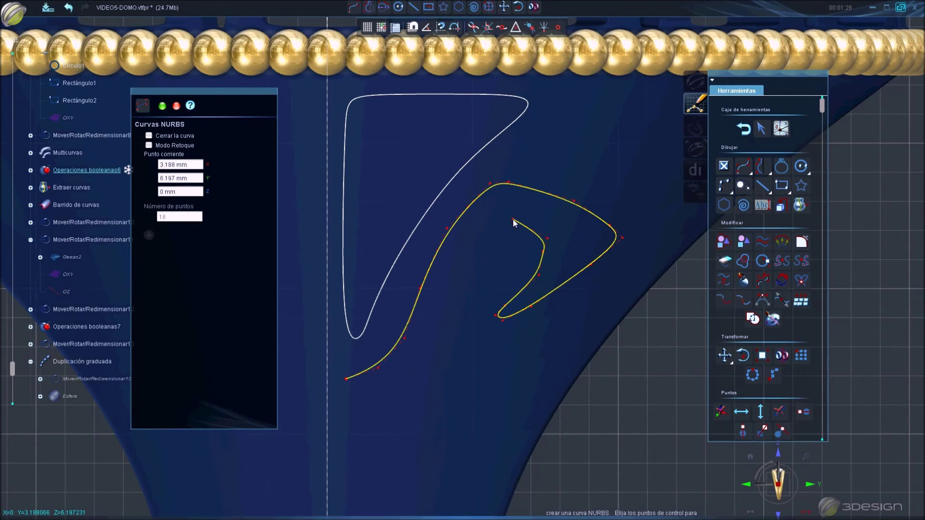
click(491, 221)
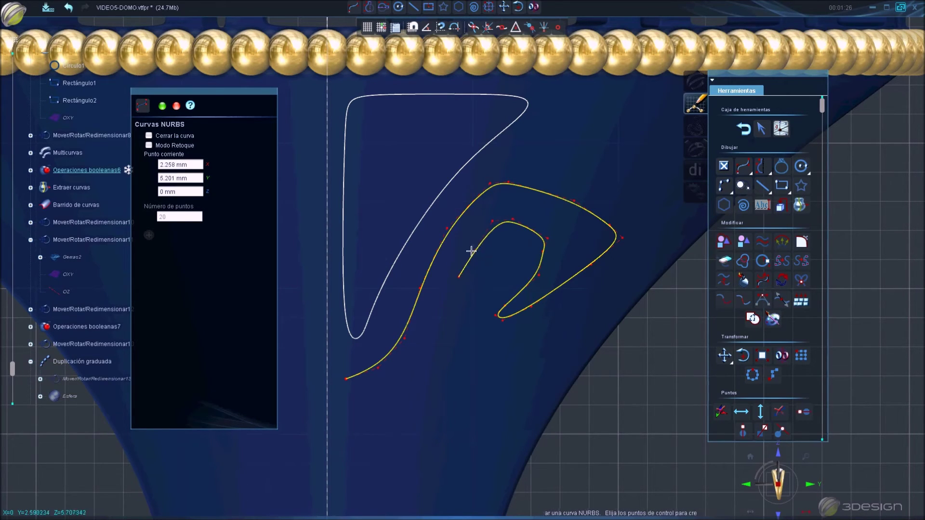
click(467, 255)
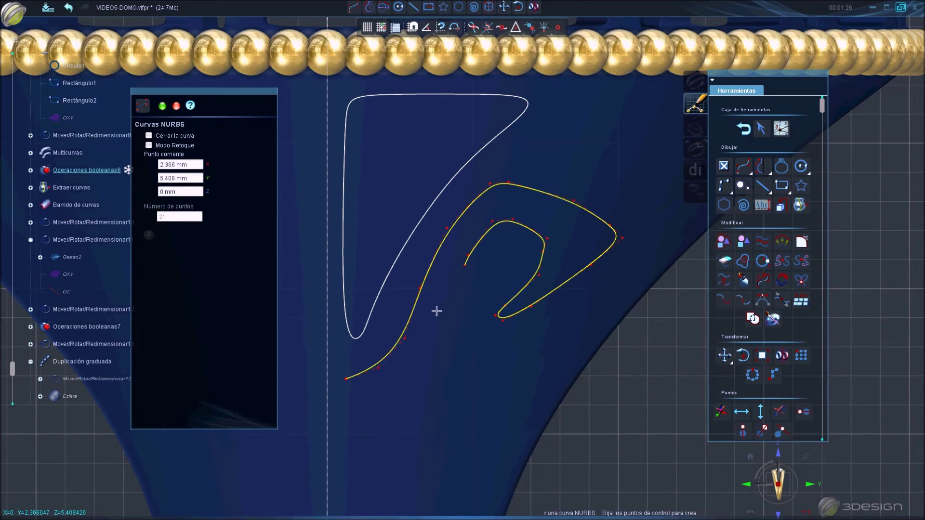
click(431, 337)
click(388, 386)
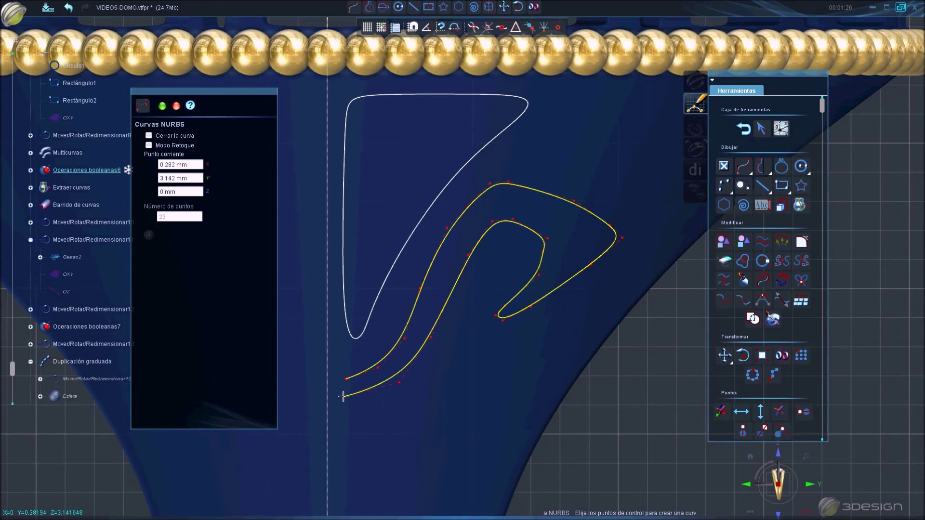
right_click(343, 396)
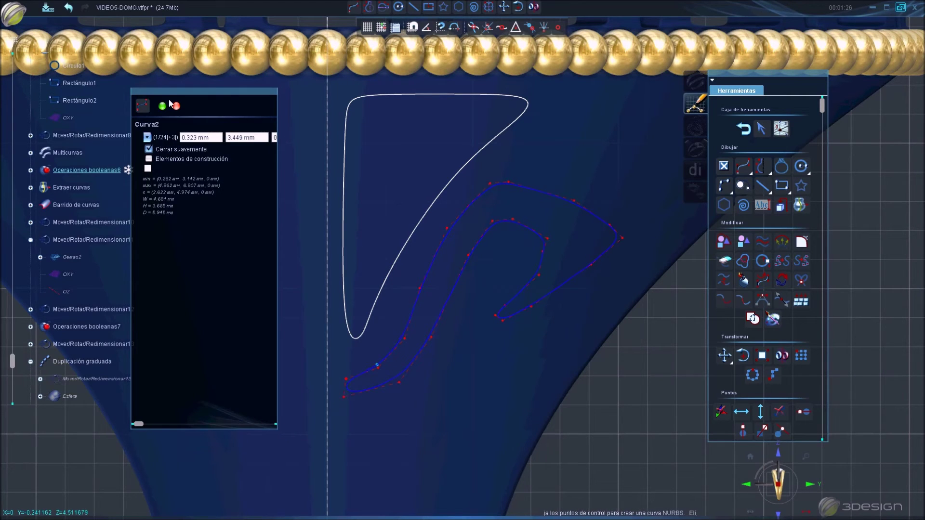
click(762, 130)
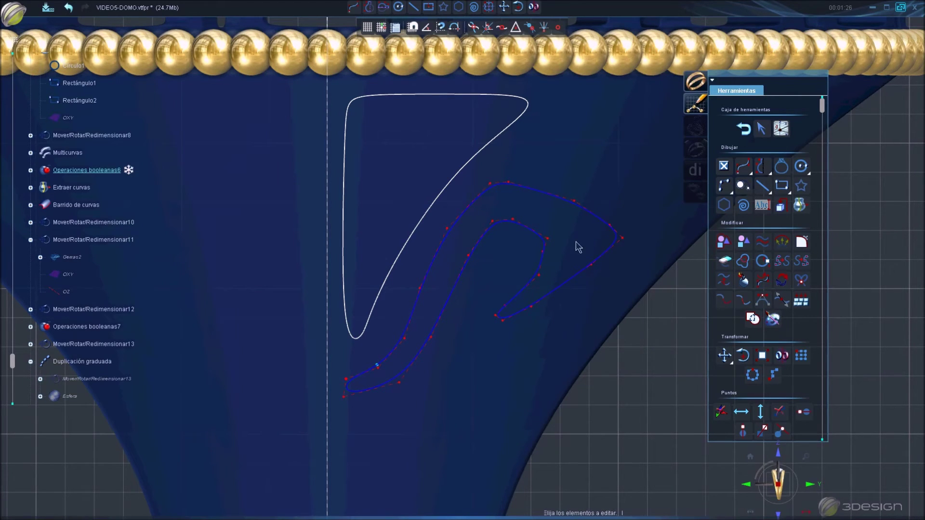
Reshape Curva2's outer and inner lines by moving points 20, 6, 4 and 3
click(538, 277)
drag(545, 255, 560, 238)
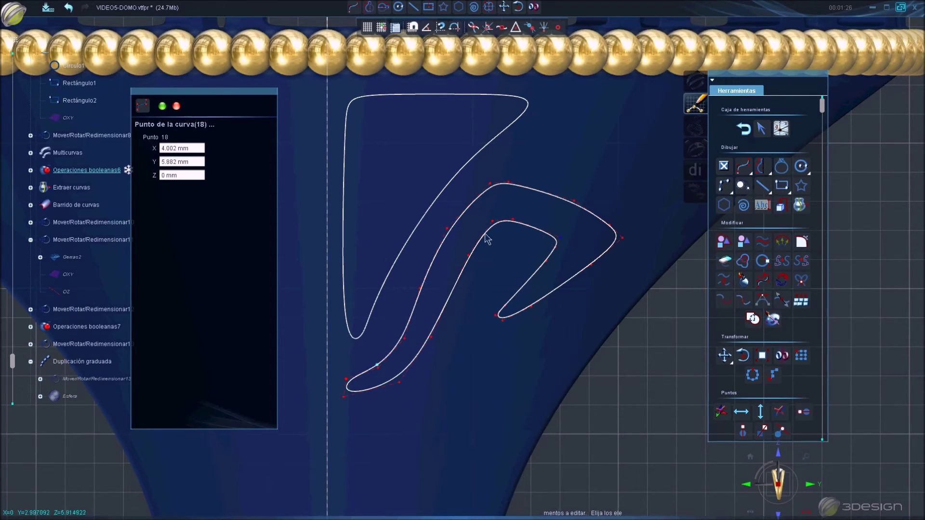
drag(492, 222, 492, 228)
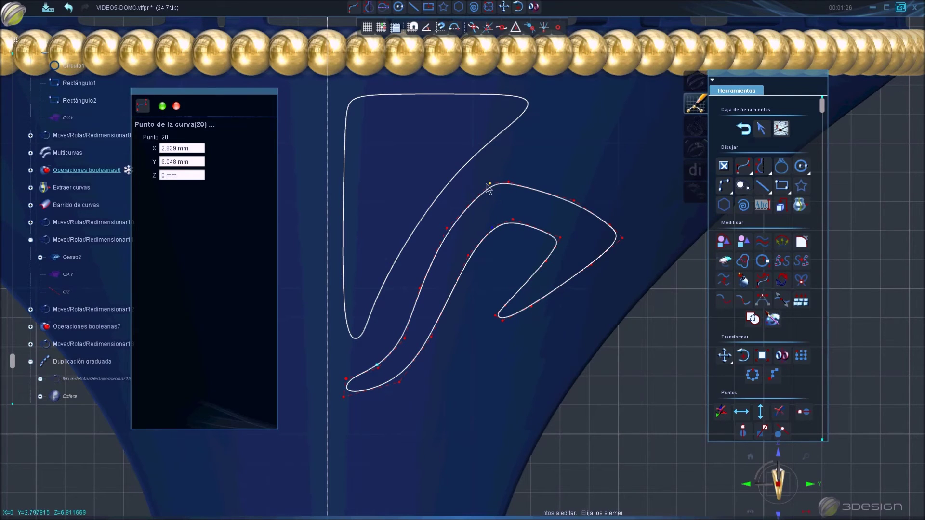
drag(488, 184, 484, 188)
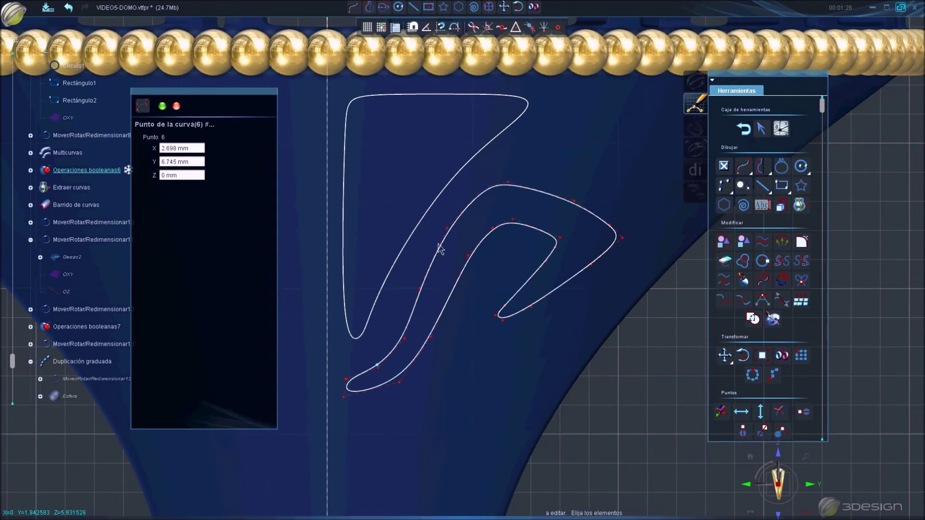
drag(404, 338, 407, 322)
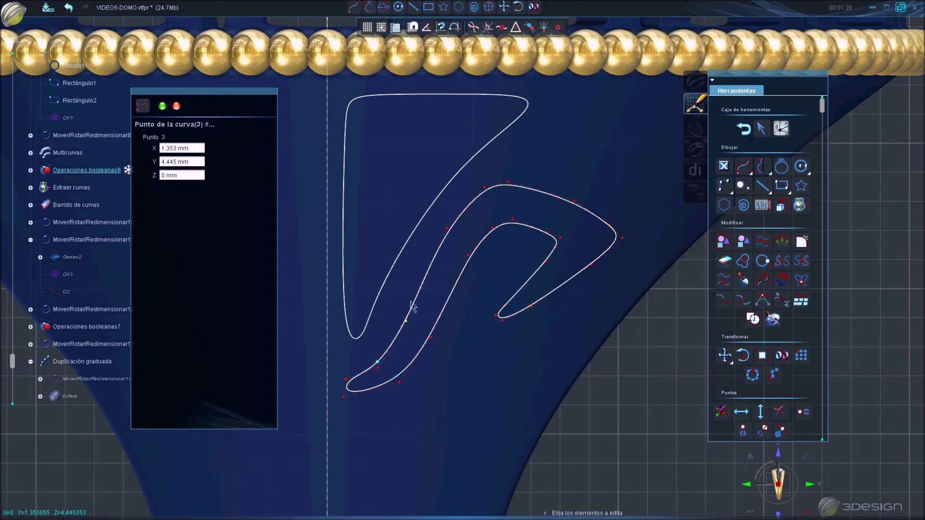
click(420, 282)
drag(419, 276, 419, 279)
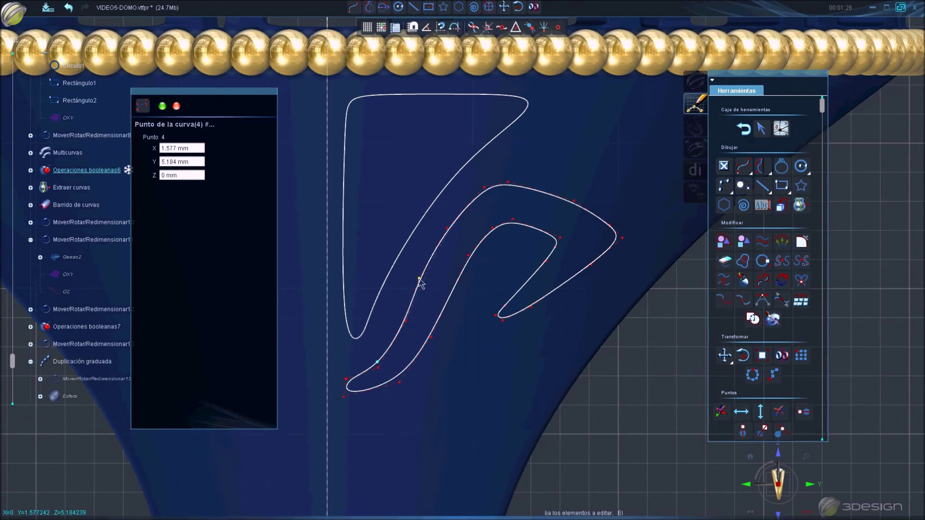
drag(402, 325, 405, 330)
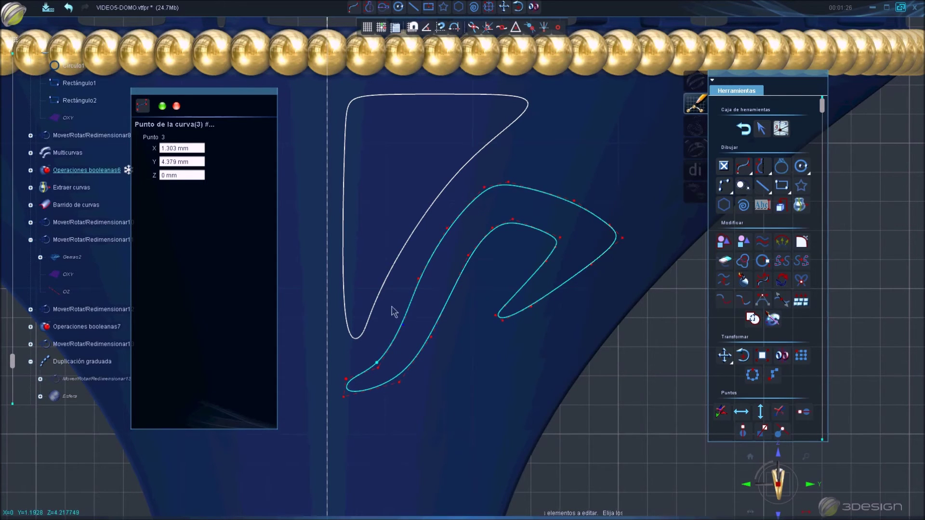
Pan to the hook's lower end, adjust its points beside the teardrop, and finish editing
click(379, 359)
middle_drag(379, 365, 491, 249)
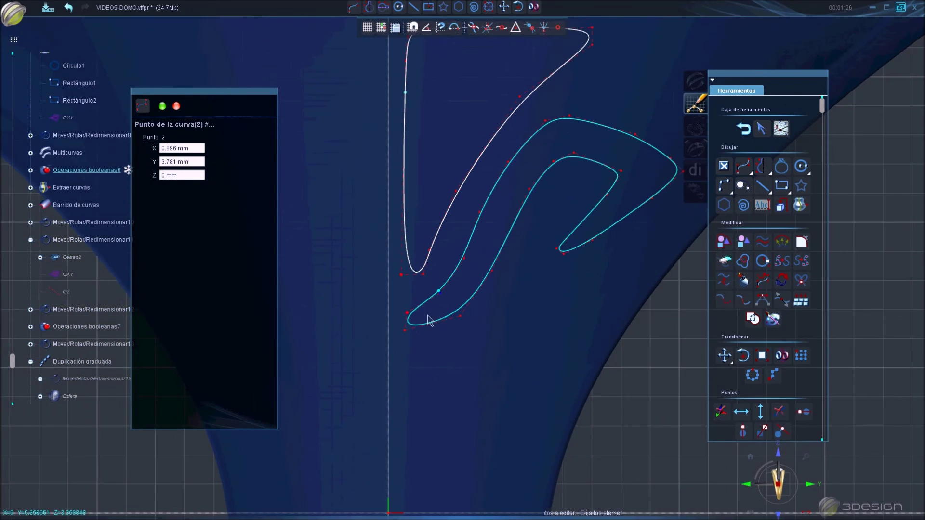
click(484, 244)
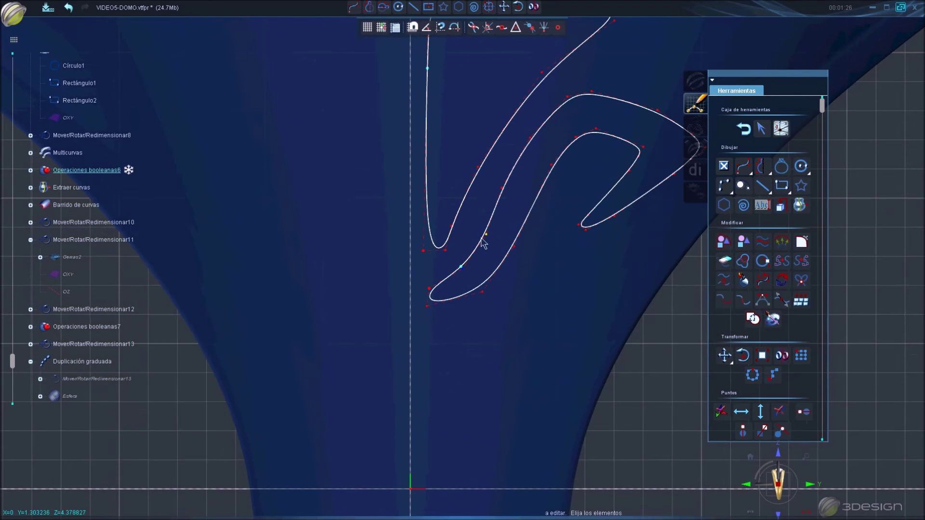
click(470, 299)
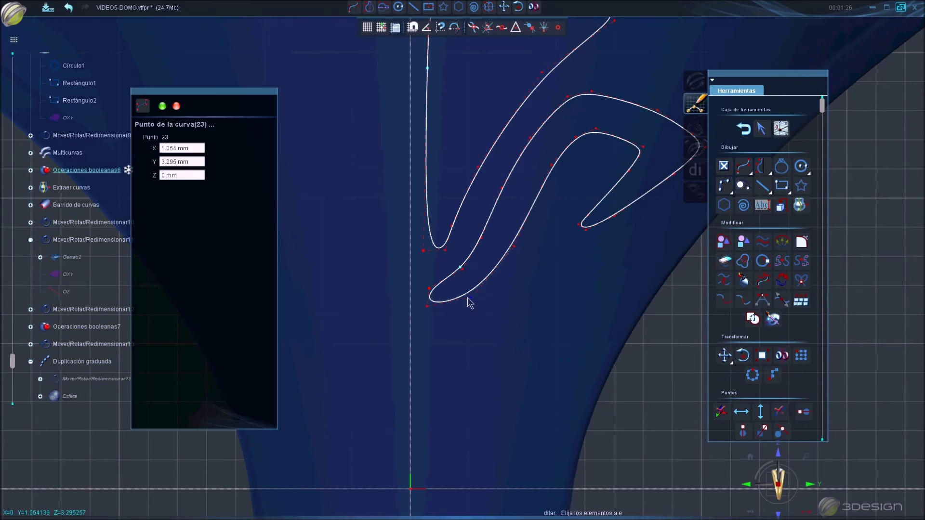
key(Escape)
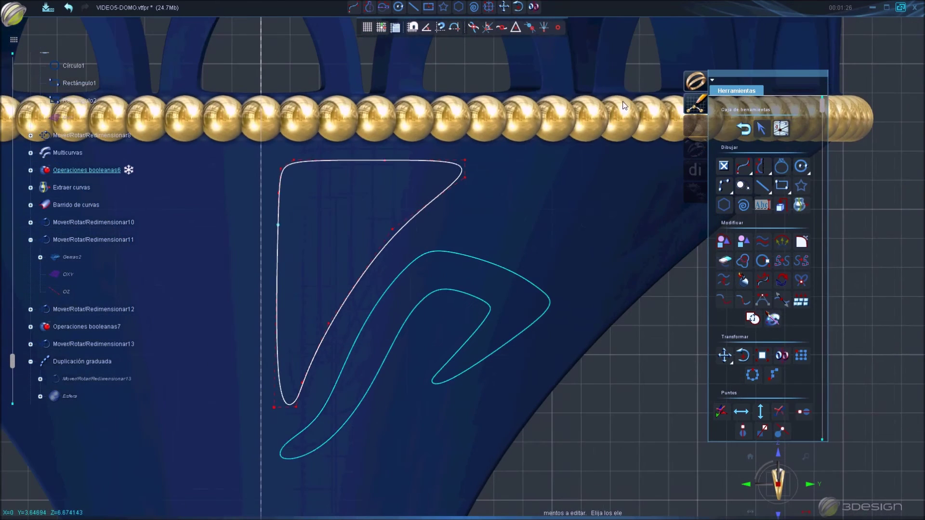
Start a new NURBS curve, tracing right then down into the bottom of the hook
click(746, 169)
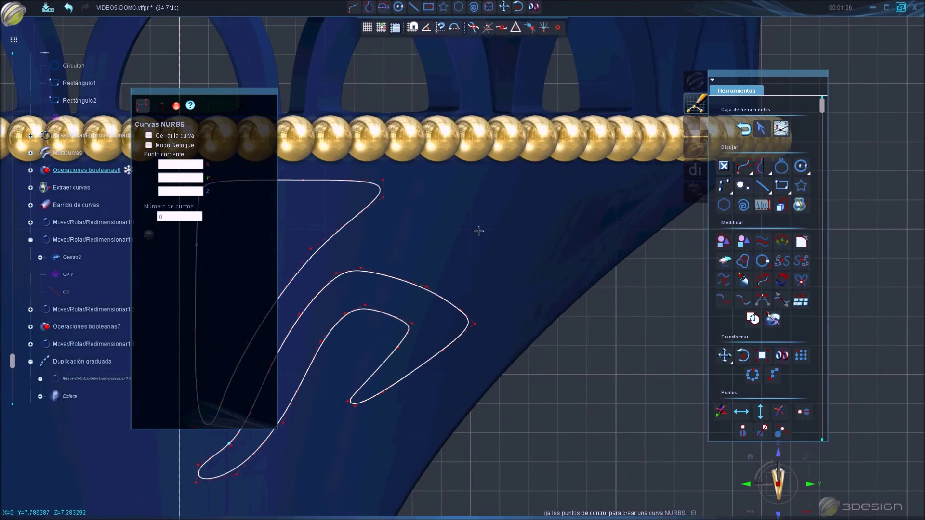
click(363, 251)
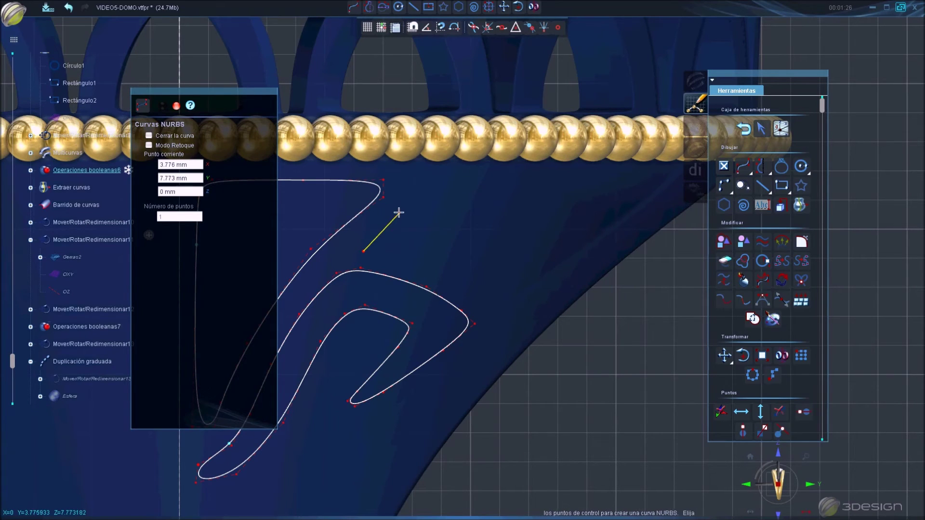
click(430, 184)
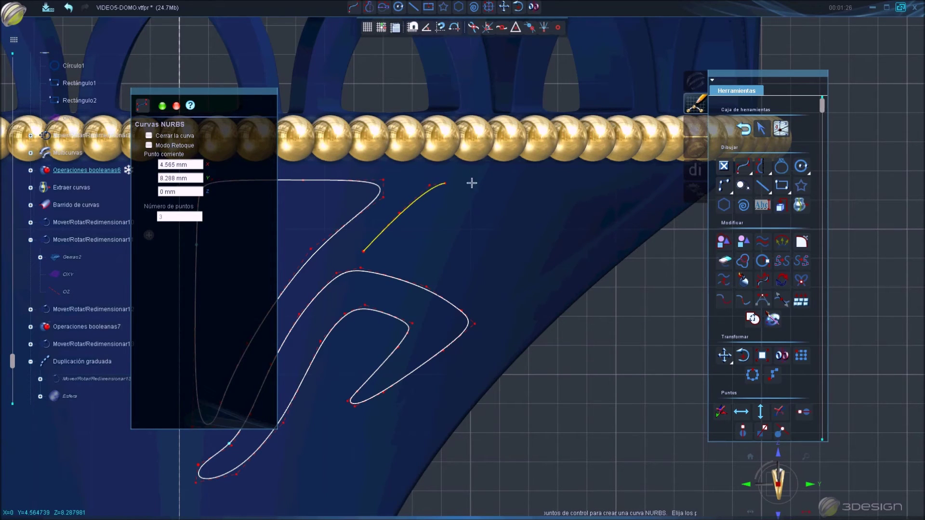
click(574, 182)
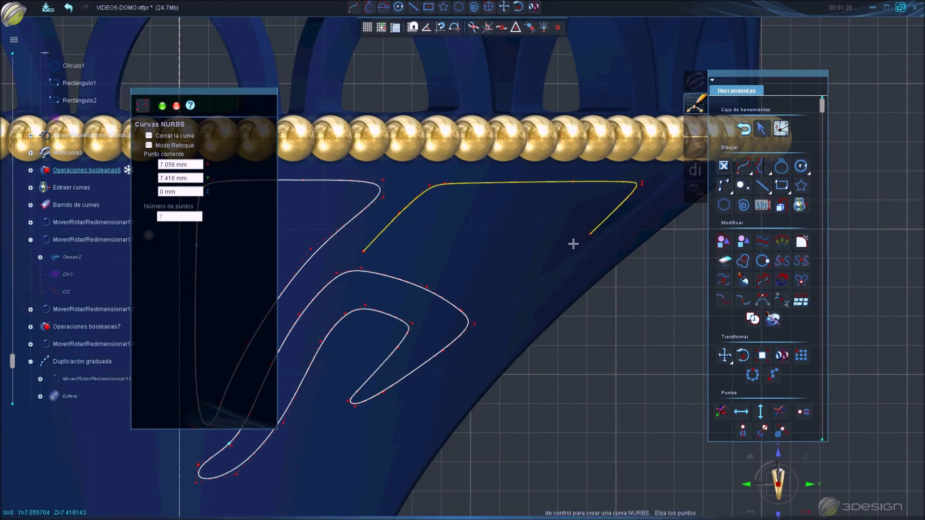
click(546, 260)
click(483, 305)
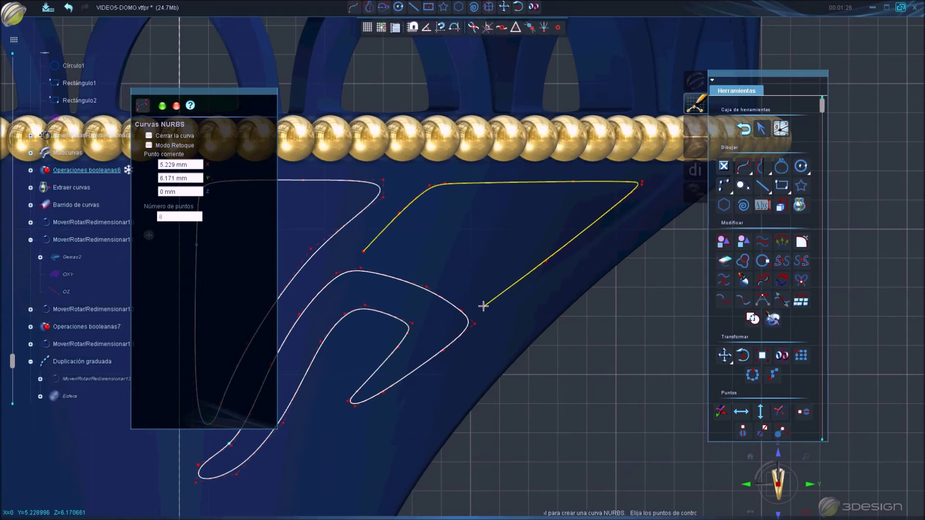
click(462, 291)
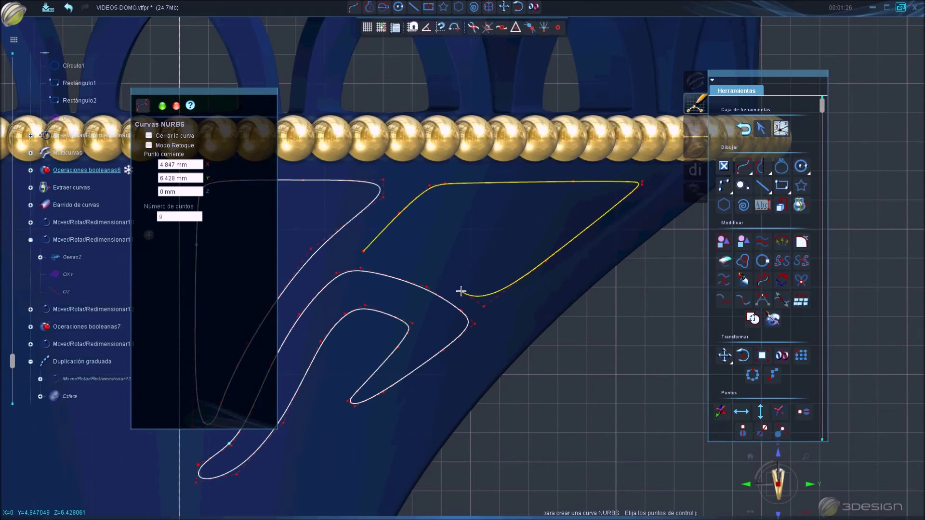
click(434, 280)
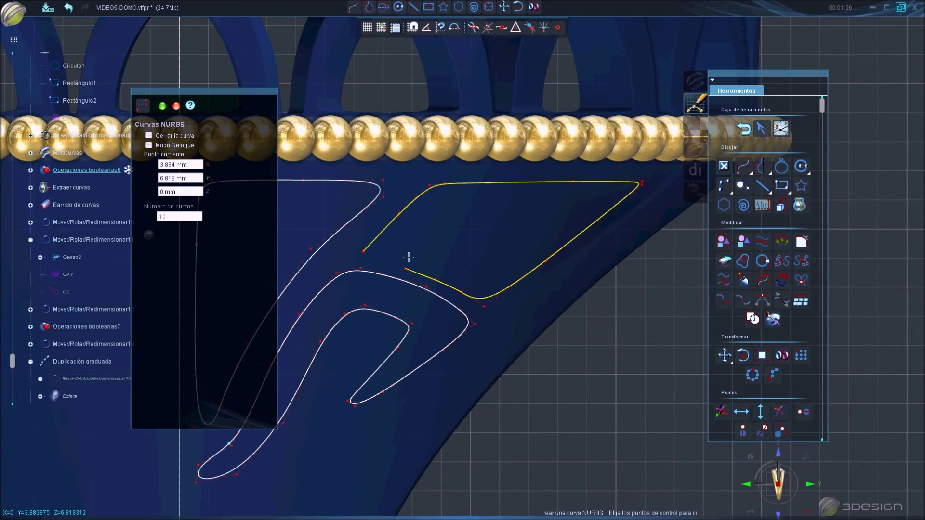
Loop the curve back up and left, and finish Curva3
click(499, 255)
click(538, 228)
click(555, 210)
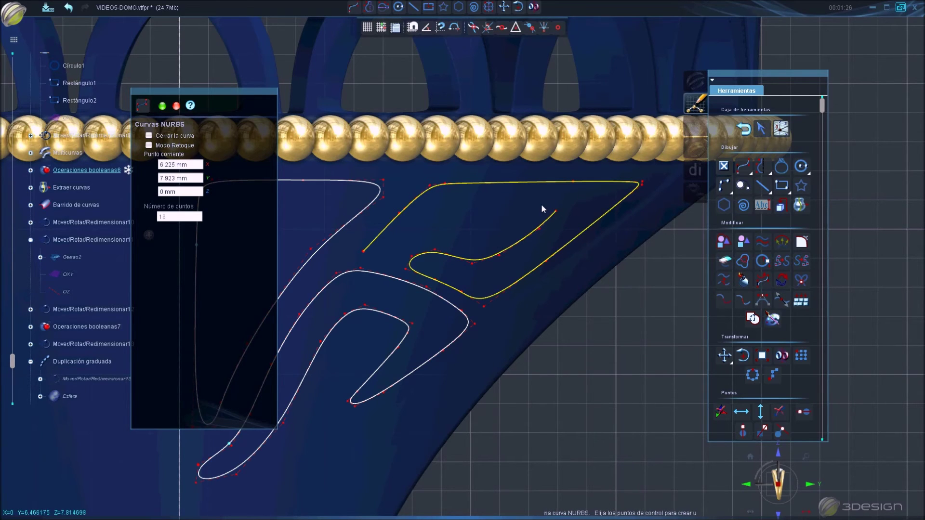
click(465, 205)
click(422, 222)
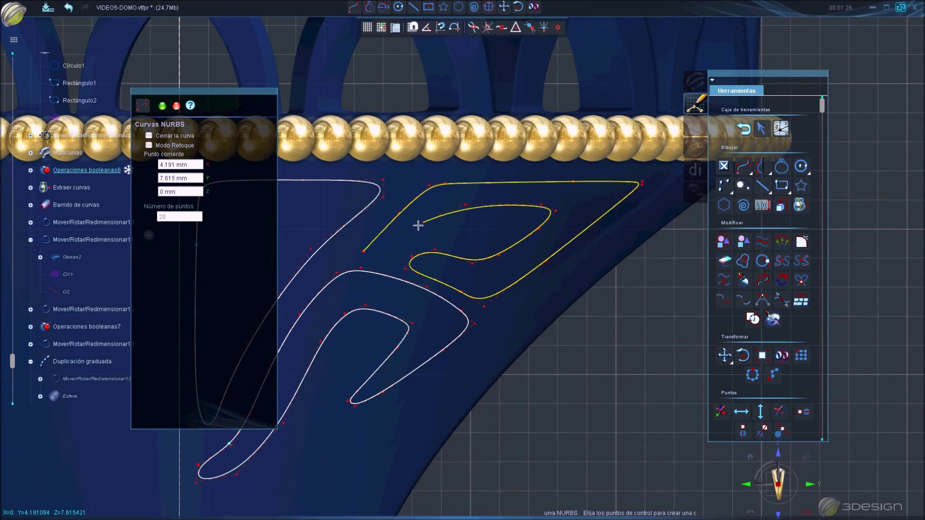
click(380, 256)
double_click(374, 248)
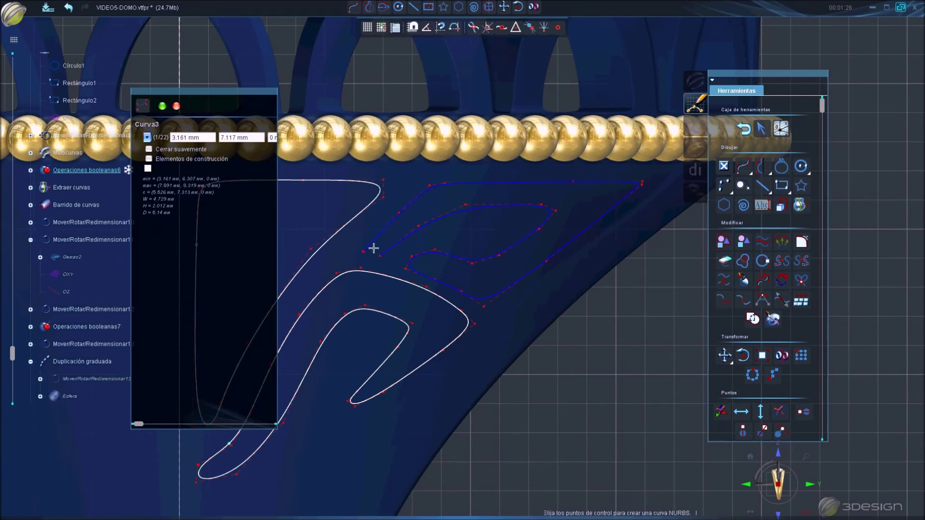
Smooth Curva3's lower bend around point 9 and move the hook's upper tip
click(162, 106)
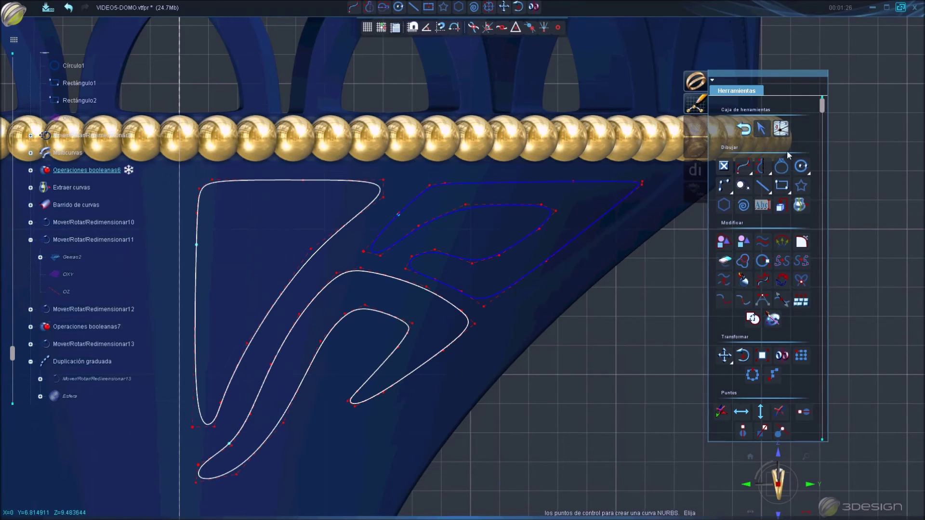
click(761, 128)
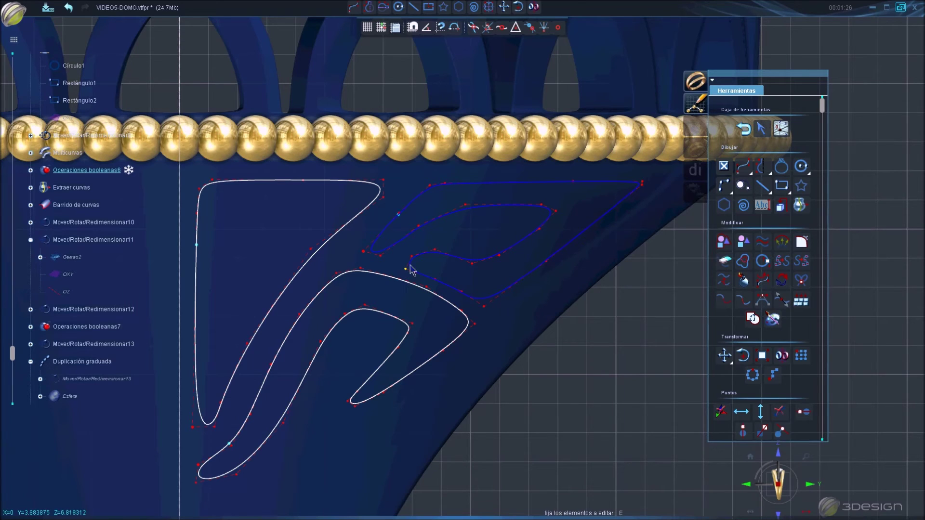
click(410, 266)
mouse_move(435, 282)
mouse_down()
mouse_move(455, 281)
mouse_move(419, 253)
mouse_up()
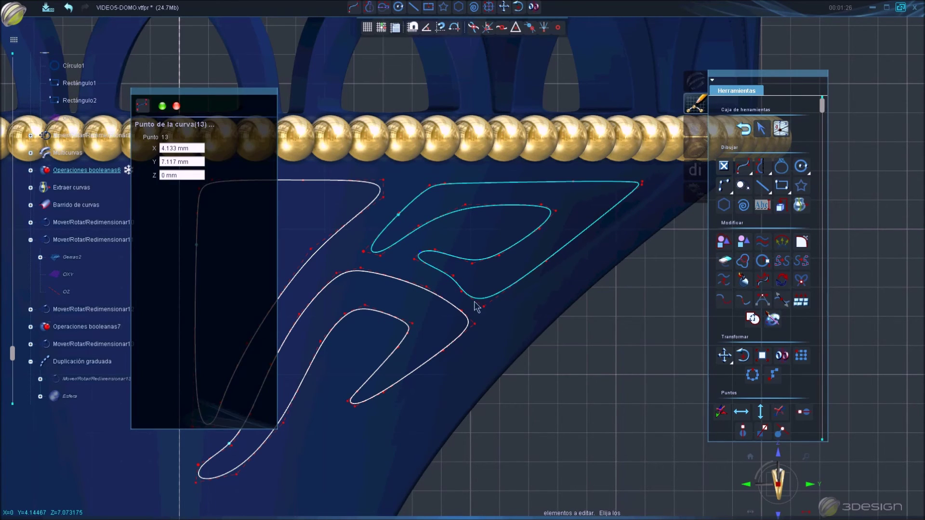
drag(481, 311, 497, 301)
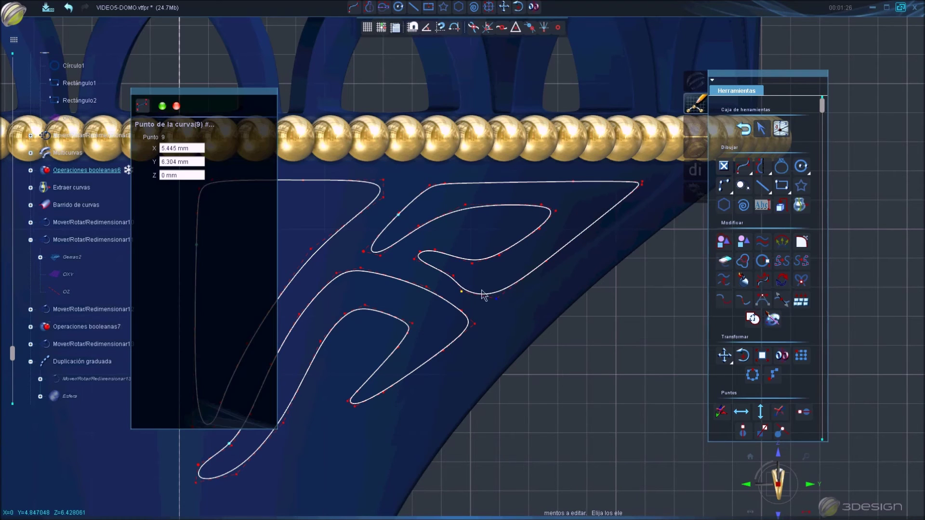
drag(501, 301, 515, 294)
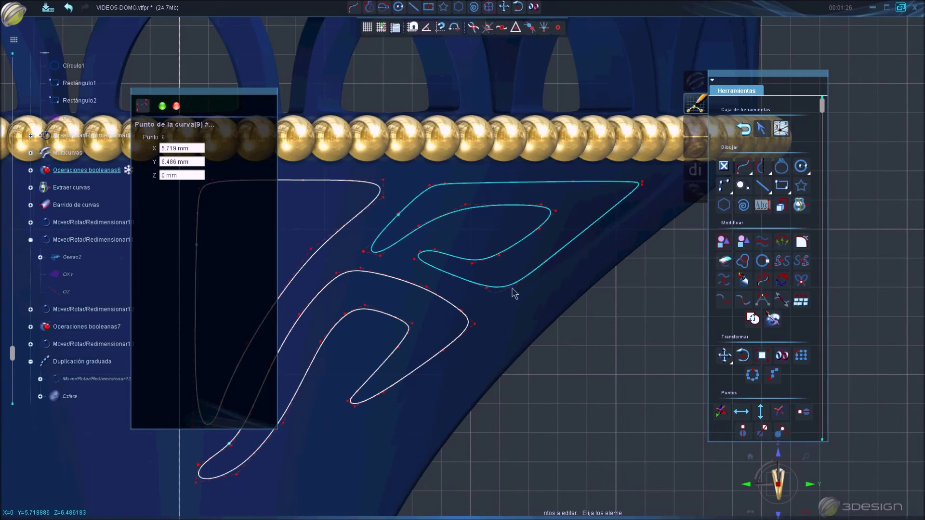
click(543, 213)
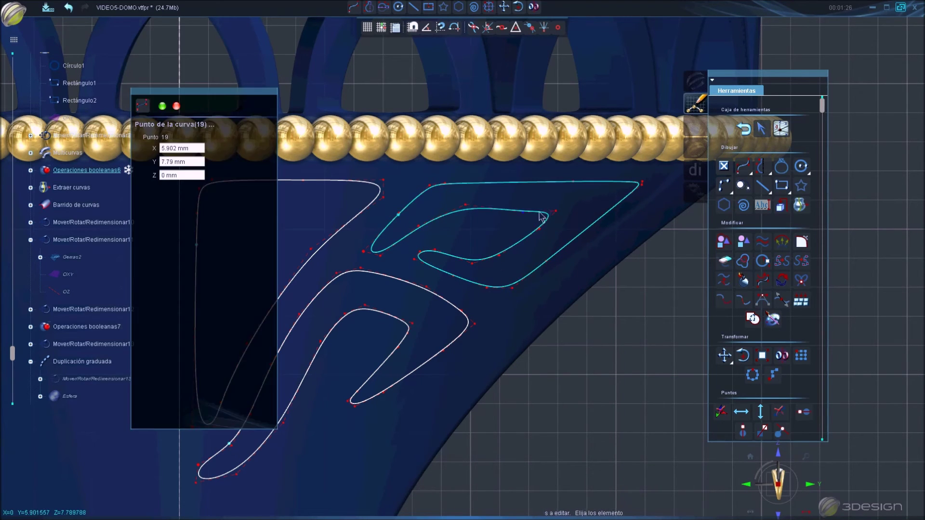
mouse_move(549, 212)
mouse_down()
mouse_move(540, 220)
mouse_move(536, 212)
mouse_up()
Check Curva3's end points 22 and 1, then pull point 12 up and right
click(529, 213)
click(632, 181)
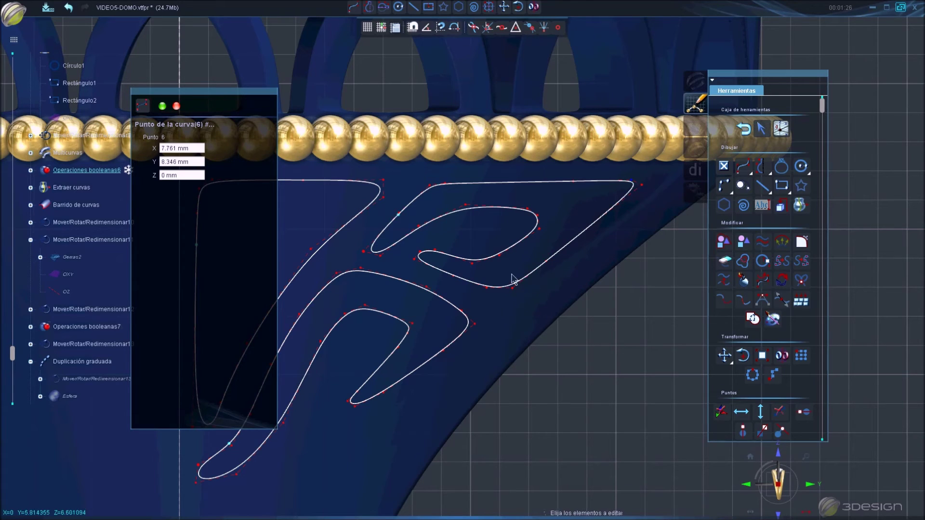
click(388, 254)
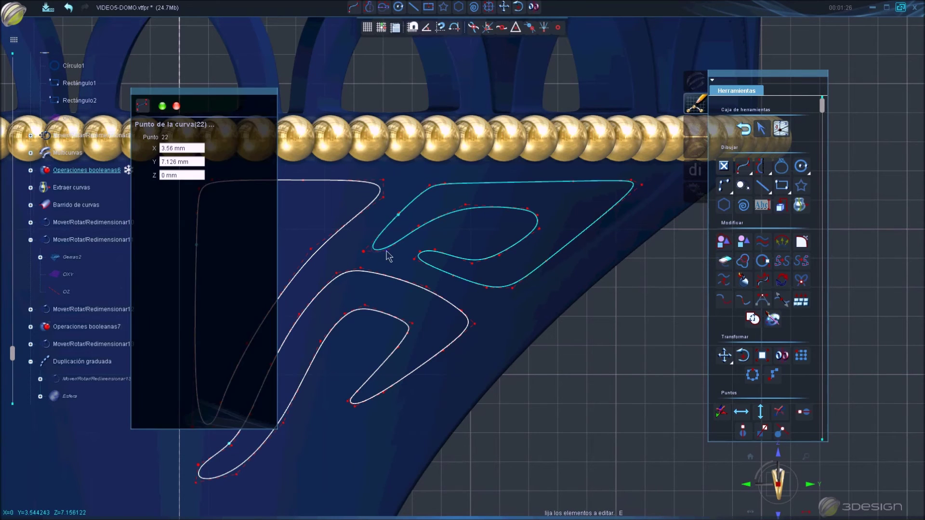
click(365, 250)
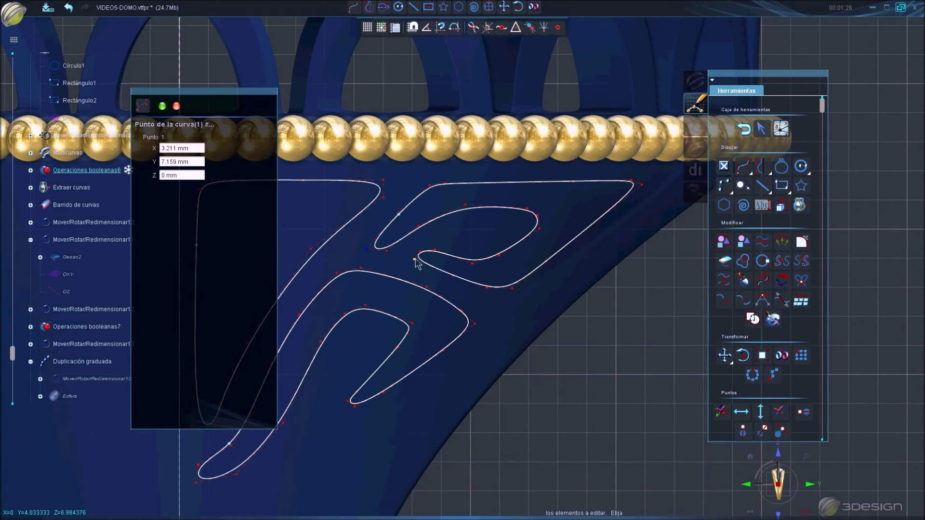
click(420, 252)
drag(442, 250, 488, 230)
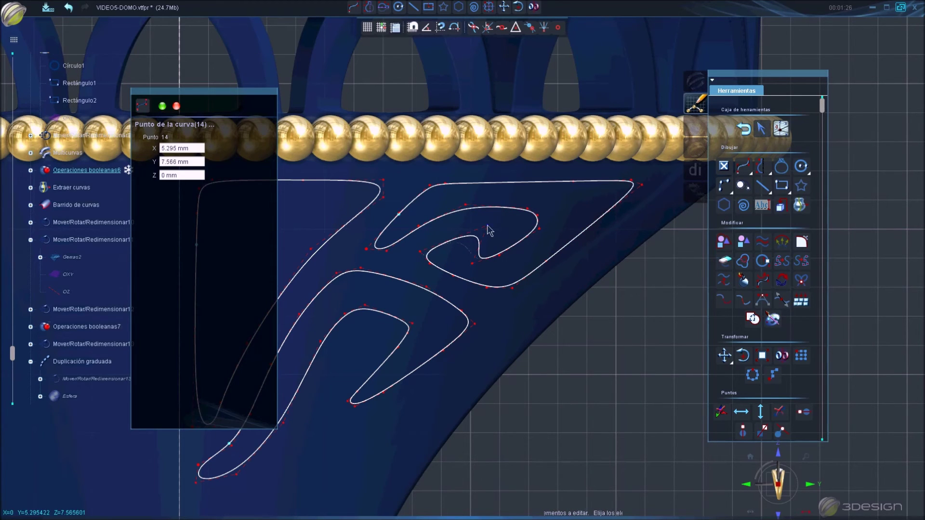
Curl the inner hook tighter by shifting its tip and inner-loop points, then finish editing
click(428, 256)
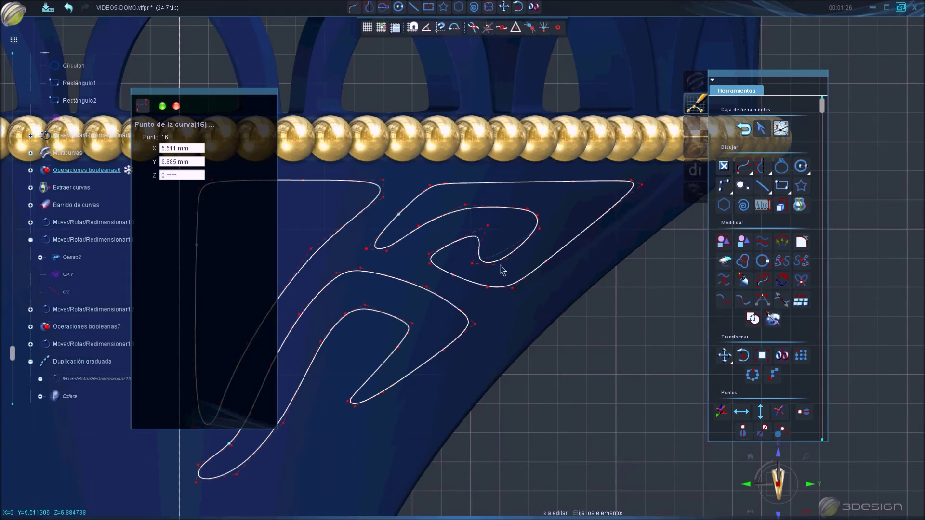
click(472, 264)
drag(474, 267, 493, 241)
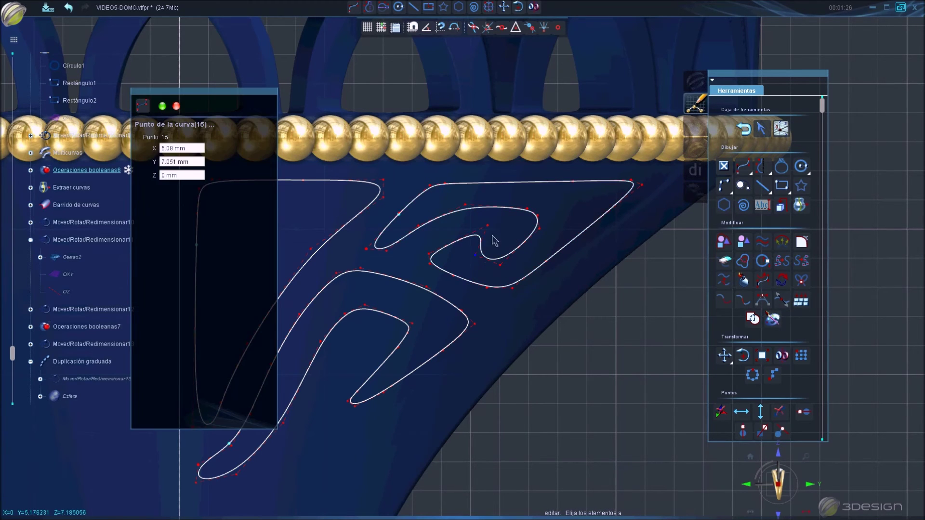
drag(439, 251, 443, 247)
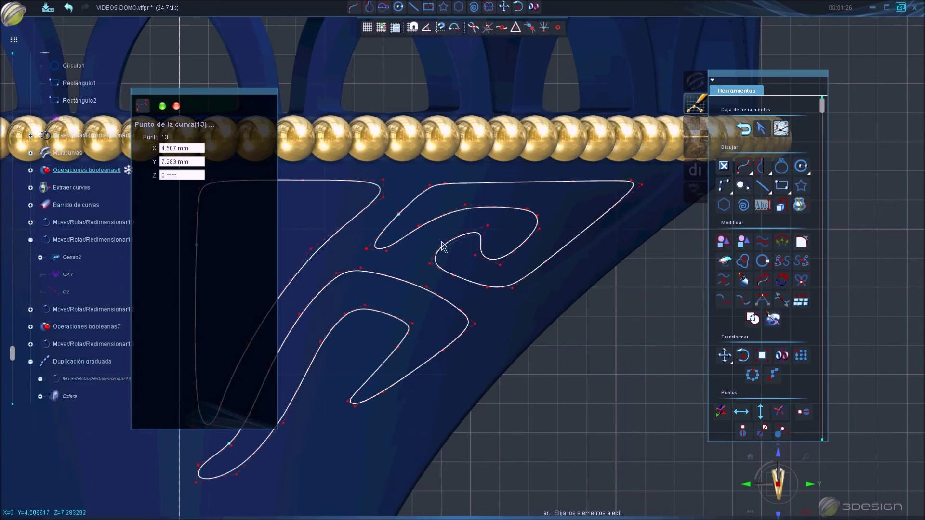
drag(487, 226, 492, 227)
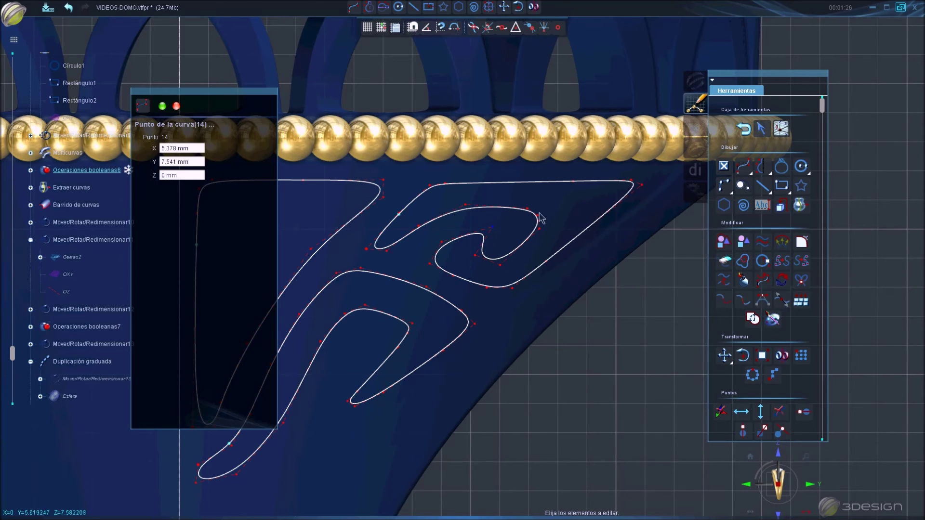
key(Return)
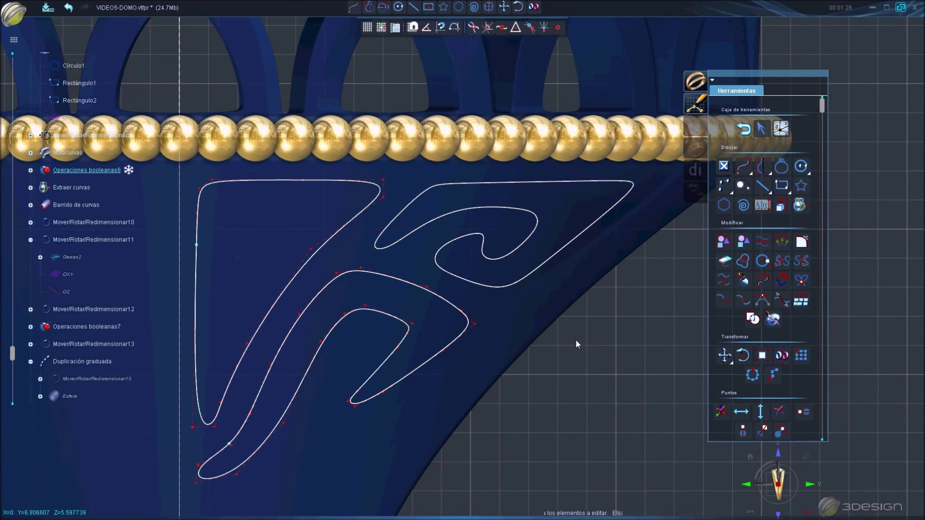
Zoom in and reshape the lower tip of Curva3's inner curve
scroll(576, 341, down, 3)
scroll(364, 386, up, 1)
scroll(361, 386, up, 1)
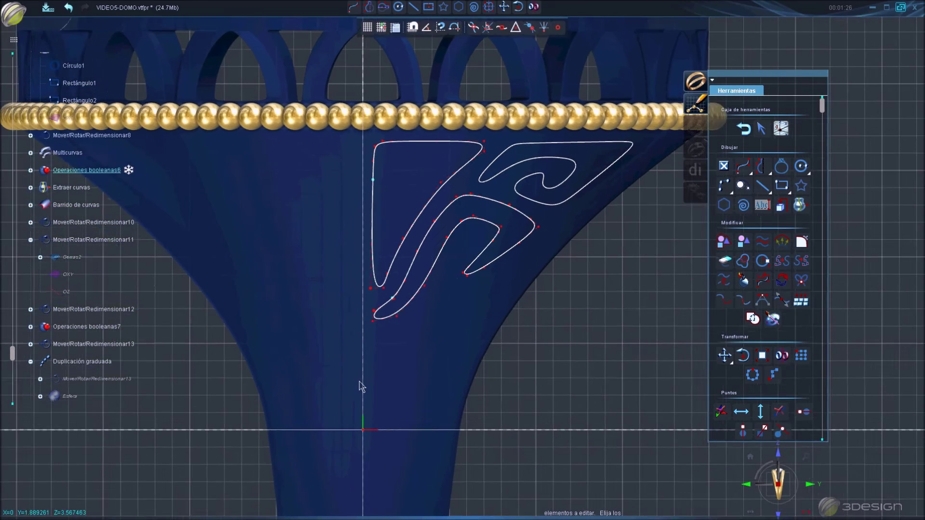
scroll(385, 352, up, 1)
scroll(413, 316, up, 1)
drag(412, 273, 429, 243)
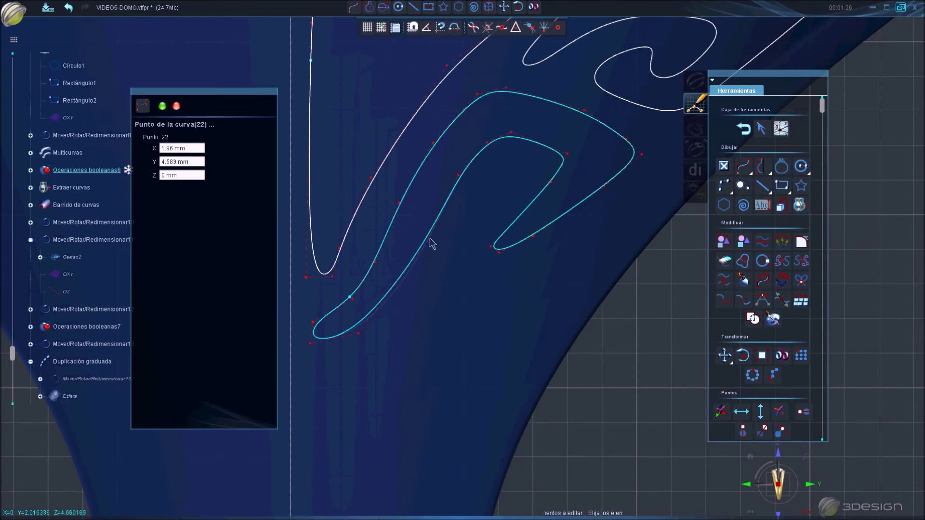
drag(353, 295, 376, 269)
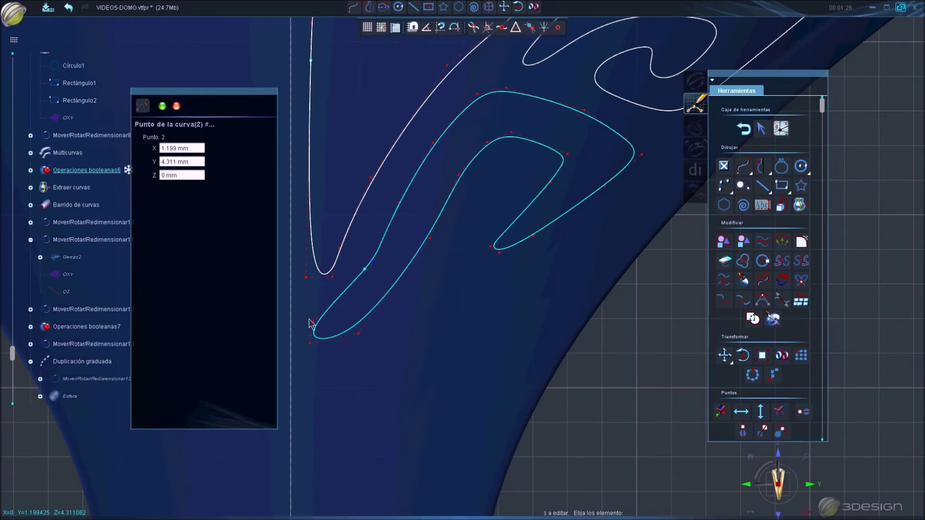
drag(320, 320, 373, 283)
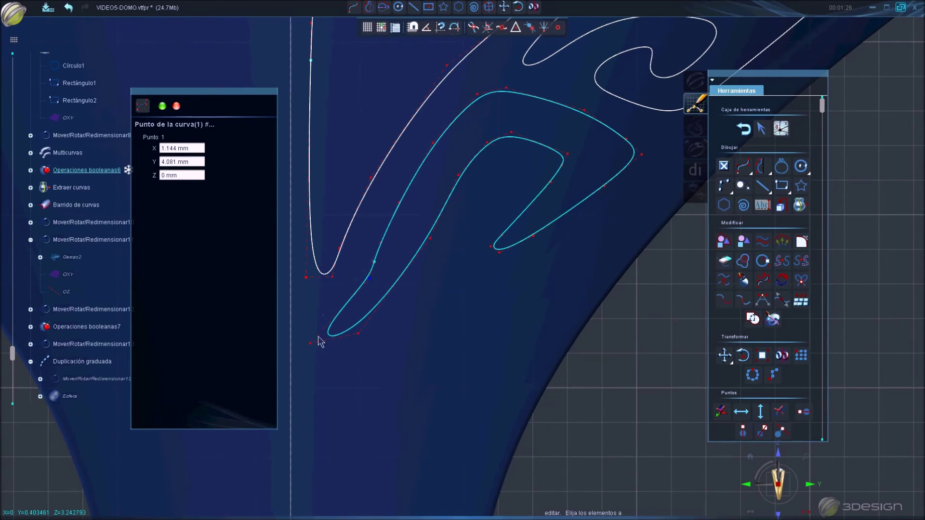
drag(311, 344, 478, 295)
Widen the curve and refine points near the lower tip, pulling point 13 up-right
drag(461, 178, 435, 221)
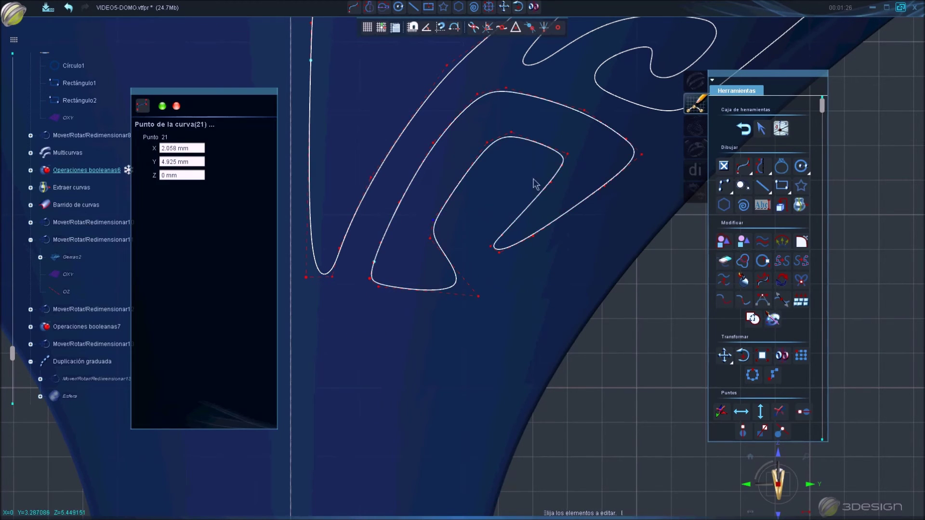
drag(479, 298, 505, 294)
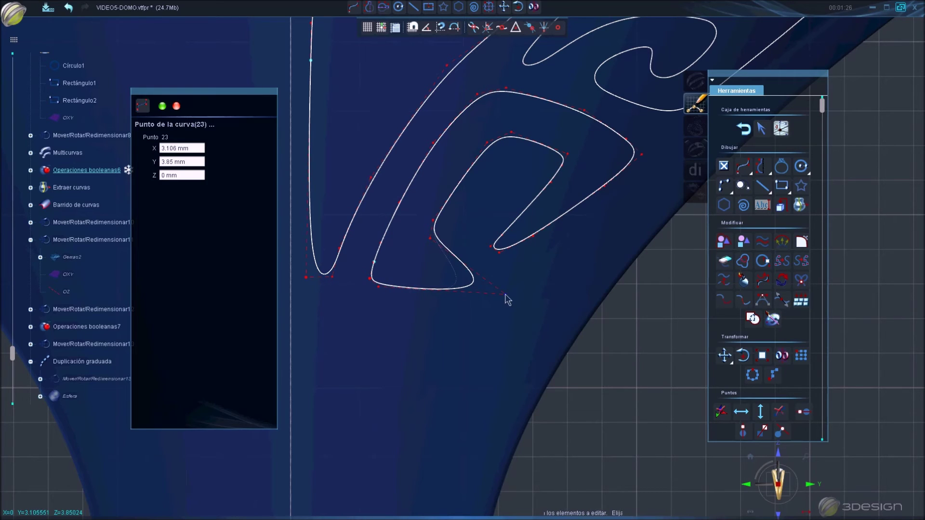
drag(447, 271, 434, 219)
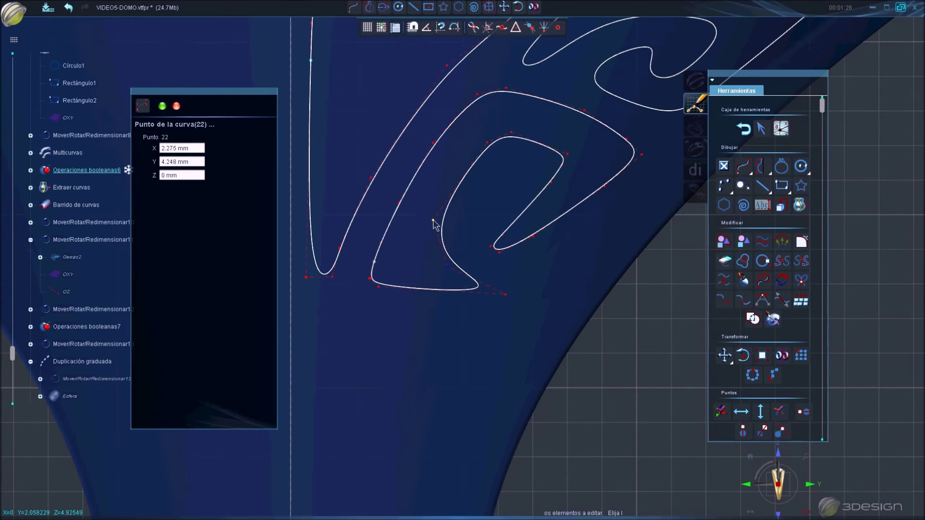
mouse_move(425, 252)
mouse_down()
mouse_move(453, 273)
mouse_move(482, 267)
mouse_up()
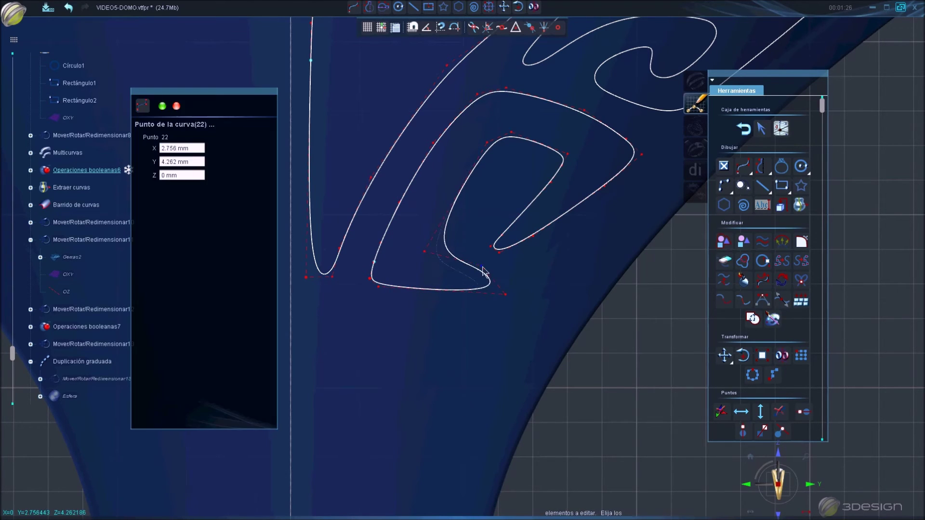
drag(437, 294, 499, 295)
click(507, 253)
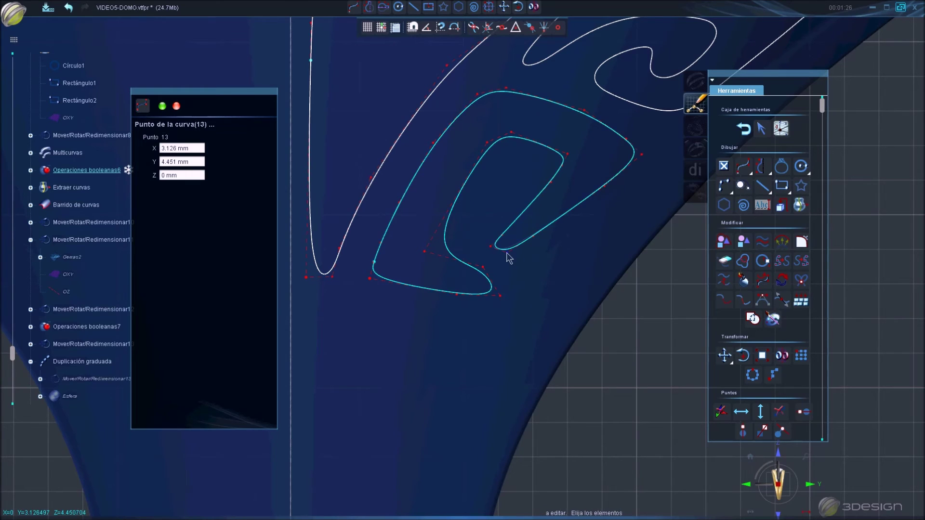
drag(492, 251, 518, 224)
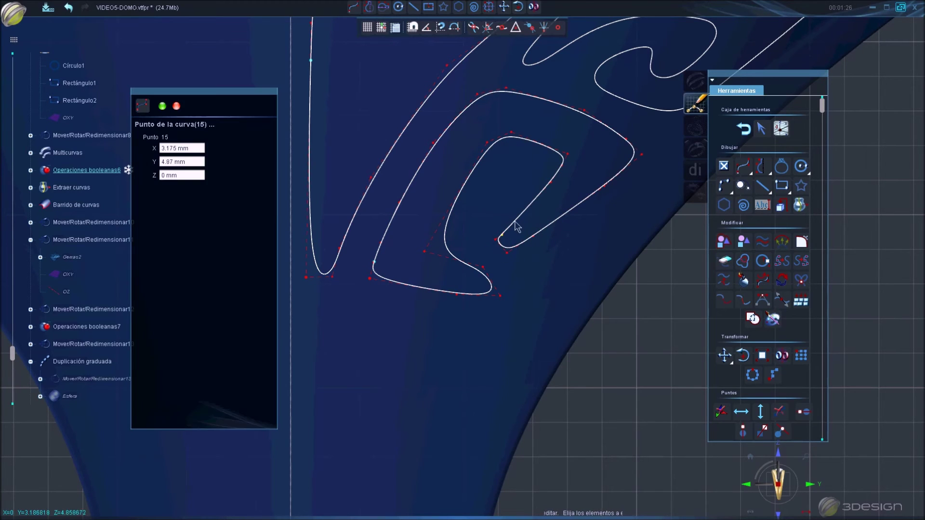
Tighten the inner spiral by moving its upper-right point and tip point
click(570, 155)
drag(569, 155, 553, 152)
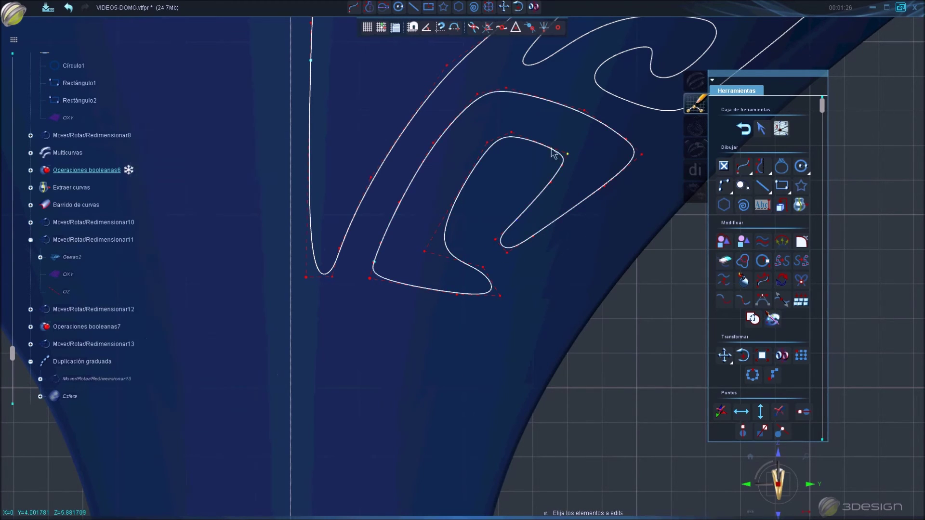
click(559, 166)
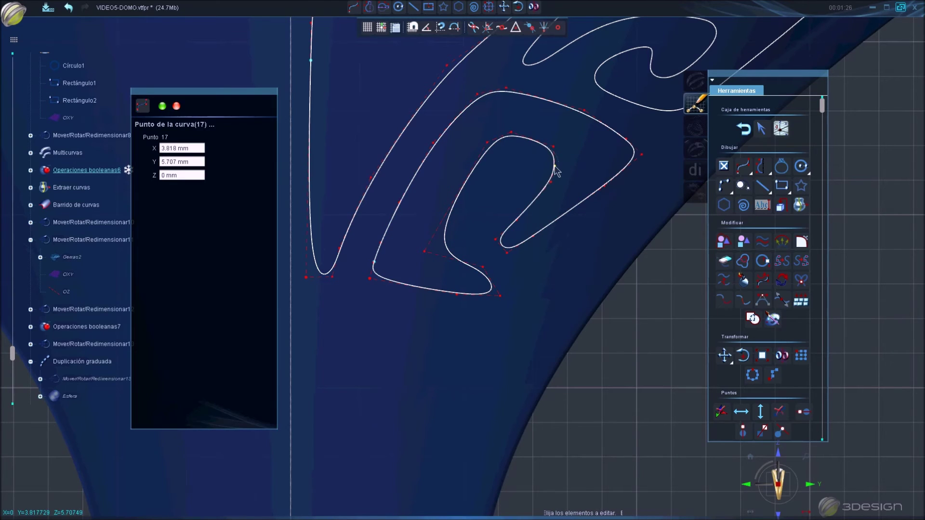
click(518, 224)
click(496, 238)
drag(496, 238, 481, 203)
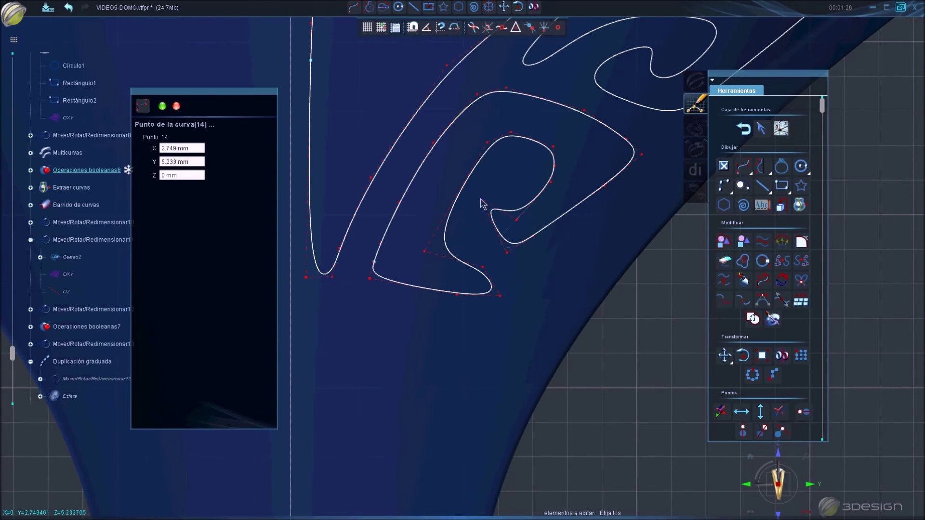
Refine the remaining inner loop points into a neat curl, then finish editing
mouse_move(501, 206)
mouse_down()
mouse_move(553, 186)
mouse_move(533, 213)
mouse_up()
mouse_move(553, 149)
mouse_down()
mouse_move(569, 151)
mouse_move(574, 172)
mouse_up()
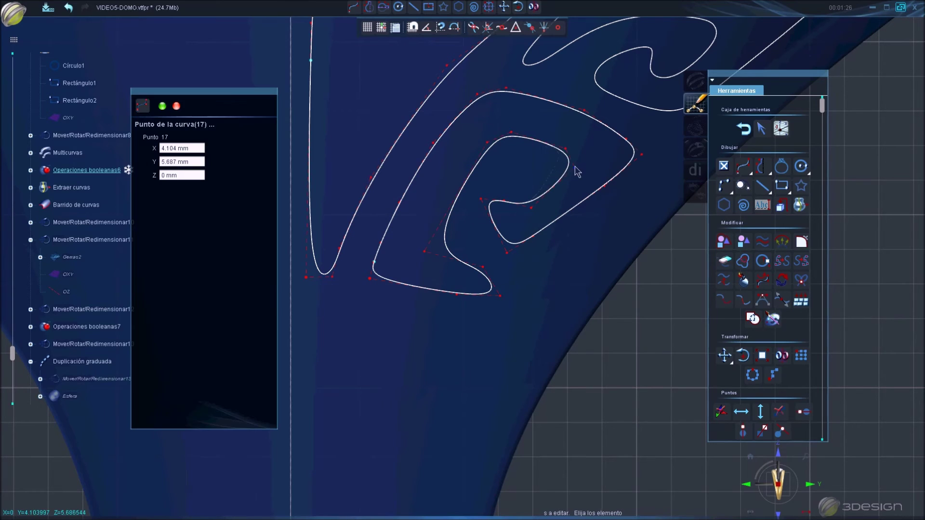
drag(531, 211, 520, 219)
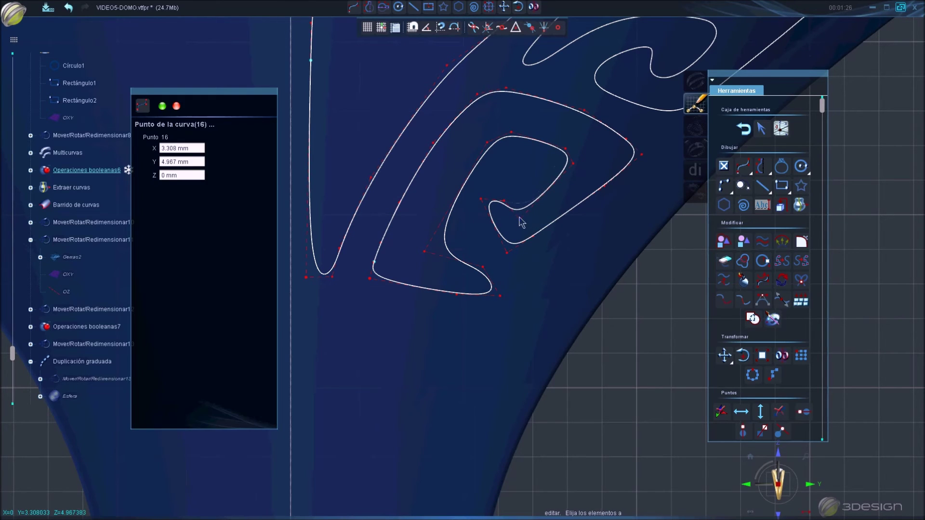
drag(487, 143, 453, 174)
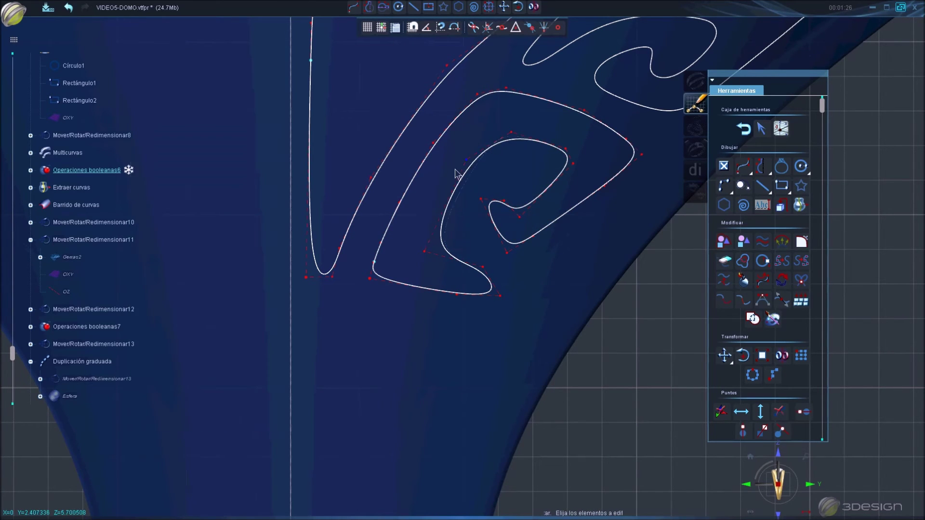
drag(510, 133, 504, 130)
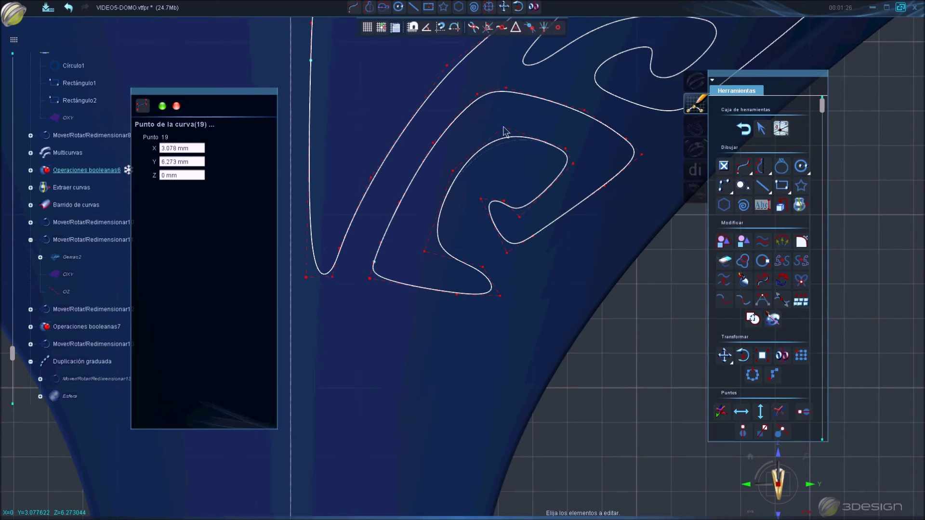
right_click(628, 295)
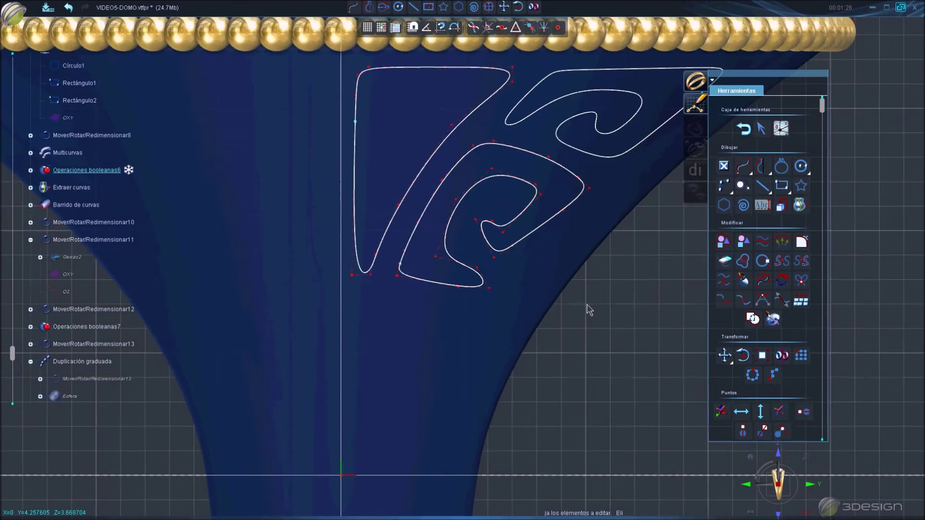
Start a hook on Curva1's inner side by pulling its left points inward
scroll(587, 304, down, 5)
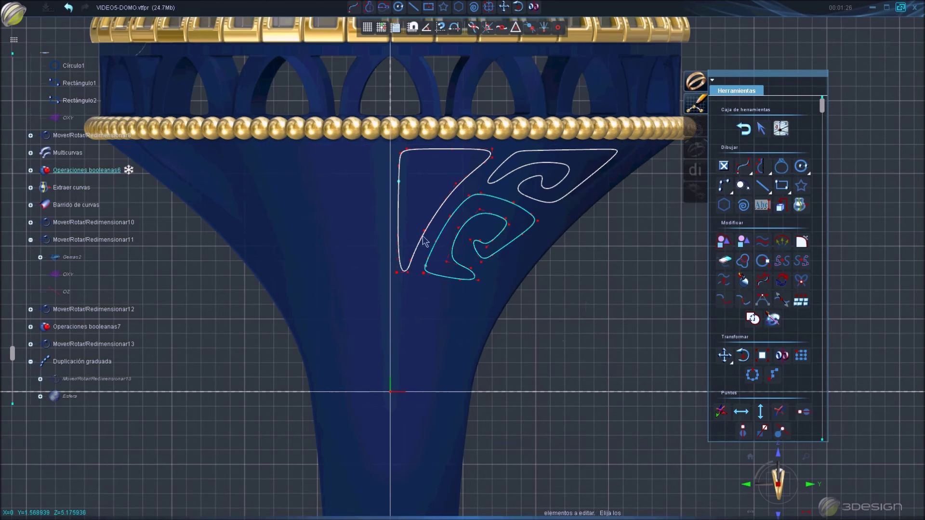
click(399, 209)
drag(400, 208, 426, 194)
scroll(421, 179, up, 1)
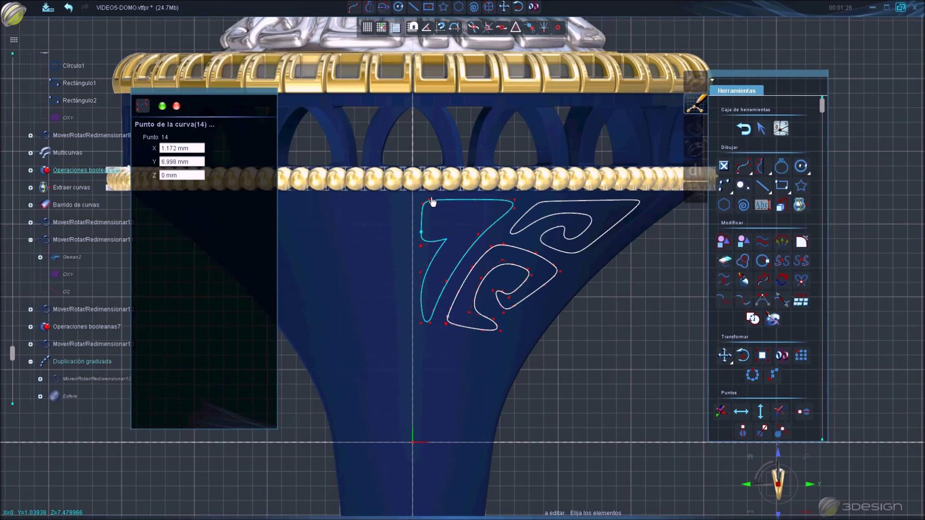
scroll(424, 212, up, 1)
scroll(425, 222, up, 1)
scroll(425, 212, up, 1)
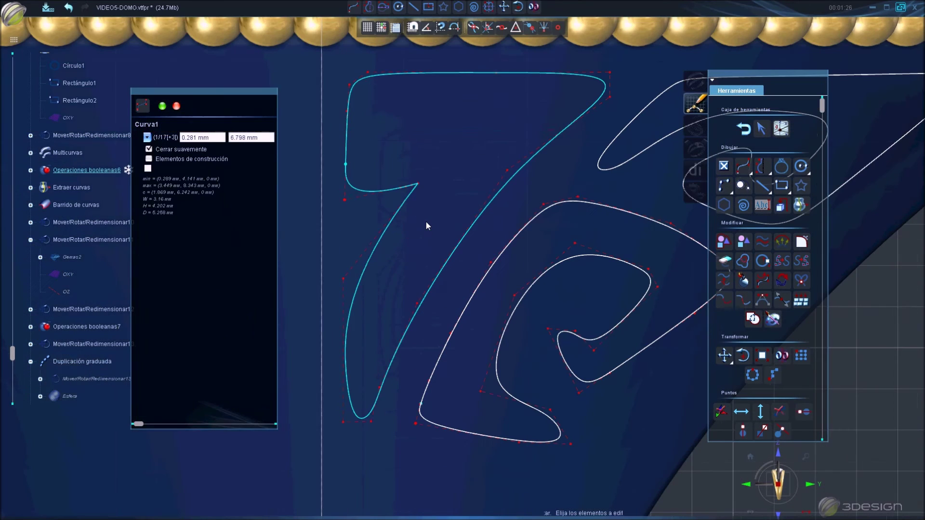
drag(418, 188, 417, 208)
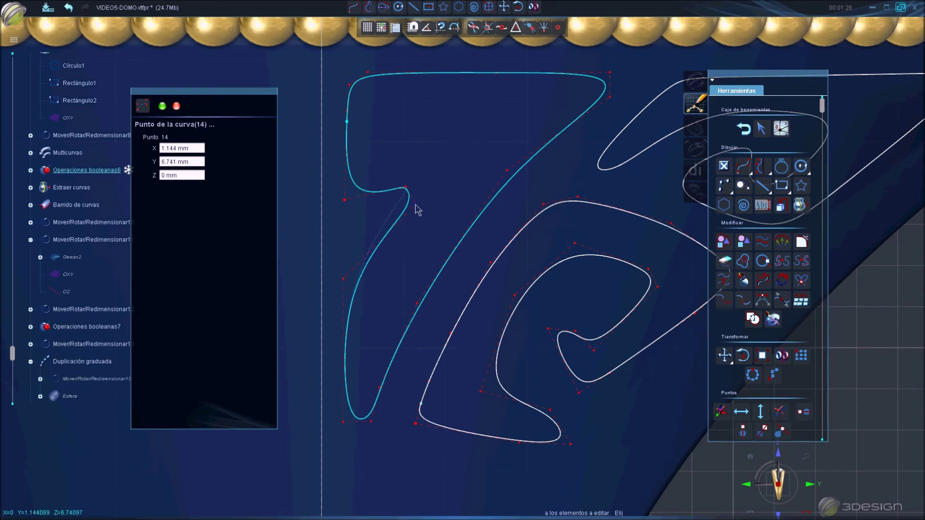
mouse_move(406, 188)
mouse_down()
mouse_move(442, 170)
mouse_move(408, 151)
mouse_up()
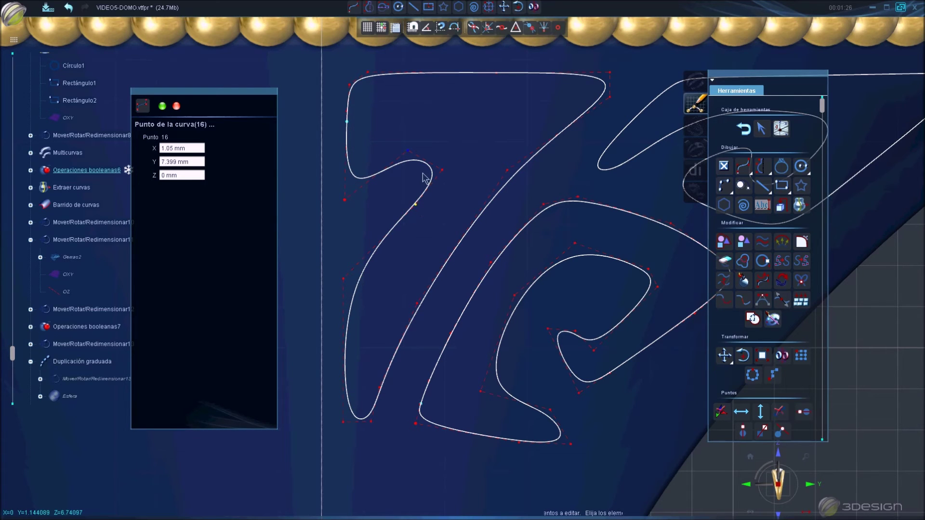
drag(352, 201, 344, 220)
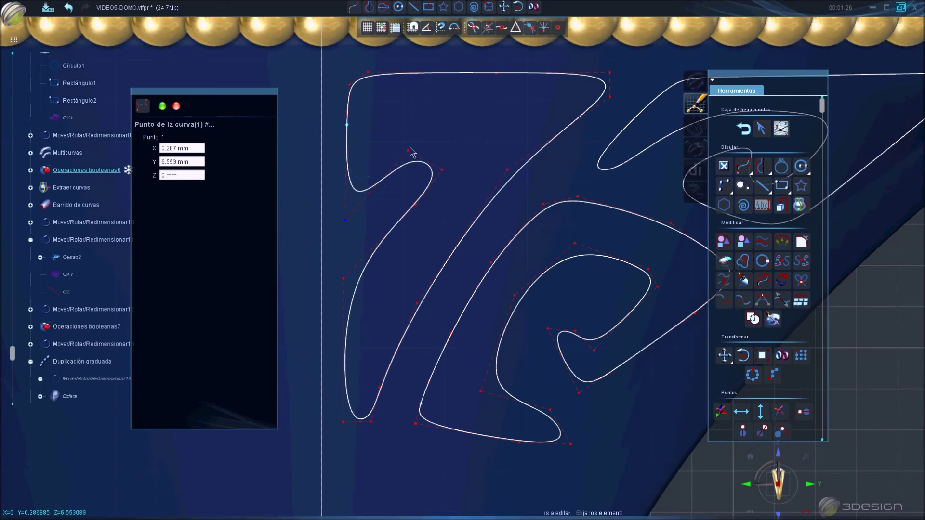
drag(407, 153, 388, 140)
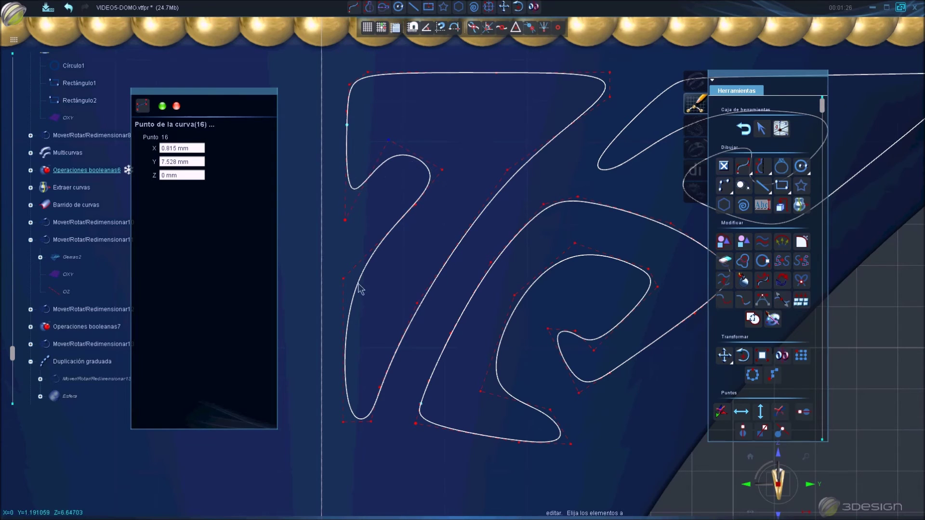
Adjust Curva1's left-side control points and pull the upper-left lobe point down
drag(342, 279, 345, 251)
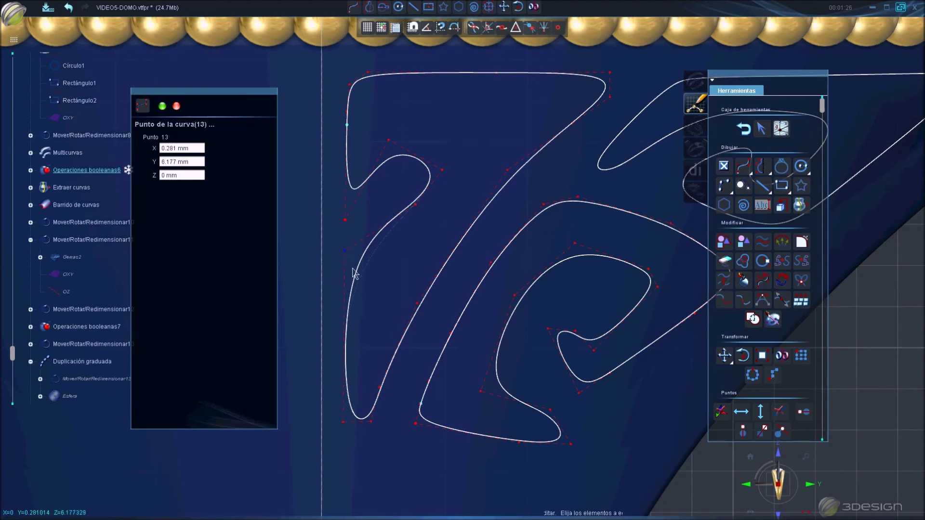
click(354, 284)
drag(345, 252, 339, 262)
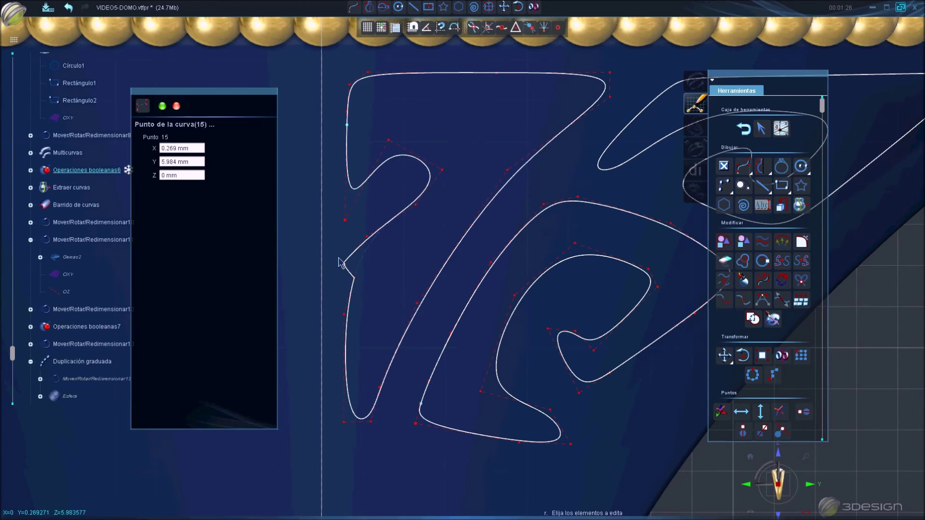
click(362, 280)
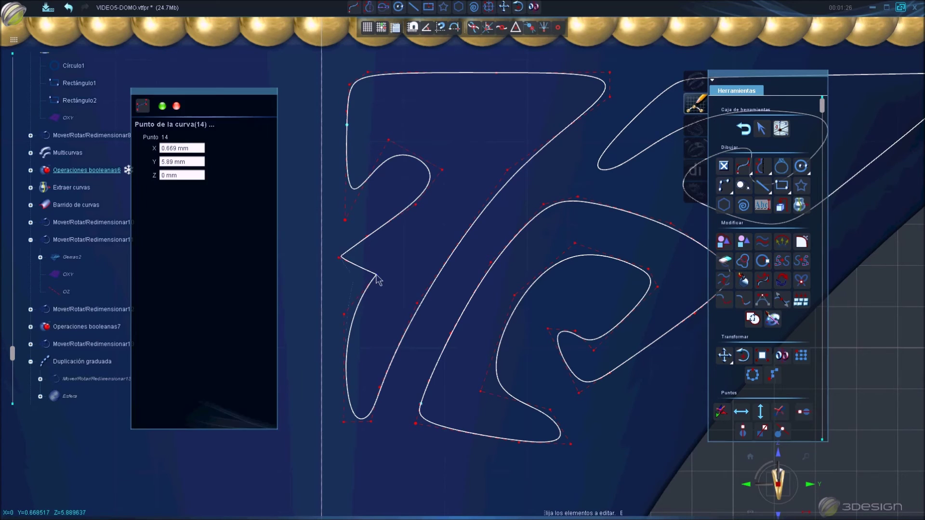
click(339, 259)
drag(340, 262, 343, 241)
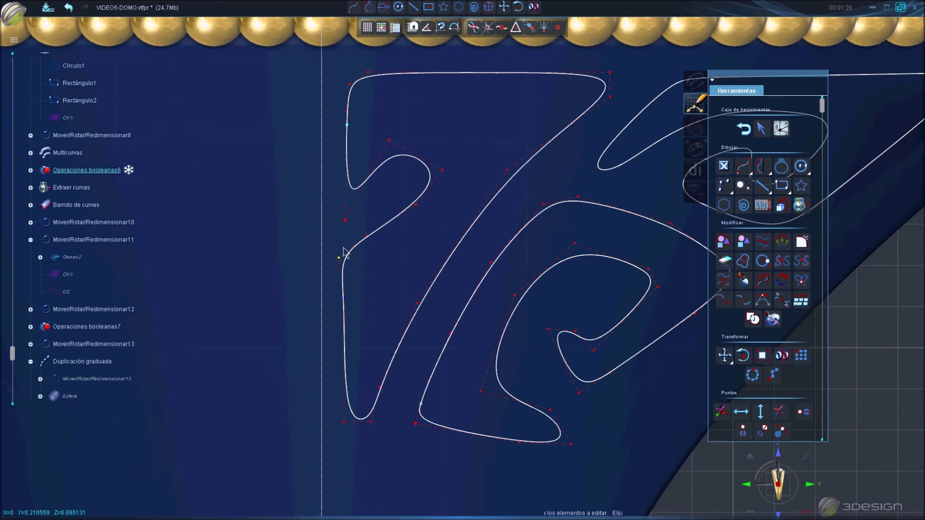
drag(413, 206, 409, 236)
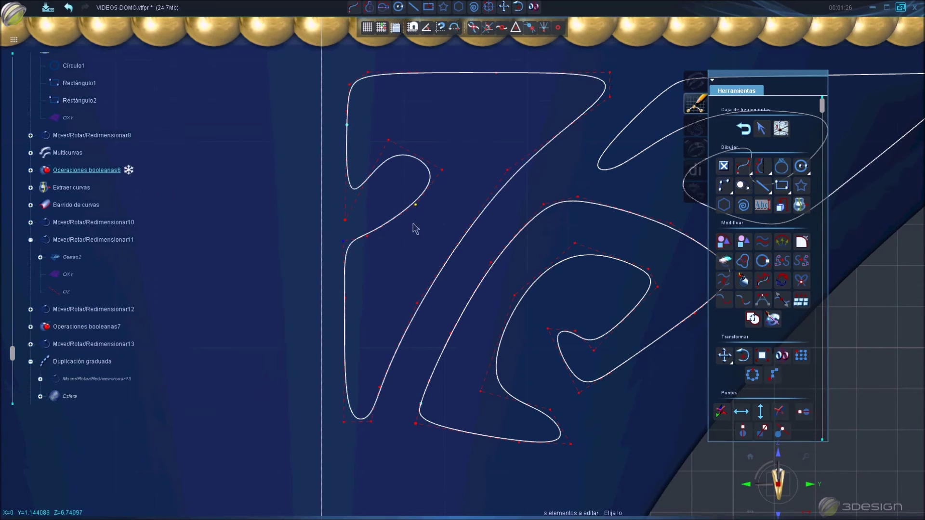
Shape the lobe's peak, bottom and neck into a rounded inner curl
click(403, 163)
drag(404, 155, 421, 127)
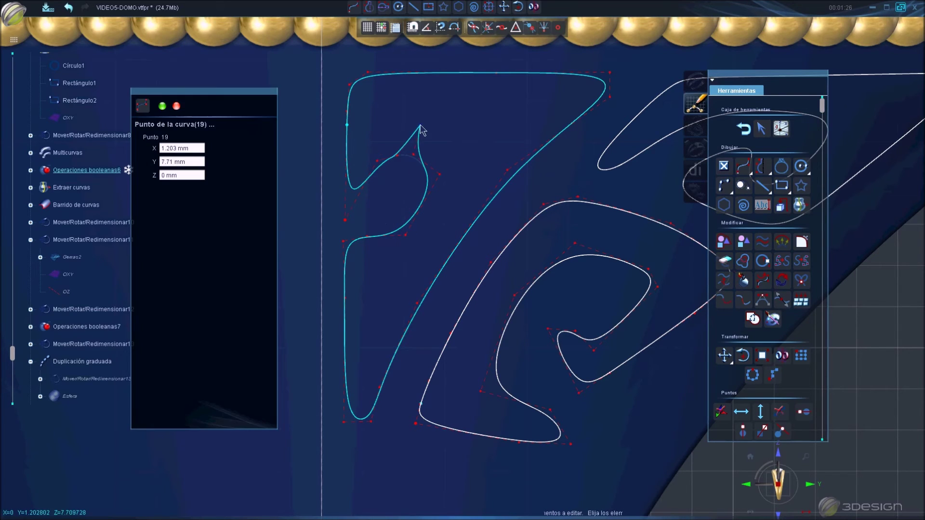
drag(378, 162, 386, 190)
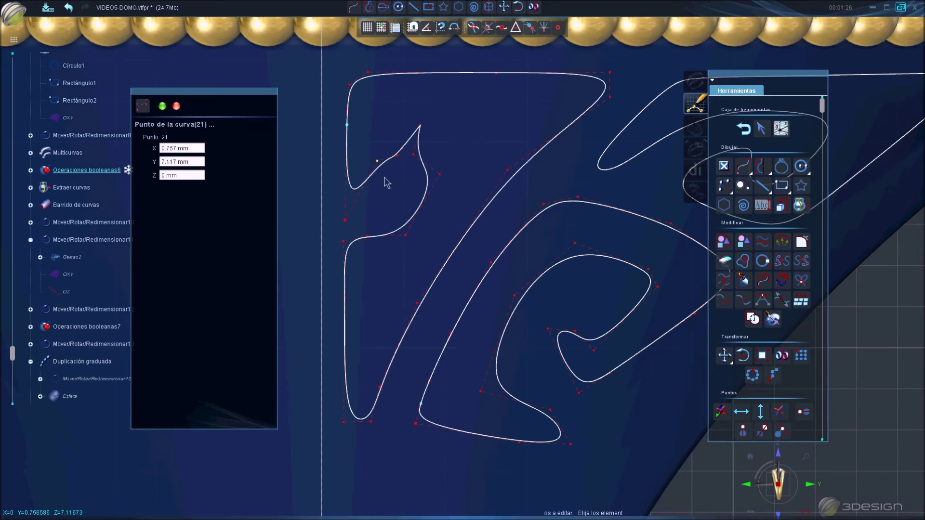
drag(420, 126, 413, 154)
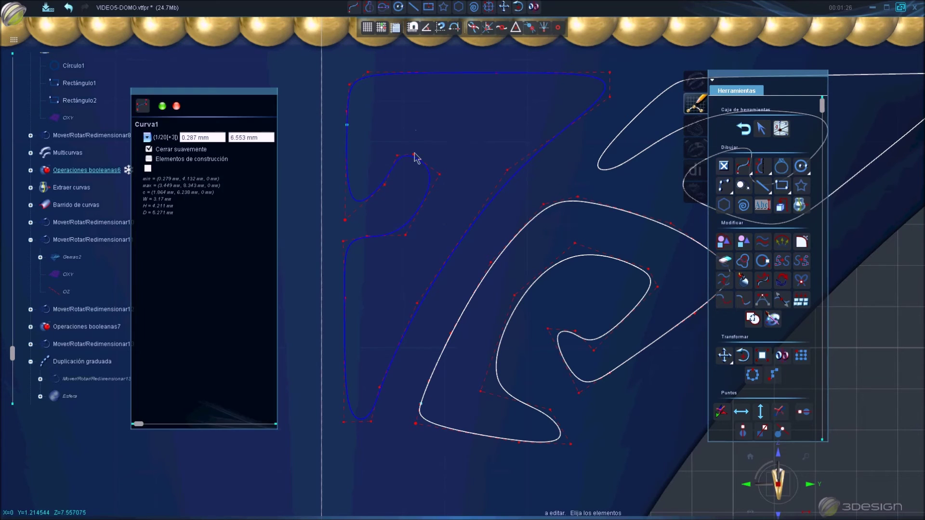
click(362, 203)
drag(348, 222, 350, 214)
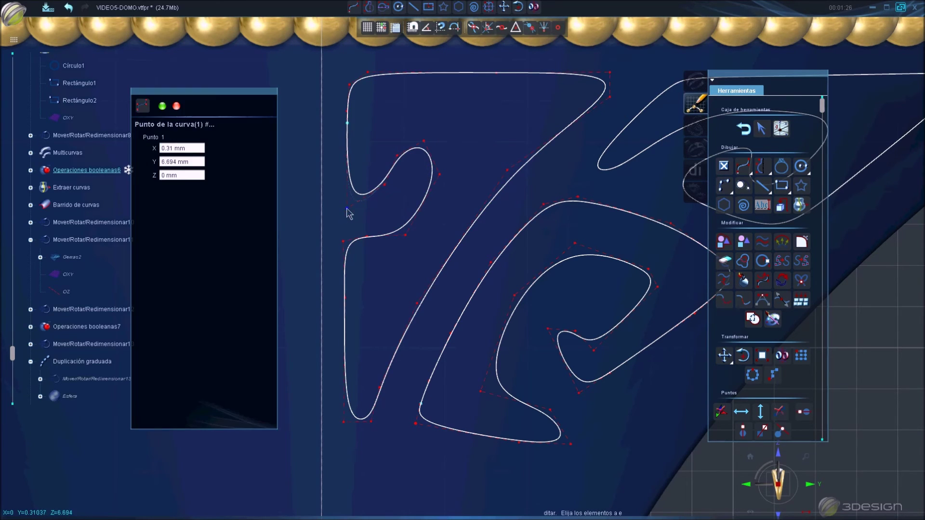
drag(390, 183, 389, 147)
drag(385, 185, 389, 192)
drag(405, 237, 394, 295)
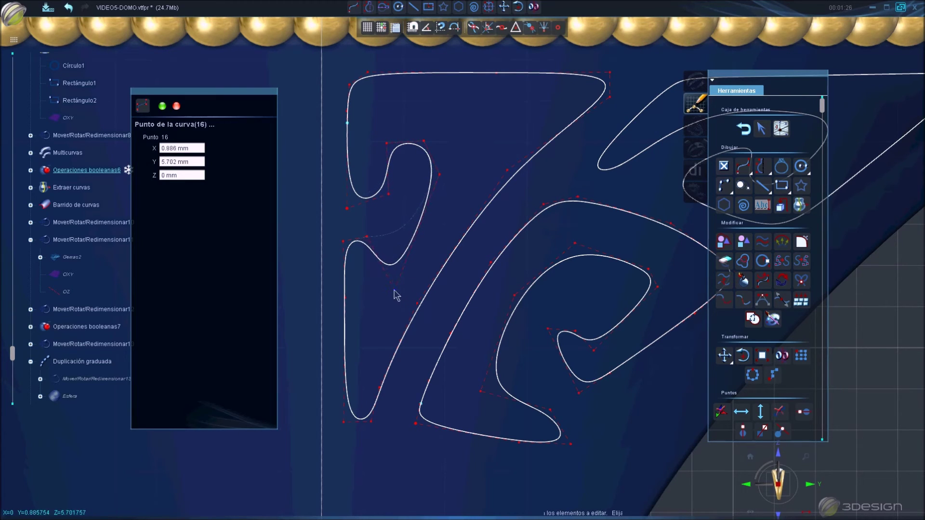
Nudge Curva1's top-left point, deselect, and start a new NURBS curve
click(348, 83)
drag(346, 80, 348, 78)
click(413, 109)
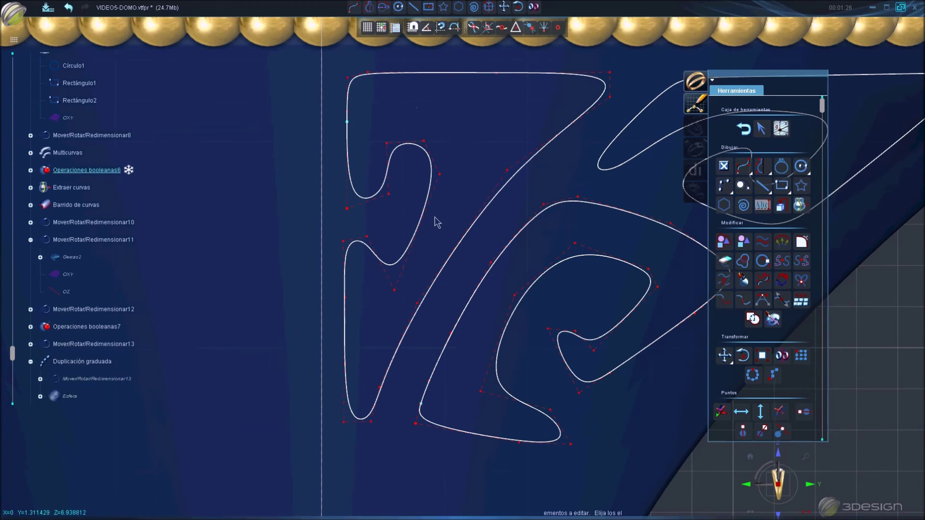
scroll(438, 226, down, 5)
scroll(444, 400, up, 2)
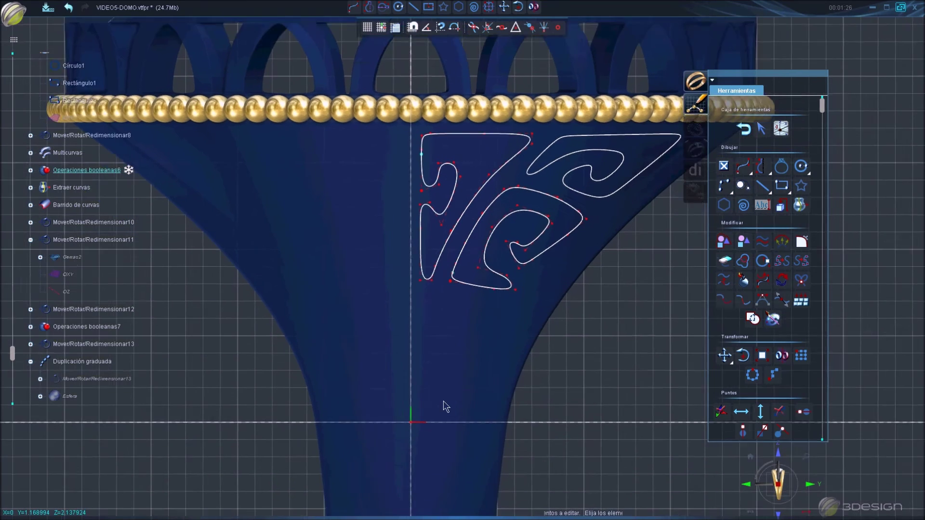
scroll(472, 308, up, 3)
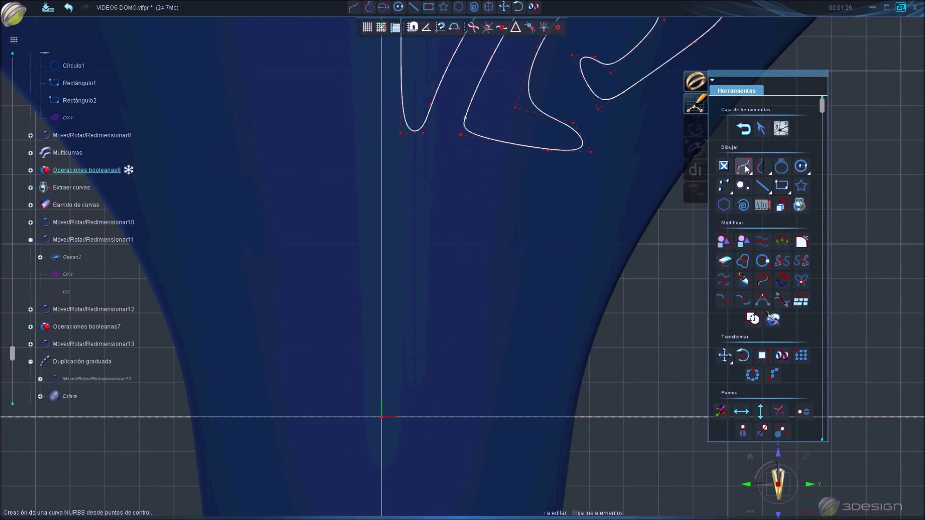
click(743, 167)
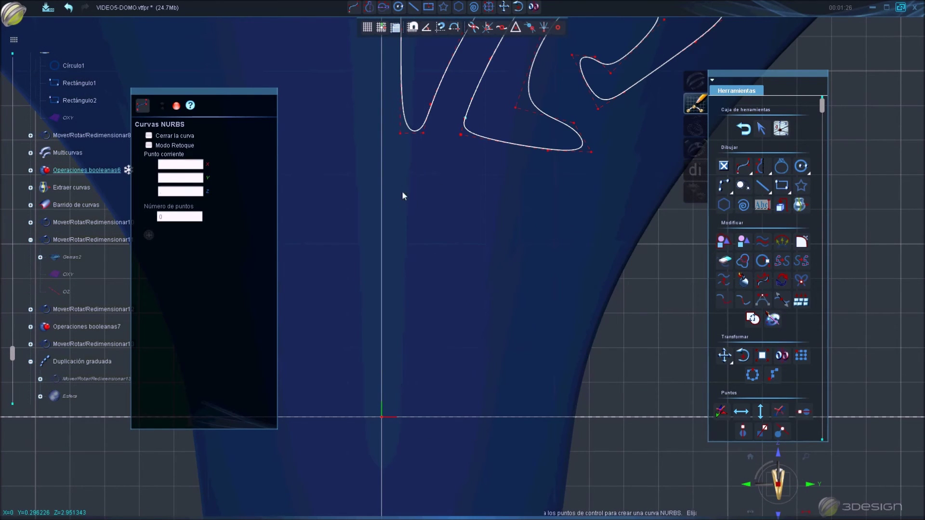
Trace the meander's outer path up, right, down to the bottom tip and back up-left
click(403, 213)
click(401, 154)
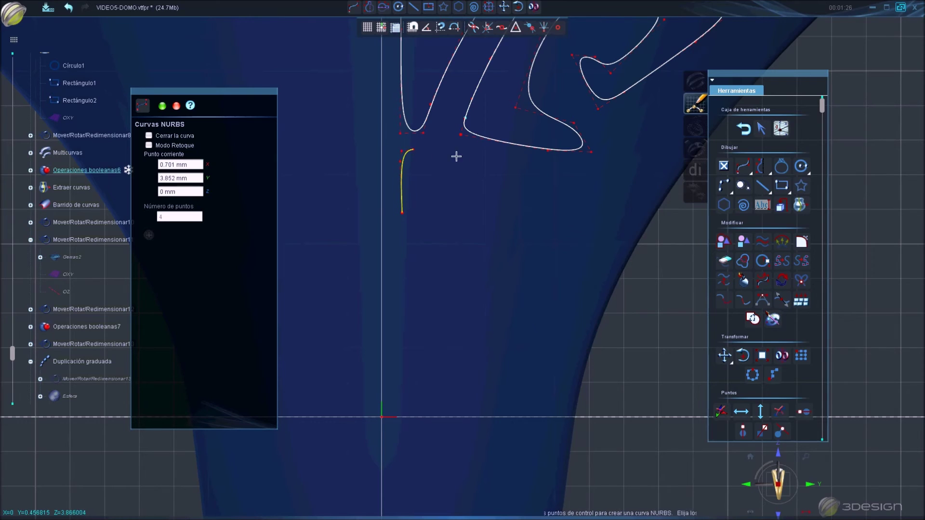
click(480, 166)
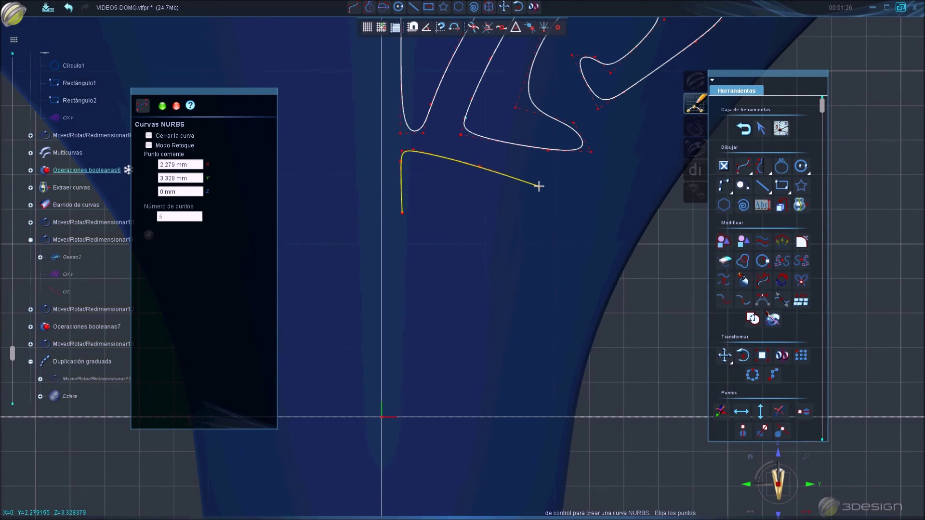
click(538, 198)
click(507, 247)
click(491, 294)
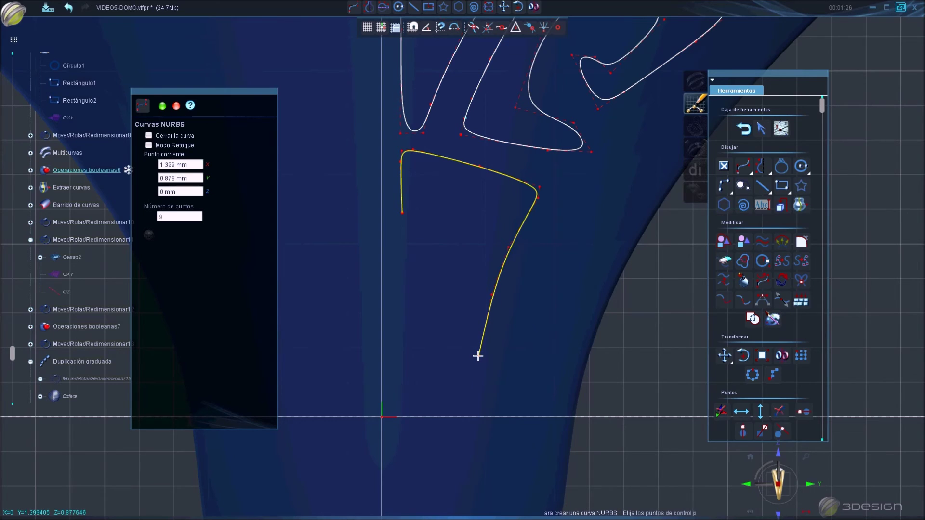
click(478, 356)
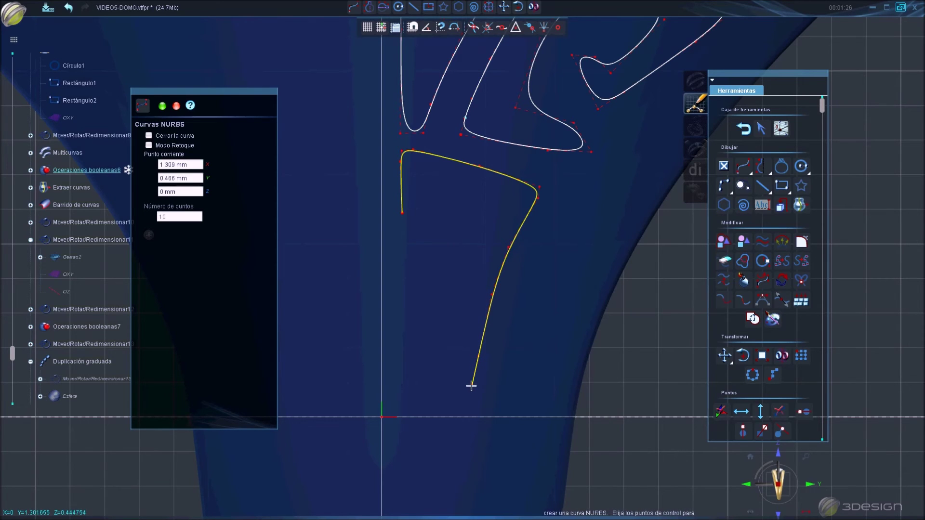
click(458, 377)
click(426, 321)
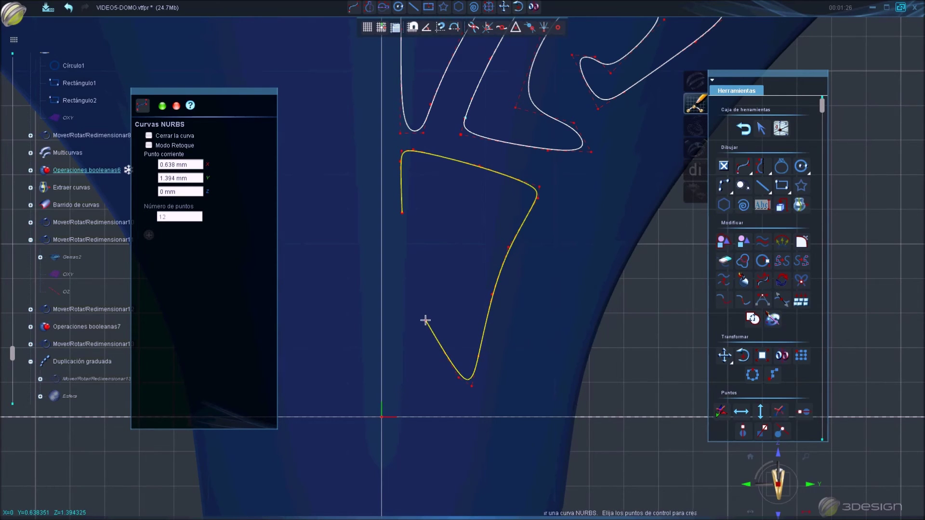
Add the lower-left lobe and inner spiral, then close and confirm Curva4
click(405, 254)
click(433, 292)
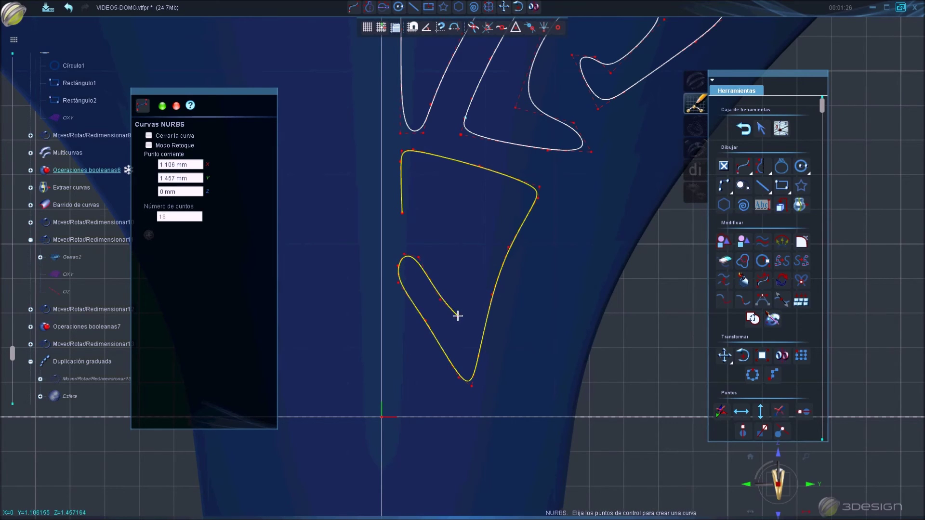
click(466, 286)
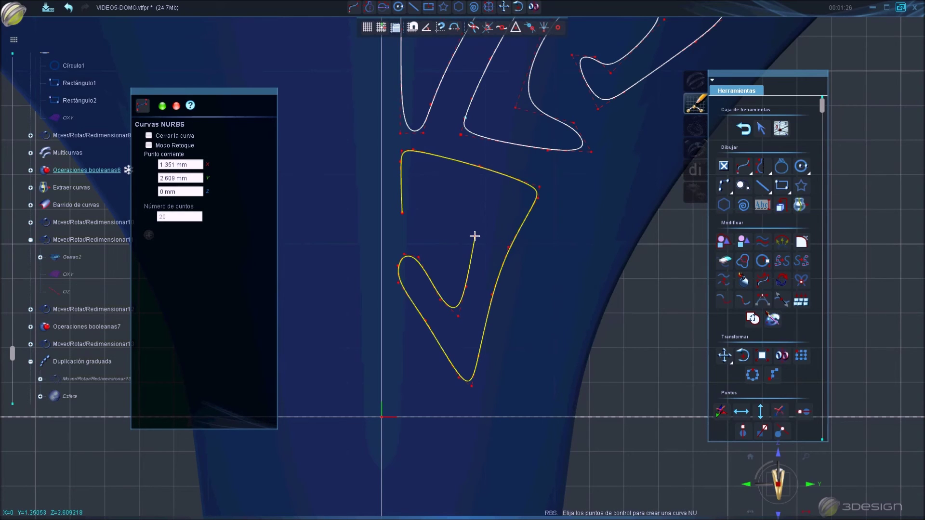
click(457, 193)
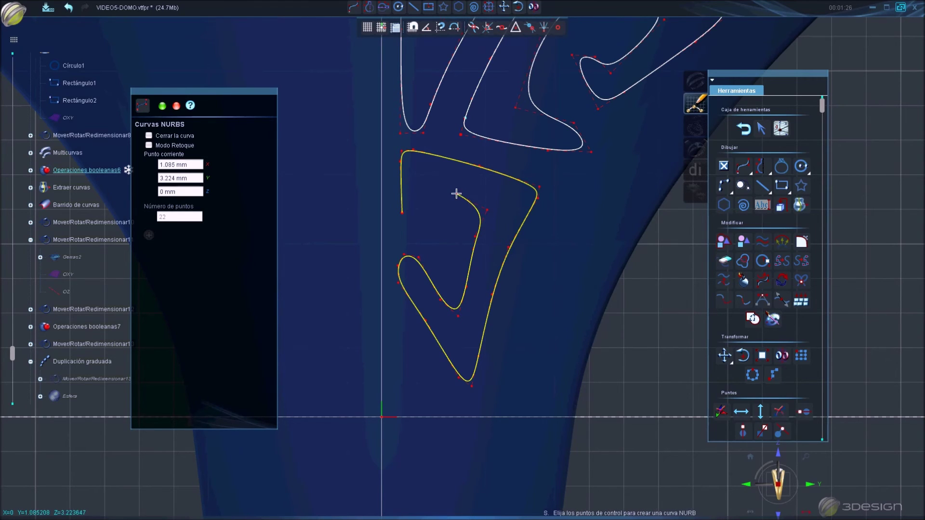
click(424, 193)
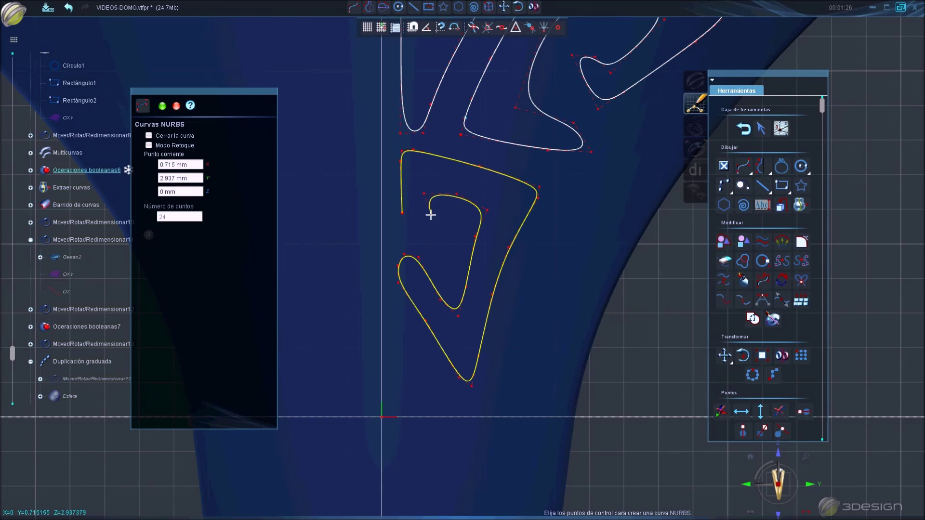
click(441, 227)
click(453, 241)
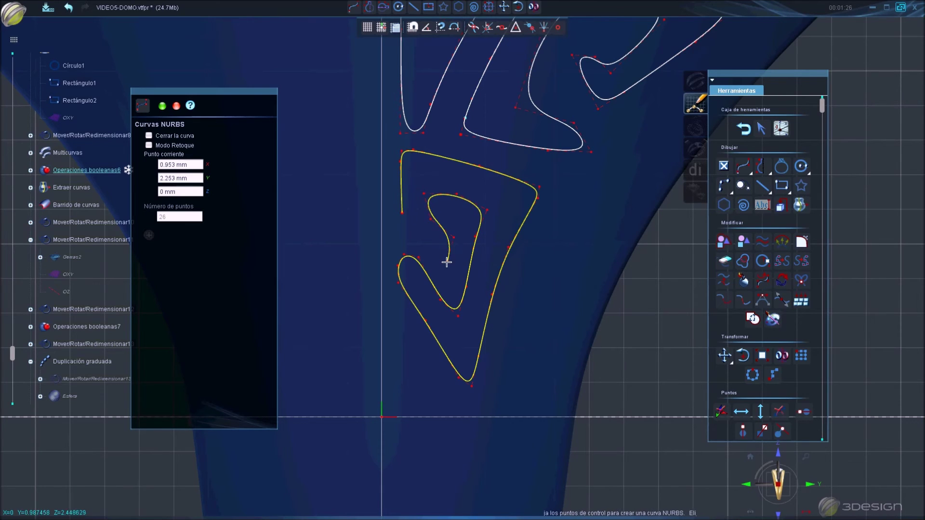
click(431, 252)
click(404, 229)
right_click(400, 222)
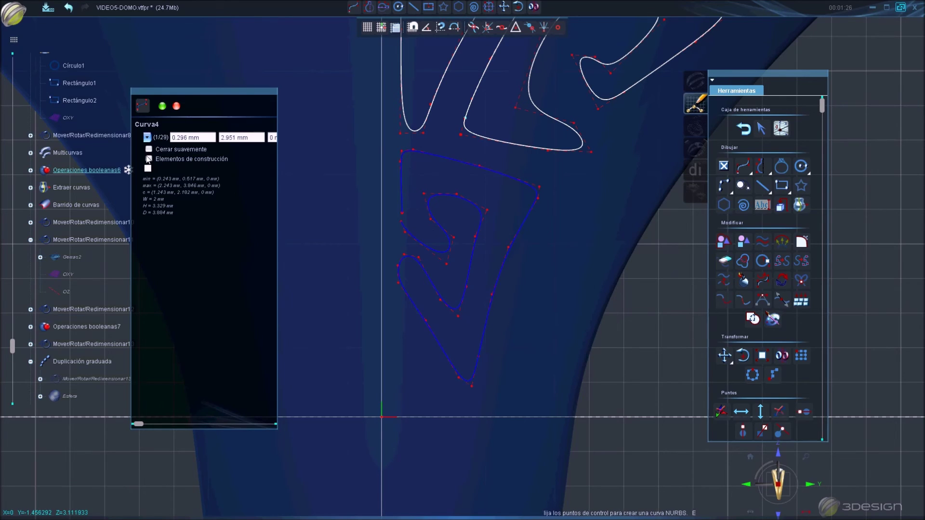
click(164, 108)
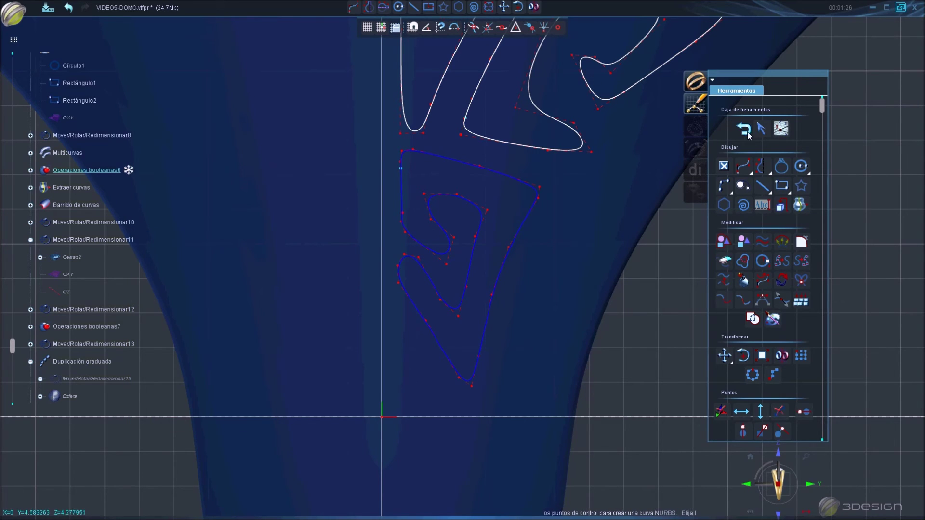
Reshape the upper curve Curva2 by dragging its end point and corner control points (22–24)
drag(578, 171, 549, 191)
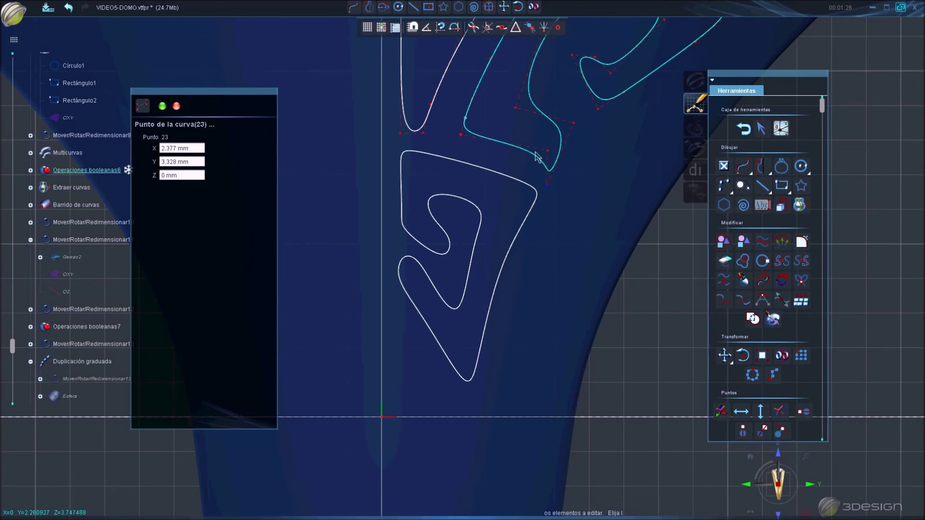
drag(574, 124, 586, 124)
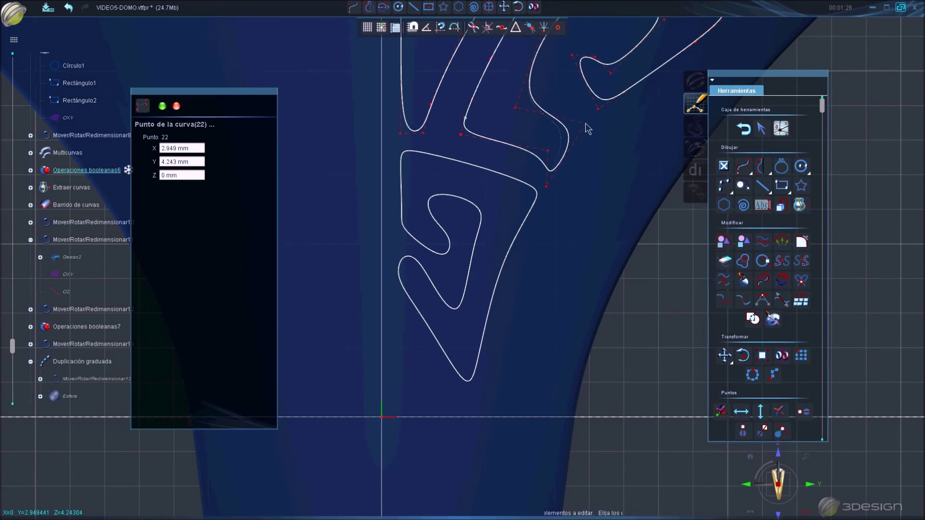
click(540, 151)
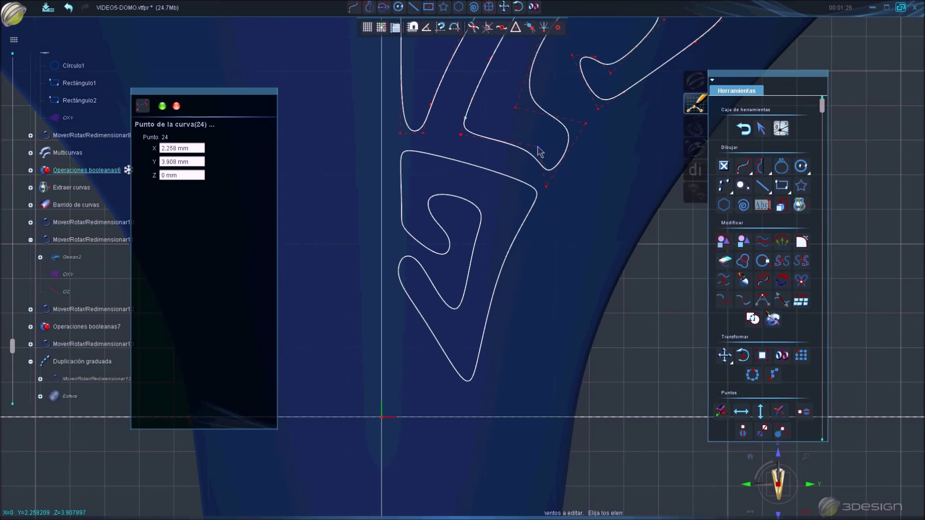
click(522, 189)
click(482, 165)
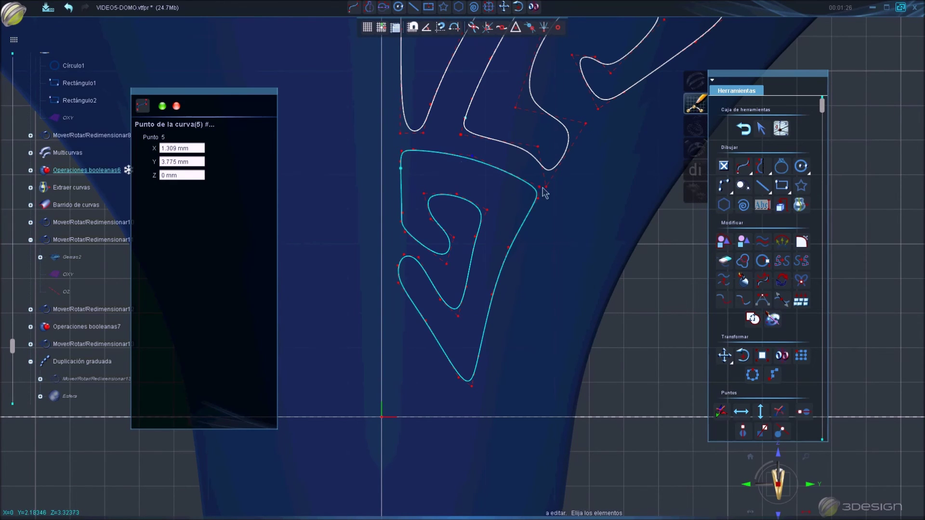
click(553, 181)
drag(537, 147, 528, 153)
drag(556, 182, 555, 172)
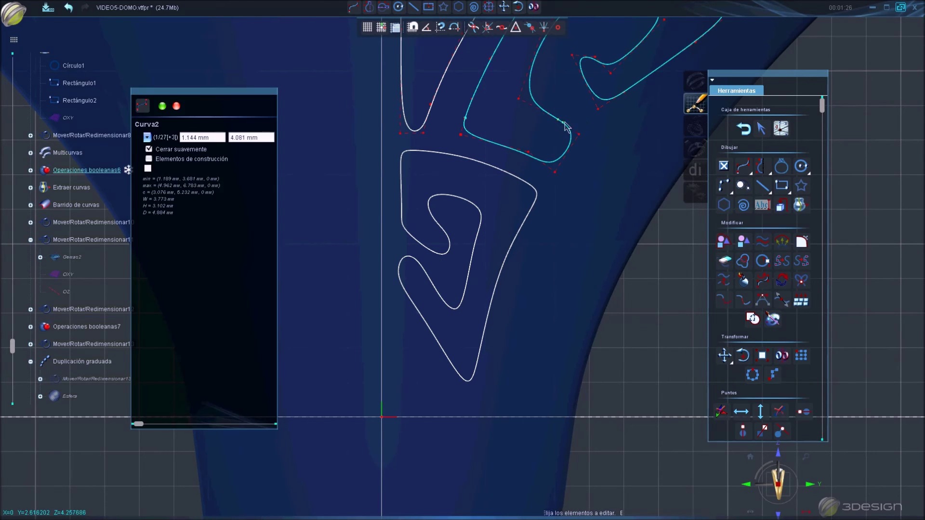
drag(554, 129, 584, 131)
click(558, 120)
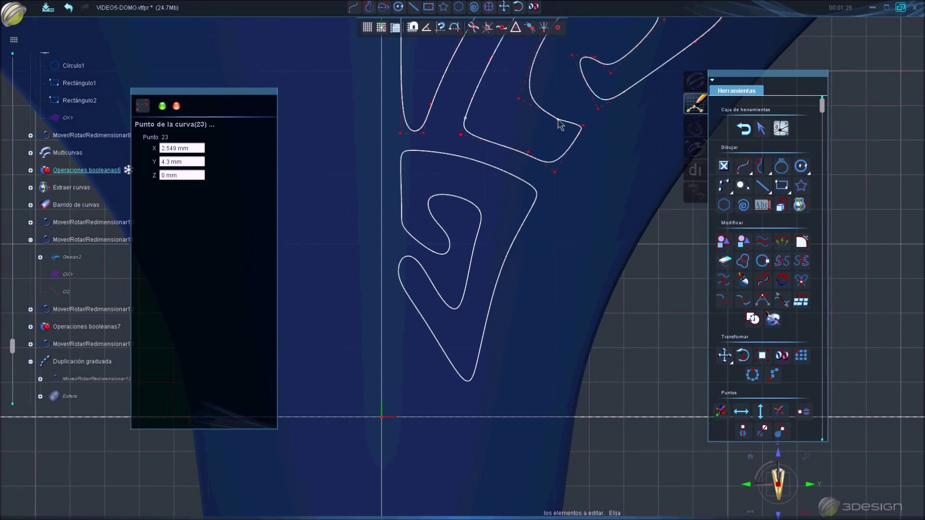
click(564, 128)
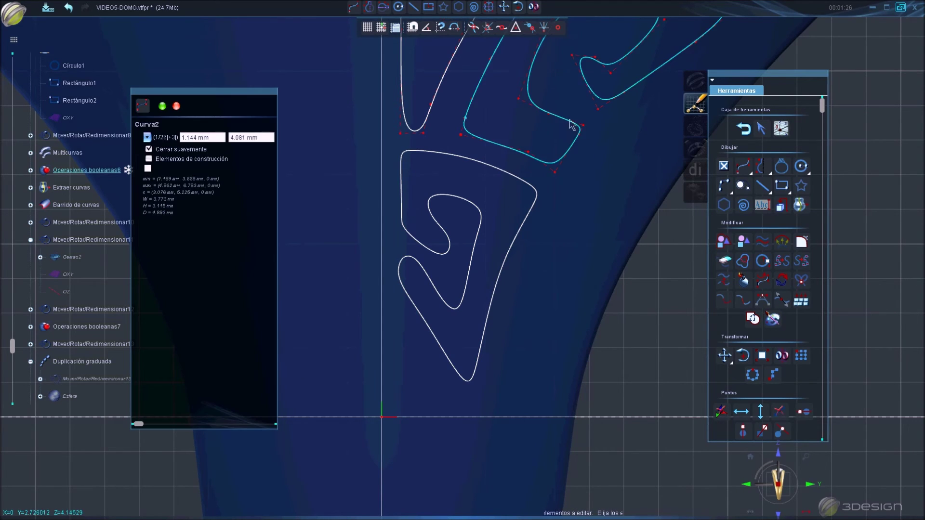
mouse_move(553, 120)
mouse_down()
mouse_move(584, 129)
mouse_move(591, 122)
mouse_up()
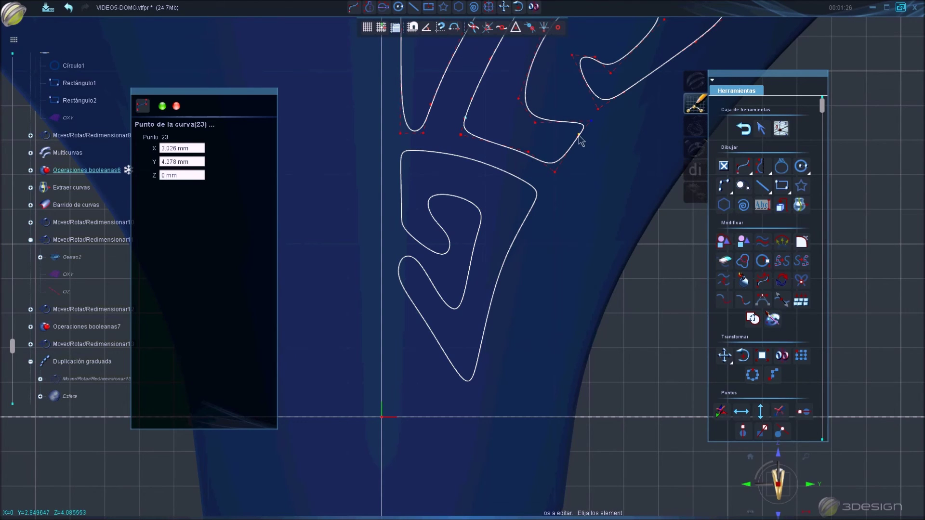
Refine the meander curve's inner spiral, lower-left lobe and upper-right corner control points
click(446, 232)
click(458, 233)
click(450, 260)
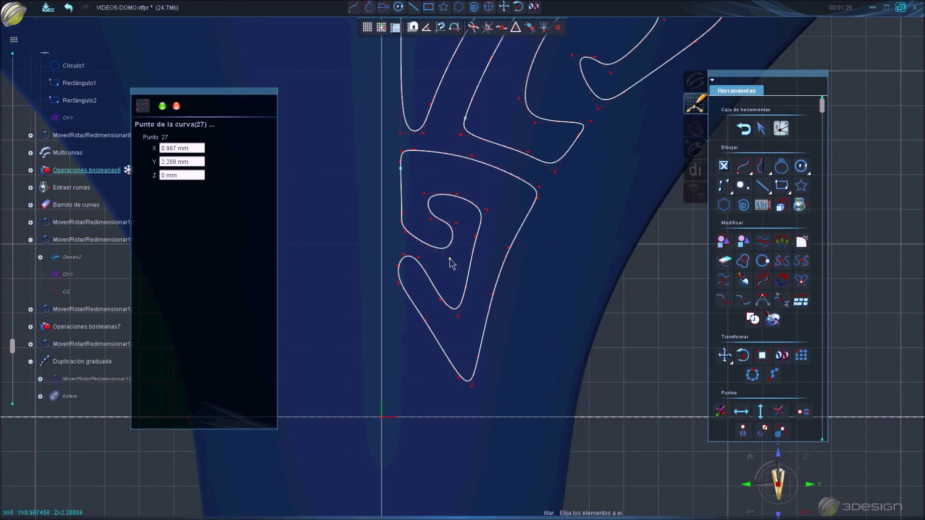
click(393, 243)
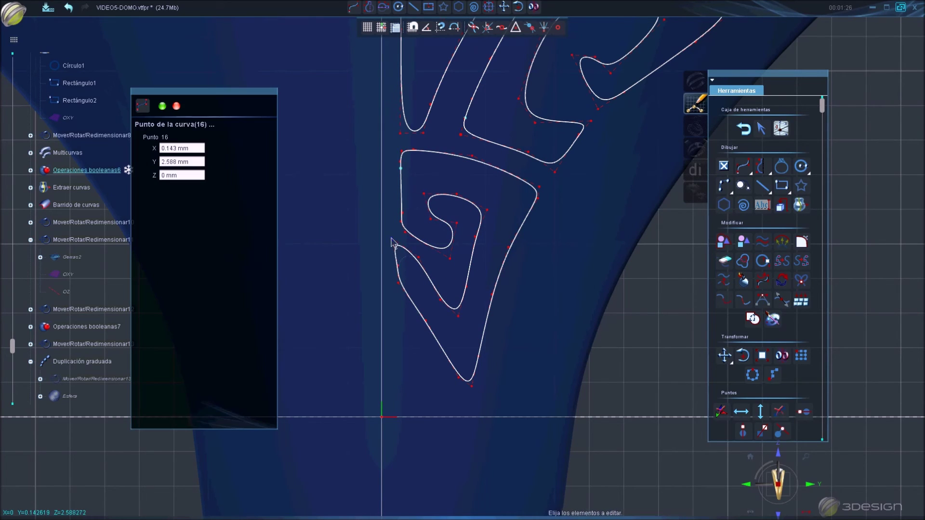
click(395, 309)
click(399, 316)
click(401, 253)
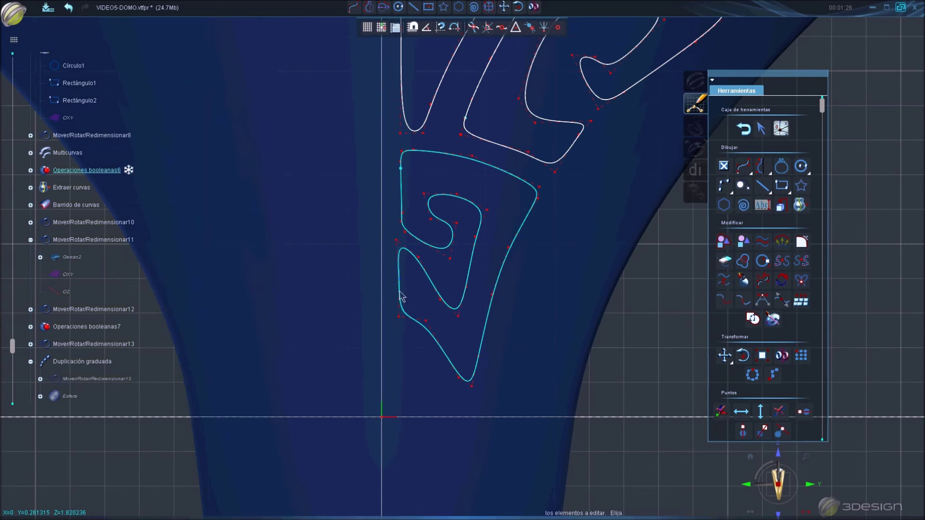
click(397, 256)
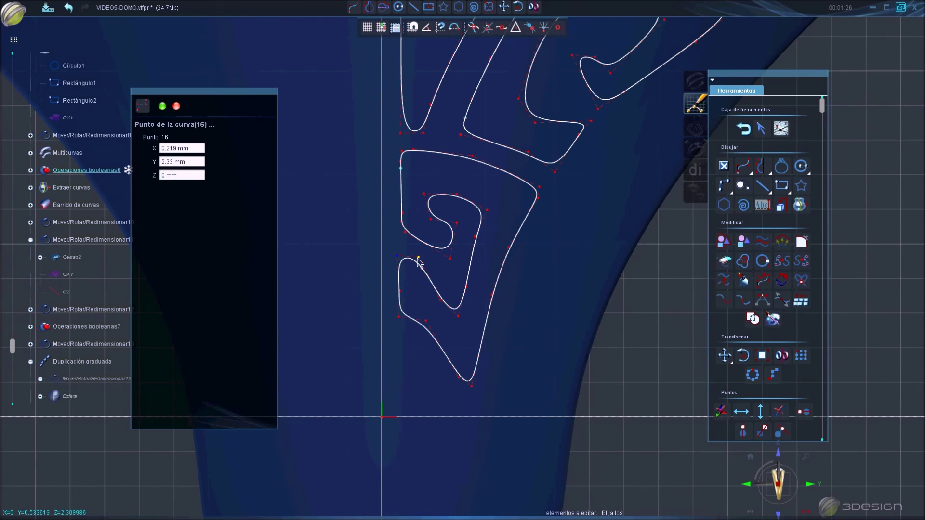
click(399, 290)
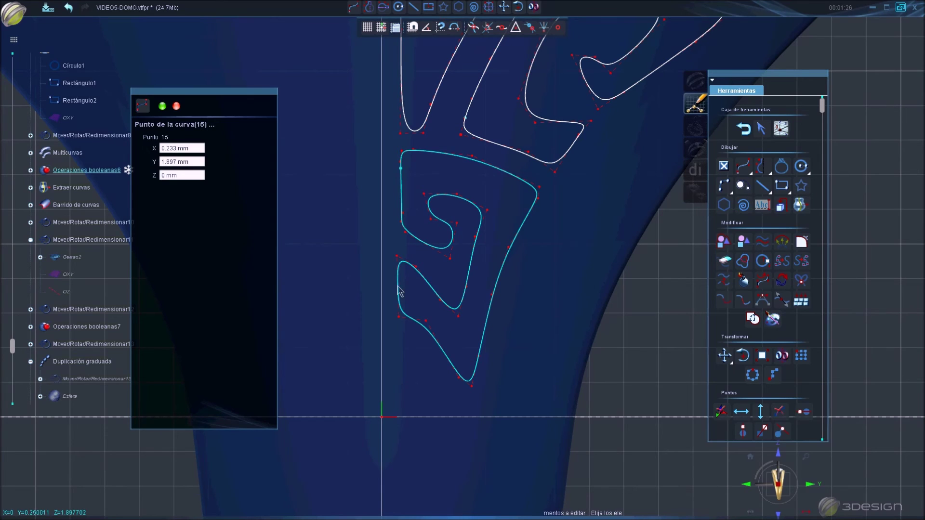
click(399, 207)
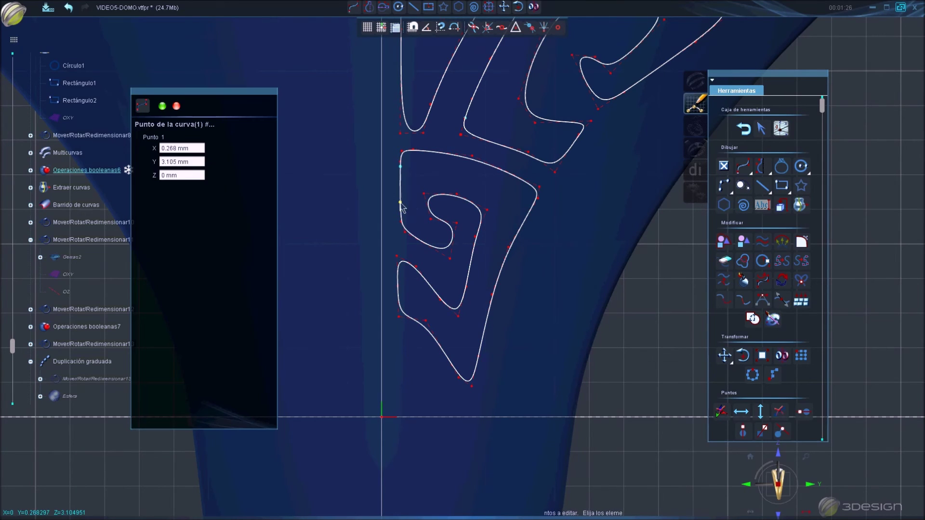
click(476, 159)
click(480, 163)
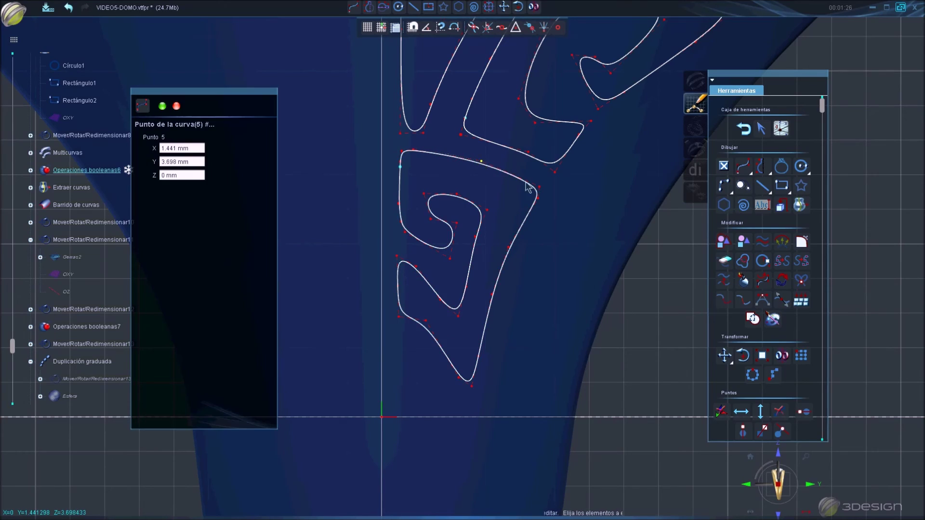
click(537, 191)
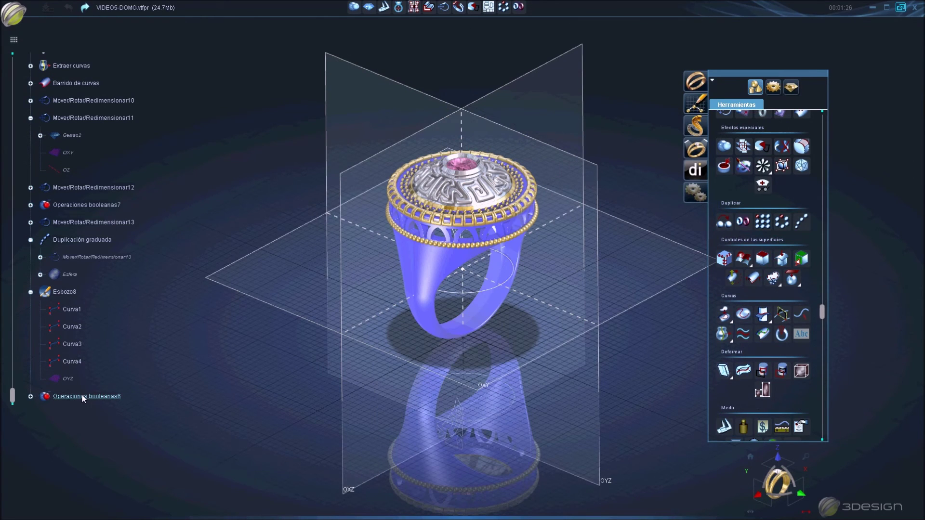
Move sketch Esbozo8 −8.788 mm along X onto the ring's shank surface
click(83, 397)
click(68, 291)
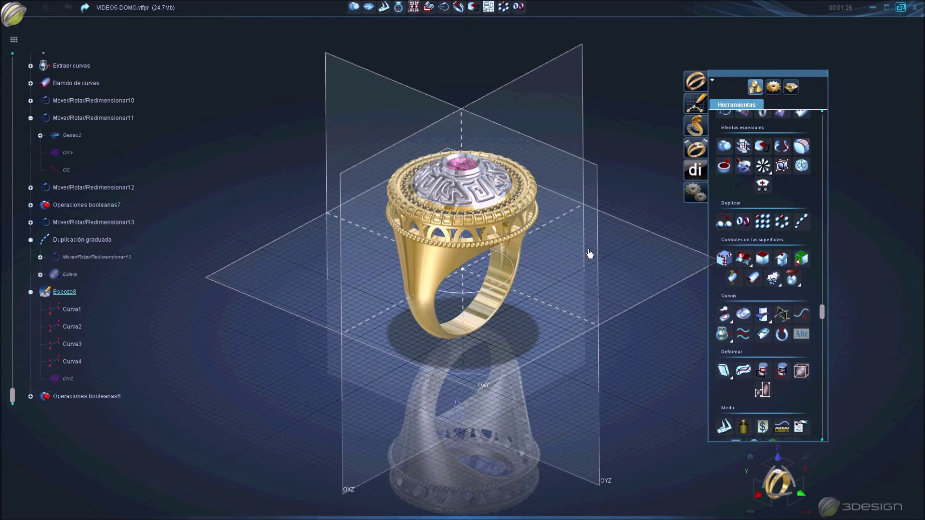
click(444, 7)
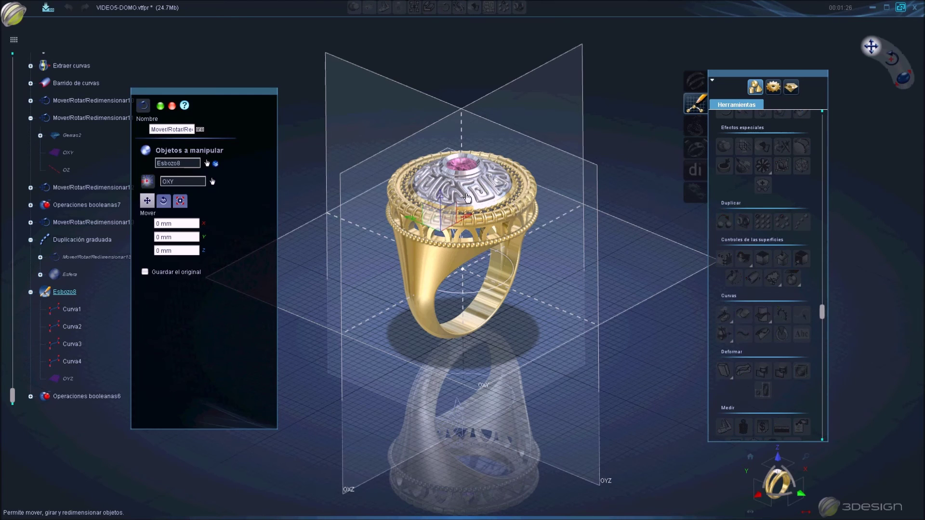
drag(453, 228, 410, 246)
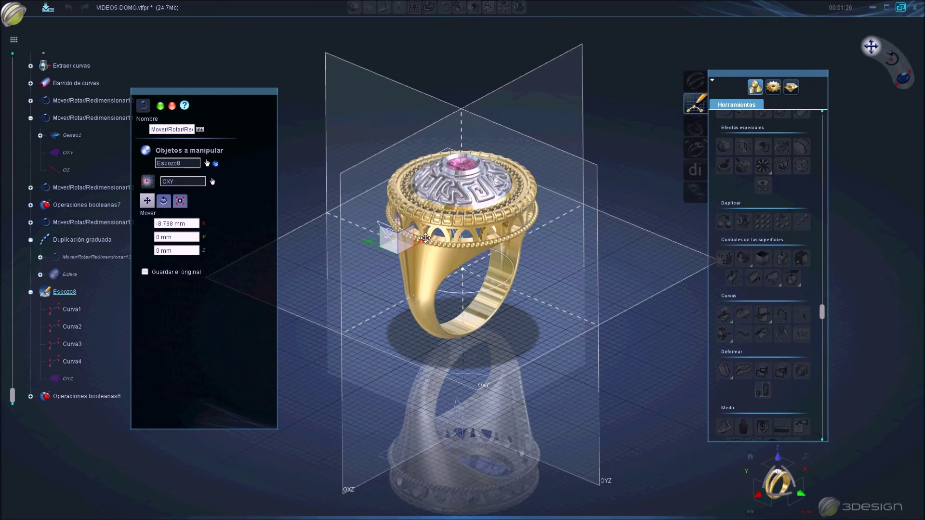
right_click(411, 246)
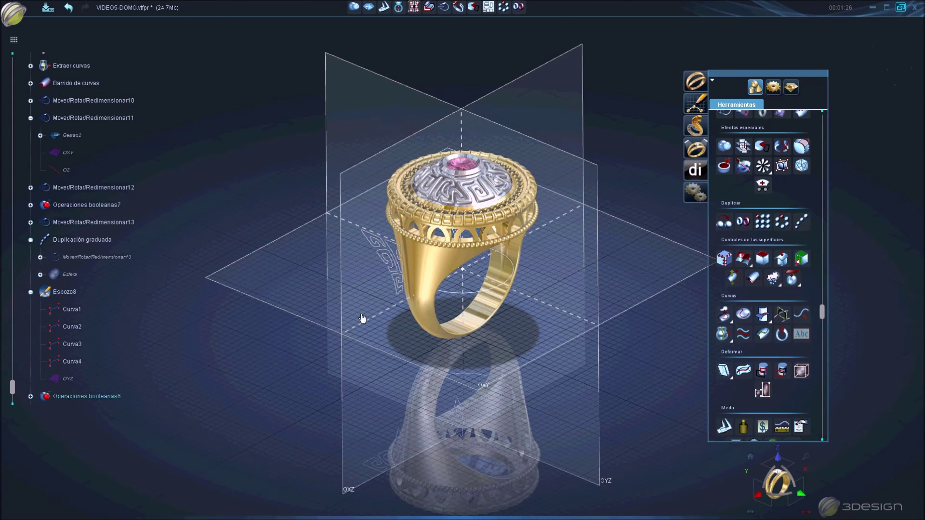
Zoom in on the shank, select the engraved meander curves, and view through the ring
middle_drag(429, 268, 646, 250)
scroll(467, 241, up, 3)
scroll(468, 241, up, 2)
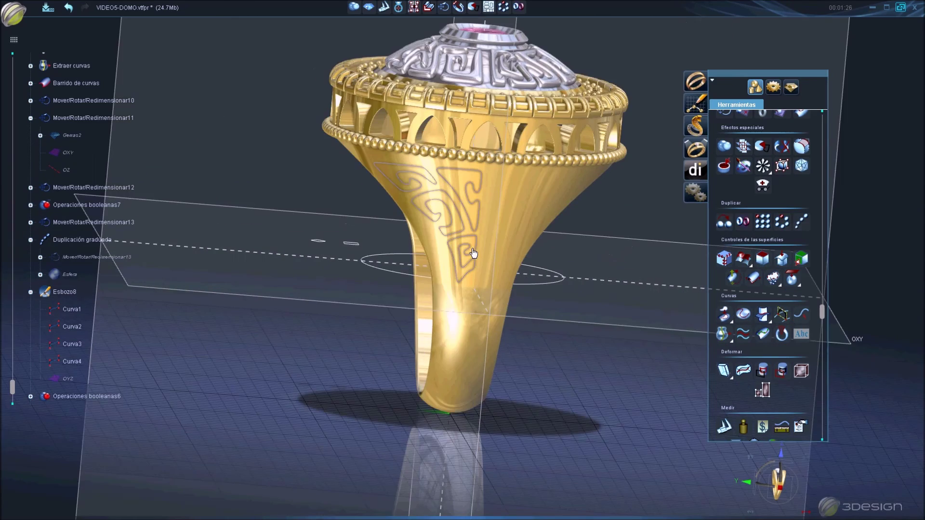
scroll(468, 241, up, 2)
click(465, 236)
middle_drag(589, 265, 601, 254)
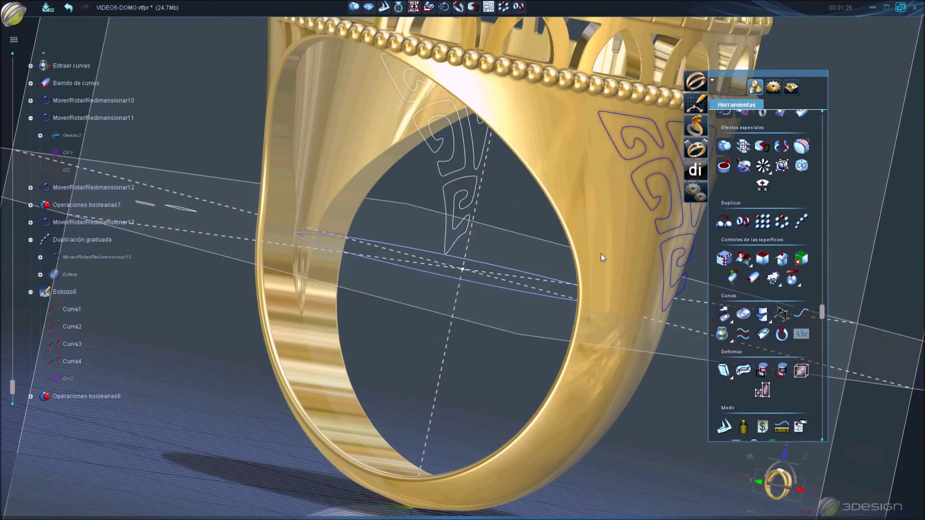
Extrude the meander curves 6.645 mm along Z into solid blocks (Extrusión6)
click(430, 7)
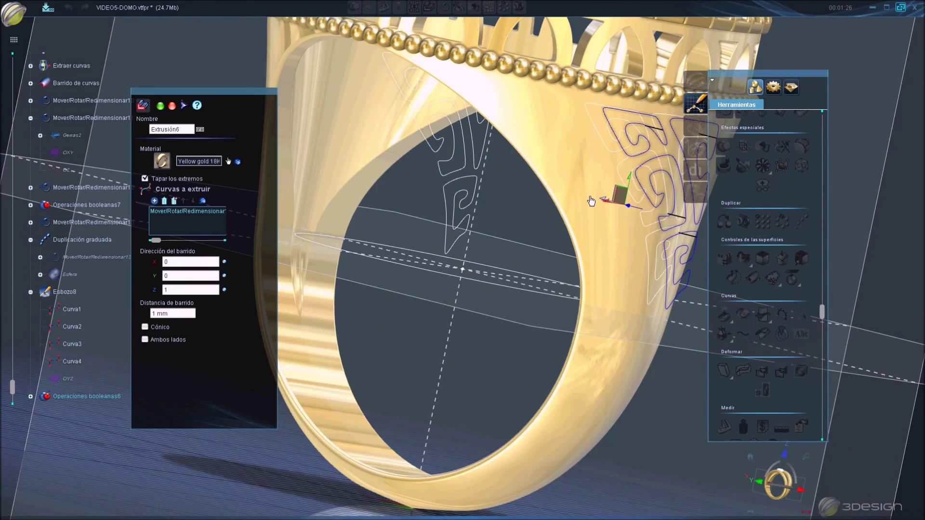
middle_drag(584, 209, 617, 274)
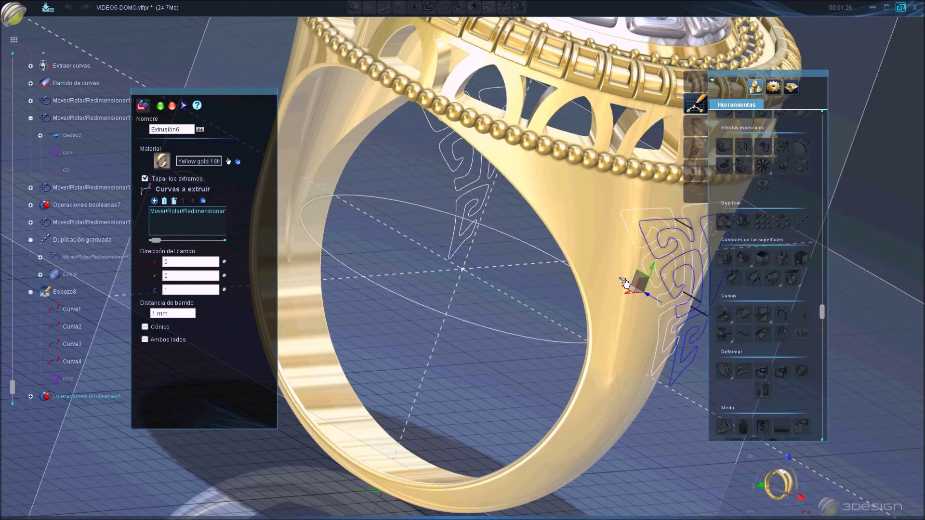
drag(616, 275, 554, 236)
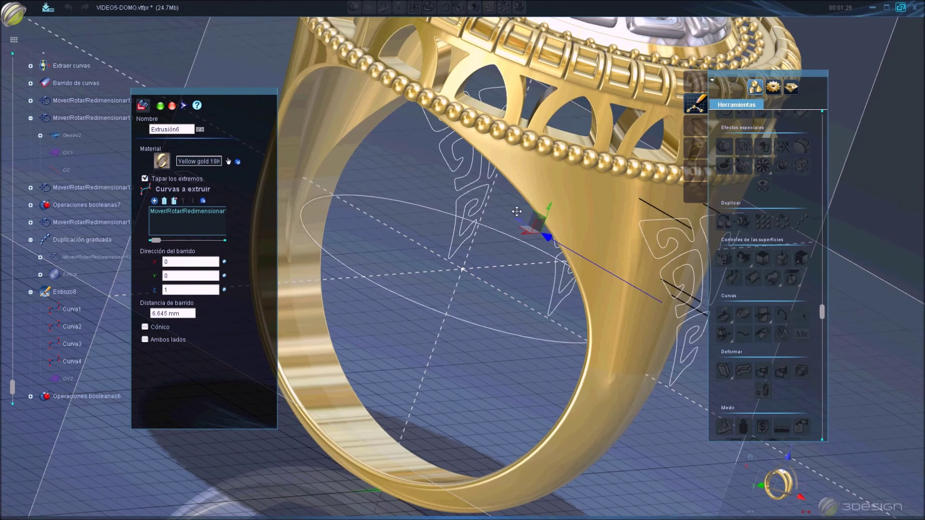
key(Return)
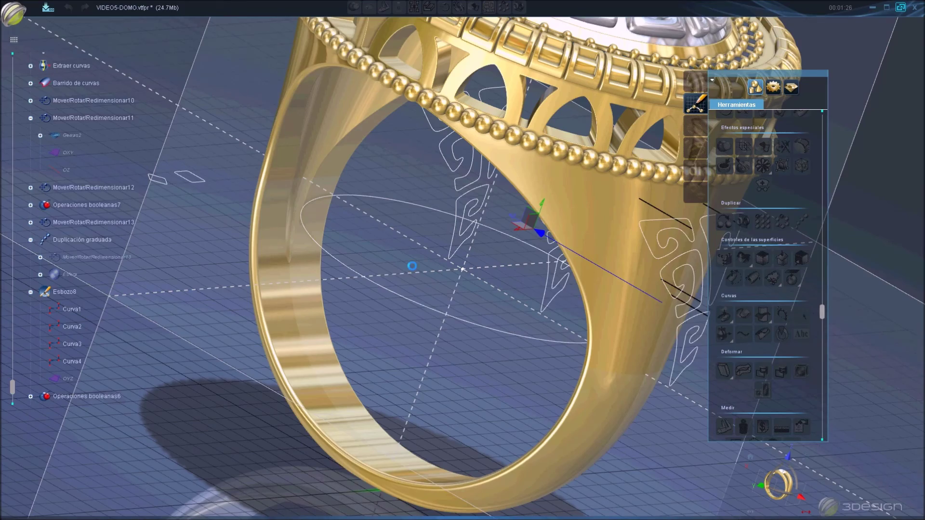
mouse_move(412, 269)
middle_down()
mouse_move(571, 309)
mouse_move(554, 325)
mouse_move(634, 314)
mouse_move(657, 264)
mouse_move(646, 227)
mouse_move(637, 239)
mouse_move(588, 246)
mouse_move(554, 233)
middle_up()
click(554, 233)
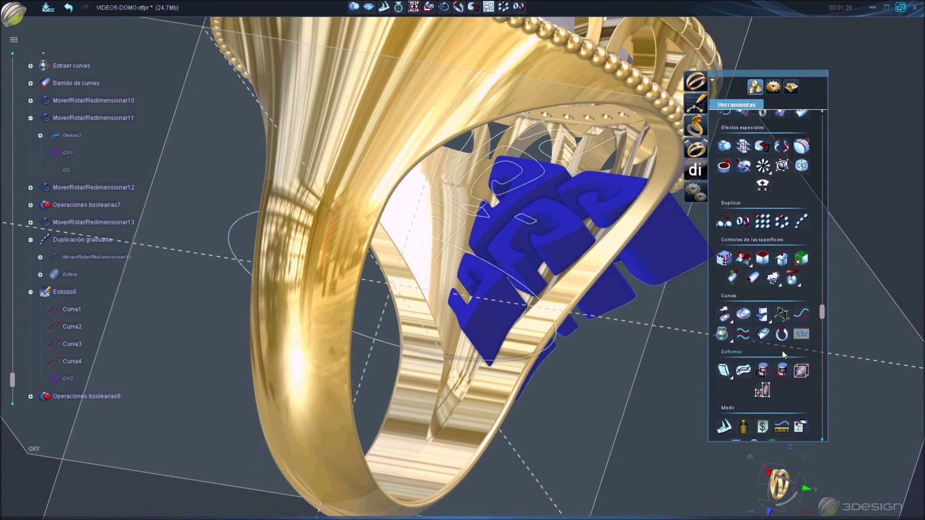
Taper the blocks' right face with Deformar una cara, first scale about 79 %
scroll(735, 289, down, 3)
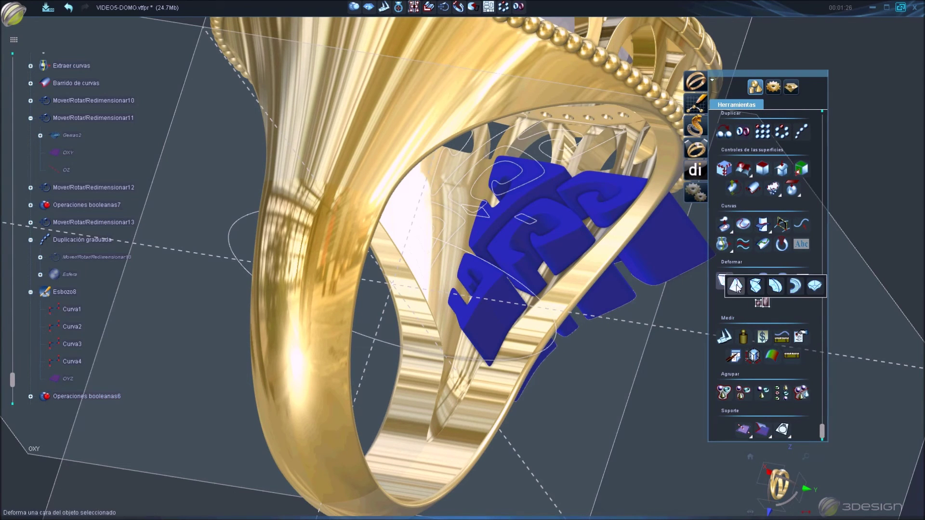
click(733, 285)
click(555, 256)
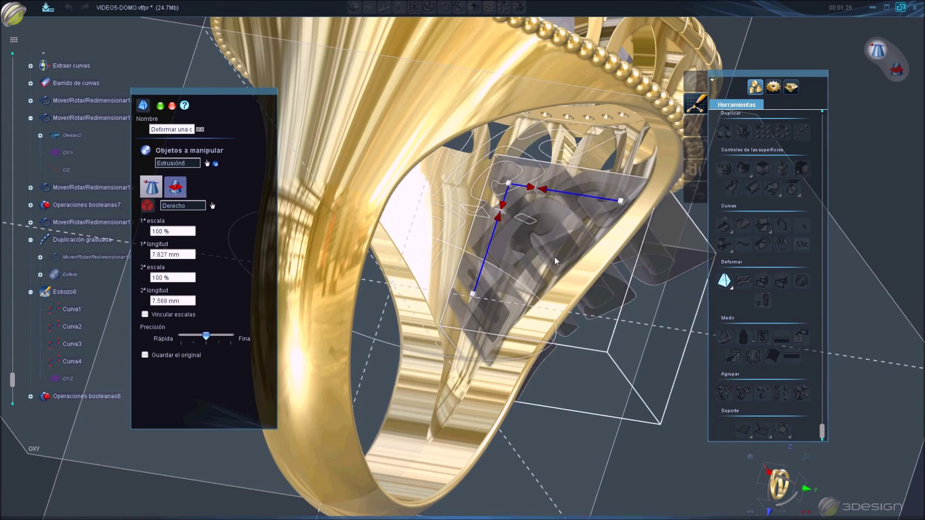
drag(499, 218, 500, 207)
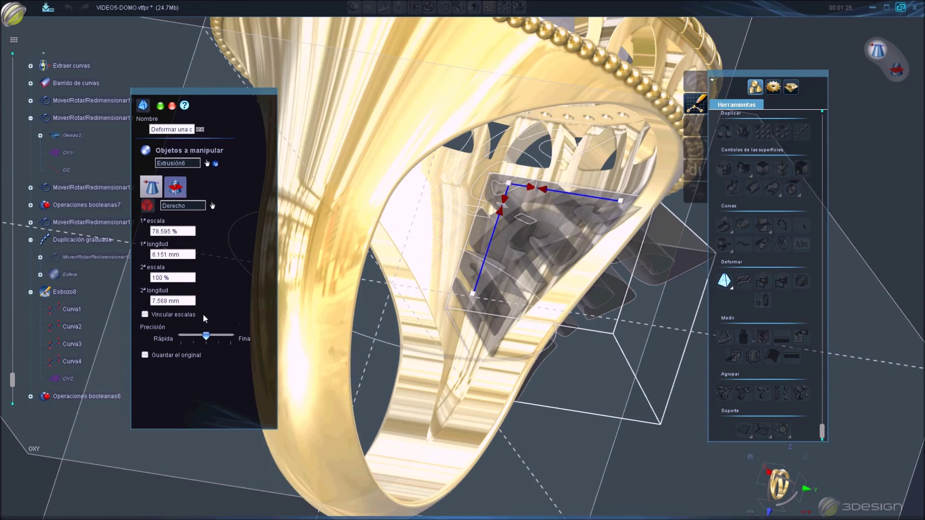
key(Return)
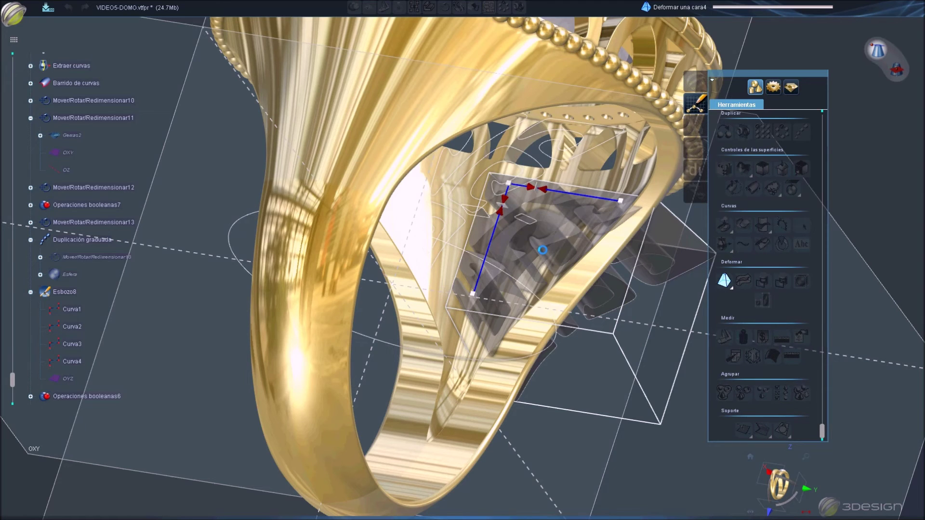
Edit the face deformation so the second scale is 80 % as well
double_click(588, 260)
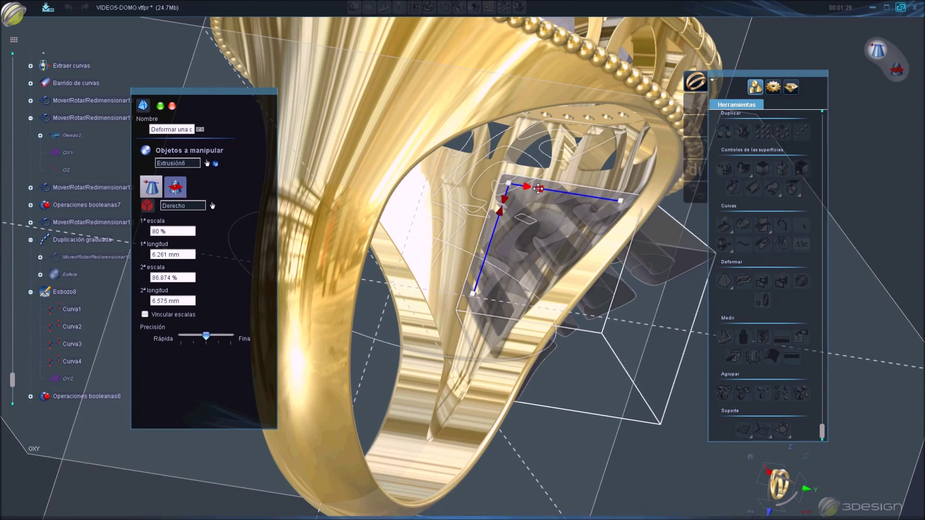
drag(538, 189, 536, 189)
click(173, 278)
text(80)
key(Return)
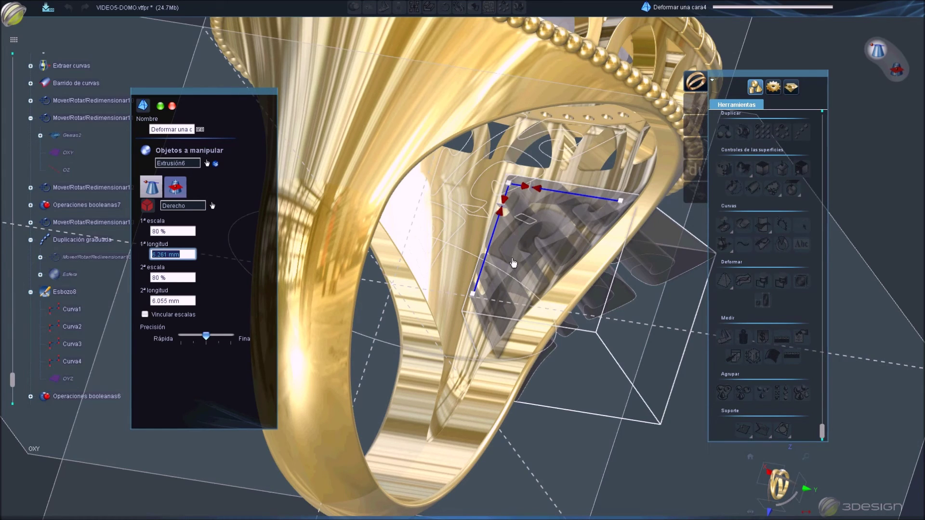
key(Return)
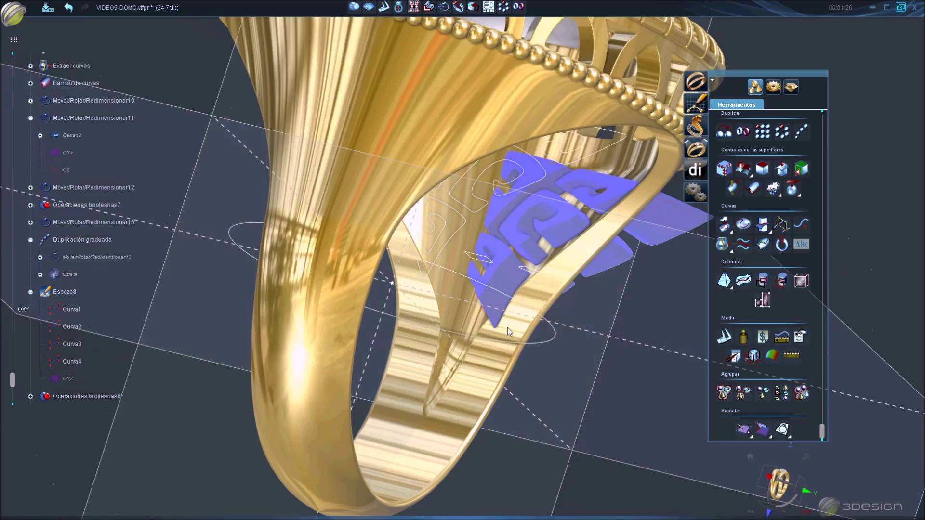
middle_drag(540, 309, 356, 308)
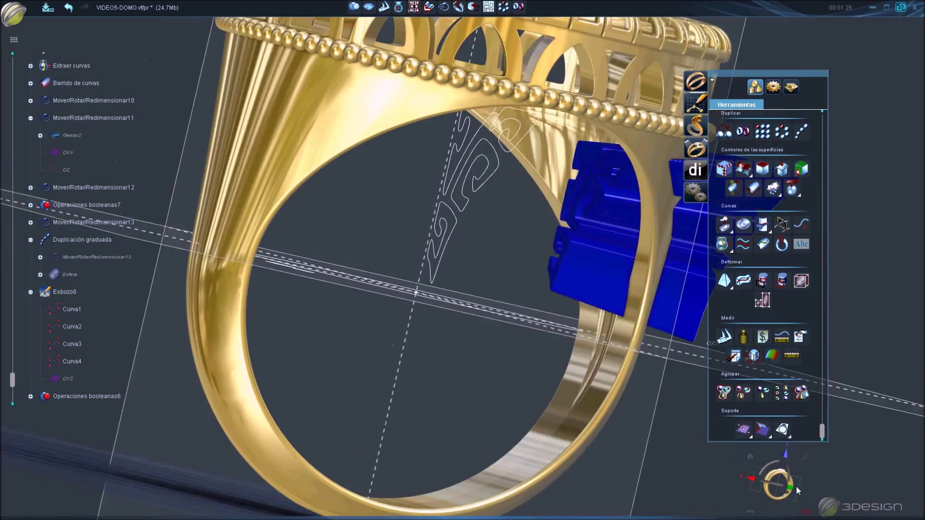
In front view, shear the tapered blocks with an Inclinar tilt of −10 %
click(796, 486)
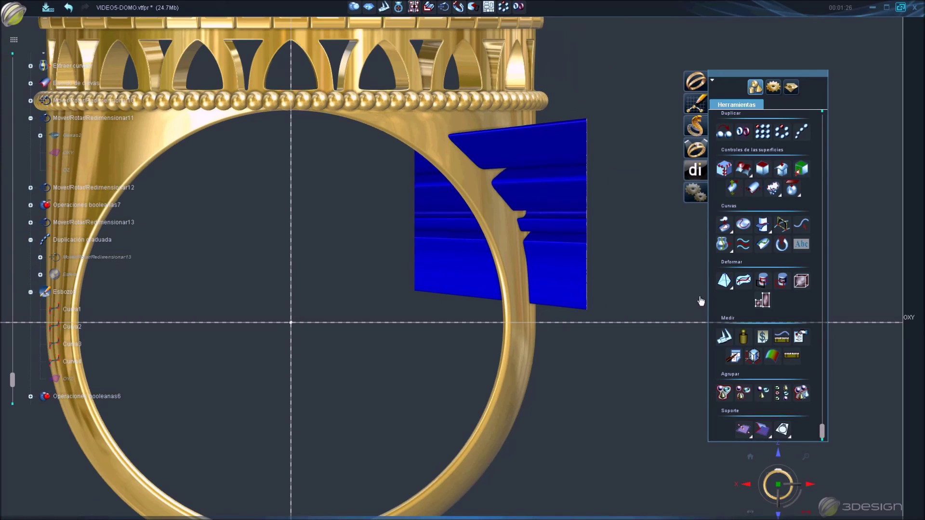
click(725, 280)
click(818, 291)
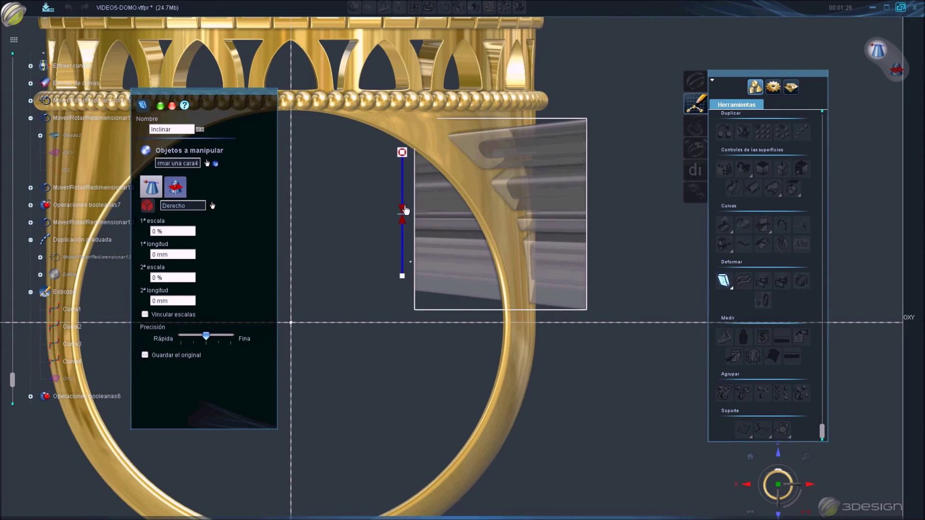
drag(404, 210, 403, 207)
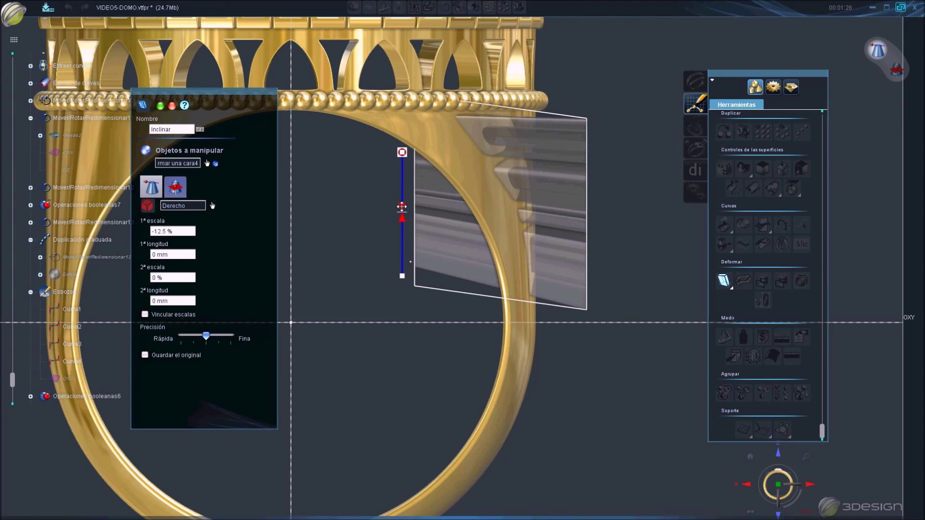
click(175, 231)
double_click(175, 231)
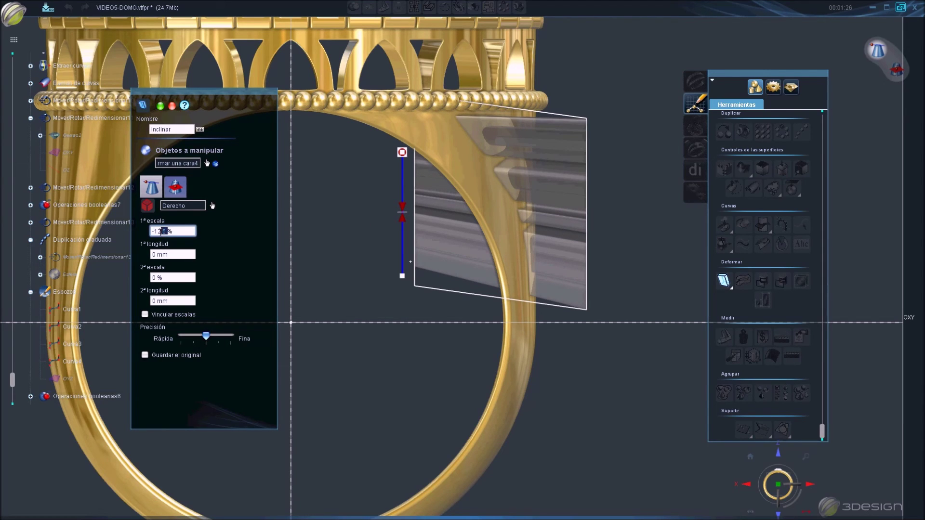
key(Tab)
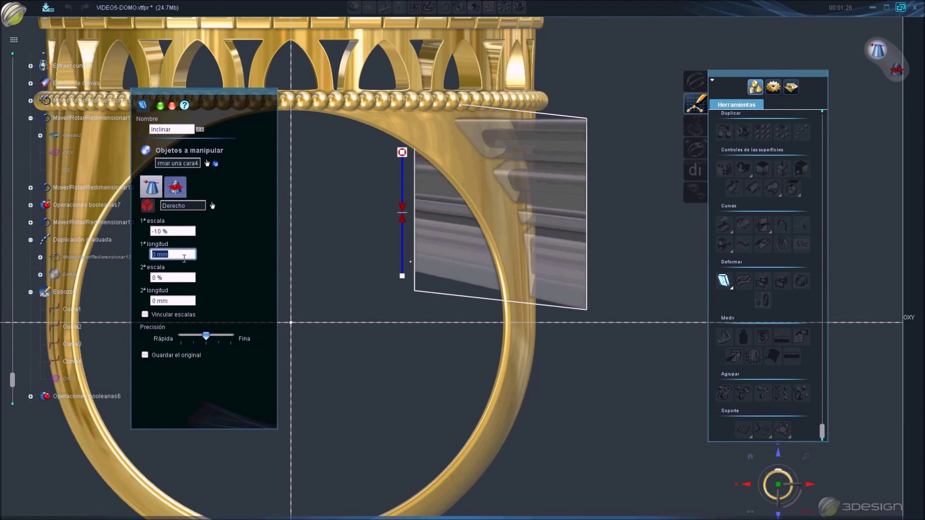
key(Return)
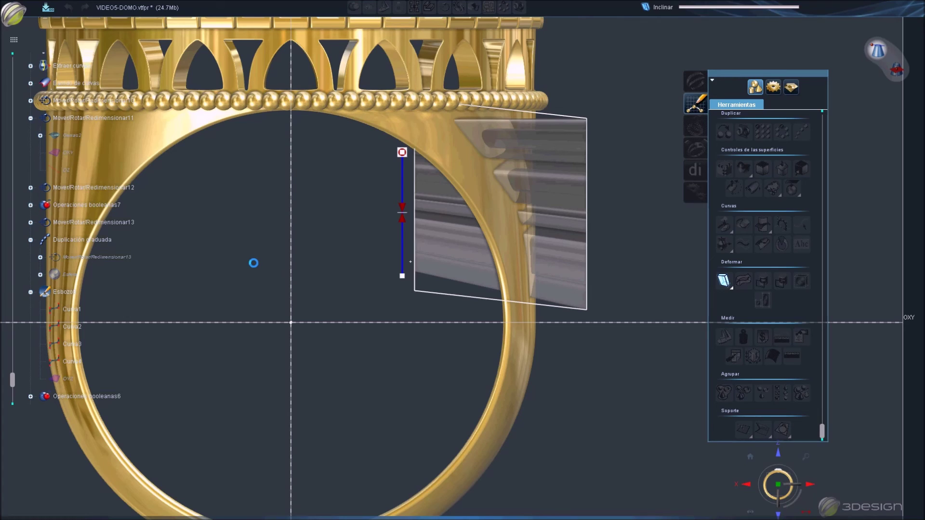
mouse_move(253, 263)
middle_down()
mouse_move(484, 253)
mouse_move(523, 260)
mouse_move(536, 282)
mouse_move(519, 243)
mouse_move(387, 280)
middle_up()
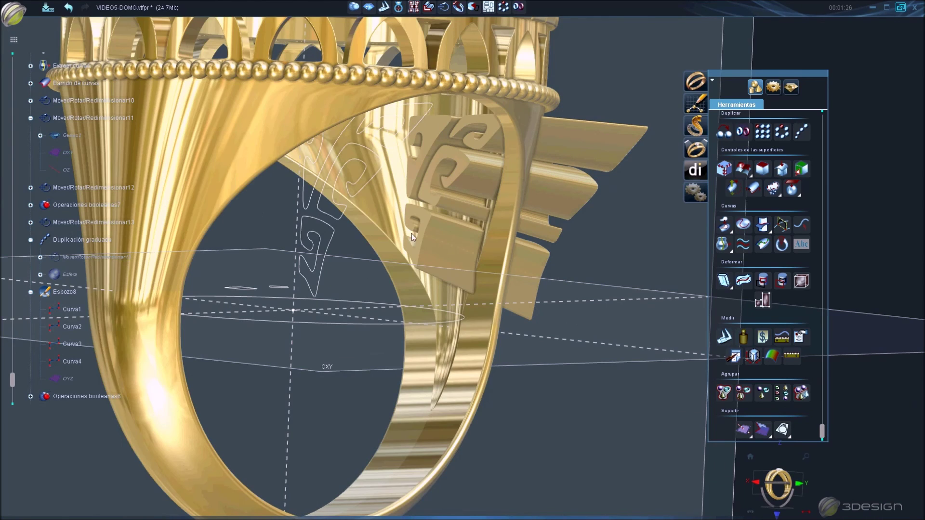
Reopen the face deformation, set its first scale to 68 %, and adjust the tilt
click(437, 218)
drag(14, 385, 16, 405)
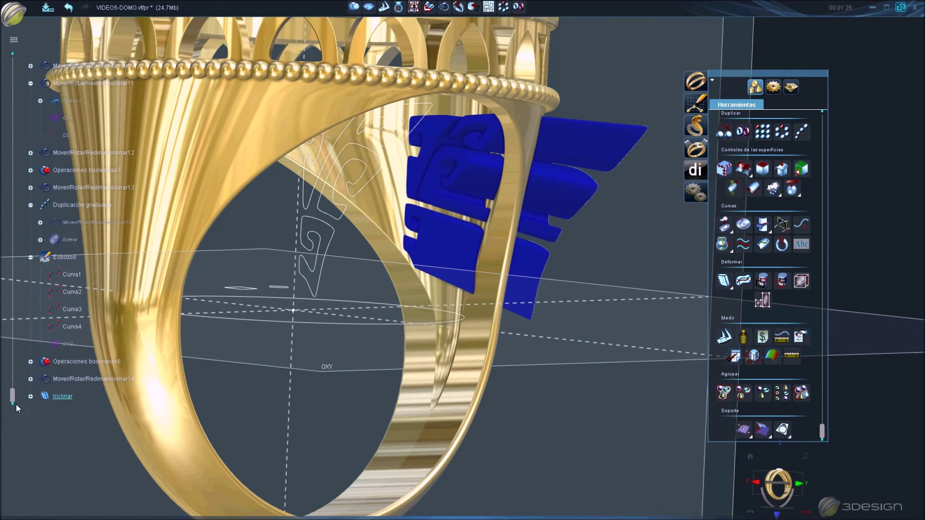
click(30, 397)
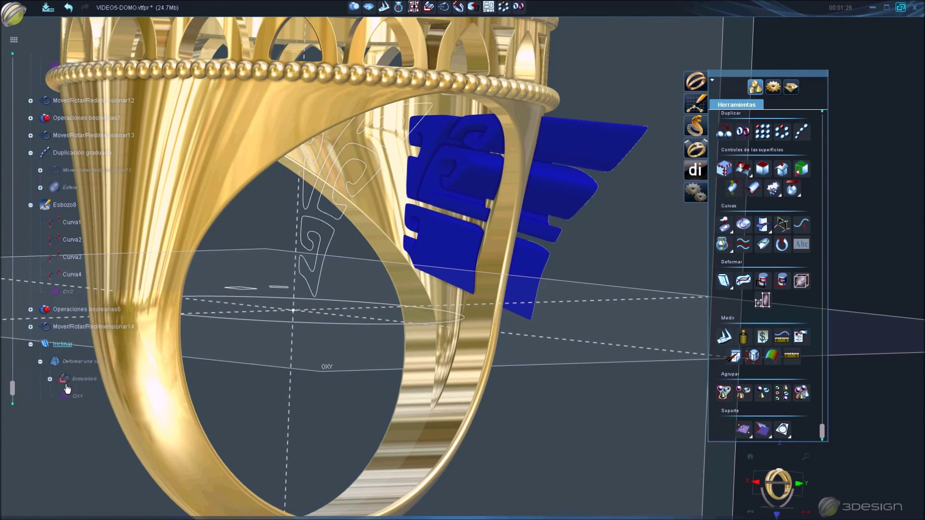
double_click(66, 360)
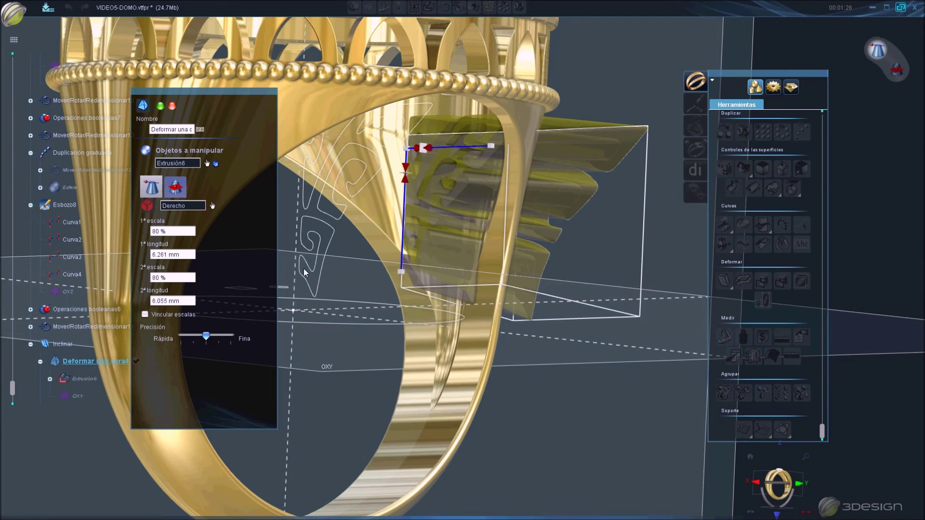
drag(407, 179, 406, 174)
triple_click(188, 231)
text(68)
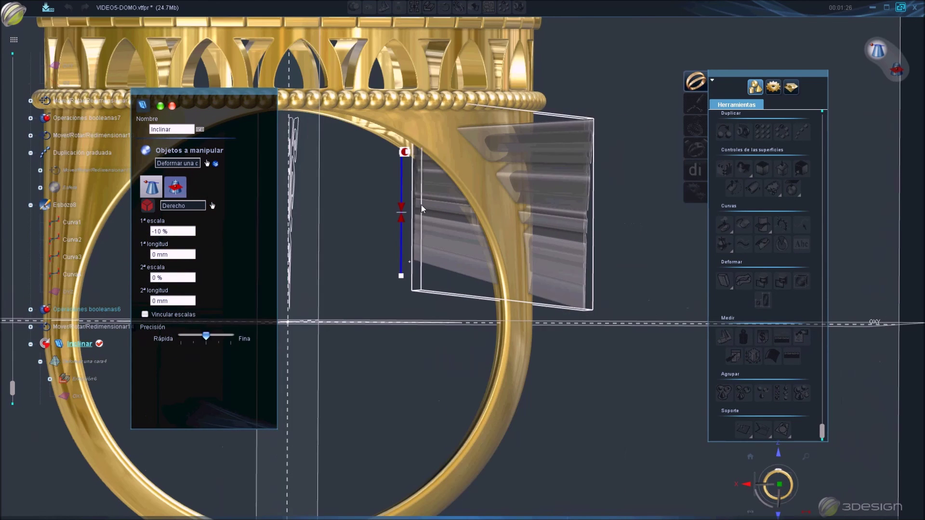
drag(402, 214, 404, 212)
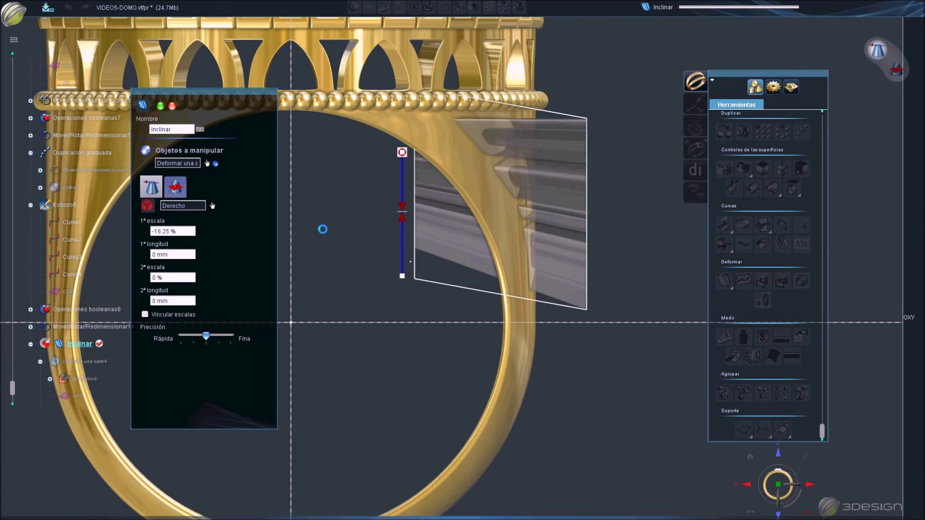
Set the Inclinar tilt's second scale to −6 % and deselect the ring
mouse_move(271, 255)
middle_down()
mouse_move(541, 259)
mouse_move(482, 265)
middle_up()
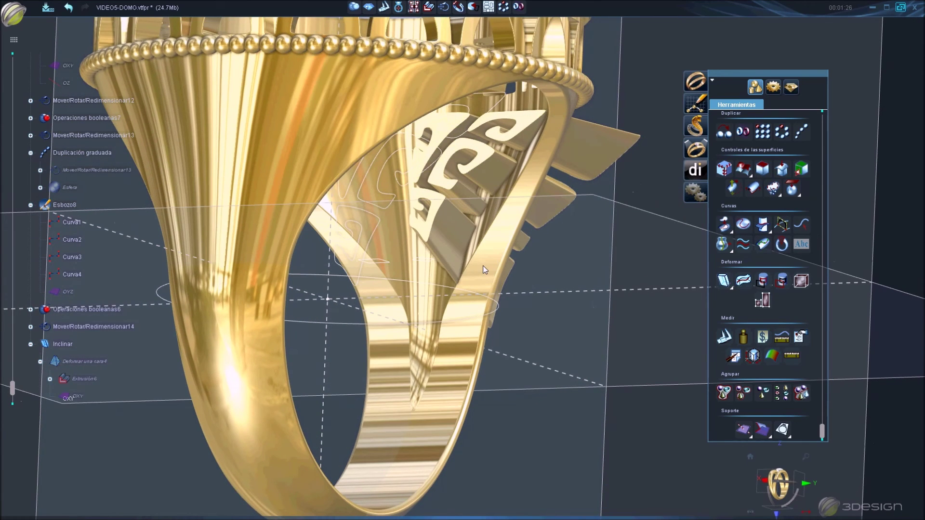
click(482, 265)
middle_drag(484, 265, 455, 239)
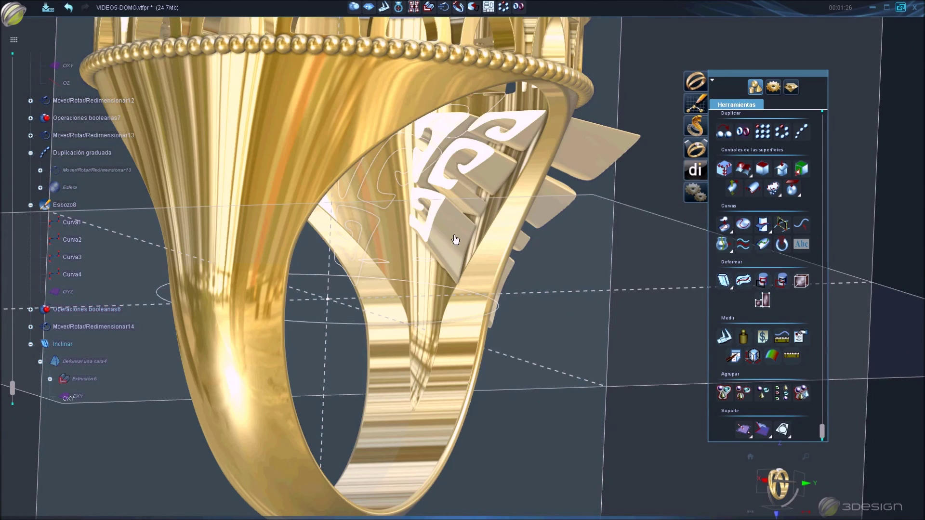
double_click(456, 239)
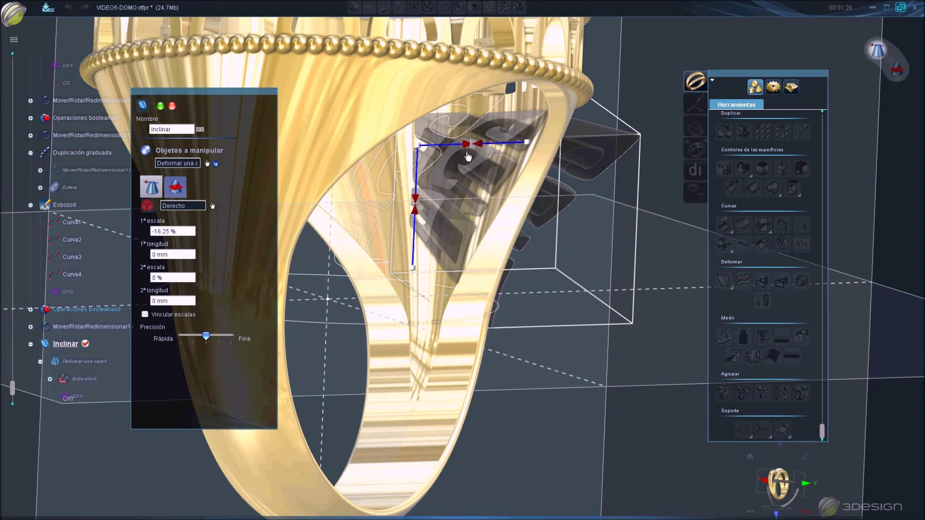
drag(471, 146, 470, 143)
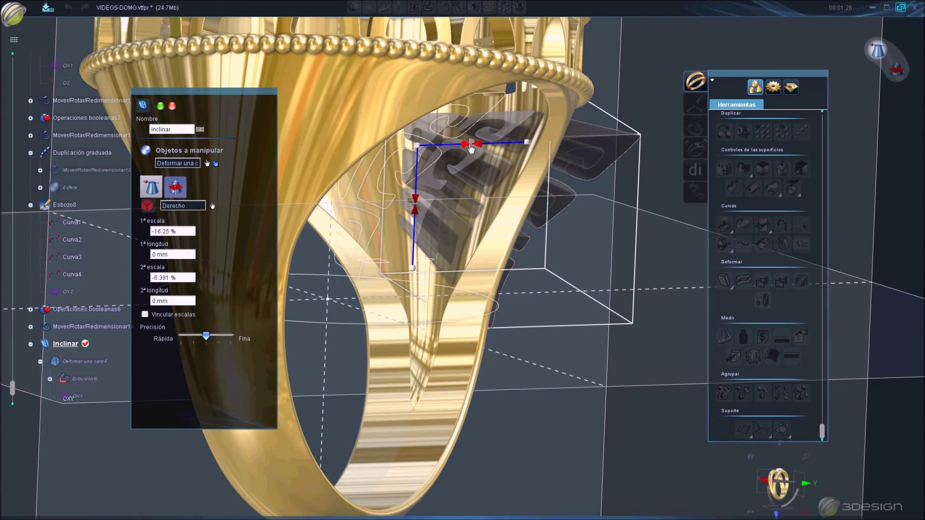
click(189, 278)
text(-6)
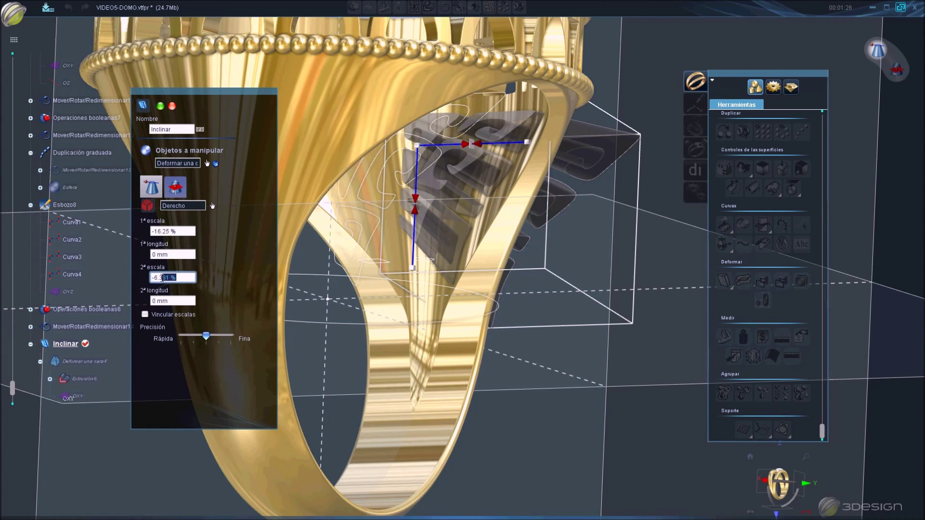
click(181, 255)
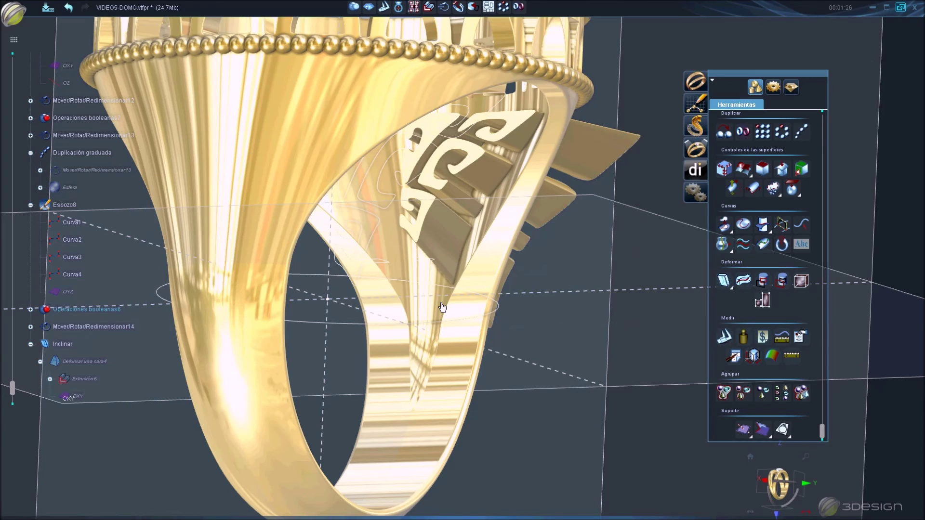
click(536, 334)
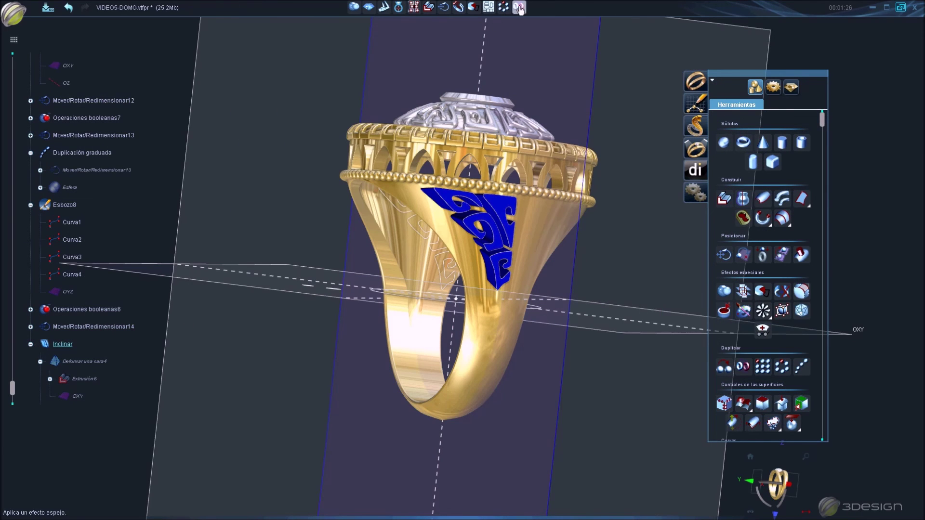
Mirror the tilted meander piece twice onto the opposite sides with Espejo
click(518, 7)
right_drag(535, 154, 467, 299)
right_click(530, 340)
mouse_move(530, 340)
right_down()
mouse_move(325, 242)
mouse_move(423, 219)
mouse_move(470, 286)
mouse_move(481, 212)
right_up()
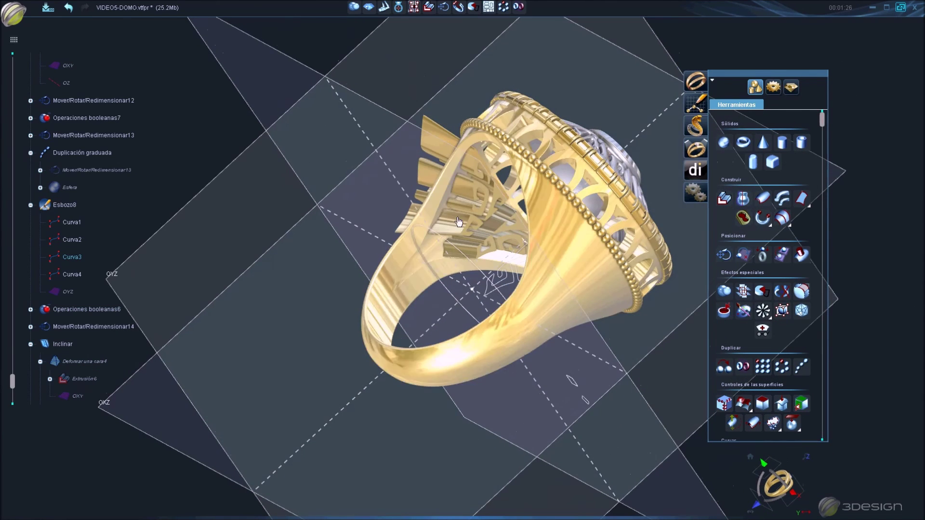
click(480, 212)
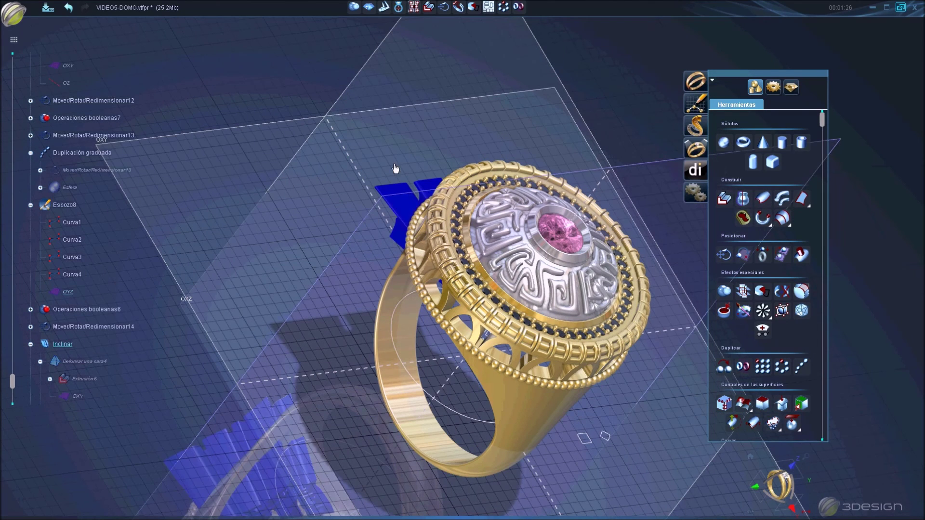
click(518, 6)
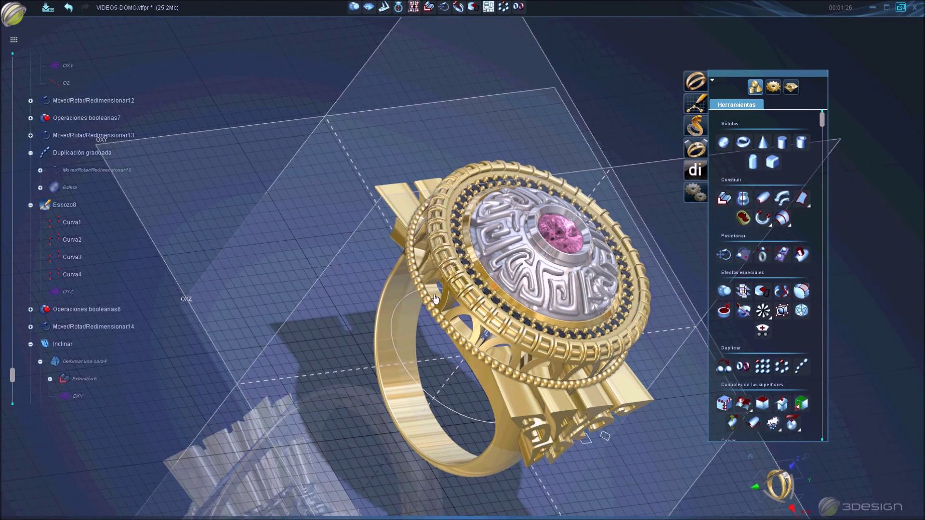
Select all mirrored meander blocks and unite them with Operaciones booleanas
drag(12, 375, 13, 414)
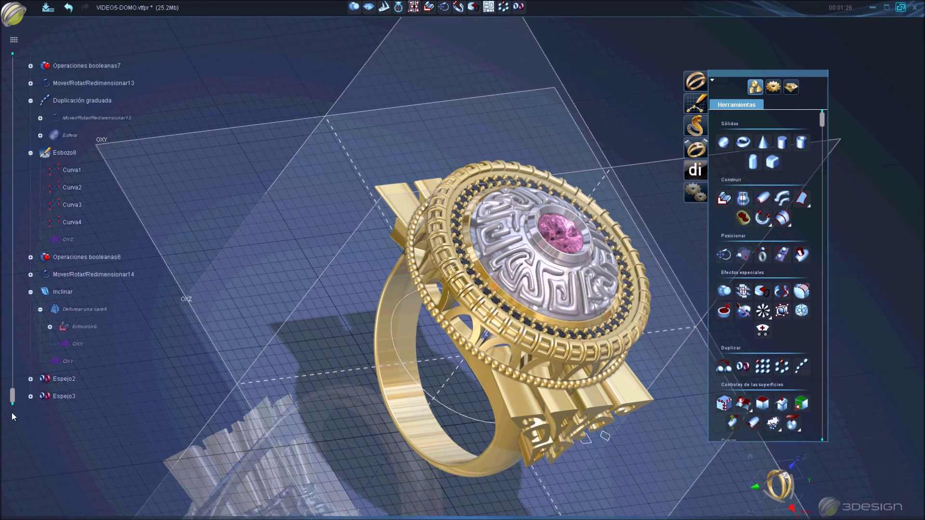
click(543, 426)
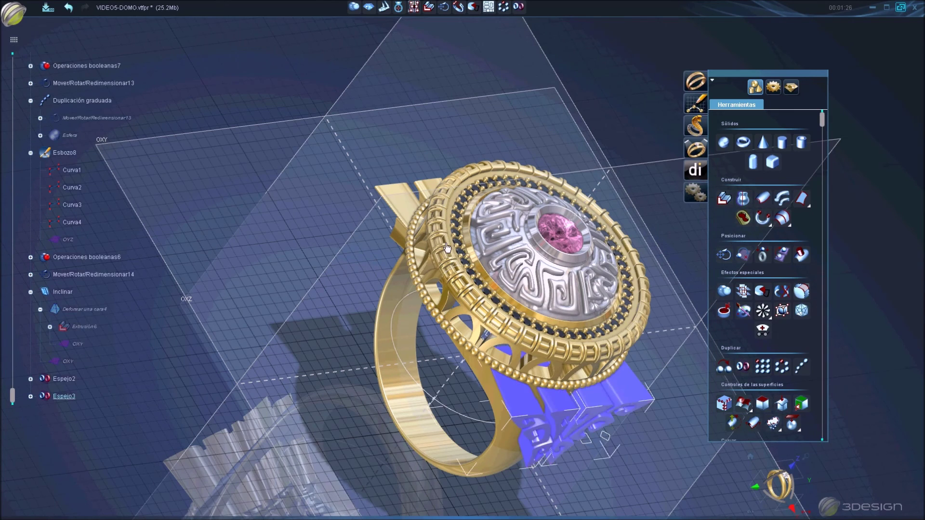
right_drag(507, 221, 501, 232)
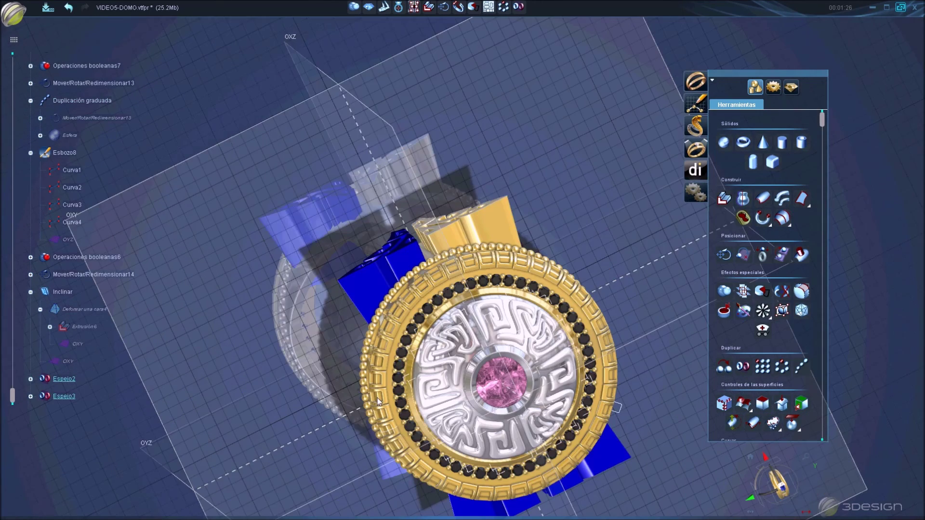
click(502, 232)
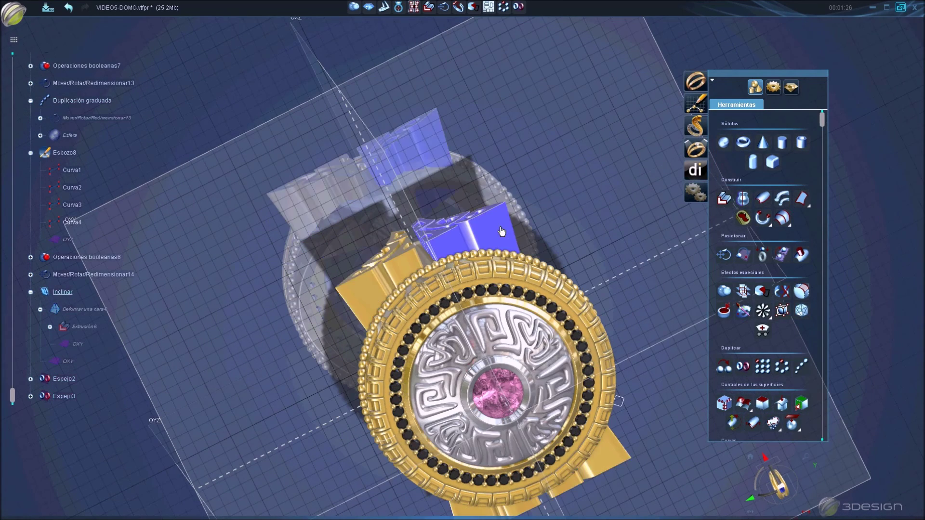
ctrl+click(363, 289)
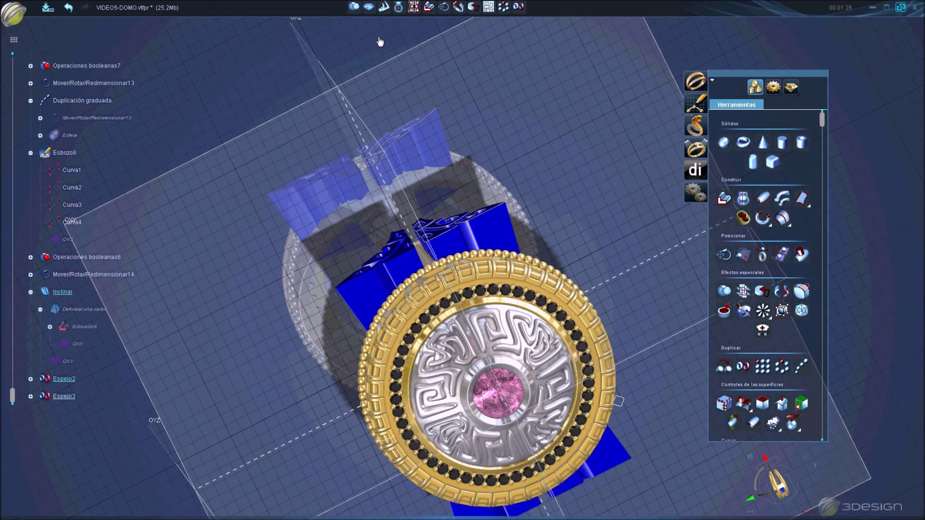
click(354, 9)
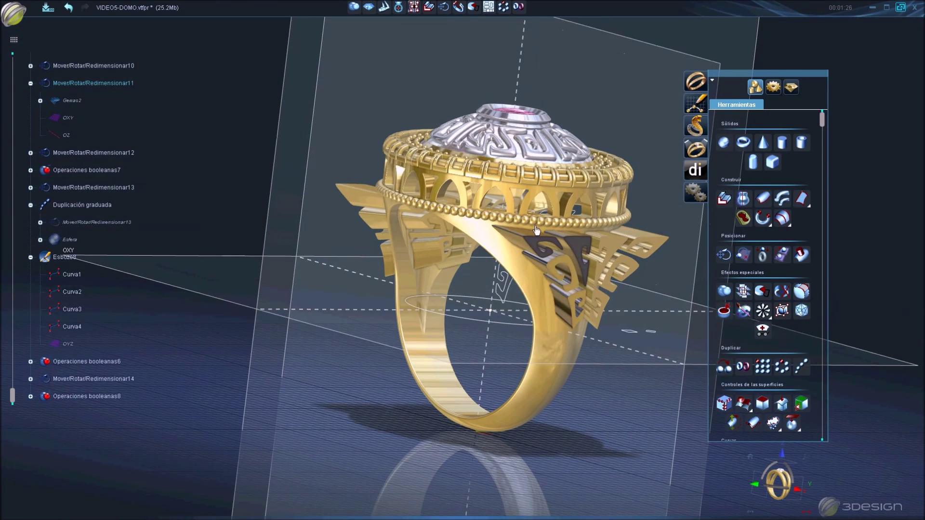
Unite the shank with its ornaments, then subtract the meander blocks from the ring body
click(541, 346)
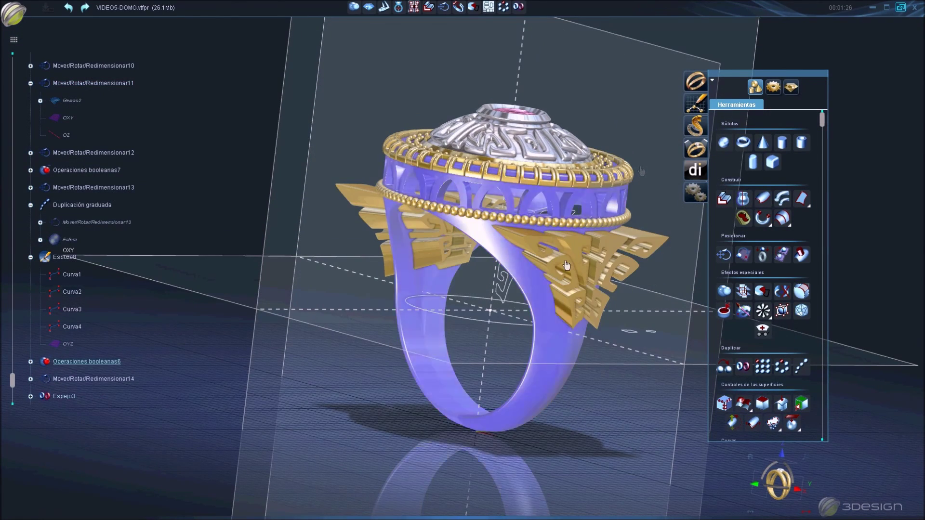
click(353, 7)
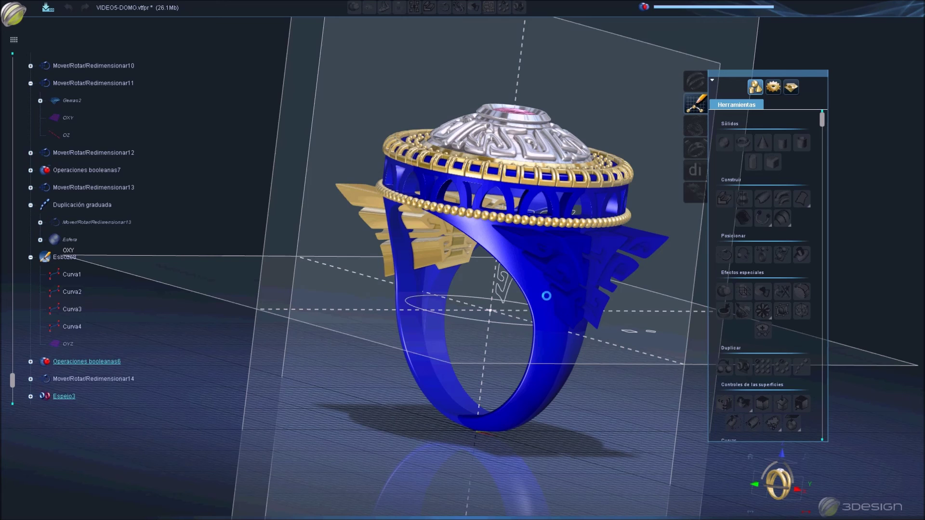
mouse_move(557, 318)
middle_down()
mouse_move(301, 254)
mouse_move(481, 273)
middle_up()
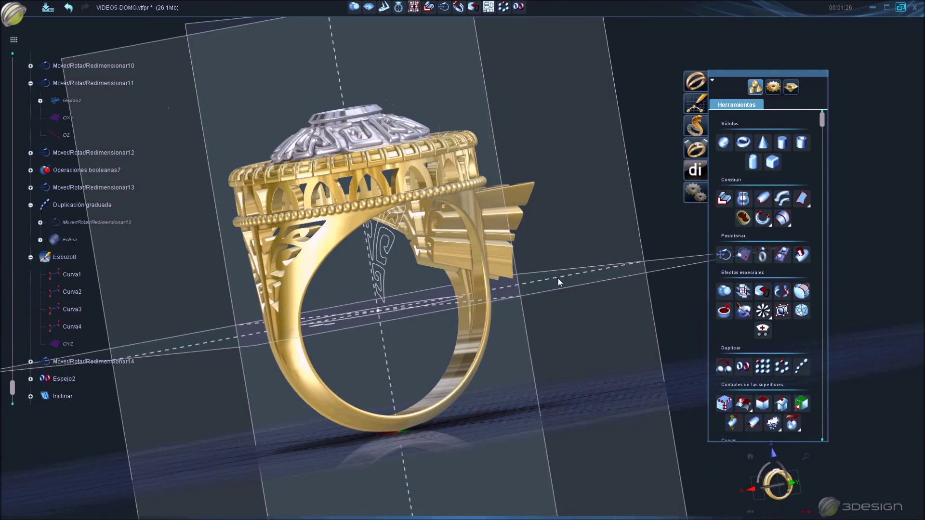
click(481, 273)
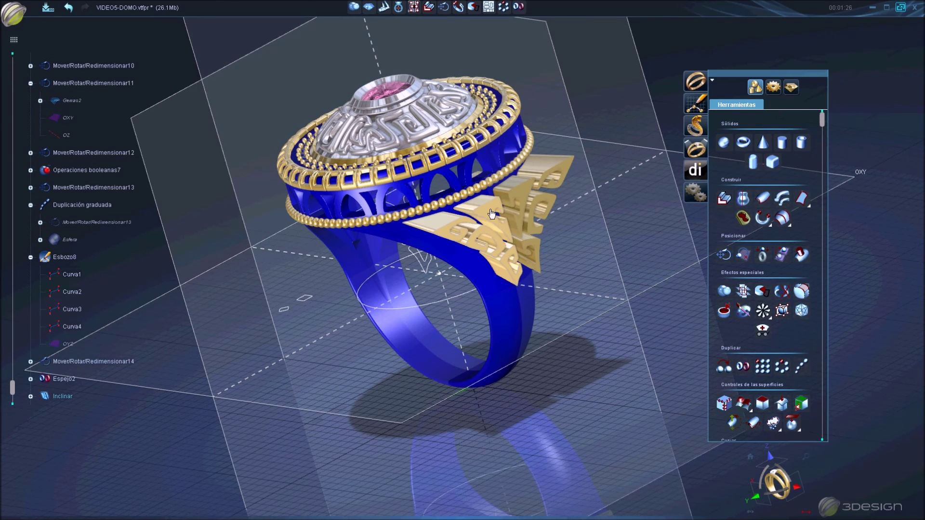
shift+click(490, 214)
click(354, 7)
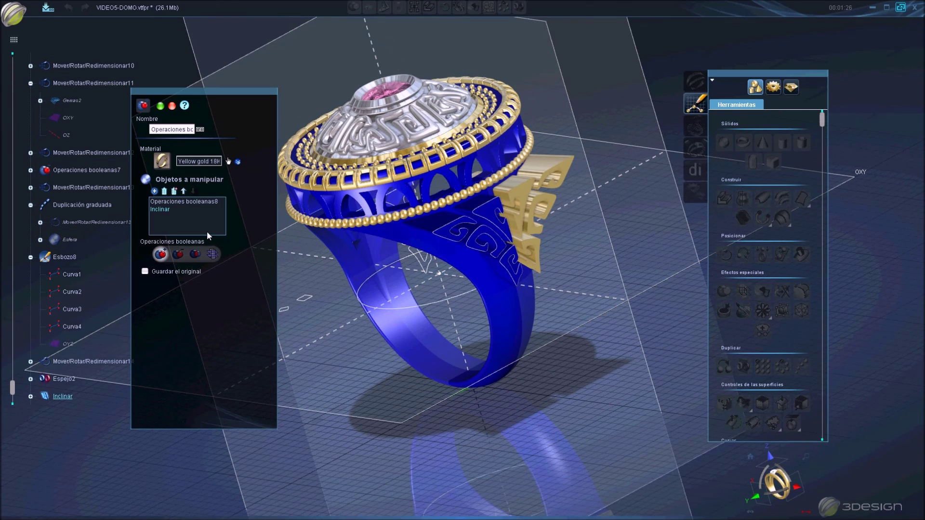
click(177, 256)
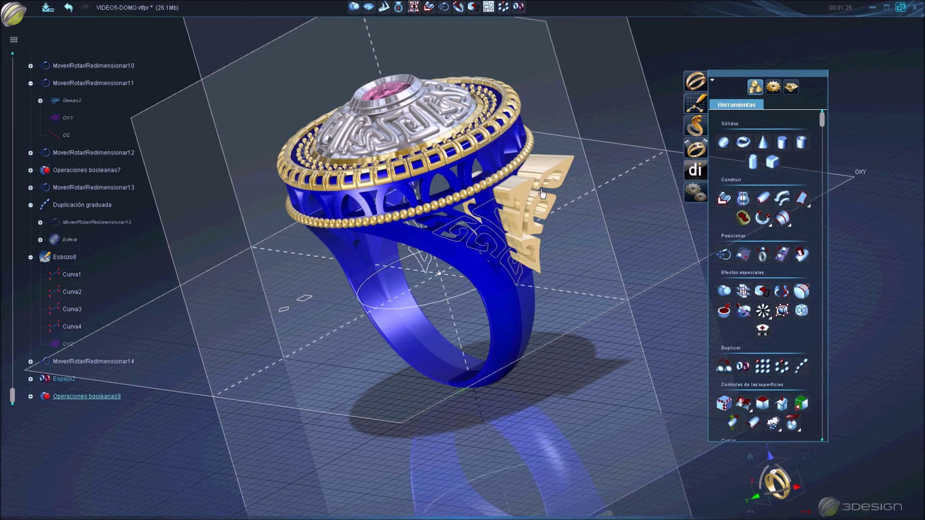
Undo the mistaken union and subtract the mirrored piece Espejo2 from the ring instead
double_click(511, 163)
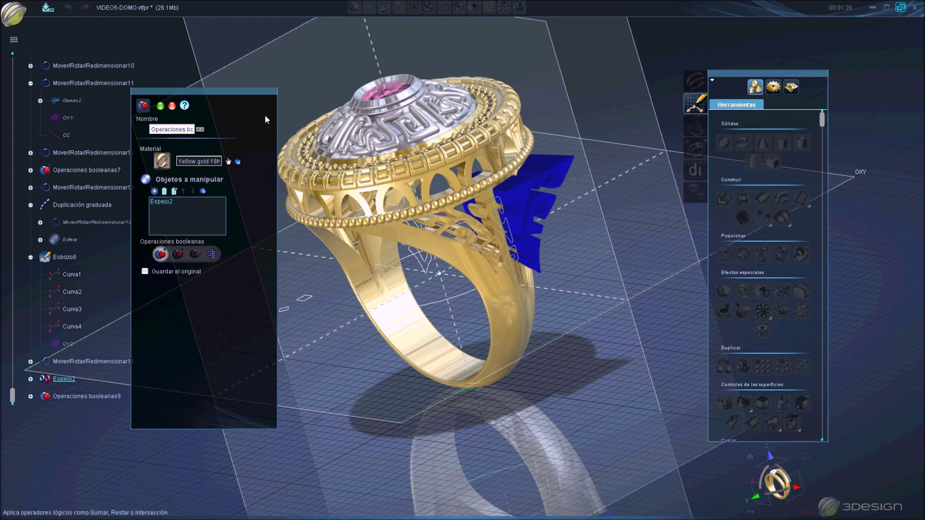
click(176, 256)
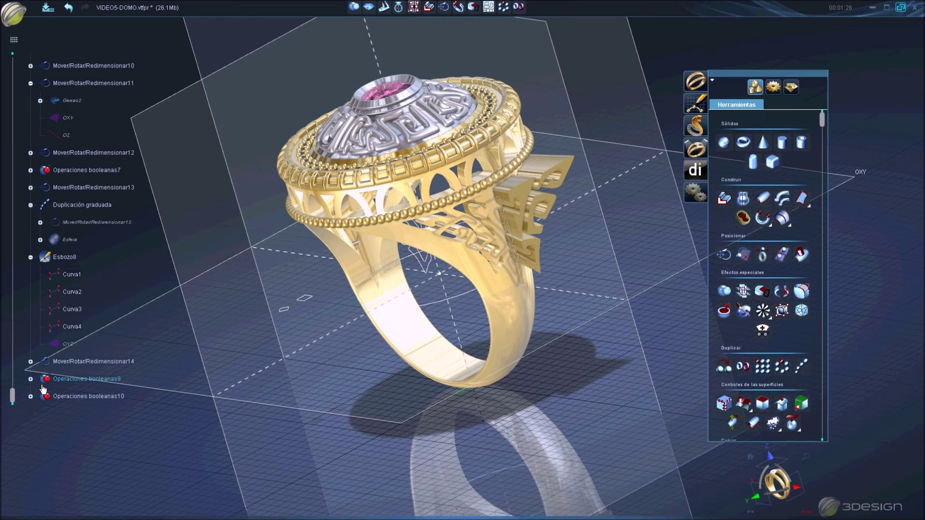
key(ctrl+z)
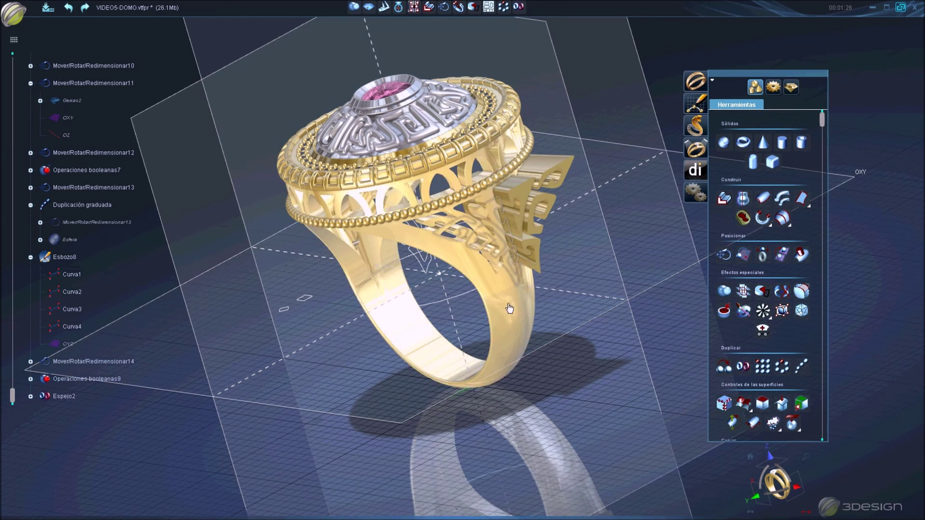
click(530, 199)
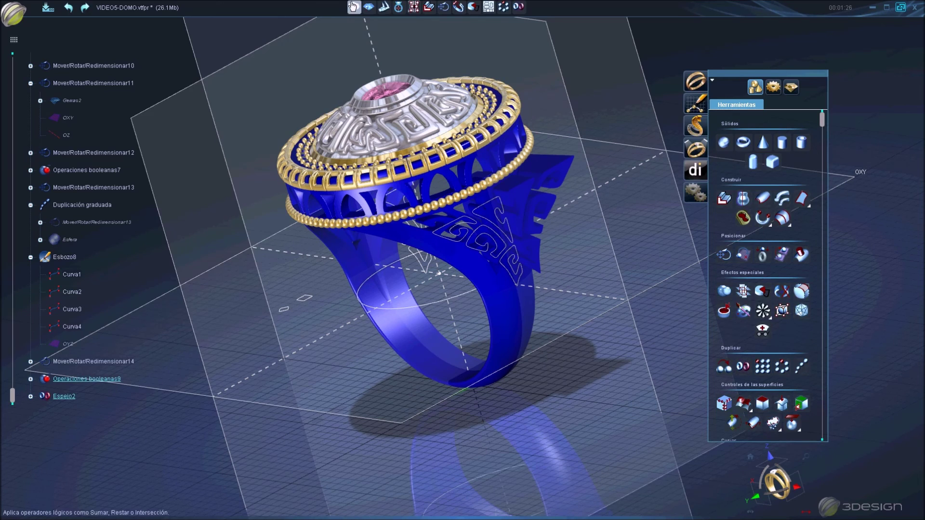
click(177, 254)
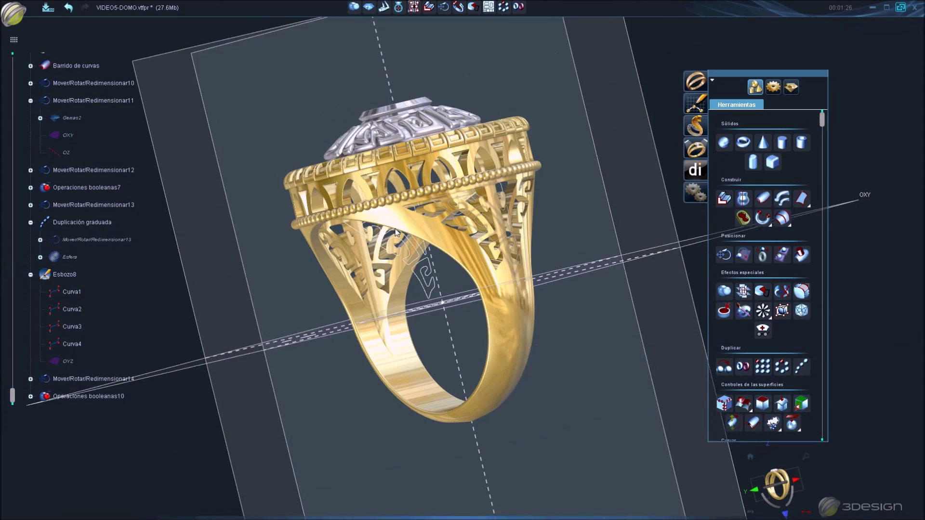
Hide sketch Esbozo8 and Mover/Rotar/Redimensionar14 with Esconder
middle_drag(396, 233, 266, 255)
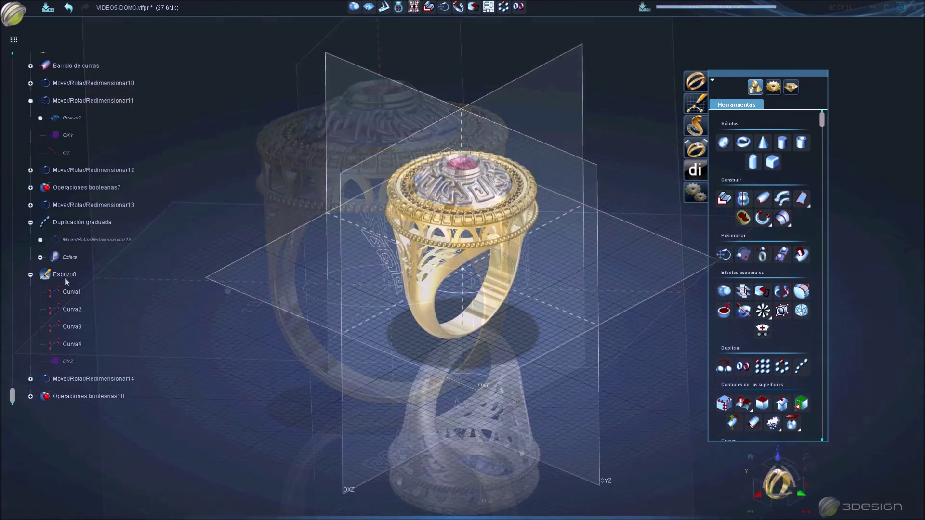
right_click(66, 279)
click(88, 293)
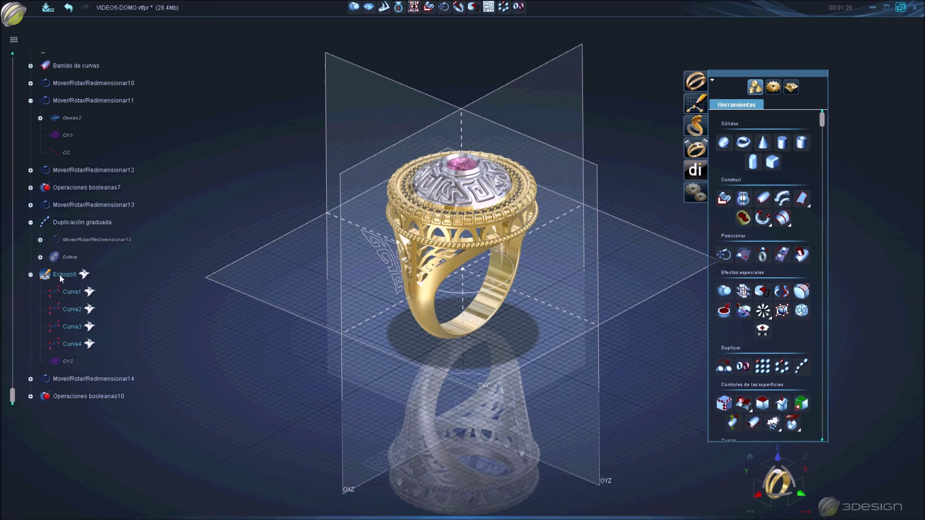
right_click(383, 267)
click(404, 291)
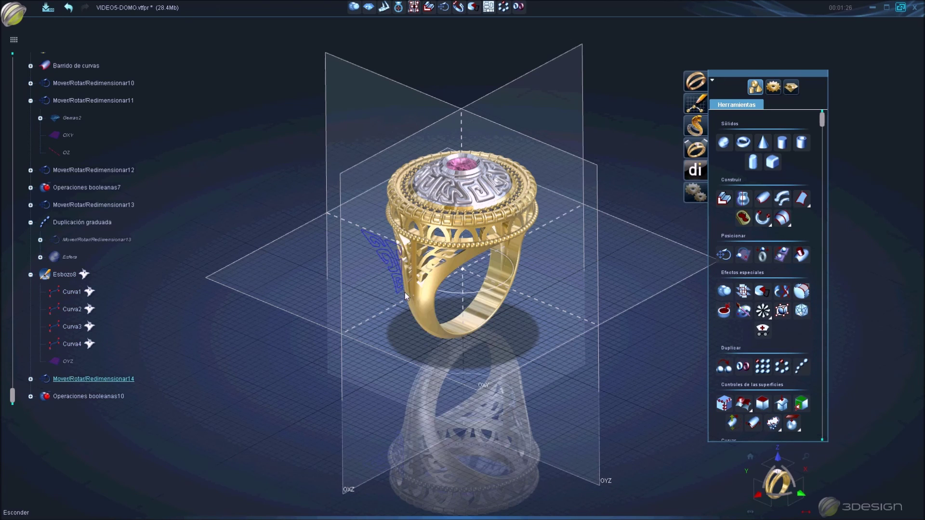
right_click(463, 264)
click(487, 289)
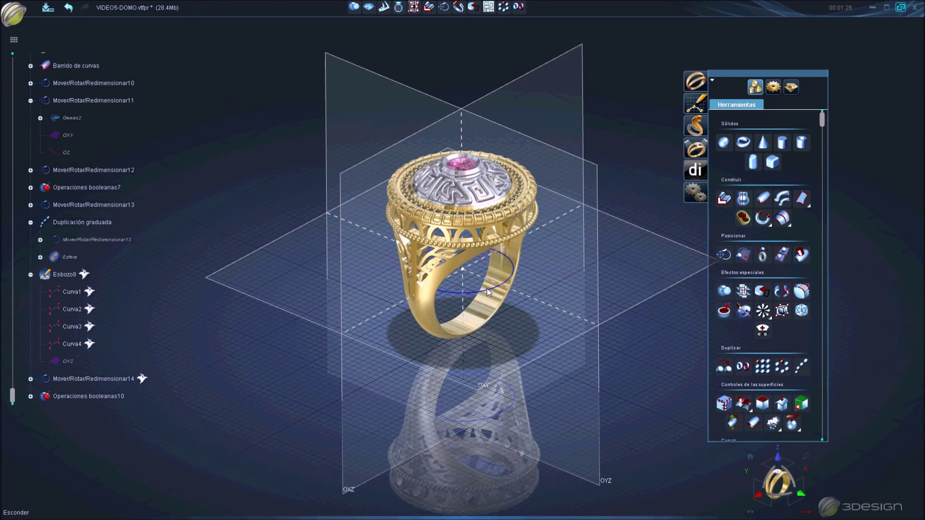
Recentre the ring in a frontal view and start the Chaflán/Empalme edge tool
mouse_move(515, 231)
middle_down()
mouse_move(501, 258)
mouse_move(594, 244)
middle_up()
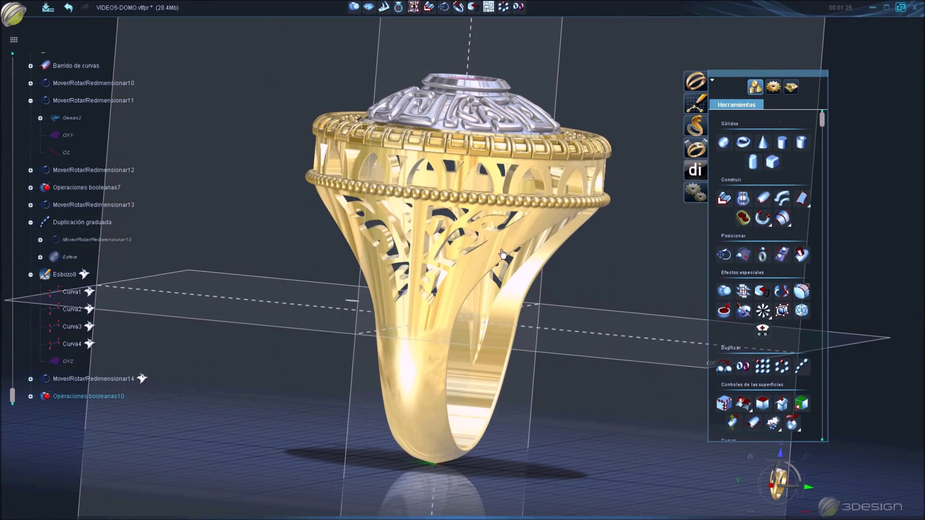
mouse_move(613, 330)
middle_down()
mouse_move(520, 292)
mouse_move(376, 316)
mouse_move(347, 289)
middle_up()
click(802, 290)
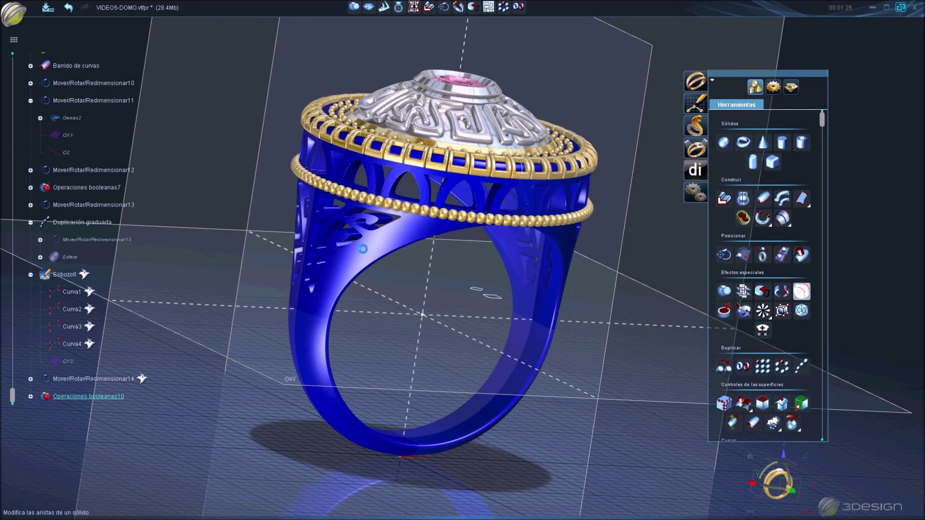
Fillet the shoulder cut-out edges with Chaflán/Empalme7
click(362, 249)
middle_drag(506, 315, 259, 224)
click(195, 234)
click(164, 262)
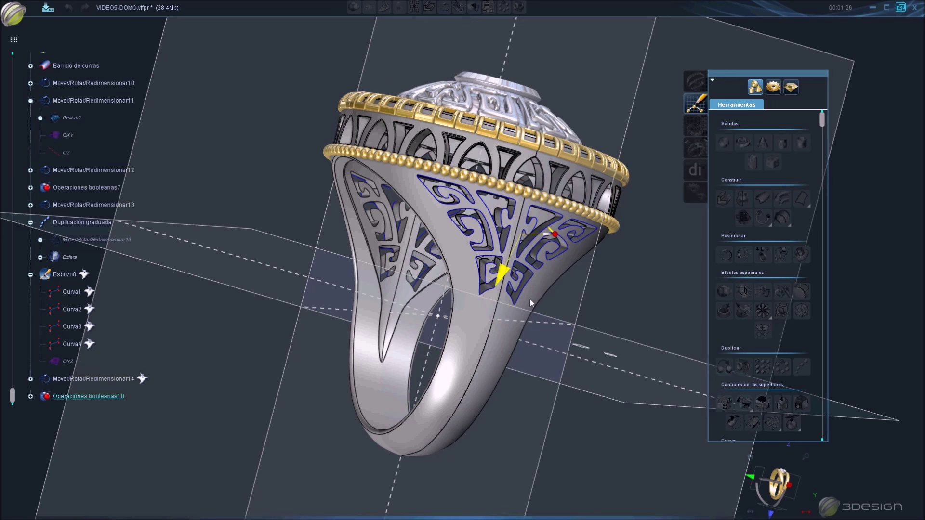
right_click(530, 299)
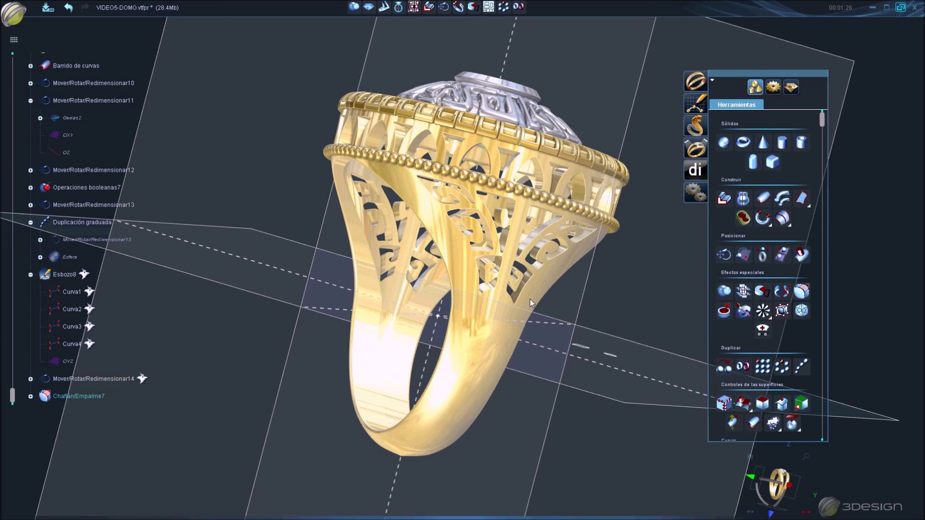
Zoom in on the pierced shank and save the file as VIDEO5-DOMO.vtfpr
scroll(530, 300, up, 3)
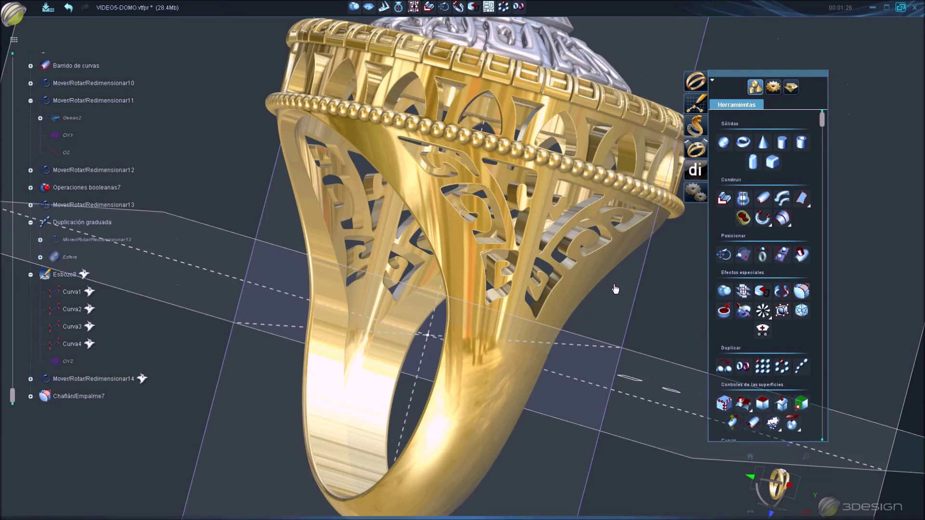
scroll(566, 288, up, 2)
middle_drag(566, 287, 463, 275)
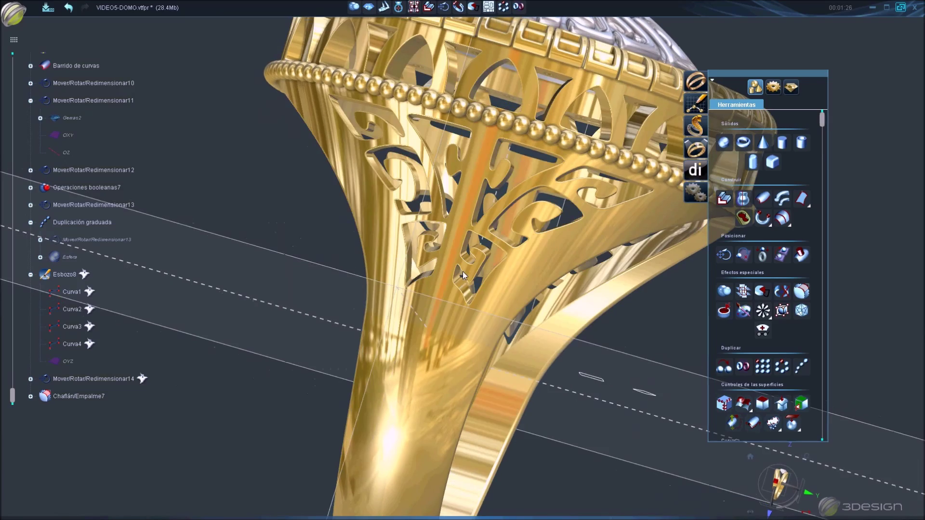
key(ctrl+s)
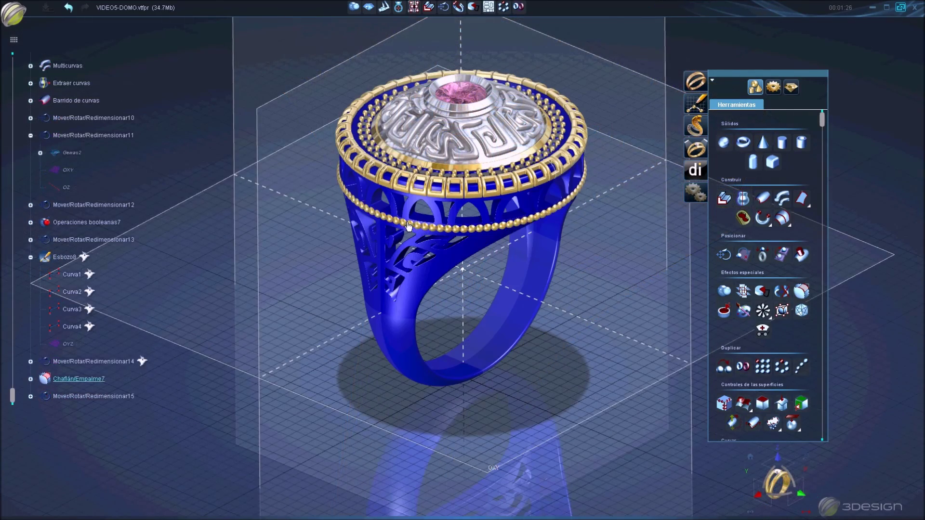
Select the ring's top rim, meander relief, gem and prongs, and save the file
click(411, 184)
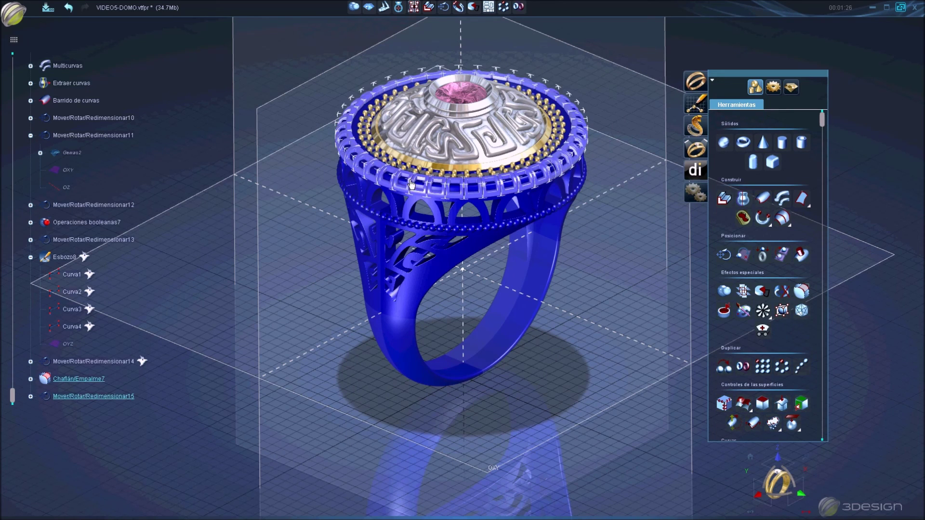
click(422, 153)
click(441, 111)
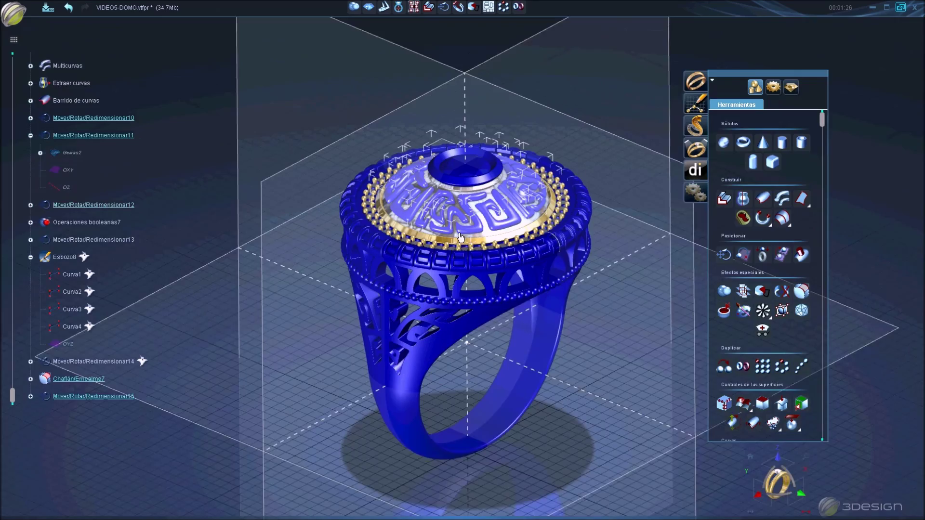
scroll(460, 237, up, 3)
scroll(497, 212, up, 3)
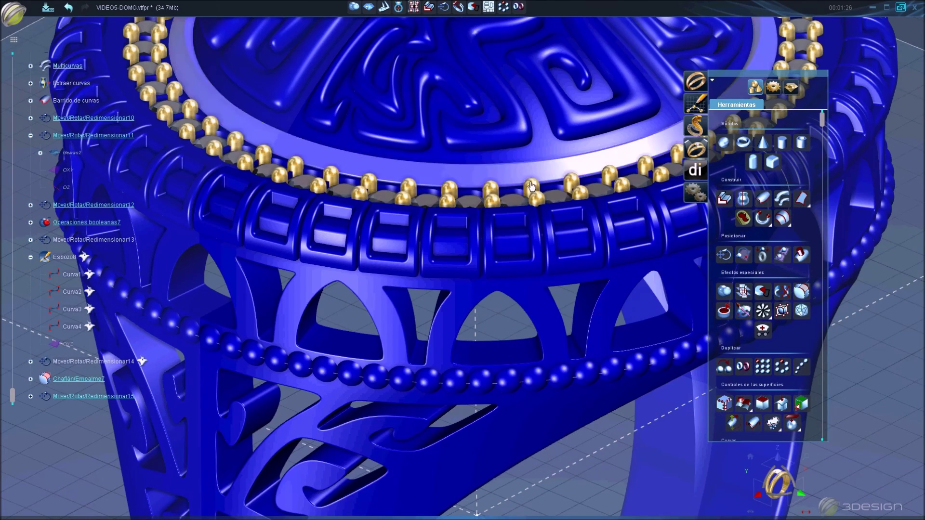
click(531, 185)
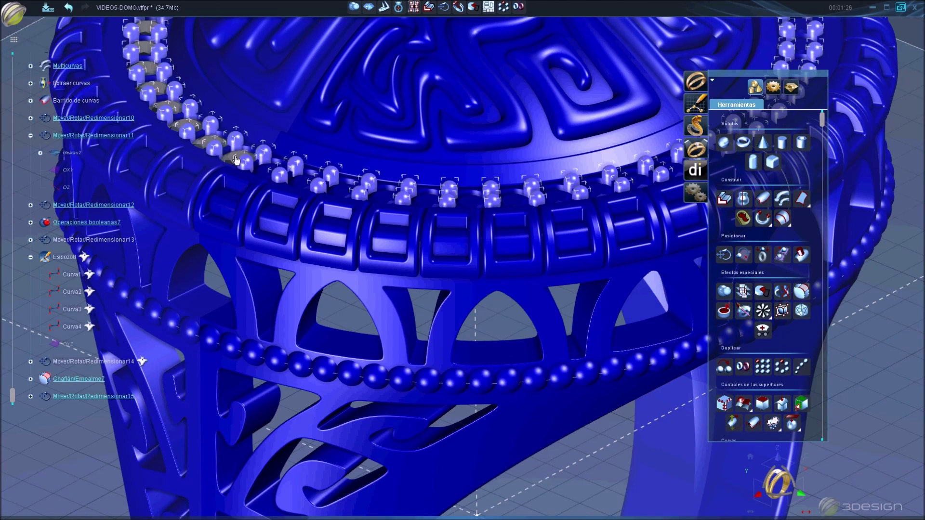
key(ctrl+s)
Add the bead row under the rim to the selection, viewing the ring in perspective
click(573, 371)
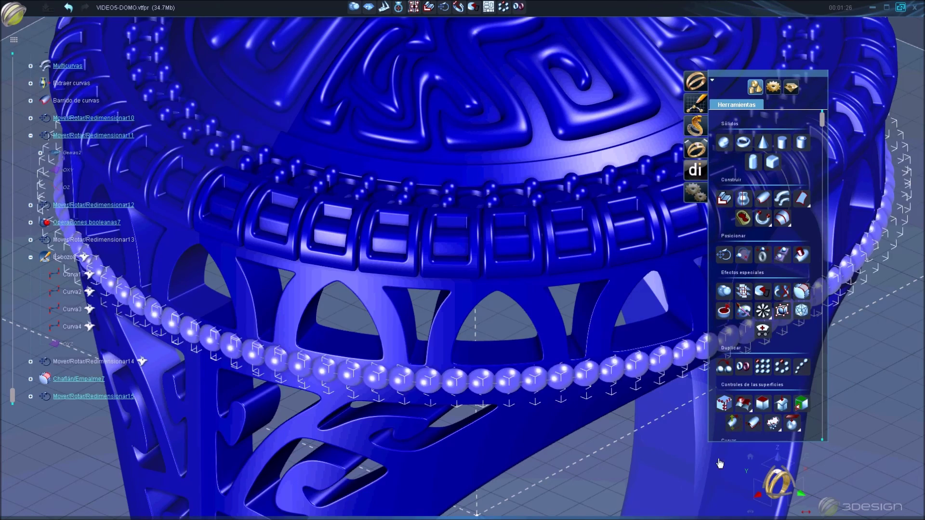
middle_drag(719, 463, 467, 262)
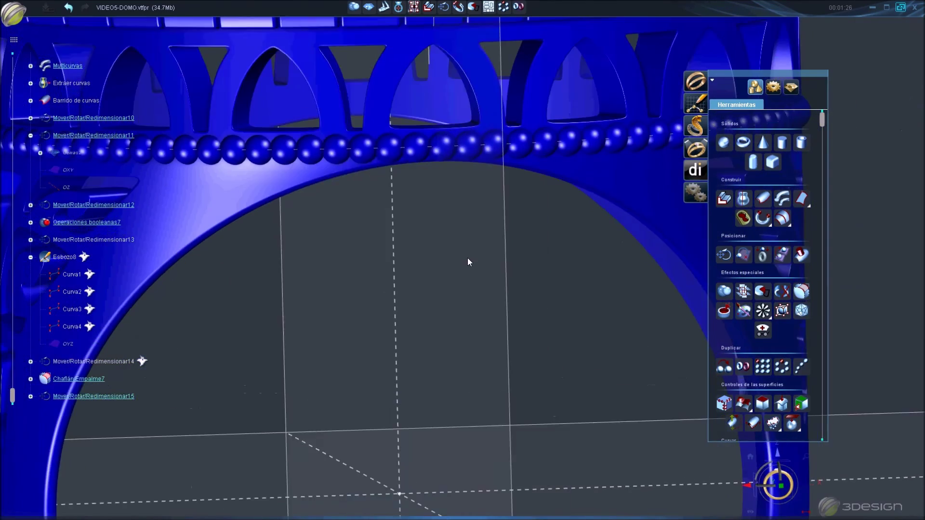
scroll(467, 266, down, 2)
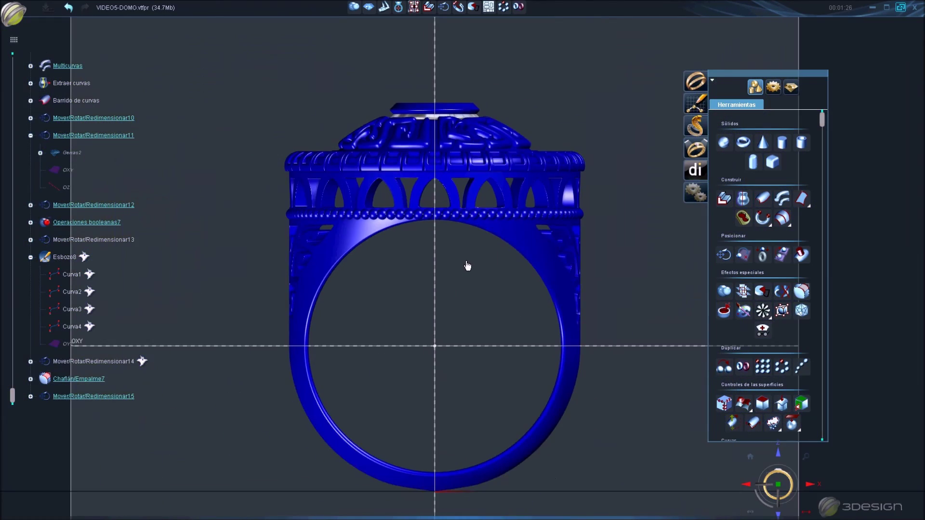
scroll(468, 265, down, 2)
middle_drag(442, 162, 432, 153)
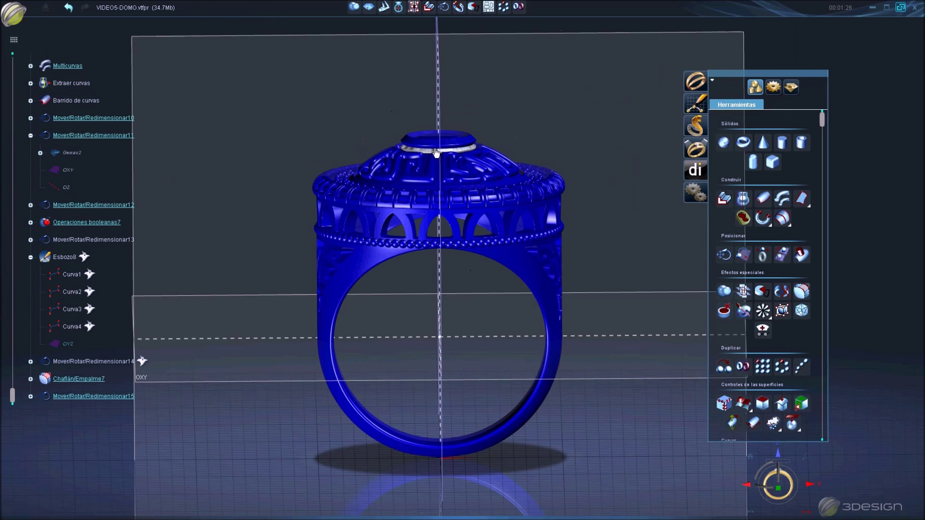
scroll(434, 125, down, 2)
scroll(433, 126, up, 2)
scroll(467, 91, up, 3)
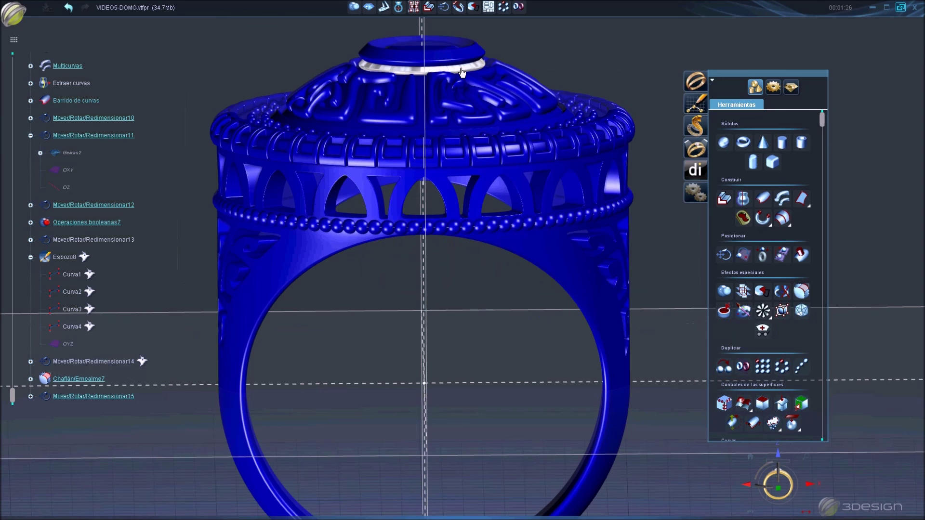
Lift the whole ring about 9.98 mm along Z in front view so the shank rests on OXY
click(443, 6)
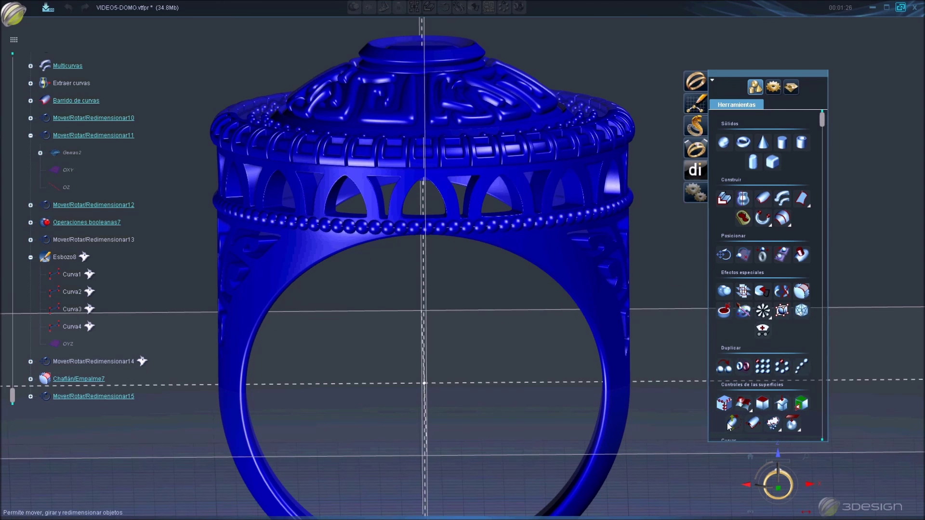
click(774, 485)
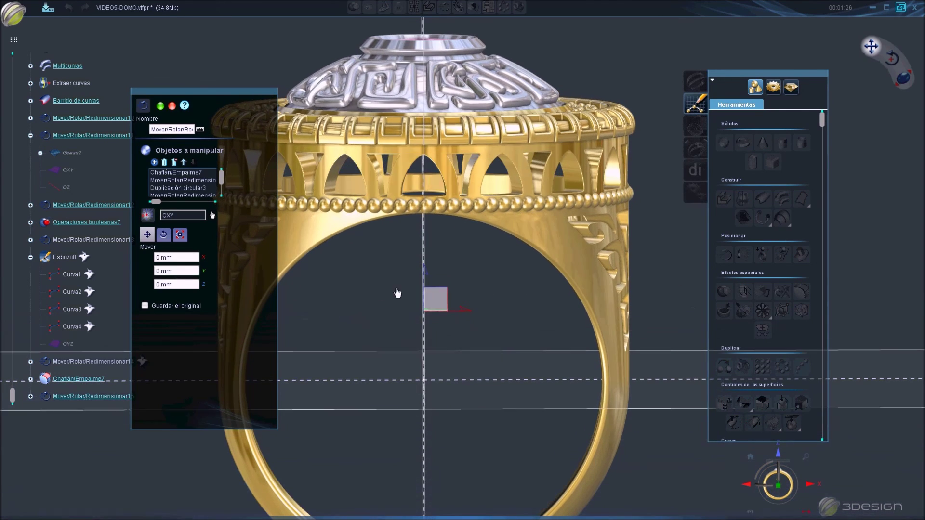
drag(425, 275, 418, 64)
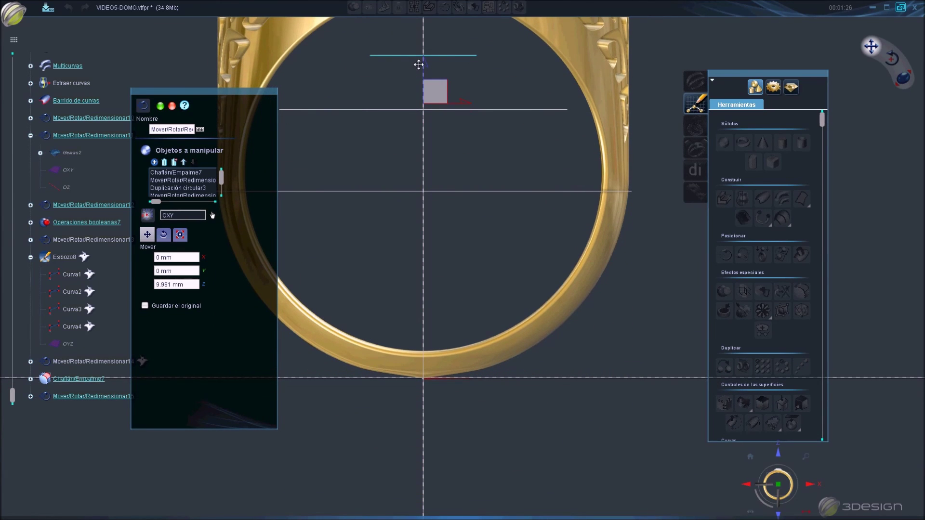
right_click(392, 202)
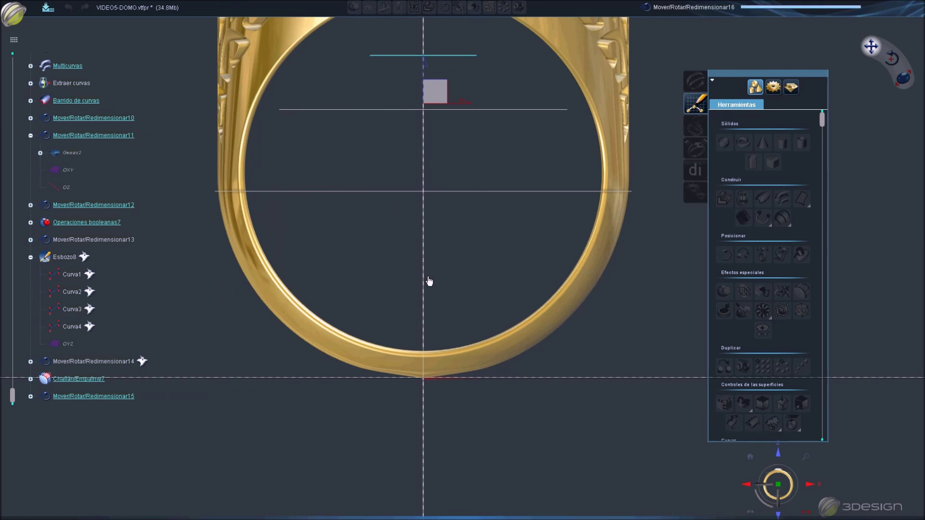
key(F5)
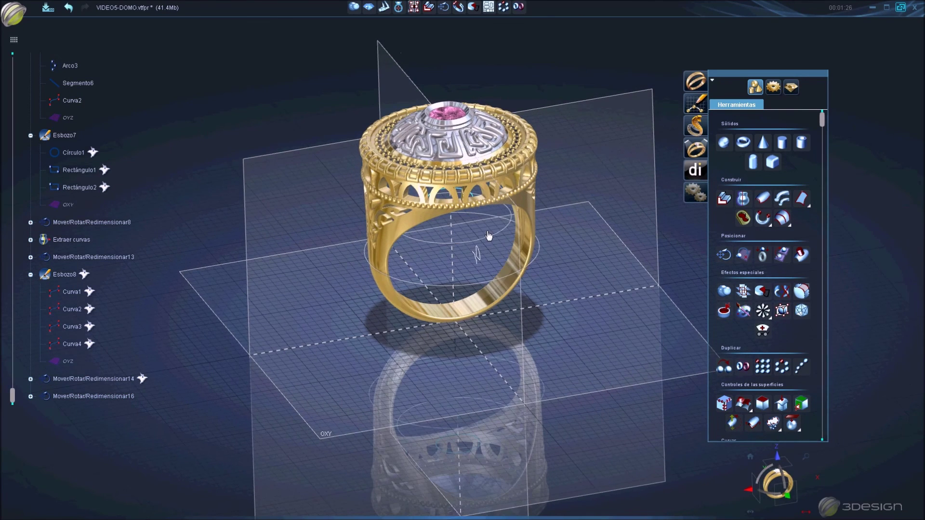
Hide construction elements Curva2, Mover/Rotar/Redimensionar13, another curve and Segmento6 with Esconder
right_drag(486, 233, 545, 208)
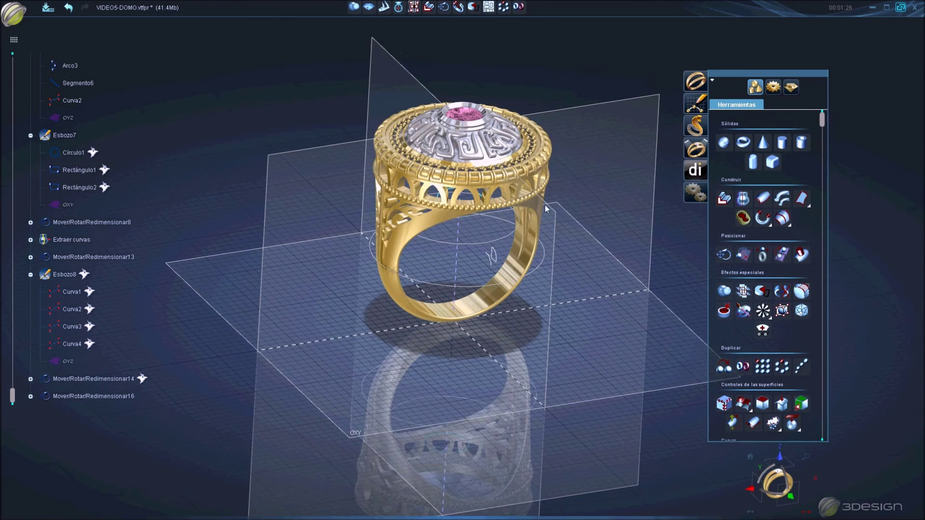
right_click(504, 243)
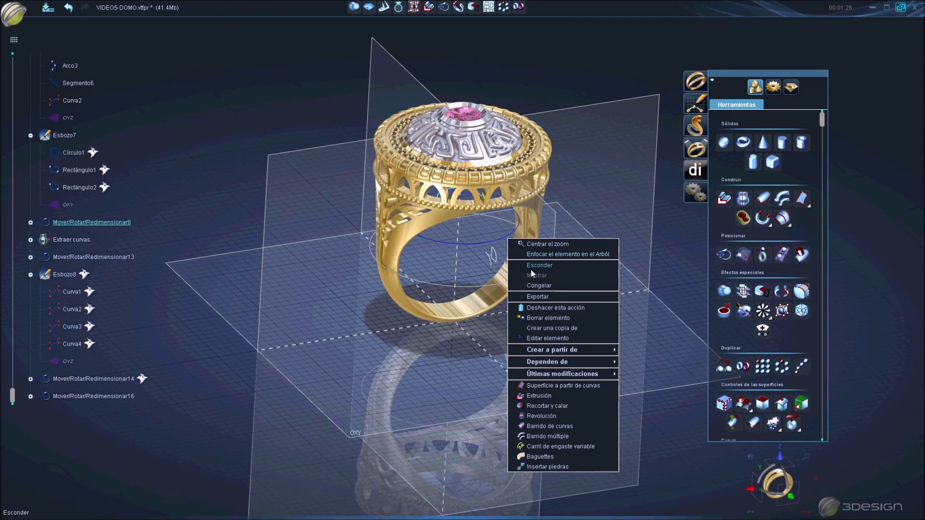
right_click(498, 261)
click(511, 284)
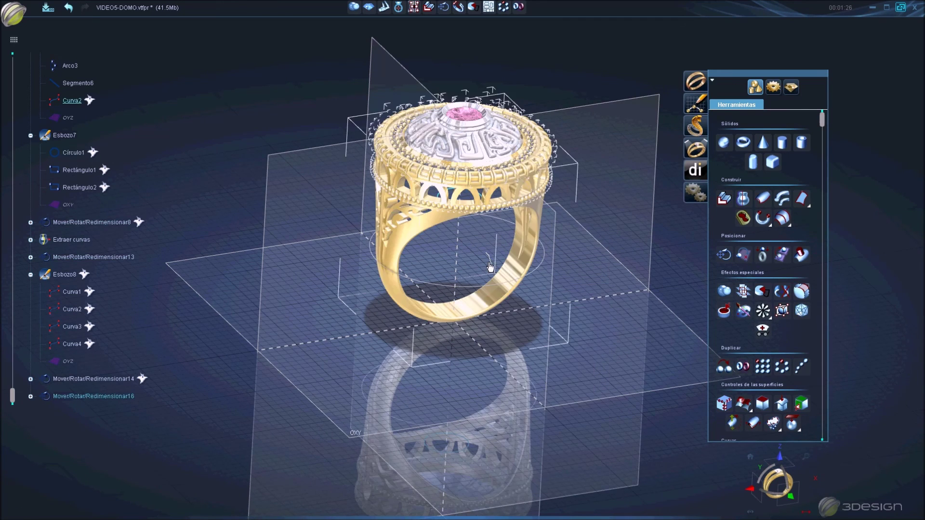
right_click(471, 262)
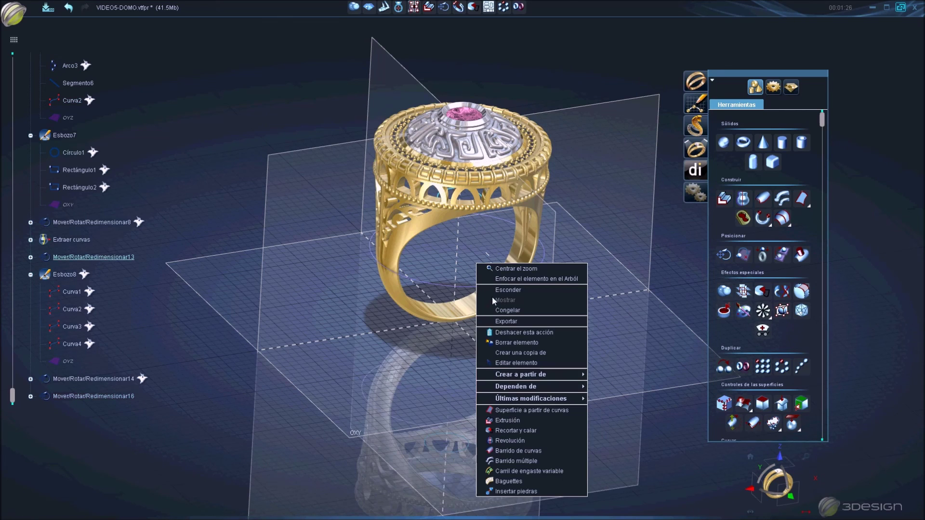
click(499, 284)
right_click(487, 255)
click(507, 284)
right_click(495, 264)
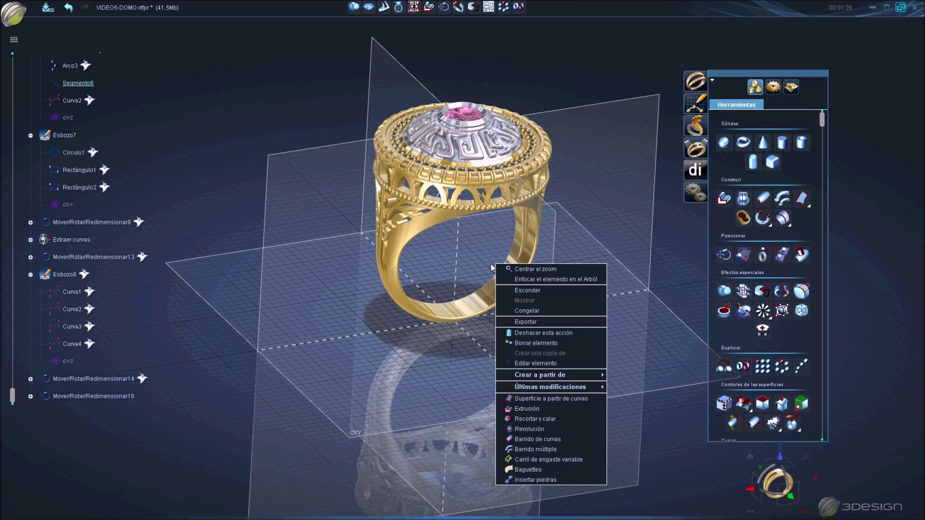
click(510, 290)
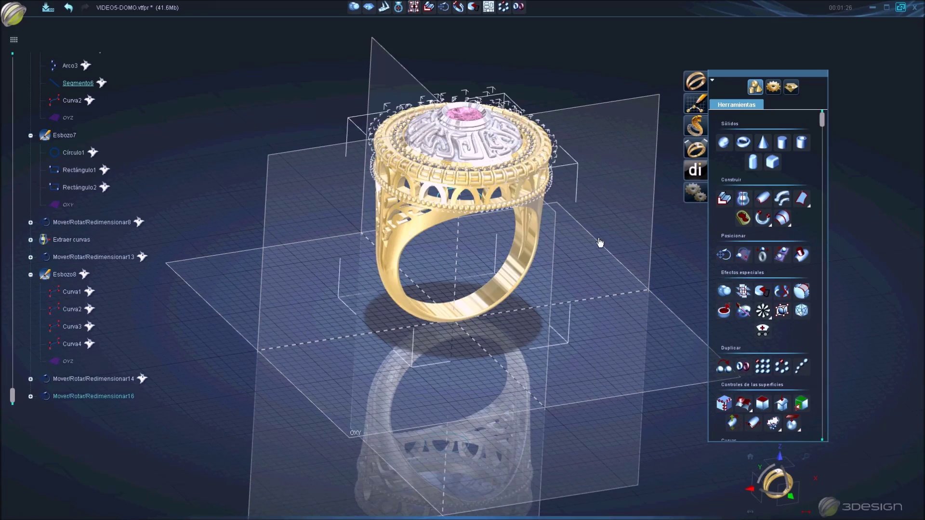